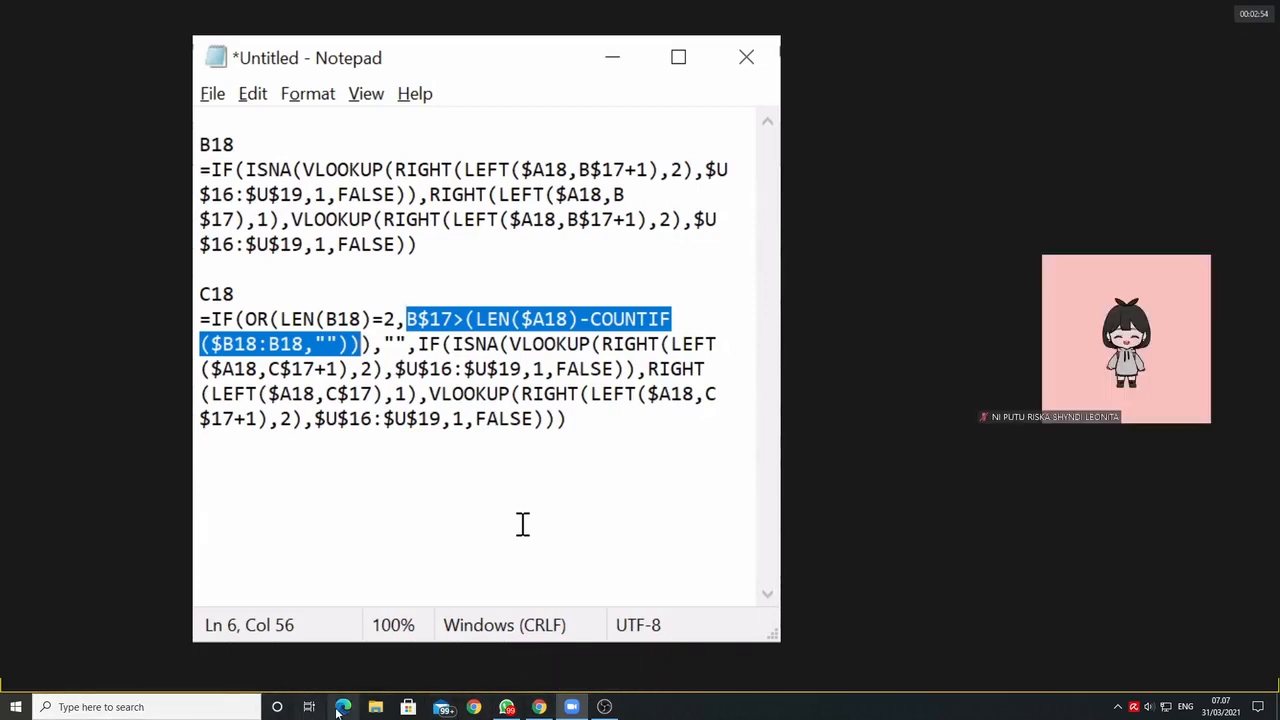
pyautogui.click(188, 699)
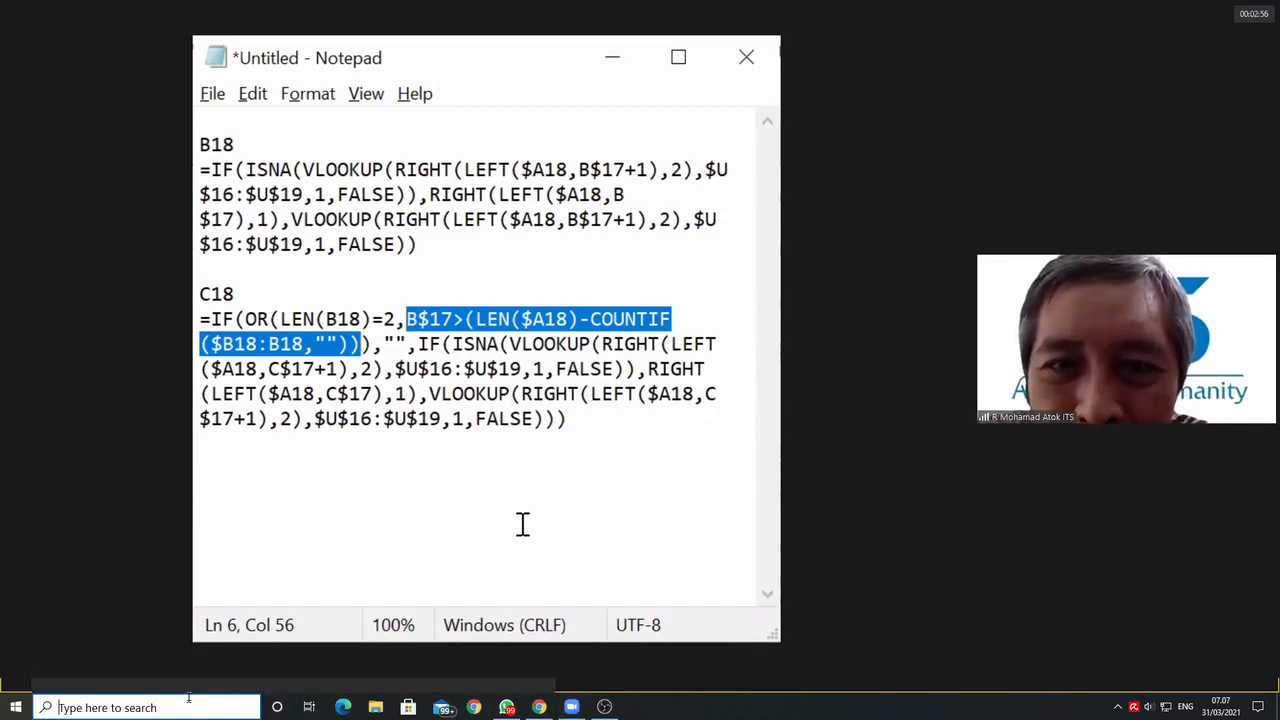
pyautogui.press('Escape')
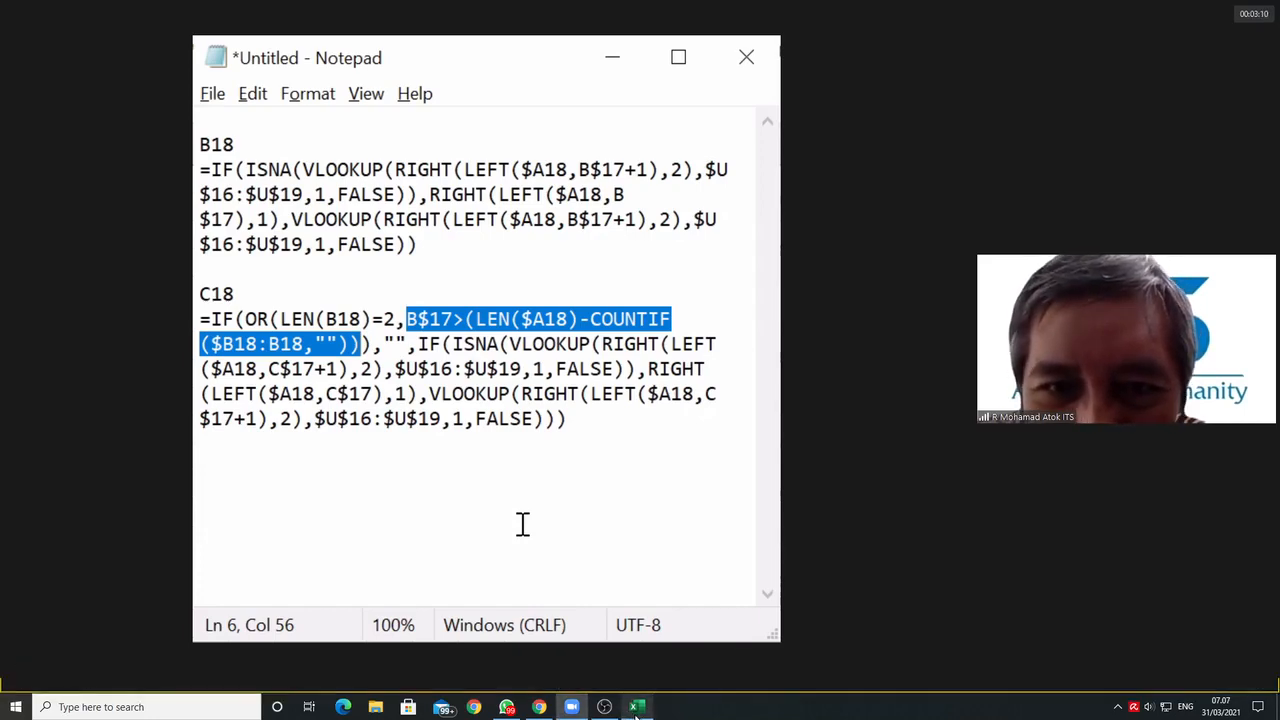
pyautogui.moveTo(638, 714)
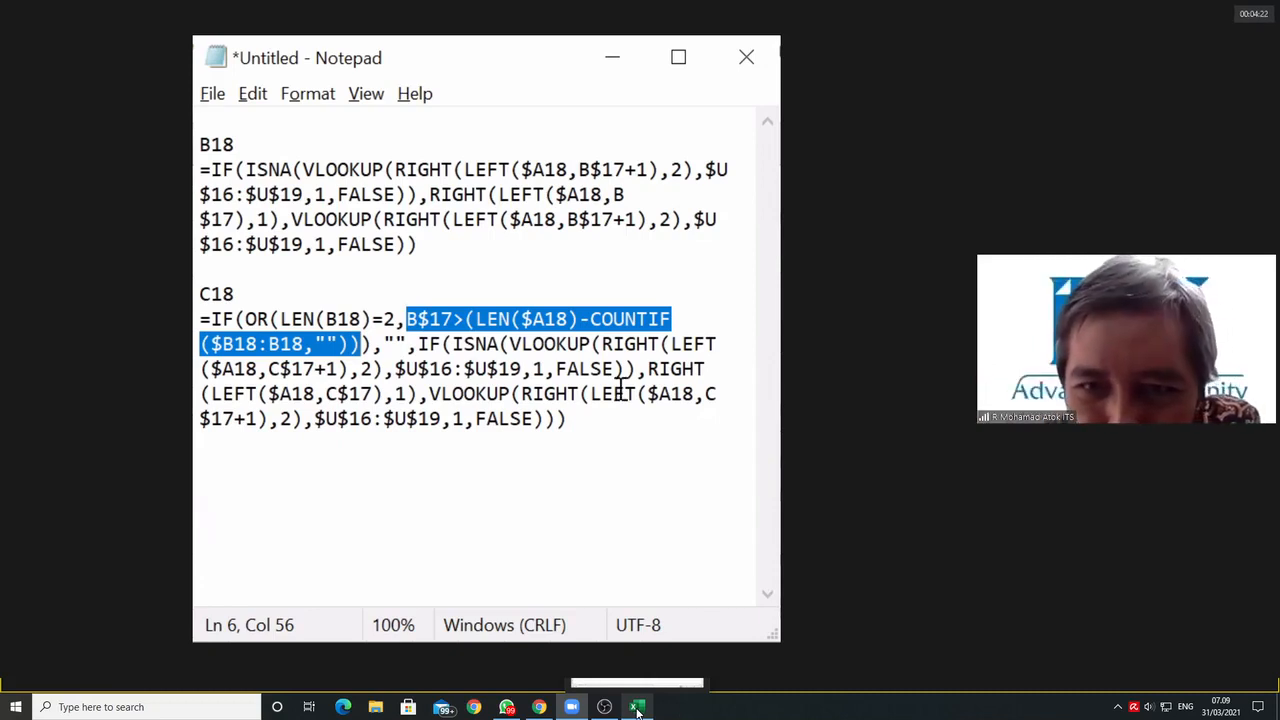
# Step: Begin a new formula a few lines below the C18 formula with the text if(left($A18,1)
pyautogui.press('Down')
pyautogui.press('Down')
pyautogui.press('Down')
pyautogui.press('Down')
pyautogui.press('Down')
pyautogui.press('Down')
pyautogui.press('Down')
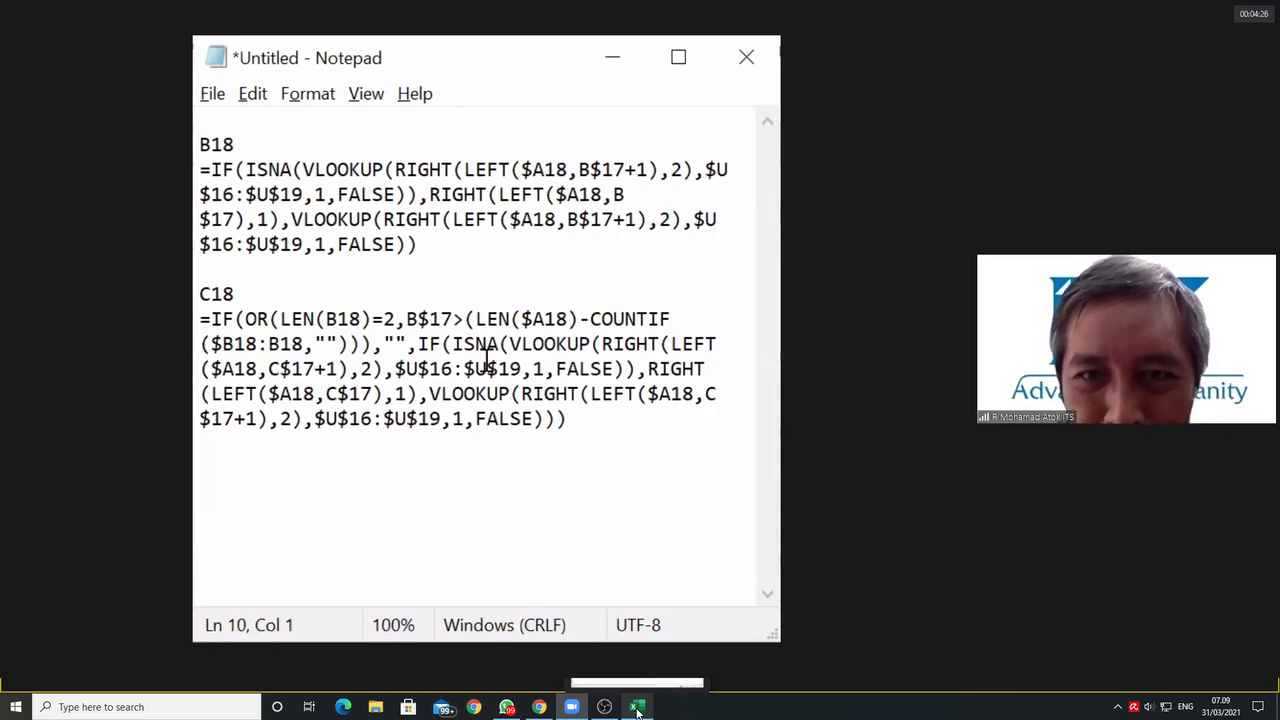
pyautogui.write('i')
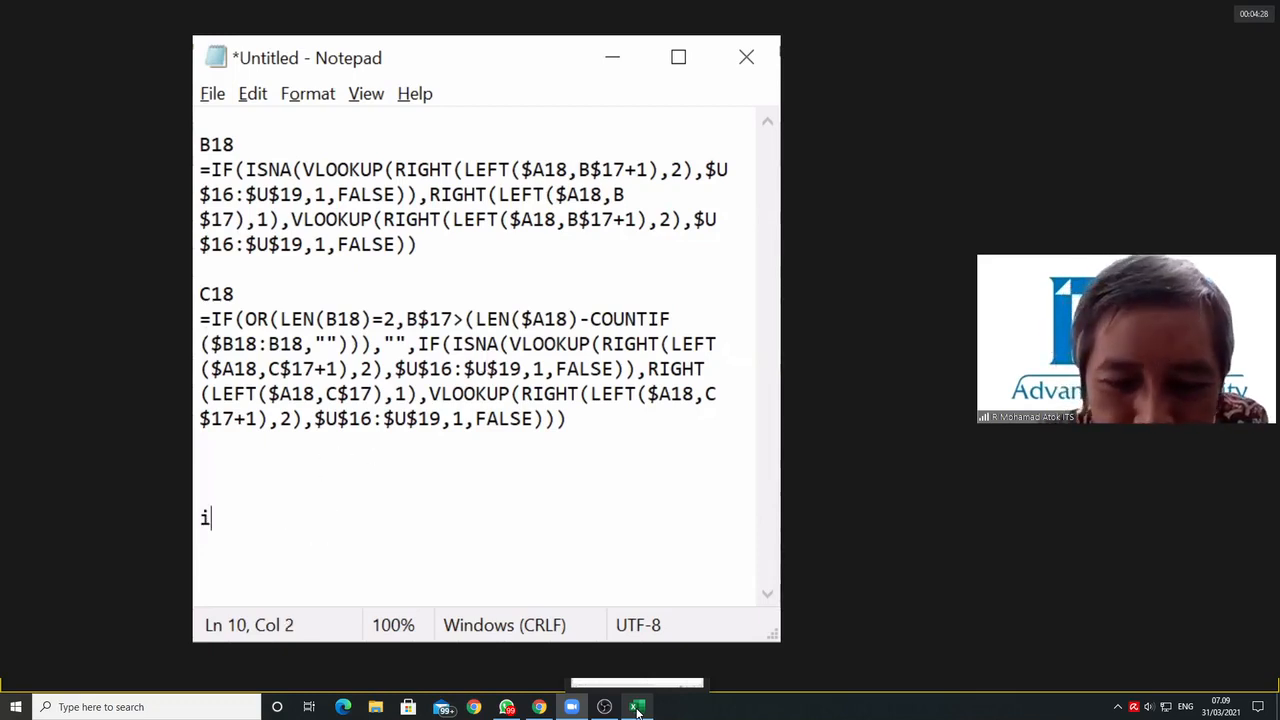
pyautogui.write('f(')
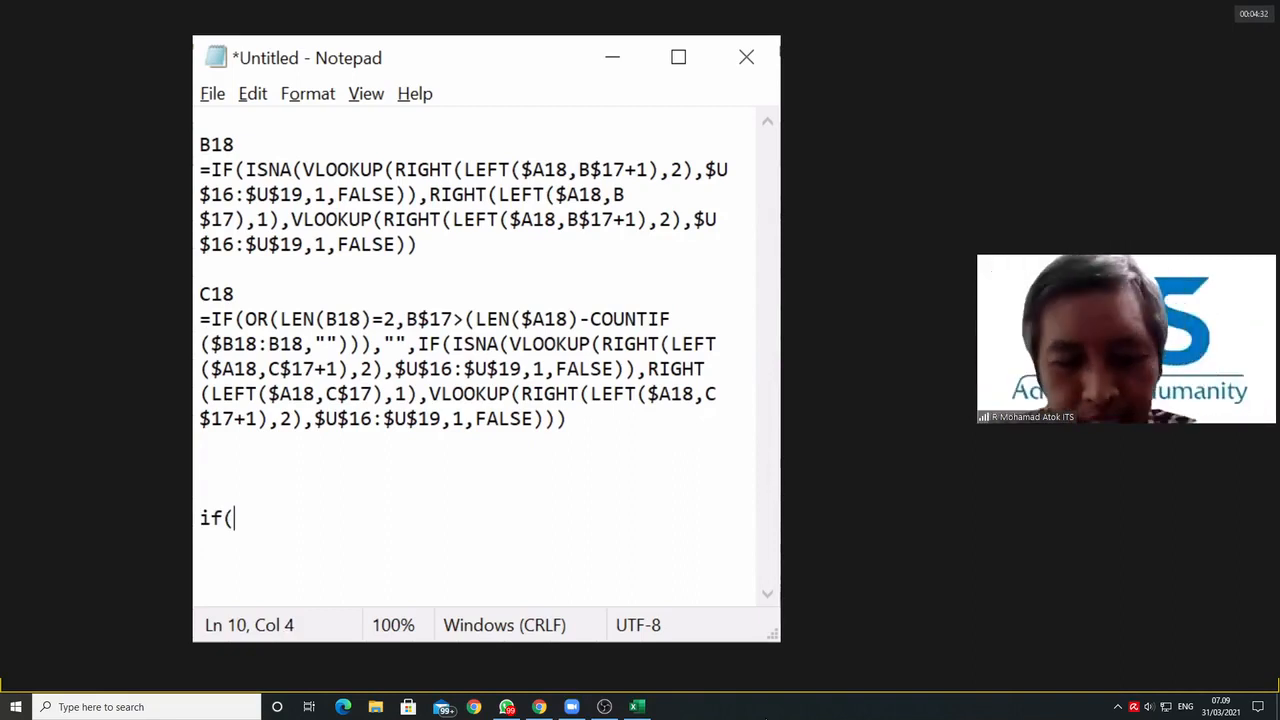
pyautogui.write('len')
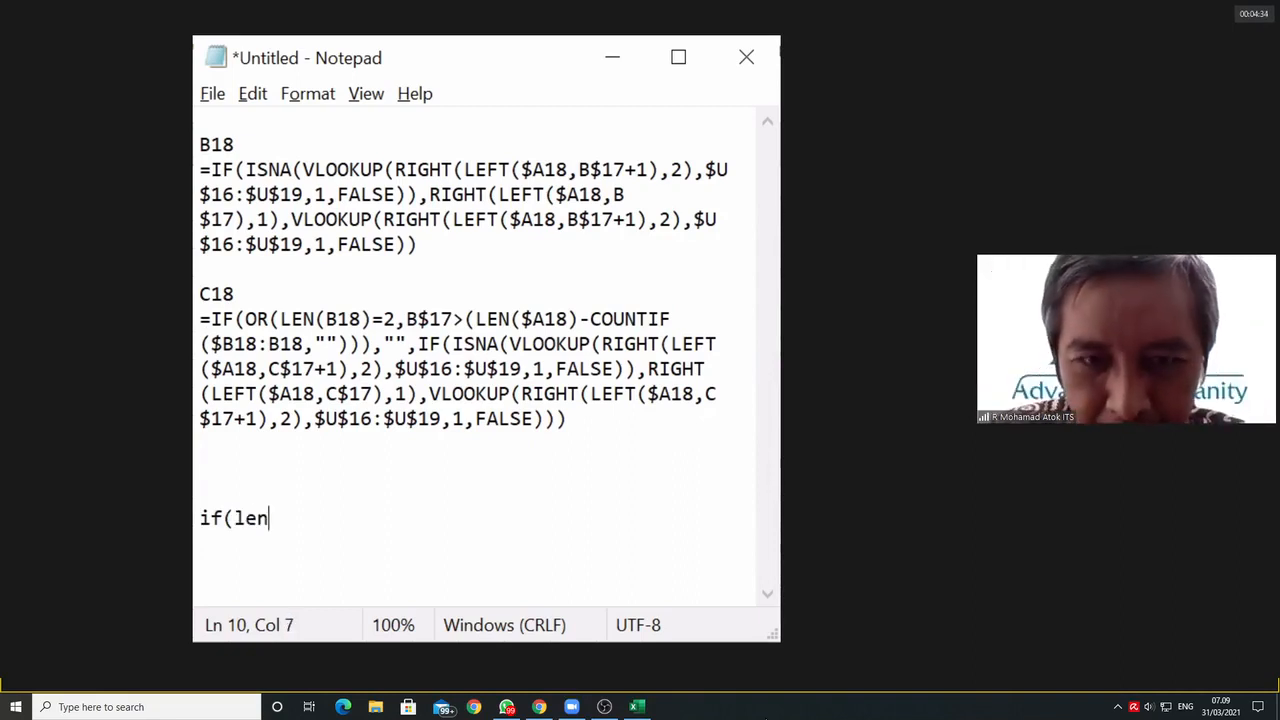
pyautogui.press('BackSpace')
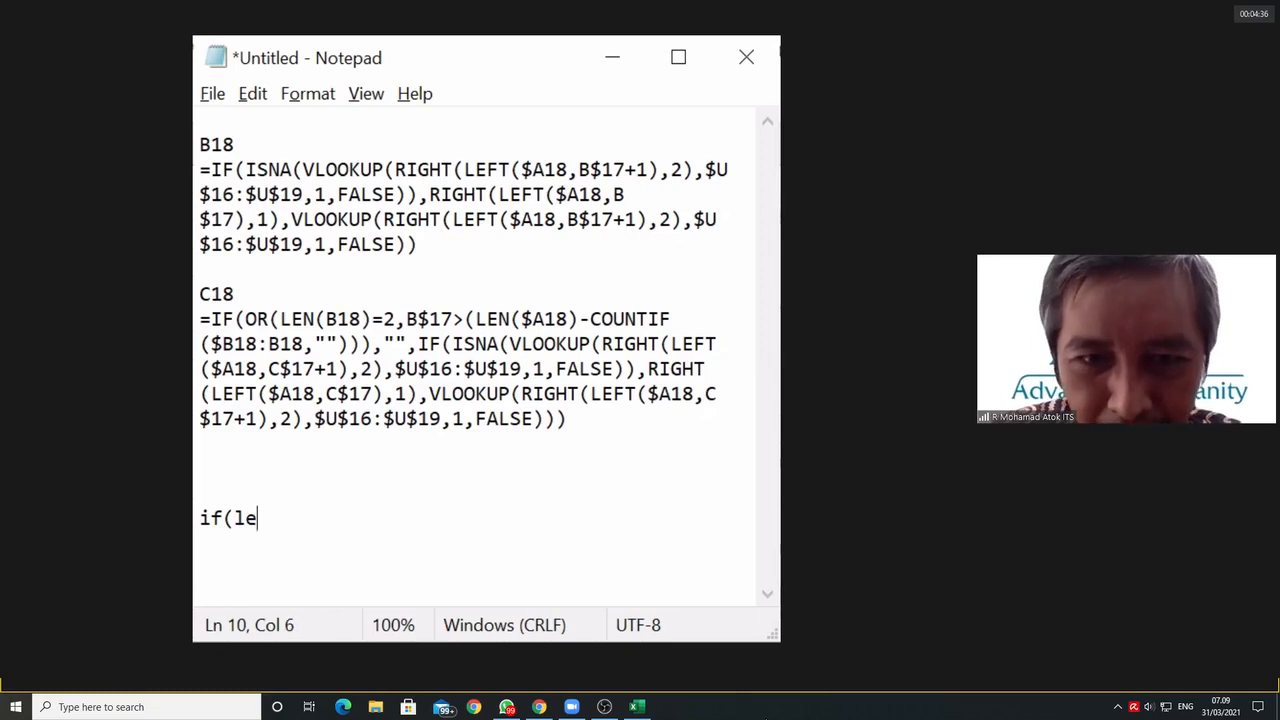
pyautogui.write('ft(')
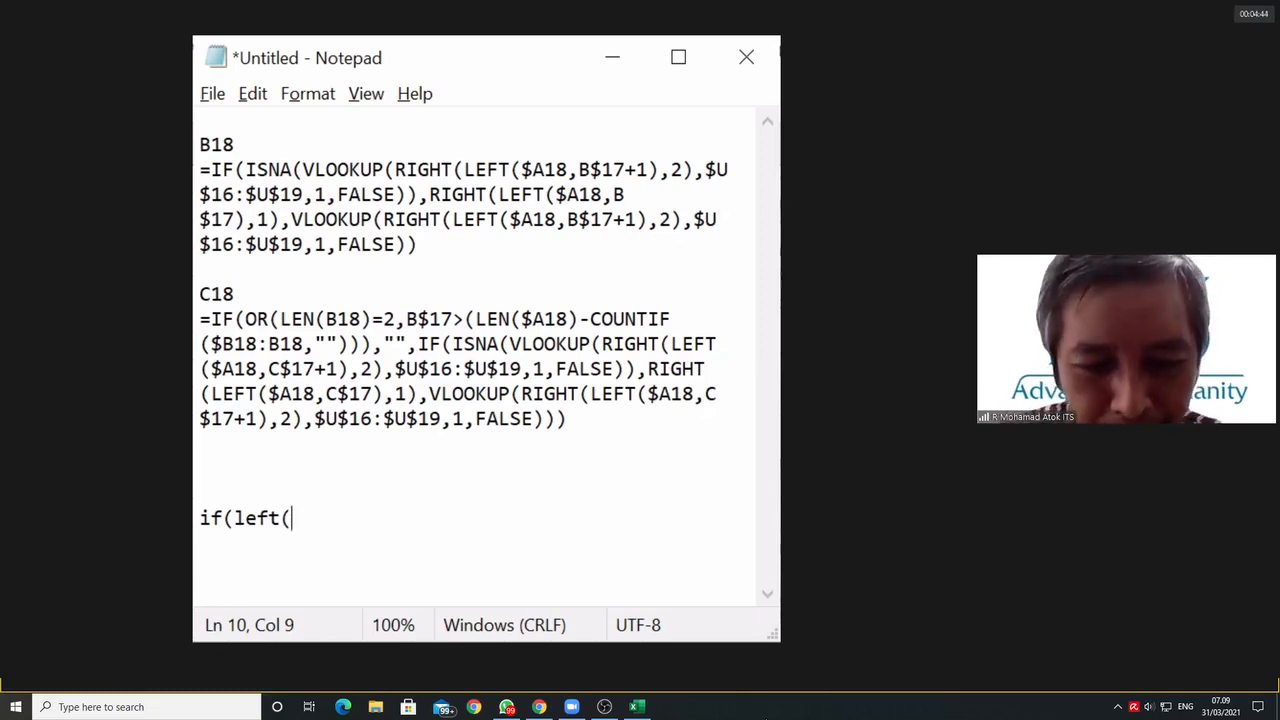
pyautogui.write('$A18')
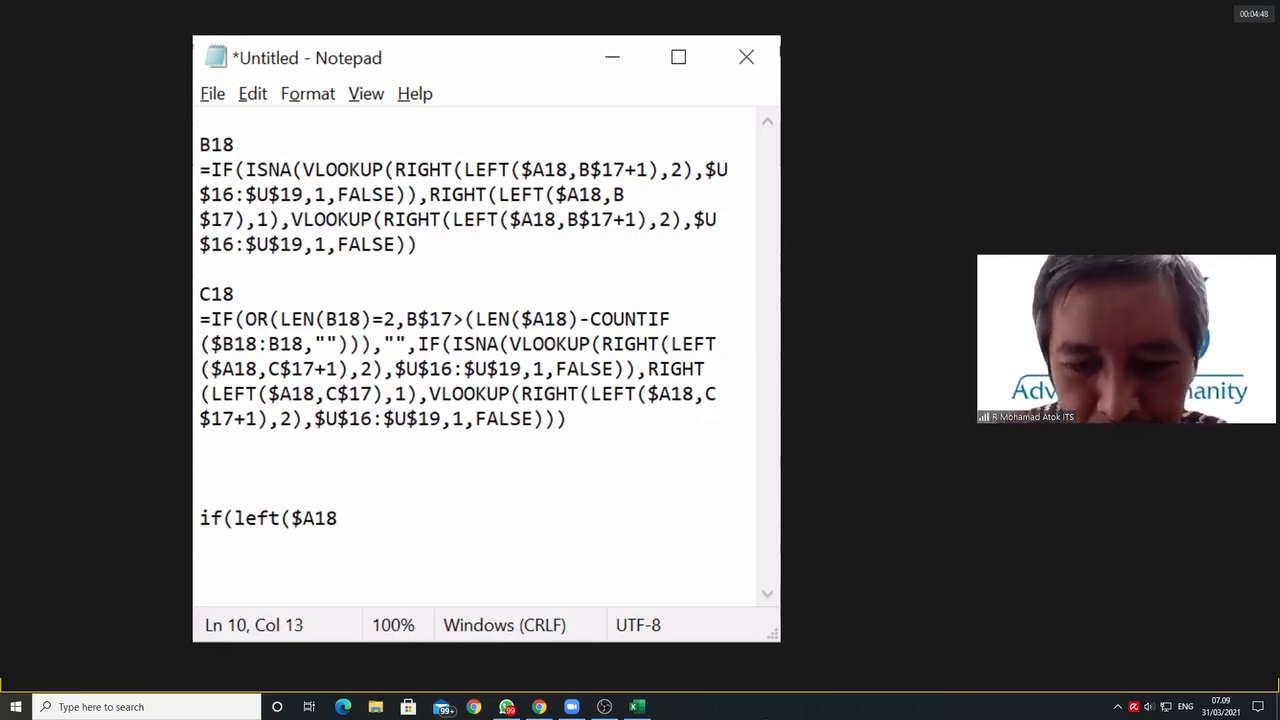
pyautogui.write(',1)')
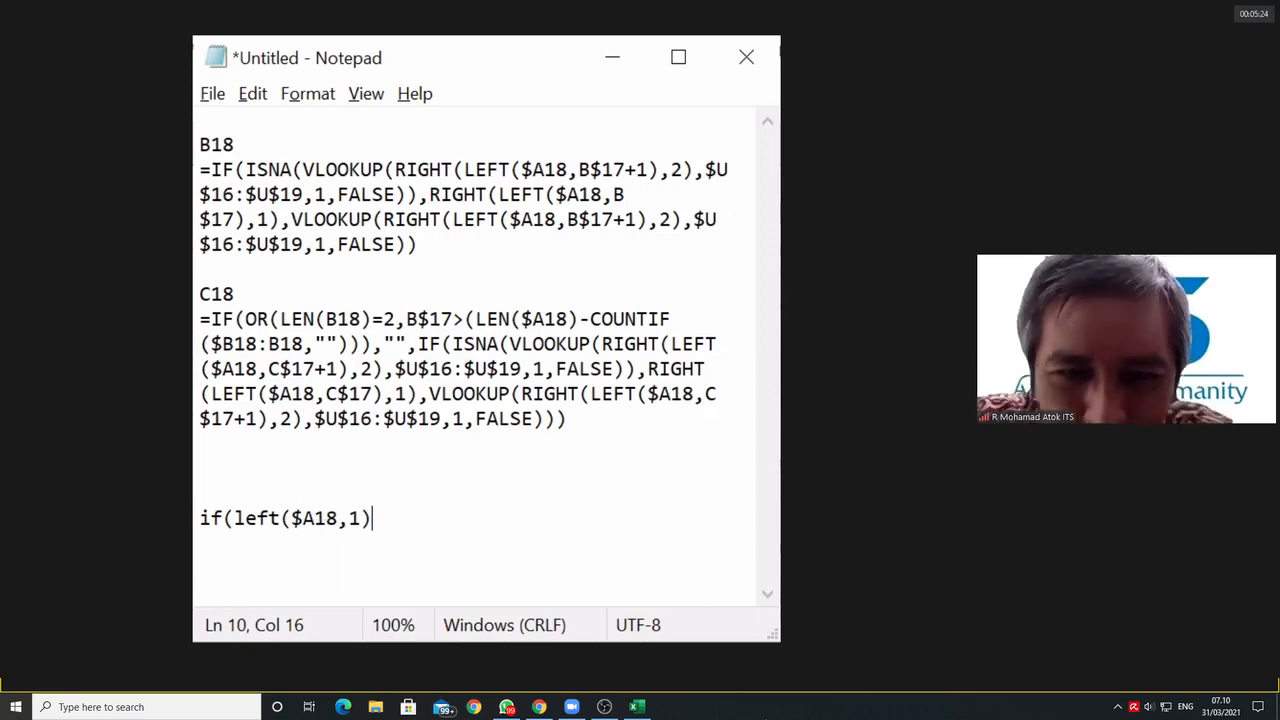
# Step: Replace left with right in the new formula and add an equals sign after right($A18,1)
pyautogui.moveTo(233, 520); pyautogui.dragTo(294, 557)
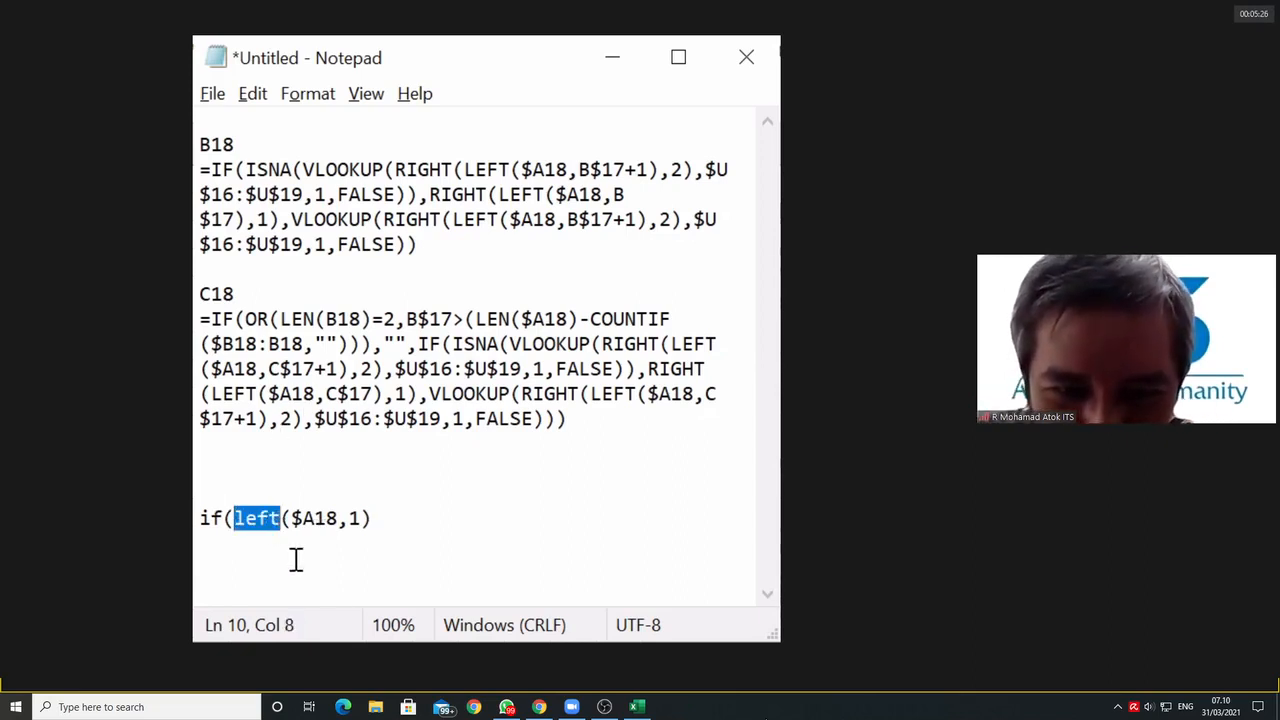
pyautogui.write('right')
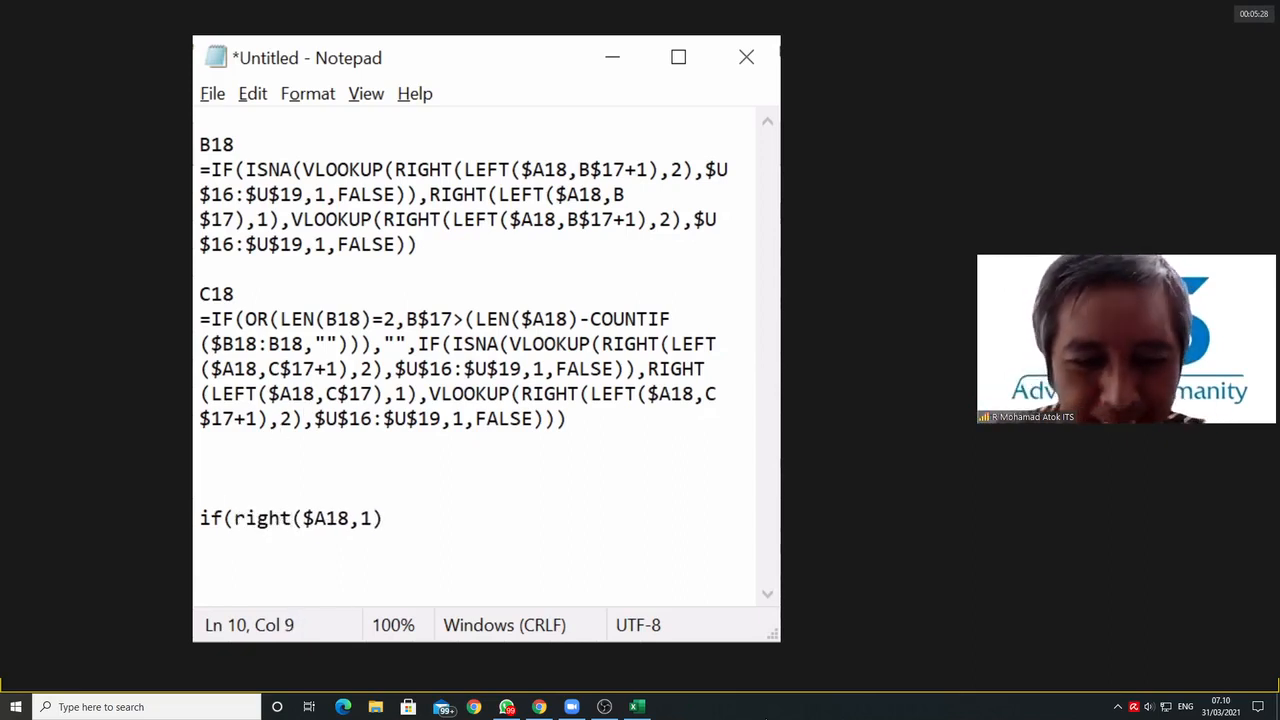
pyautogui.click(386, 519)
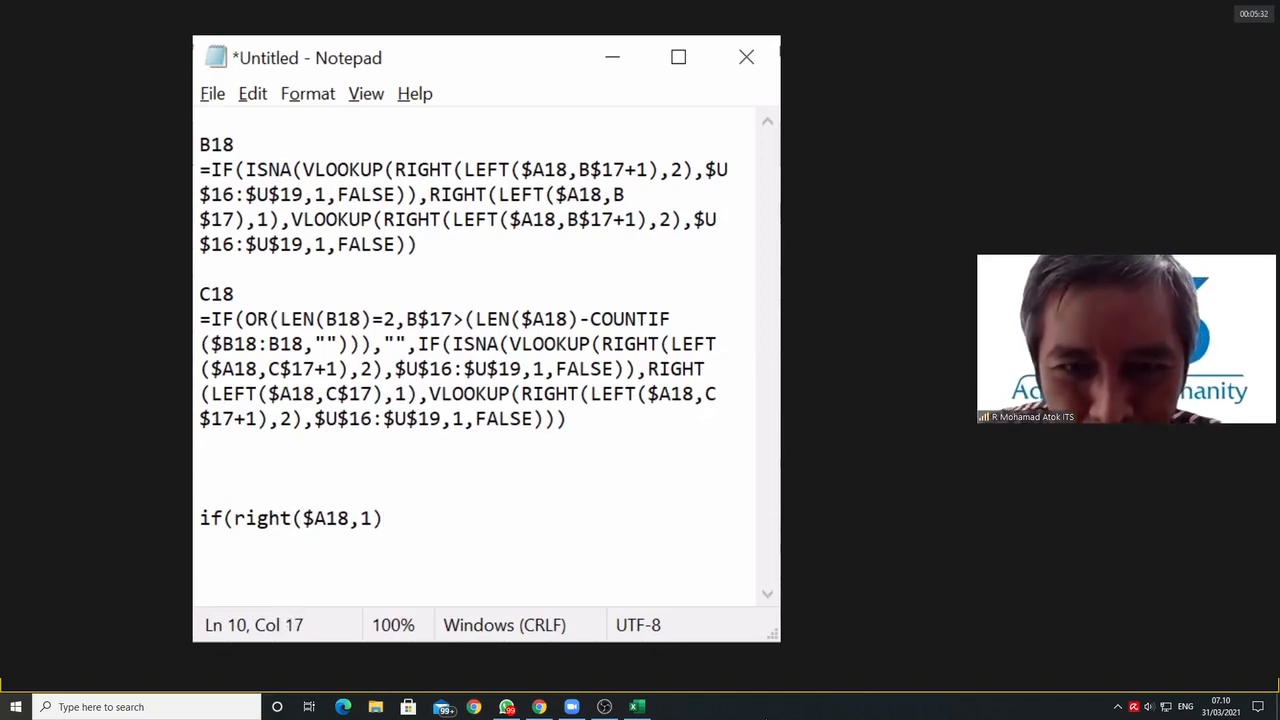
pyautogui.write('=')
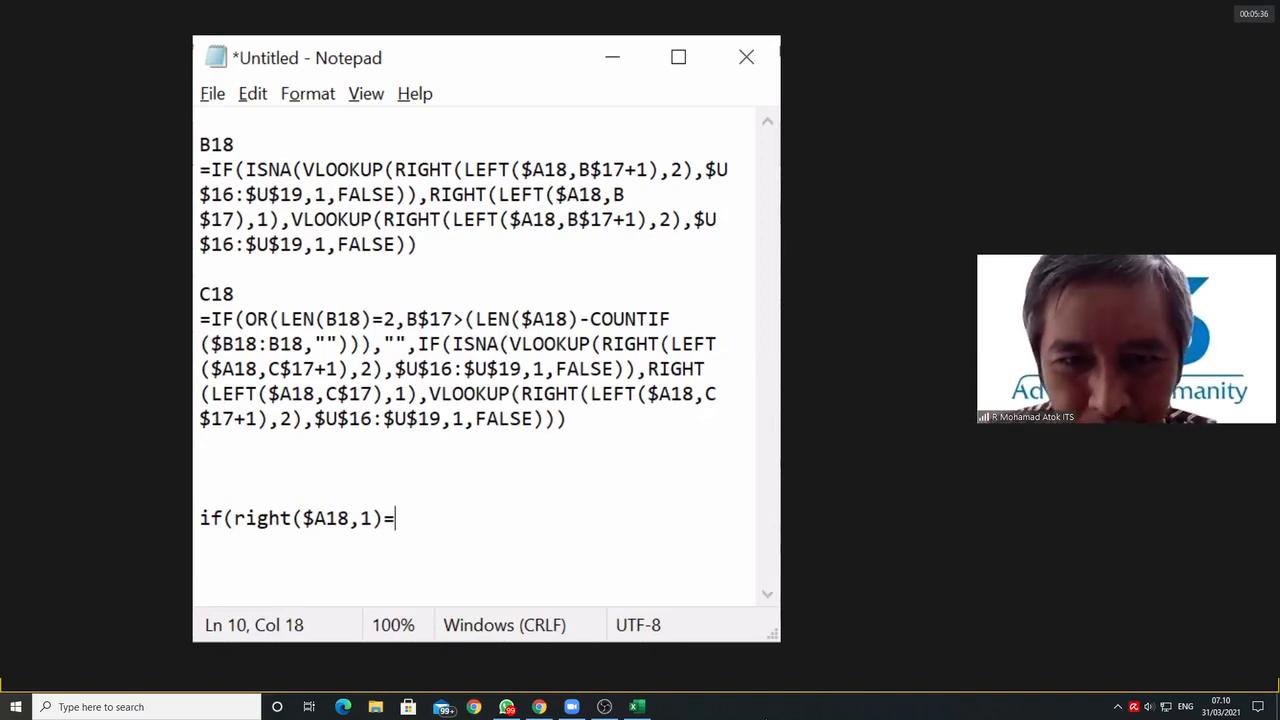
# Step: Add the heading "C18 dst" above the new formula and extend the existing C18 heading with "dst"
pyautogui.click(202, 493)
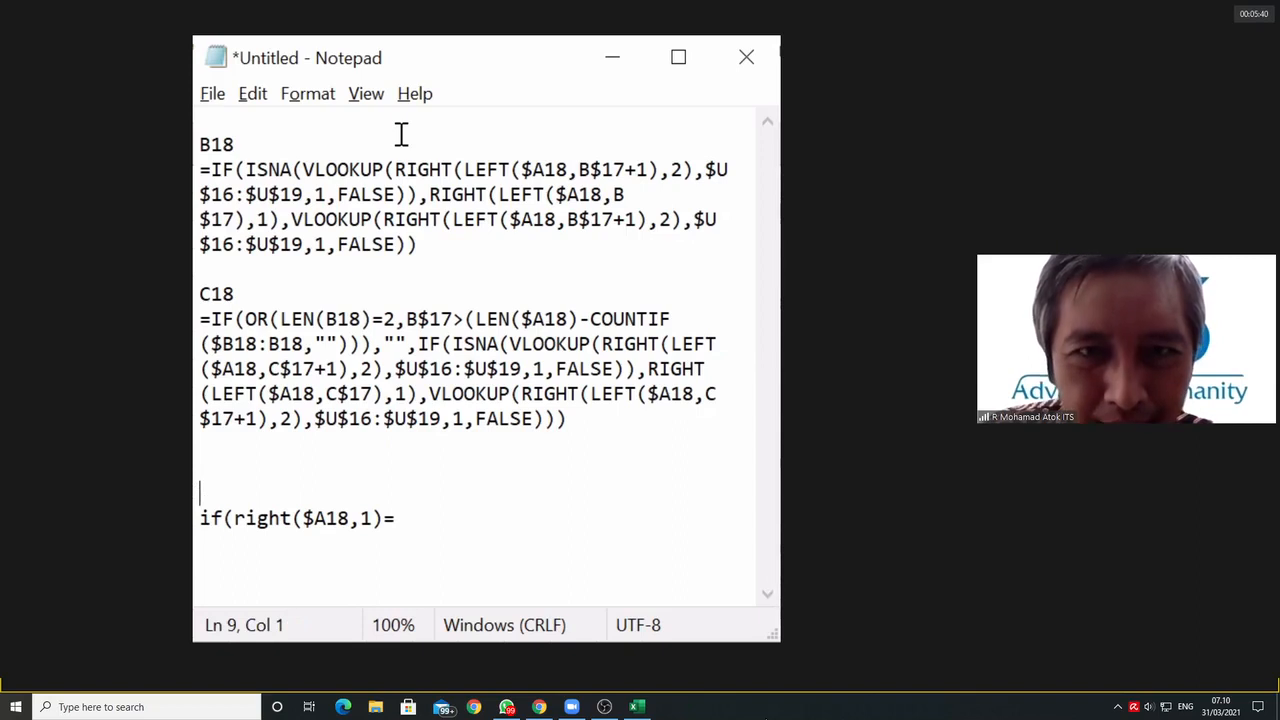
pyautogui.click(376, 495)
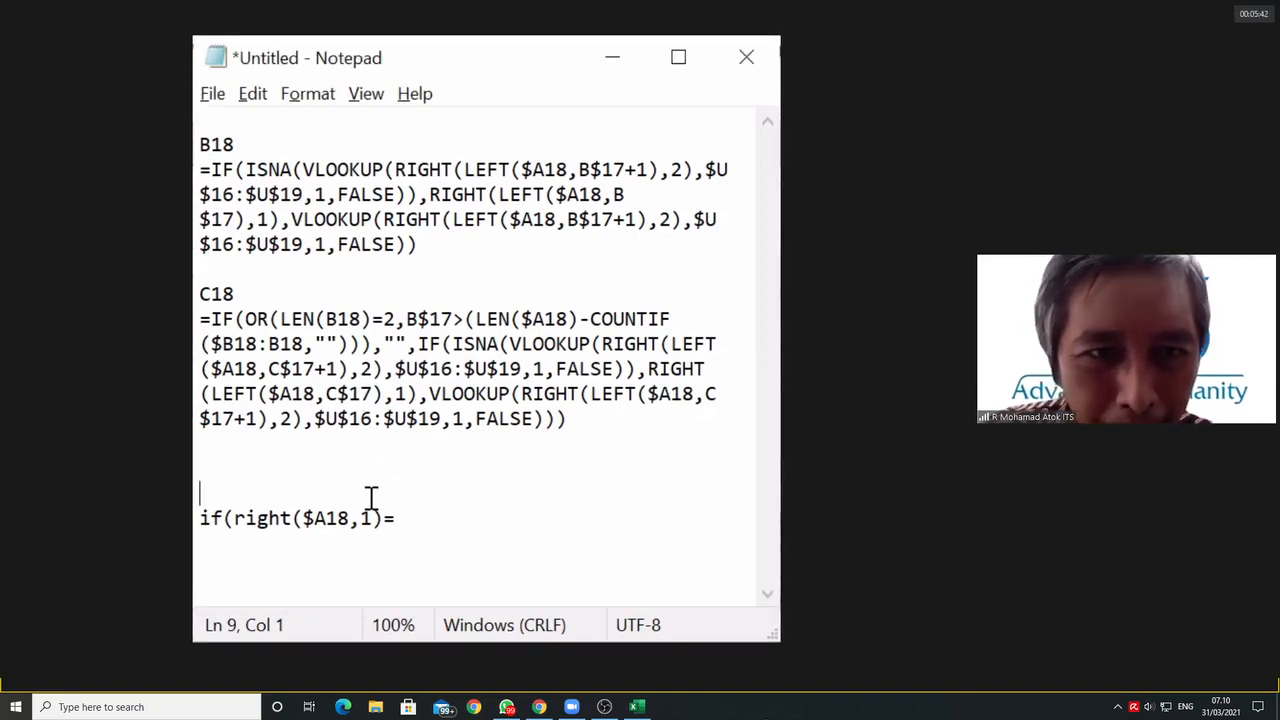
pyautogui.write('C18')
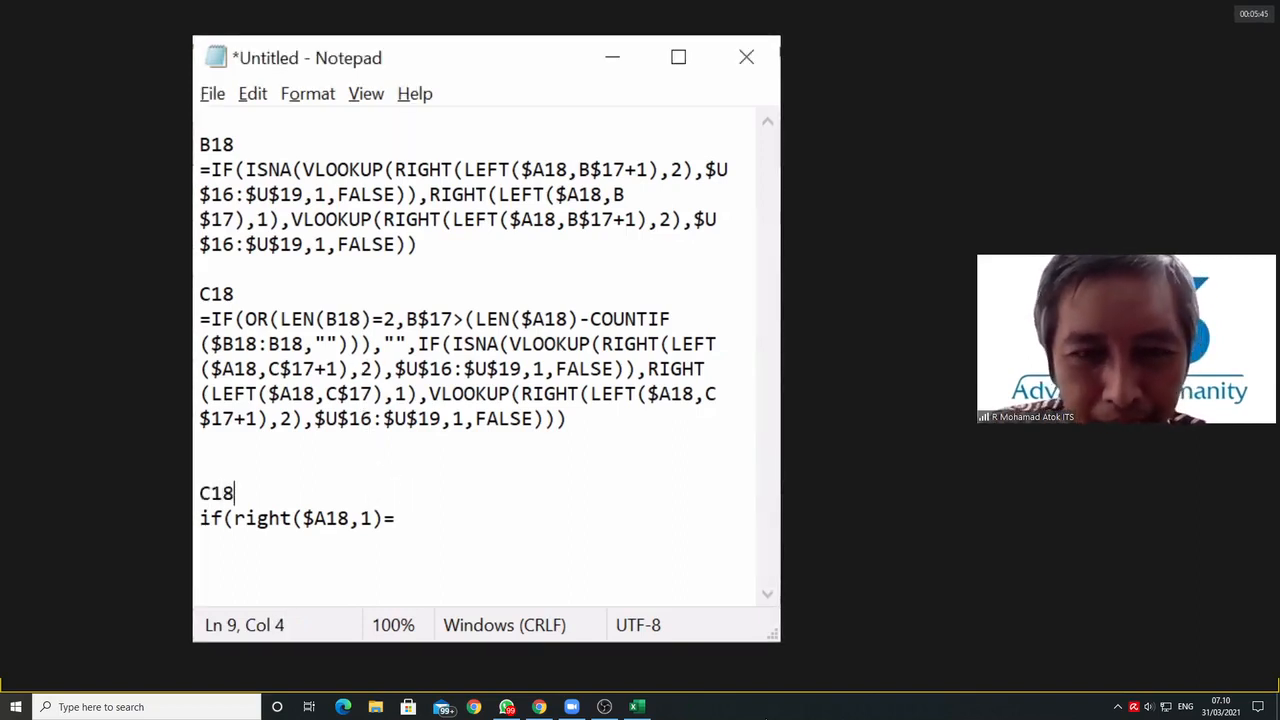
pyautogui.write(' dst')
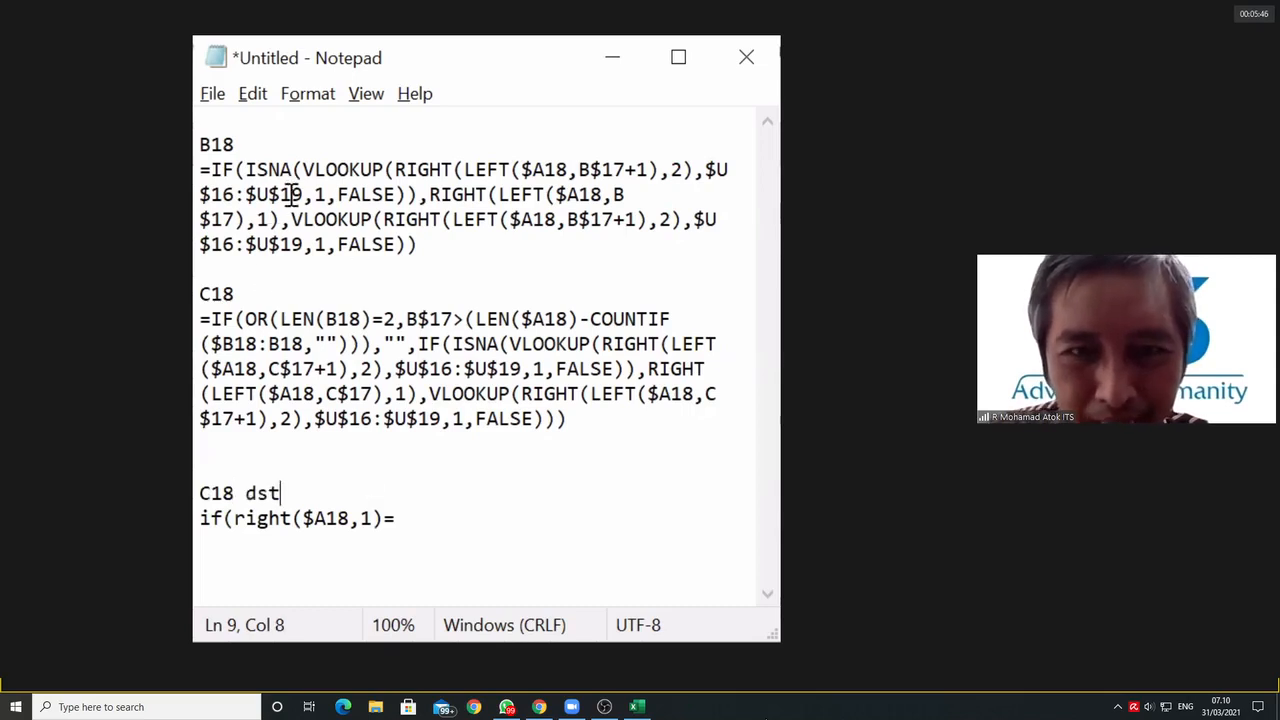
pyautogui.click(262, 290)
pyautogui.write('dst')
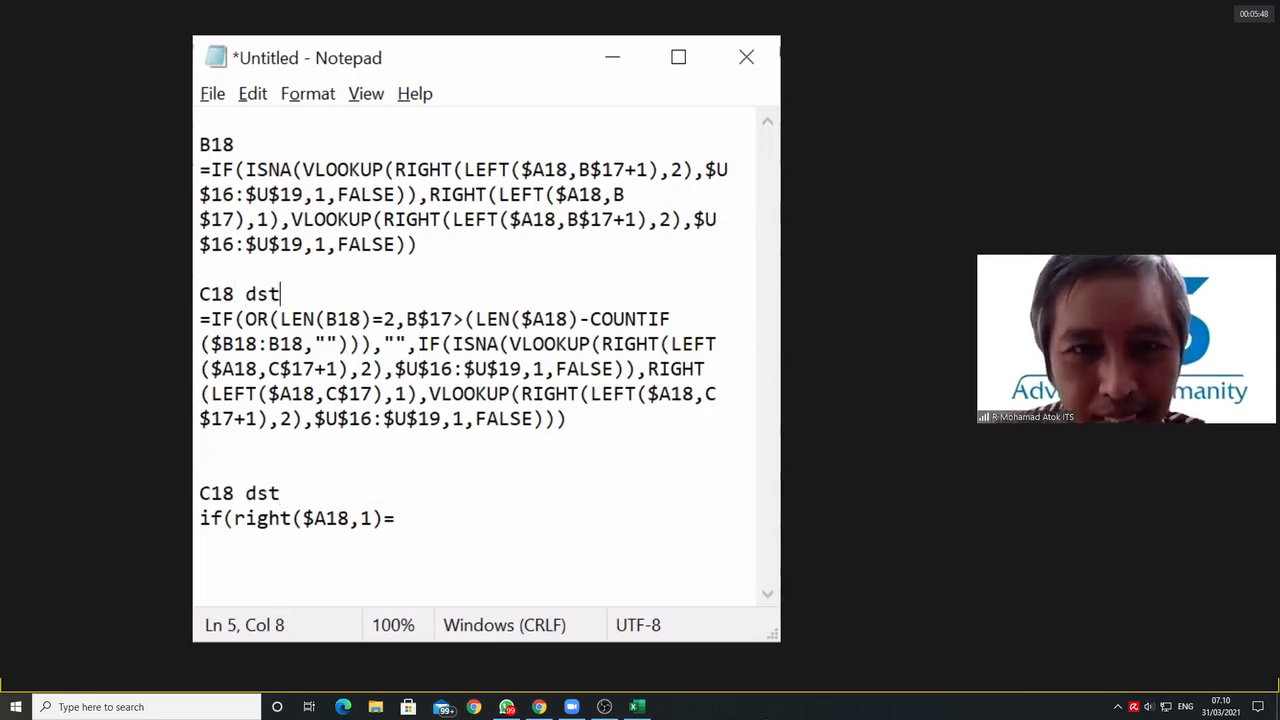
# Step: Complete the new formula after the equals sign with B18,"") so it reads if(right($A18,1)=B18,"")
pyautogui.click(405, 518)
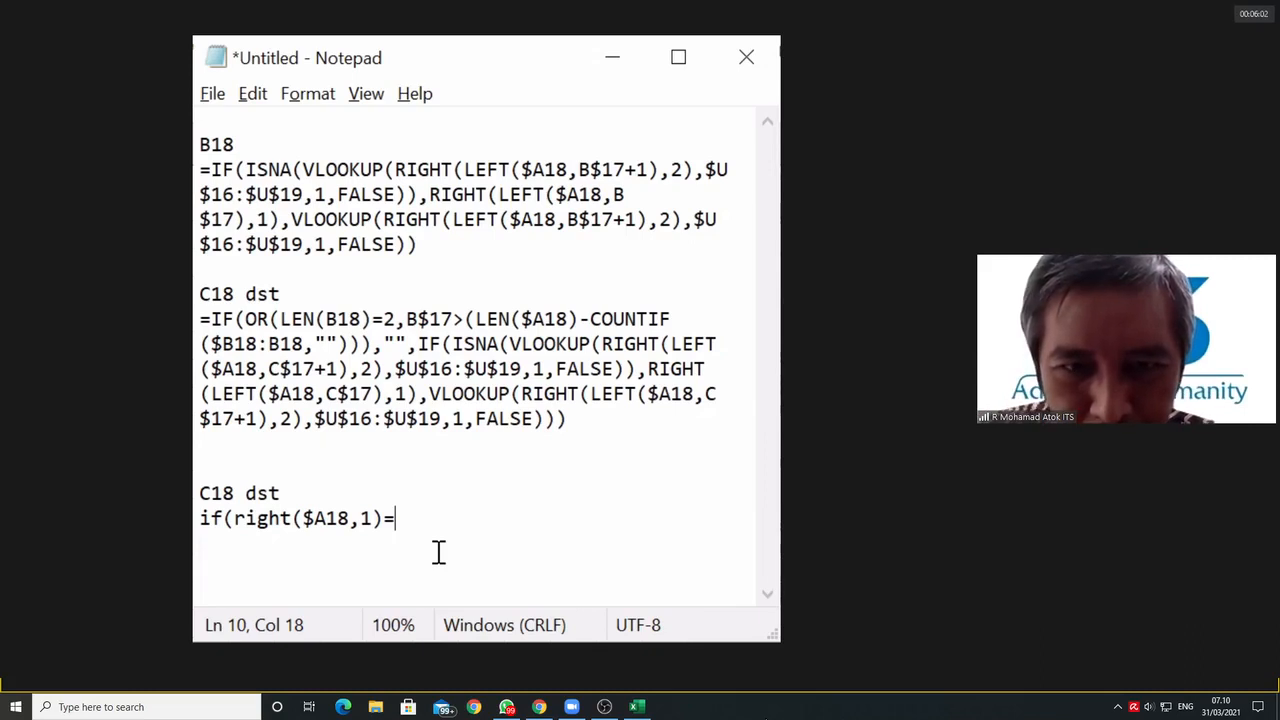
pyautogui.write('B18')
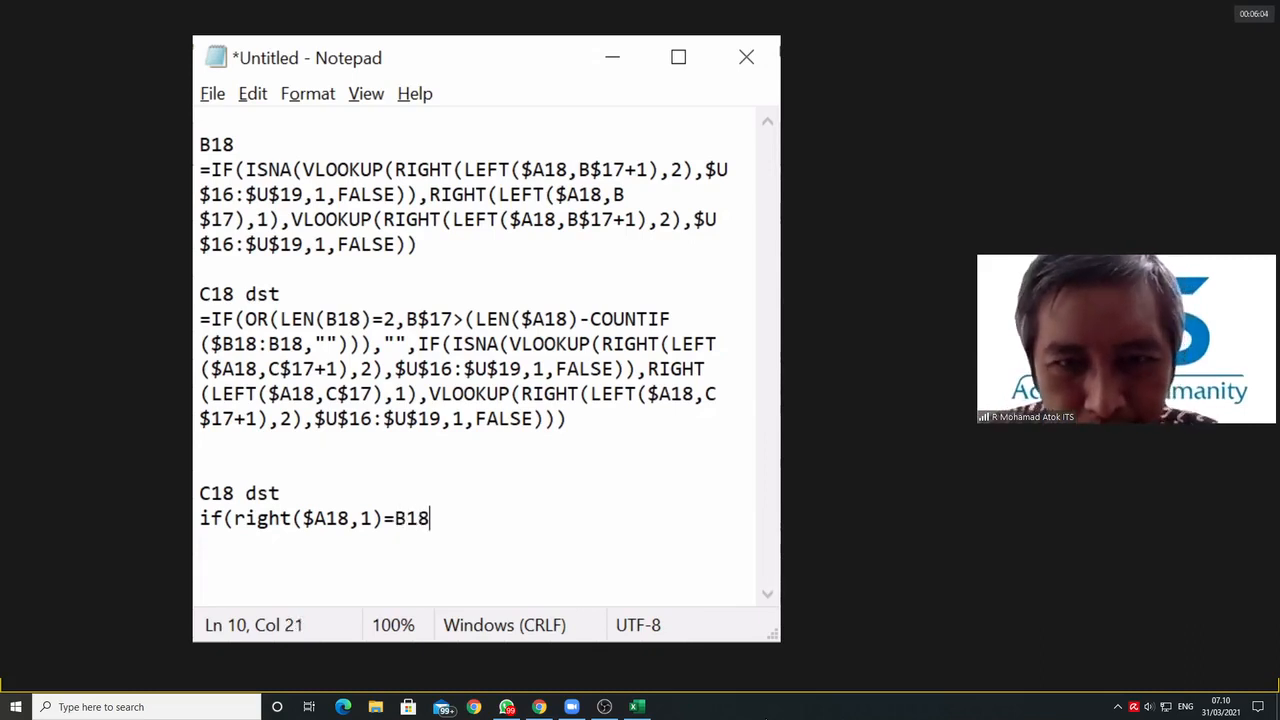
pyautogui.write(',')
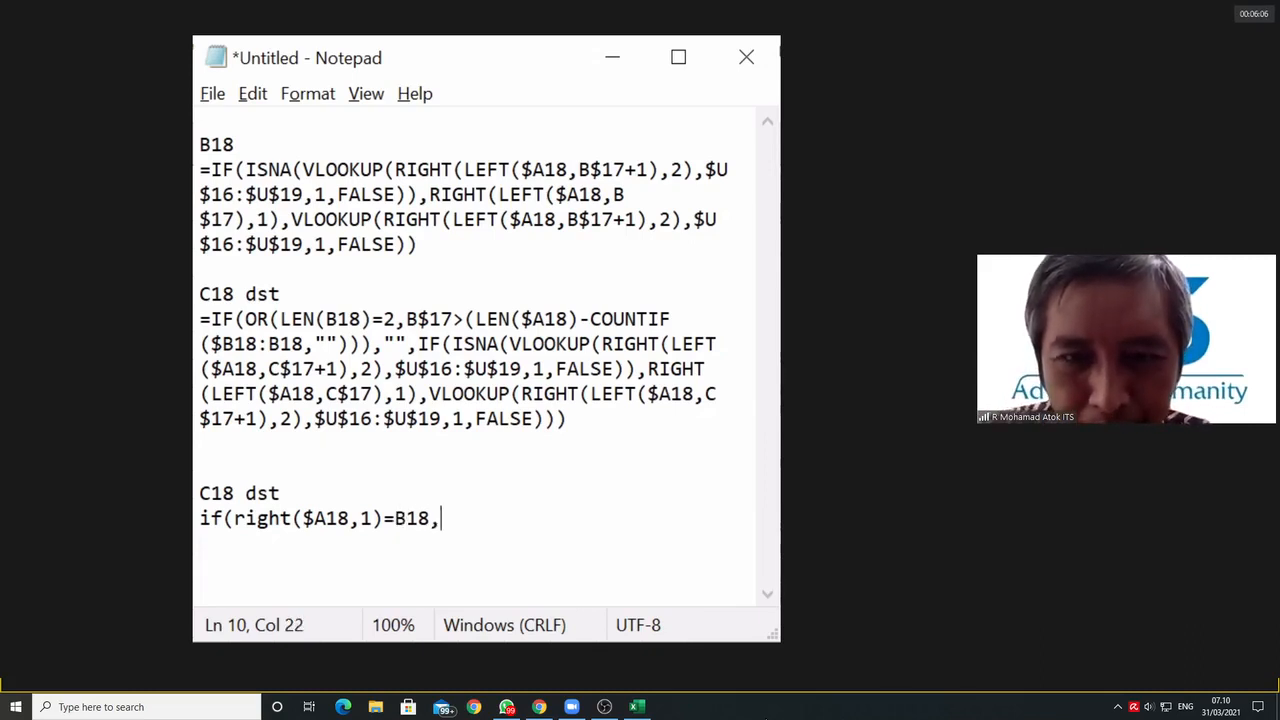
pyautogui.write('"")')
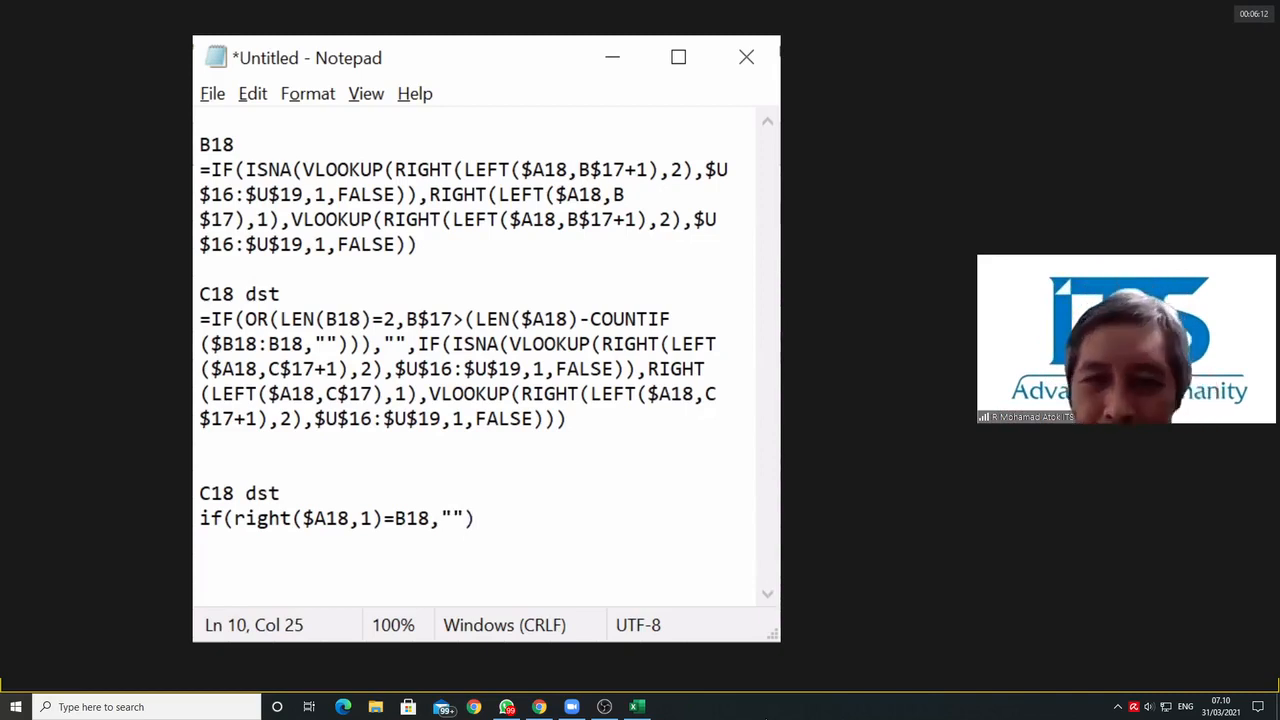
pyautogui.moveTo(465, 520); pyautogui.dragTo(238, 530)
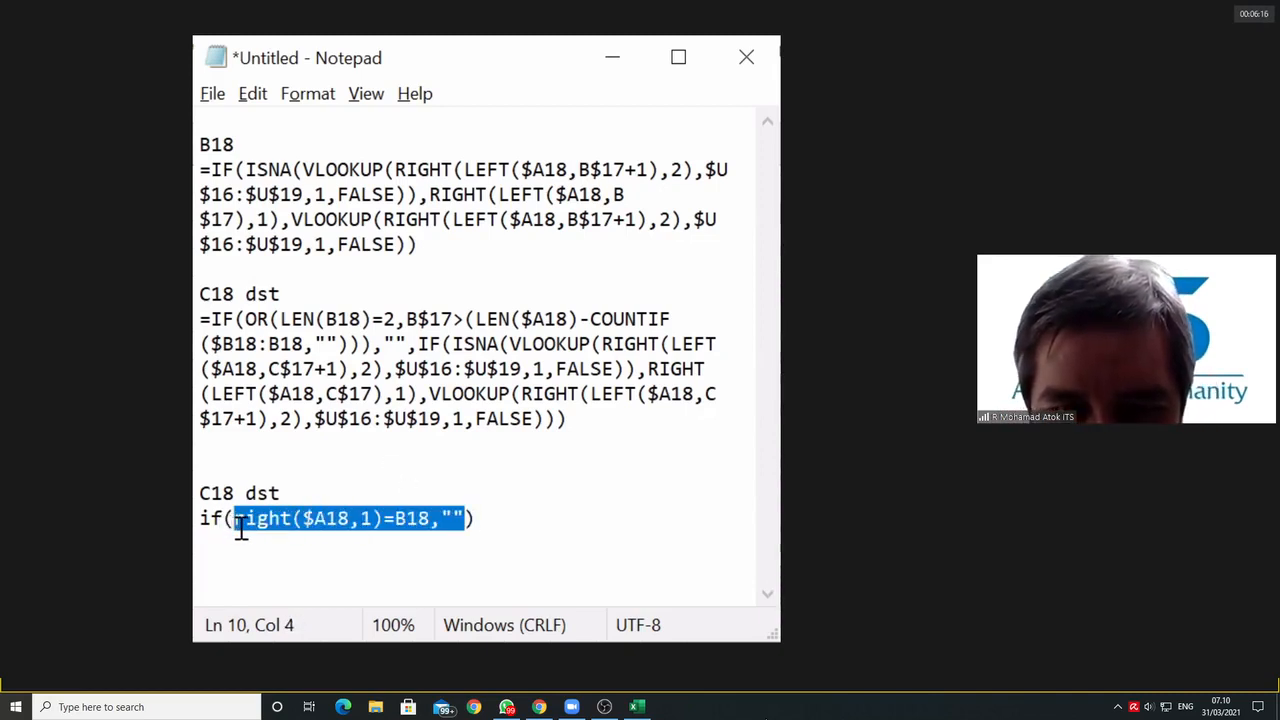
pyautogui.click(417, 518)
pyautogui.moveTo(431, 518); pyautogui.dragTo(238, 527)
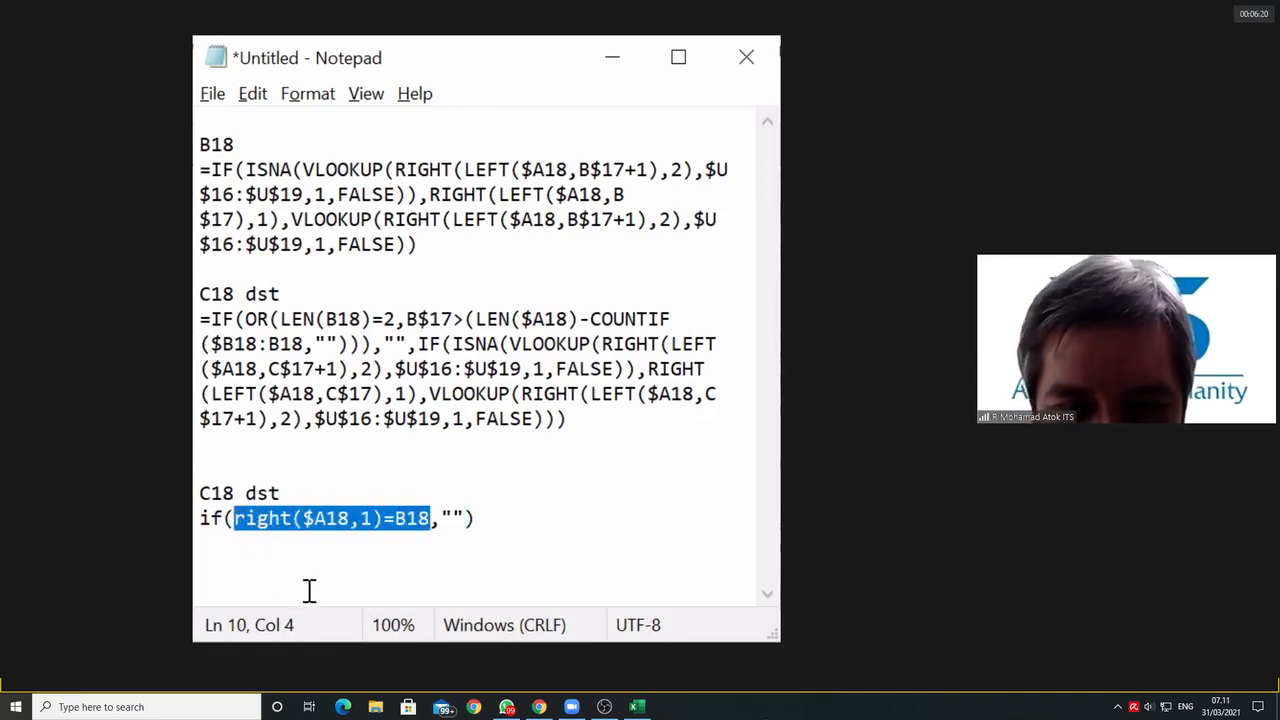
pyautogui.click(386, 562)
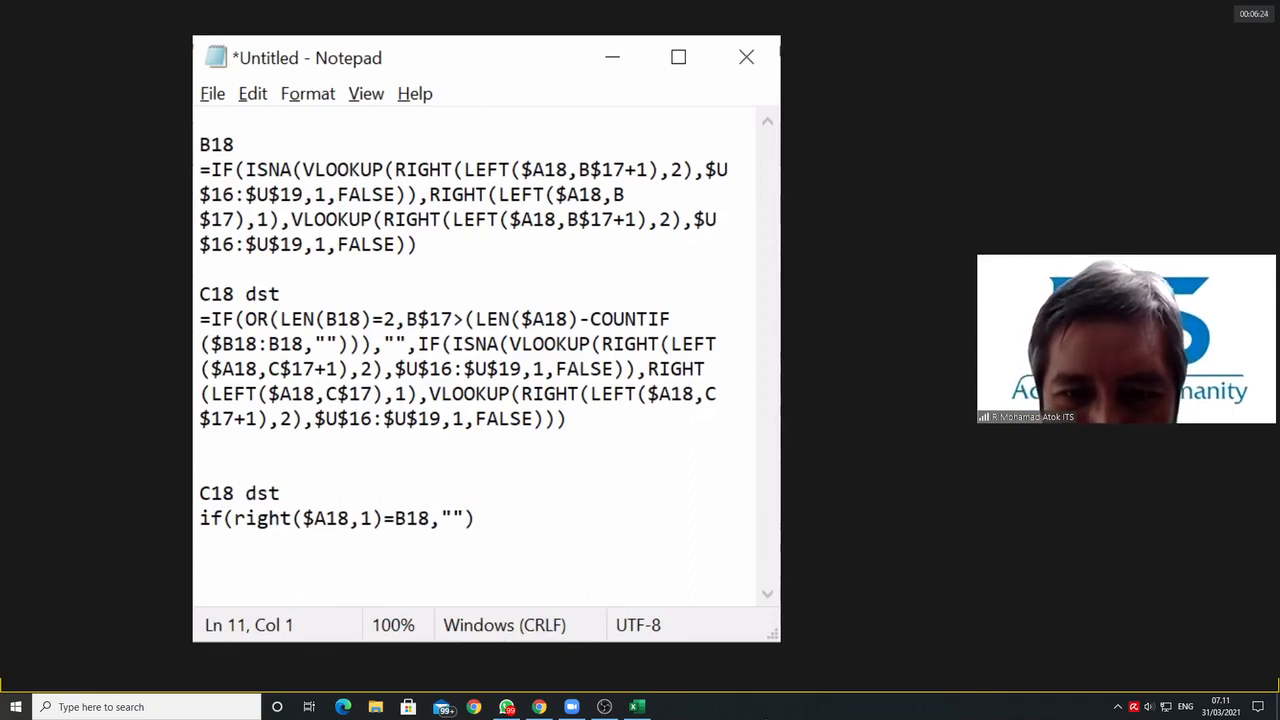
# Step: Make the text window taller and paste a copy of the full C18 formula below the new if(right(...)) line
pyautogui.moveTo(400, 641); pyautogui.dragTo(400, 718)
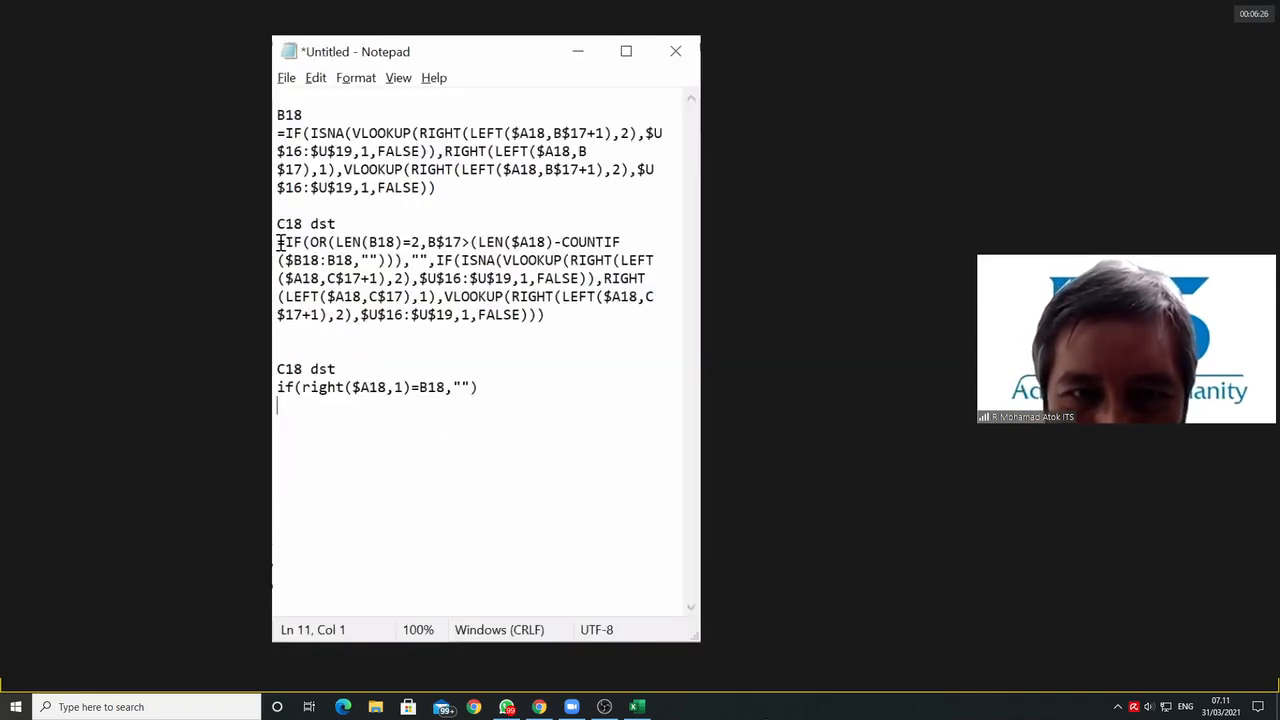
pyautogui.moveTo(280, 242); pyautogui.dragTo(551, 337)
pyautogui.hotkey('ctrl', 'c')
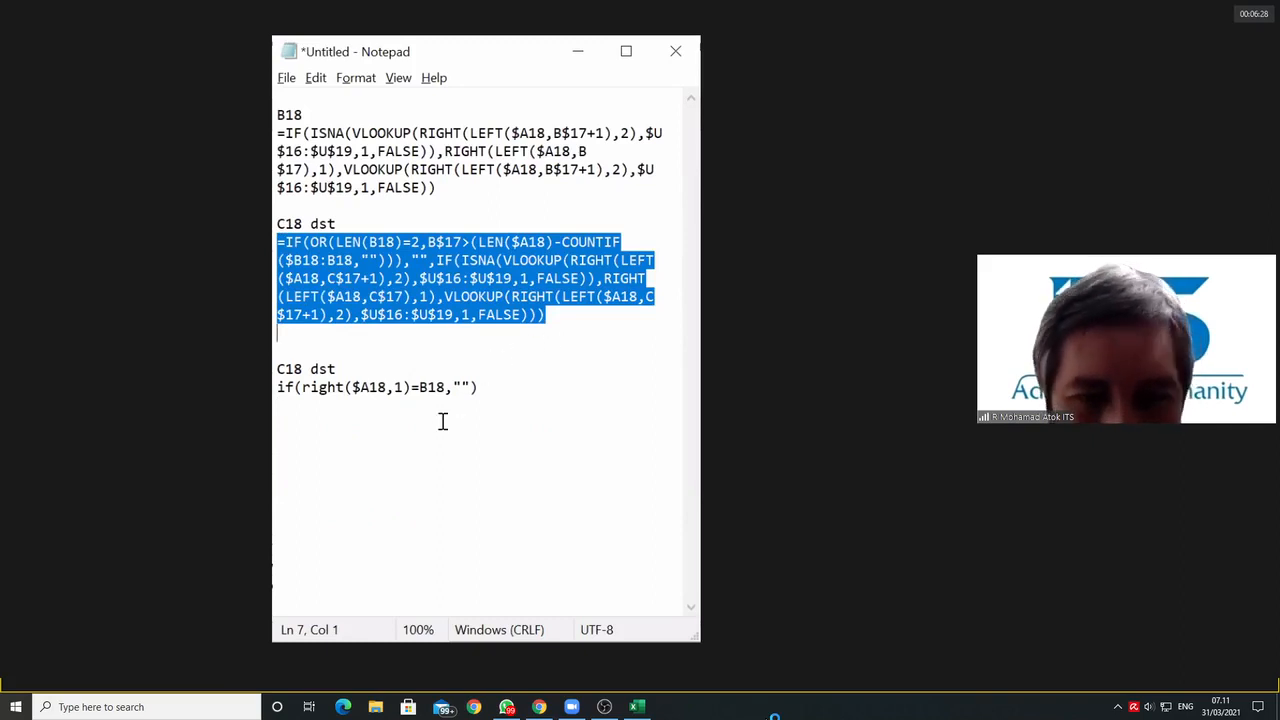
pyautogui.click(357, 443)
pyautogui.hotkey('ctrl', 'v')
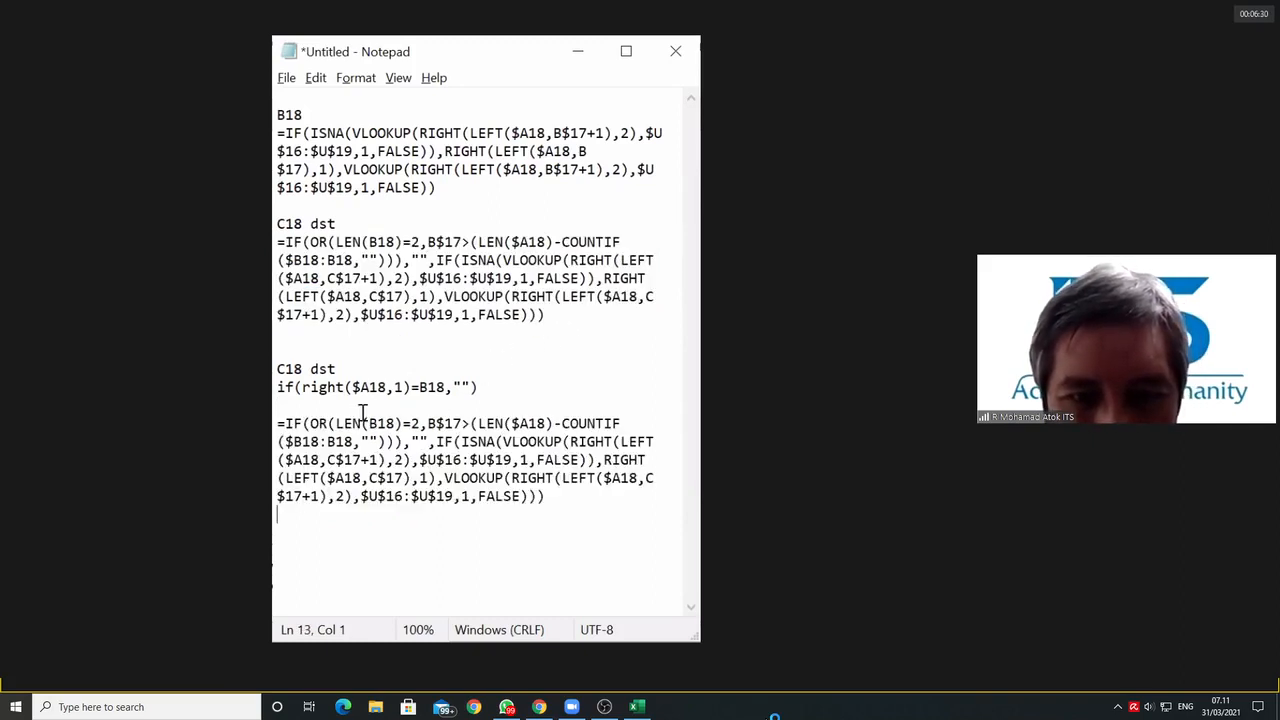
# Step: Insert an extra line above the copied formula and give the copy the heading "penyisipan formula"
pyautogui.click(347, 407)
pyautogui.press('Return')
pyautogui.press('Up')
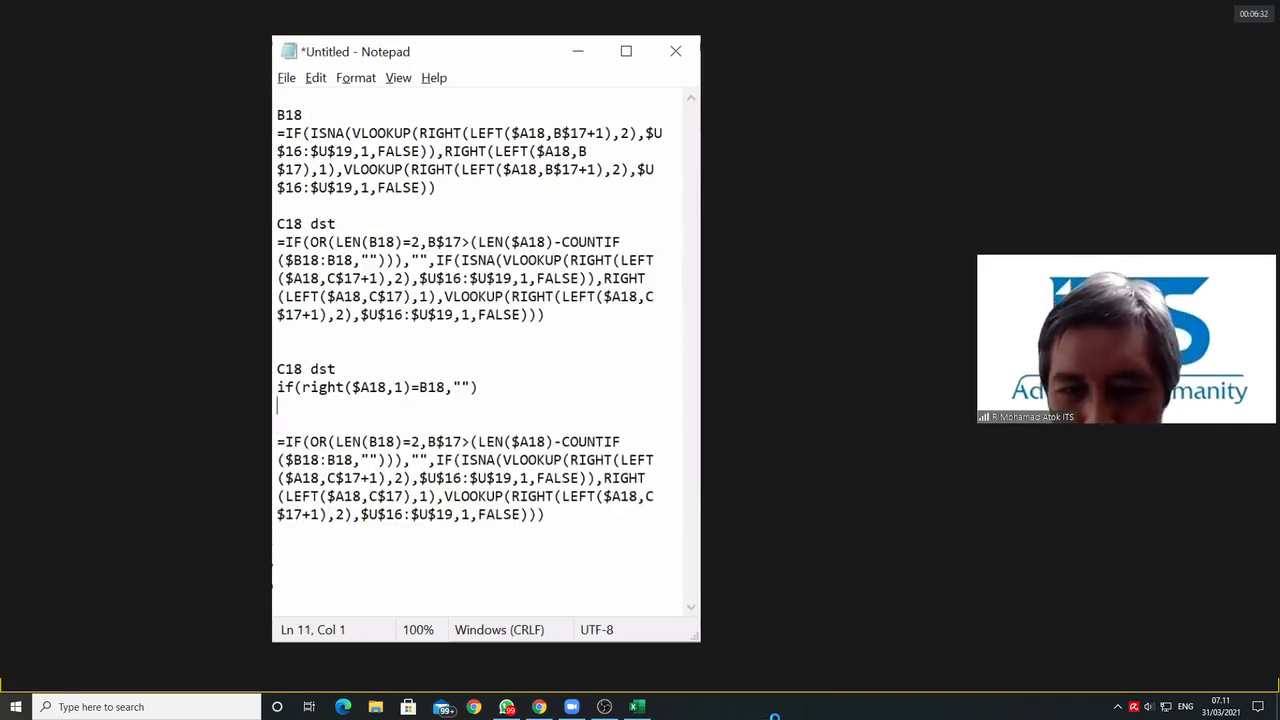
pyautogui.press('Down')
pyautogui.write('pe')
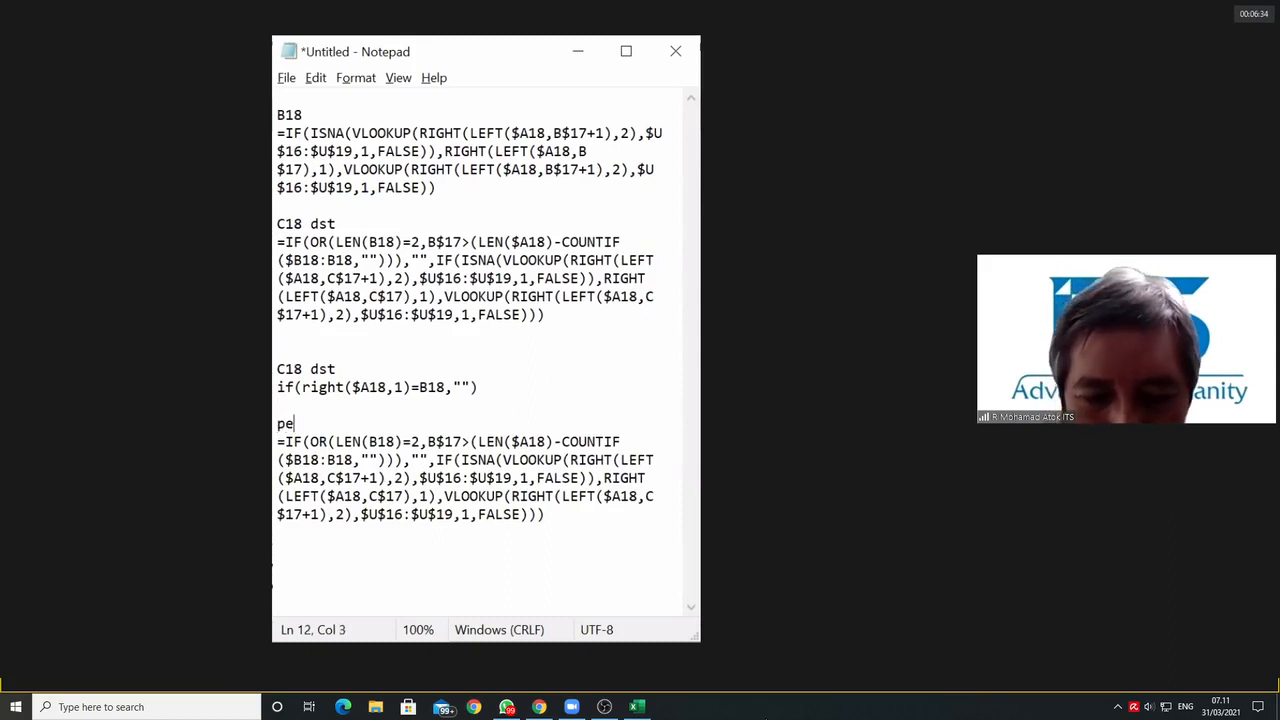
pyautogui.write('nyisipan')
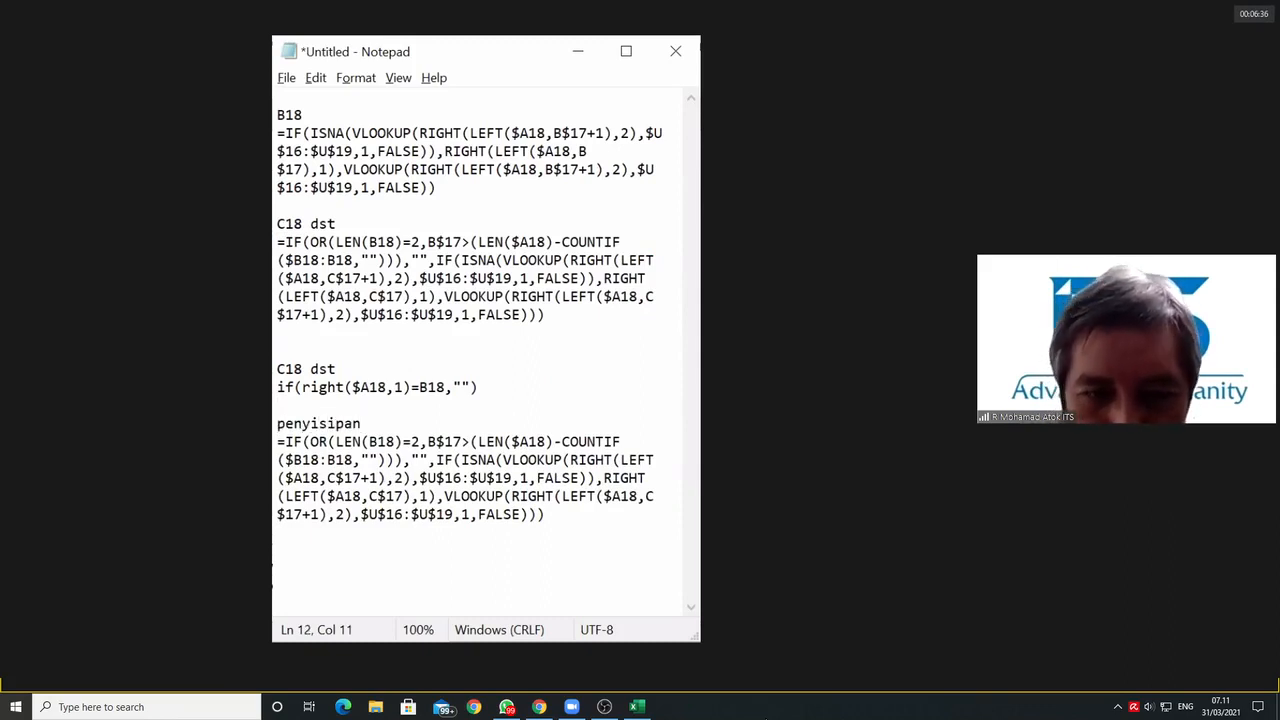
pyautogui.write(' formula')
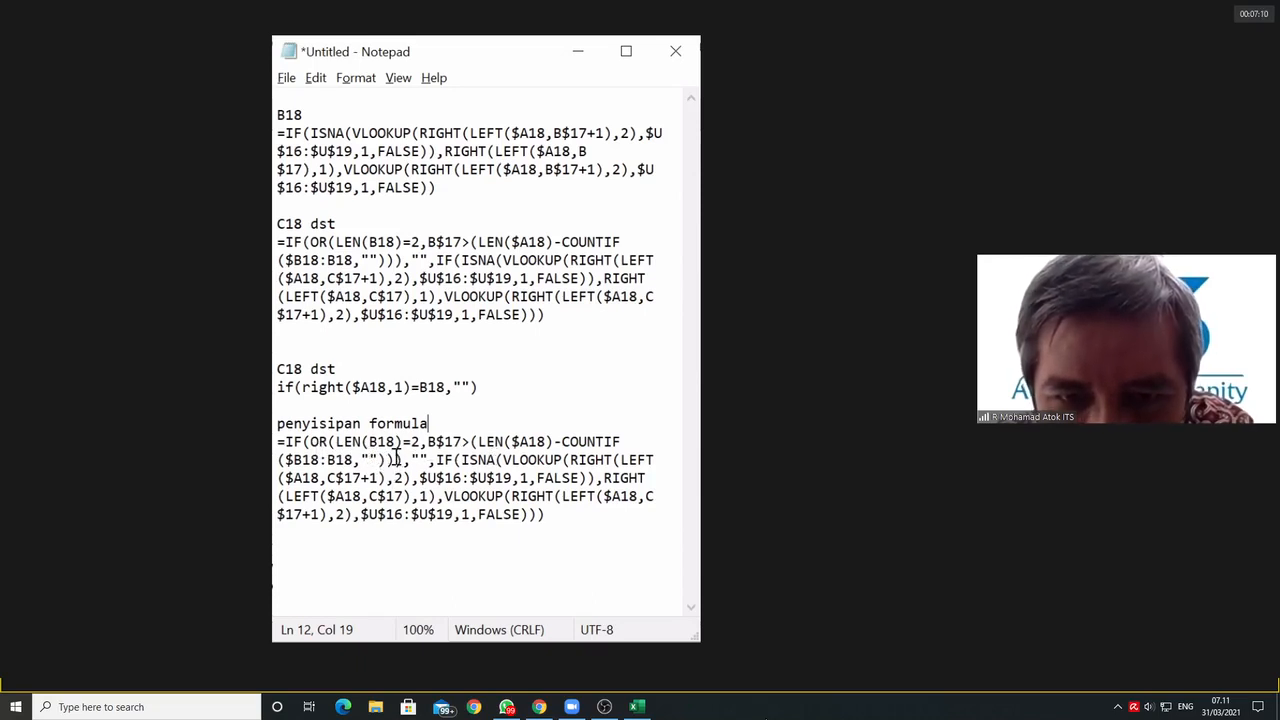
# Step: Copy right($A18,1)=B18 into the formula under "penyisipan formula" as the first OR condition, followed by a comma
pyautogui.click(336, 442)
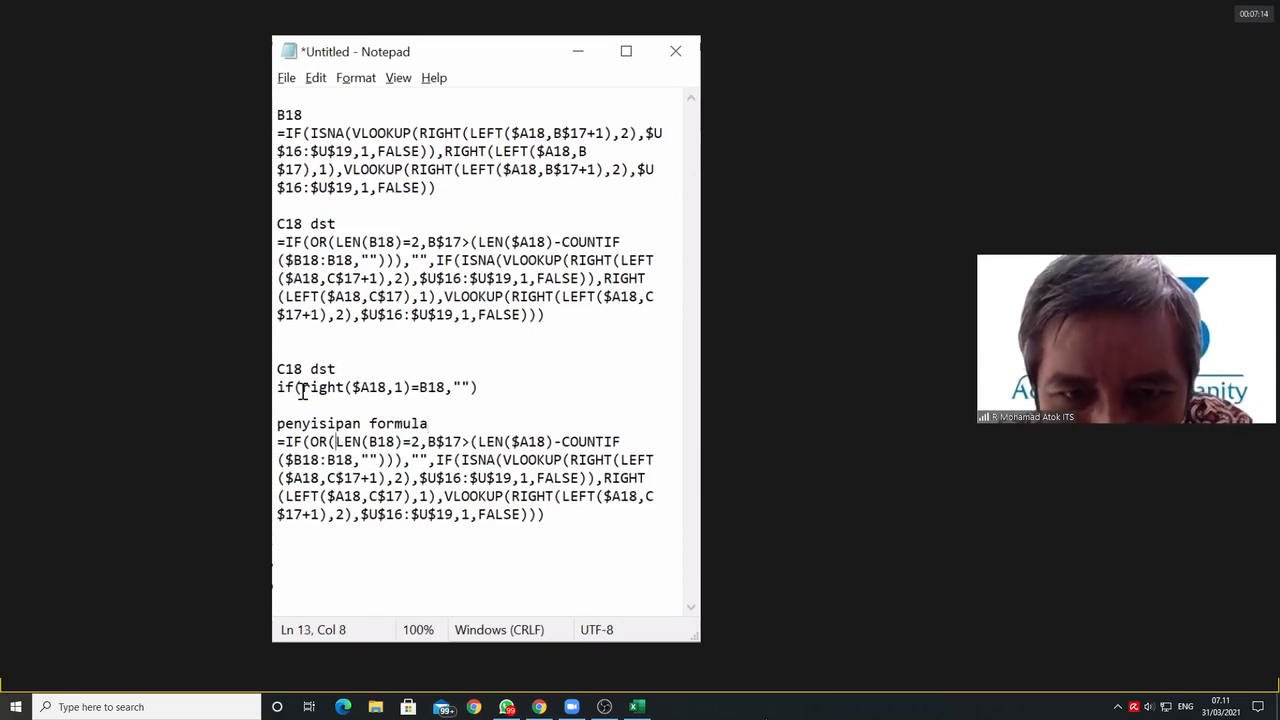
pyautogui.moveTo(303, 388); pyautogui.dragTo(446, 396)
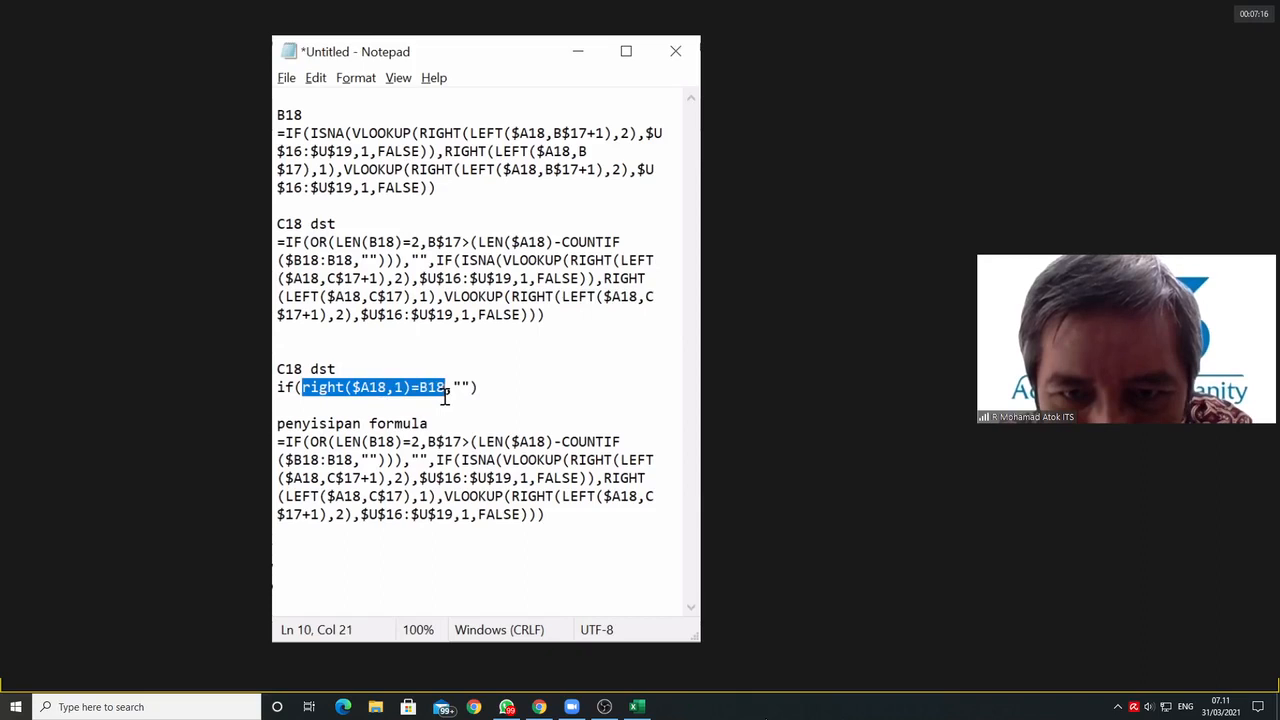
pyautogui.rightClick(405, 386)
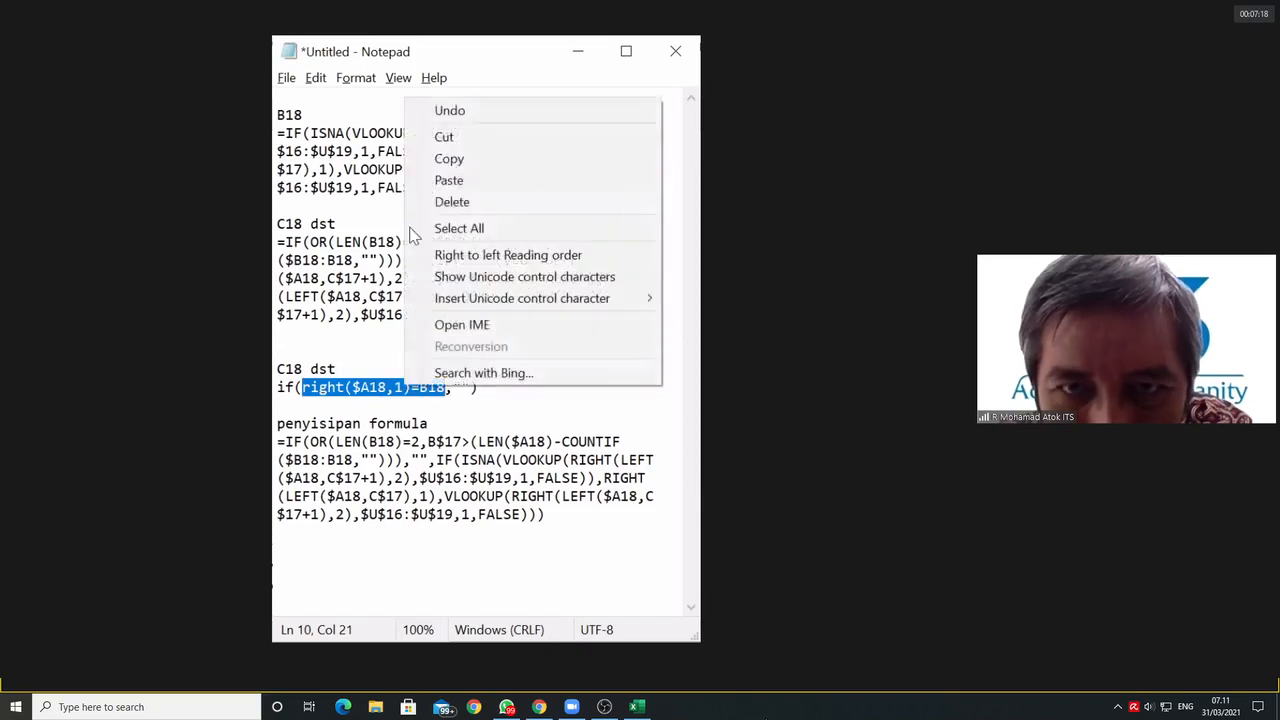
pyautogui.click(460, 163)
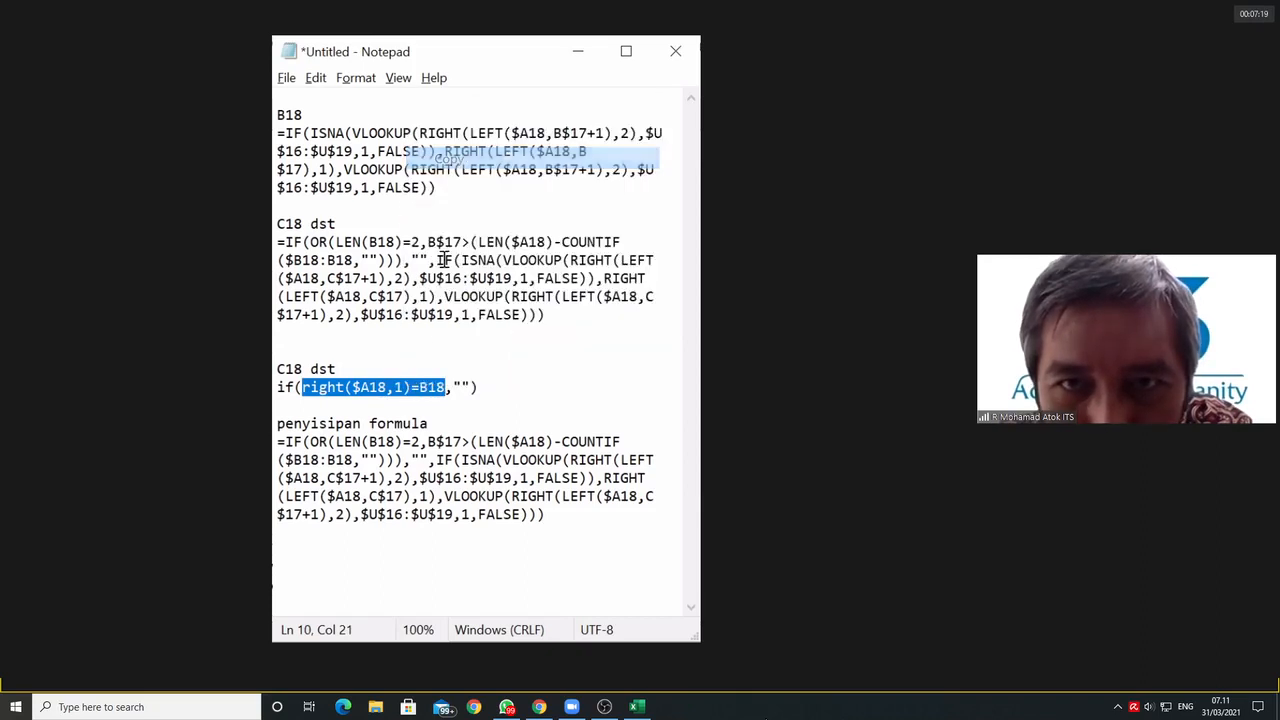
pyautogui.click(338, 441)
pyautogui.rightClick(338, 441)
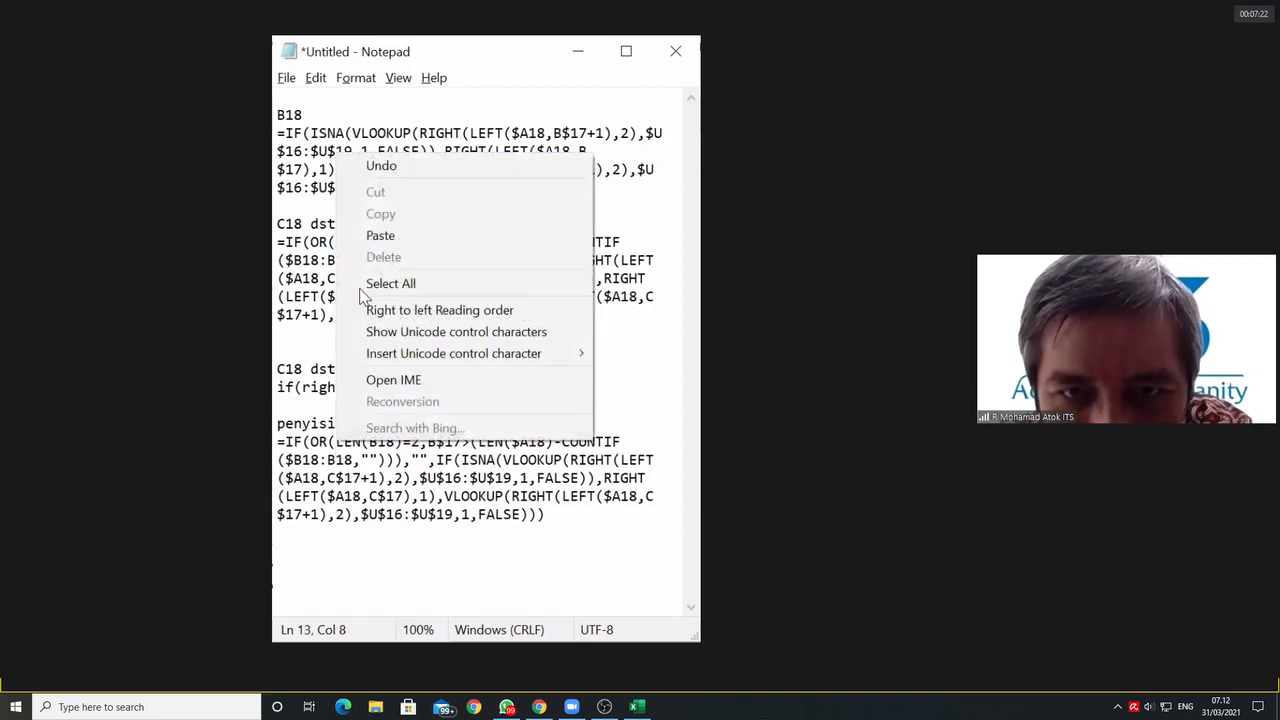
pyautogui.click(387, 234)
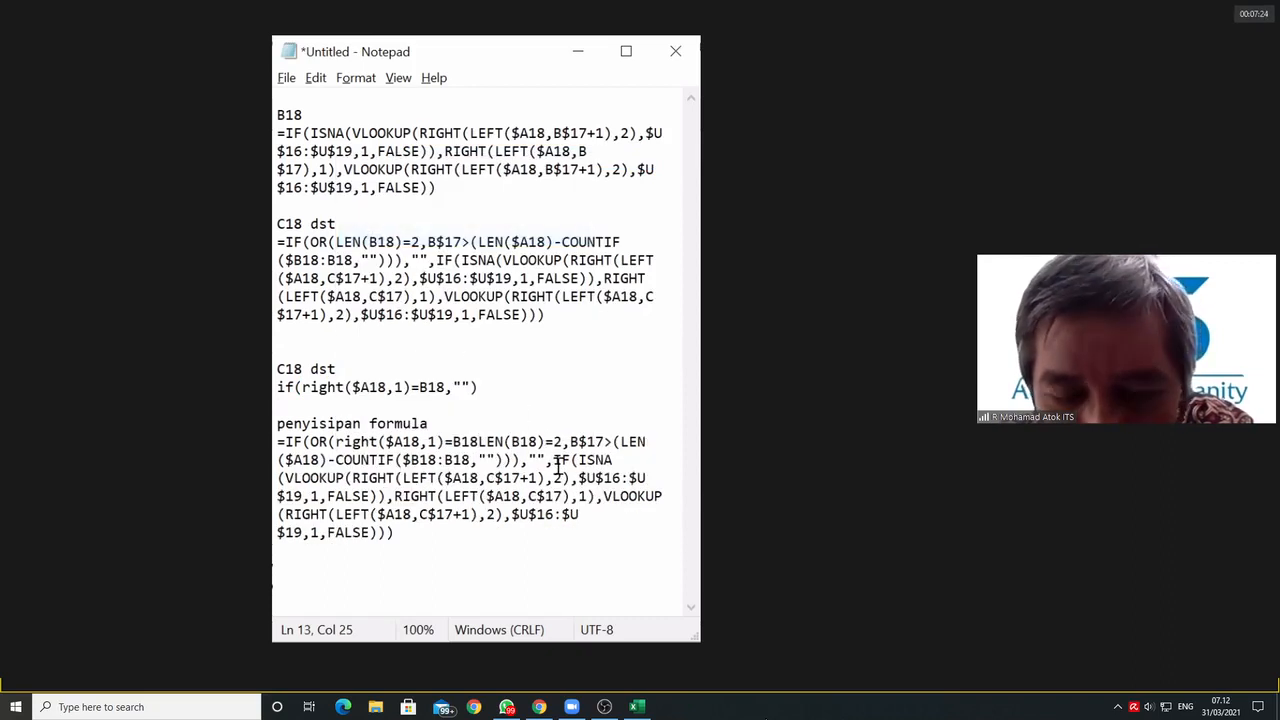
pyautogui.write(',')
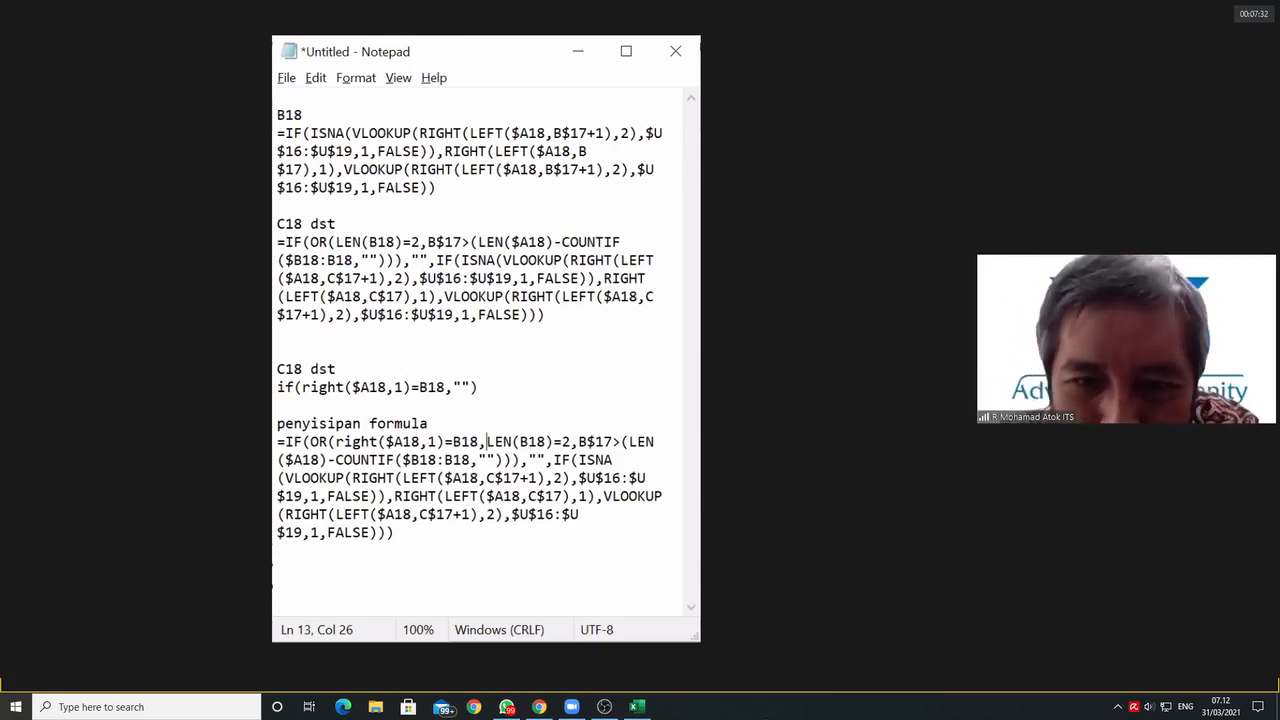
pyautogui.click(316, 80)
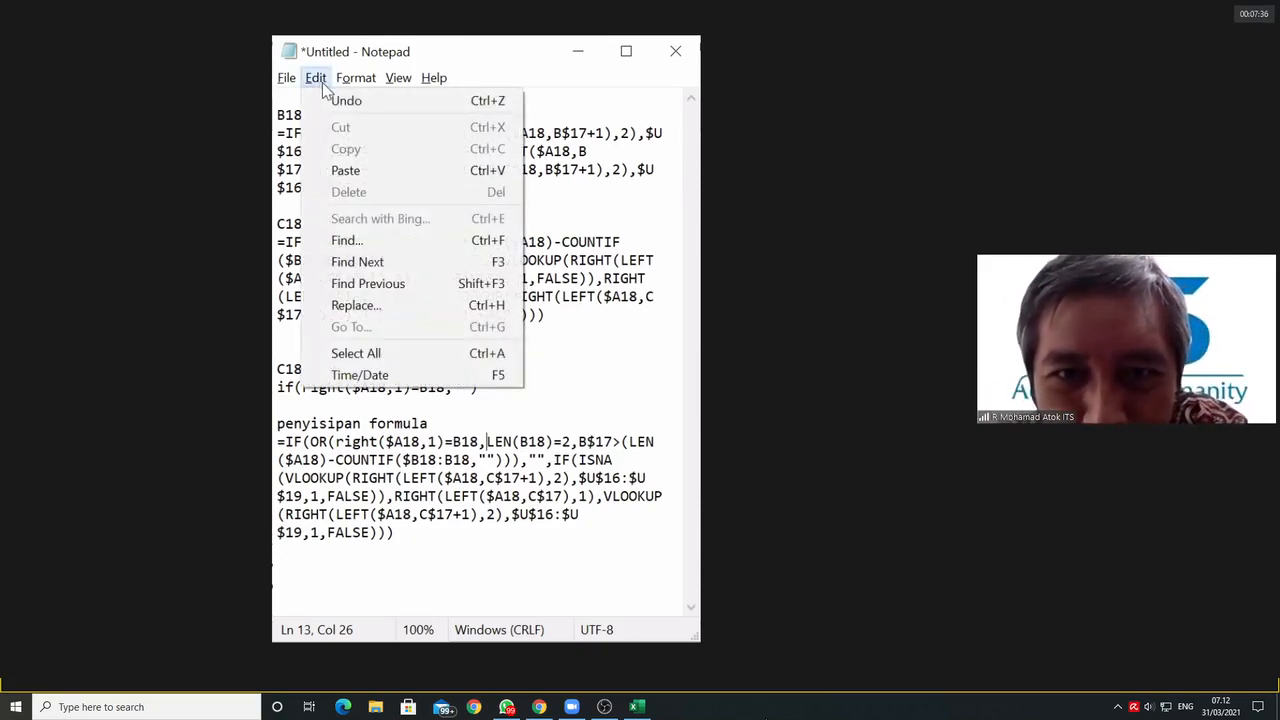
pyautogui.moveTo(342, 86)
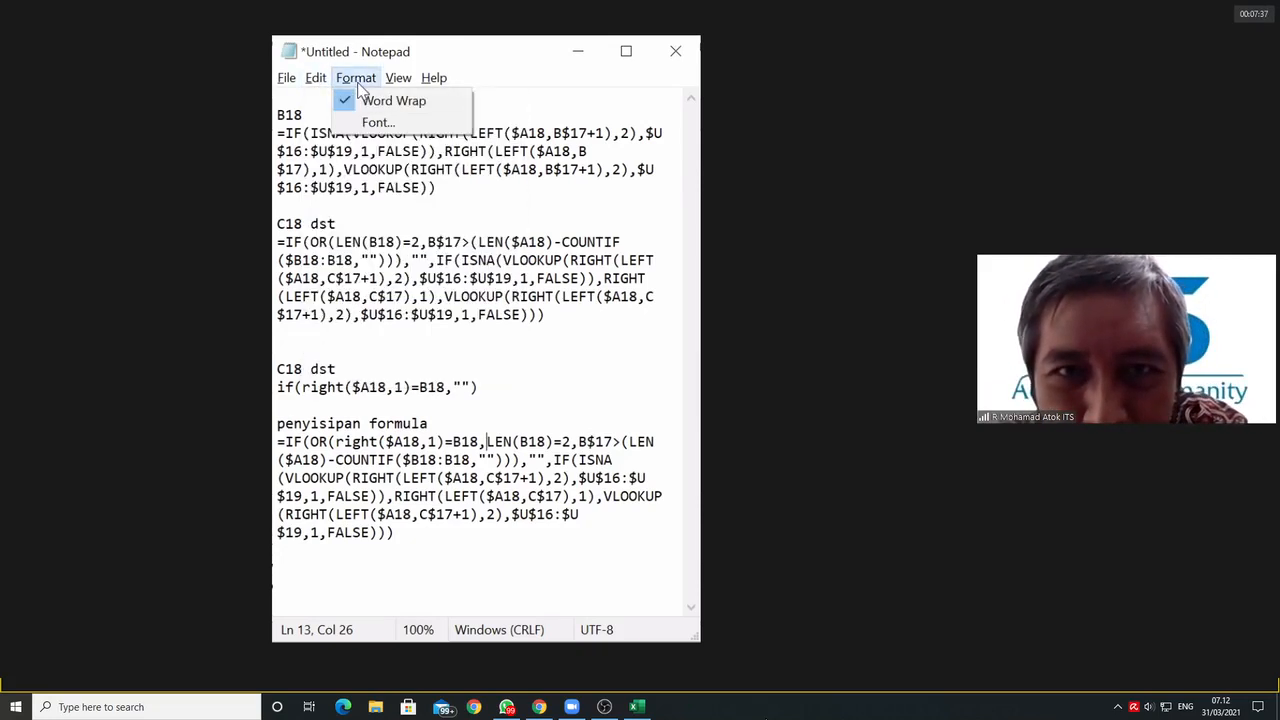
pyautogui.click(384, 132)
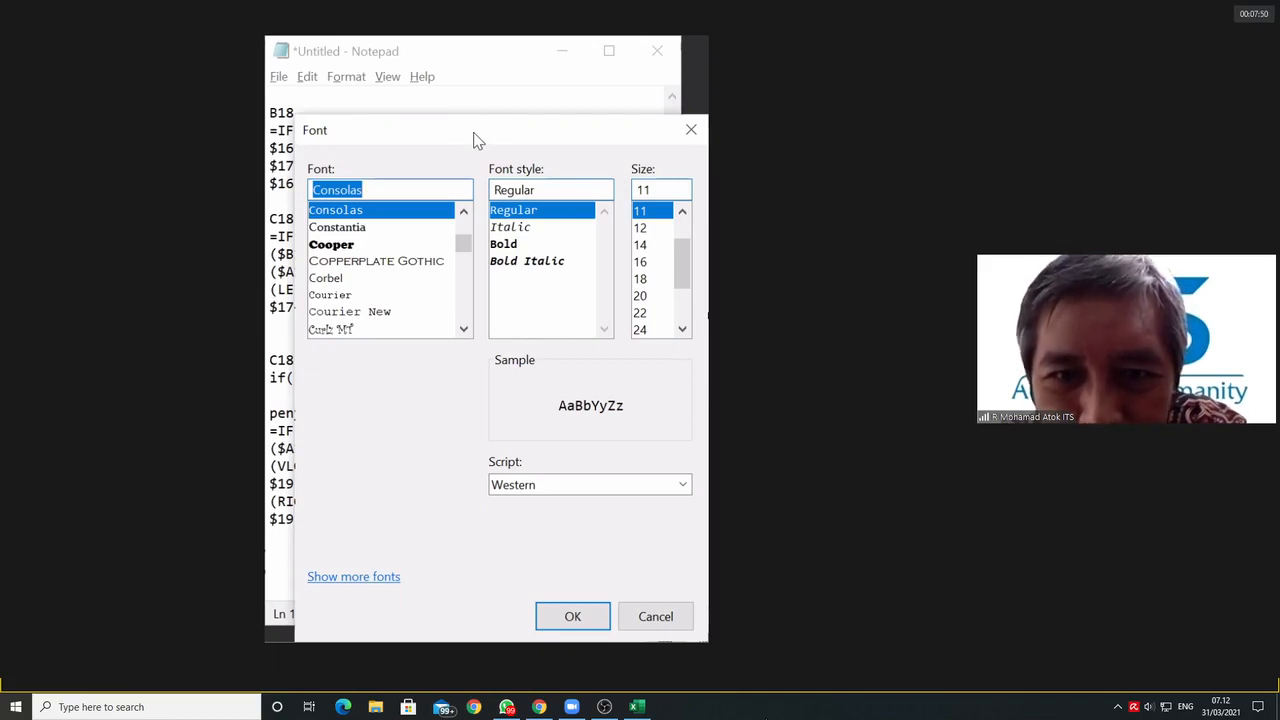
pyautogui.moveTo(474, 133); pyautogui.dragTo(70, 127)
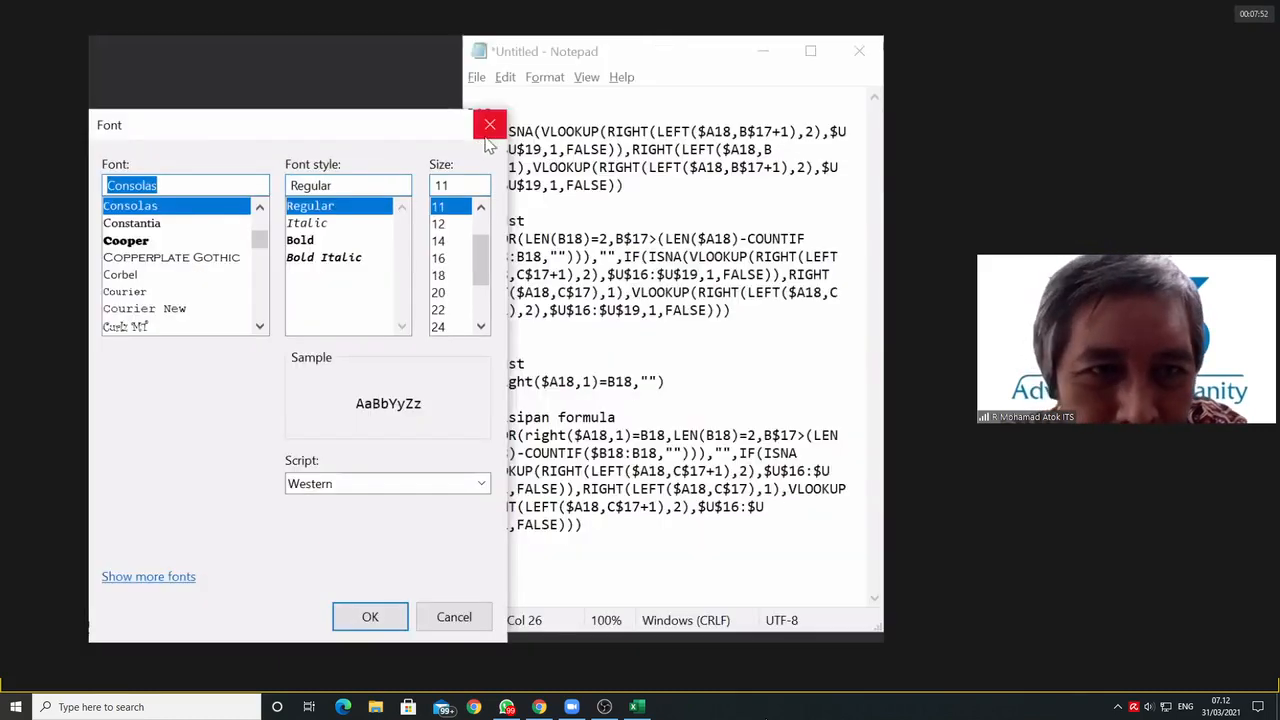
pyautogui.click(489, 127)
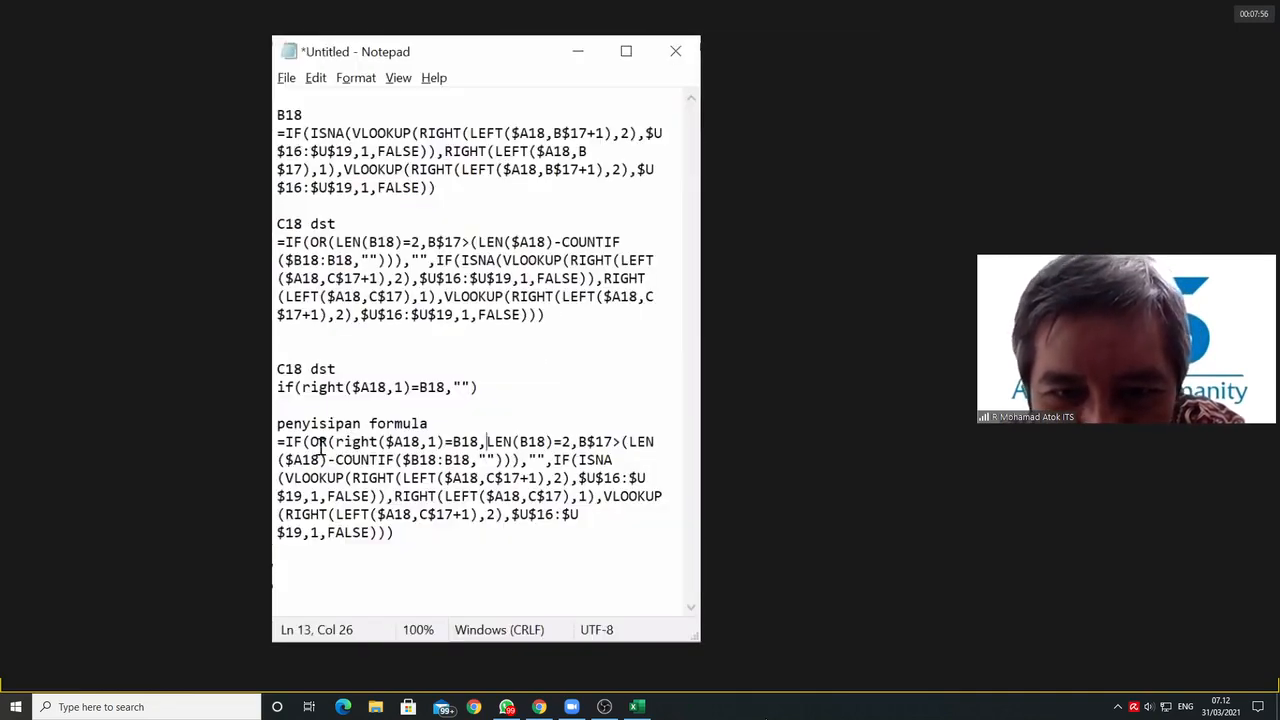
# Step: Copy the entire combined formula under the heading "penyisipan formula" and switch to another window
pyautogui.moveTo(336, 442); pyautogui.dragTo(482, 448)
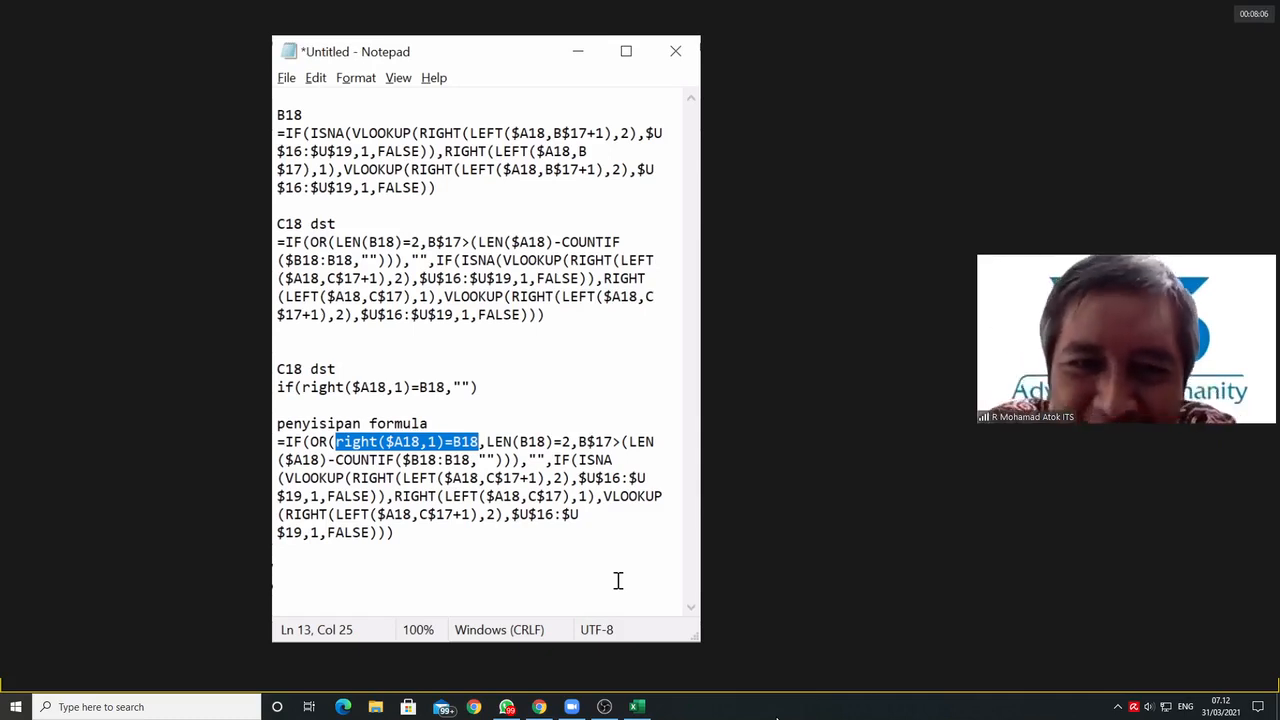
pyautogui.click(452, 528)
pyautogui.click(408, 545)
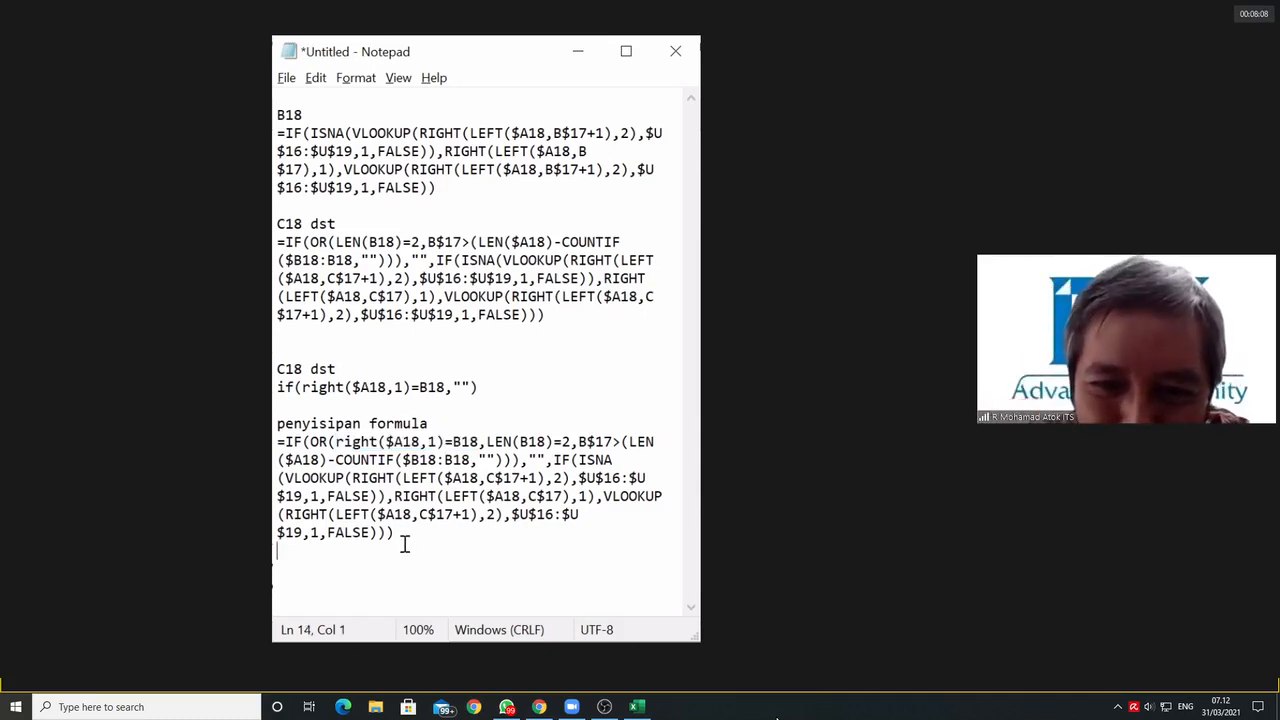
pyautogui.hotkey('shift', 'Up')
pyautogui.rightClick(348, 477)
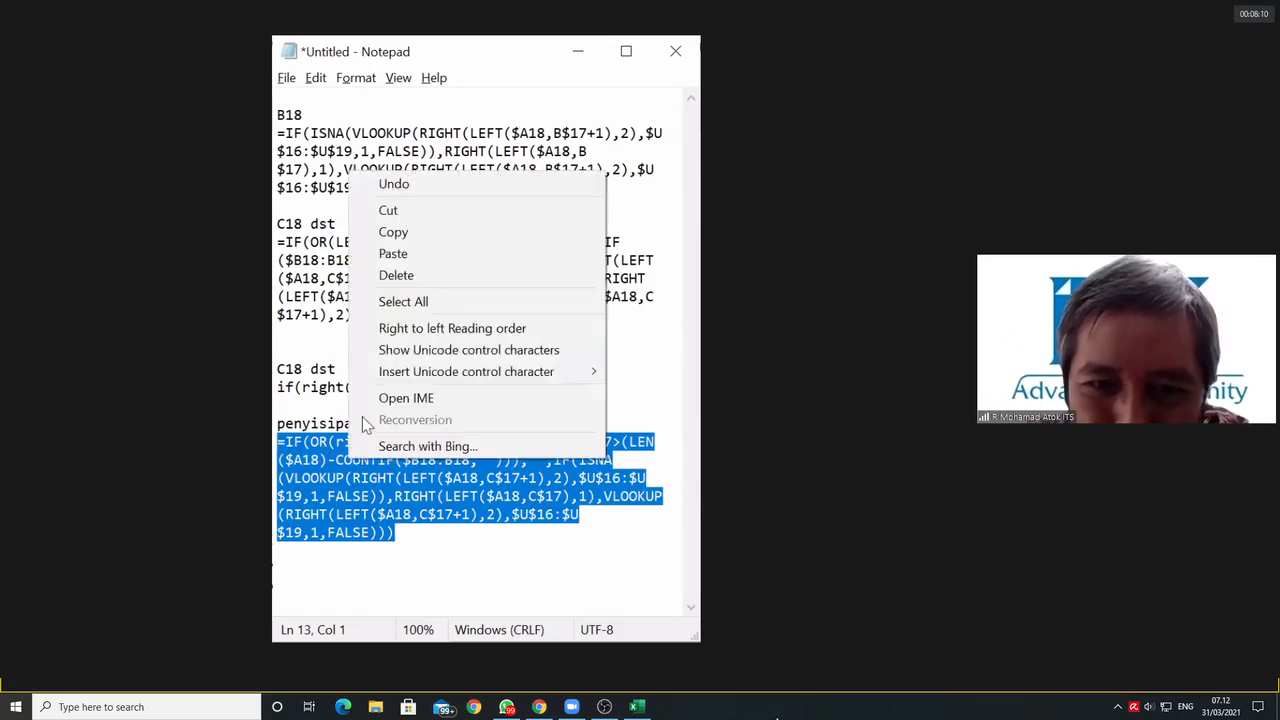
pyautogui.click(427, 231)
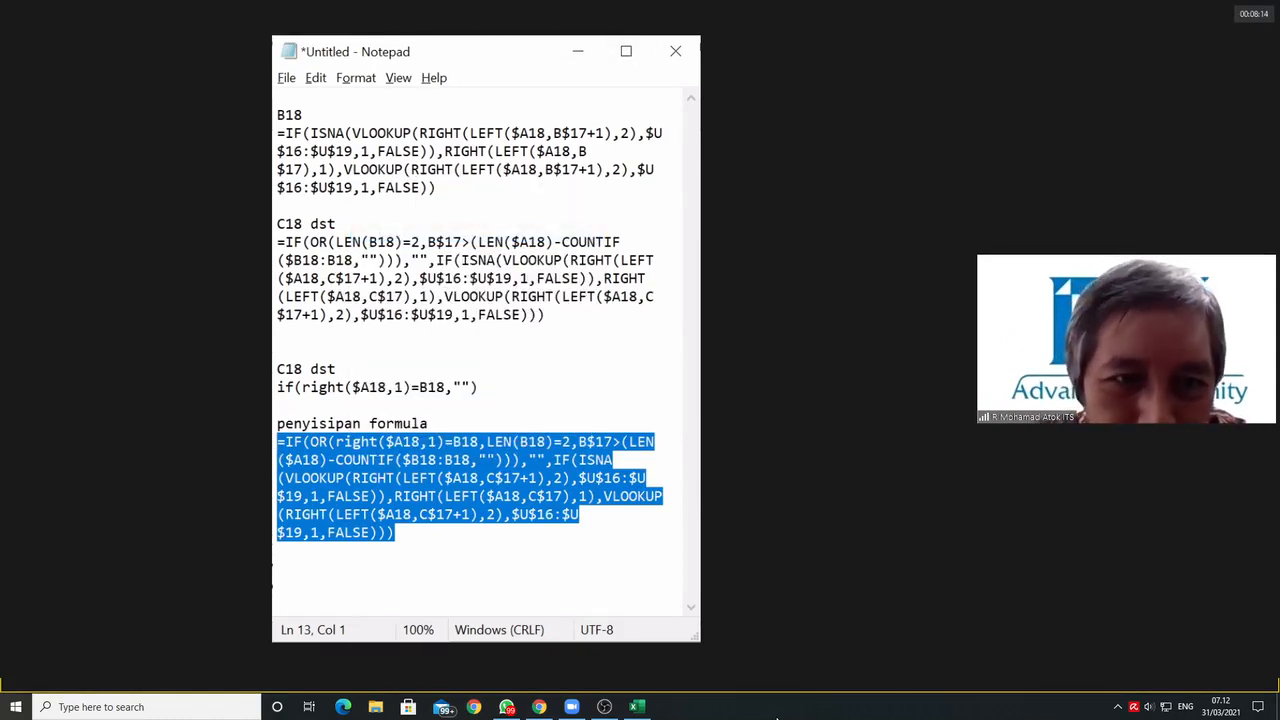
pyautogui.hotkey('alt', 'Tab')
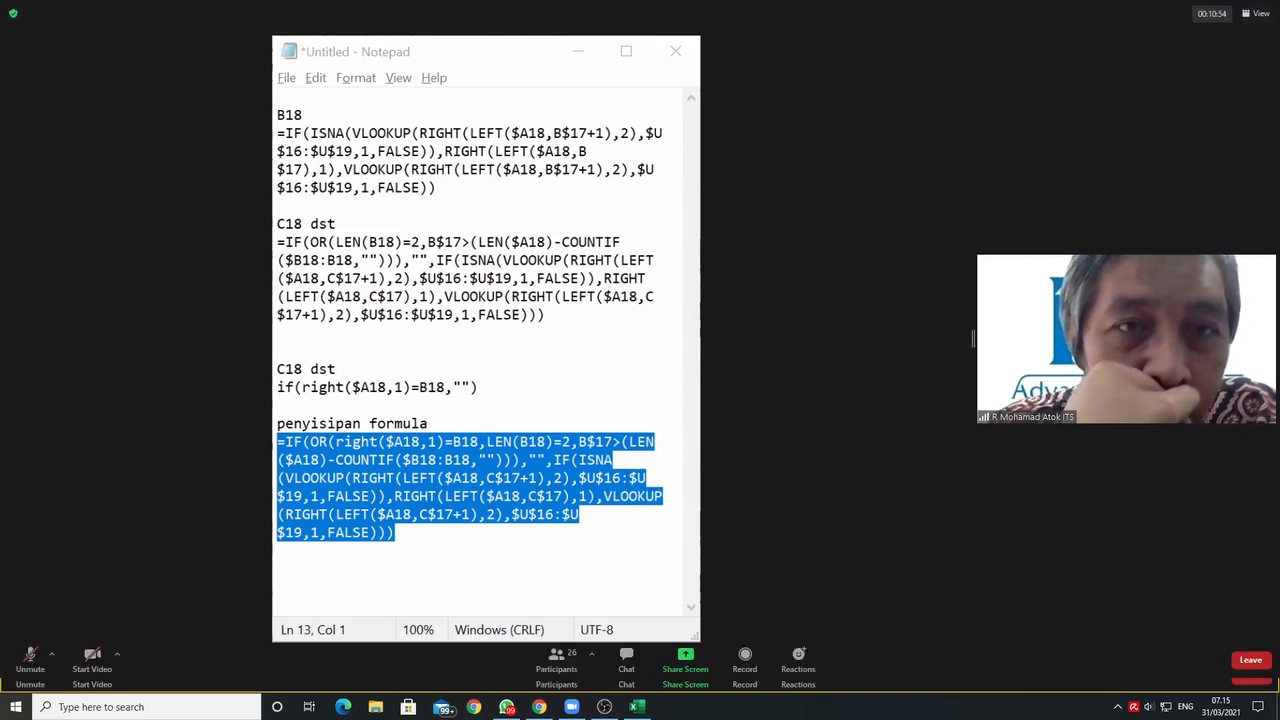
pyautogui.click(557, 670)
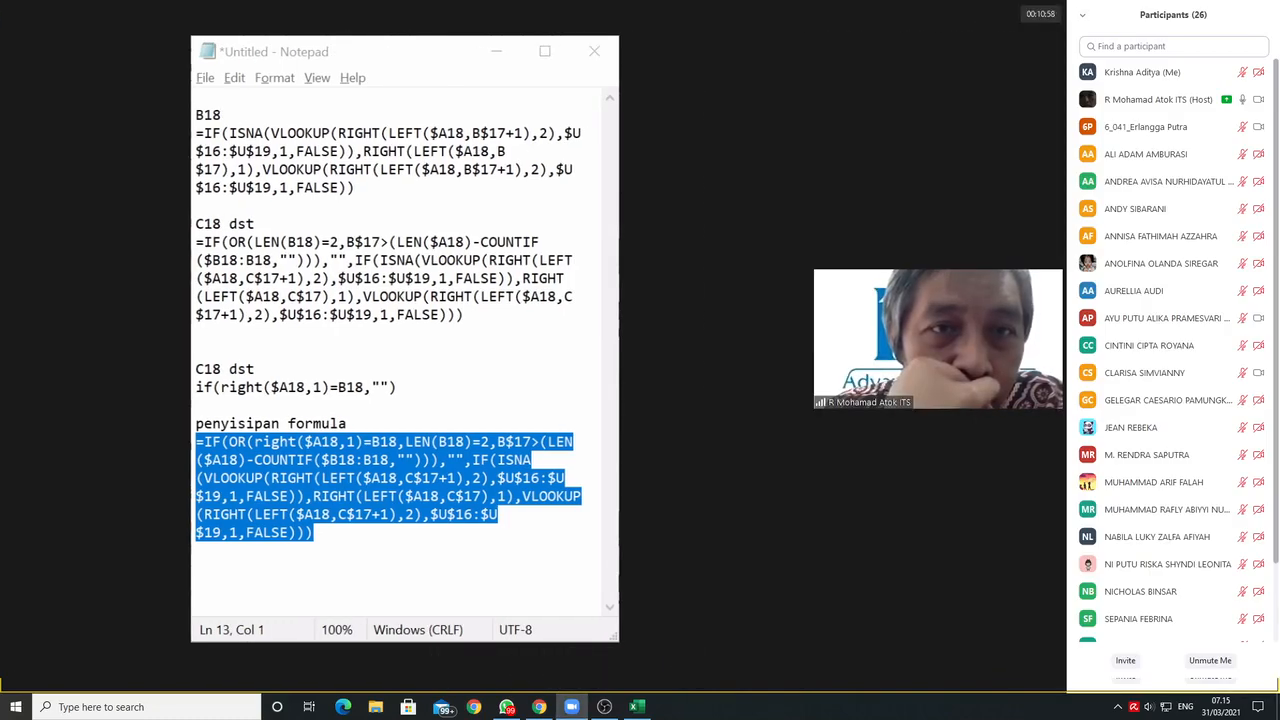
pyautogui.click(1082, 15)
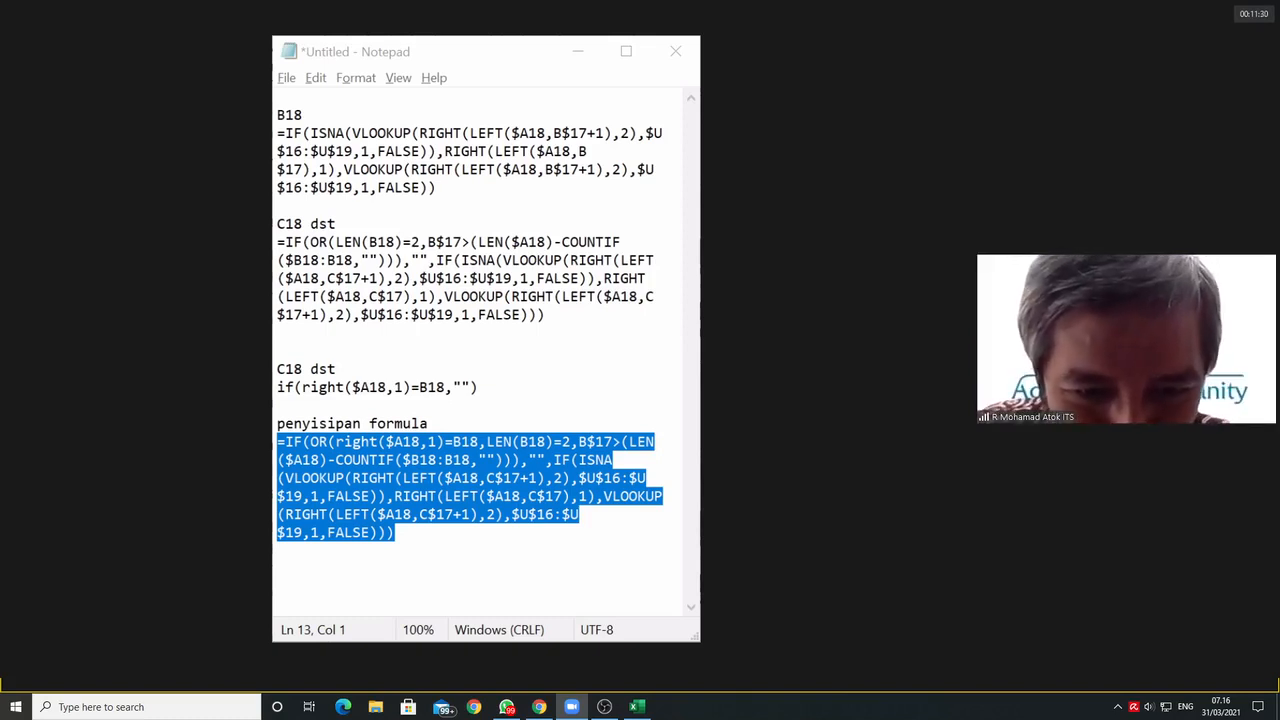
pyautogui.click(495, 458)
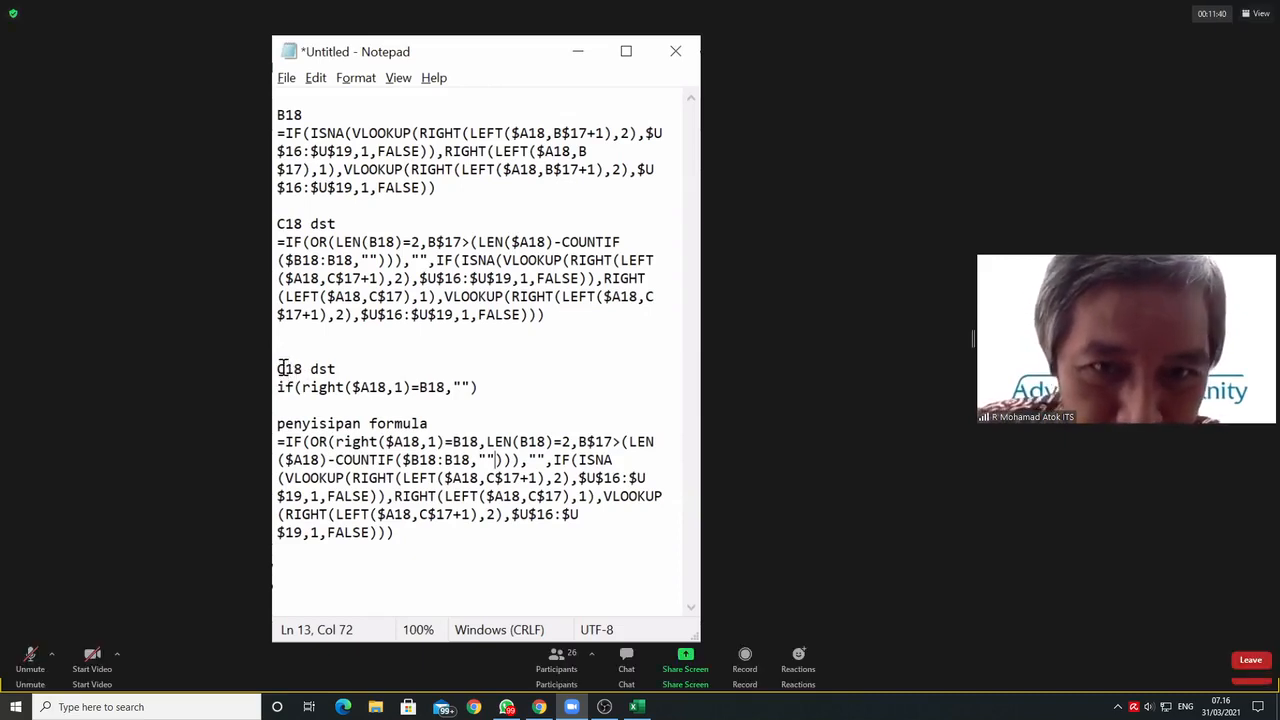
pyautogui.moveTo(278, 370); pyautogui.dragTo(287, 371)
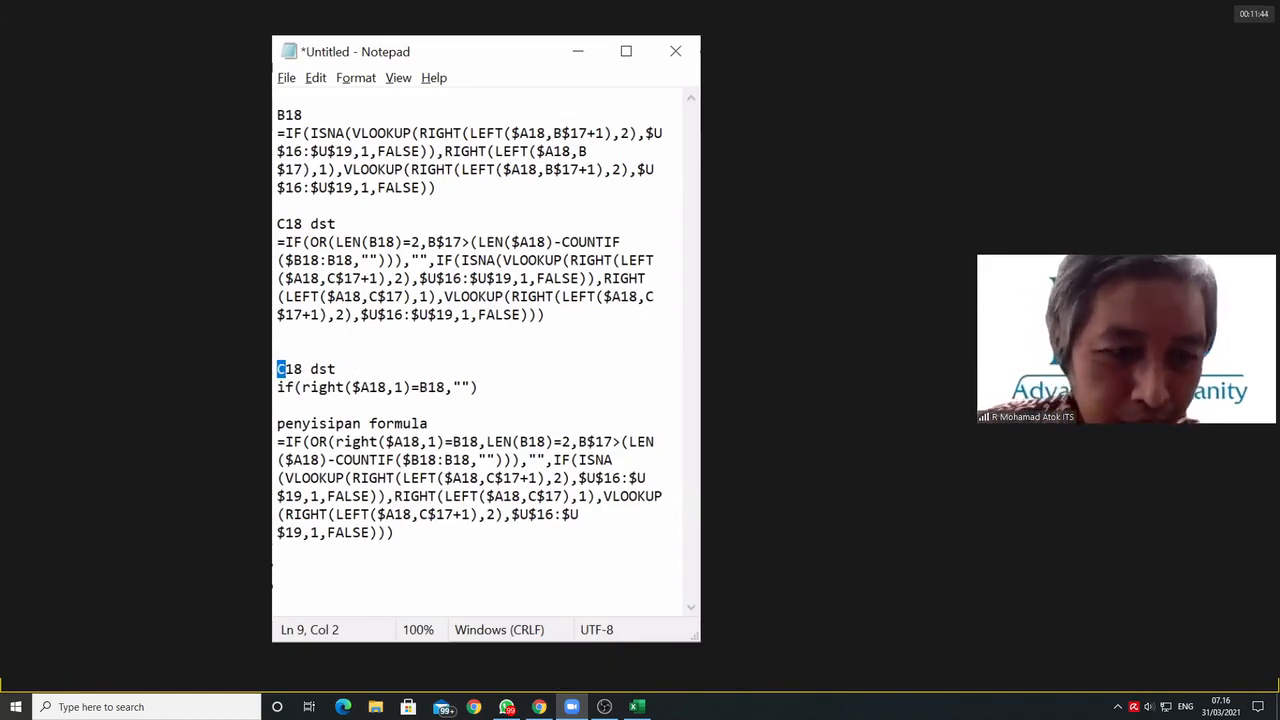
pyautogui.click(492, 388)
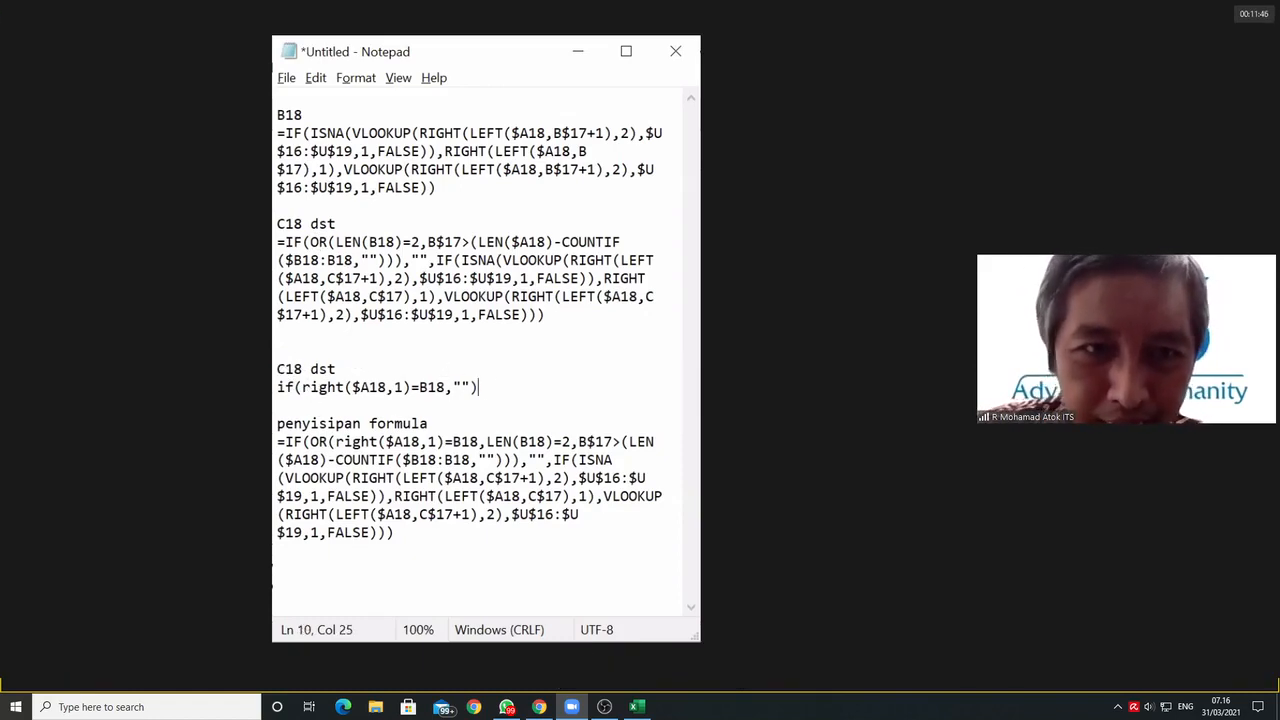
# Step: Change the heading above the if(right($A18,1)=B18,"") line to "D18 dst"
pyautogui.hotkey('alt', 'Tab')
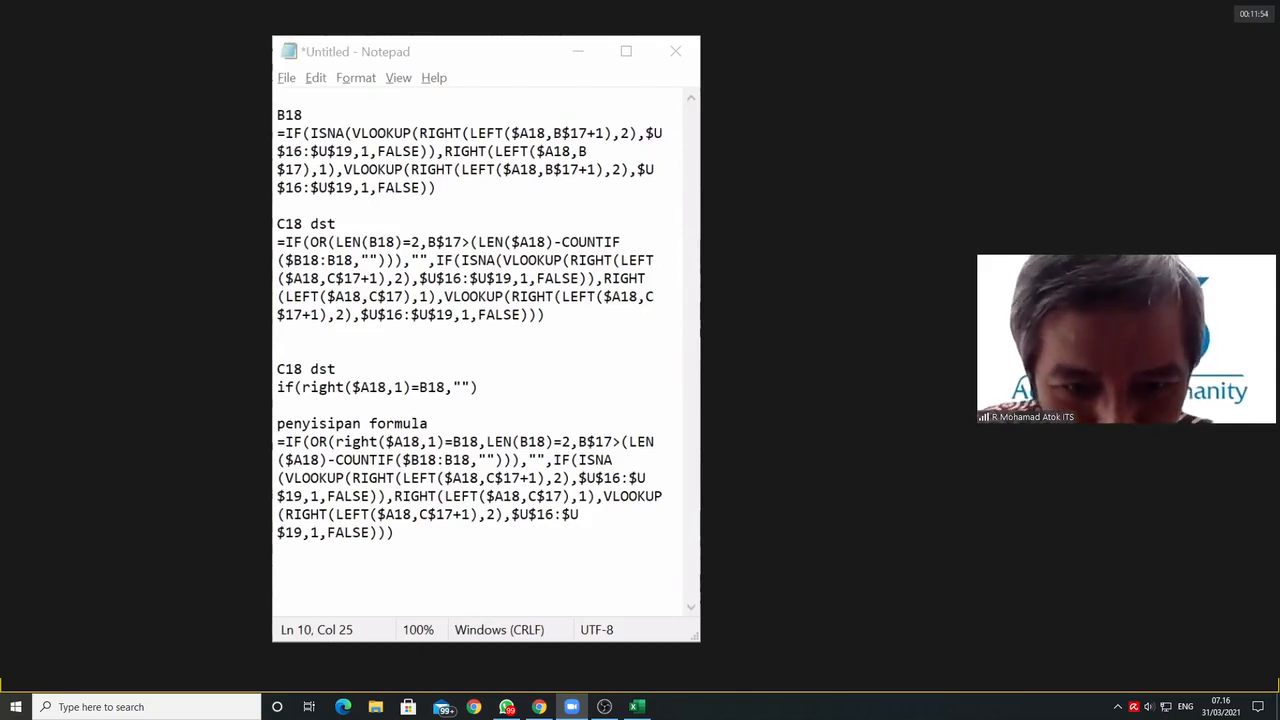
pyautogui.click(428, 478)
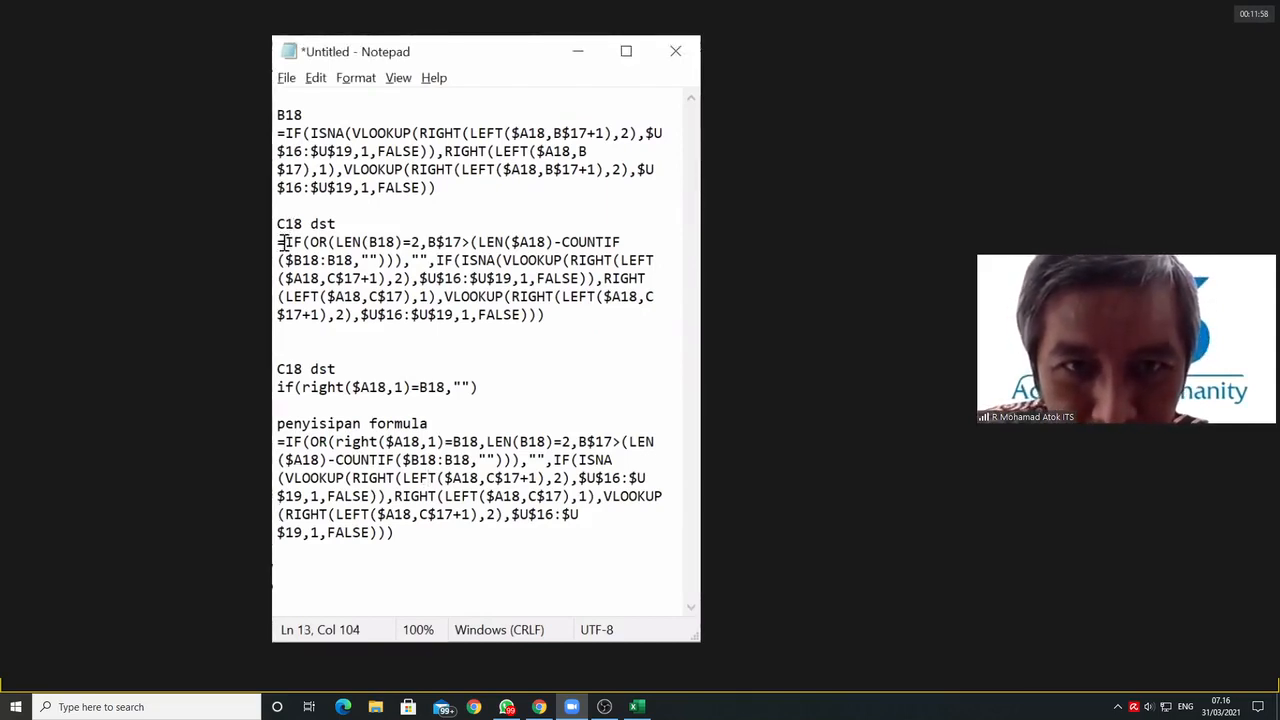
pyautogui.moveTo(286, 370); pyautogui.dragTo(277, 370)
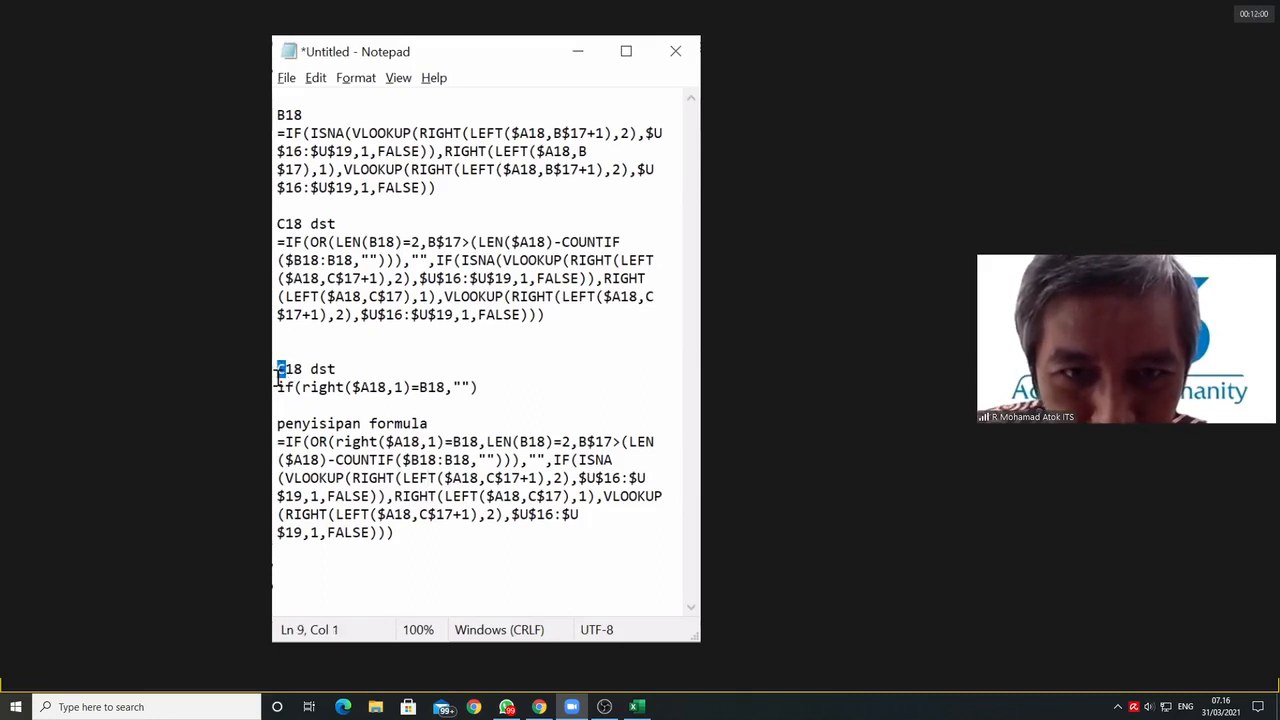
pyautogui.write('D')
# Step: Replace the whole formula under "penyisipan formula" with the D18 version, starting with =IF(OR(LEN(C18)=2,C$17>(LEN($A18)
pyautogui.click(387, 441)
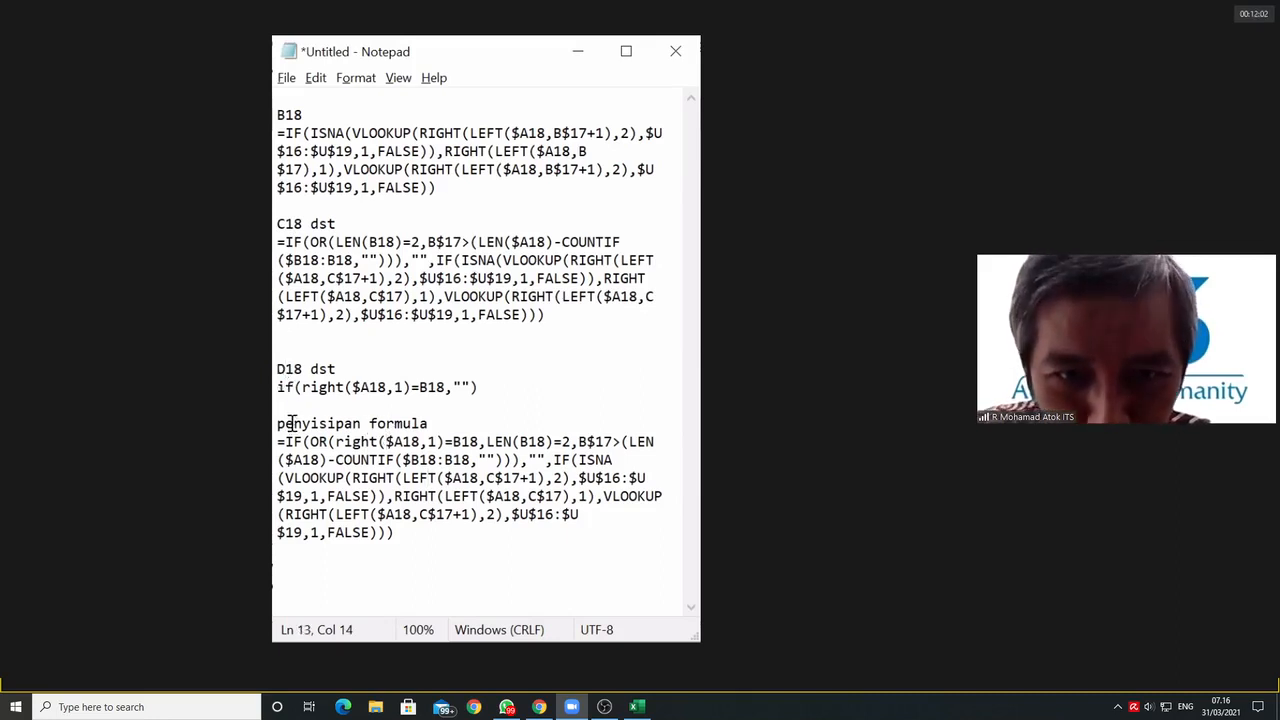
pyautogui.moveTo(281, 441); pyautogui.dragTo(465, 569)
pyautogui.hotkey('ctrl', 'v')
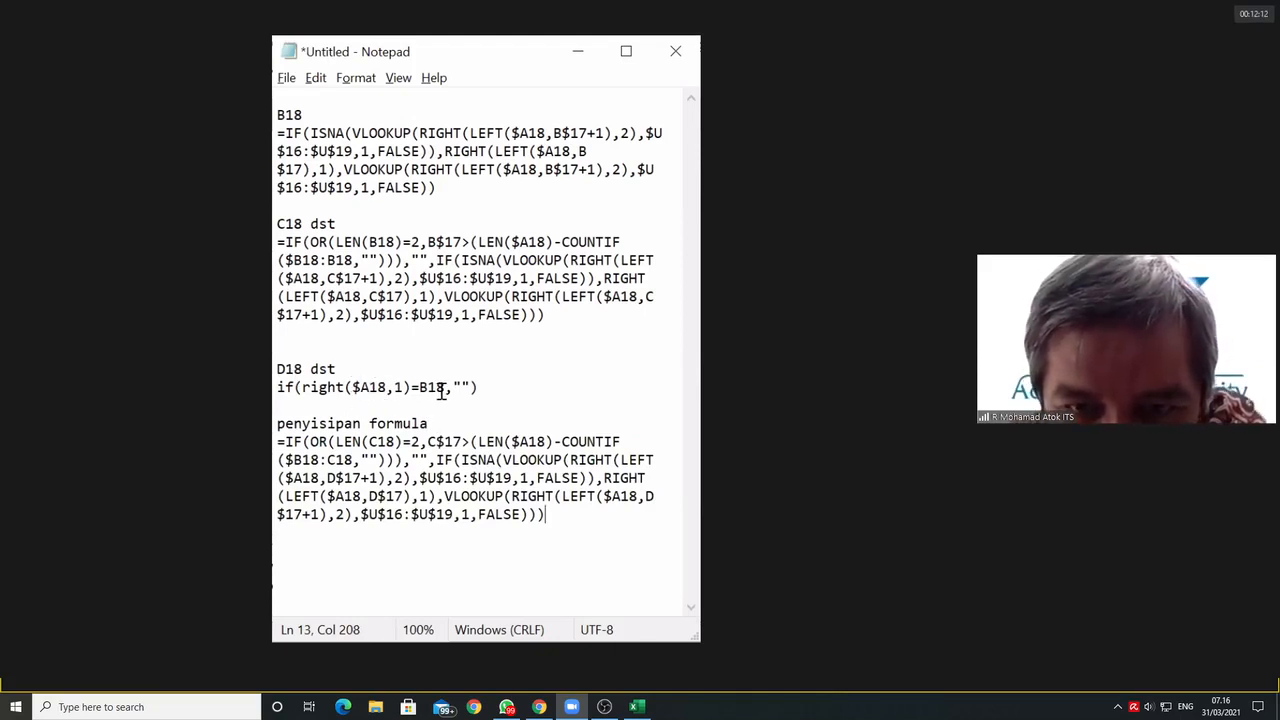
# Step: Change the compared cell in the D18 condition so the line reads if(right($A18,1)=C18,"")
pyautogui.moveTo(419, 388); pyautogui.dragTo(429, 388)
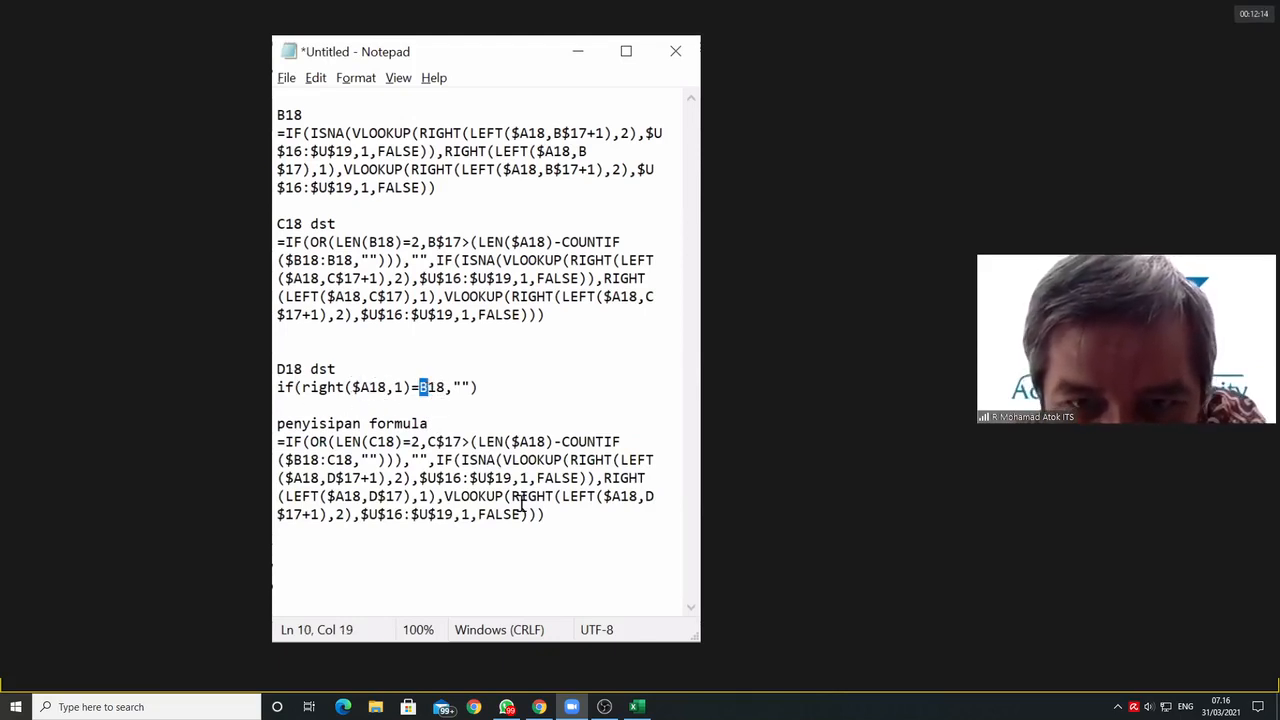
pyautogui.write('C')
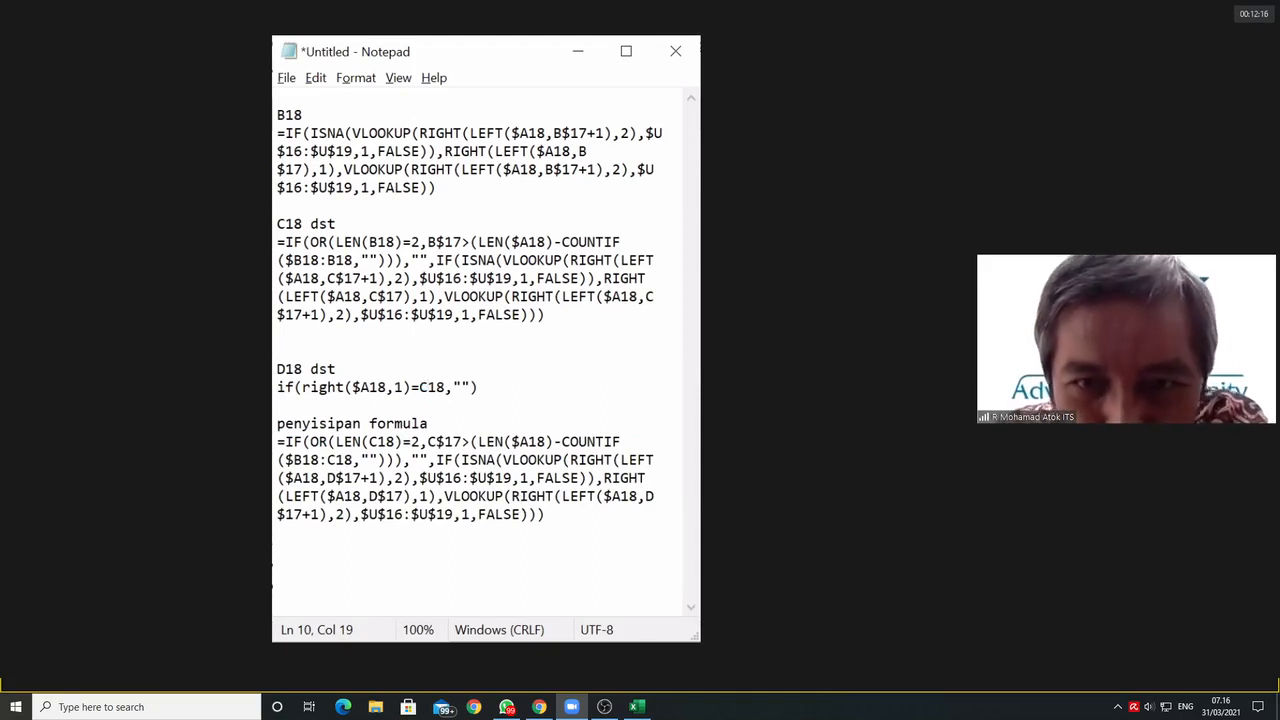
pyautogui.click(451, 405)
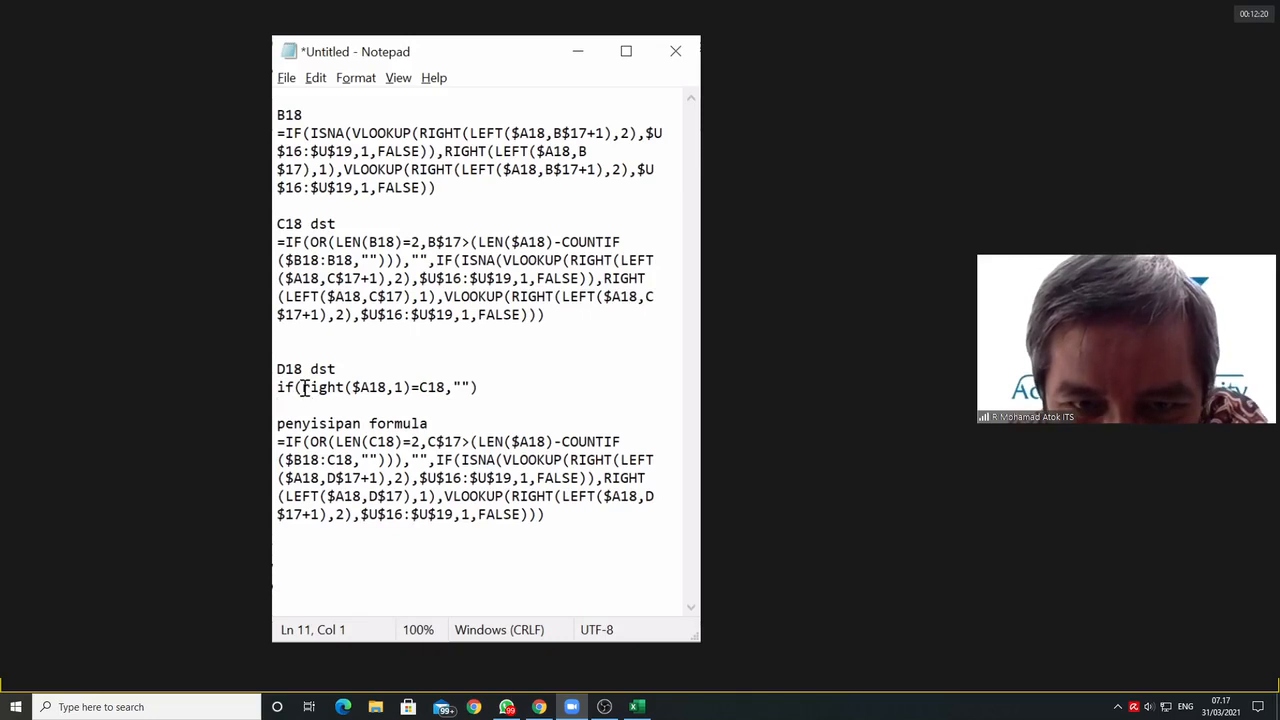
# Step: Insert the condition right($A18,1)=C18, as the first OR argument of the D18 formula under "penyisipan formula", copying it from the line above
pyautogui.moveTo(302, 387); pyautogui.dragTo(446, 391)
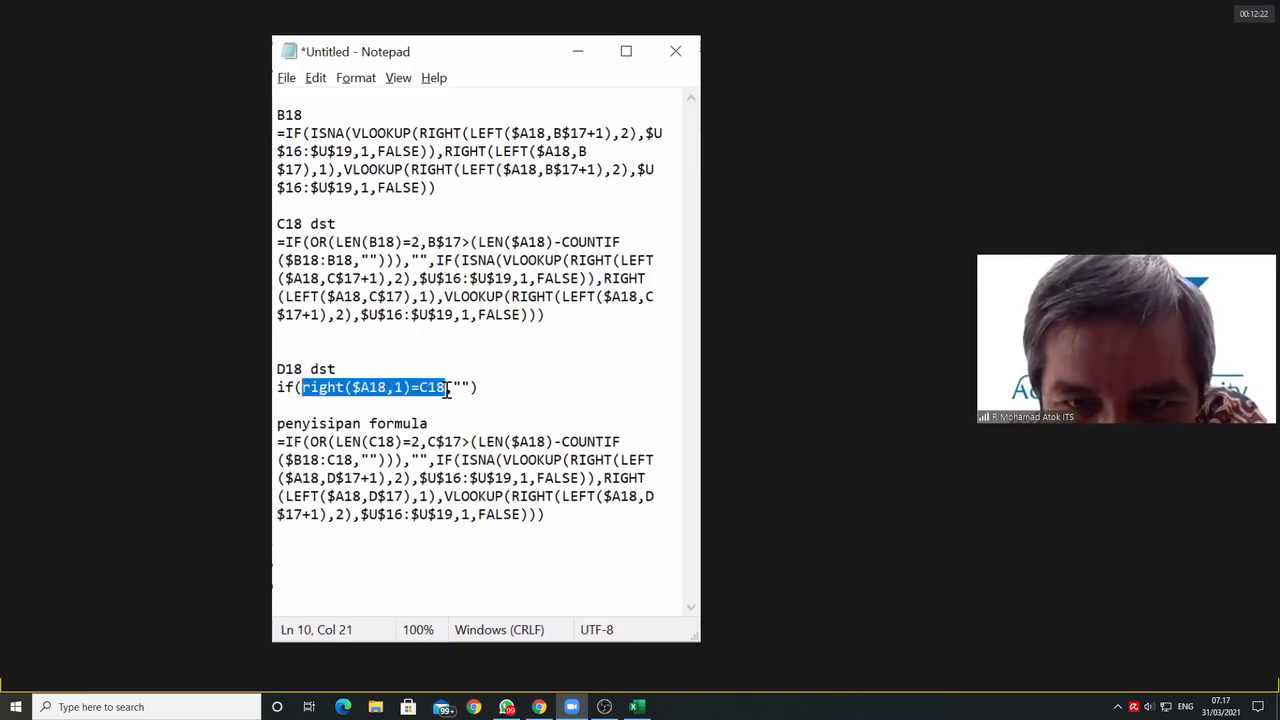
pyautogui.rightClick(414, 386)
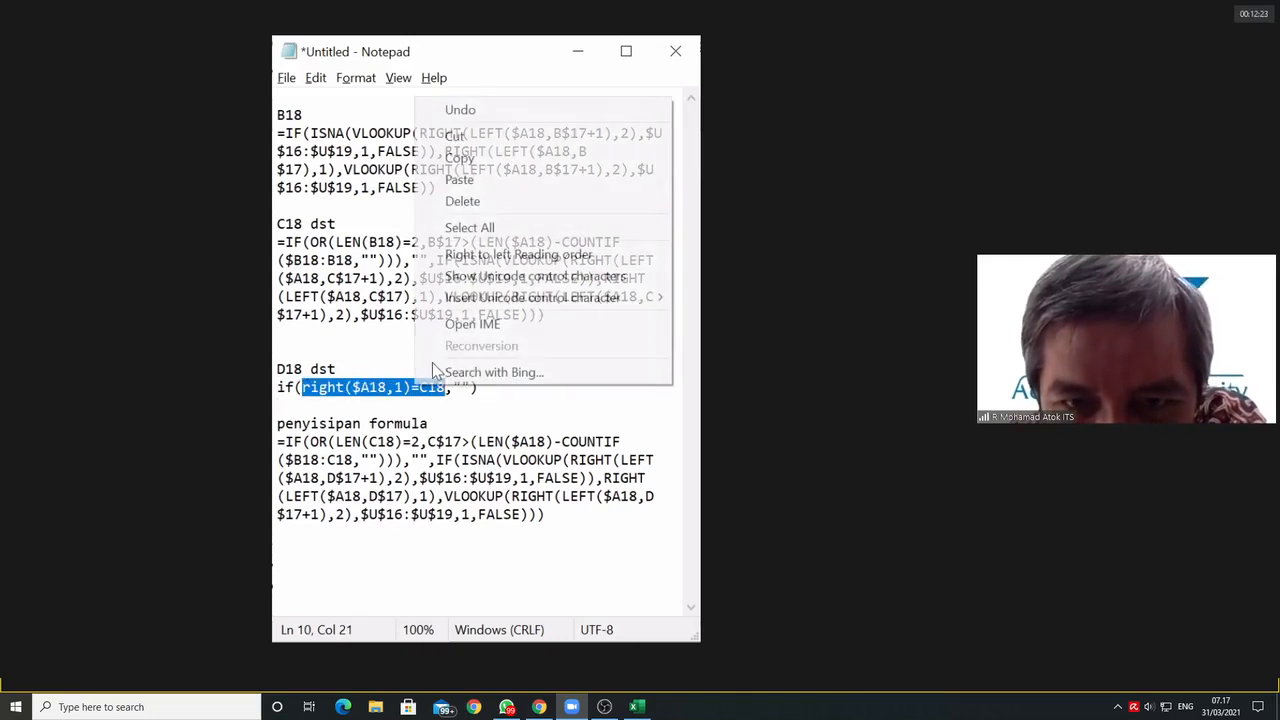
pyautogui.click(488, 162)
pyautogui.click(387, 478)
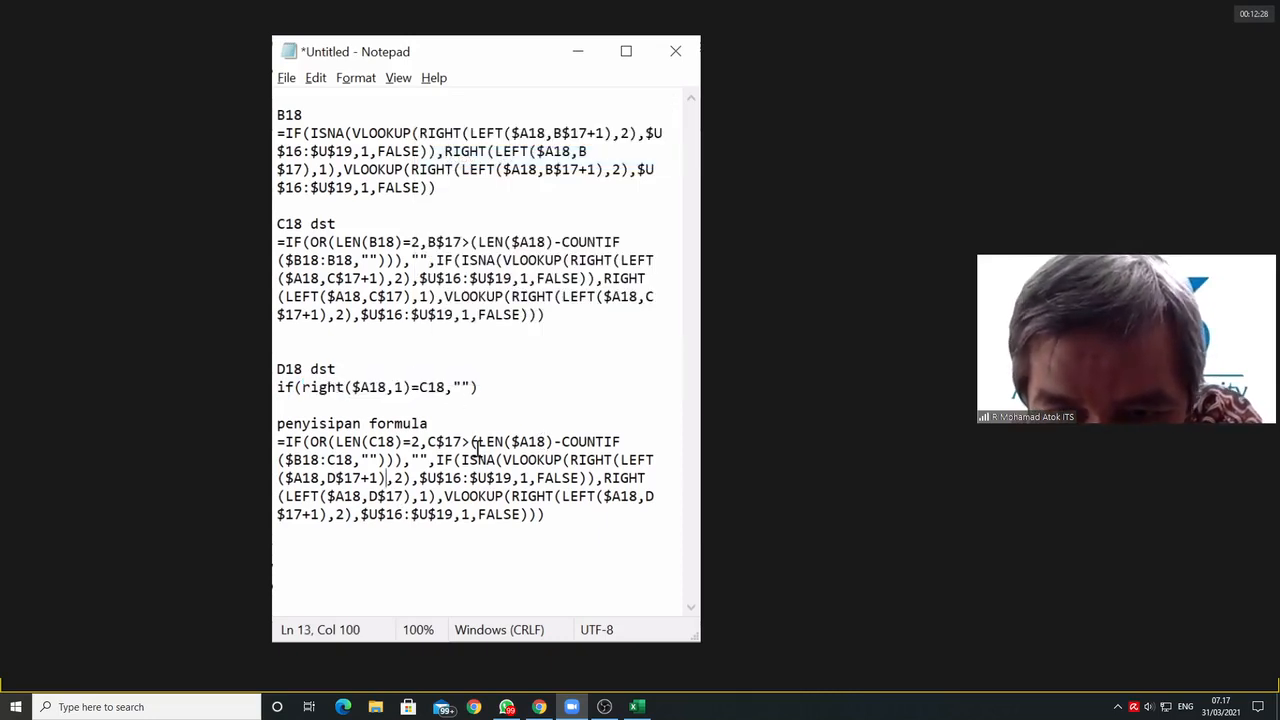
pyautogui.click(334, 442)
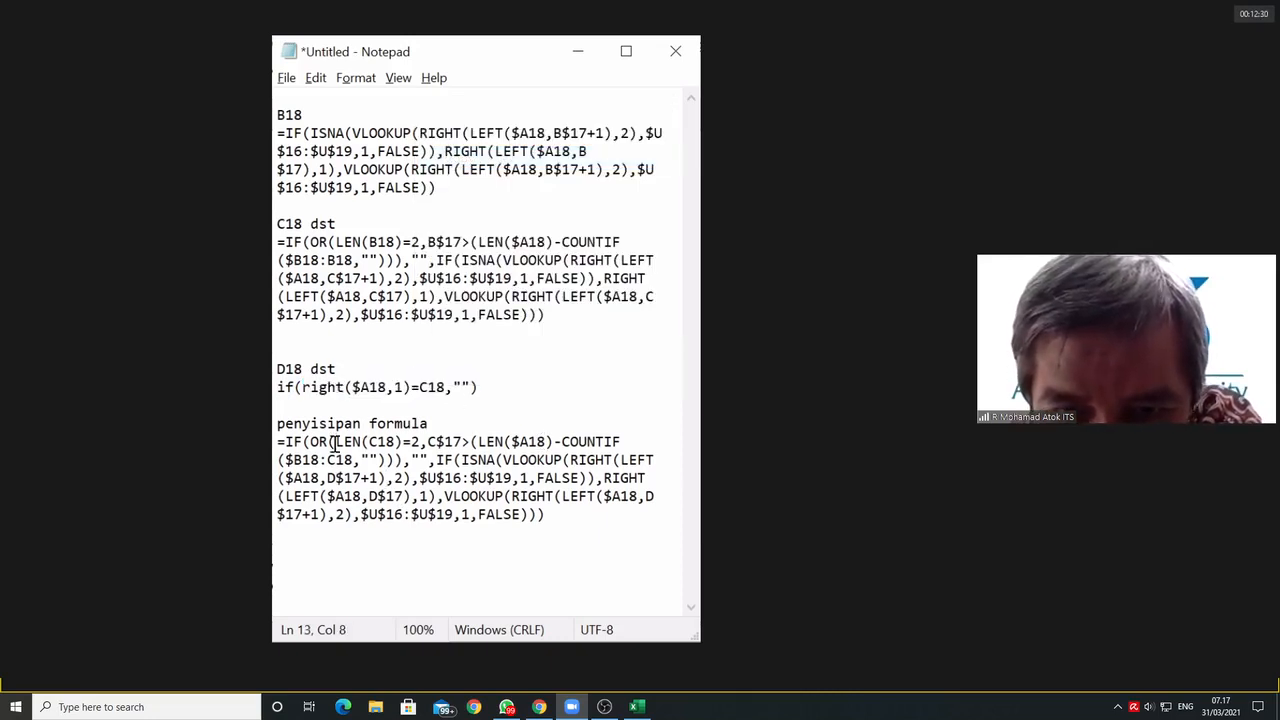
pyautogui.rightClick(334, 442)
pyautogui.click(382, 241)
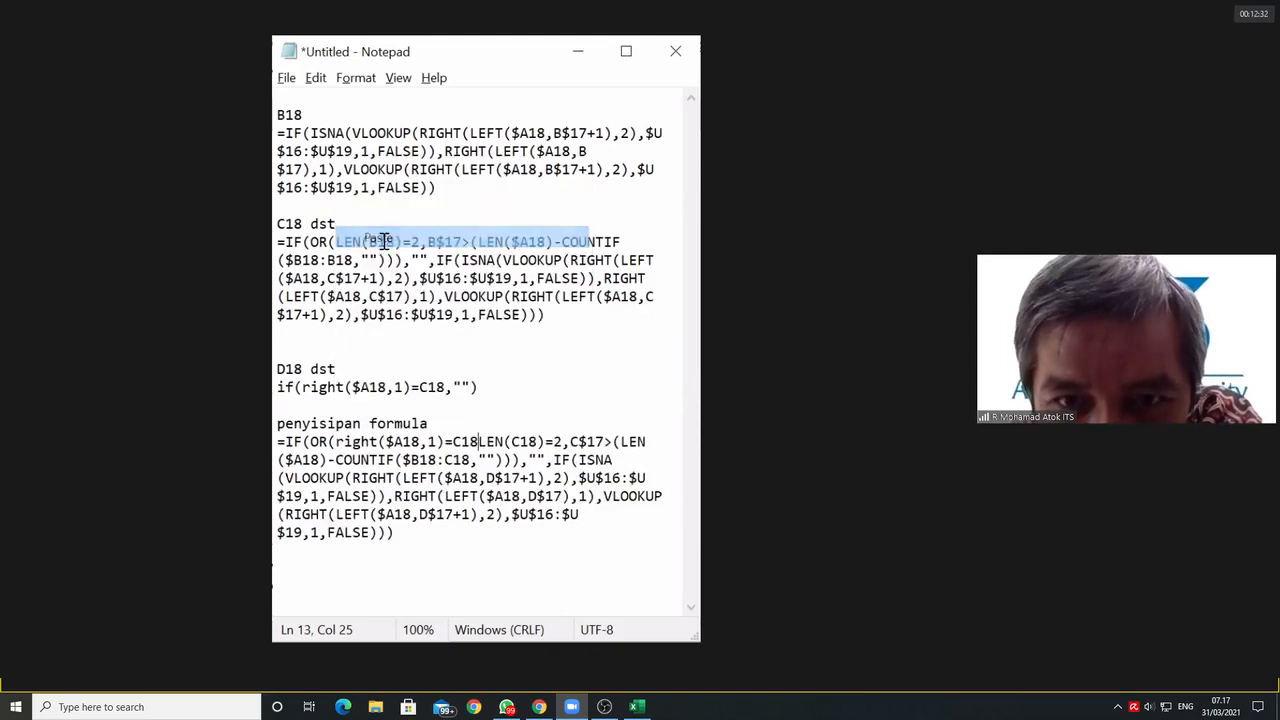
pyautogui.write(',')
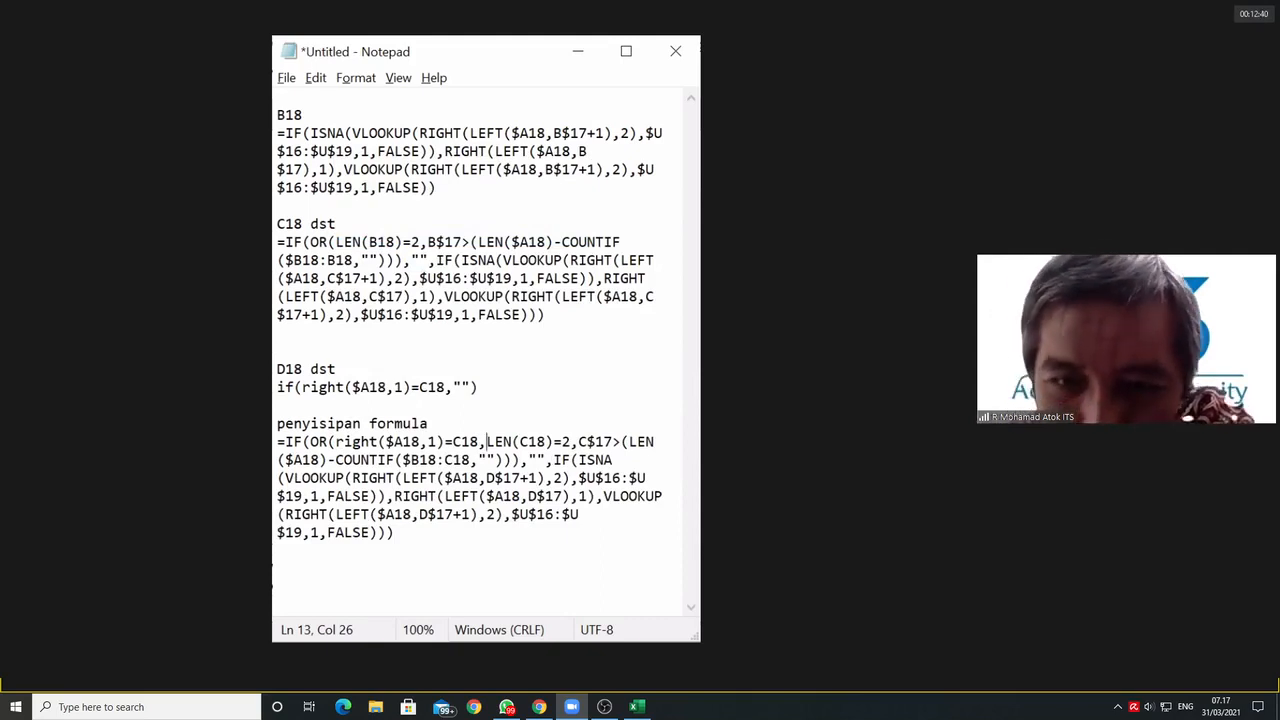
pyautogui.press('Return')
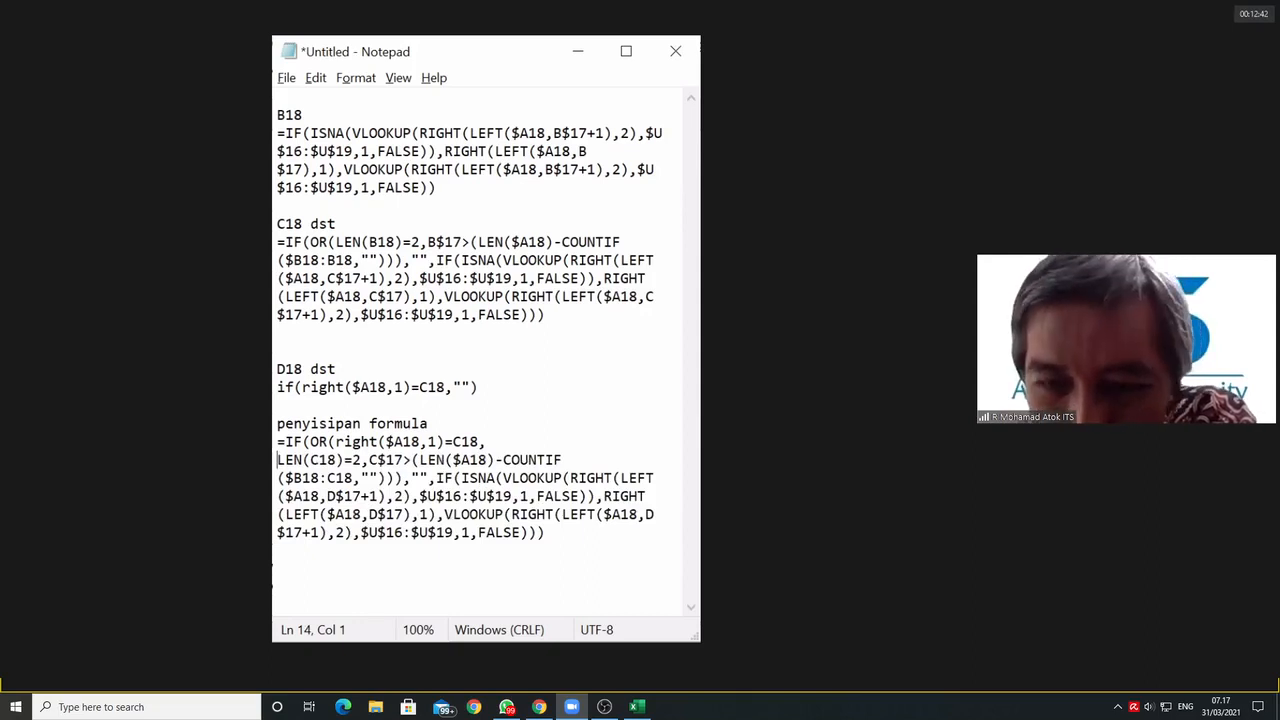
pyautogui.press('BackSpace')
# Step: Copy the whole D18 formula with its new OR condition and switch to another window
pyautogui.click(420, 537)
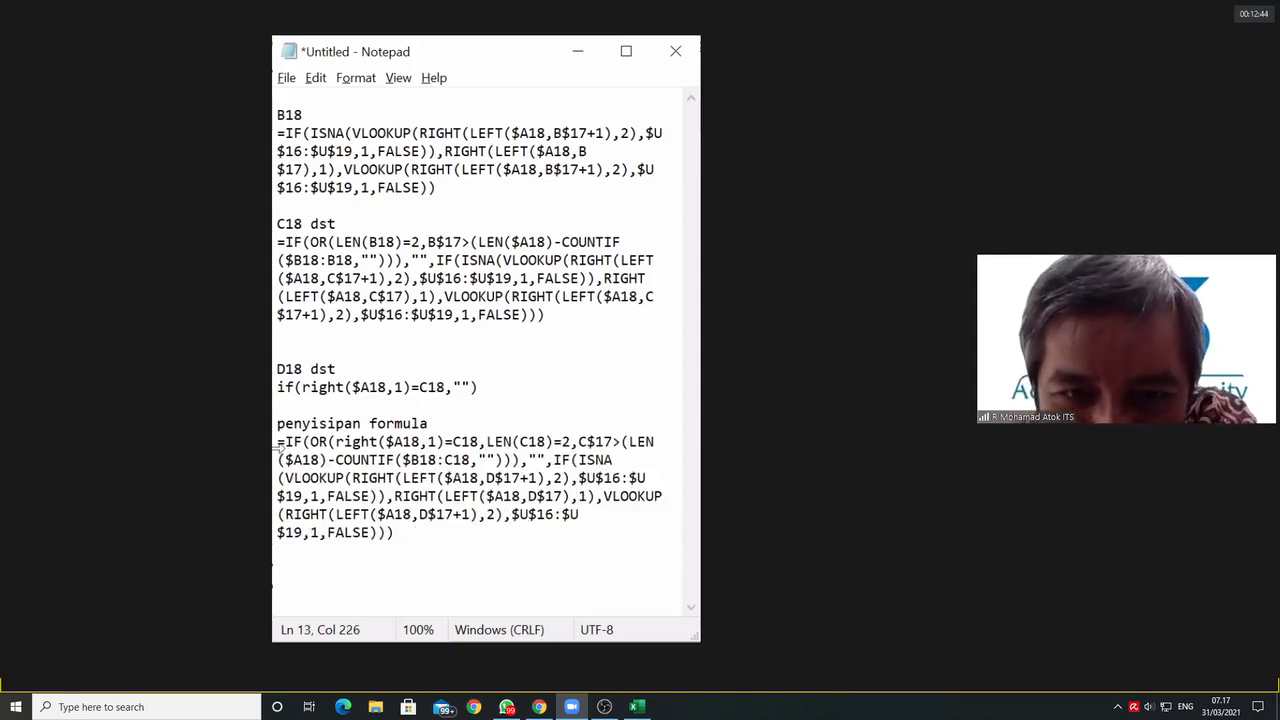
pyautogui.moveTo(278, 445); pyautogui.dragTo(534, 543)
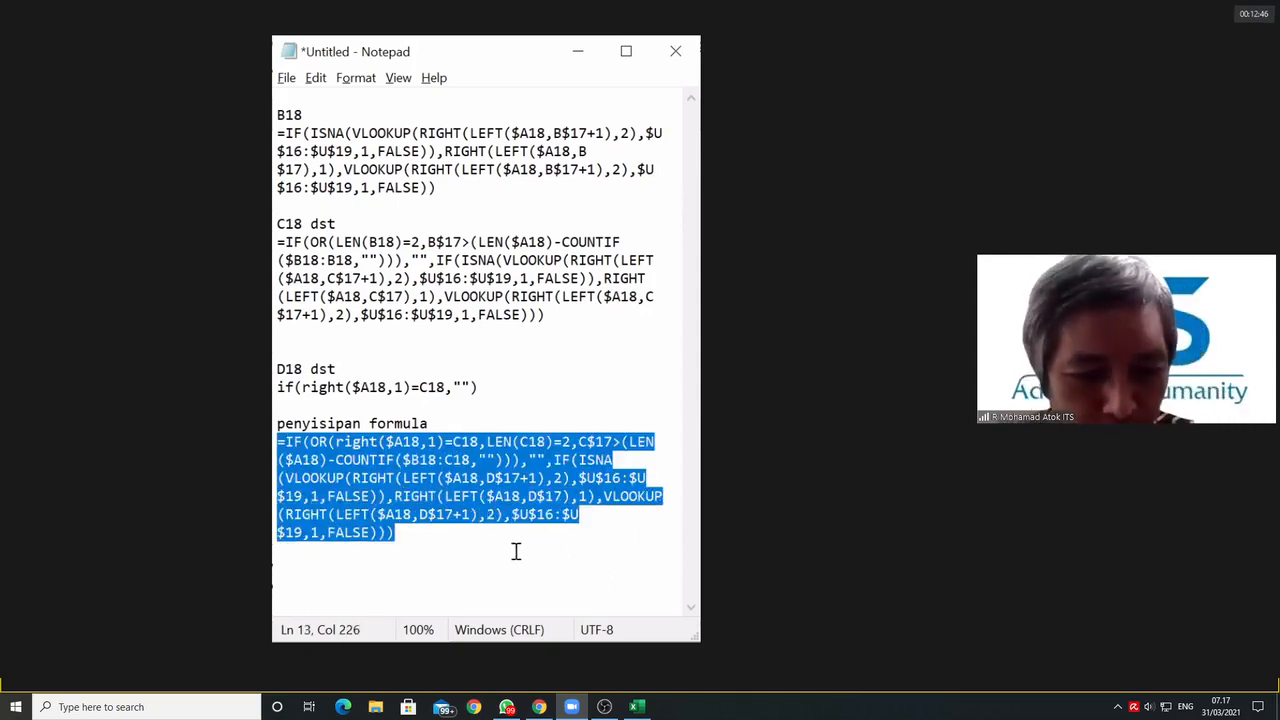
pyautogui.hotkey('alt', 'Tab')
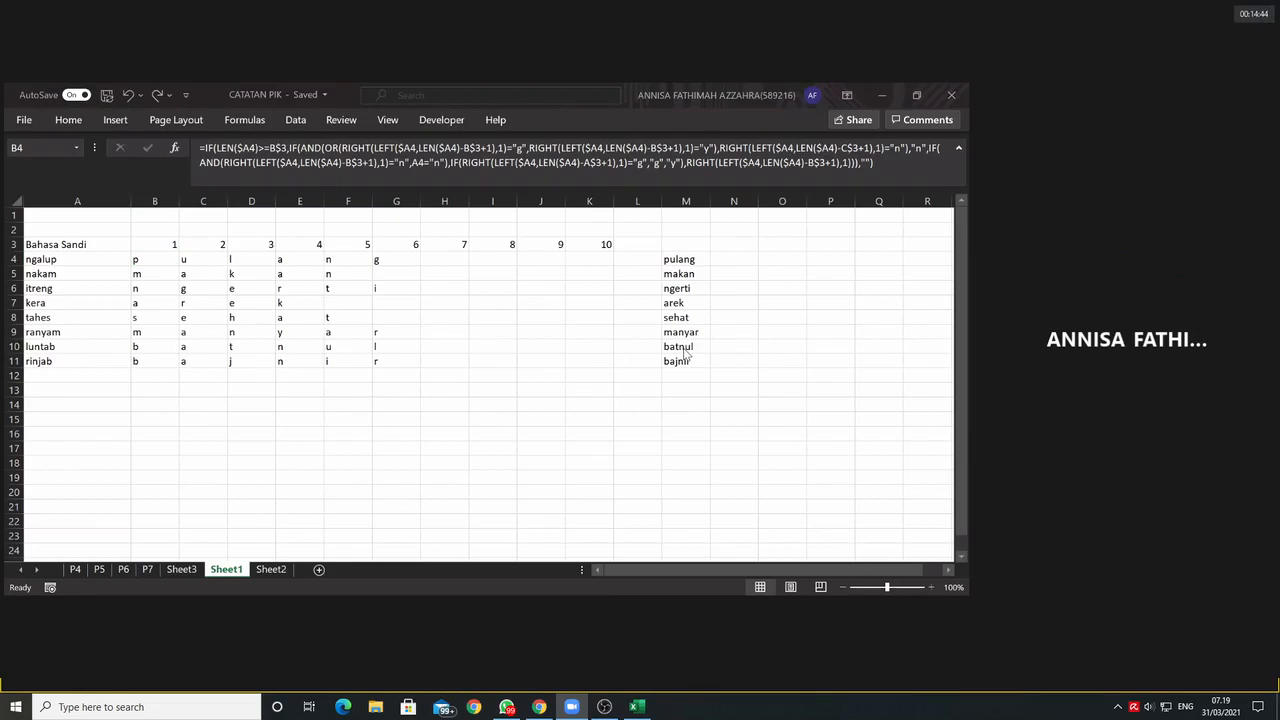
# Step: Examine the B4 formula on Sheet1 together with the cells it refers to
pyautogui.press('F2')
pyautogui.click(685, 274)
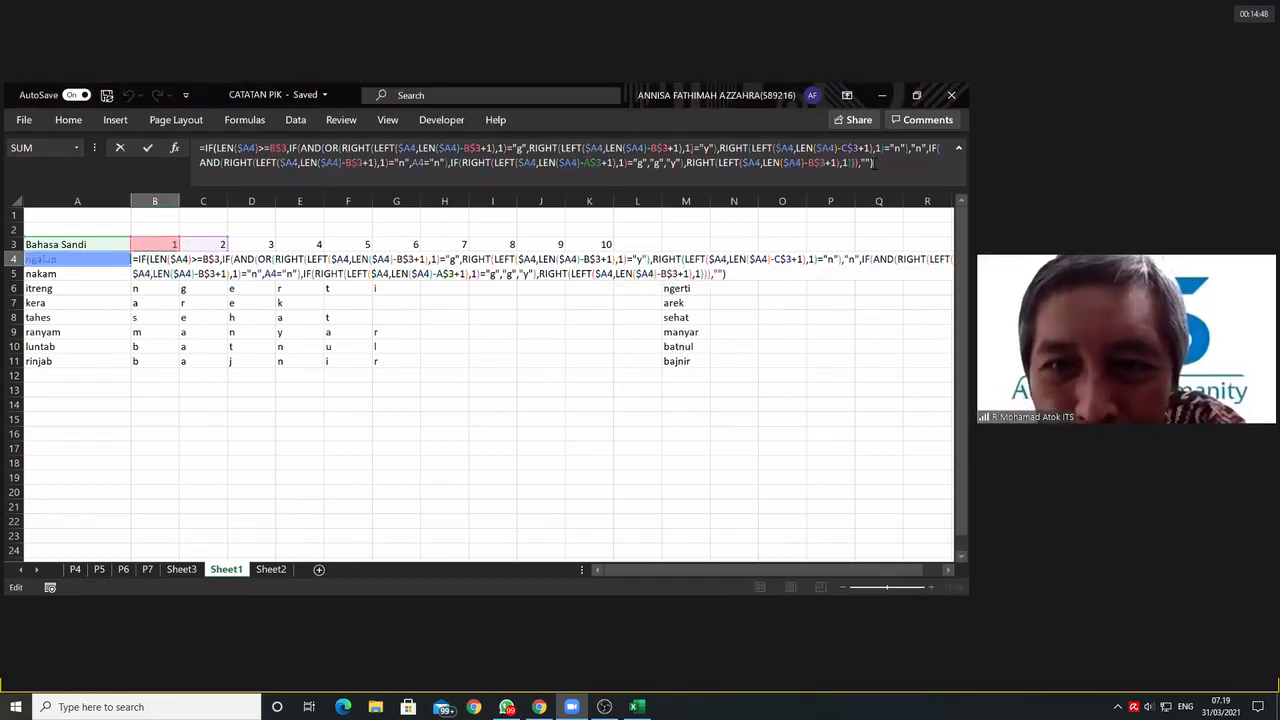
pyautogui.press('Return')
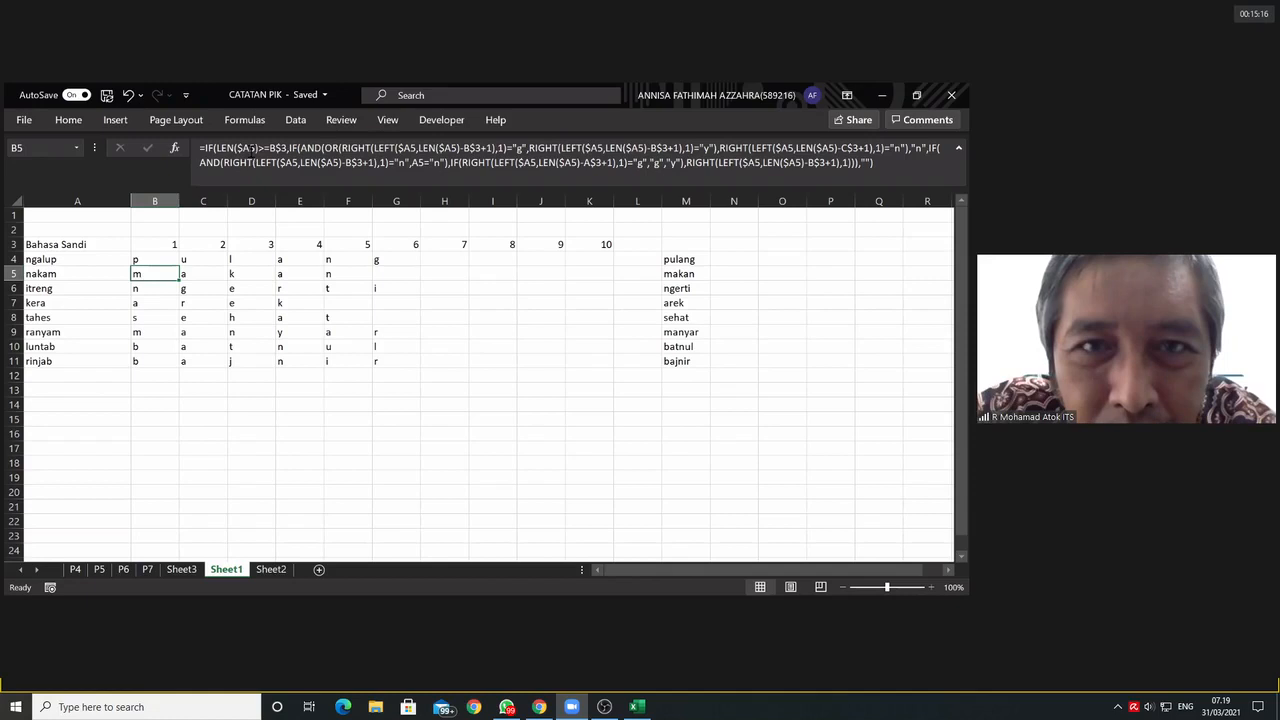
# Step: Examine the B5 formula's LEN test, its nested AND/OR conditions and the arguments of its first RIGHT(LEFT()) expression
pyautogui.click(253, 150)
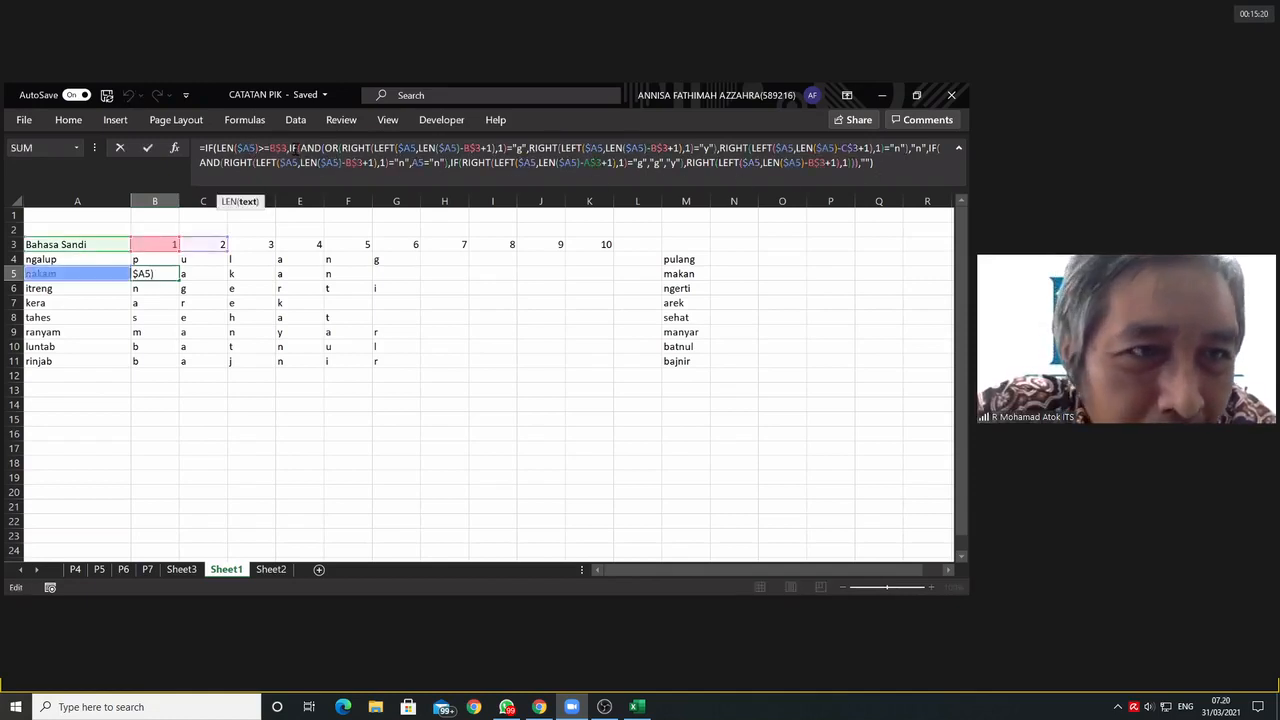
pyautogui.click(290, 148)
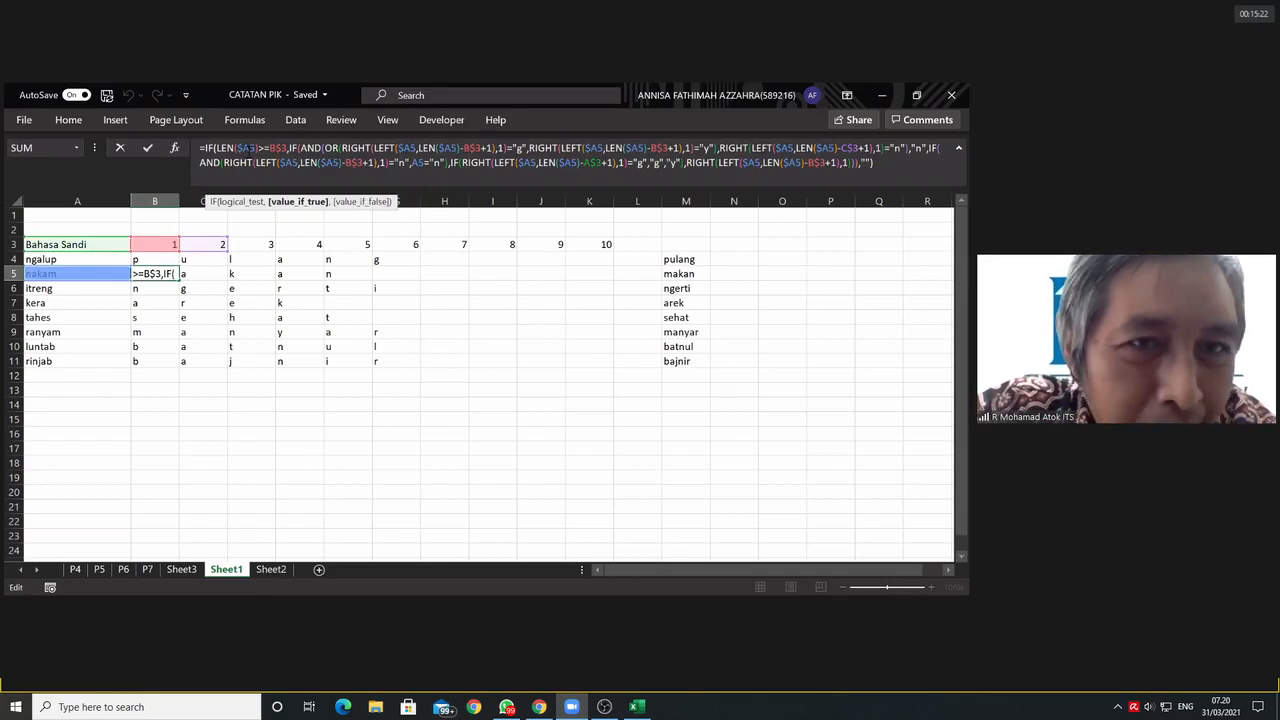
pyautogui.click(245, 147)
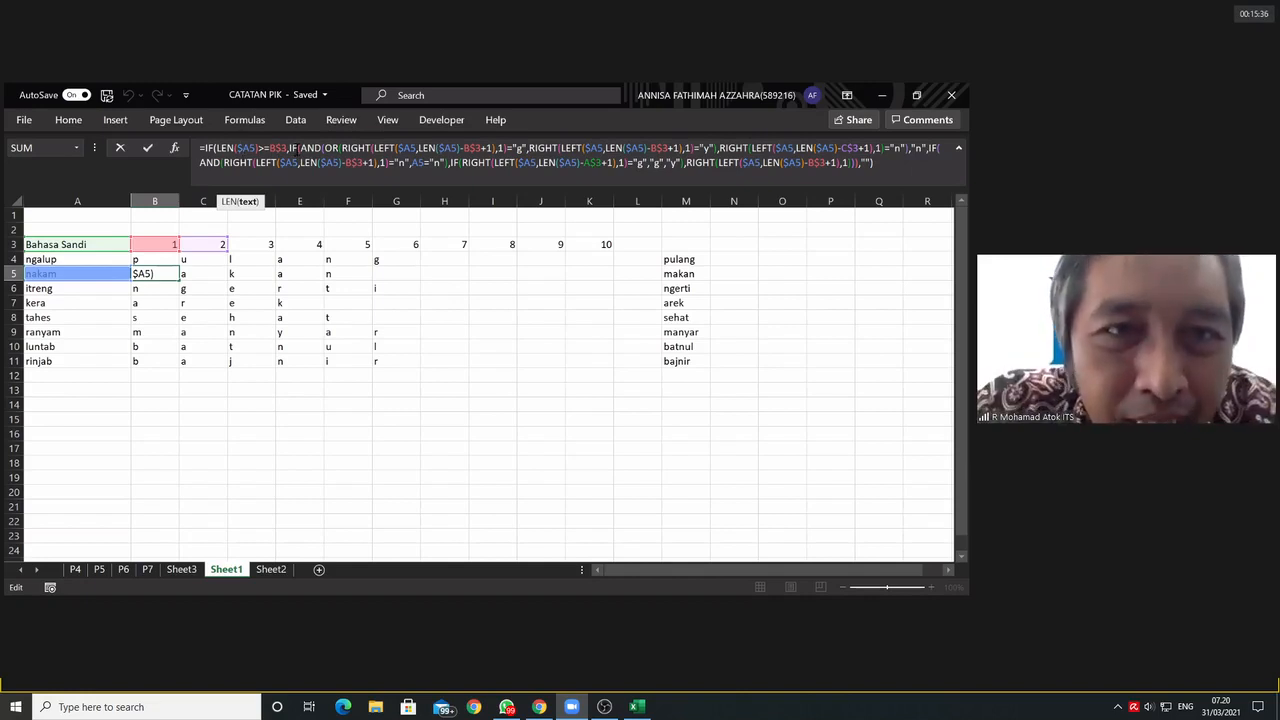
pyautogui.click(300, 148)
pyautogui.click(318, 148)
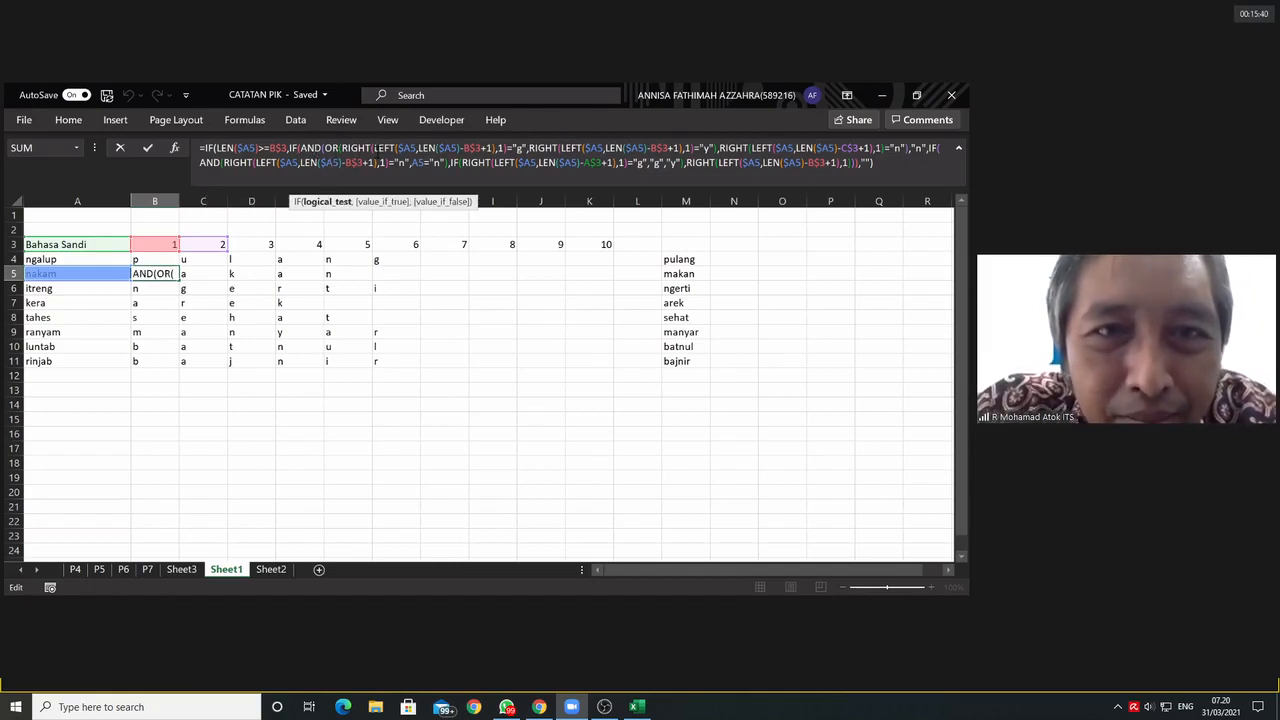
pyautogui.click(411, 148)
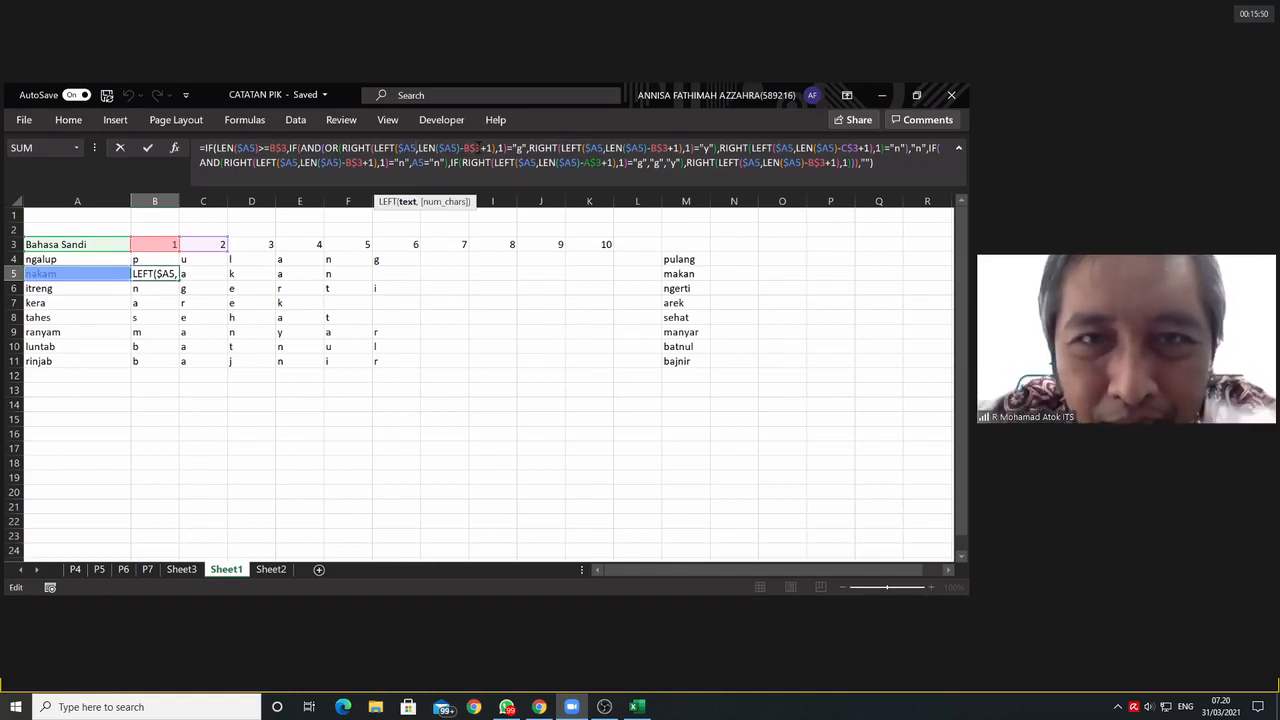
pyautogui.click(481, 147)
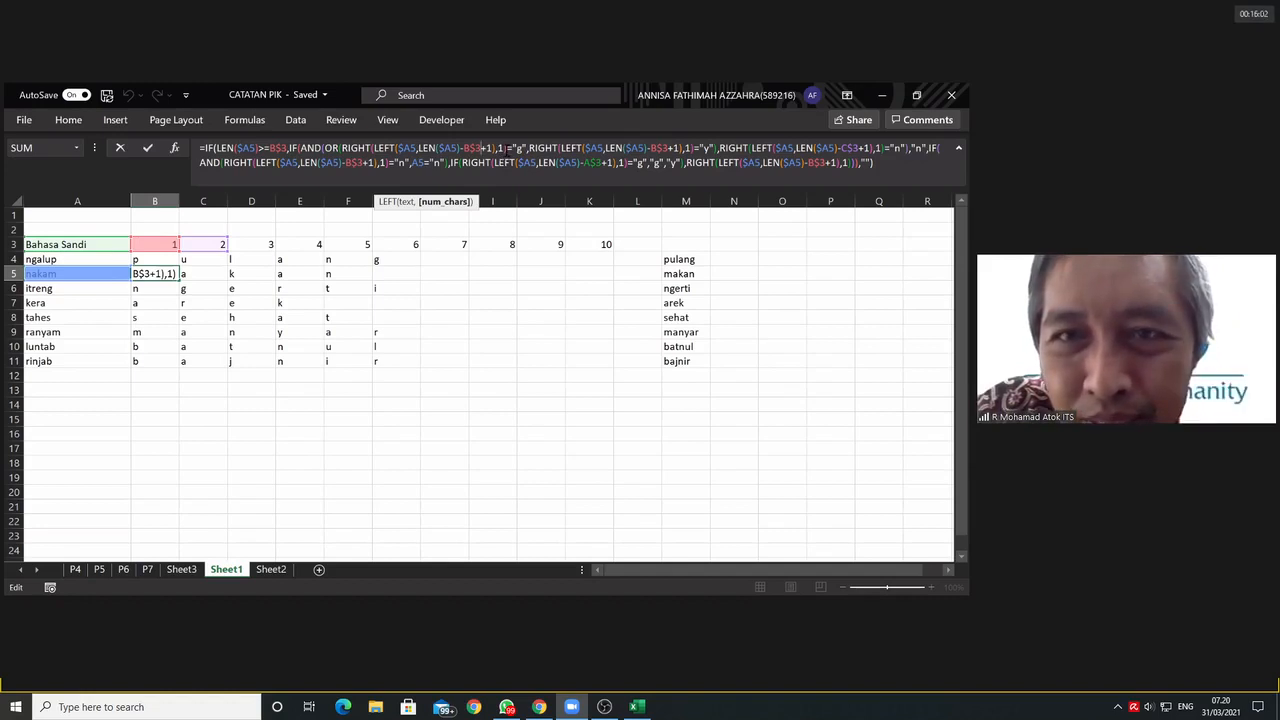
pyautogui.click(506, 149)
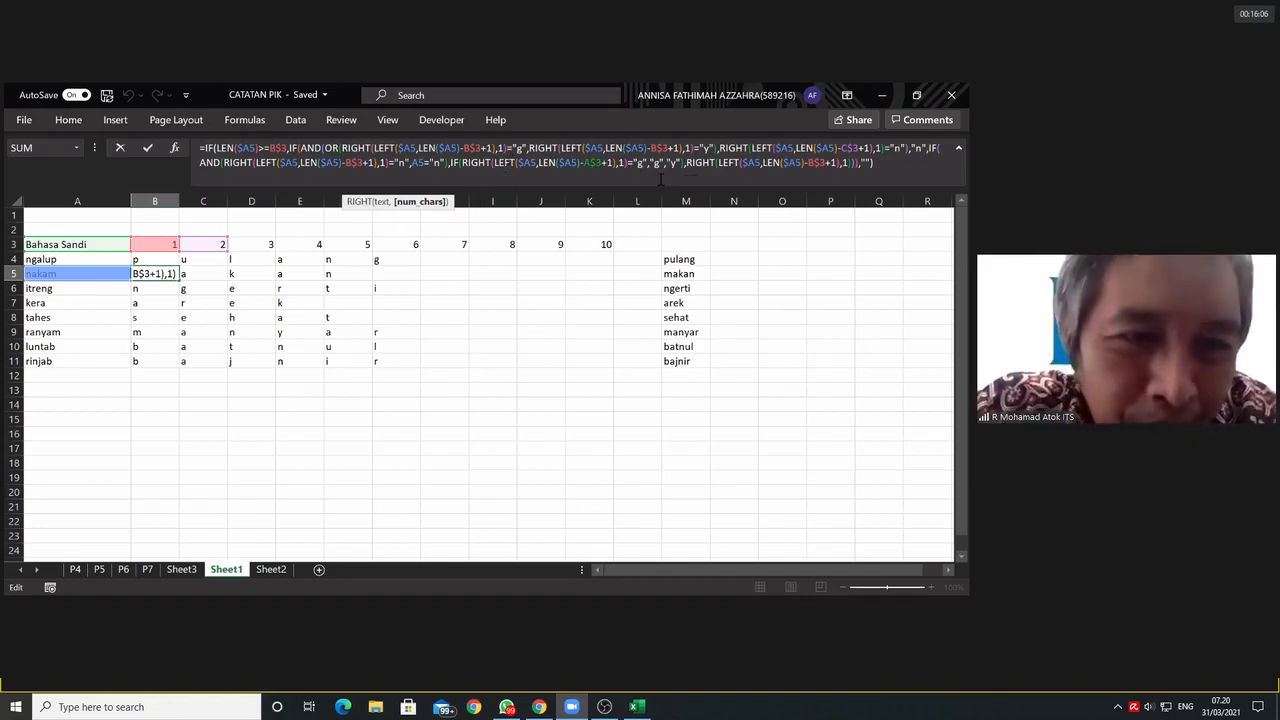
pyautogui.click(888, 166)
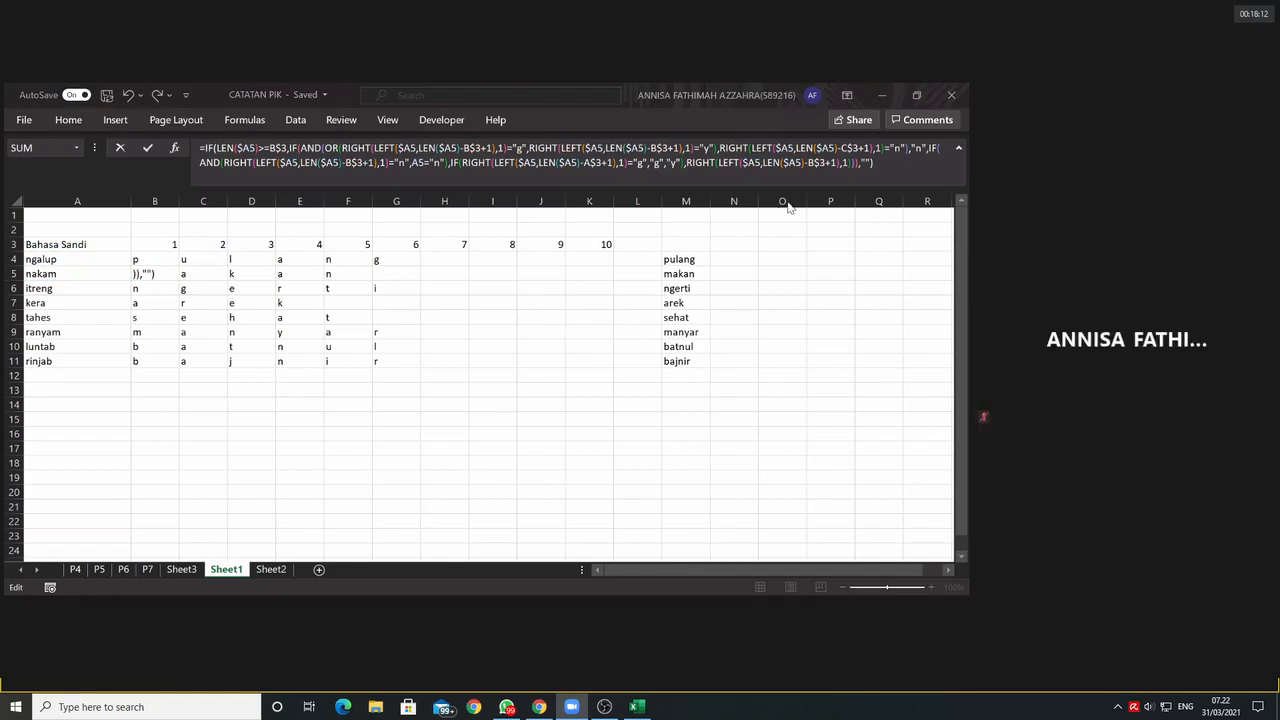
pyautogui.click(883, 163)
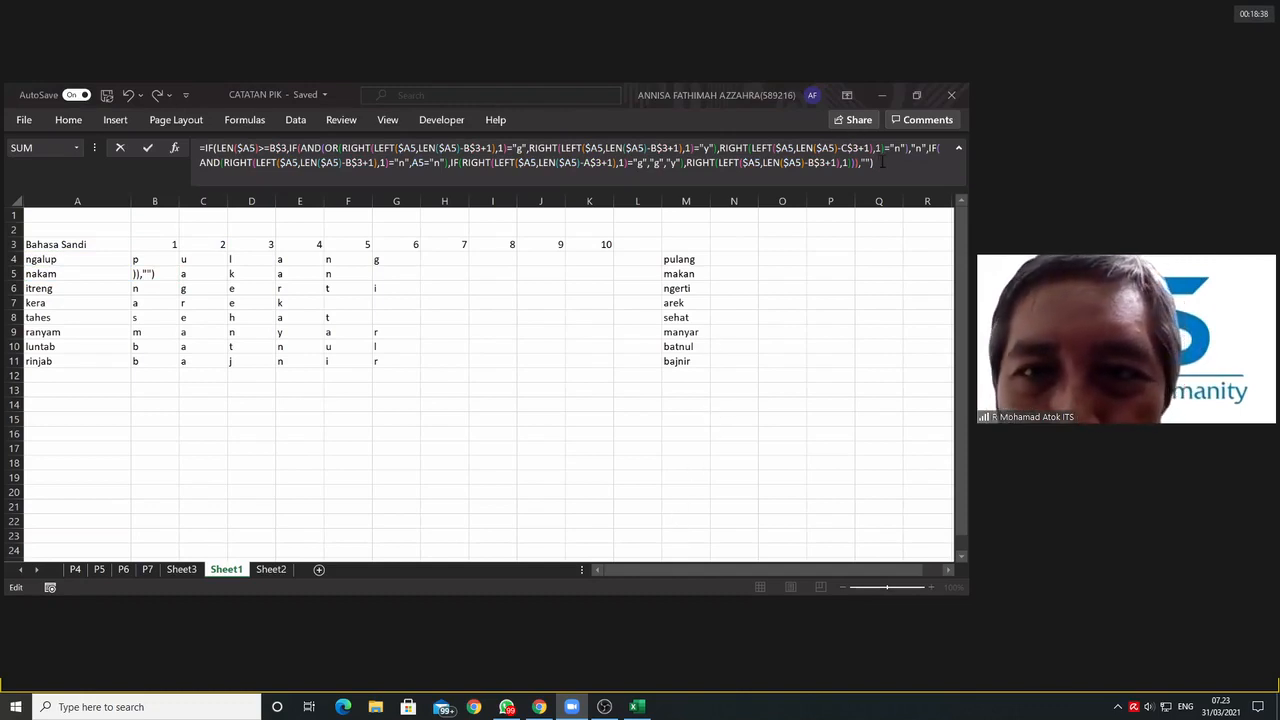
pyautogui.click(882, 162)
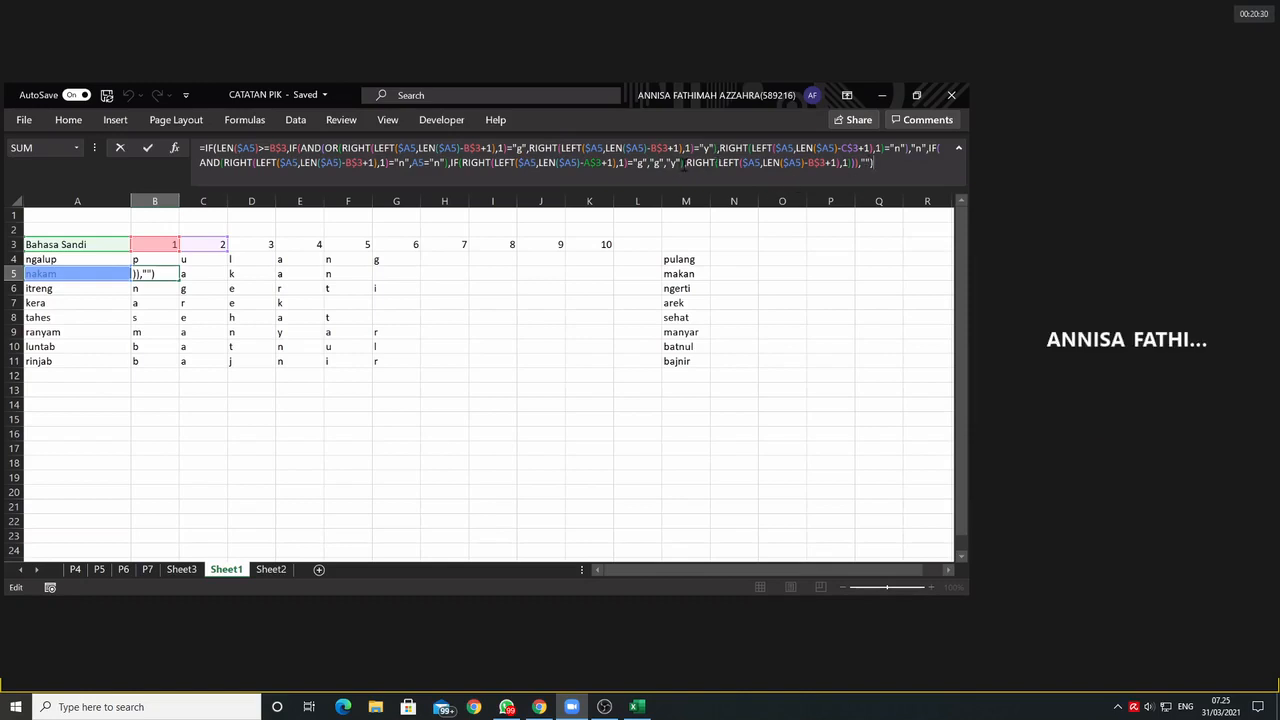
pyautogui.click(873, 164)
pyautogui.click(887, 166)
pyautogui.click(719, 148)
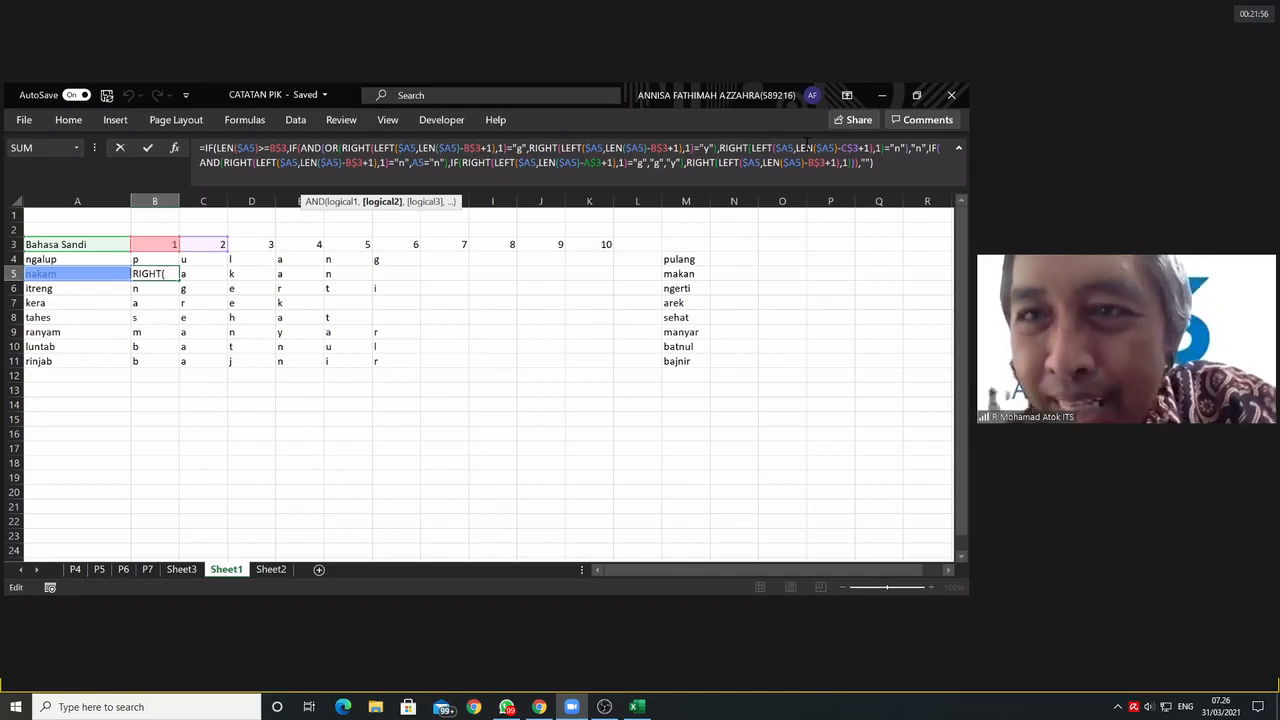
pyautogui.click(884, 165)
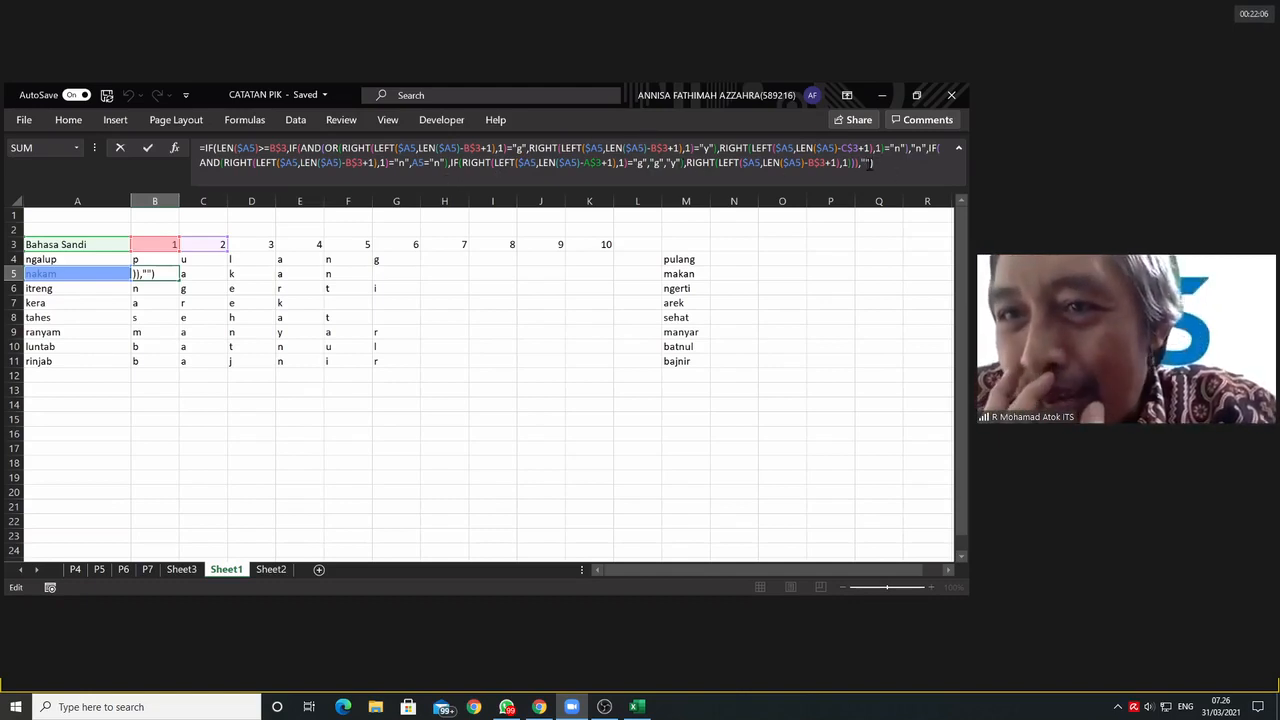
pyautogui.click(868, 163)
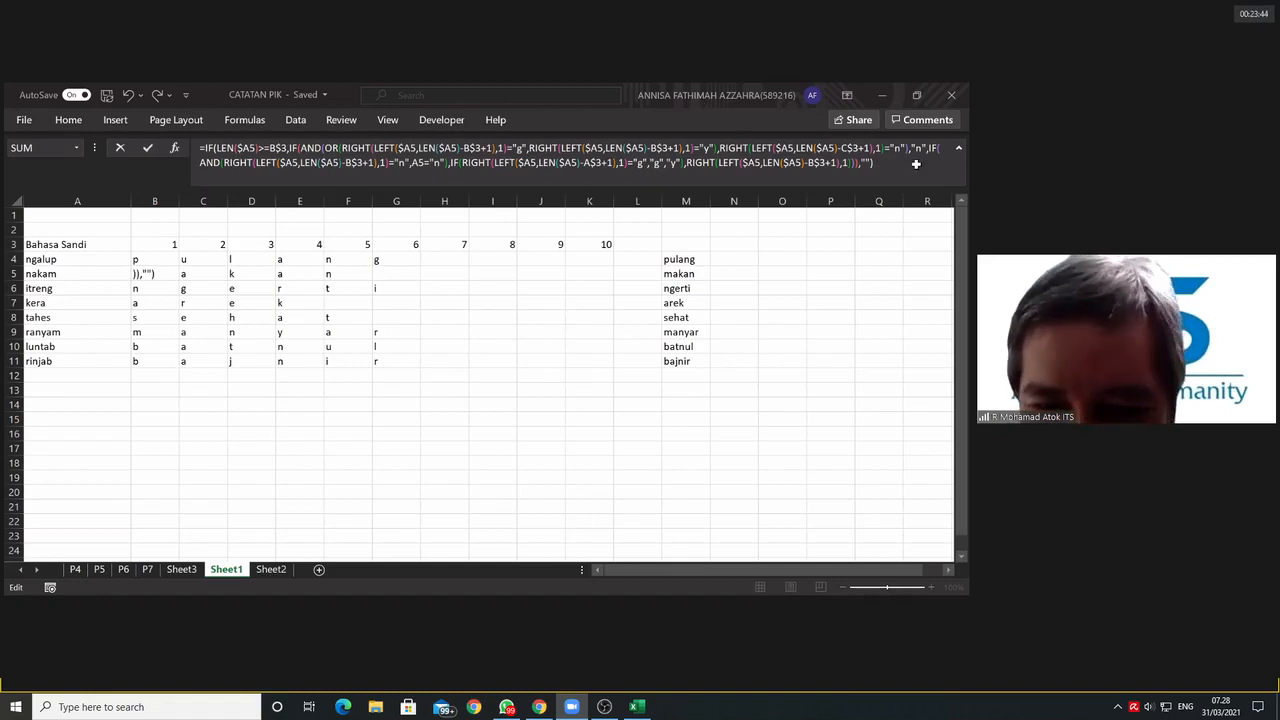
pyautogui.click(729, 485)
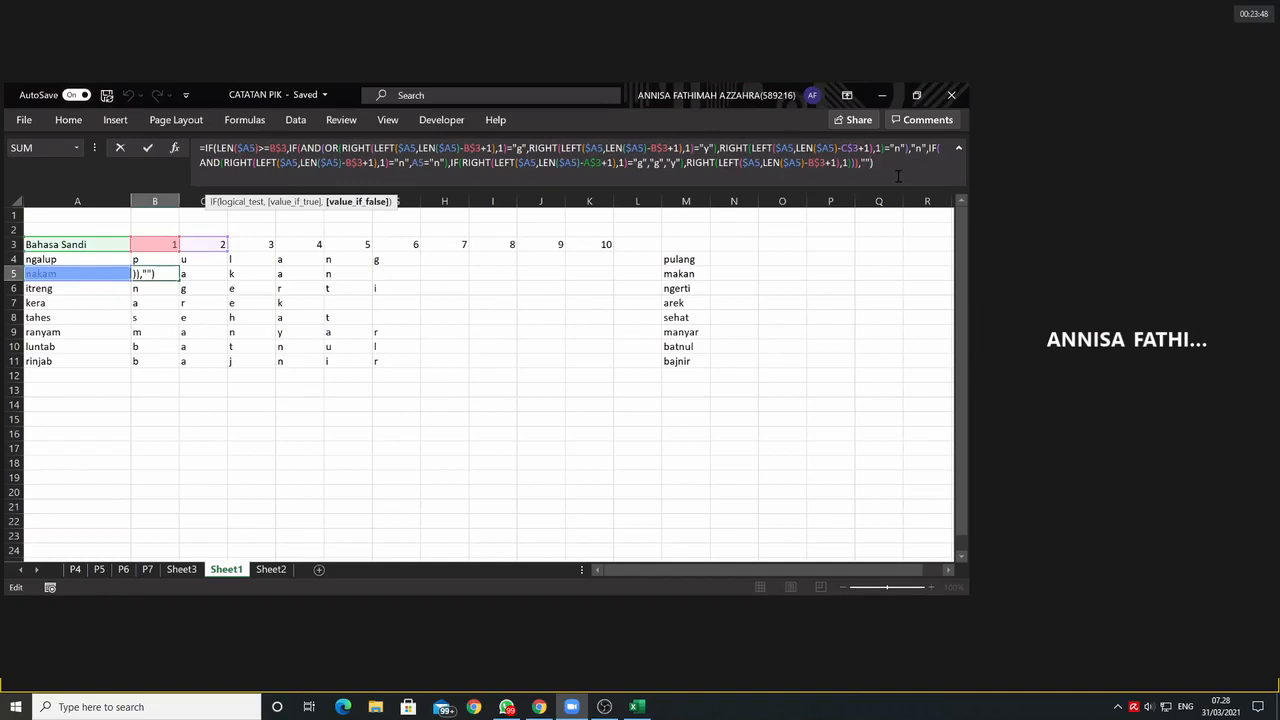
pyautogui.press('Return')
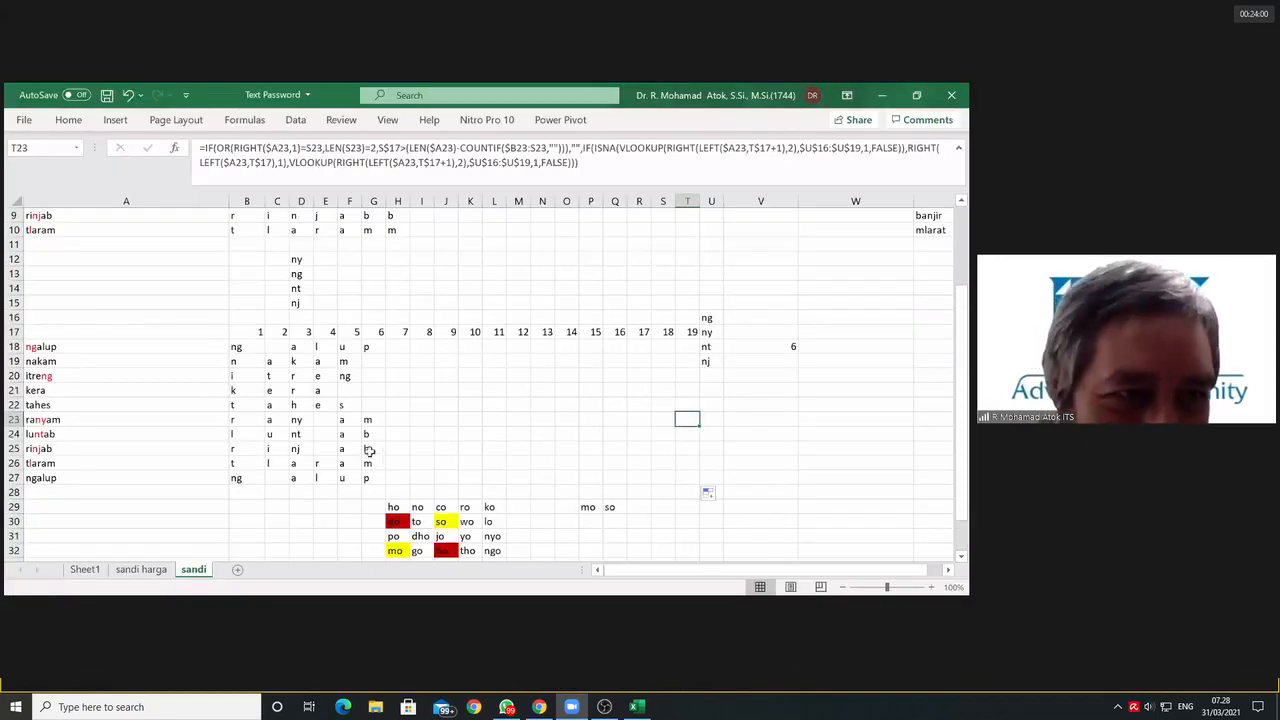
# Step: Copy the code words in A18:A27 of the sandi sheet to the cells starting at A38
pyautogui.moveTo(92, 342); pyautogui.dragTo(74, 478)
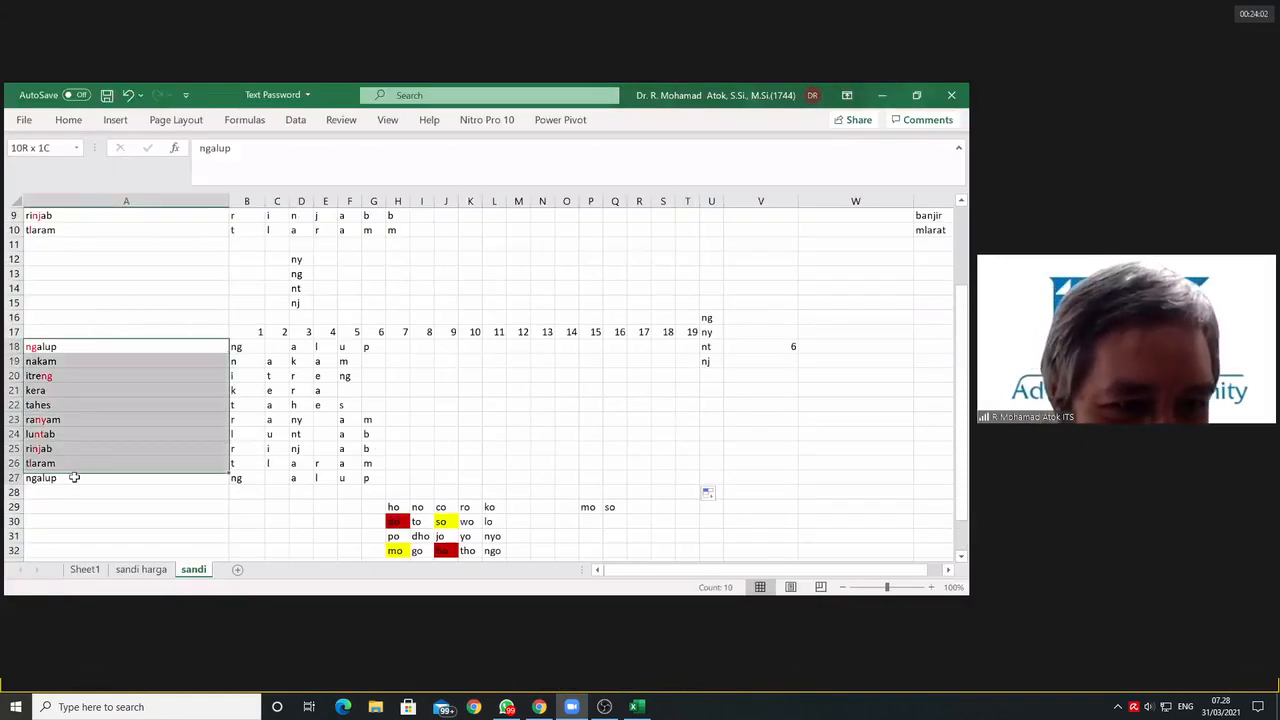
pyautogui.hotkey('ctrl', 'c')
pyautogui.scroll(-2, 105, 455)
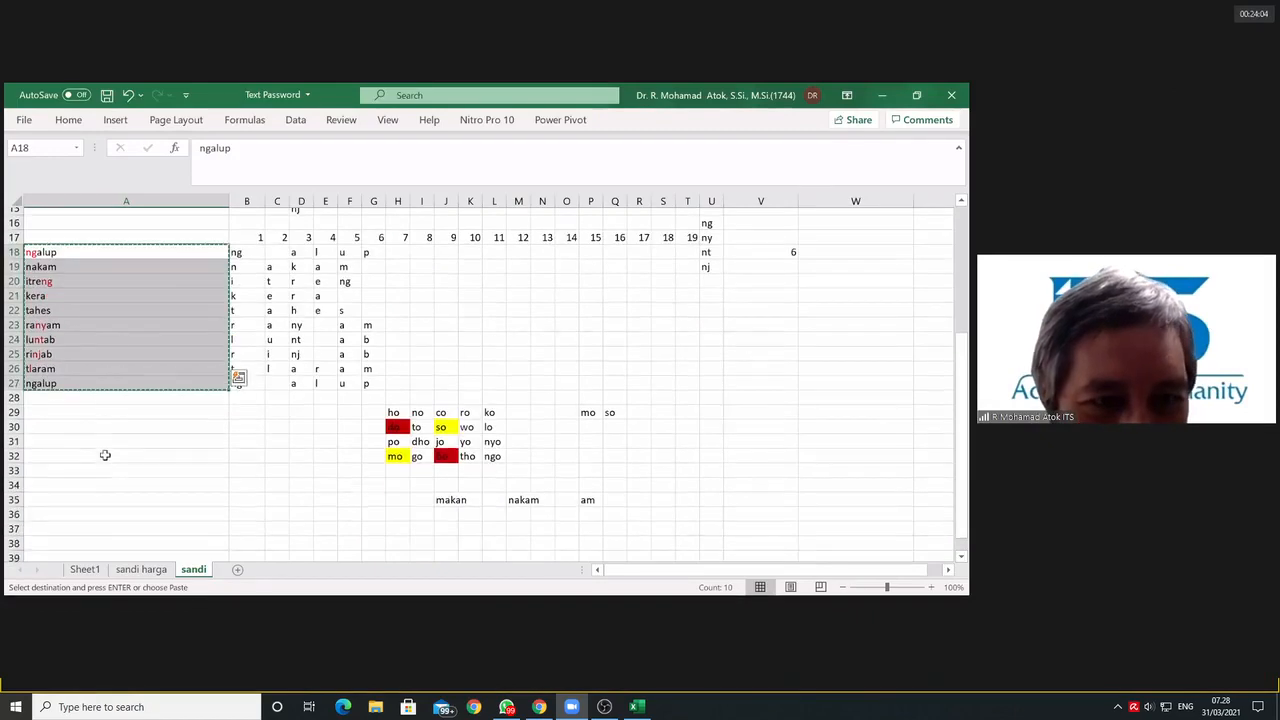
pyautogui.scroll(-3, 105, 450)
pyautogui.click(60, 404)
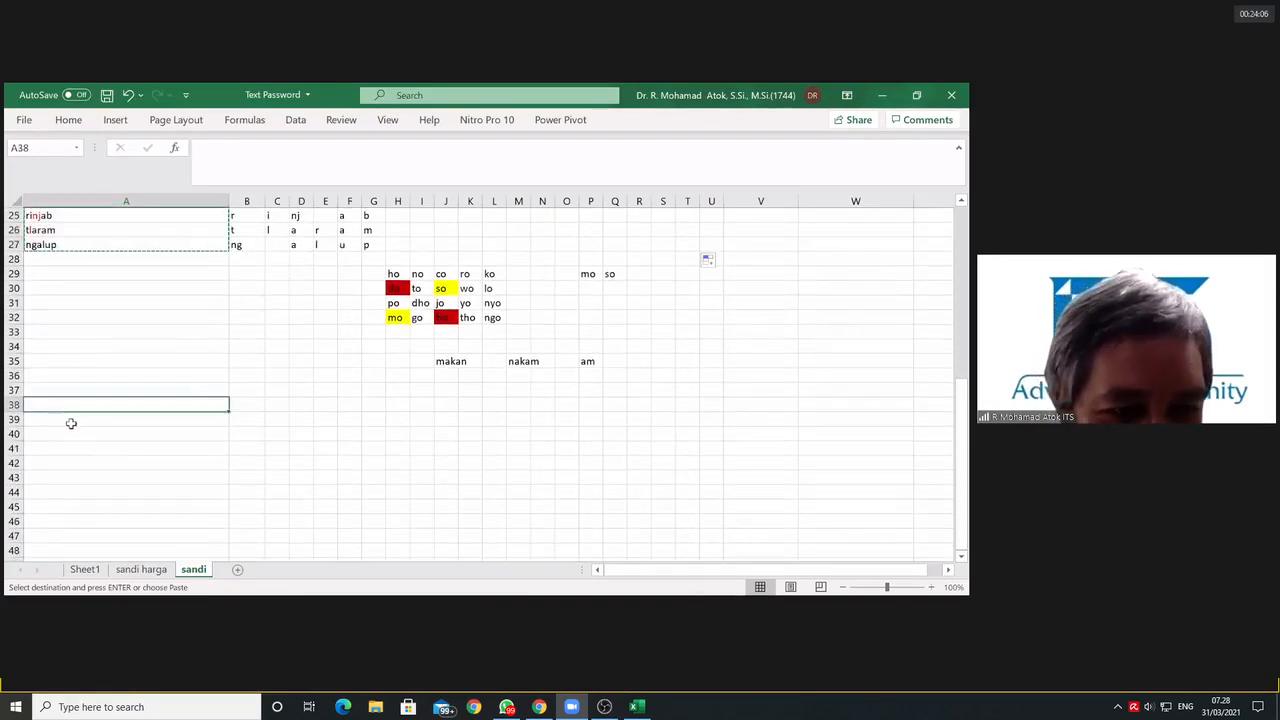
pyautogui.hotkey('ctrl', 'v')
# Step: Copy the position numbers 1 to 19 in B17:T17 to row 37, starting at B37 above the new word list
pyautogui.click(277, 433)
pyautogui.scroll(1, 282, 362)
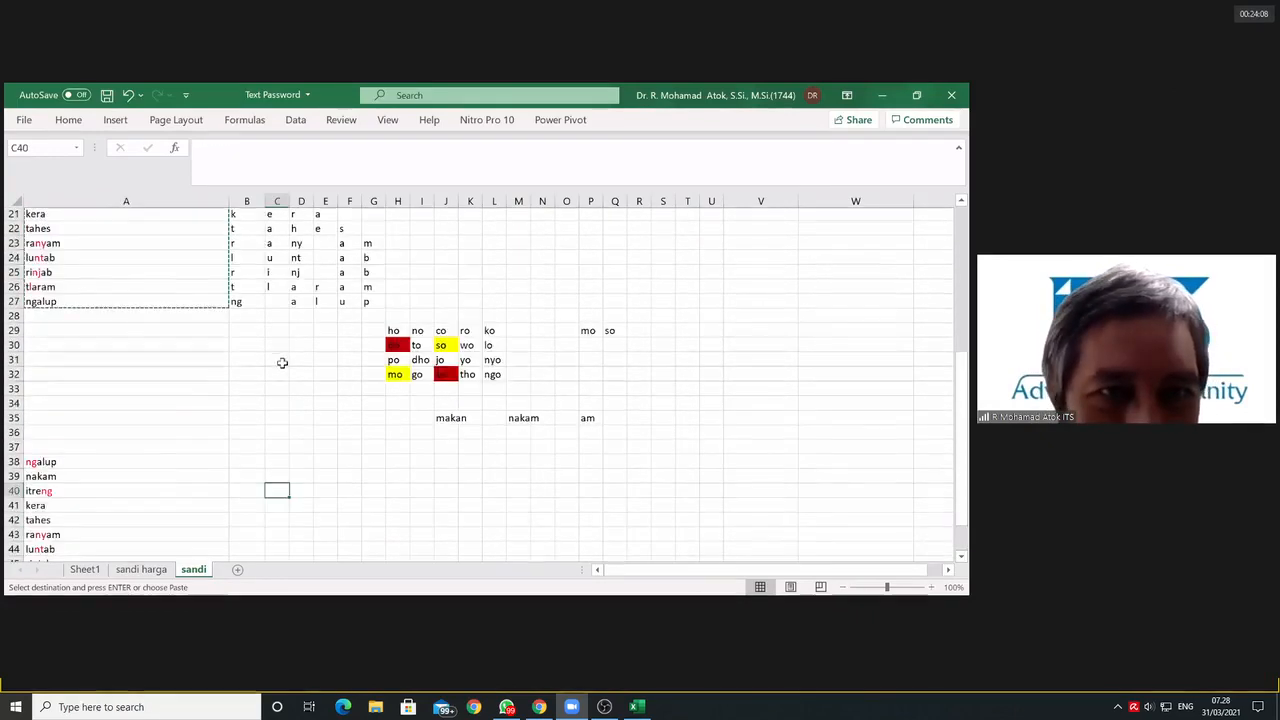
pyautogui.scroll(1, 282, 362)
pyautogui.moveTo(251, 215); pyautogui.dragTo(694, 210)
pyautogui.hotkey('ctrl', 'c')
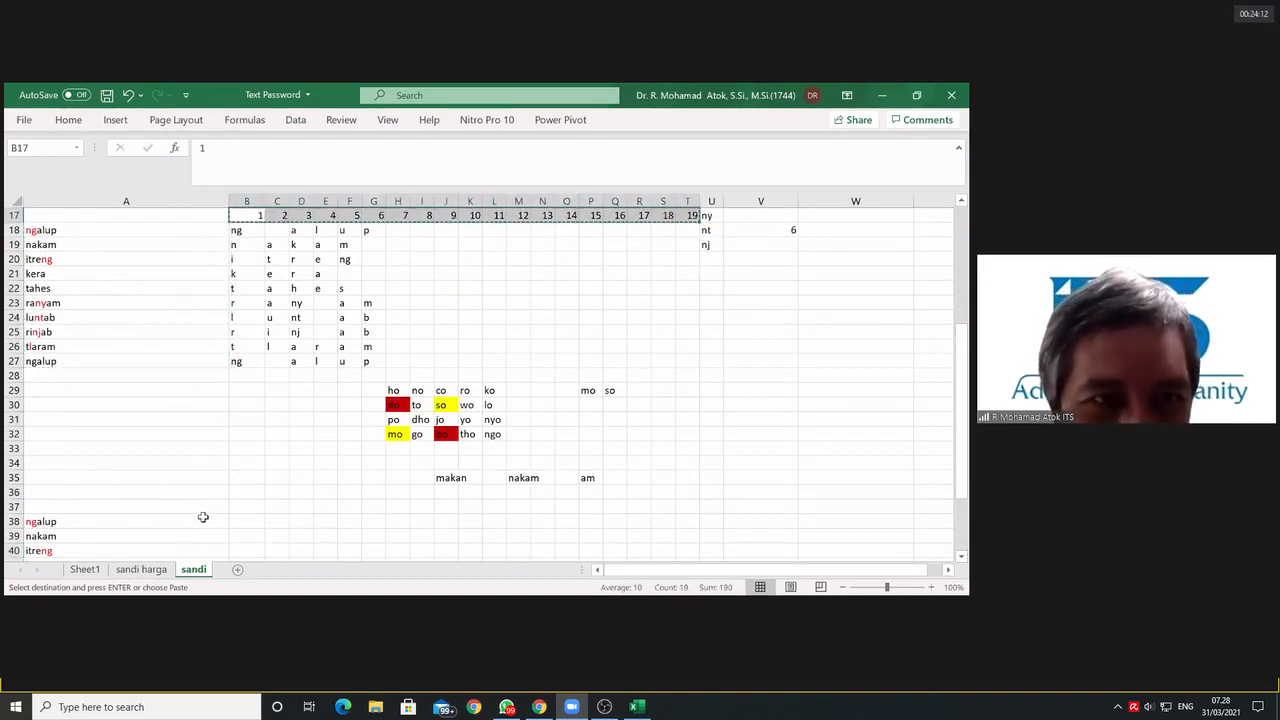
pyautogui.click(246, 508)
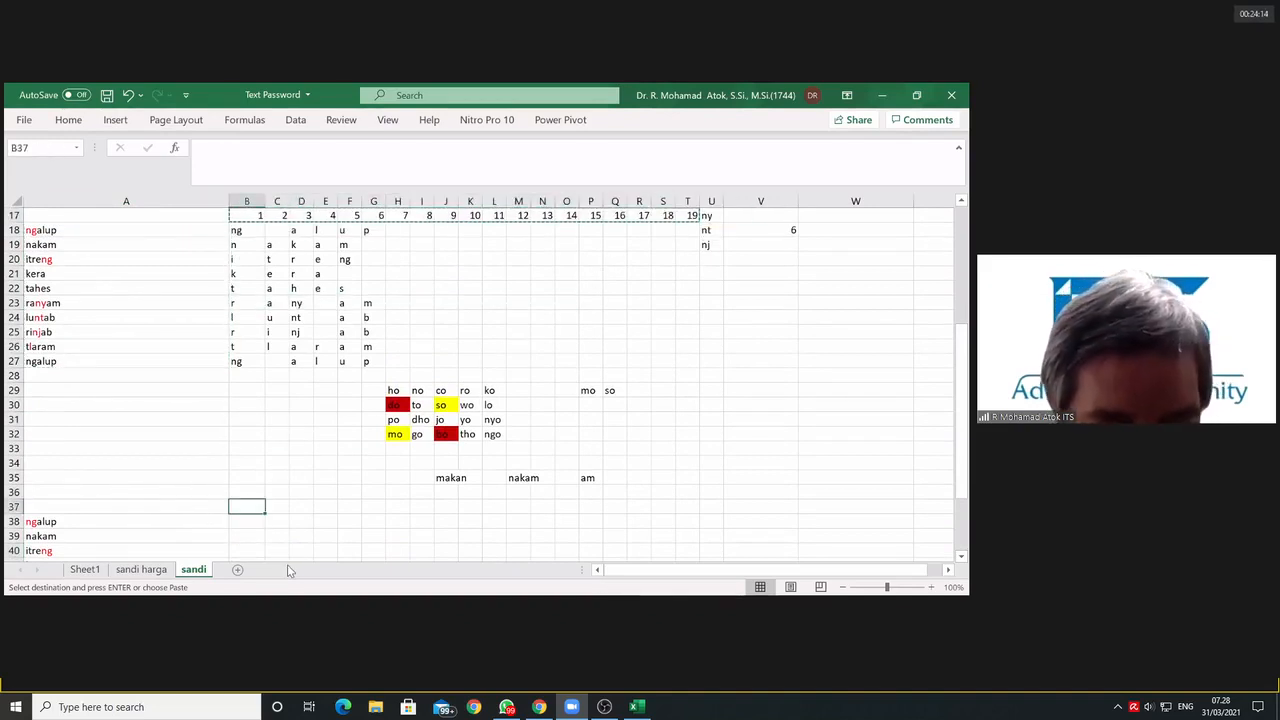
pyautogui.hotkey('ctrl', 'v')
pyautogui.press('ctrl')
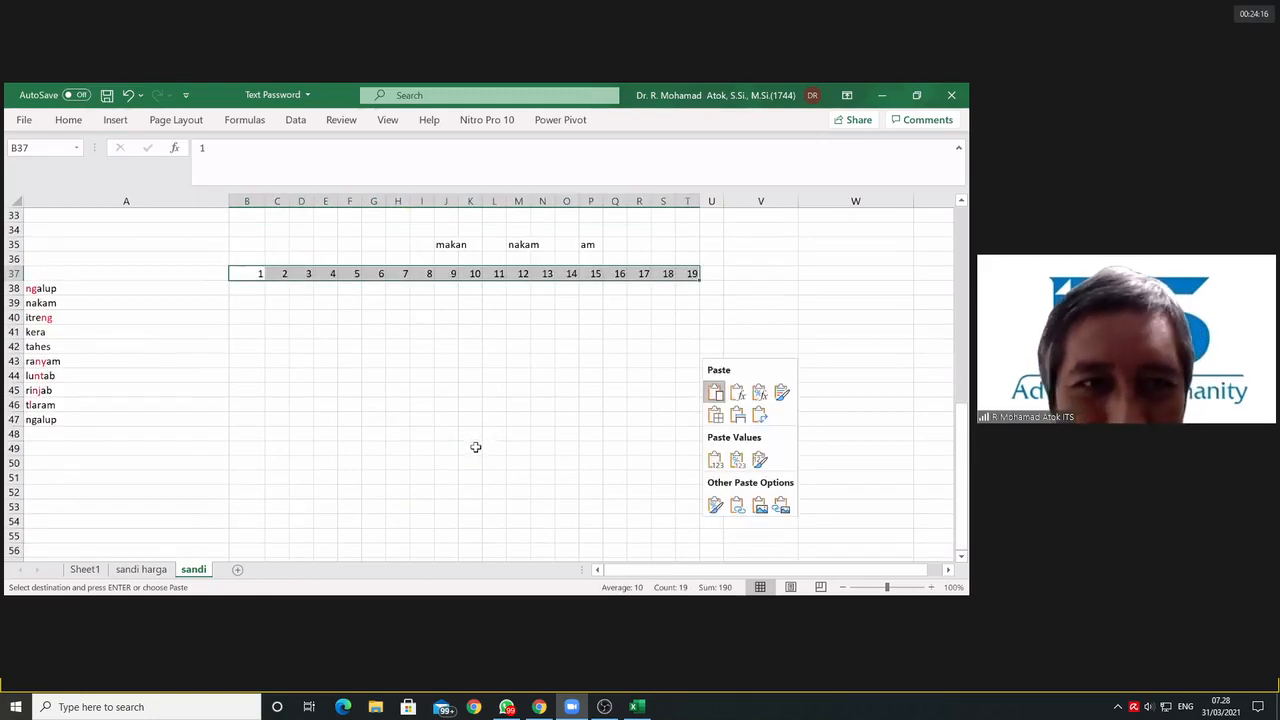
pyautogui.scroll(-3, 473, 445)
pyautogui.scroll(3, 440, 448)
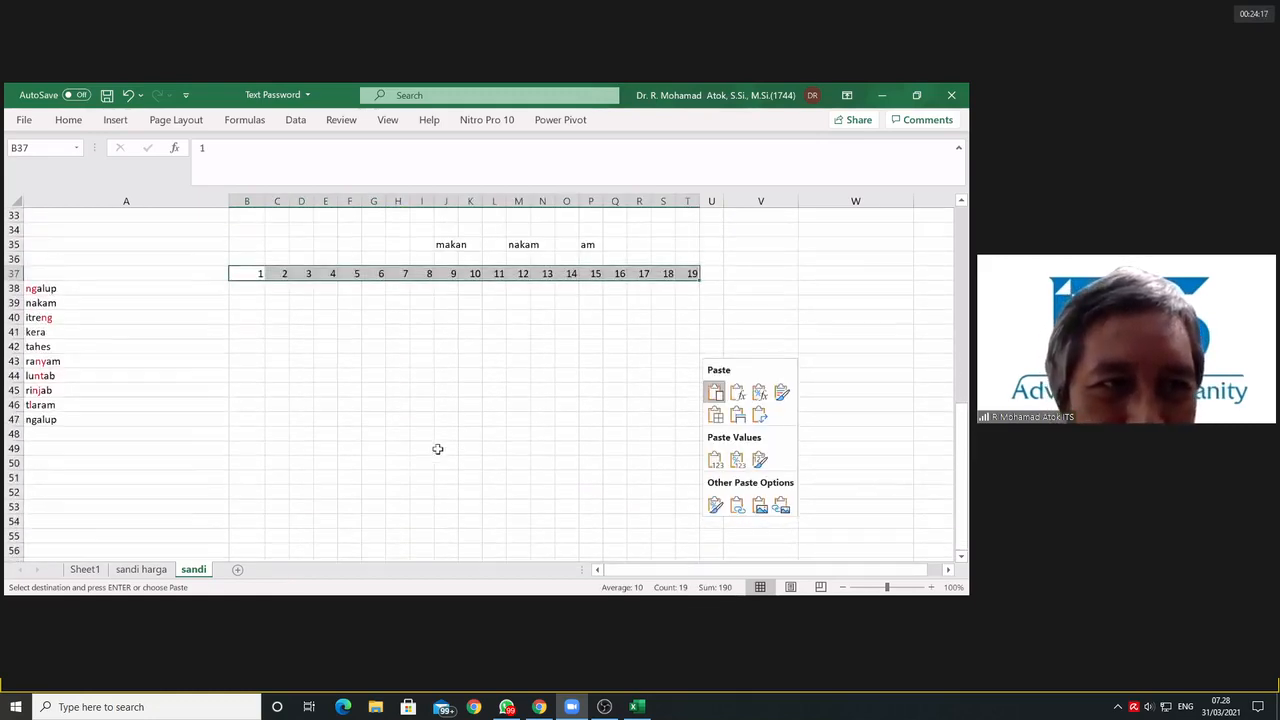
# Step: Delete the repeated word ngalup from A47 at the end of the copied word list
pyautogui.click(53, 421)
pyautogui.press('Delete')
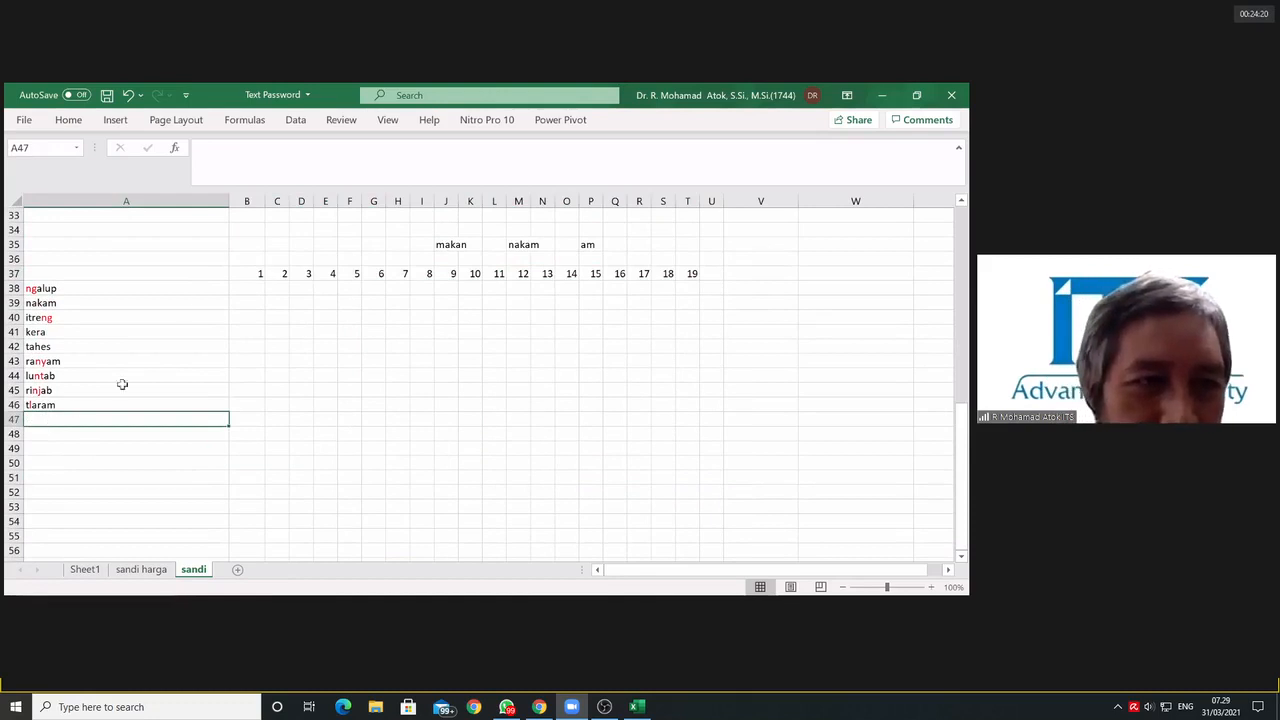
pyautogui.click(330, 336)
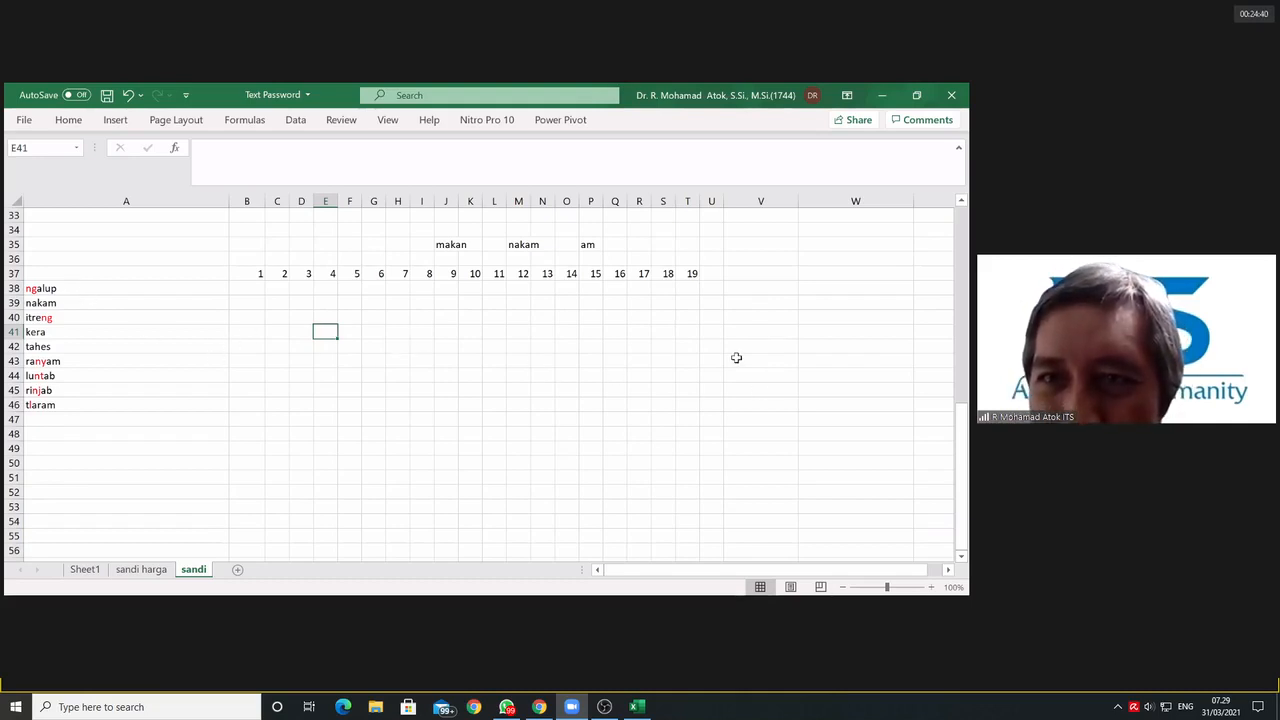
# Step: Narrow columns V and W beside the new word table to a few characters wide
pyautogui.click(805, 278)
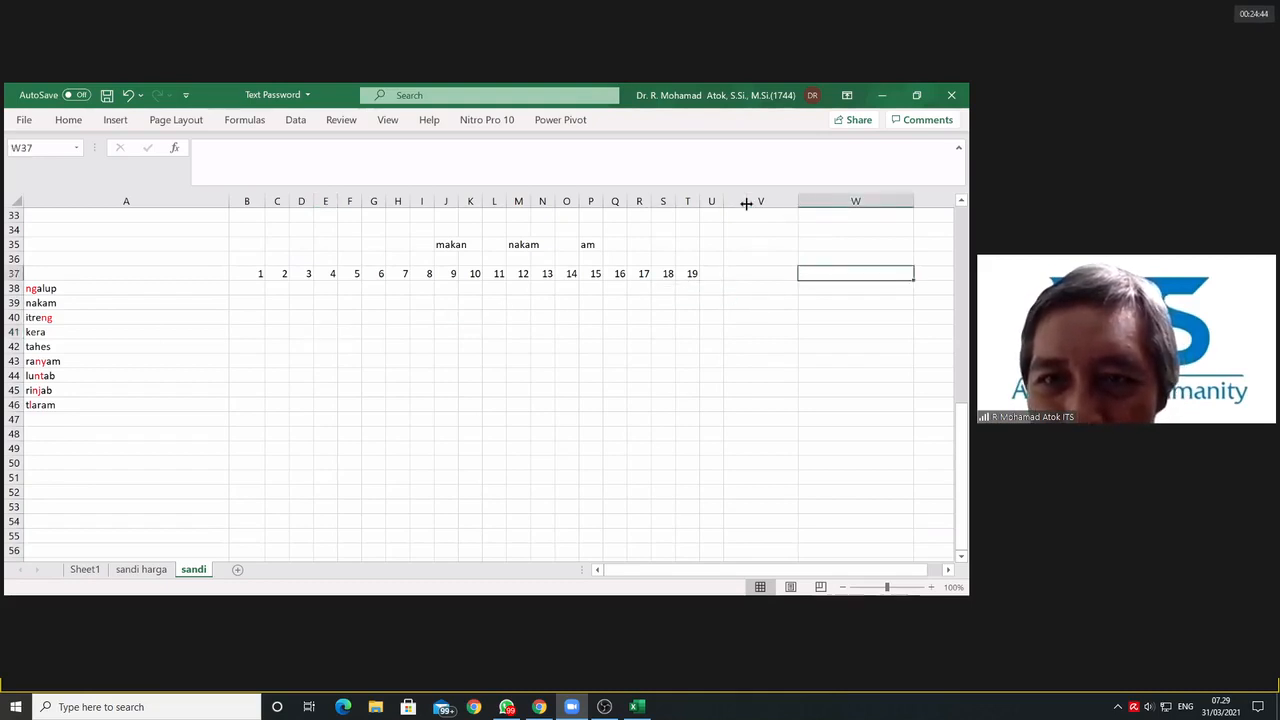
pyautogui.moveTo(746, 203); pyautogui.dragTo(746, 203)
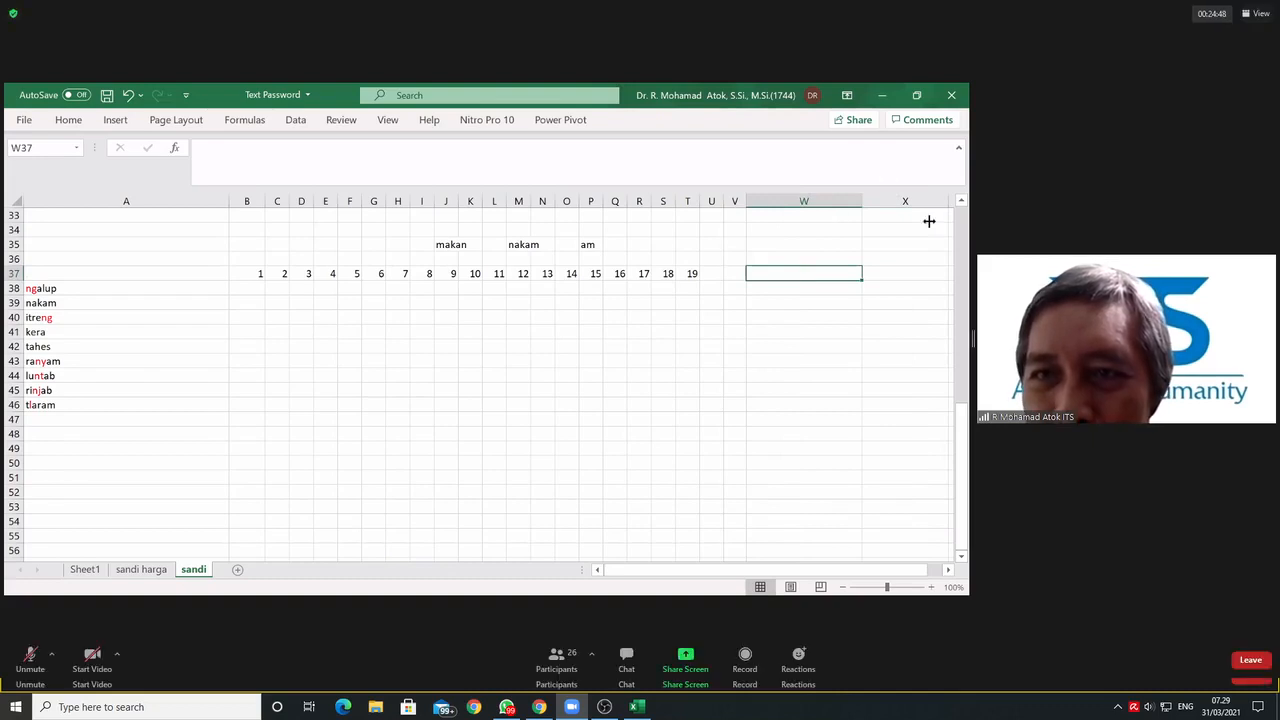
pyautogui.moveTo(862, 203); pyautogui.dragTo(770, 203)
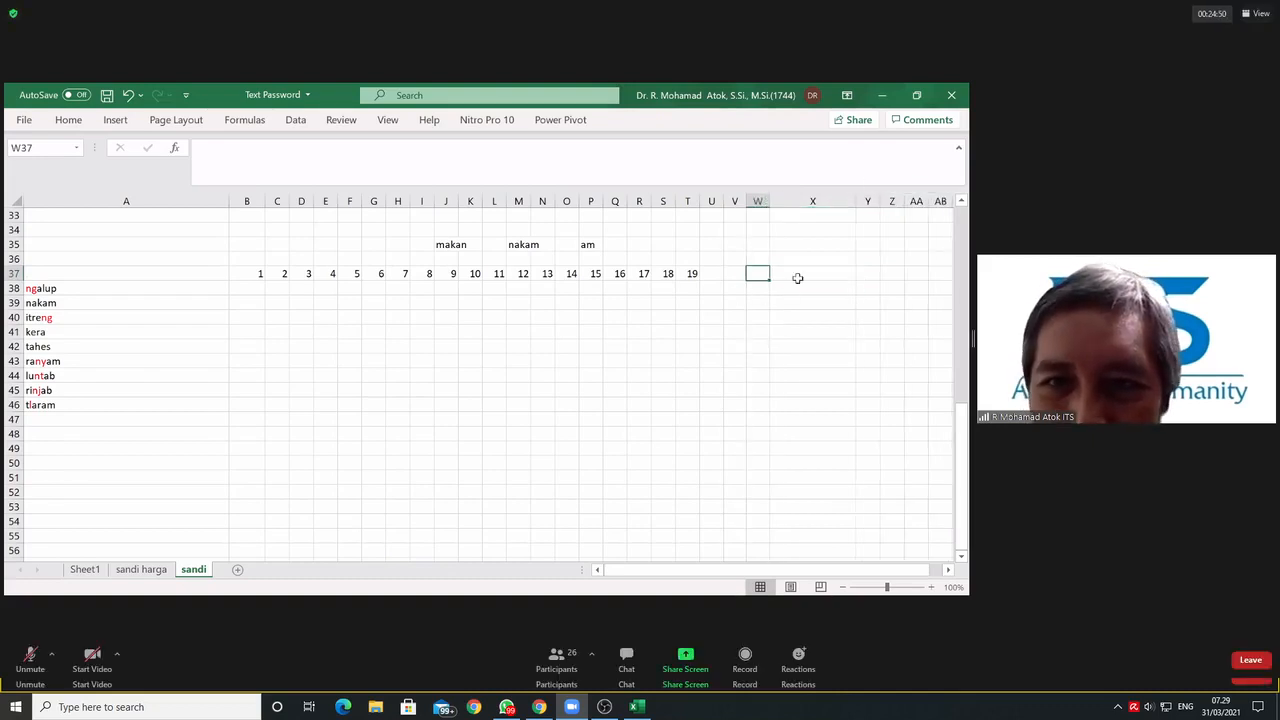
pyautogui.doubleClick(769, 205)
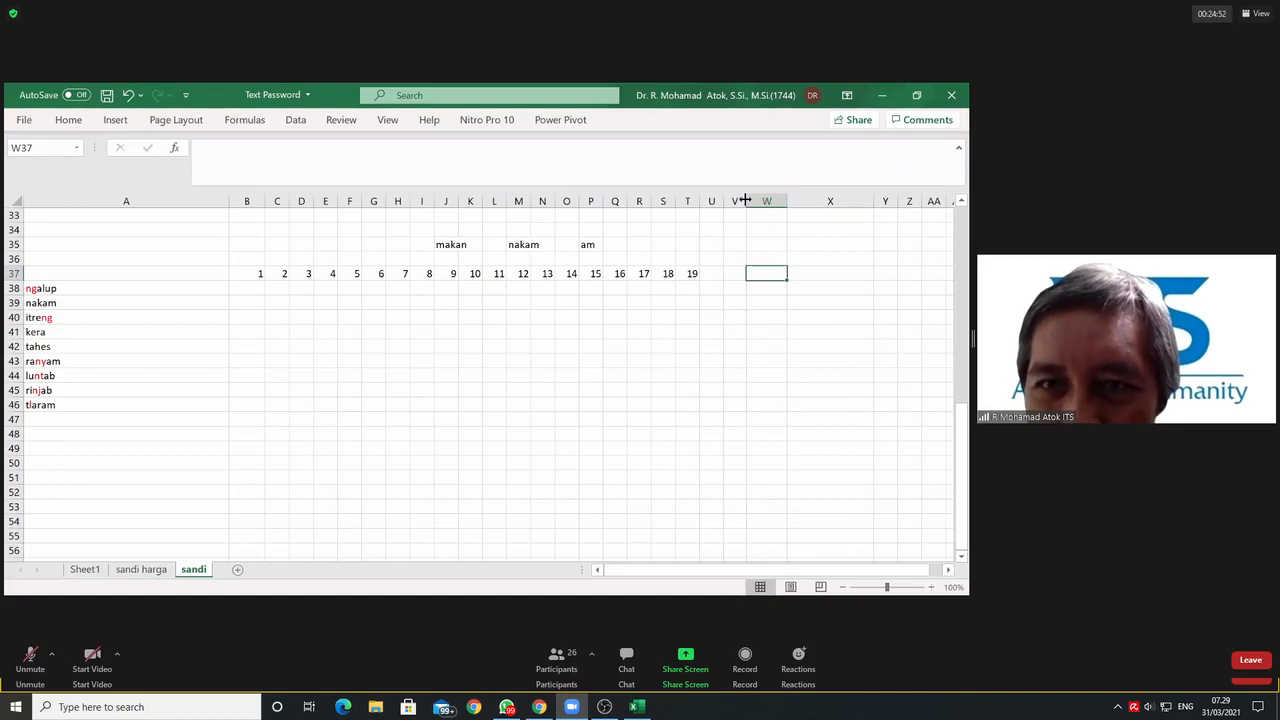
pyautogui.moveTo(745, 200); pyautogui.dragTo(759, 201)
# Step: List the letters g, y, t and j in W38:W41 as a lookup list
pyautogui.click(781, 290)
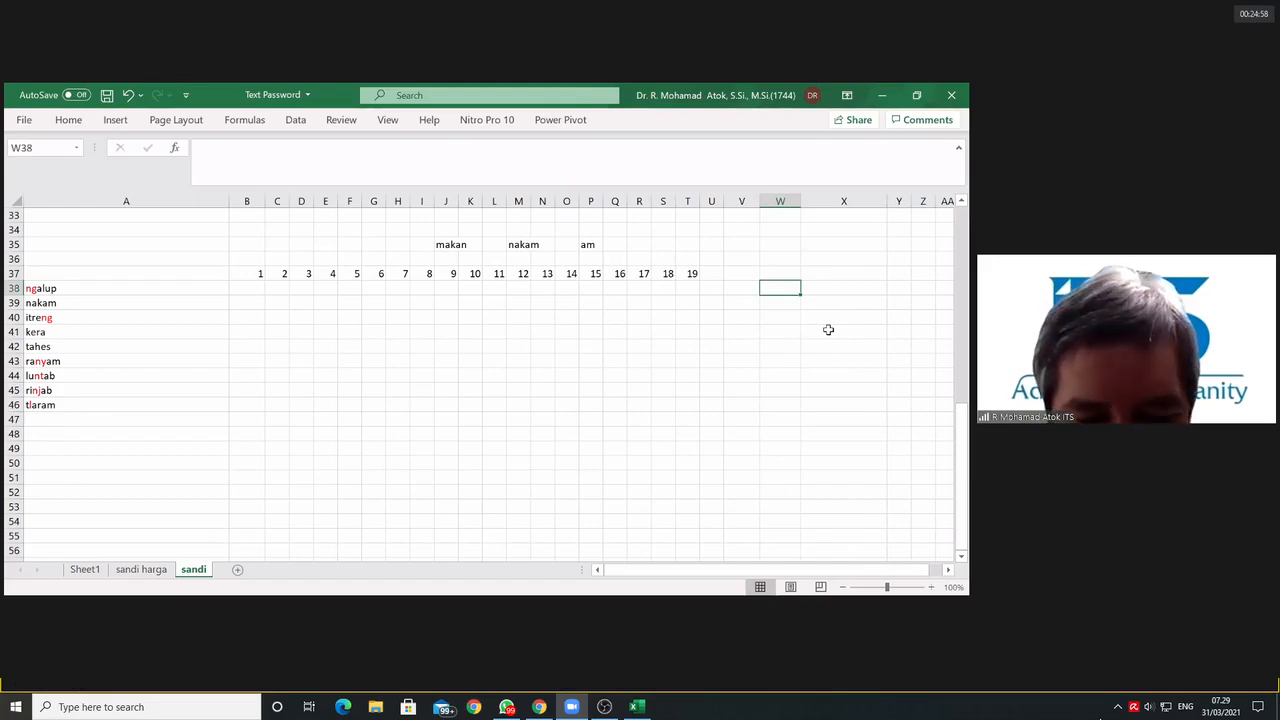
pyautogui.write('g')
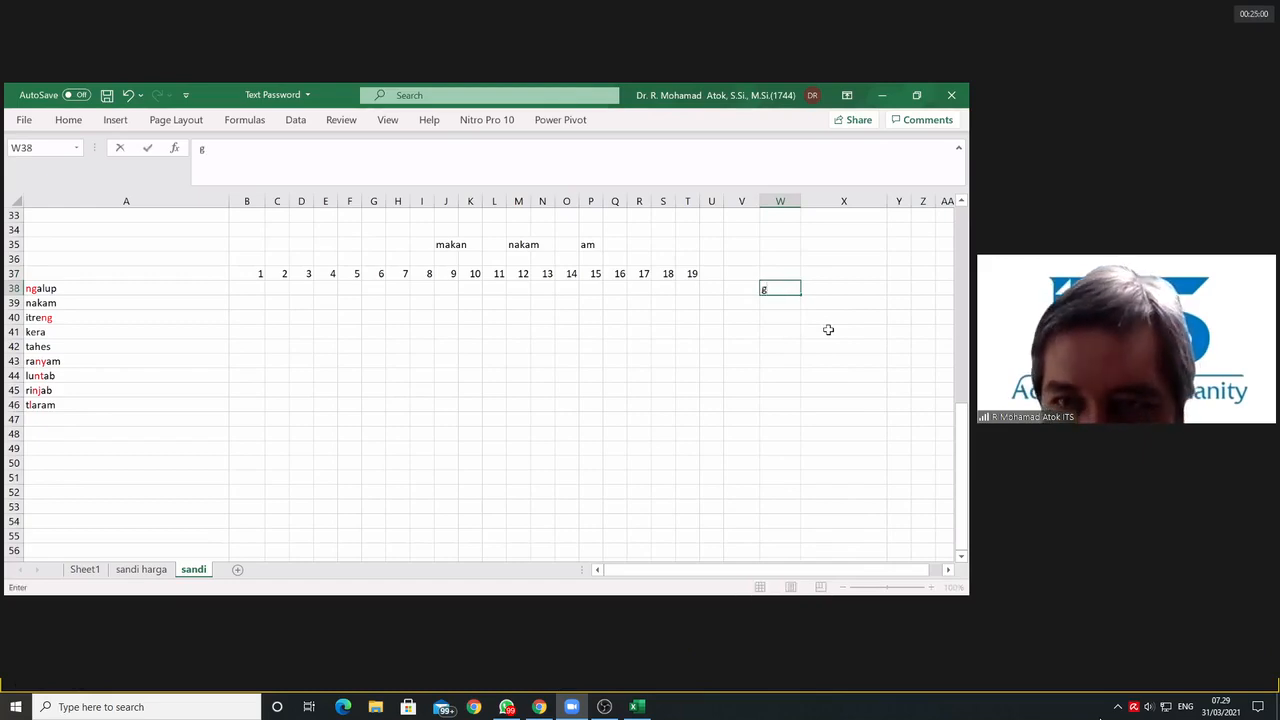
pyautogui.press('Return')
pyautogui.write('y')
pyautogui.press('Return')
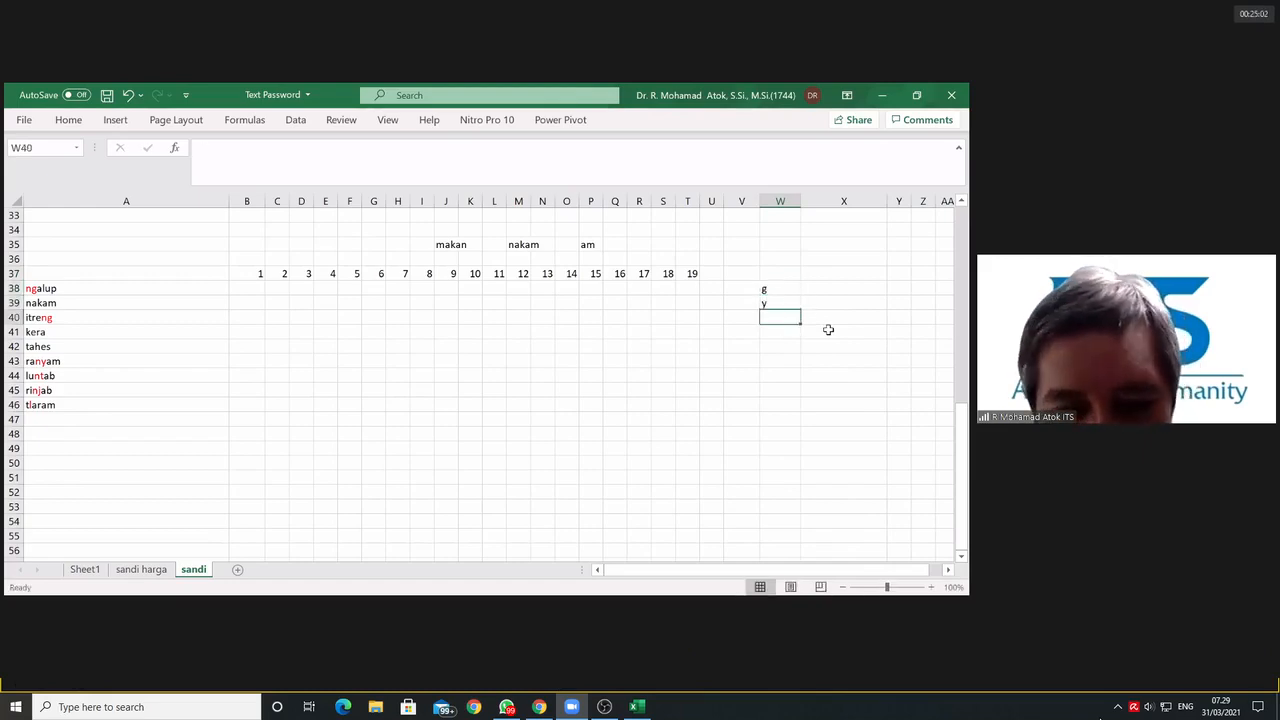
pyautogui.write('t')
pyautogui.press('Return')
pyautogui.write('j')
pyautogui.press('Return')
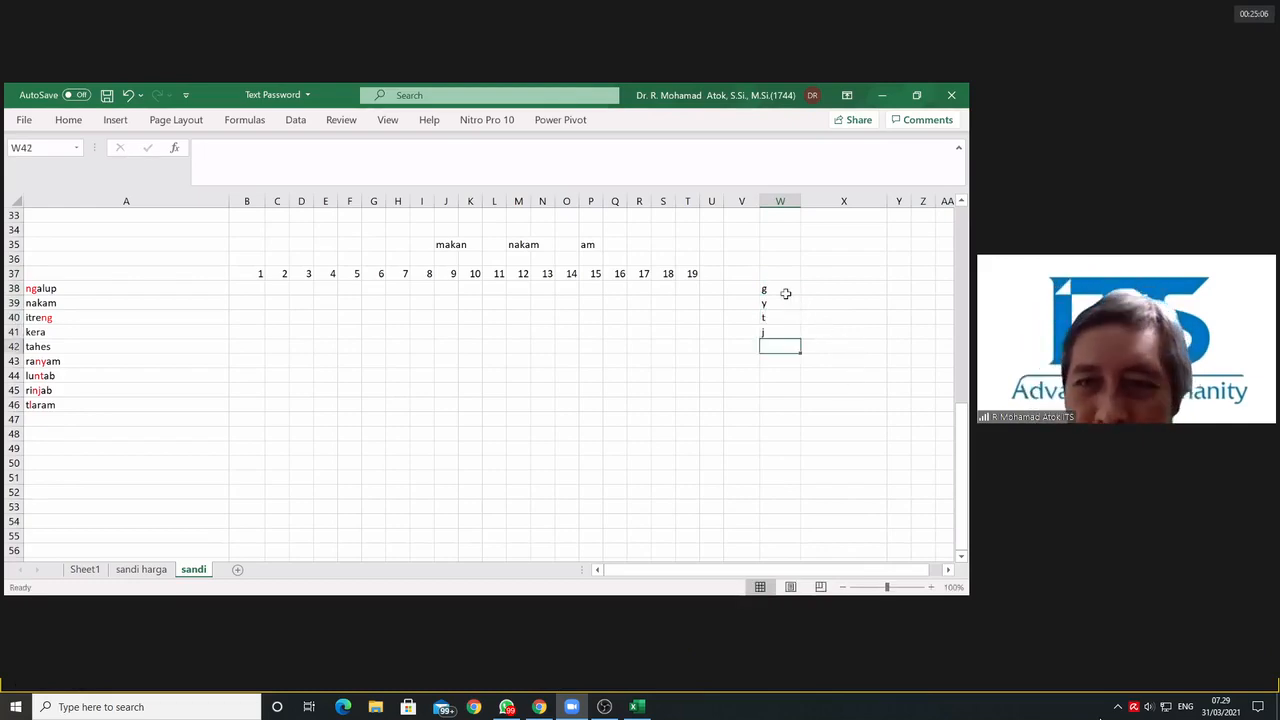
pyautogui.moveTo(780, 289); pyautogui.dragTo(778, 331)
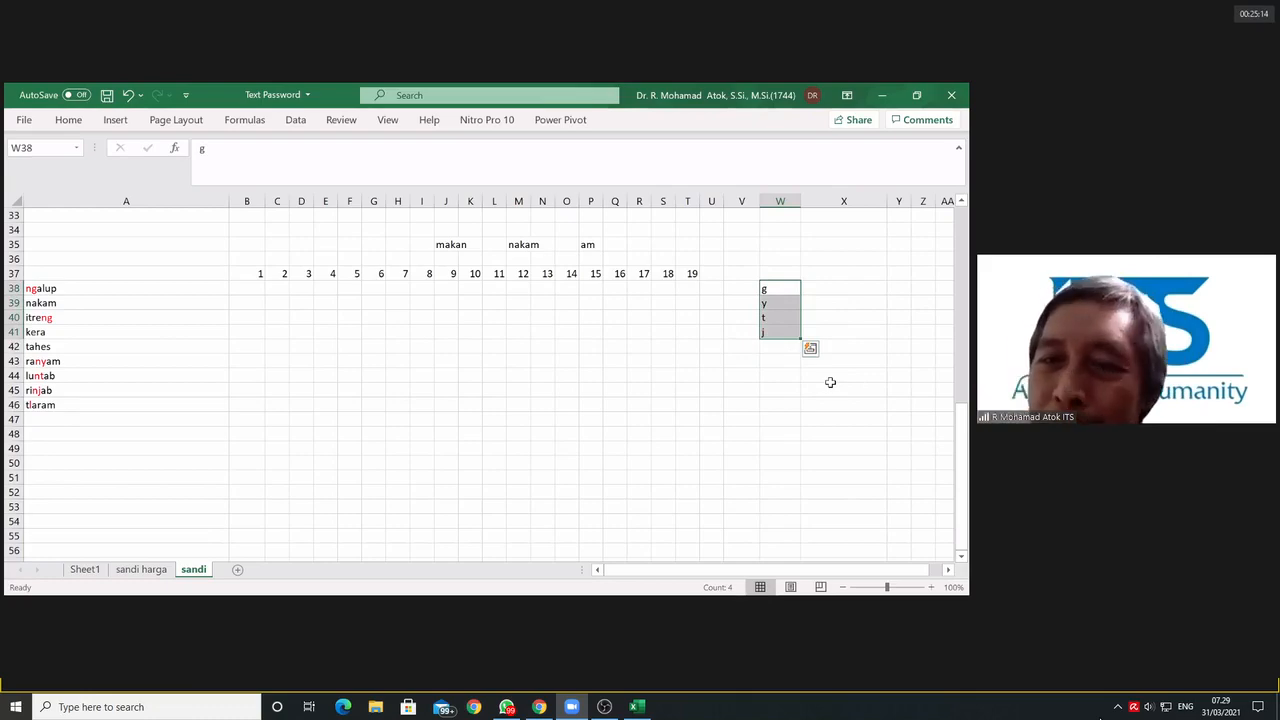
# Step: Enter the letter n in X38, beside the g in the lookup list
pyautogui.click(851, 289)
pyautogui.write('n')
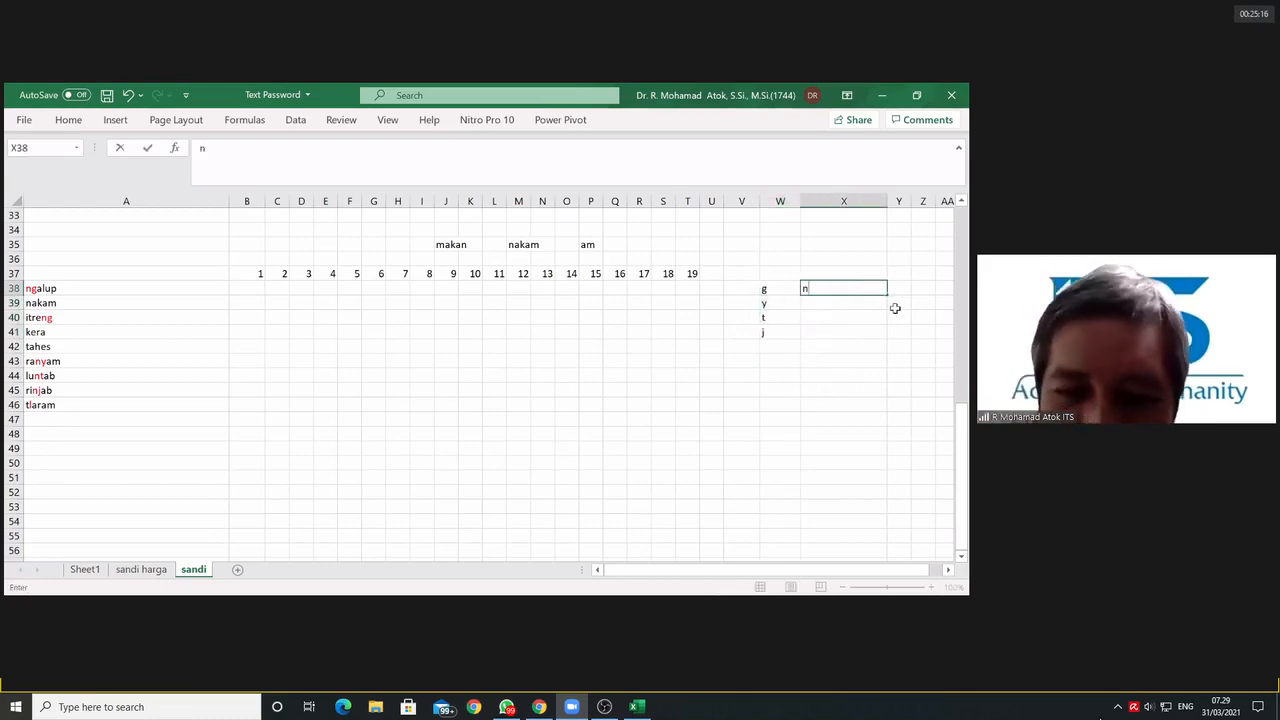
pyautogui.press('Return')
pyautogui.click(855, 402)
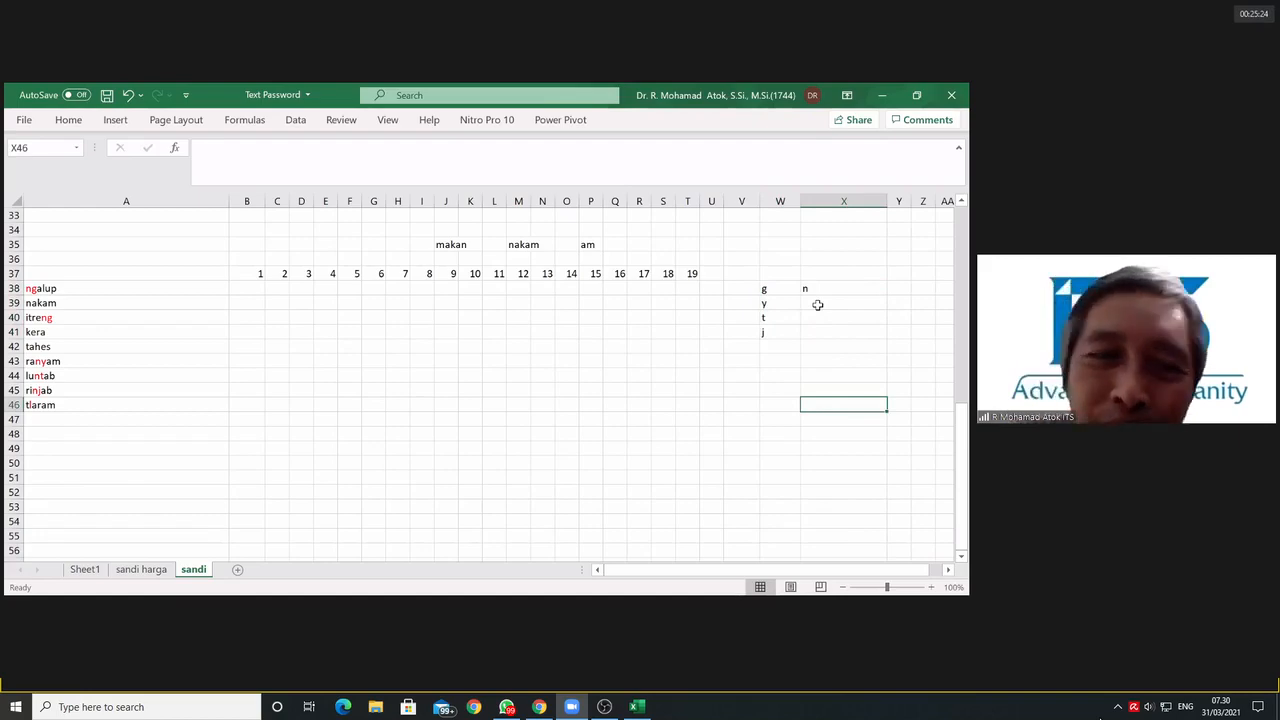
# Step: Begin a VLOOKUP formula in B38 with RIGHT(A38,1) as its lookup value
pyautogui.click(240, 289)
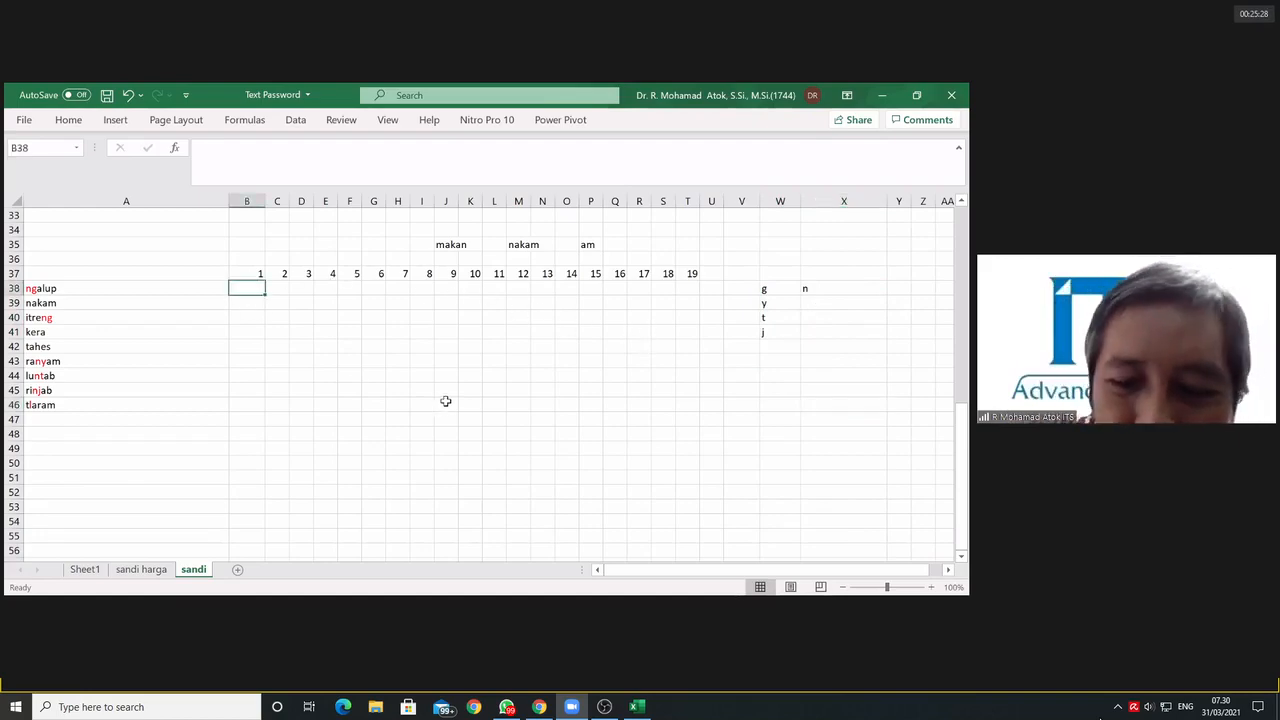
pyautogui.write('=')
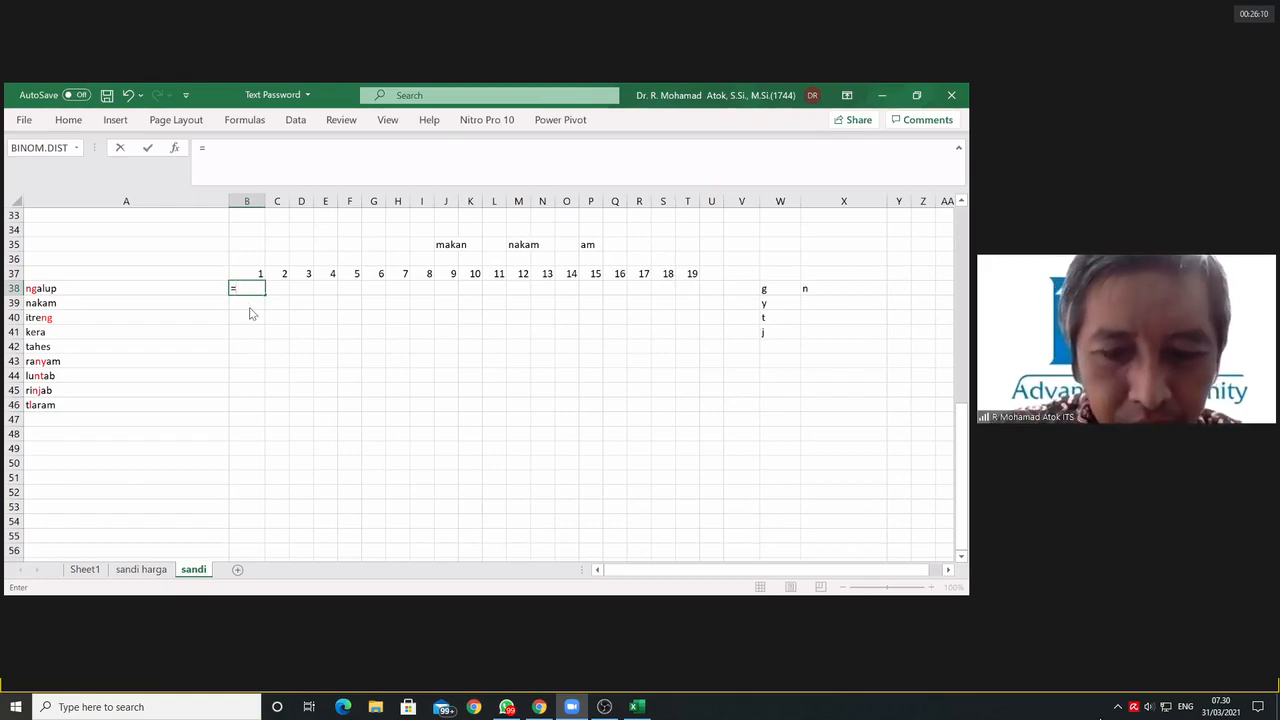
pyautogui.write('vlookup')
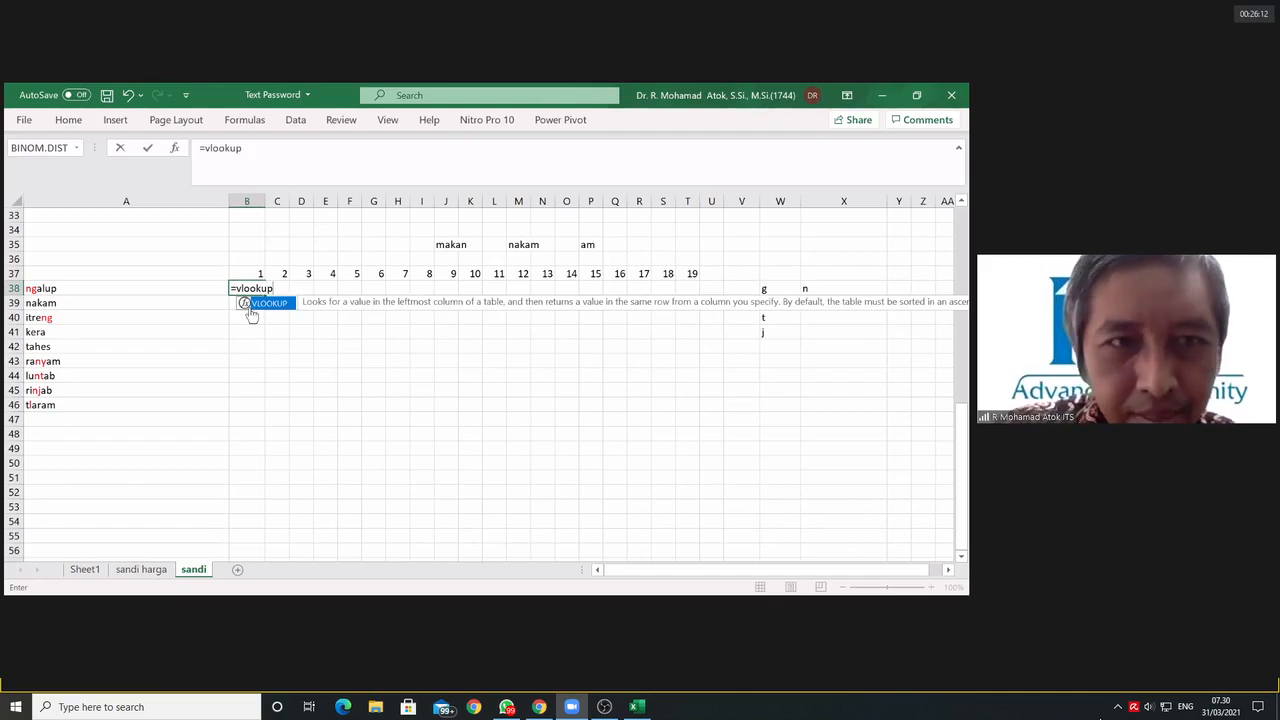
pyautogui.write('(')
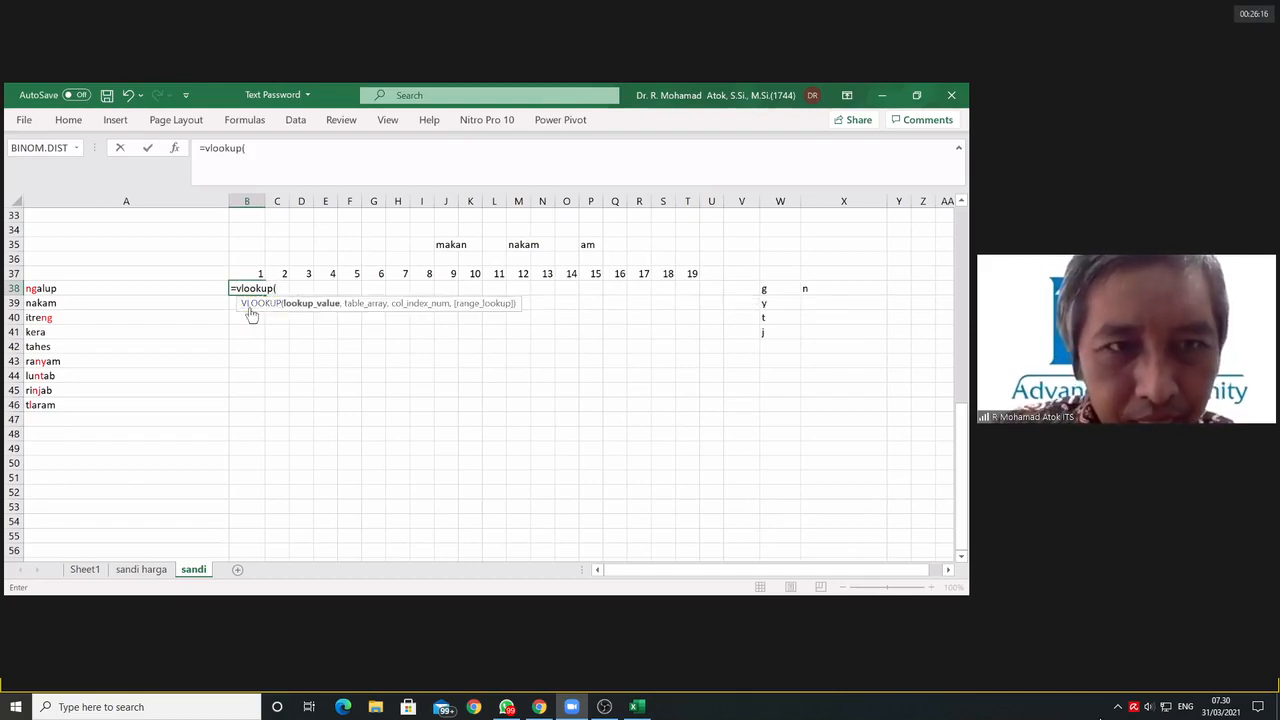
pyautogui.write('right')
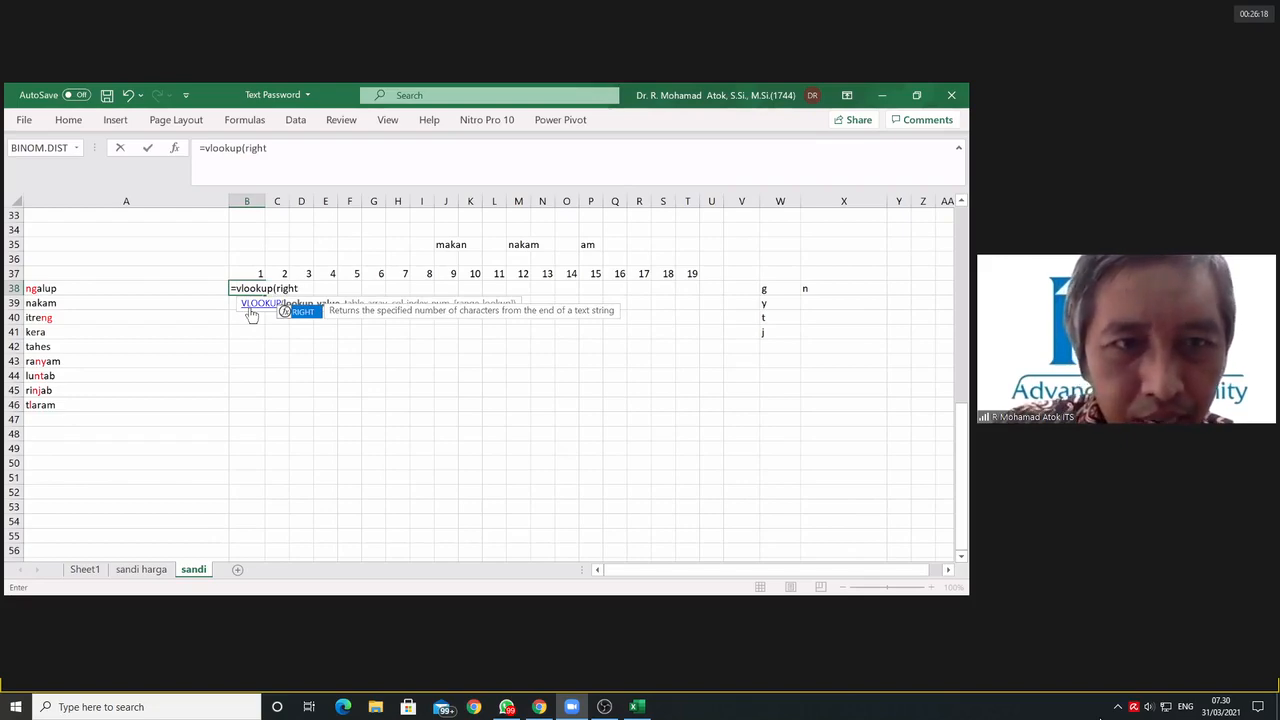
pyautogui.write('(')
pyautogui.click(75, 288)
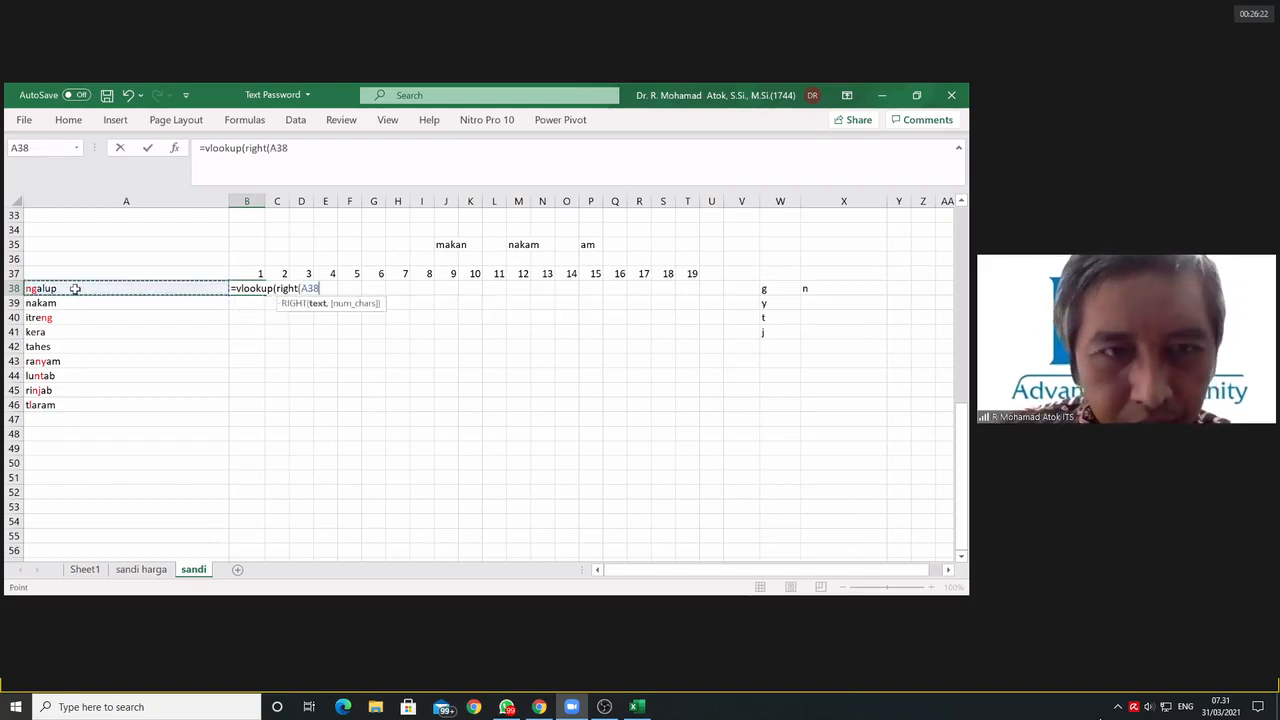
pyautogui.write(',1')
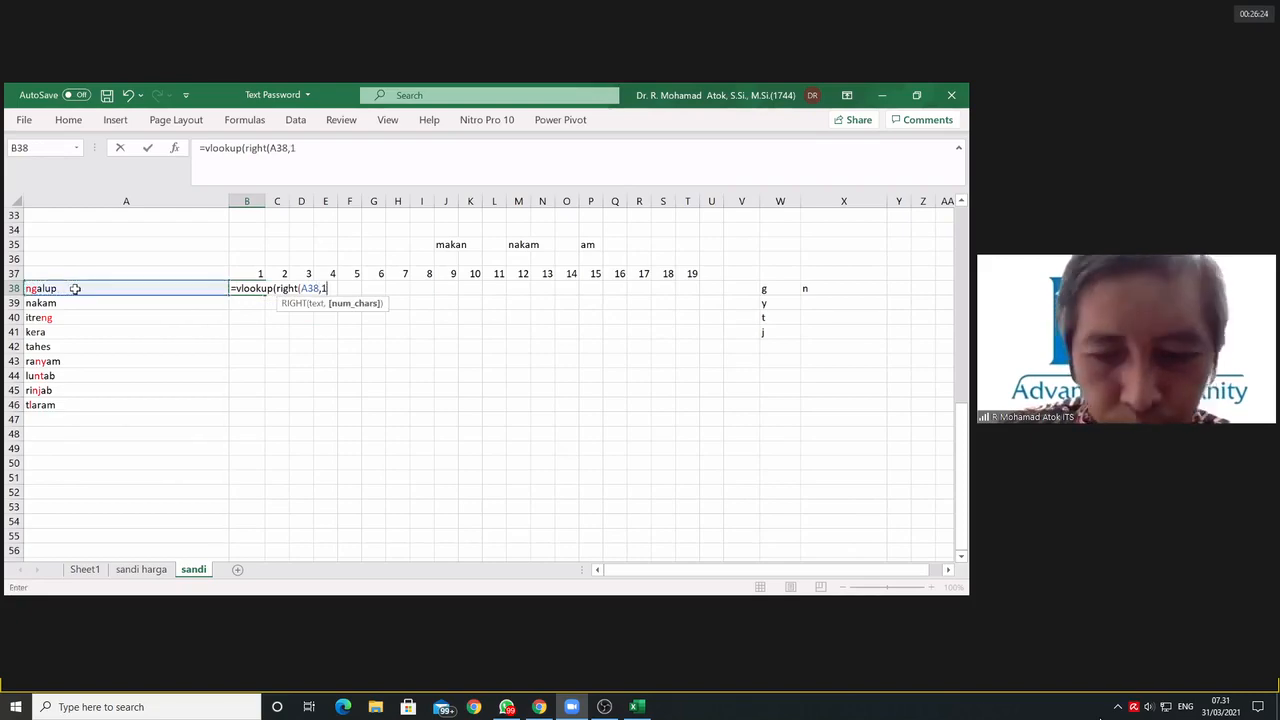
pyautogui.write(')')
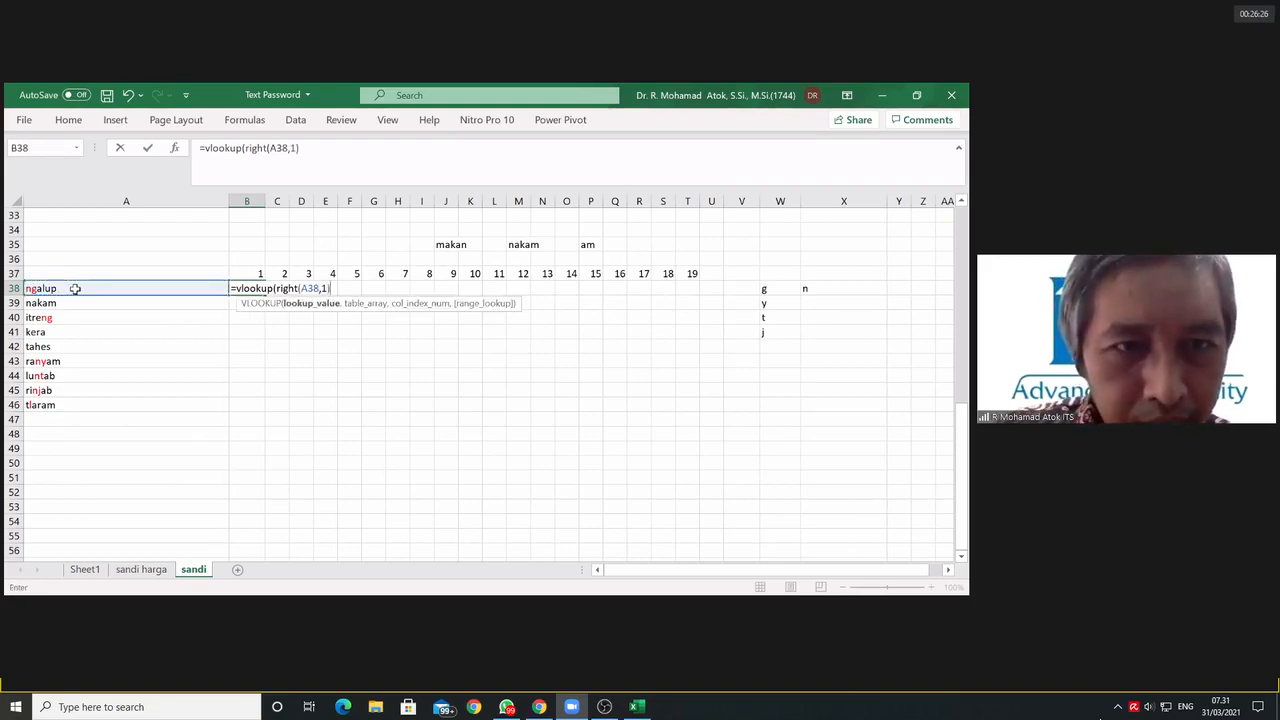
pyautogui.write(',')
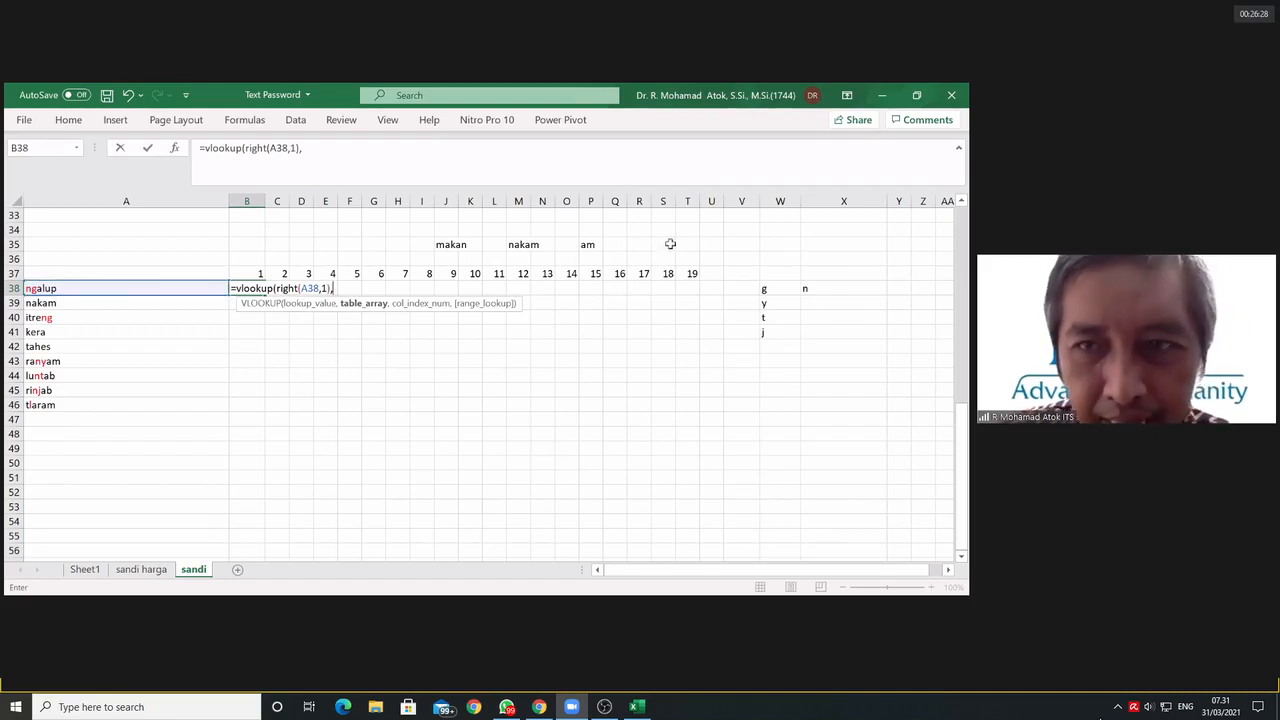
# Step: Set the VLOOKUP table array to the letter list as the absolute range $W$38:$W$41
pyautogui.moveTo(763, 289); pyautogui.dragTo(768, 333)
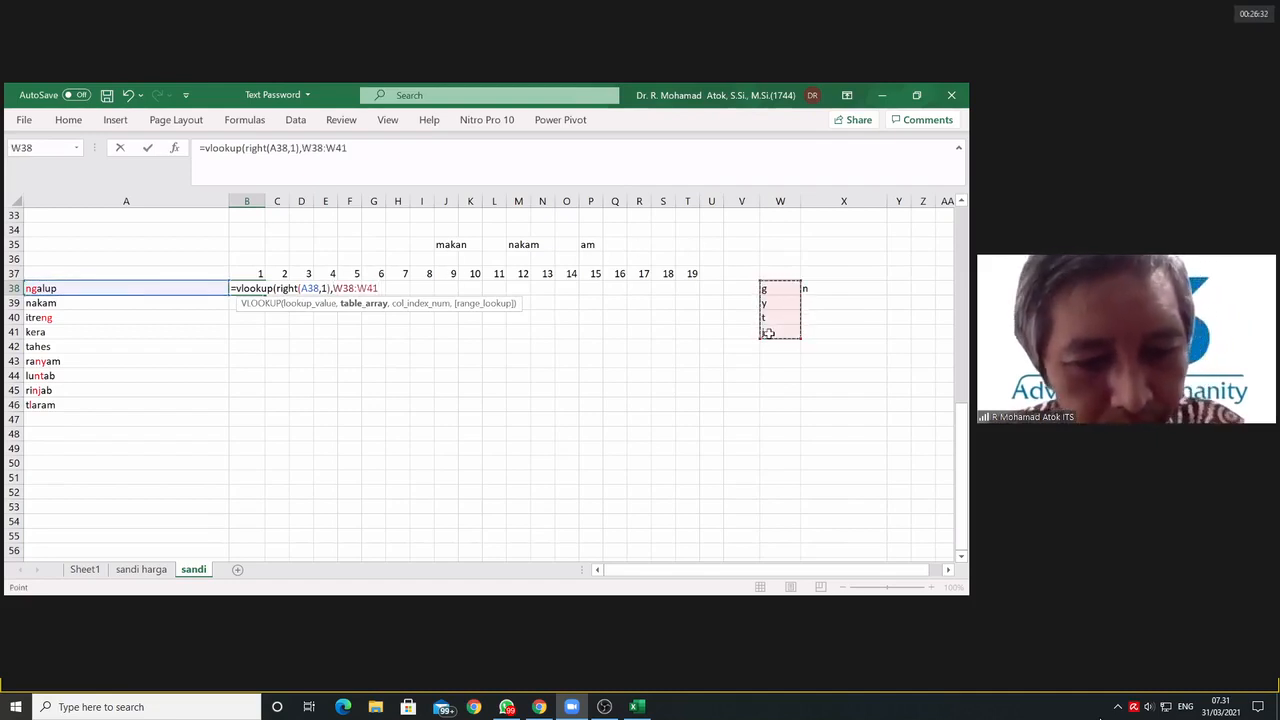
pyautogui.press('F4')
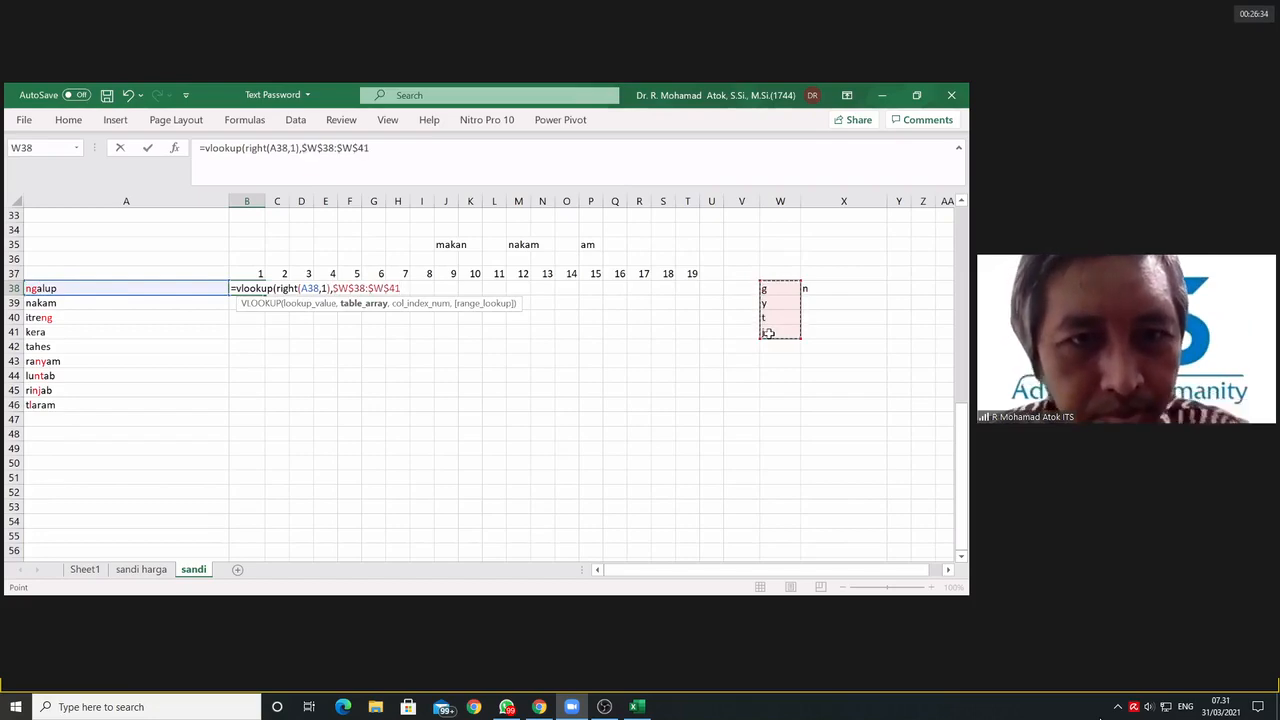
pyautogui.write(',')
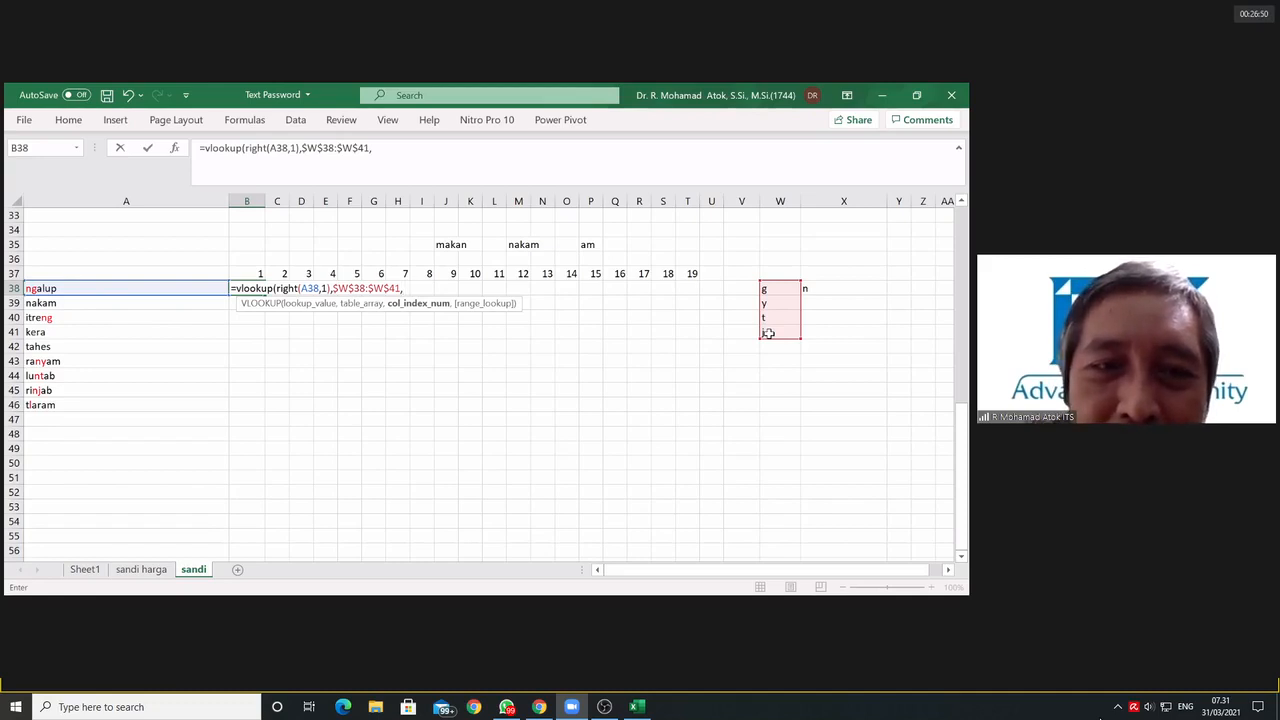
# Step: Start the VLOOKUP column index argument with an IF whose logical test opens with RIGHT(LEFT(
pyautogui.write('if(')
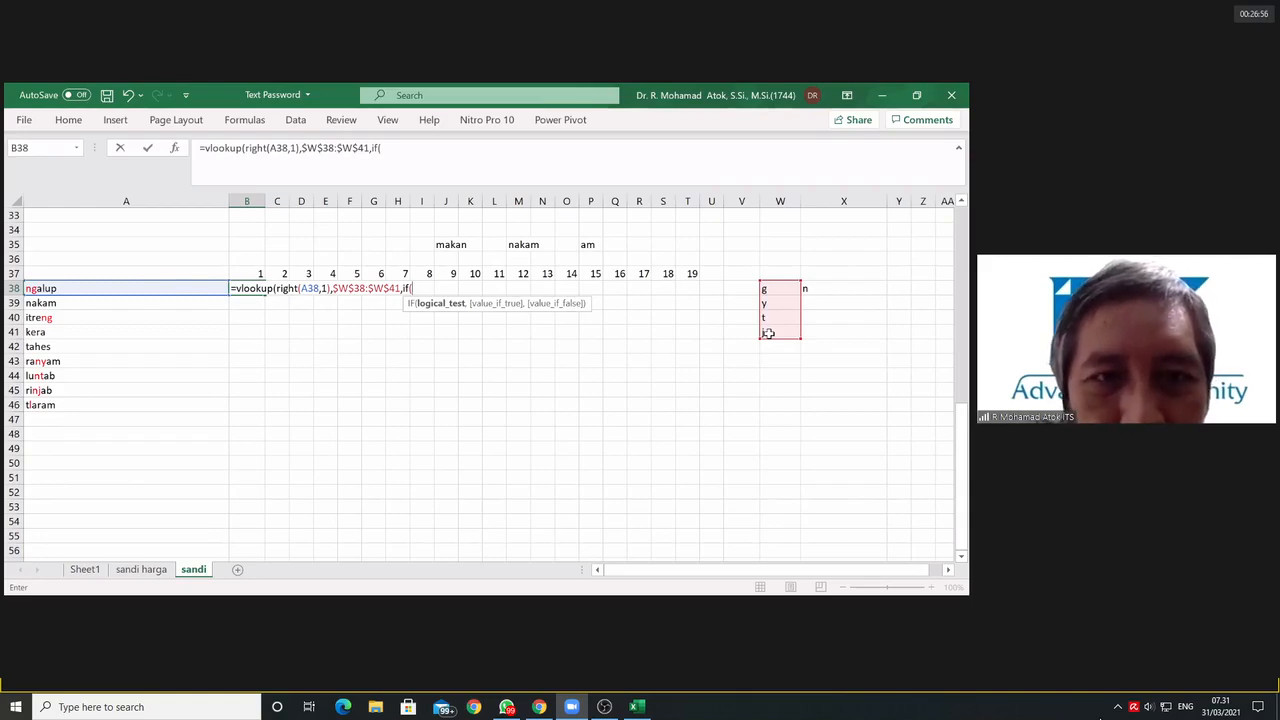
pyautogui.write('right')
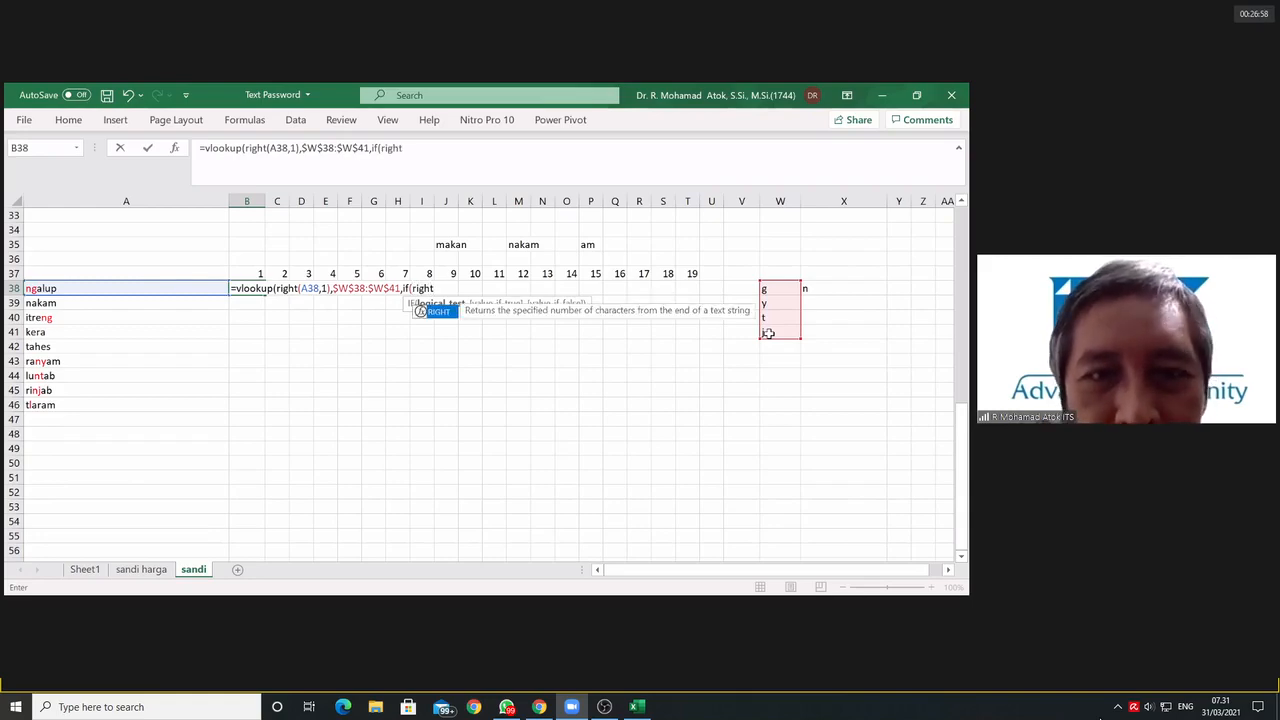
pyautogui.write('(')
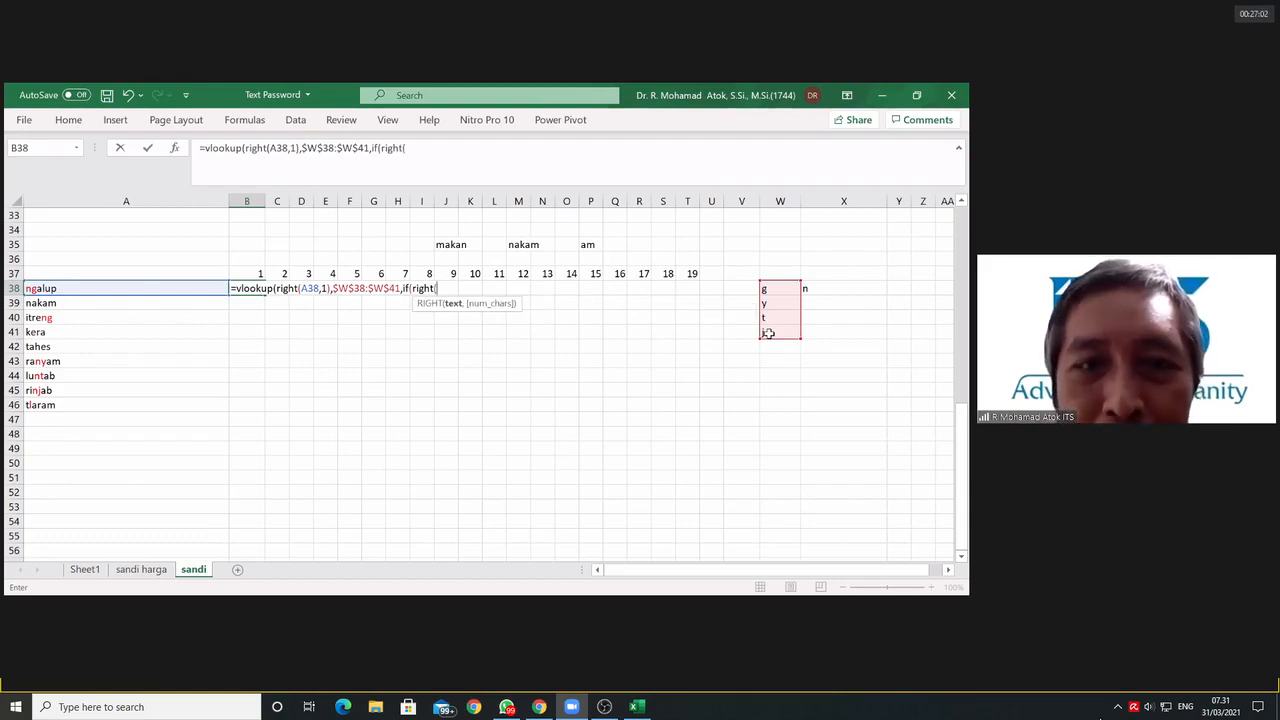
pyautogui.write('left')
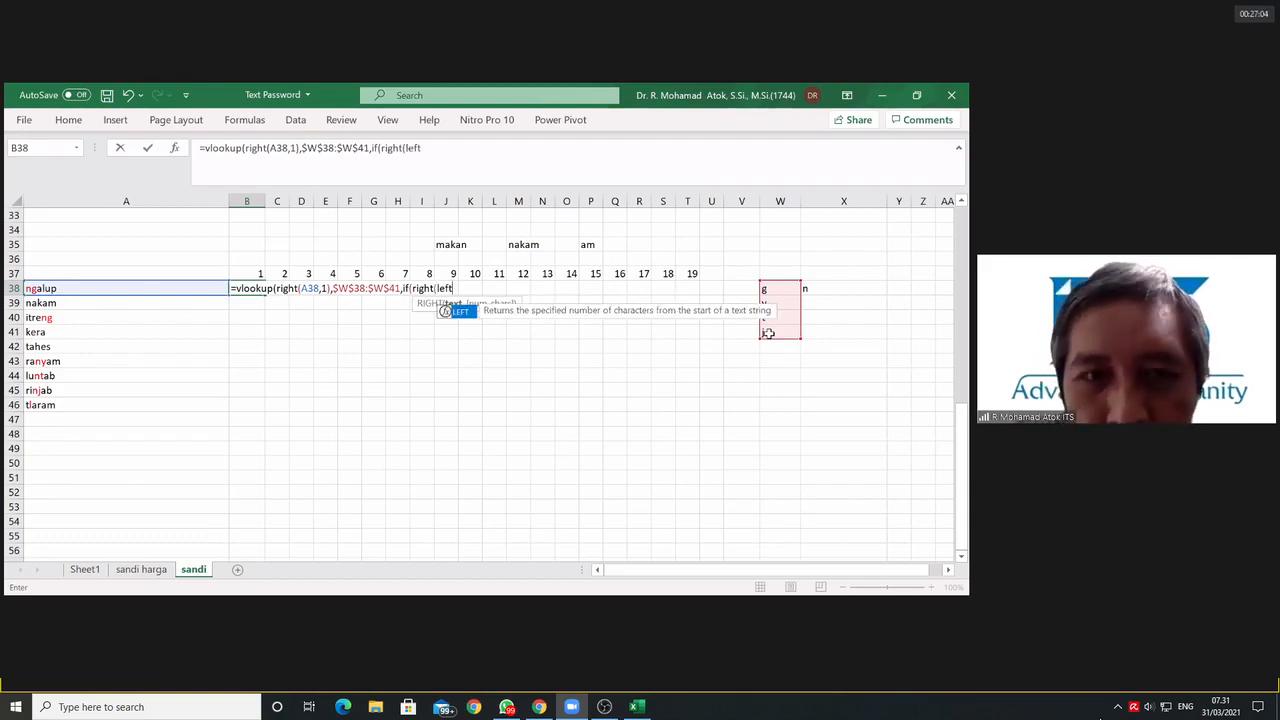
pyautogui.write('(')
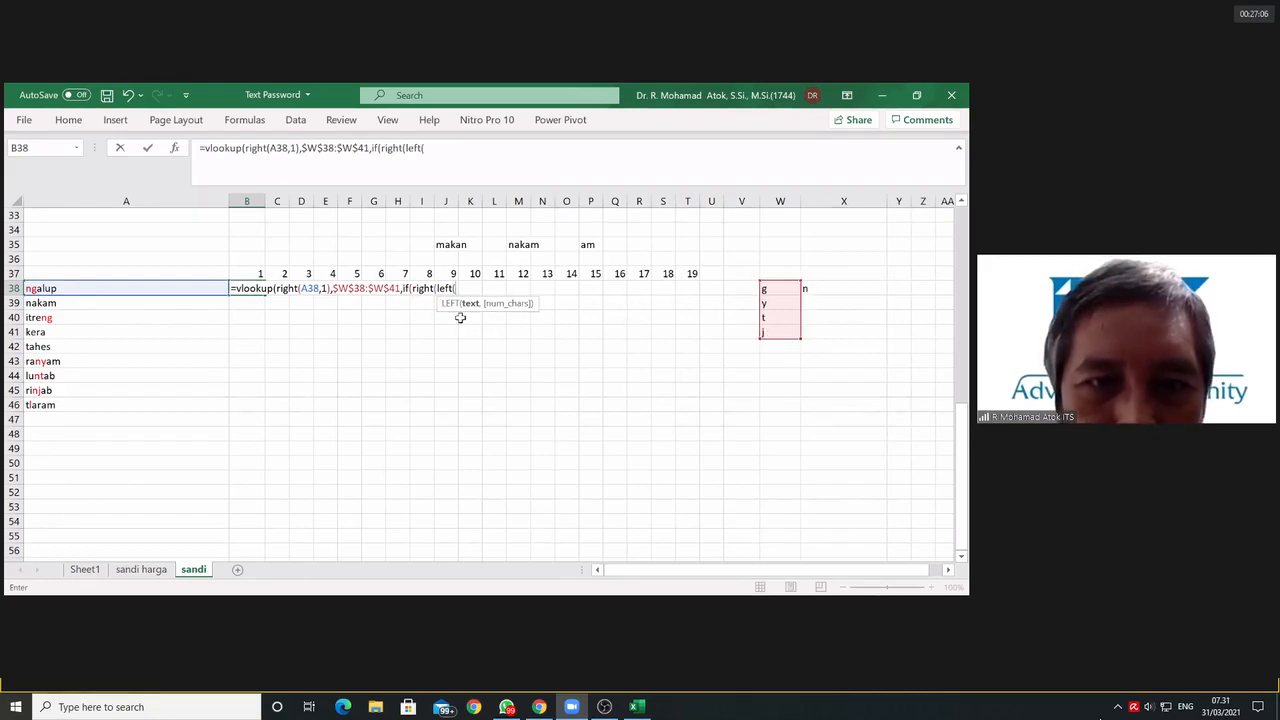
# Step: Swap the two nested functions in the IF's logical test so that it opens with LEFT(RIGHT(
pyautogui.click(433, 289)
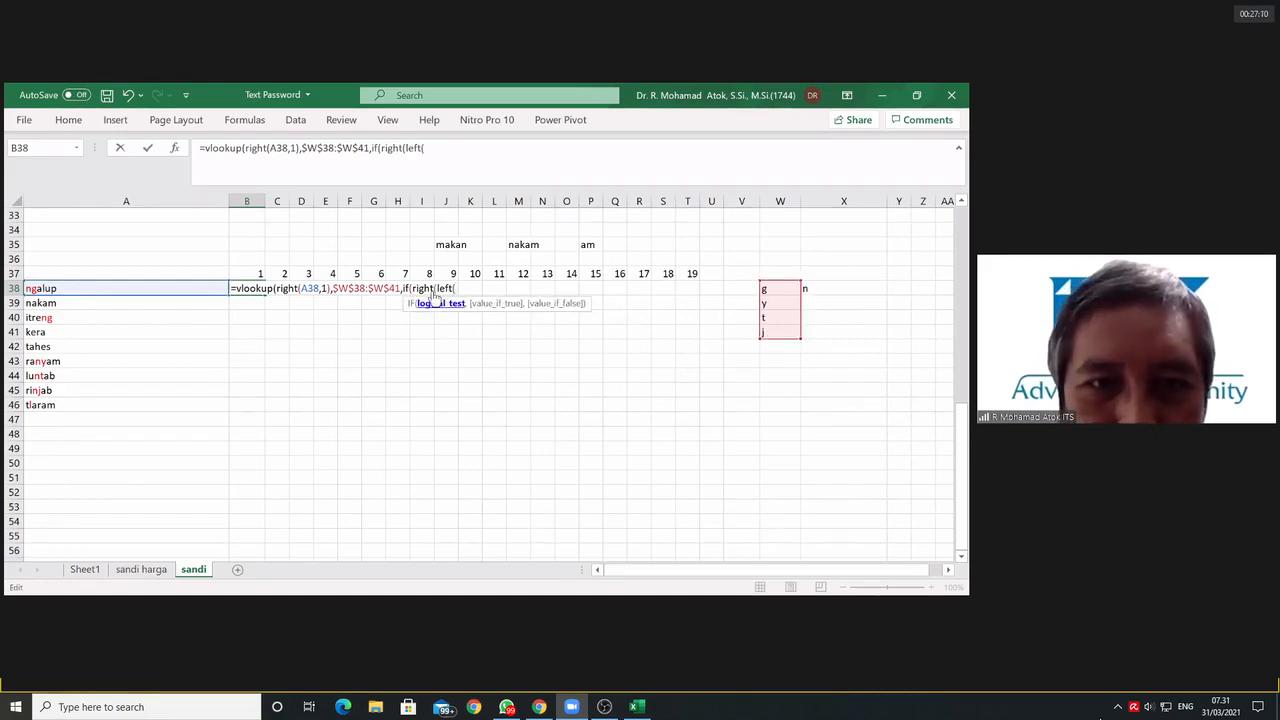
pyautogui.press('BackSpace')
pyautogui.press('BackSpace')
pyautogui.press('BackSpace')
pyautogui.press('BackSpace')
pyautogui.press('BackSpace')
pyautogui.write('left')
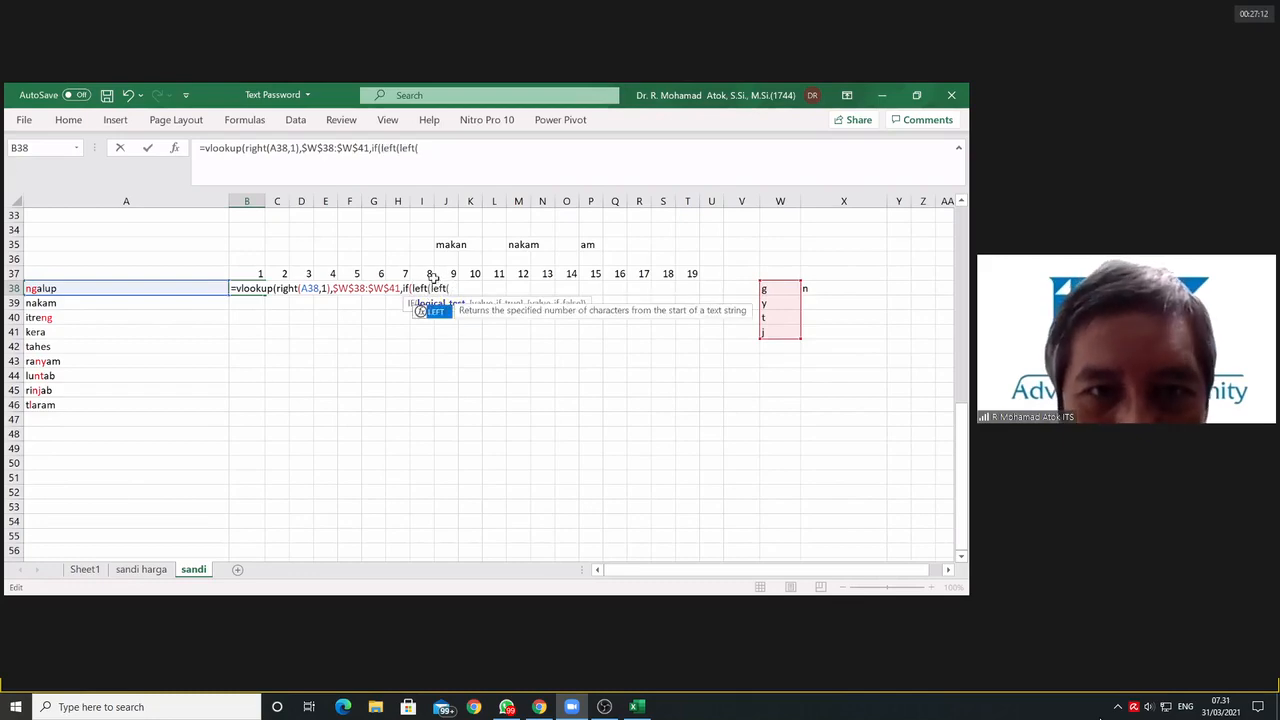
pyautogui.moveTo(447, 288); pyautogui.dragTo(449, 289)
pyautogui.write('right')
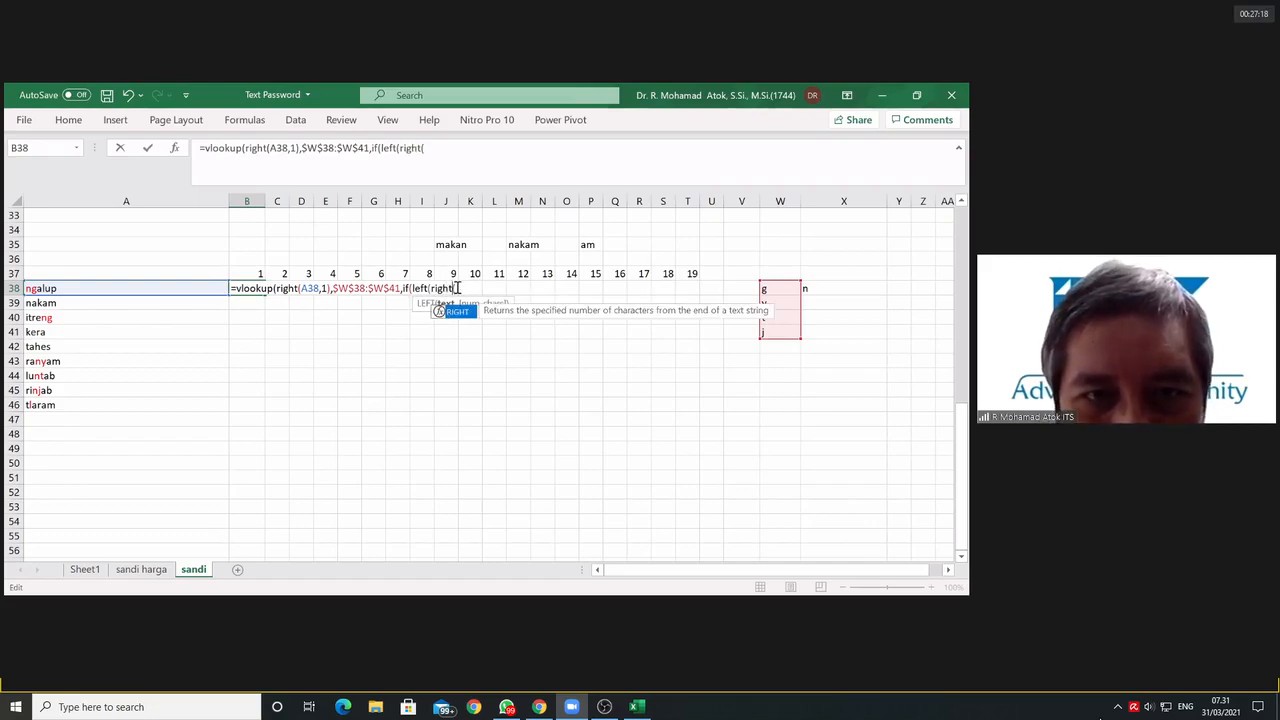
pyautogui.click(457, 289)
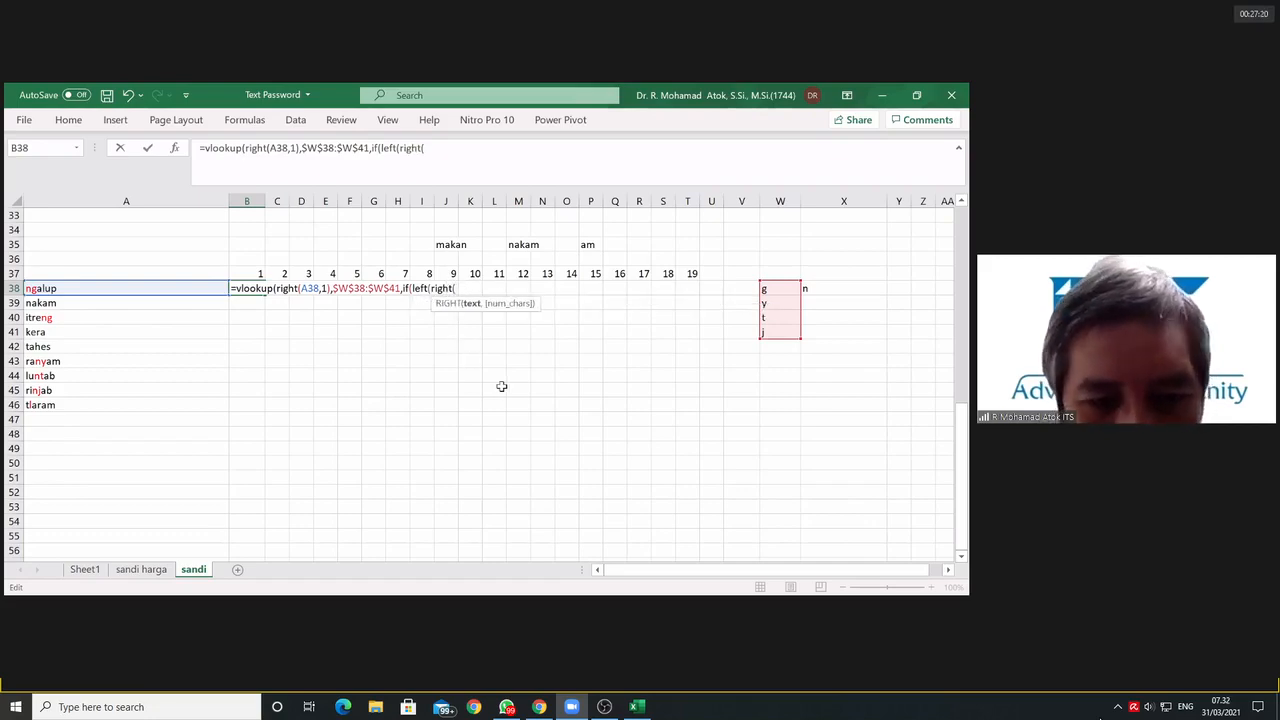
# Step: Complete the IF's logical test in B38 as LEFT(RIGHT(A38,2),1)="n"
pyautogui.click(50, 288)
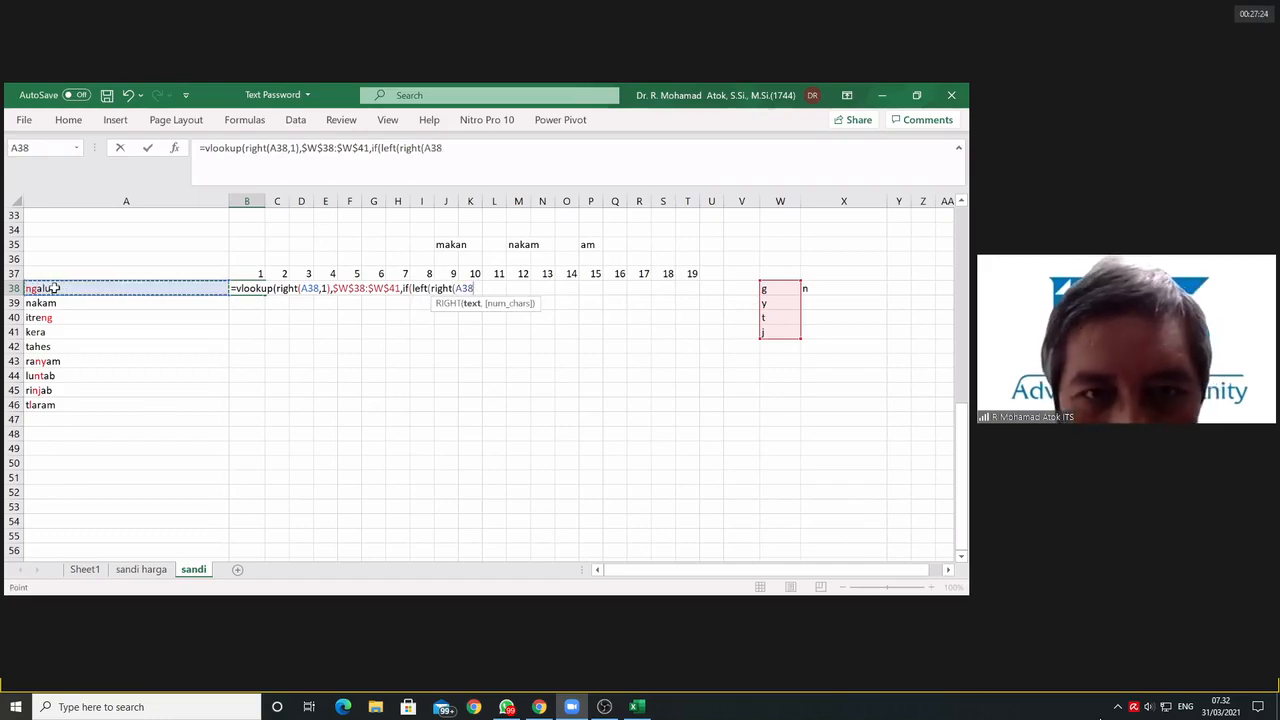
pyautogui.write(',2')
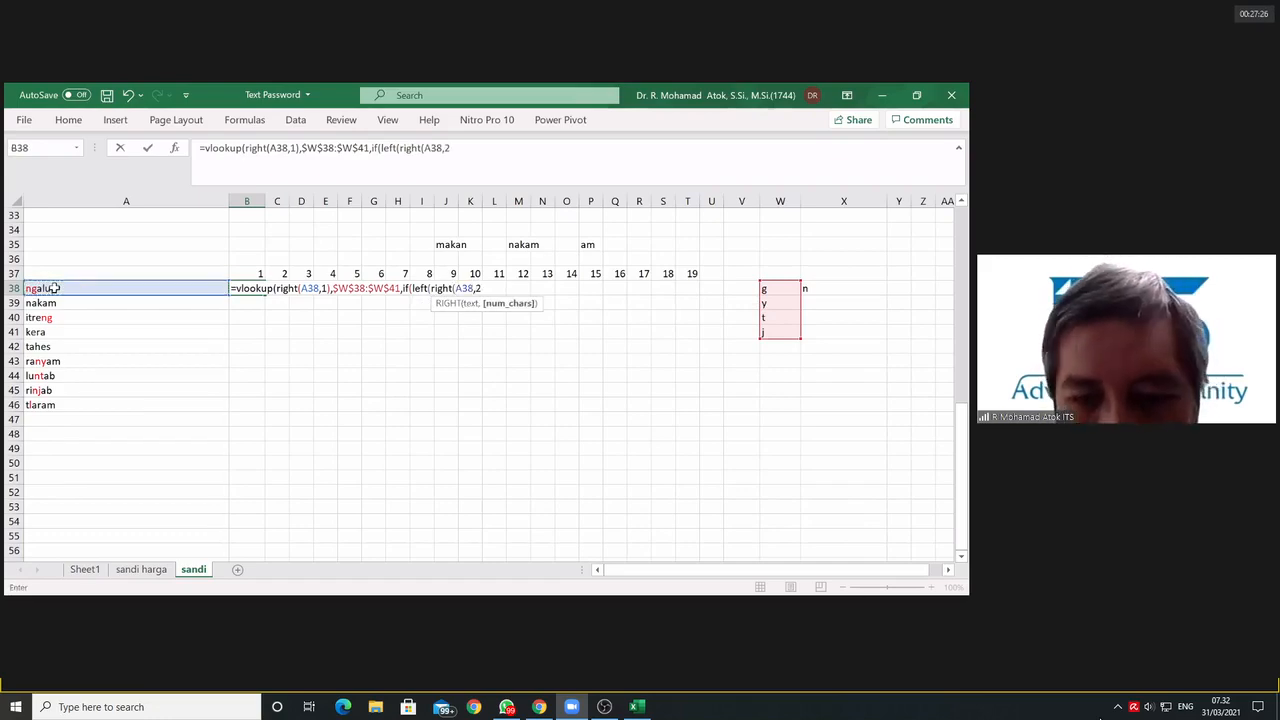
pyautogui.write('),1)')
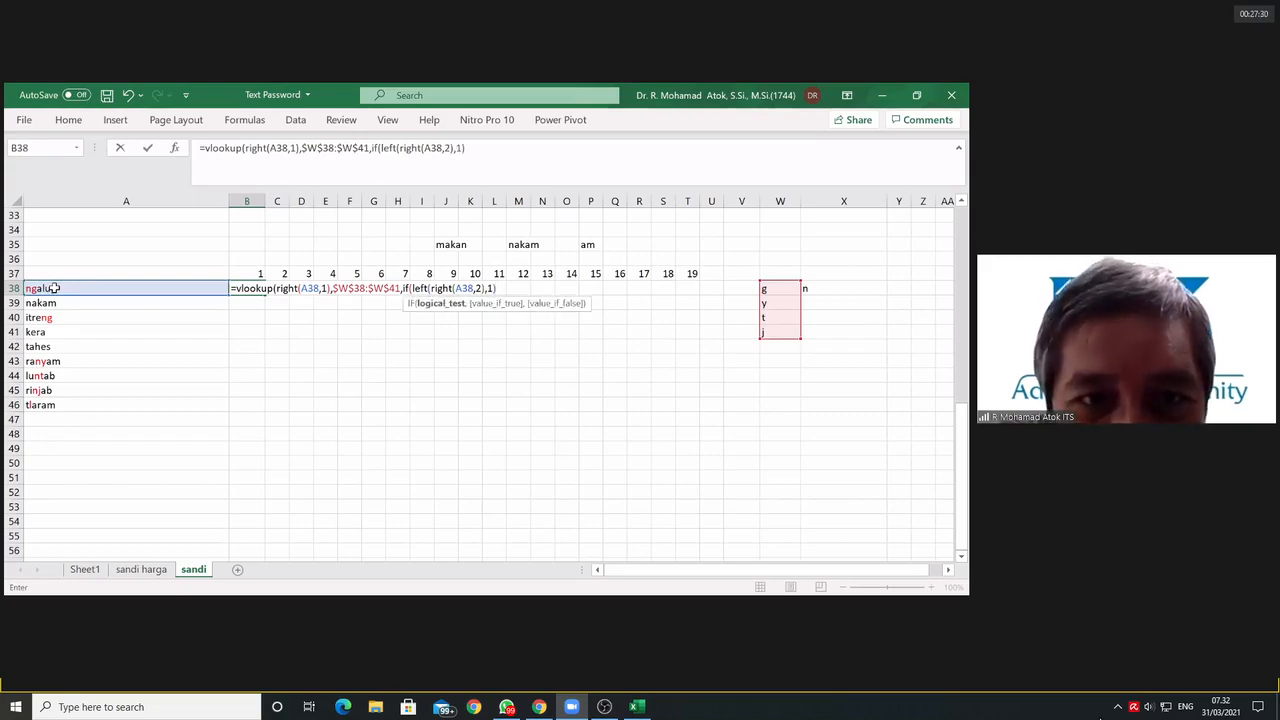
pyautogui.write('="')
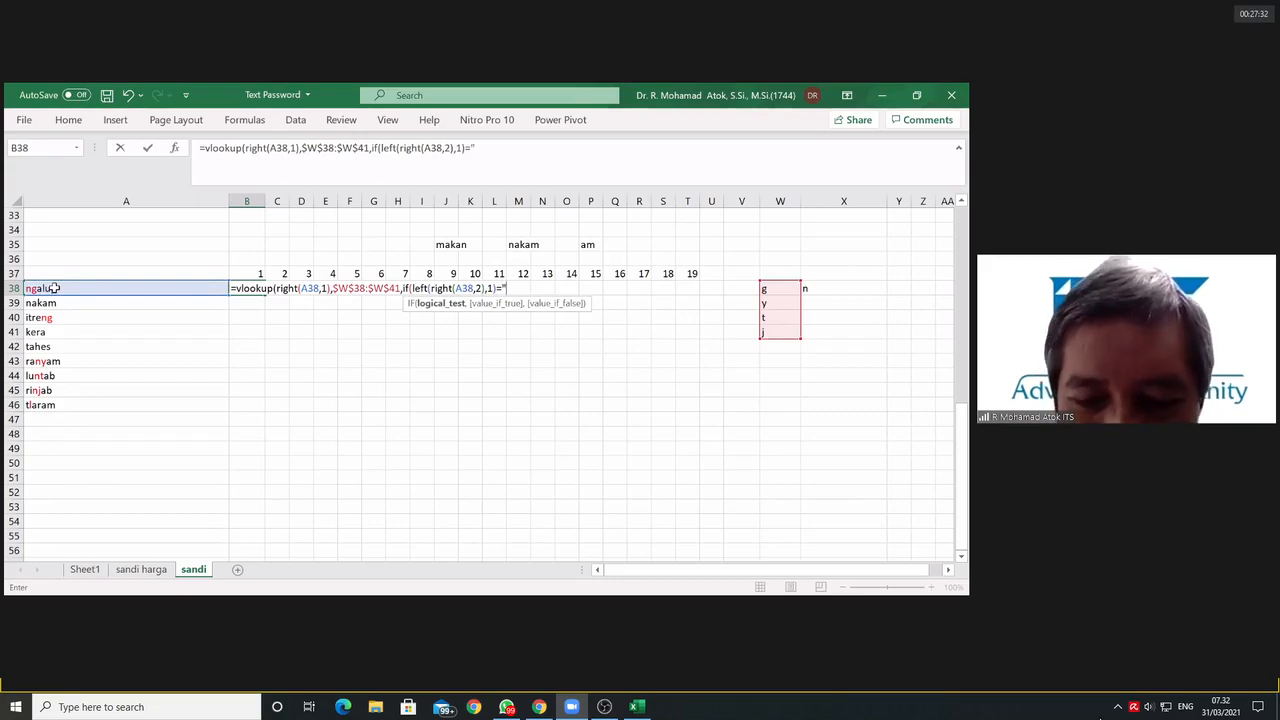
pyautogui.write('n"')
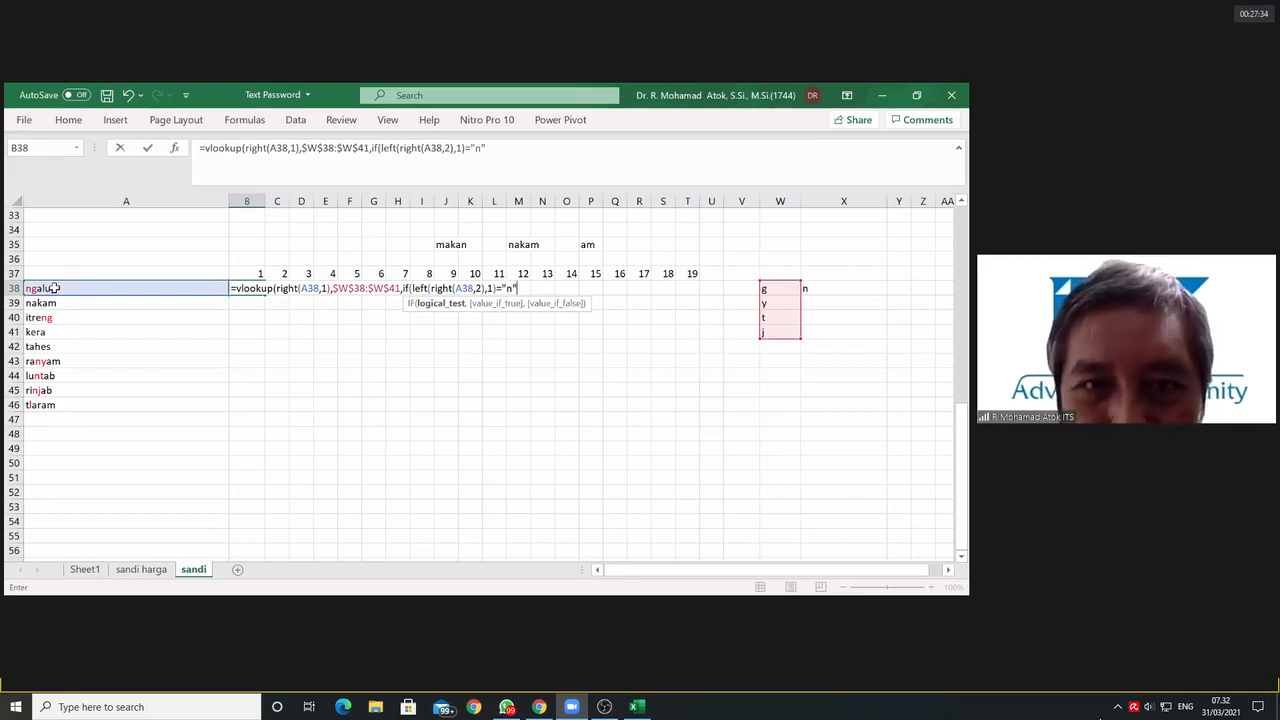
pyautogui.write(',')
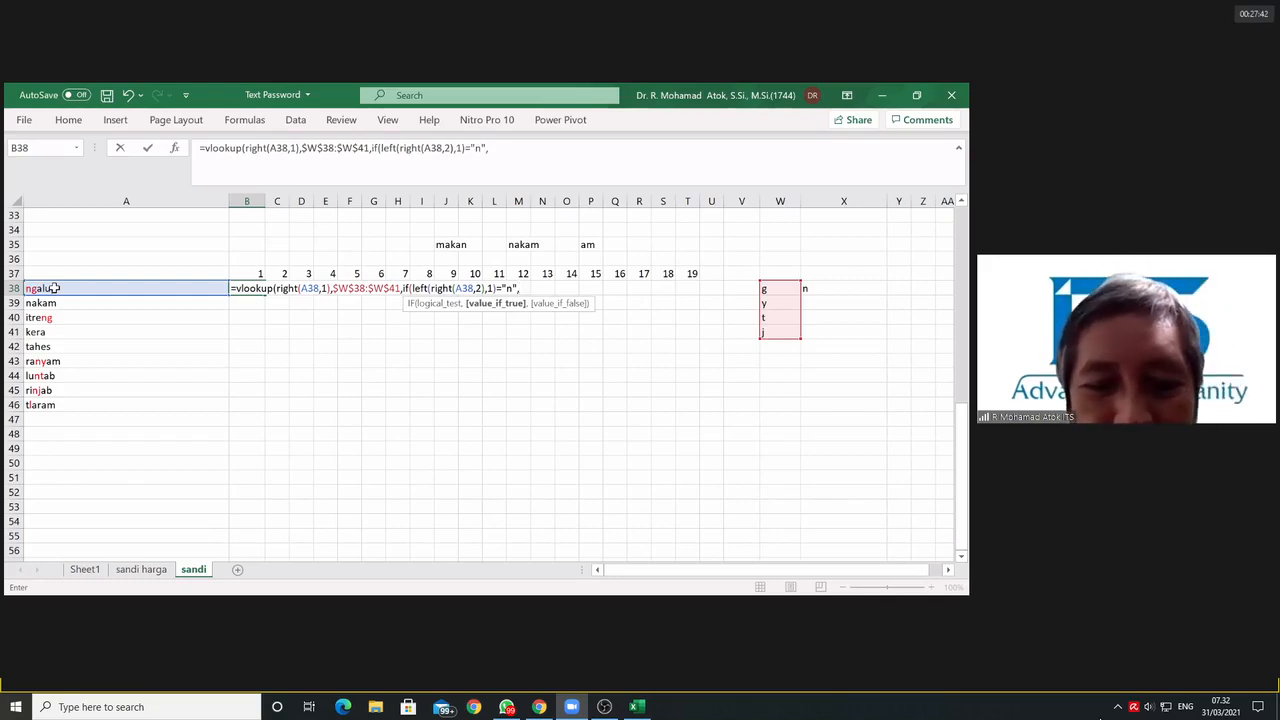
# Step: Enter RIGHT(A38,2) as the IF's value if true
pyautogui.write('right(')
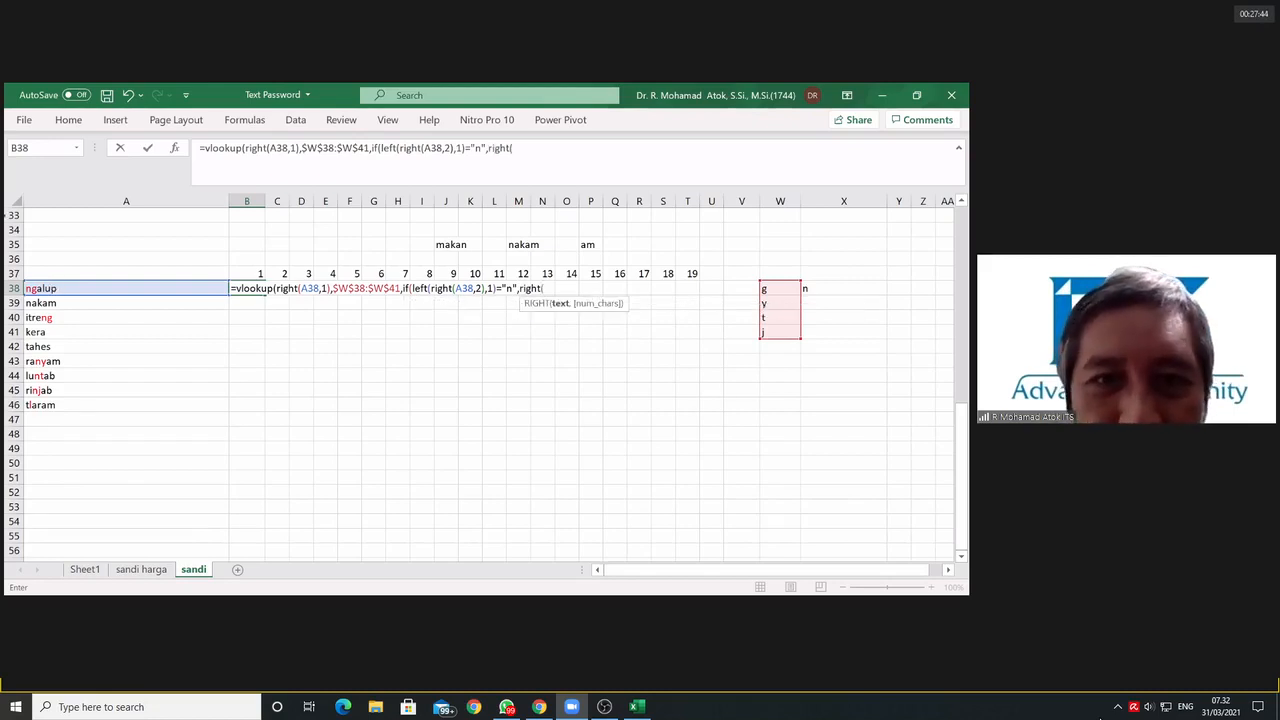
pyautogui.click(92, 288)
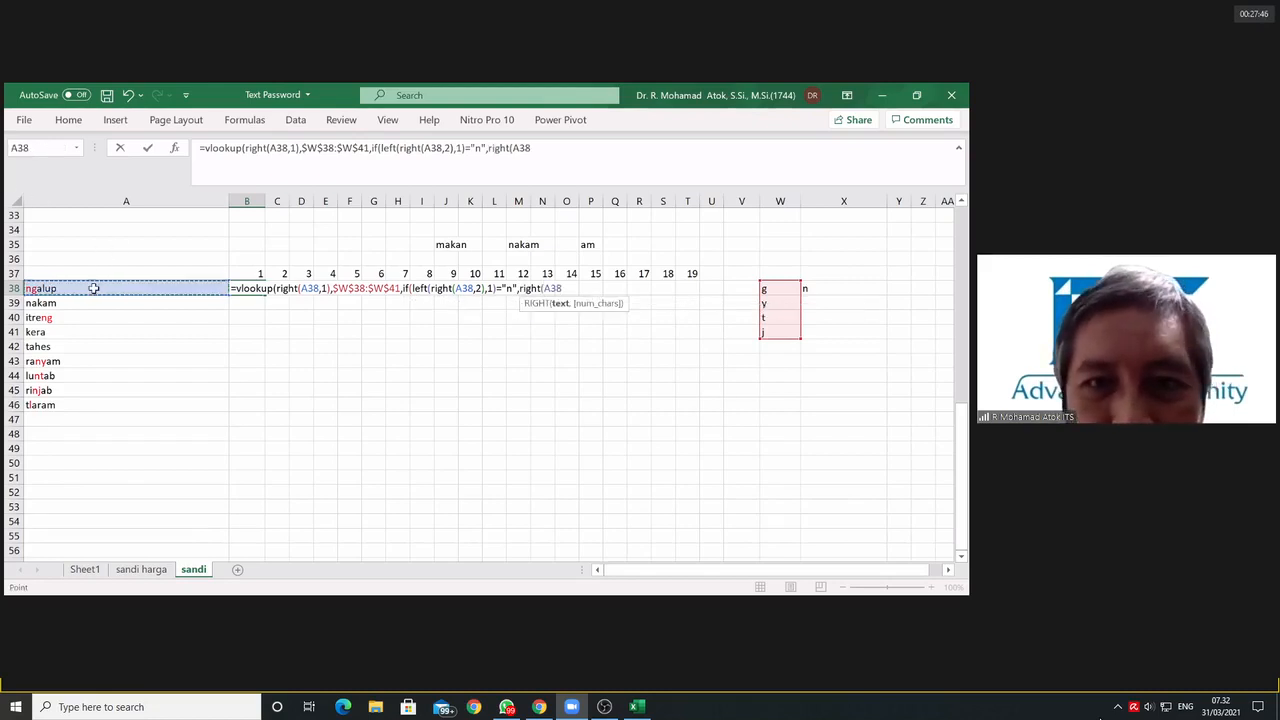
pyautogui.write(',2')
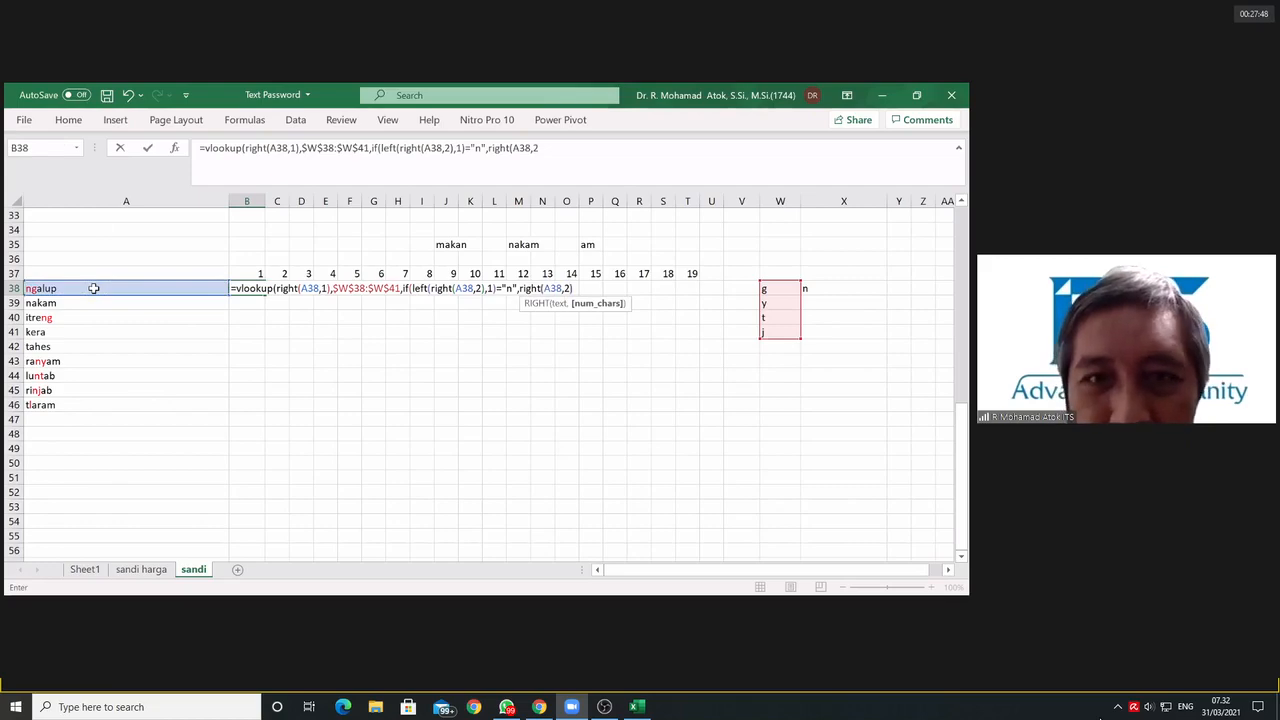
pyautogui.write(')')
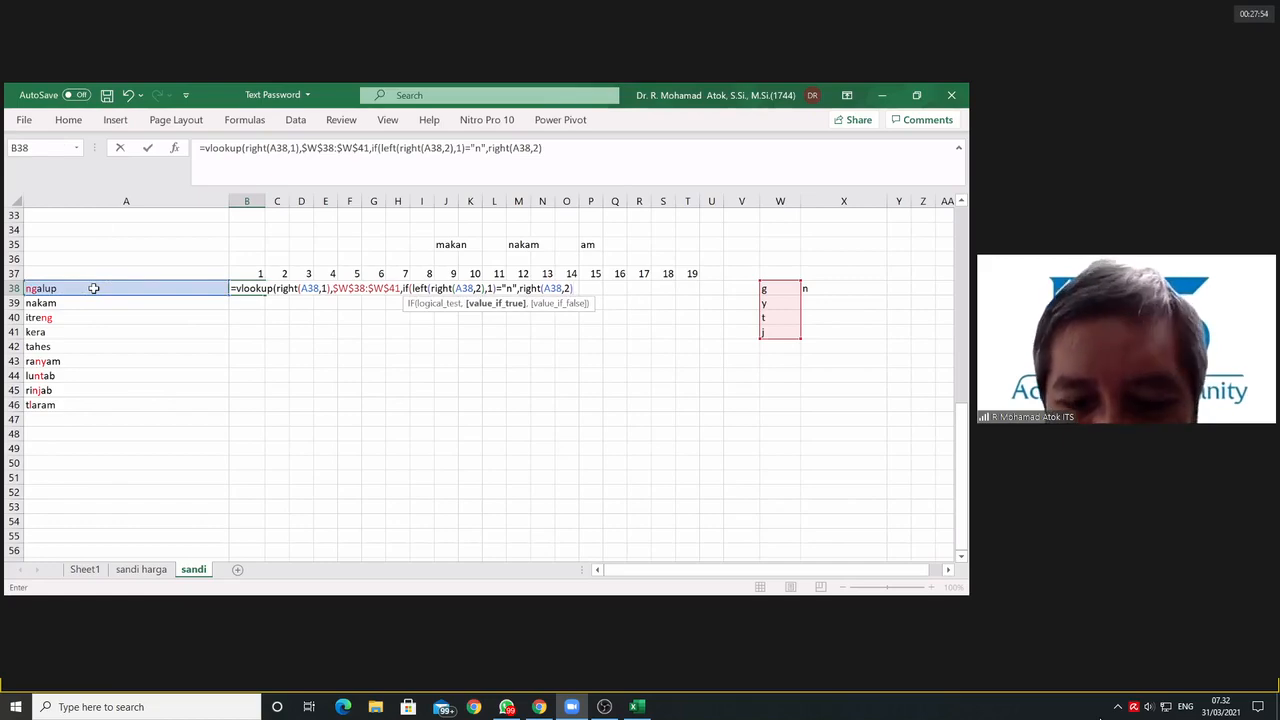
pyautogui.write(',')
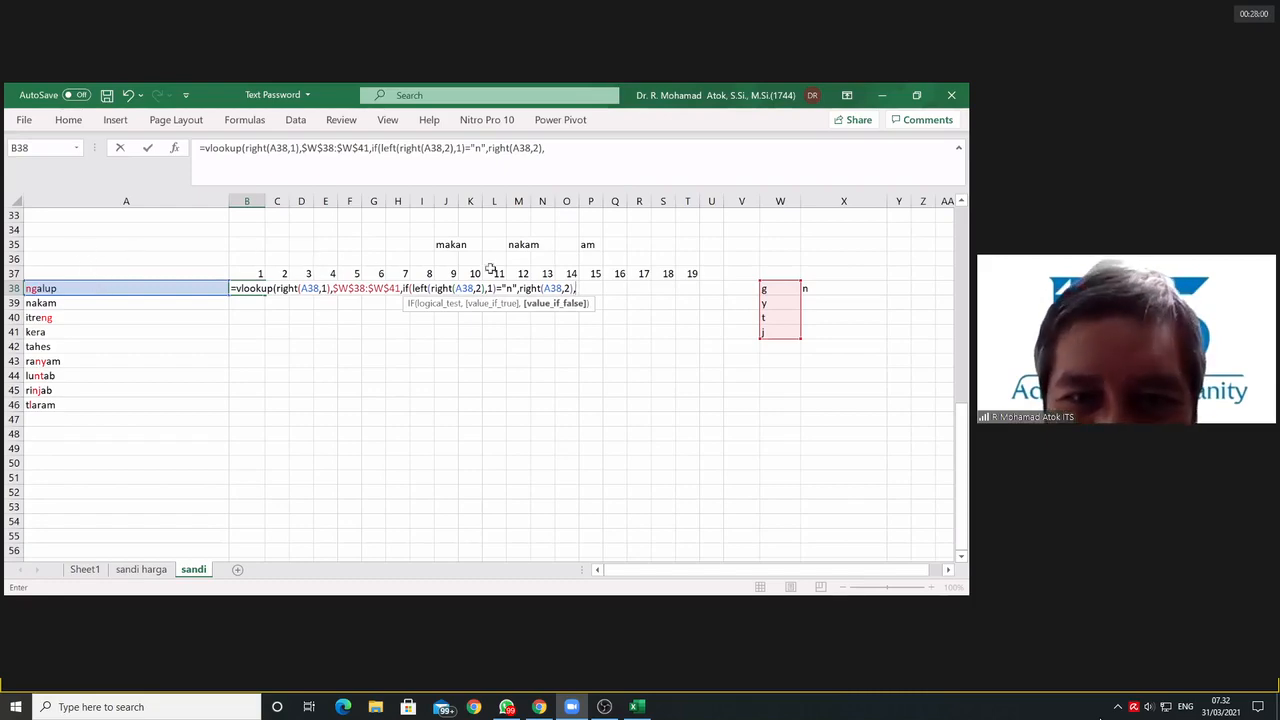
# Step: Copy the RIGHT(A38,2) expression into the IF's value if false, set its character count to 1, and close the IF
pyautogui.moveTo(519, 289); pyautogui.dragTo(572, 289)
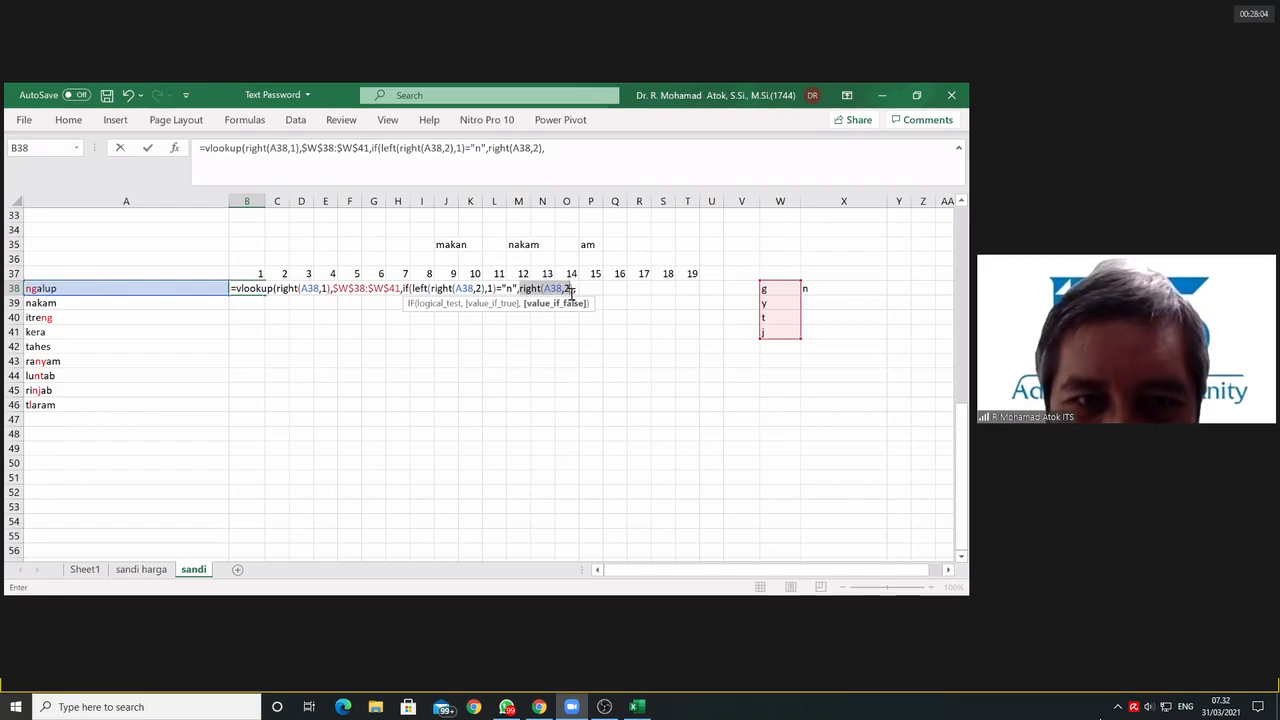
pyautogui.click(575, 289)
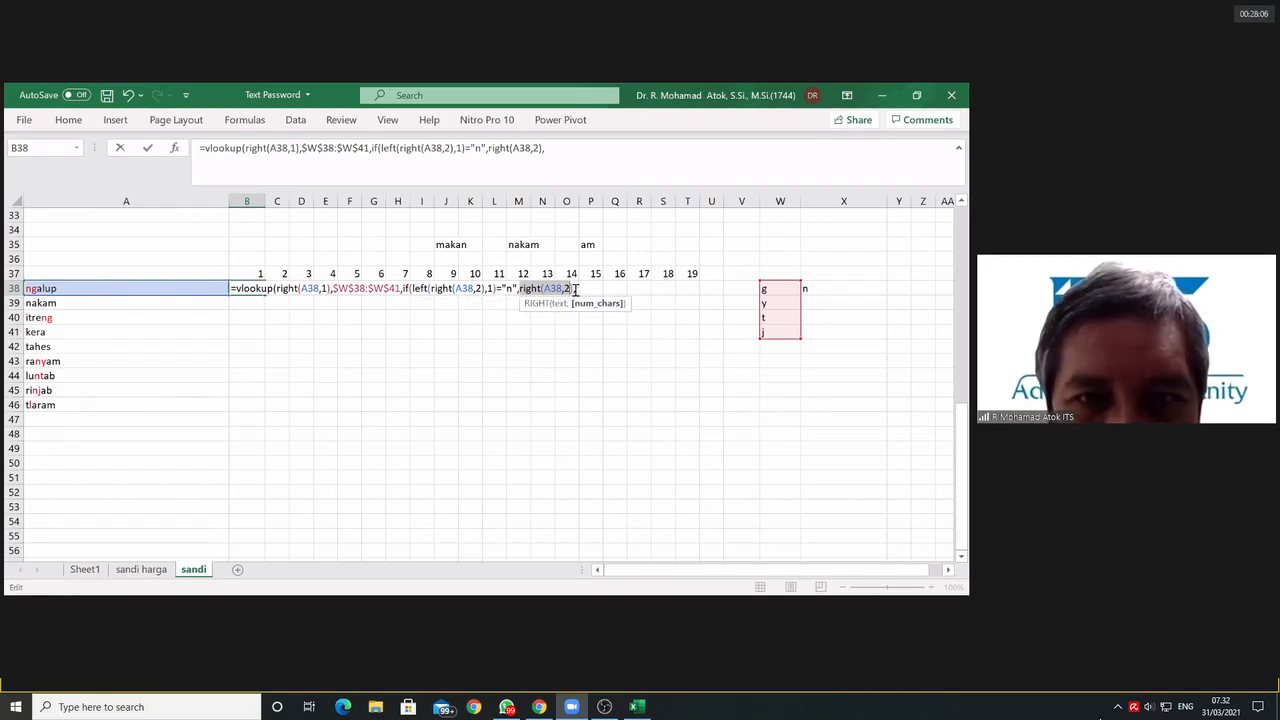
pyautogui.click(575, 289)
pyautogui.moveTo(575, 289); pyautogui.dragTo(518, 289)
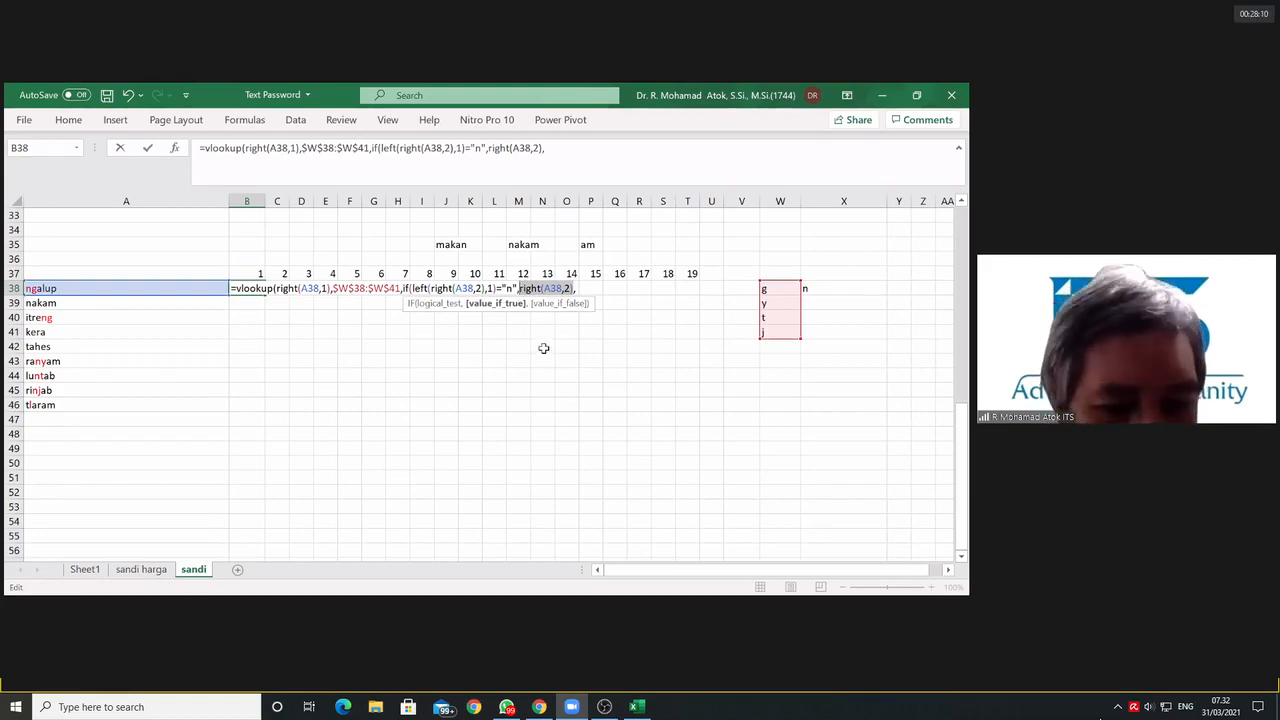
pyautogui.click(576, 289)
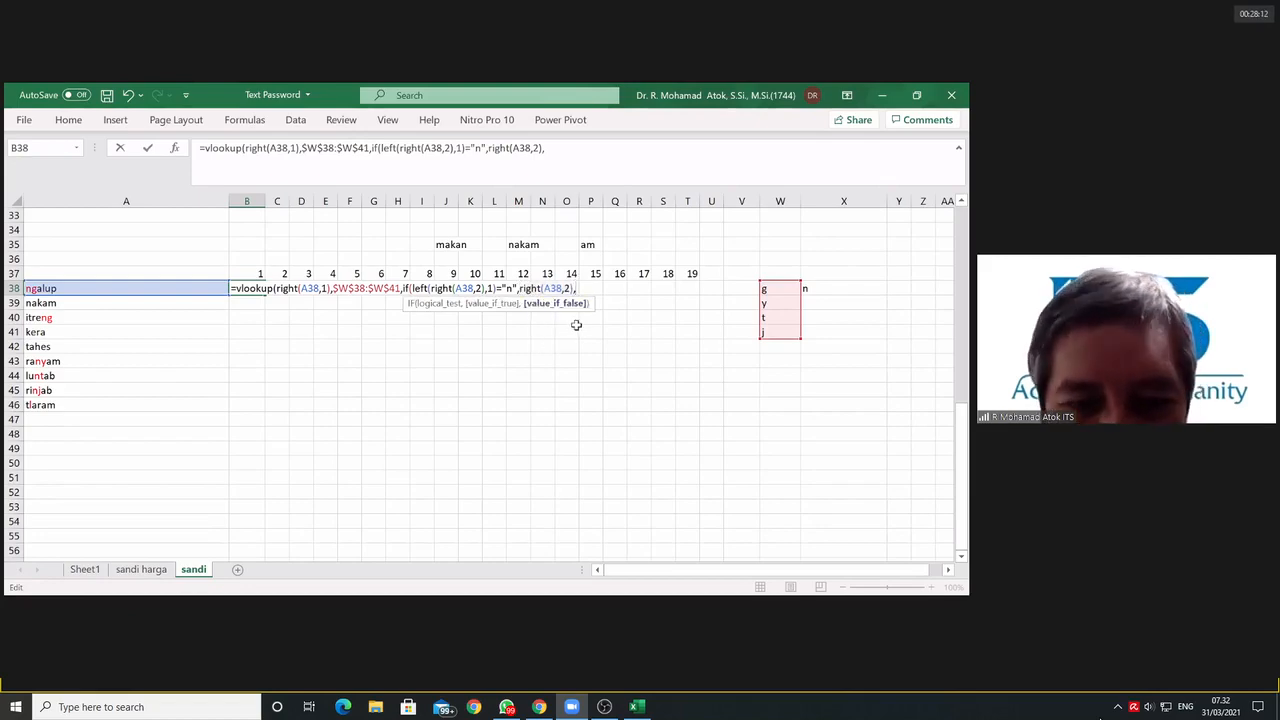
pyautogui.hotkey('ctrl', 'v')
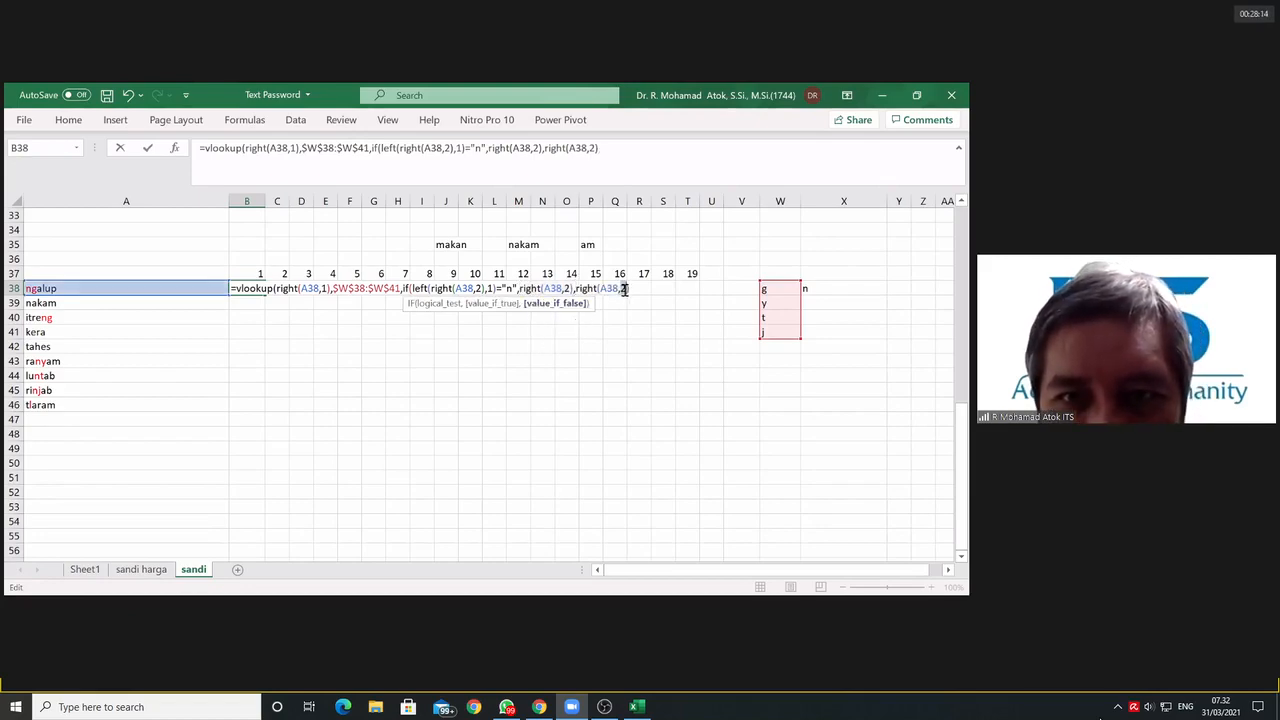
pyautogui.press('BackSpace')
pyautogui.write('1')
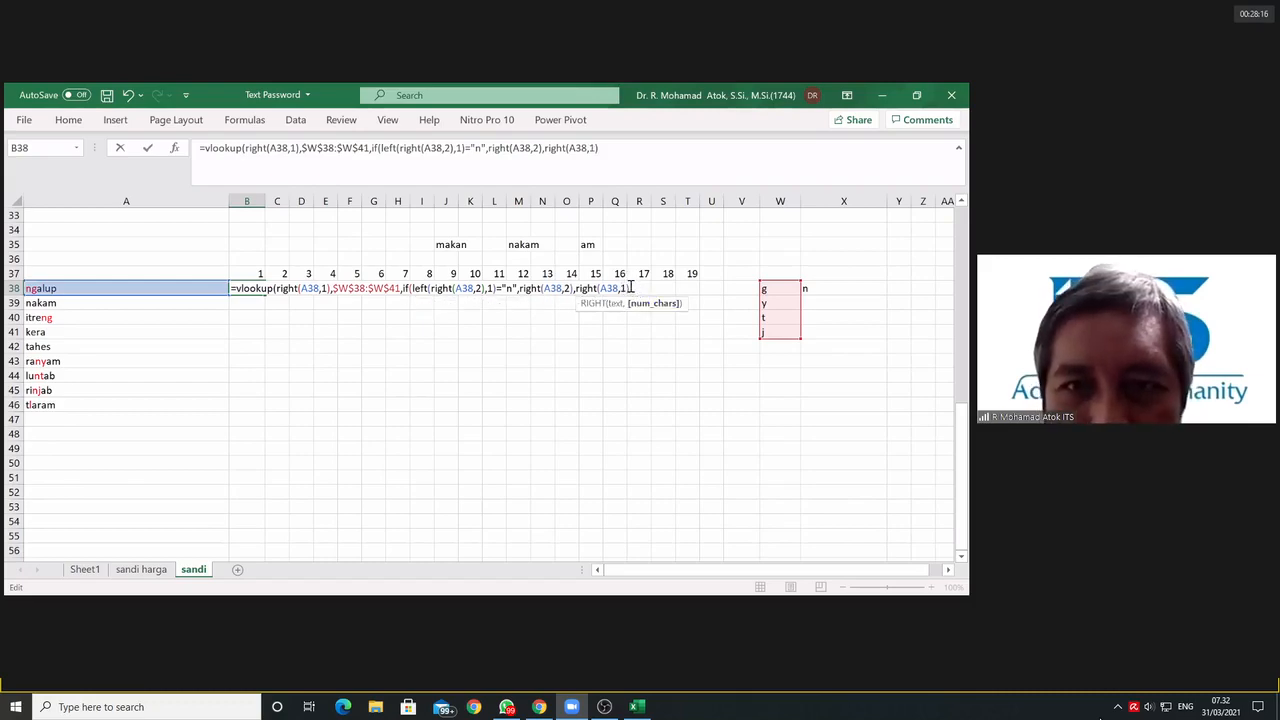
pyautogui.press('Right')
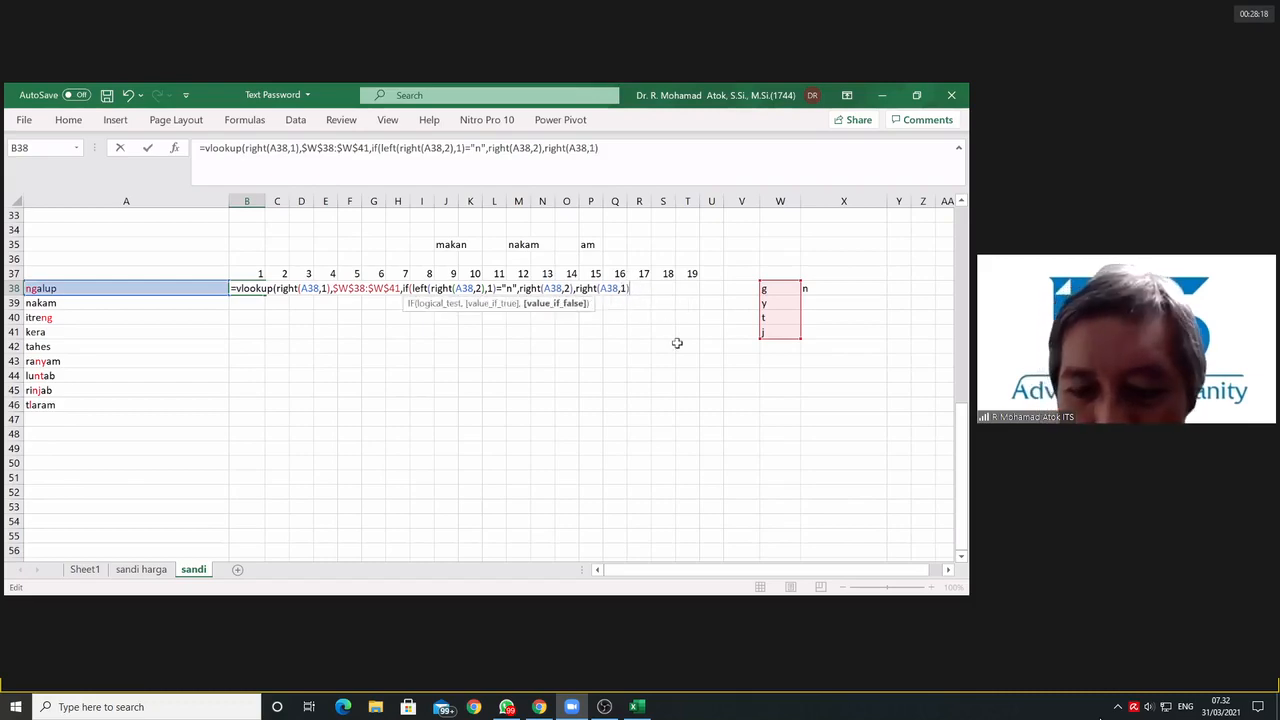
pyautogui.write('))')
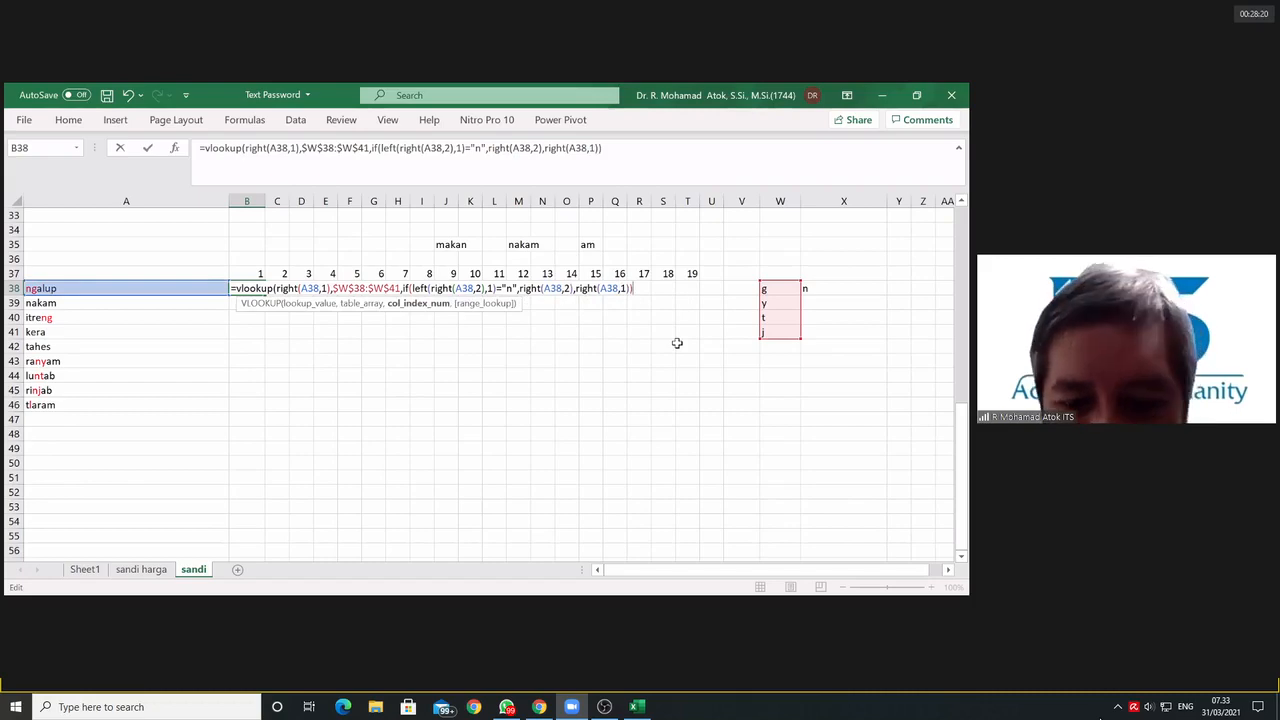
pyautogui.write(',')
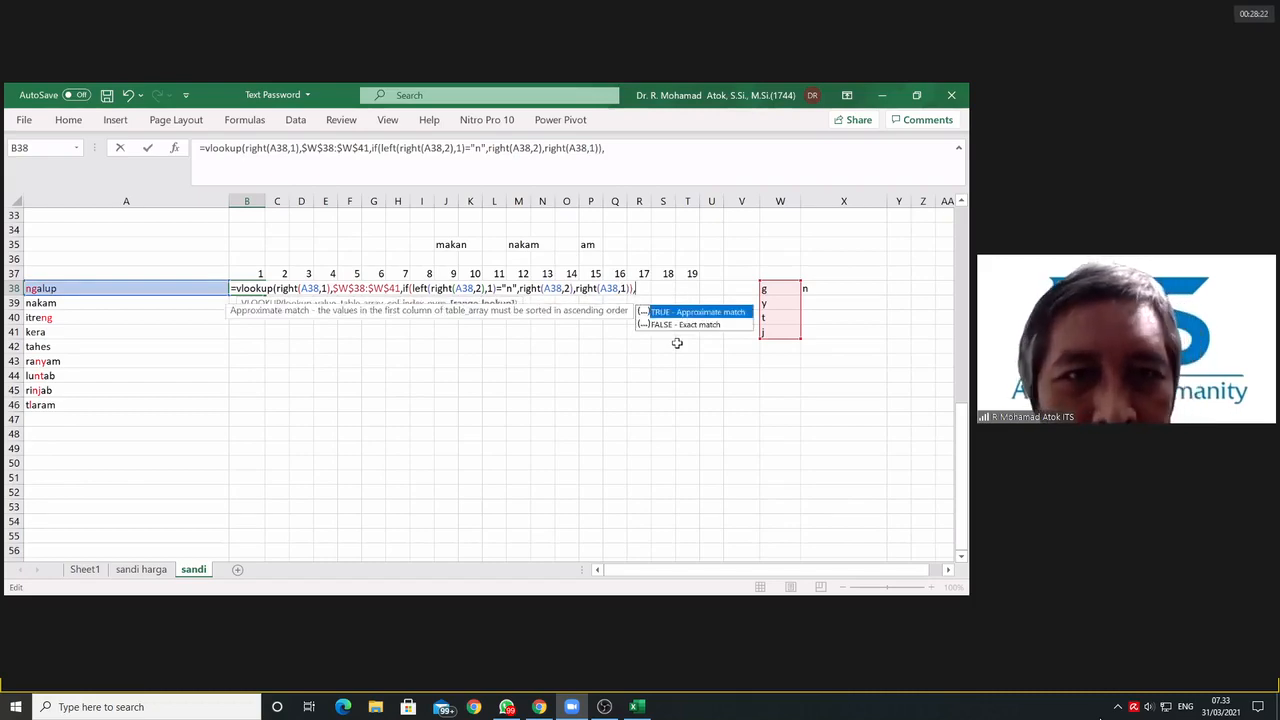
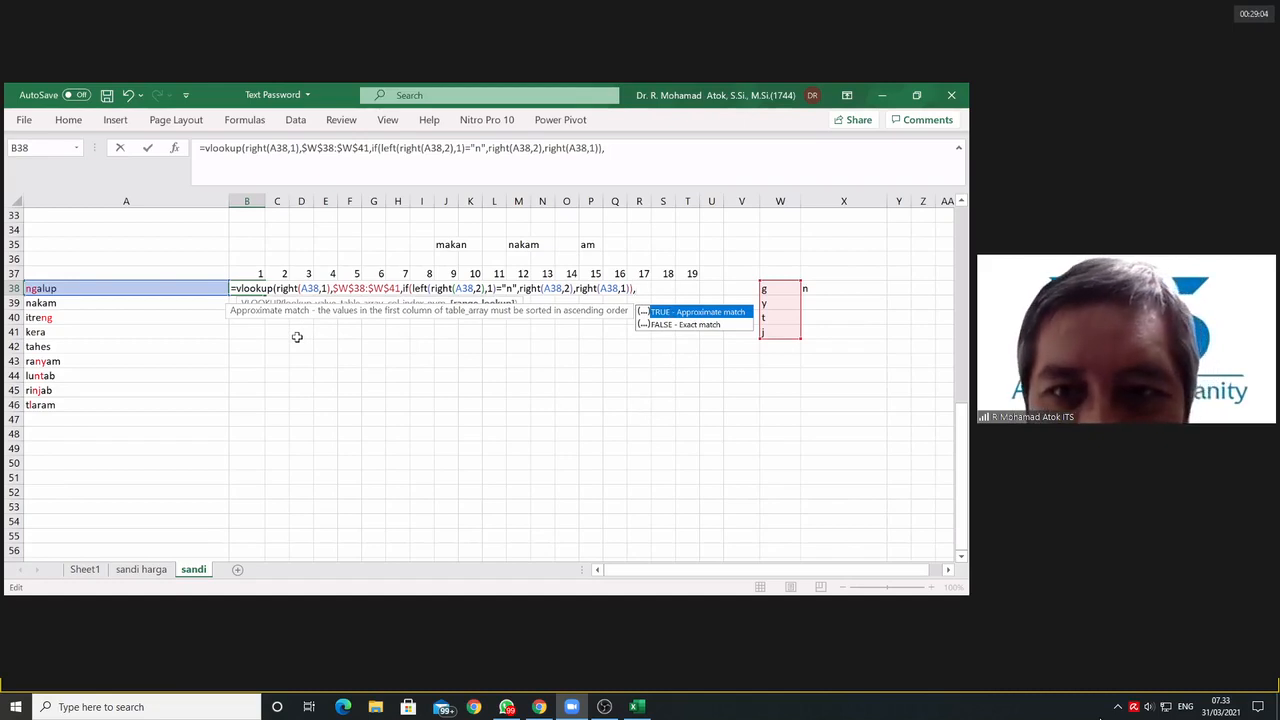
# Step: Insert column index 1 and FALSE as the VLOOKUP's last arguments before the nested IF, and close the VLOOKUP
pyautogui.click(404, 288)
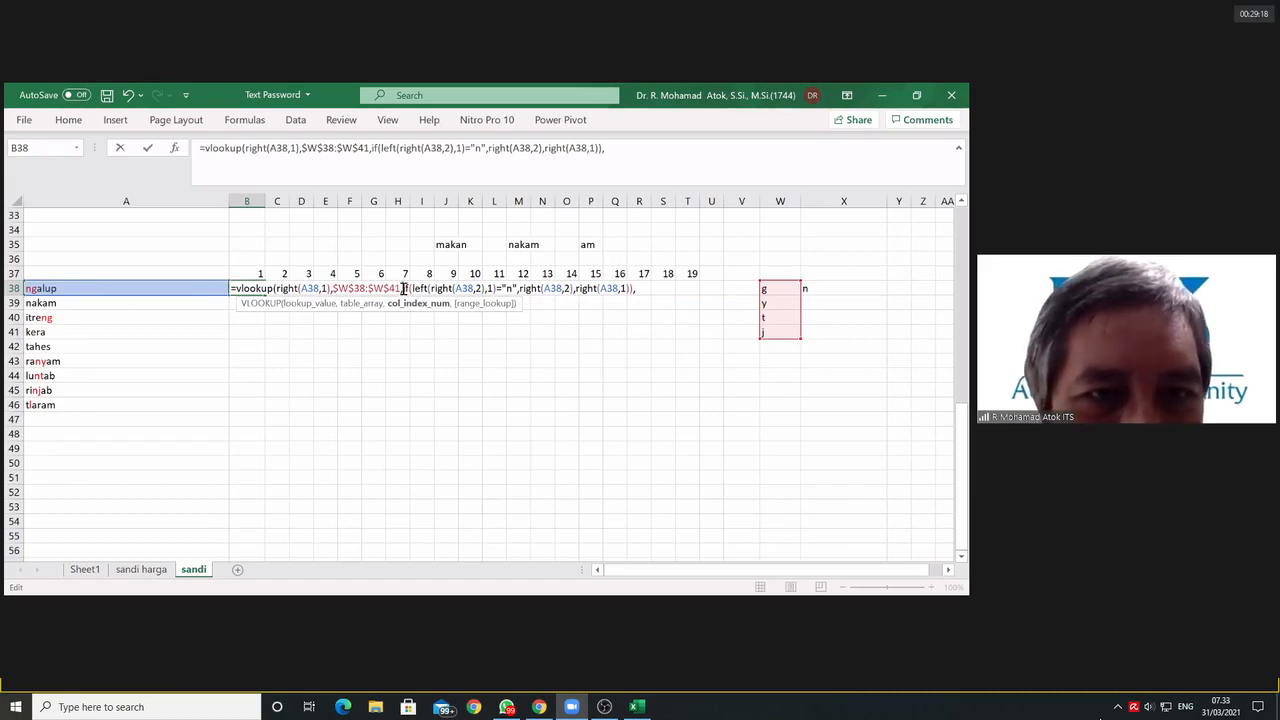
pyautogui.moveTo(403, 288); pyautogui.dragTo(562, 289)
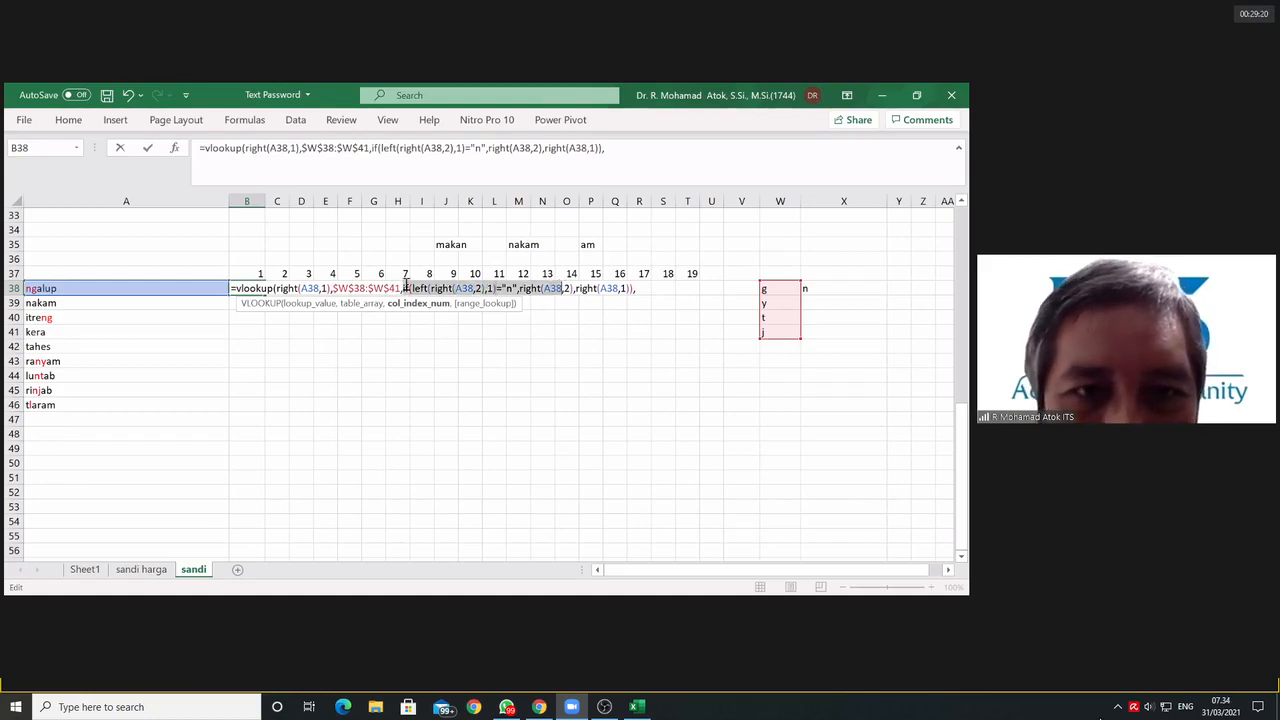
pyautogui.click(402, 288)
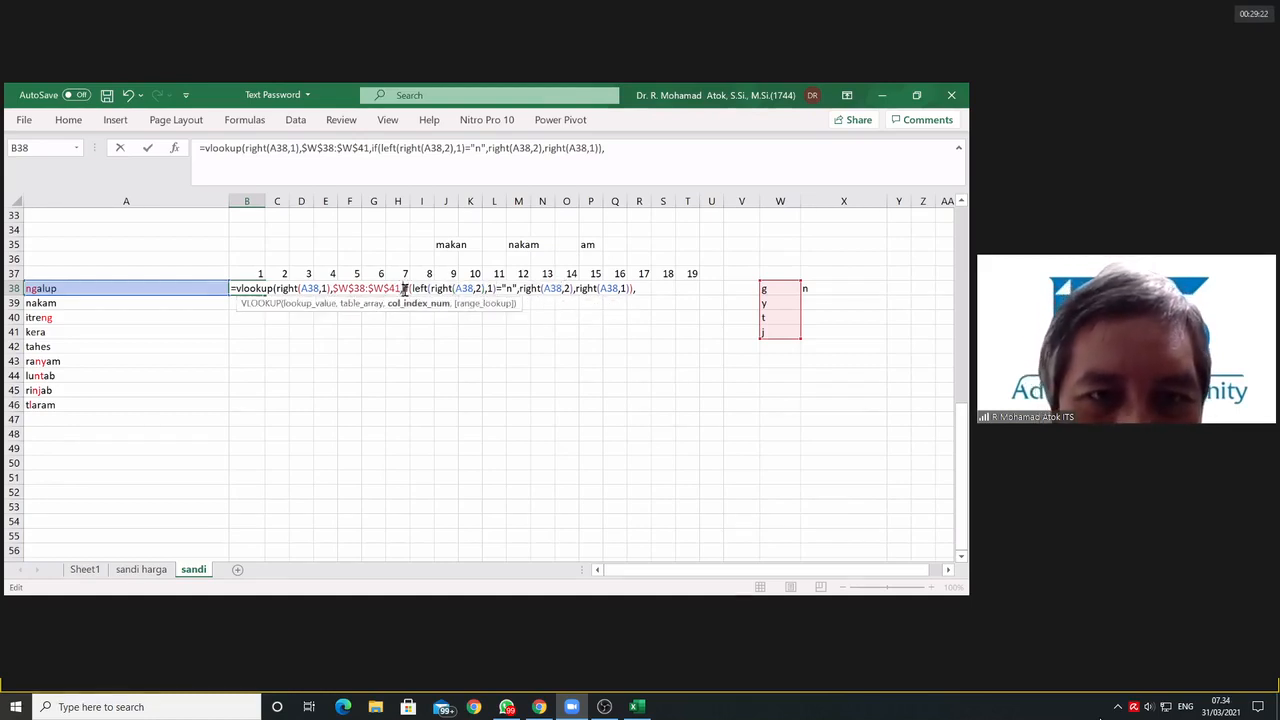
pyautogui.write('1')
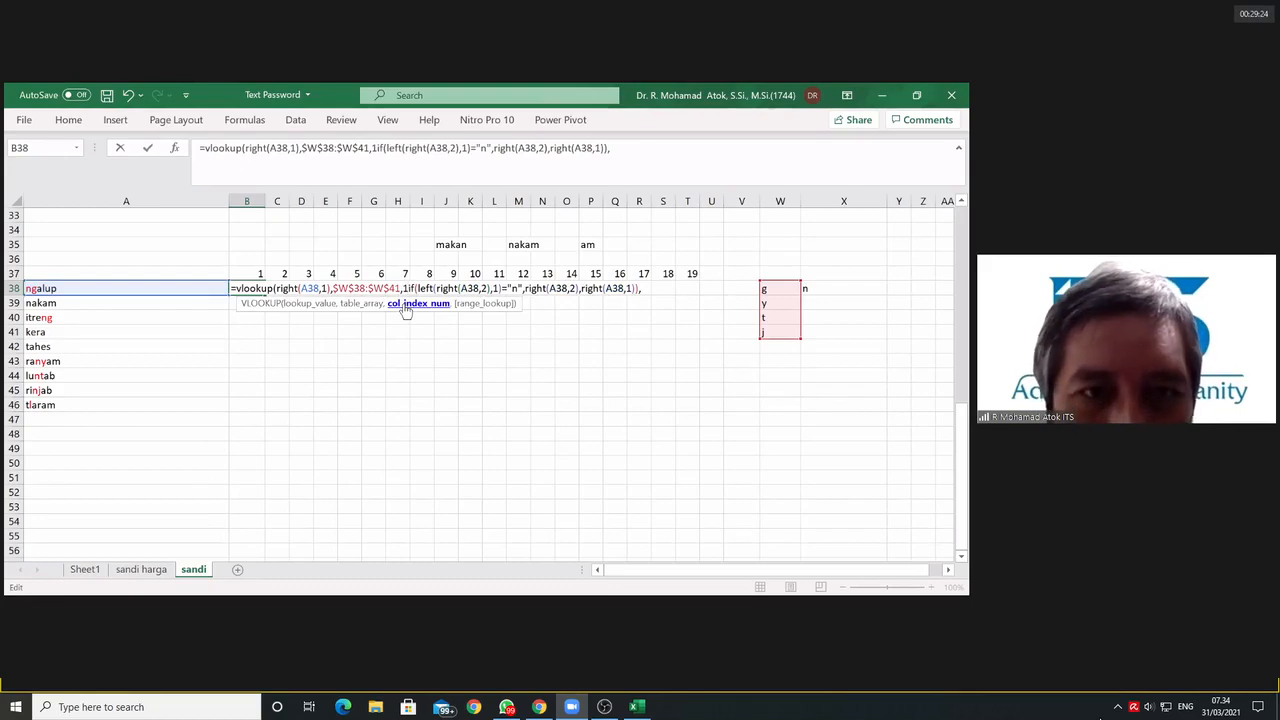
pyautogui.write(',')
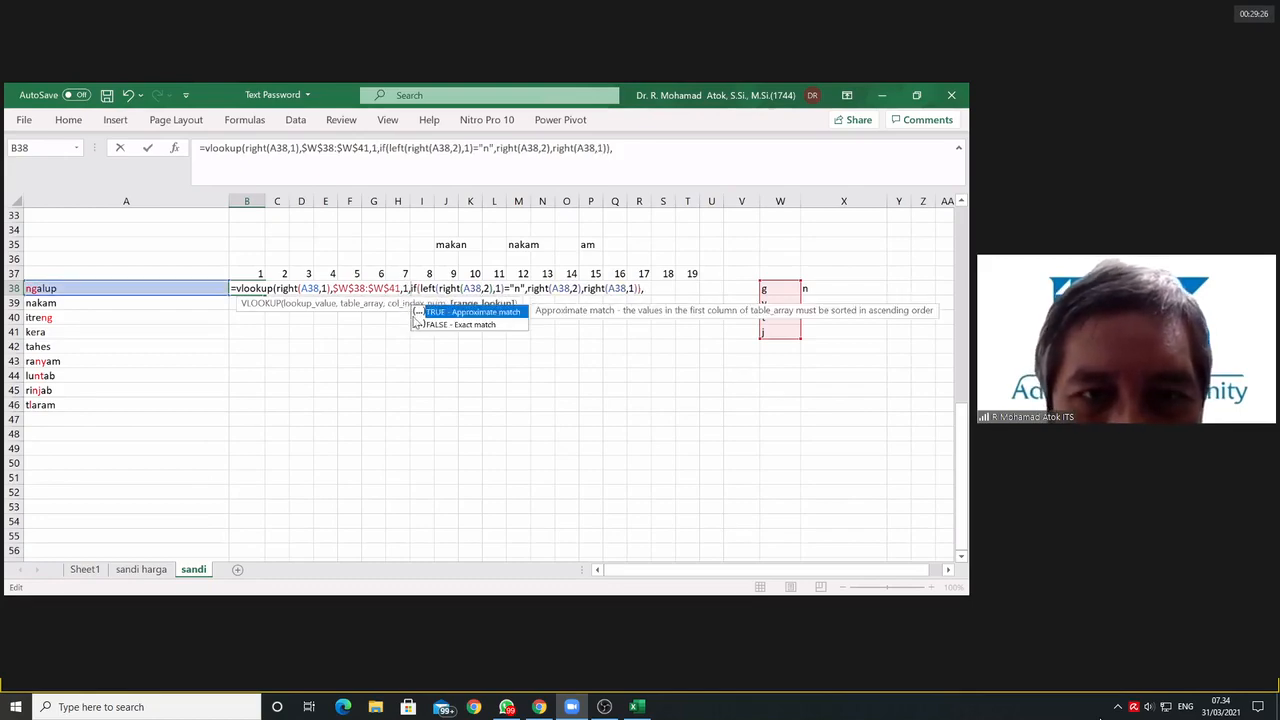
pyautogui.write('false')
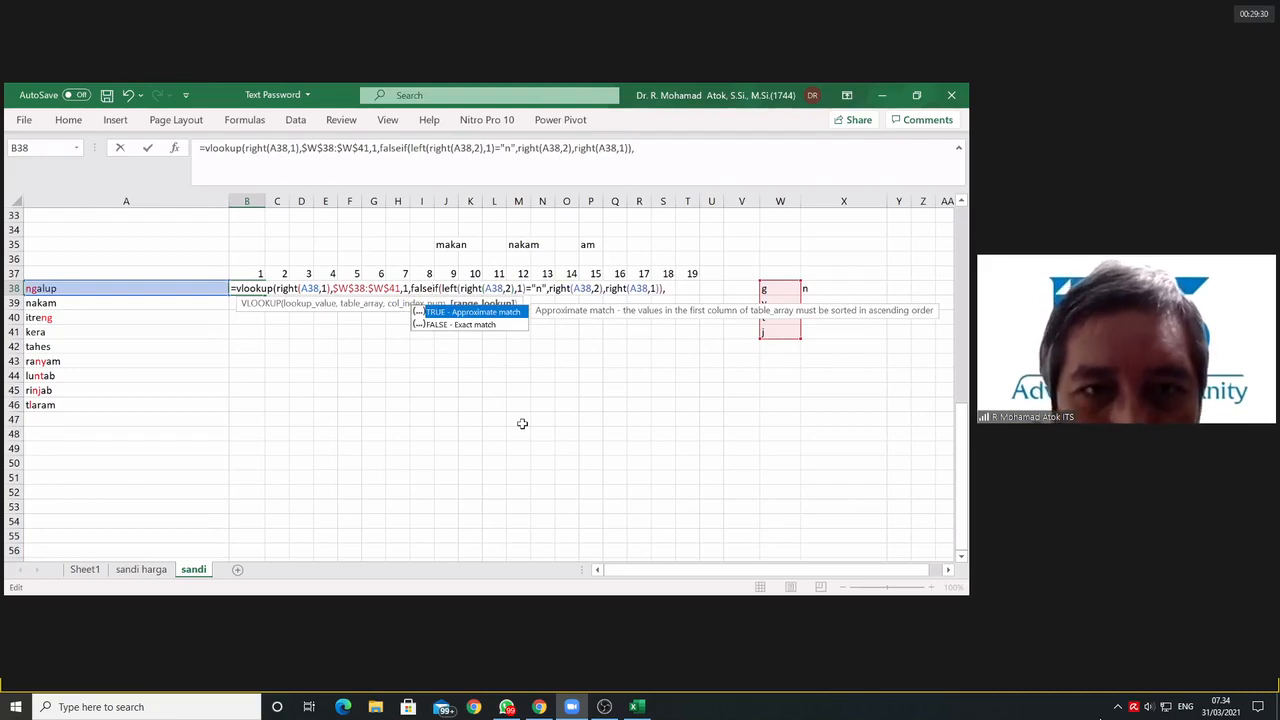
pyautogui.write(')')
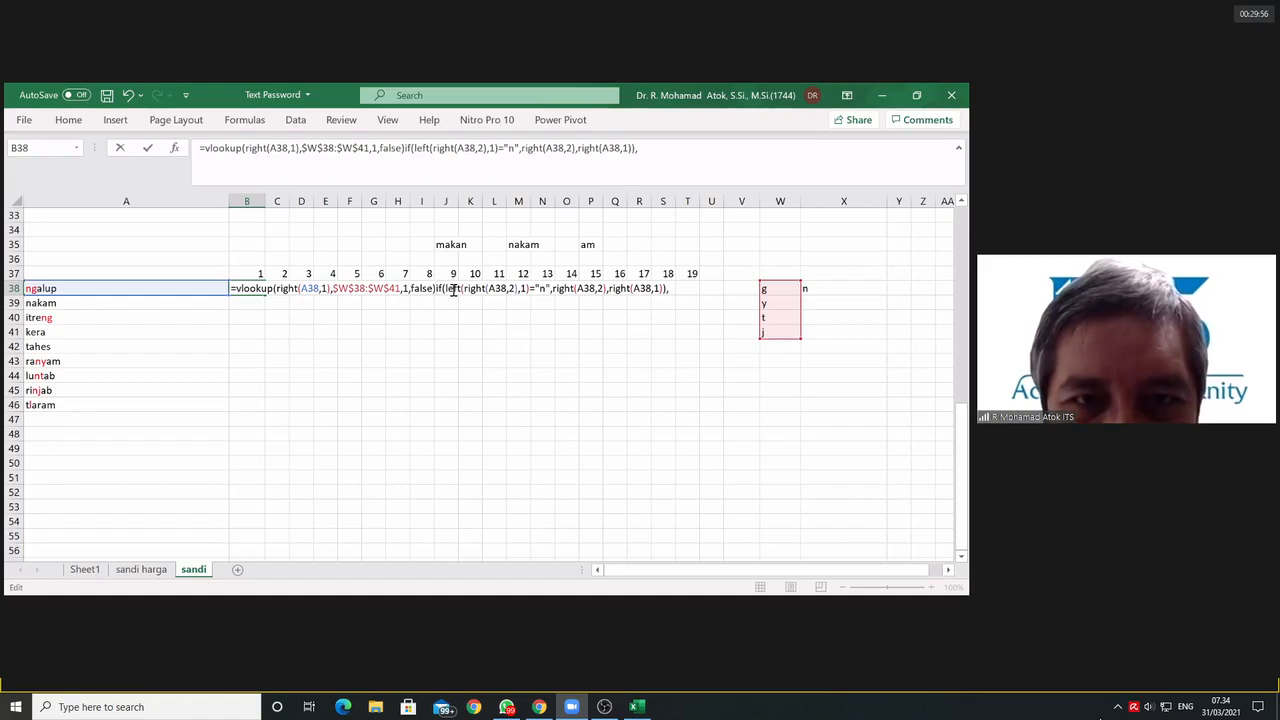
# Step: Compare the VLOOKUP result with RIGHT(A38,1) by adding =RIGHT(A38,1) directly after it
pyautogui.write('=')
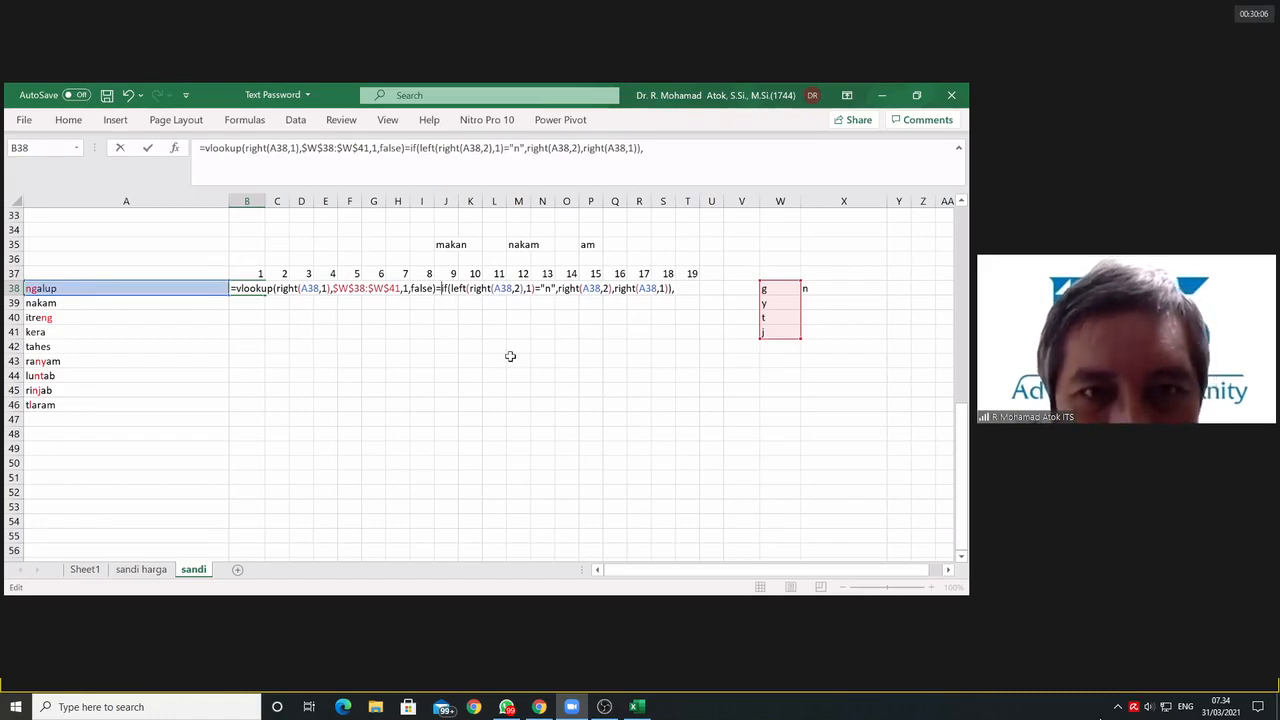
pyautogui.write('right(')
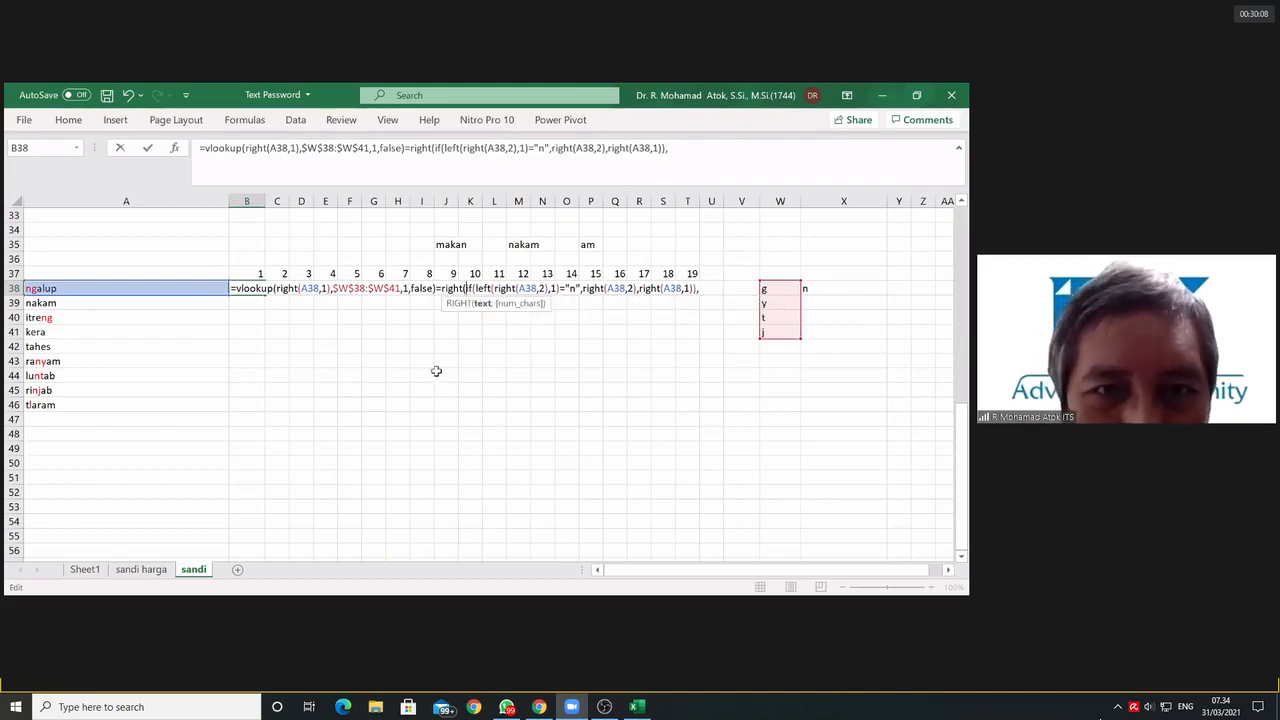
pyautogui.click(112, 288)
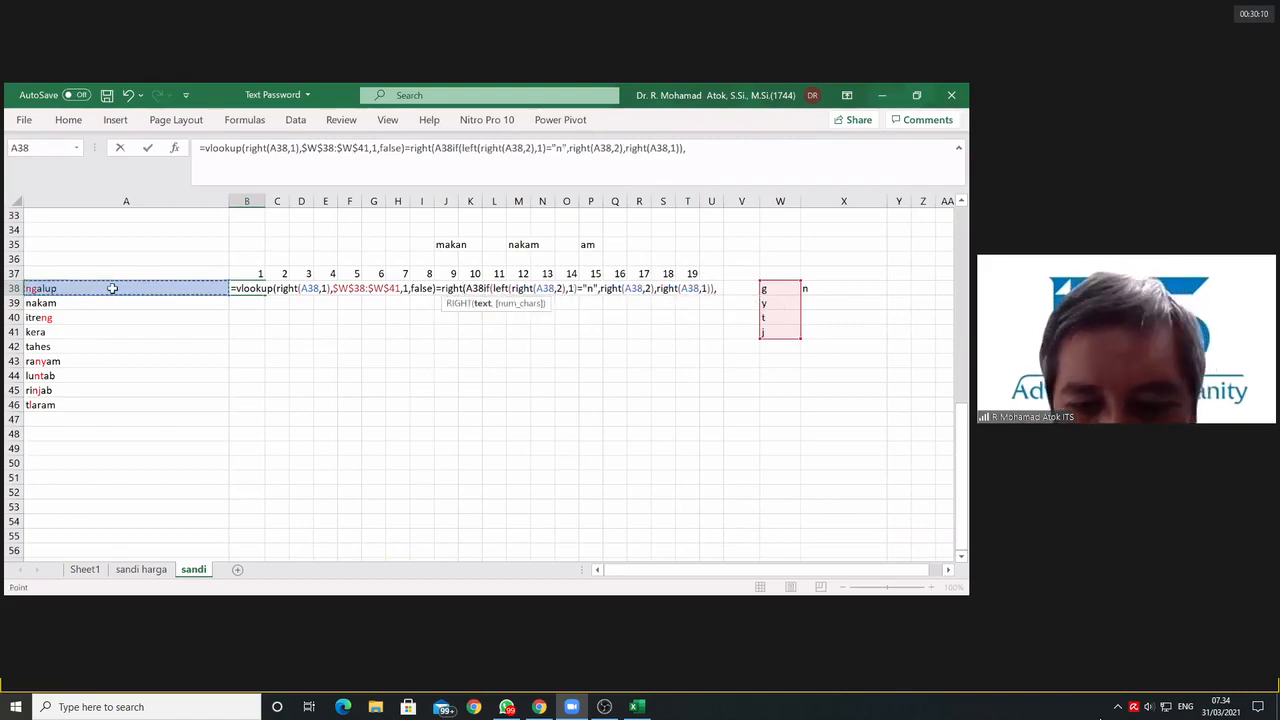
pyautogui.write(',1)')
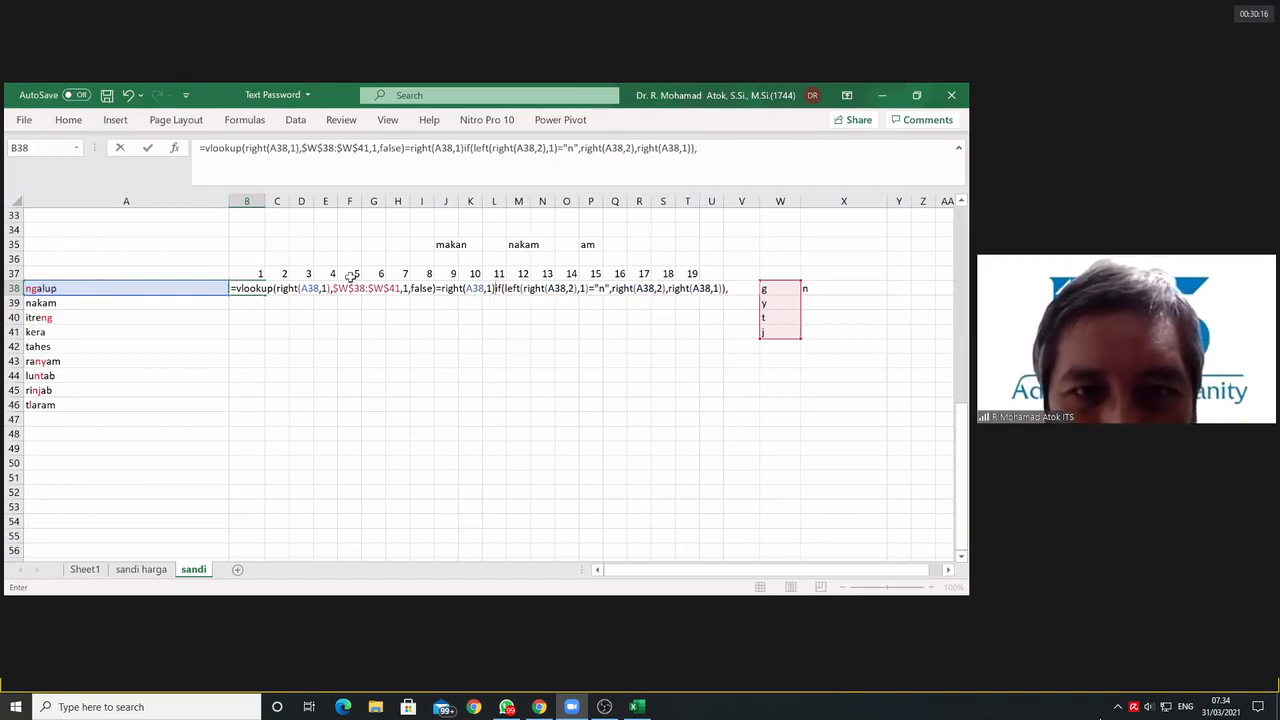
# Step: Separate the existing IF with a space and open an outer IF in front of the VLOOKUP comparison
pyautogui.click(497, 288)
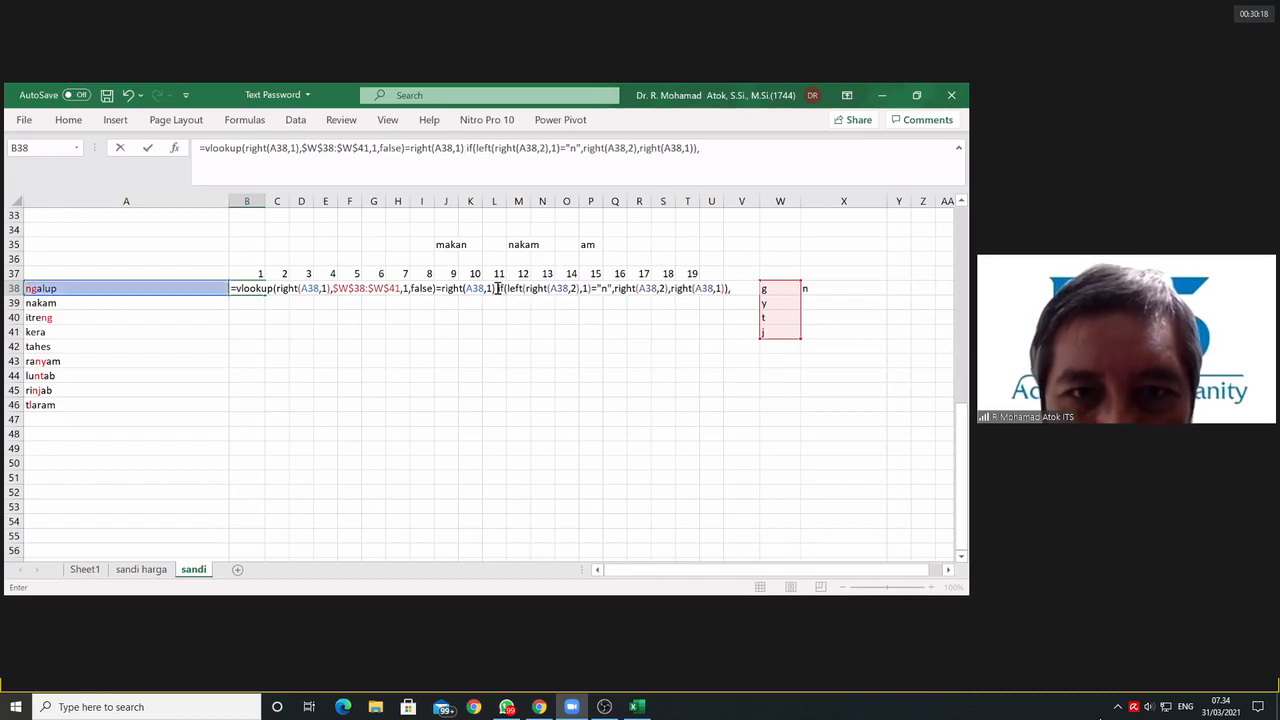
pyautogui.moveTo(497, 288); pyautogui.dragTo(507, 289)
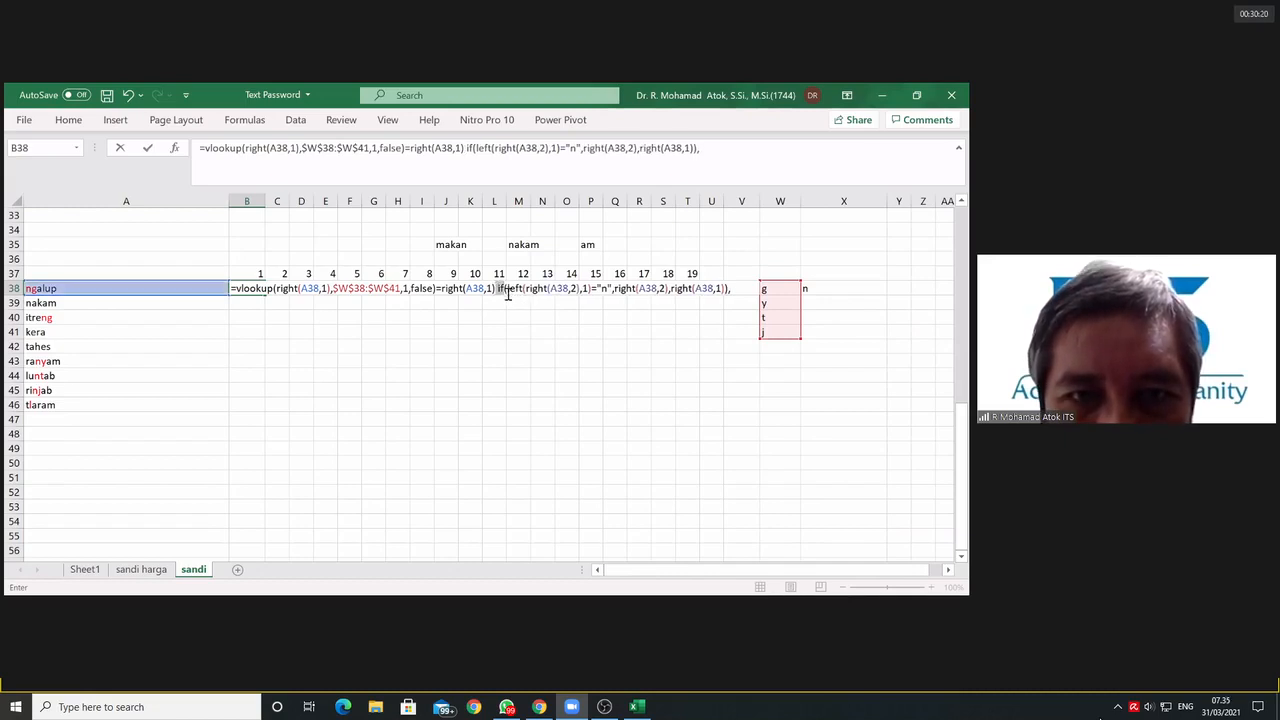
pyautogui.click(507, 290)
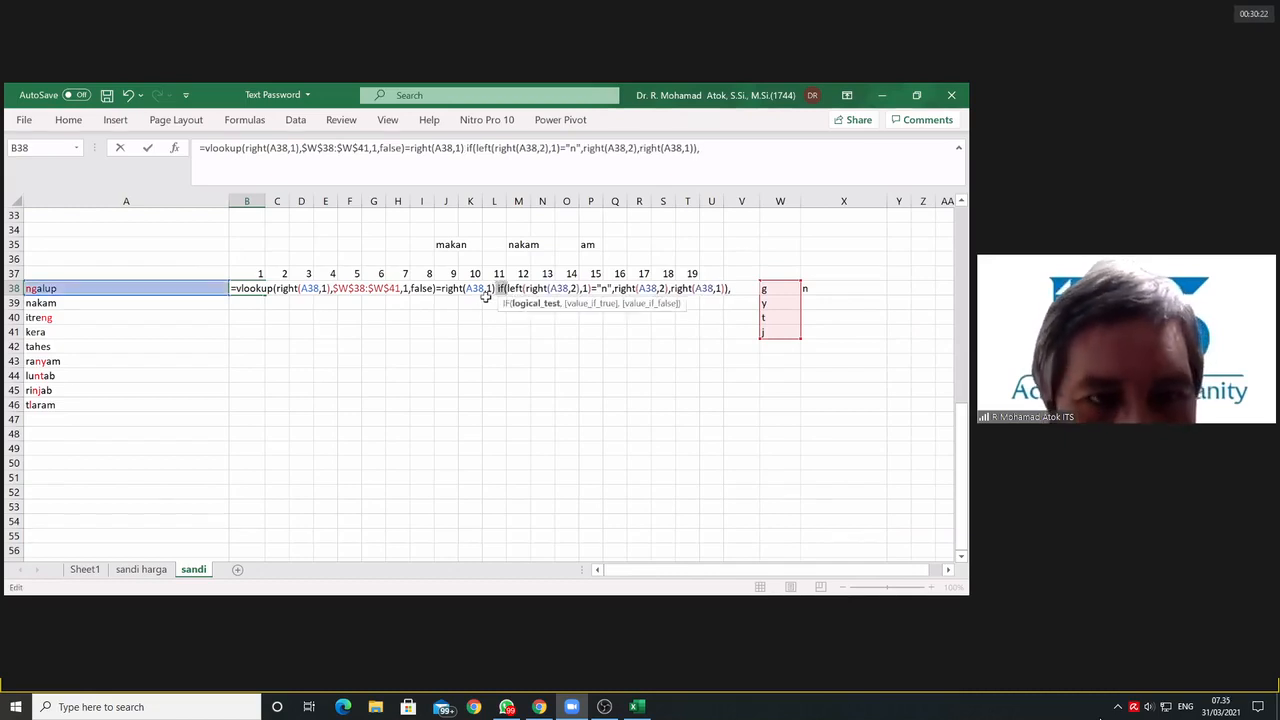
pyautogui.click(241, 288)
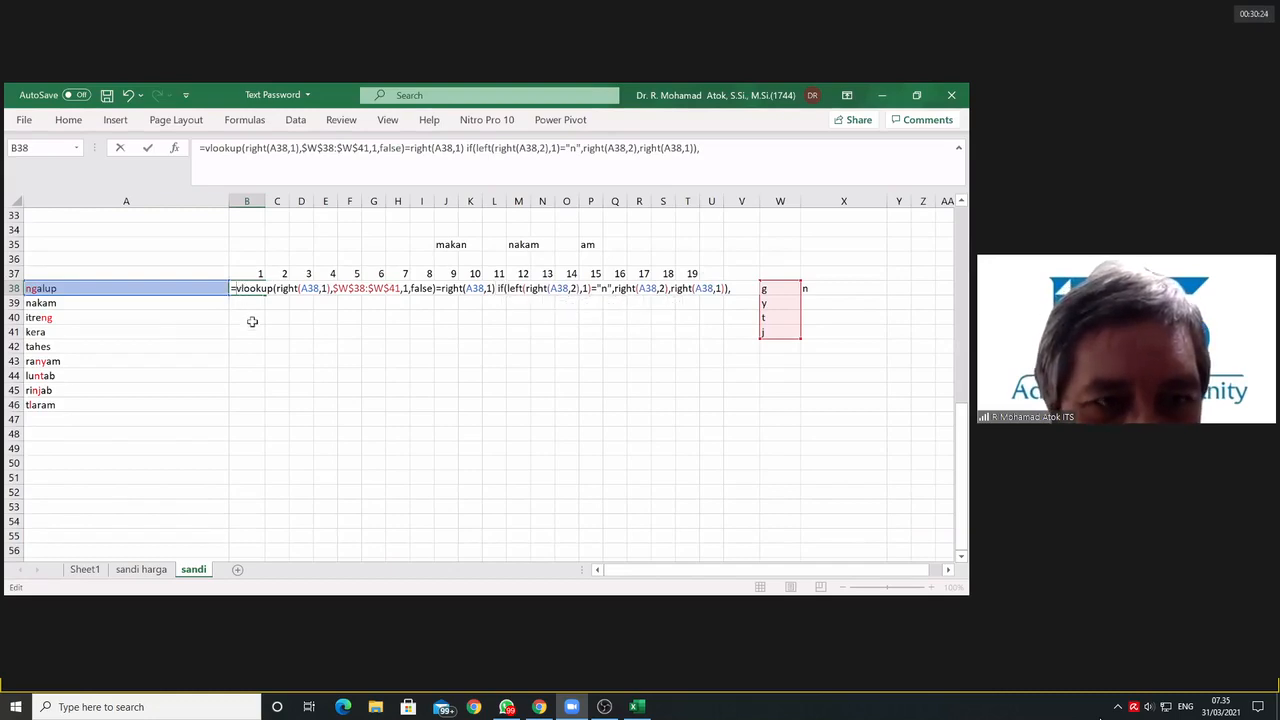
pyautogui.write('if(')
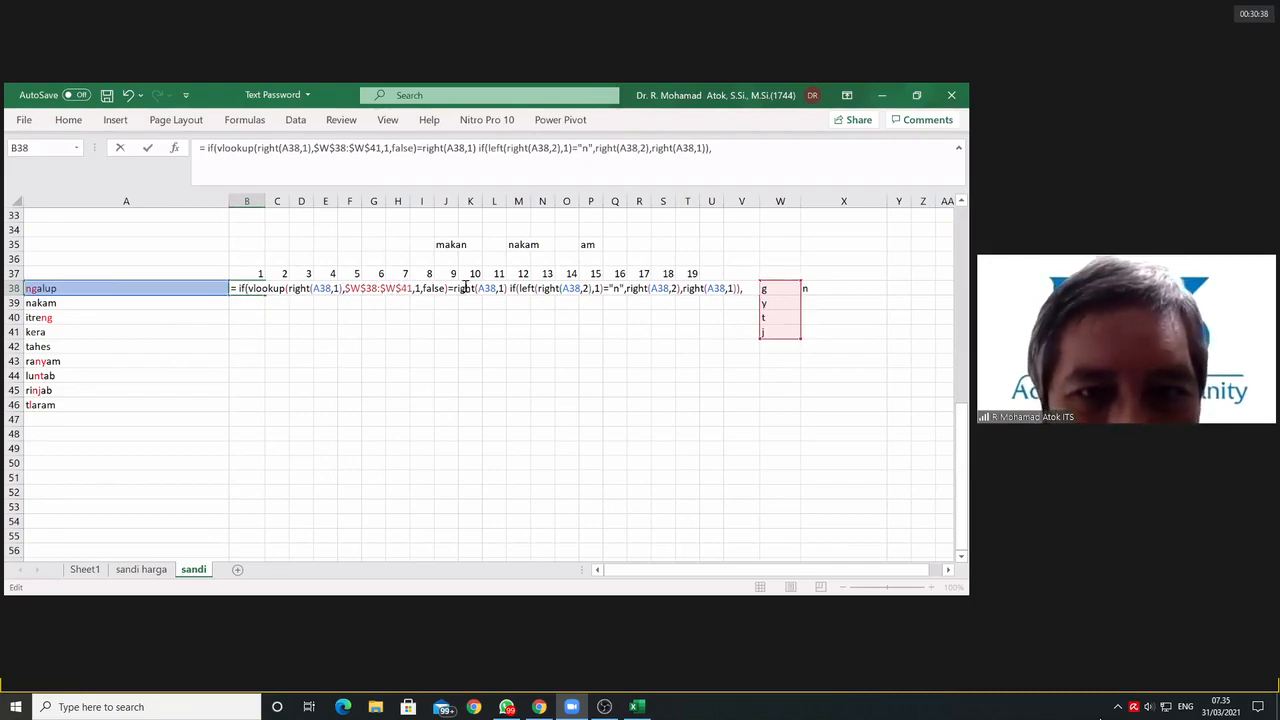
# Step: End the outer IF's logical test with a comma after RIGHT(A38,1), making the nested IF its value if true
pyautogui.moveTo(451, 288); pyautogui.dragTo(251, 289)
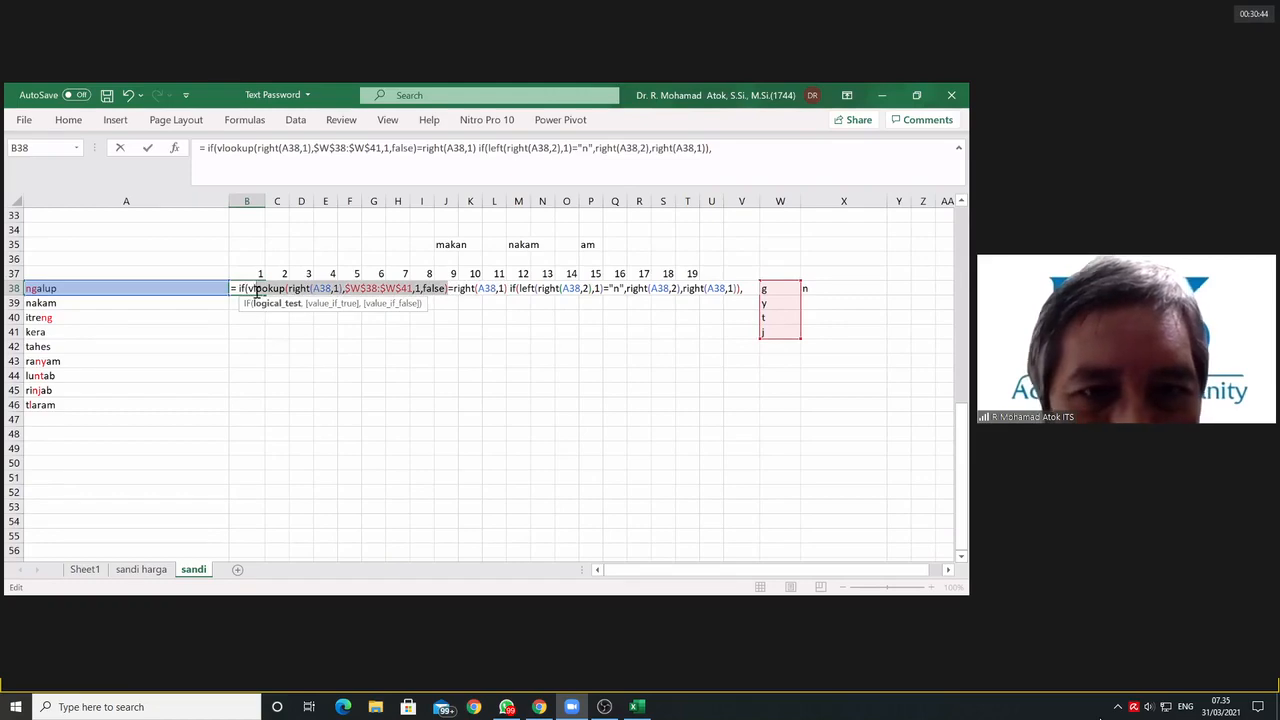
pyautogui.click(505, 289)
pyautogui.press('Right')
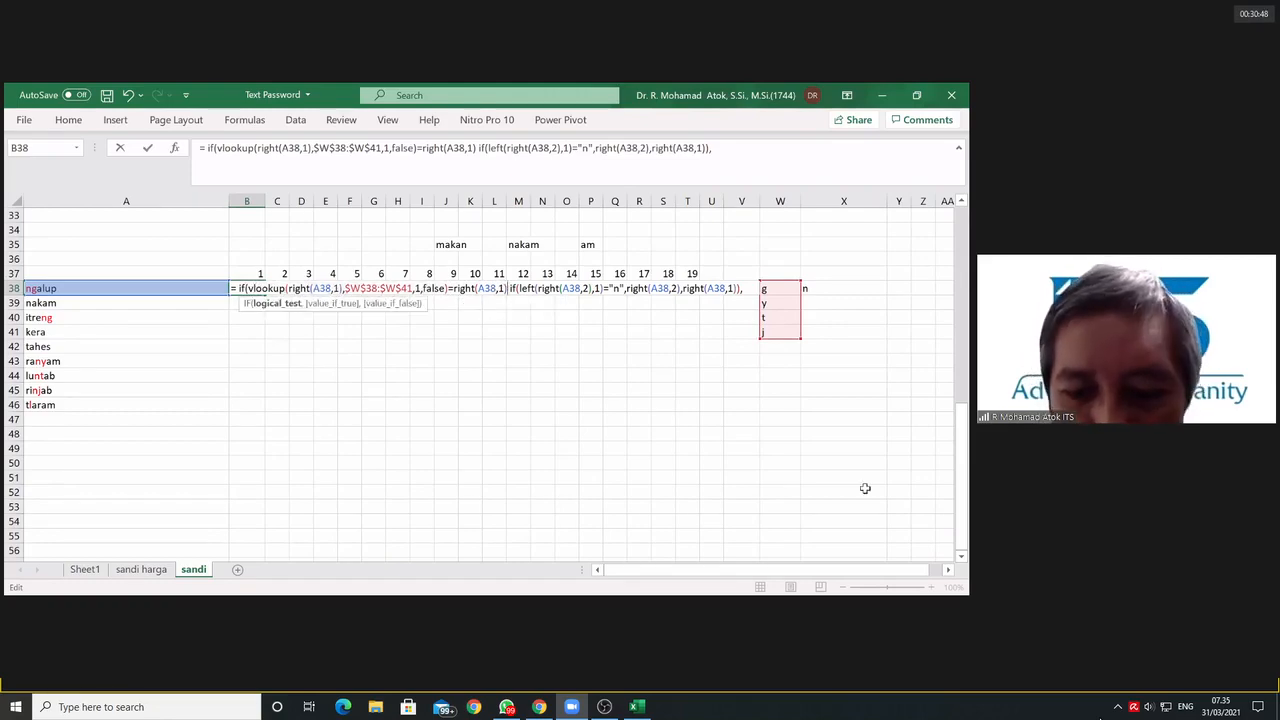
pyautogui.write(',')
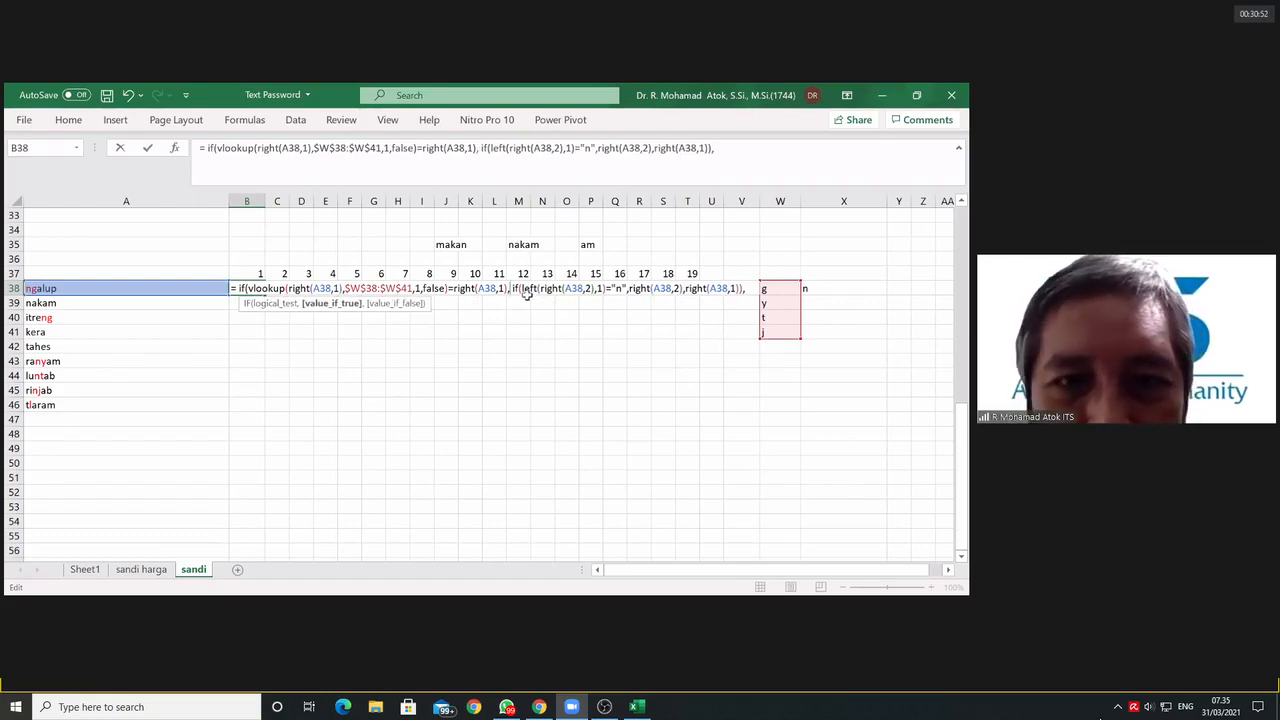
# Step: Copy RIGHT(A38,1) from the nested IF as the outer IF's value if false, close the outer IF and enter the formula
pyautogui.moveTo(516, 288); pyautogui.dragTo(621, 290)
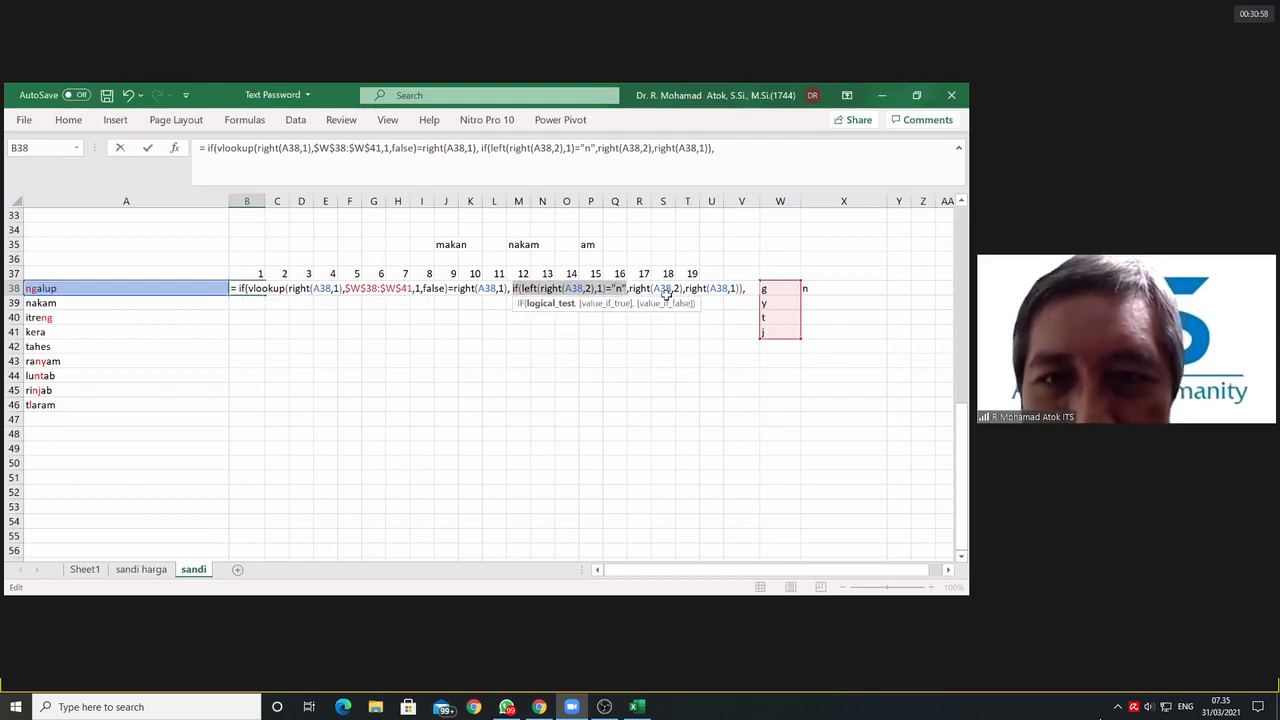
pyautogui.click(663, 288)
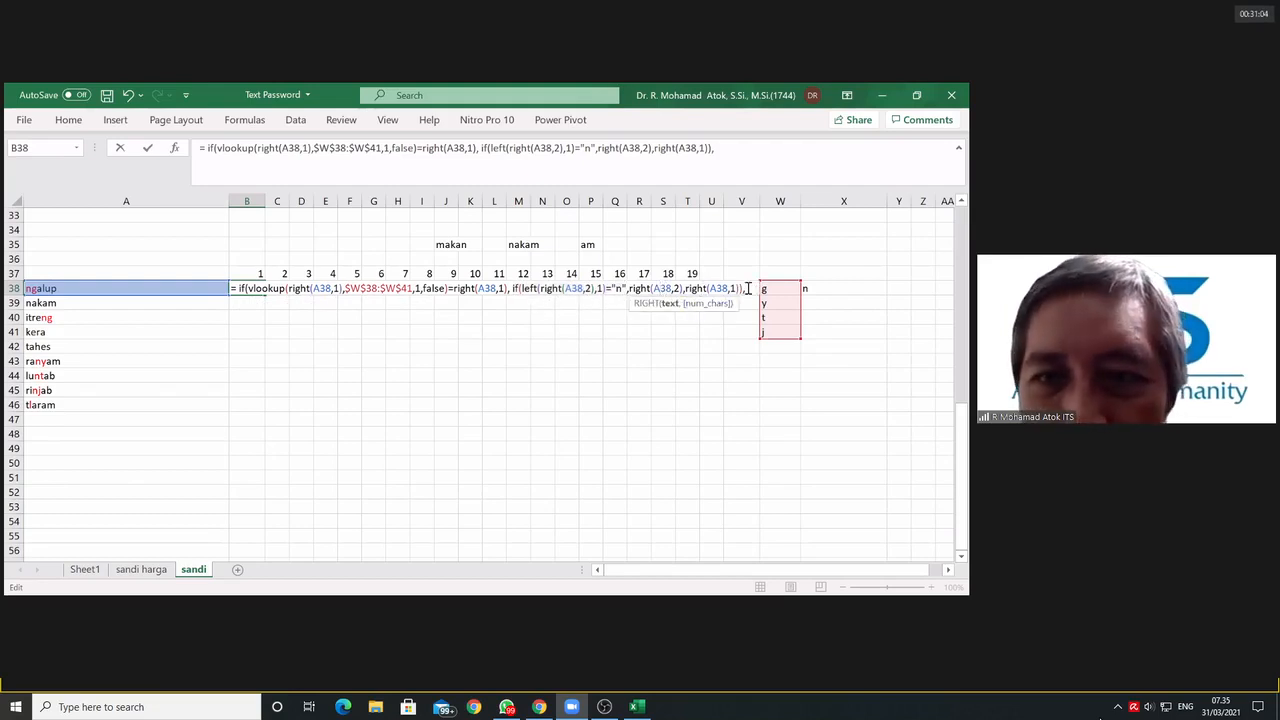
pyautogui.moveTo(686, 288); pyautogui.dragTo(740, 300)
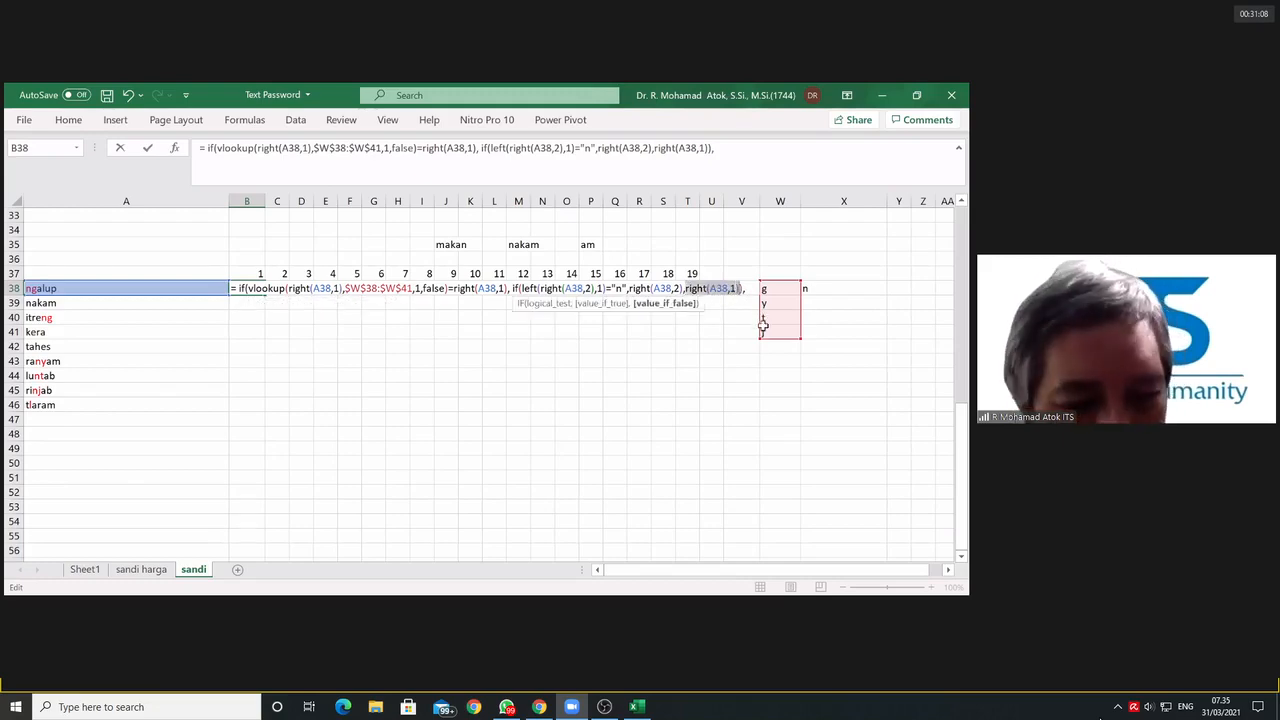
pyautogui.click(749, 291)
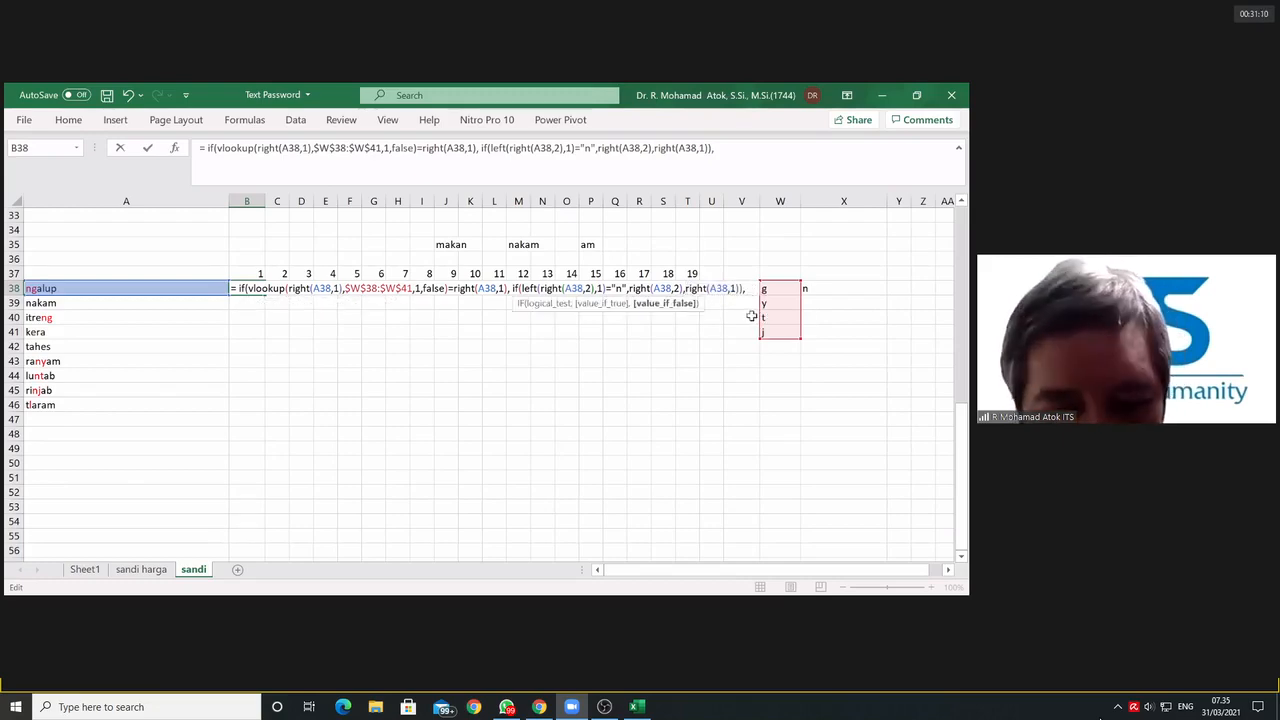
pyautogui.write('right(A38,1)')
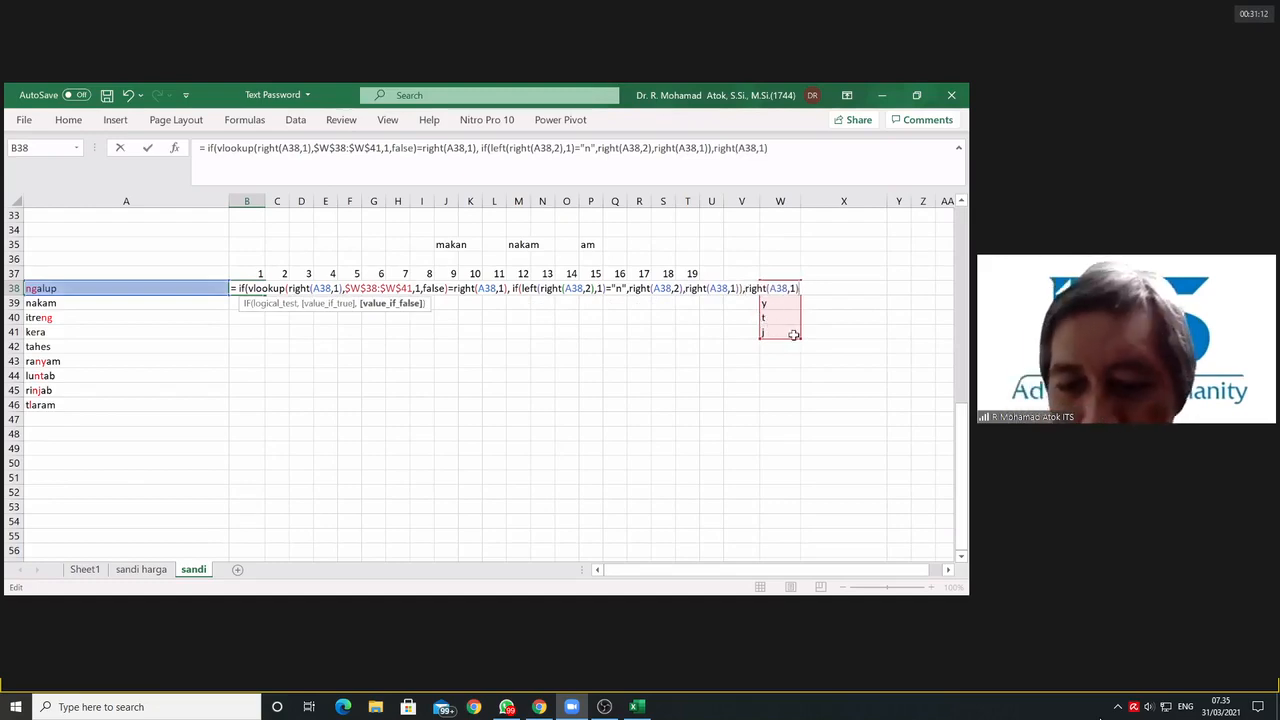
pyautogui.write(')')
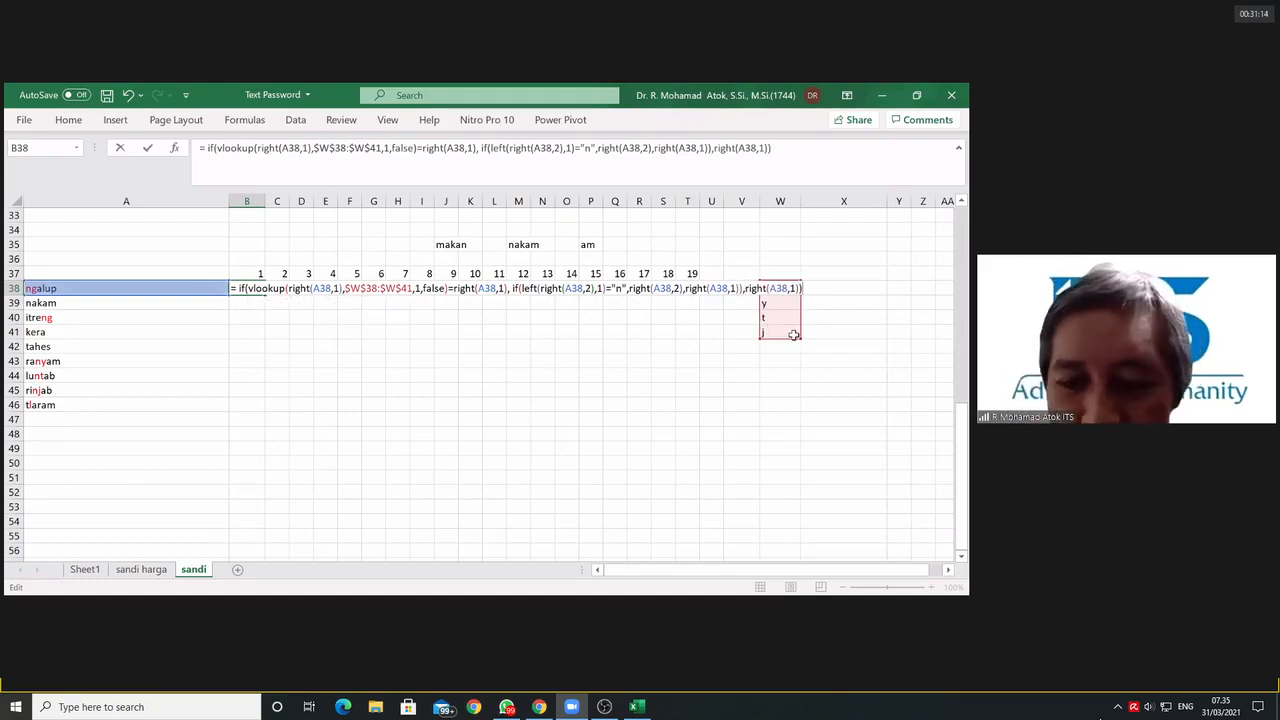
pyautogui.press('Return')
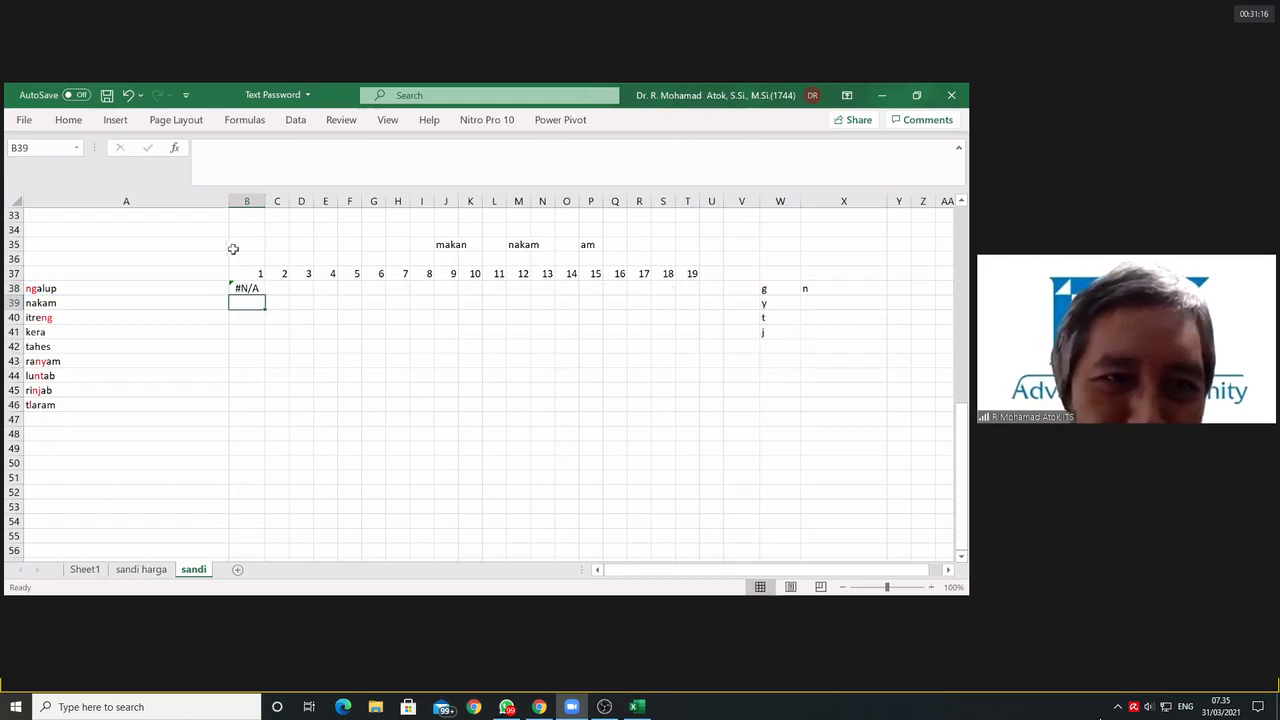
# Step: Wrap B38's VLOOKUP in ISNA and replace the following equals sign with a comma, making RIGHT(A38,1) the value if true
pyautogui.click(255, 288)
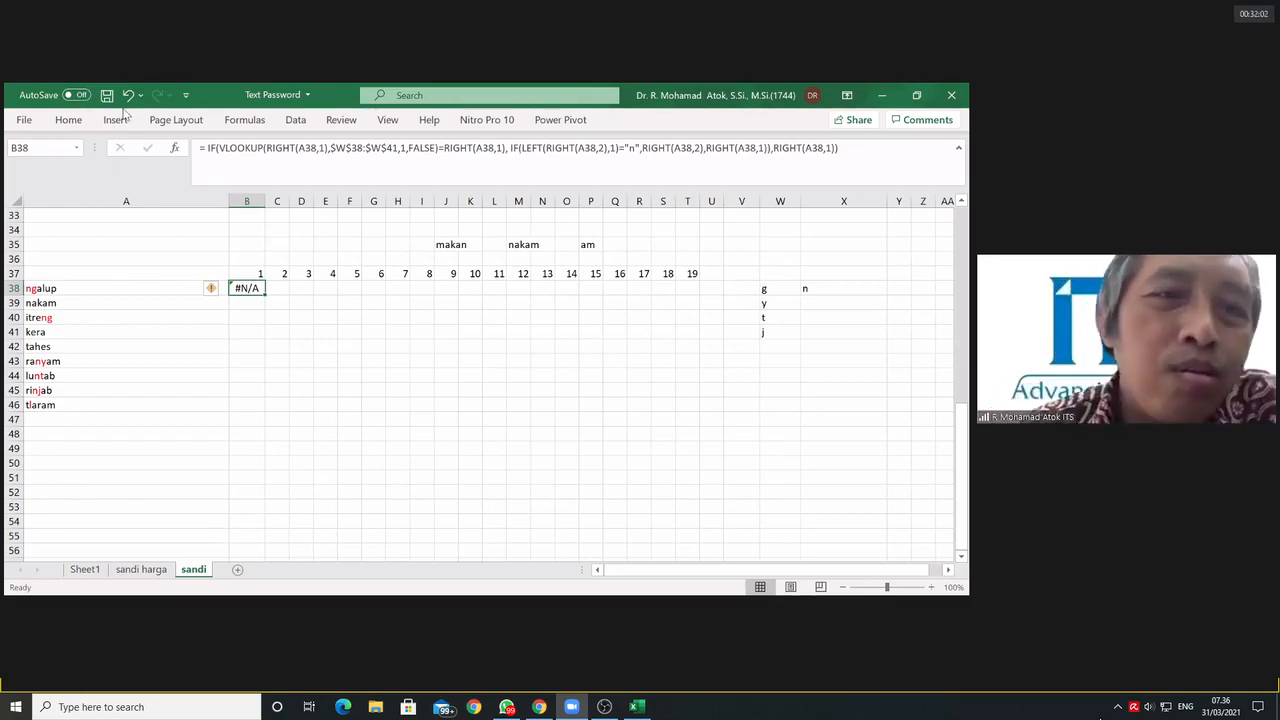
pyautogui.click(219, 148)
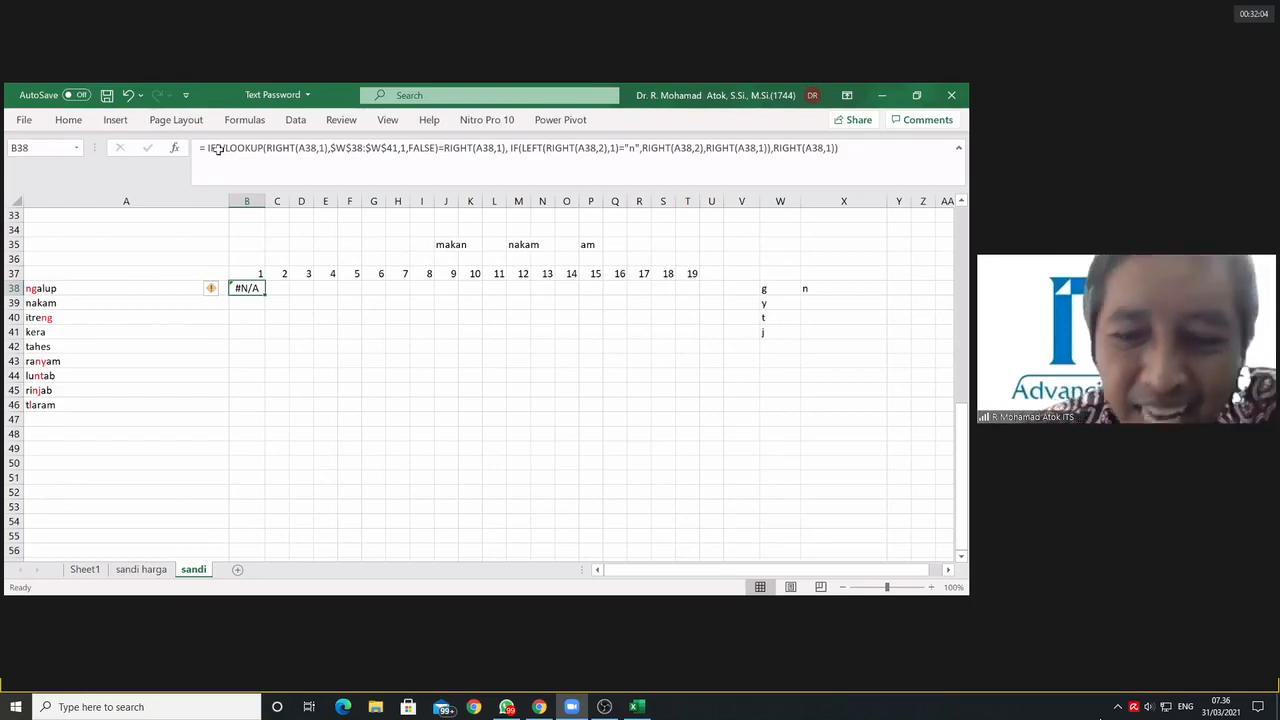
pyautogui.write('IF(i')
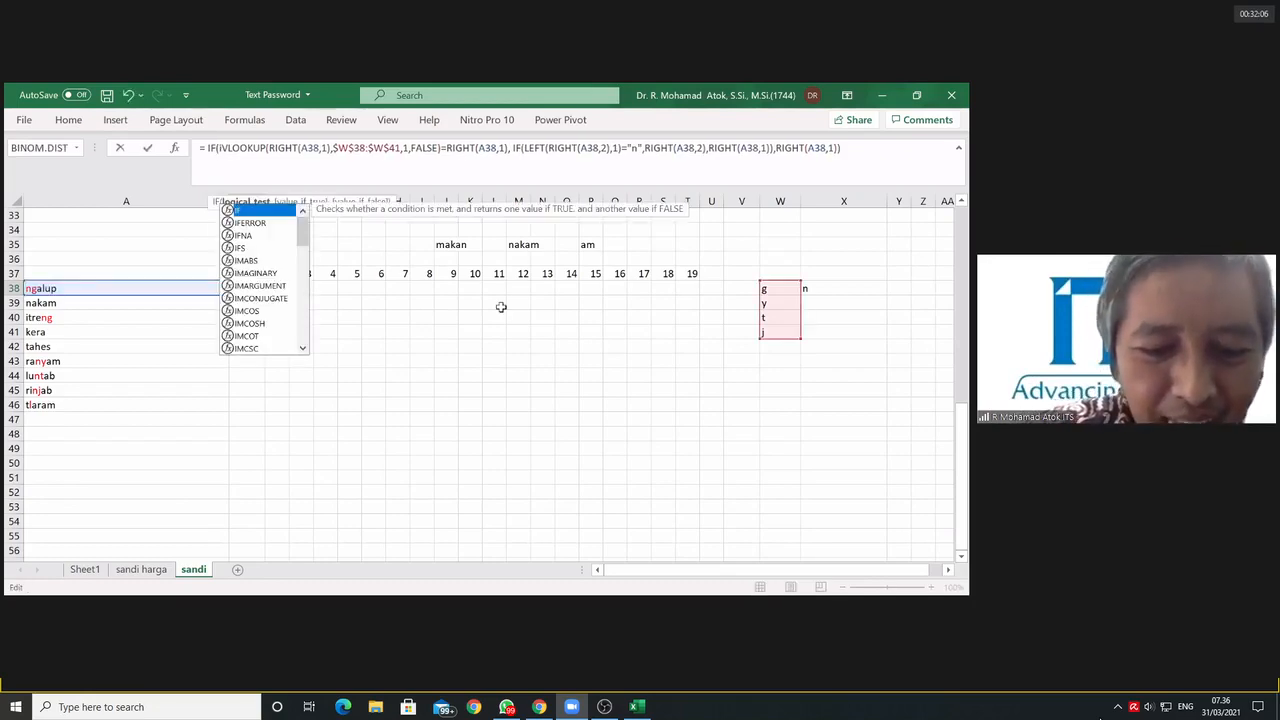
pyautogui.write('sna')
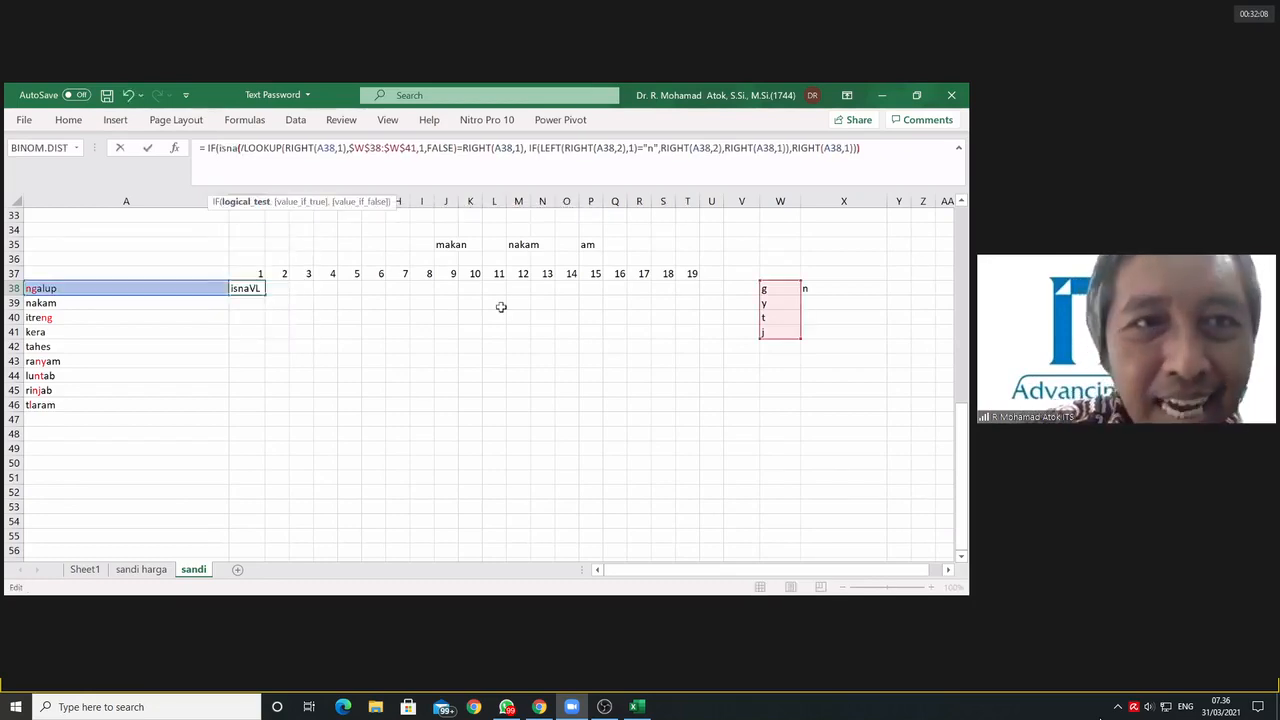
pyautogui.write('(')
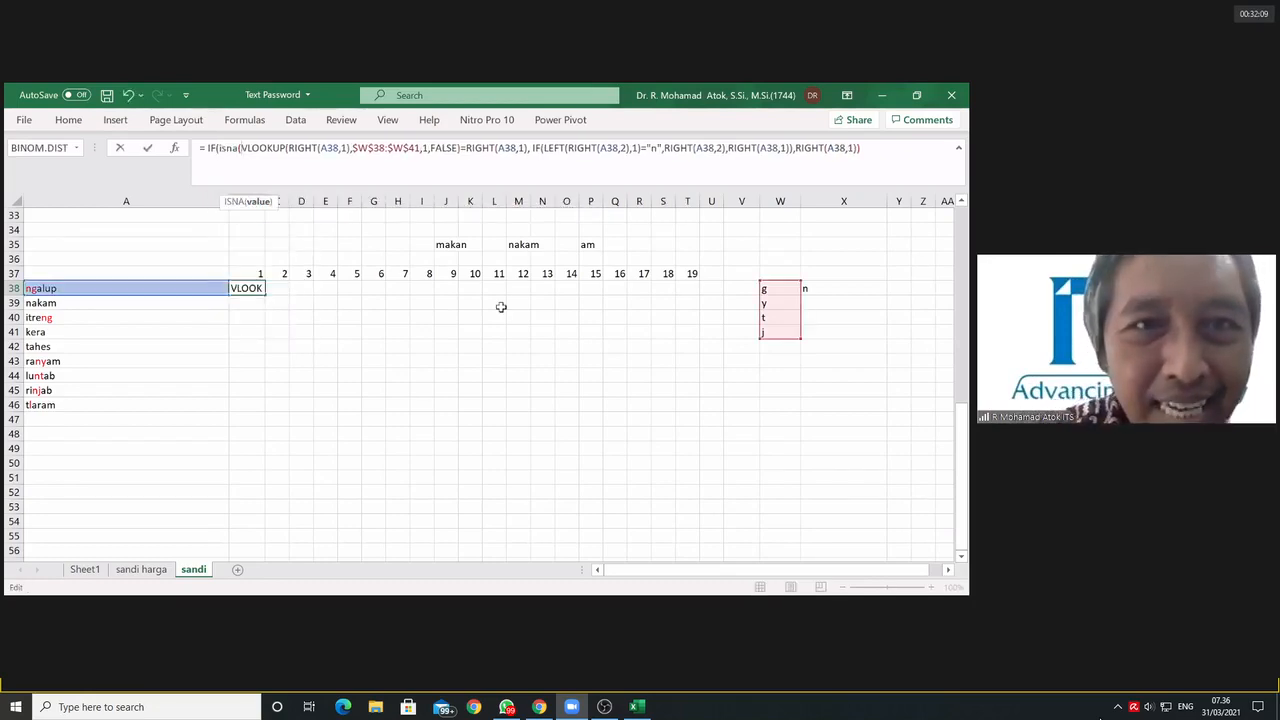
pyautogui.click(463, 148)
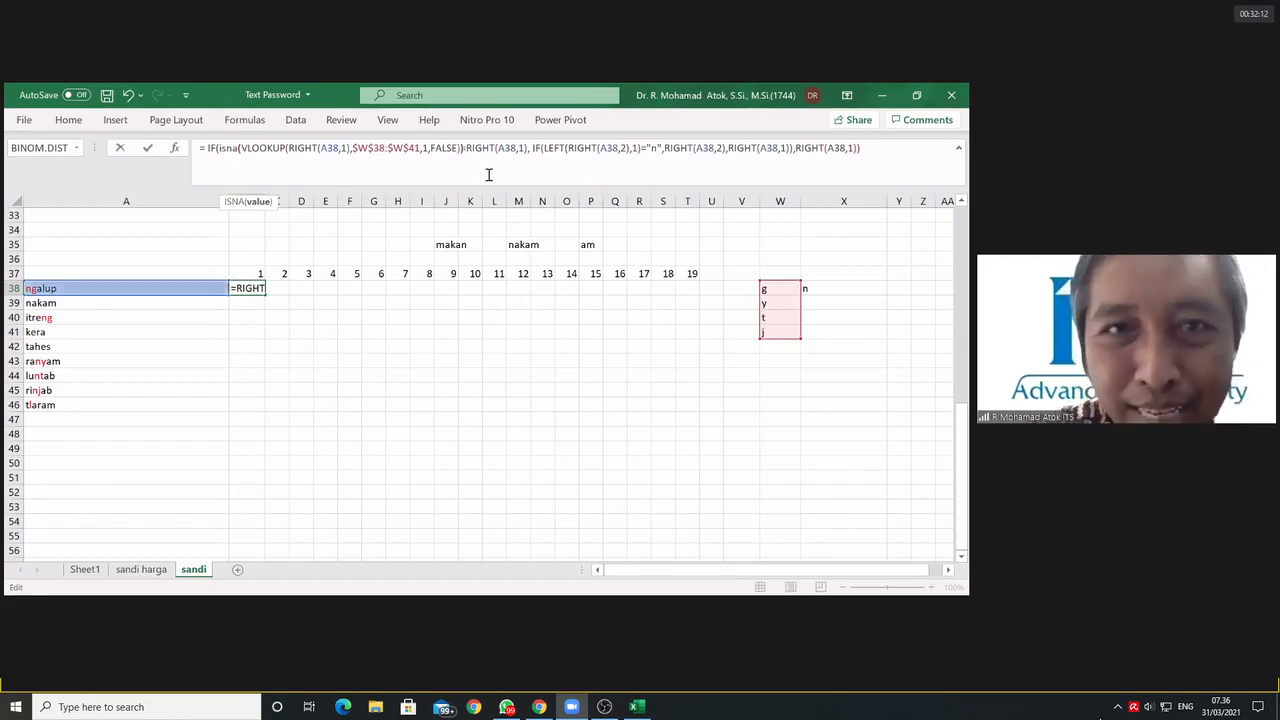
pyautogui.write(')')
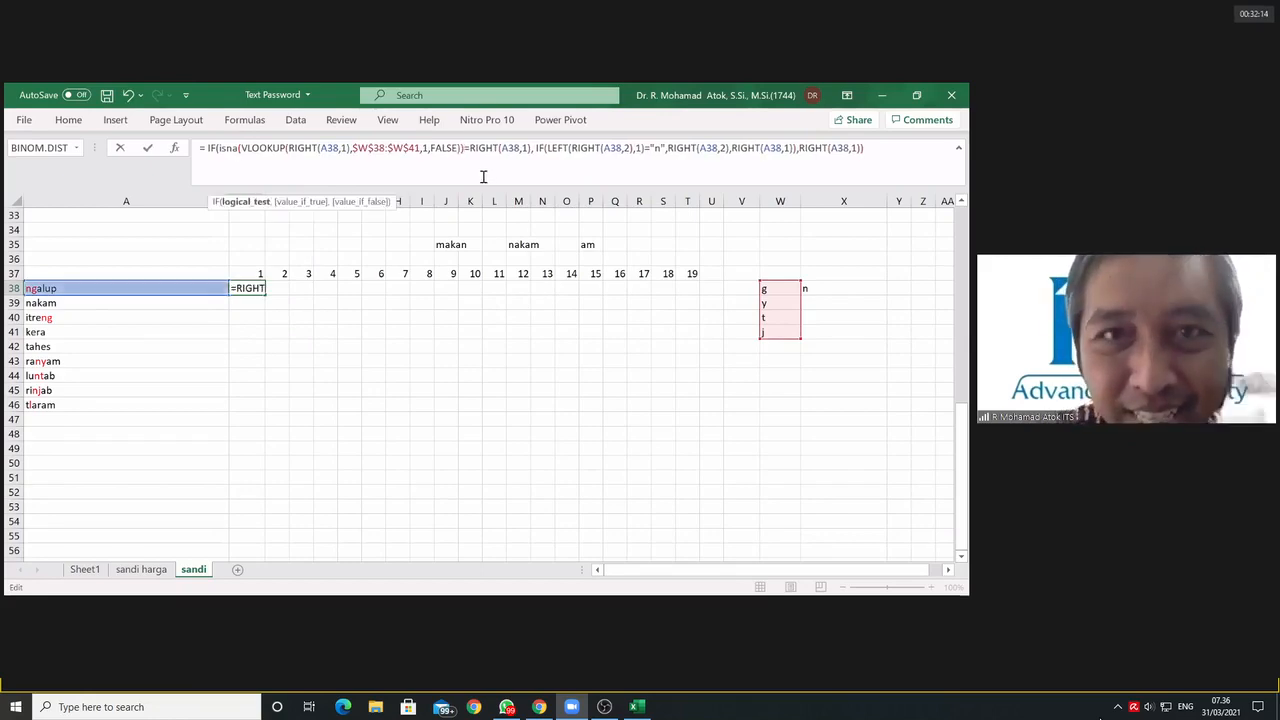
pyautogui.press('Delete')
pyautogui.write(',')
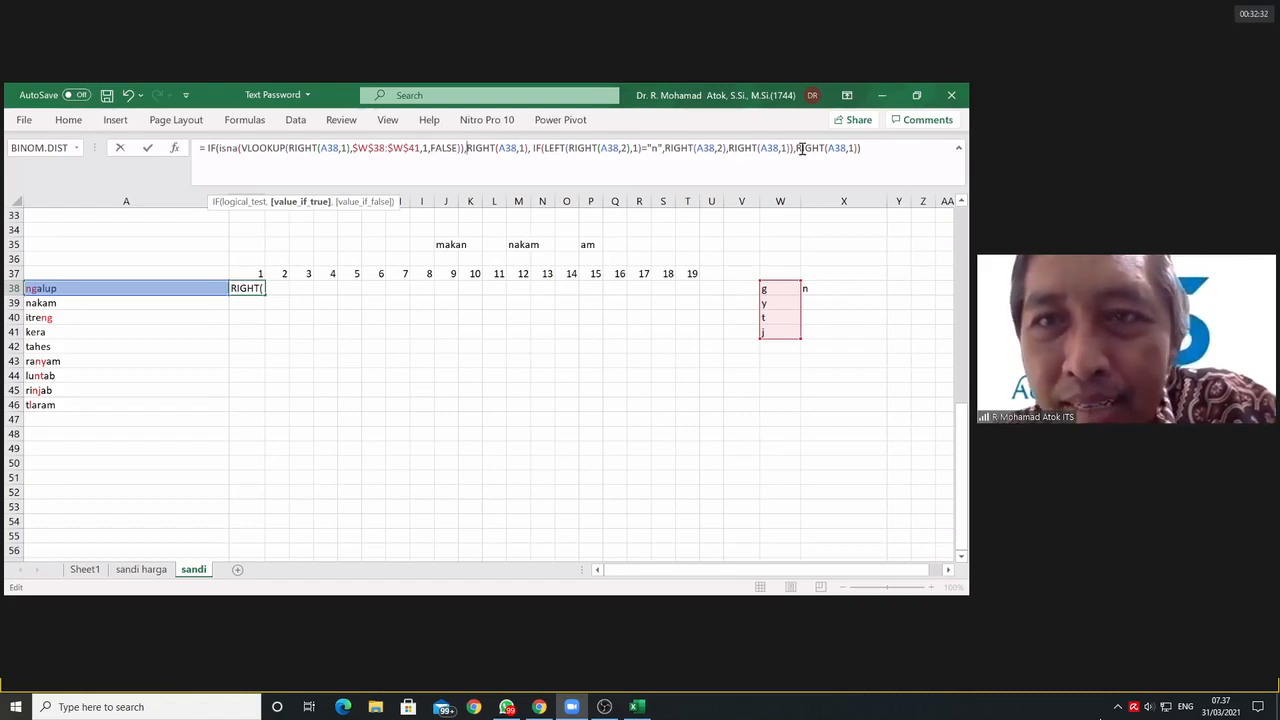
# Step: Delete the surplus final RIGHT(A38,1) argument and its preceding comma from the outer IF in B38's formula
pyautogui.moveTo(794, 148); pyautogui.dragTo(856, 151)
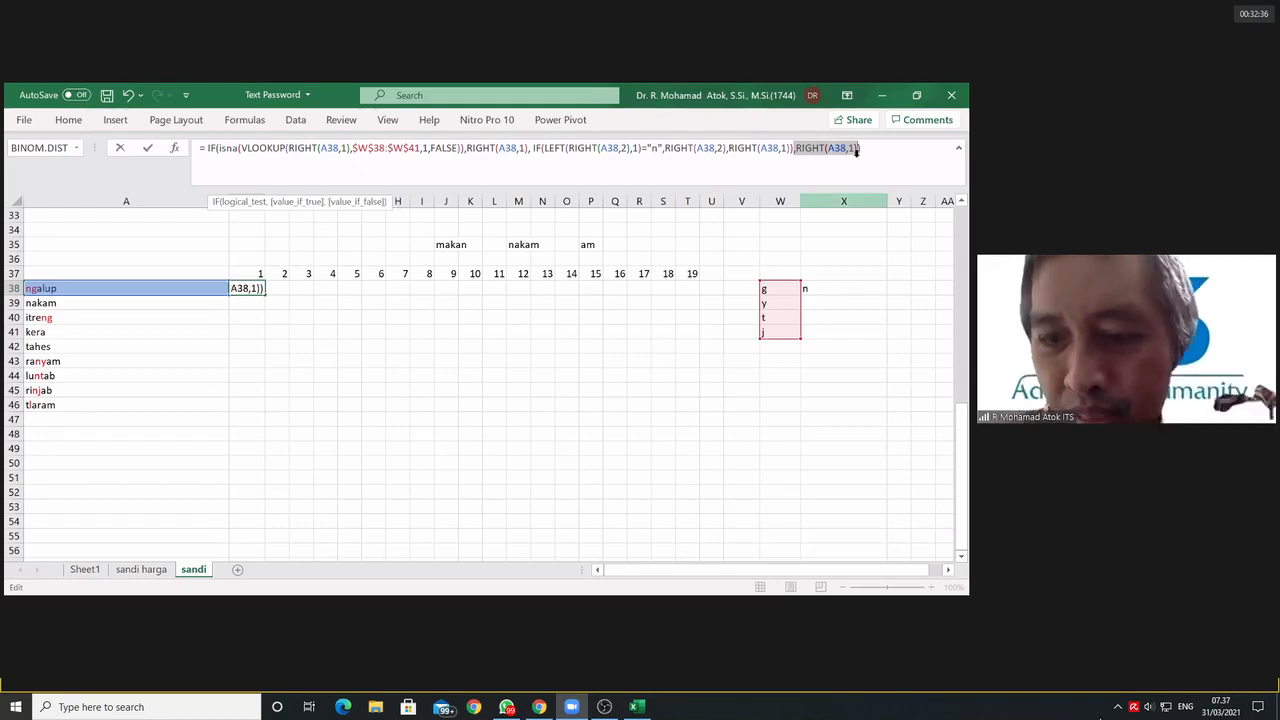
pyautogui.press('Delete')
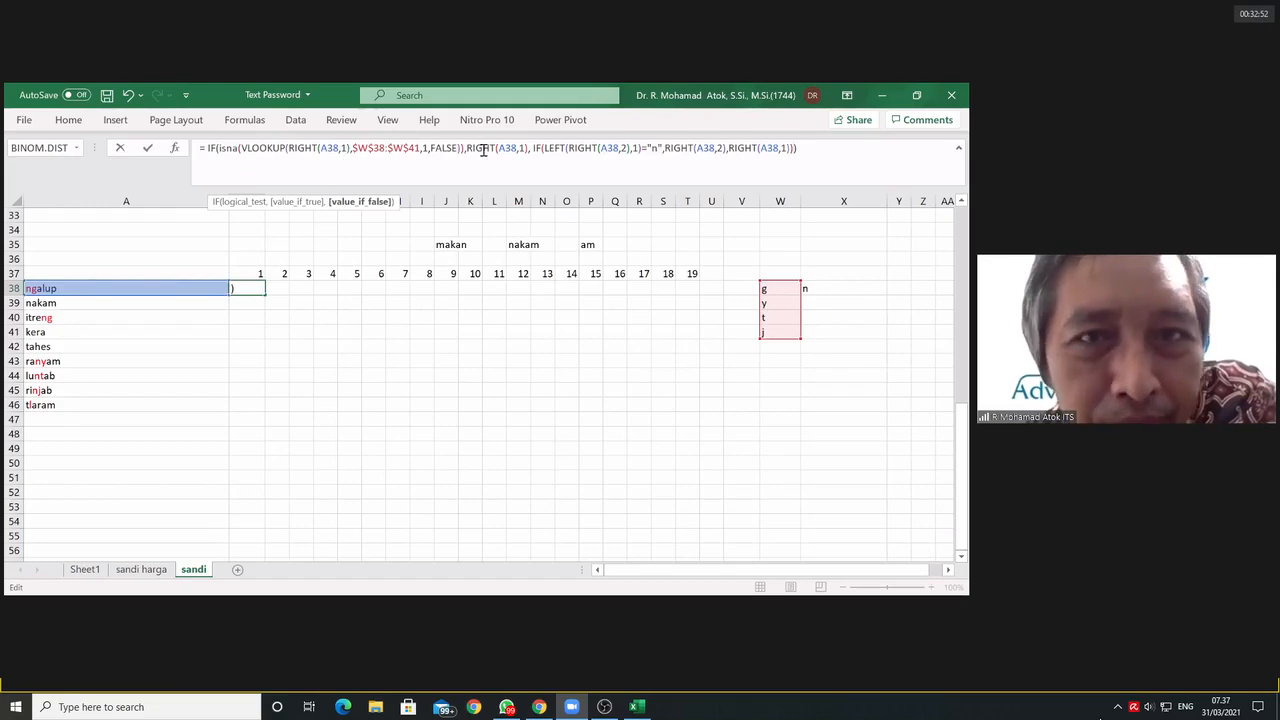
# Step: Examine B38's formula part by part: the ISNA(VLOOKUP) test, its RIGHT(A38,1) value if true, and the nested IF's test and two values
pyautogui.moveTo(467, 148); pyautogui.dragTo(528, 149)
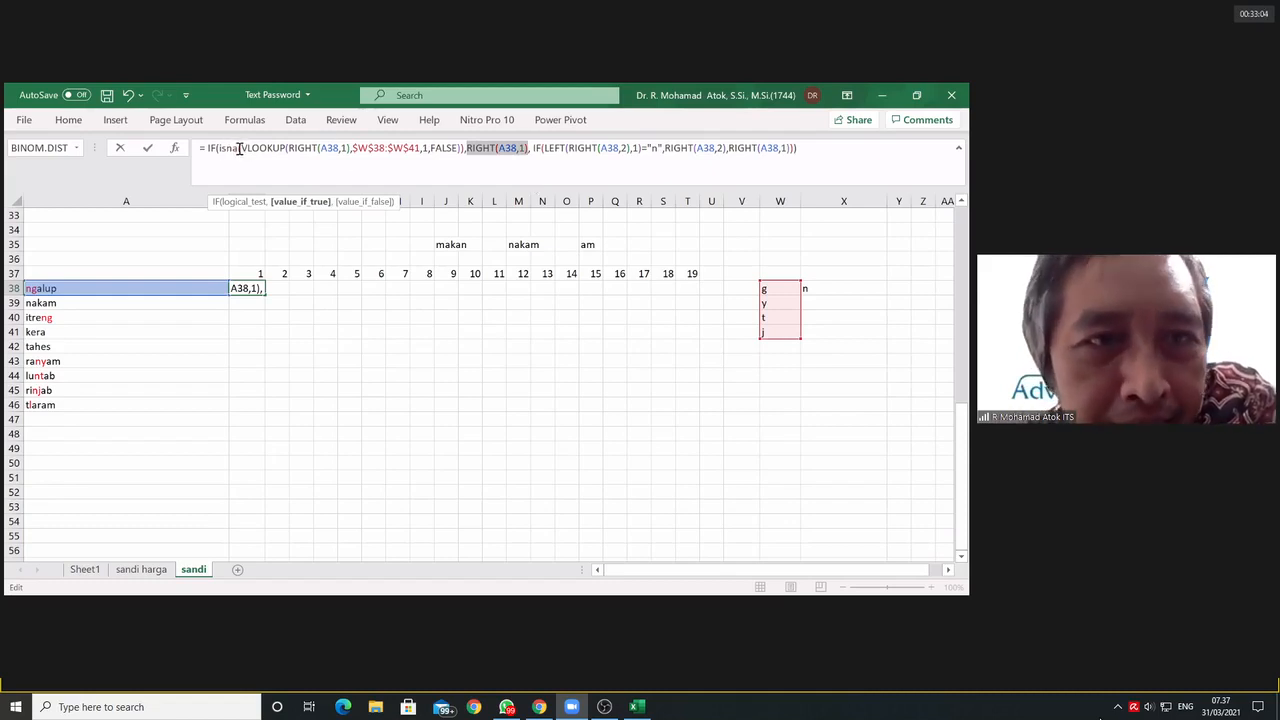
pyautogui.moveTo(241, 148); pyautogui.dragTo(464, 150)
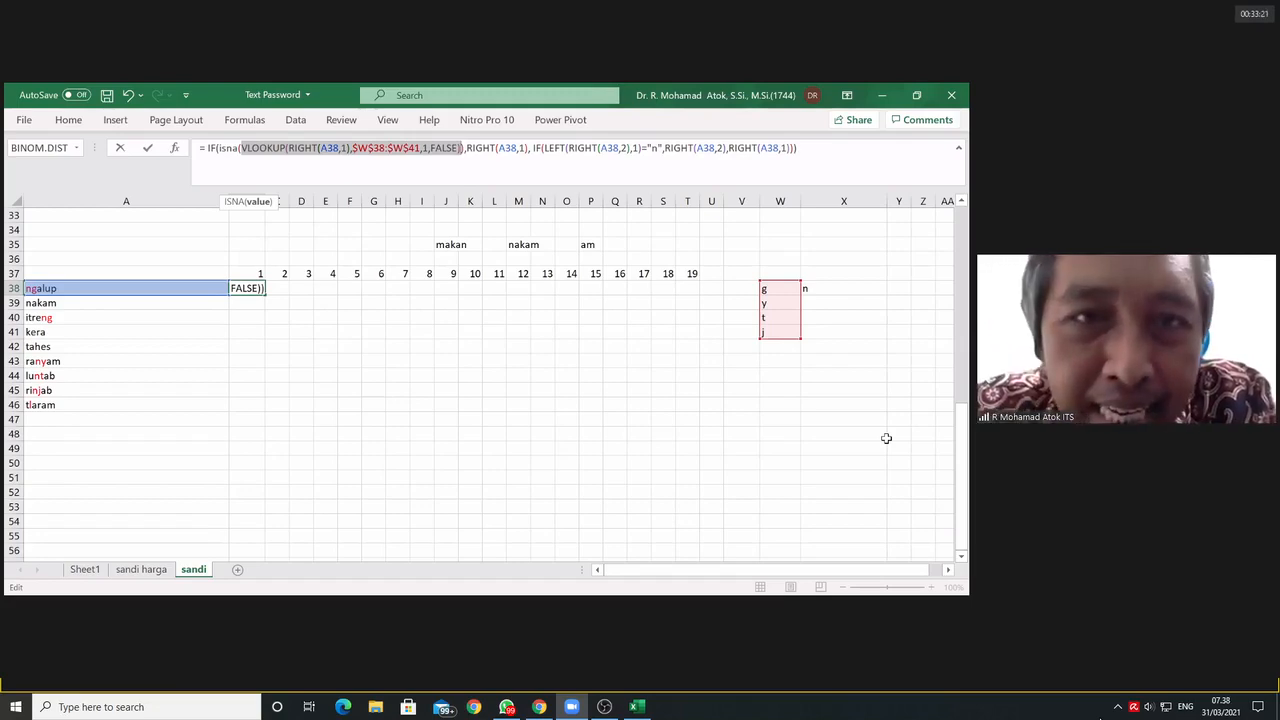
pyautogui.click(222, 149)
pyautogui.click(221, 149)
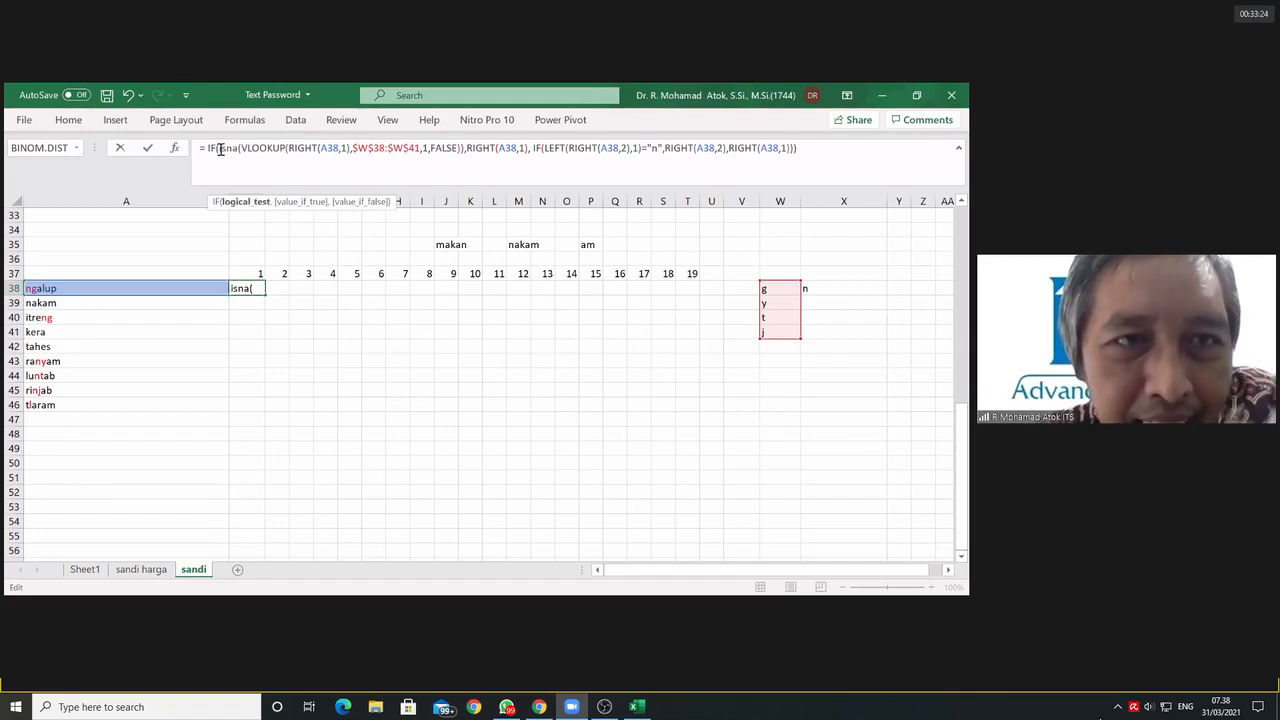
pyautogui.moveTo(220, 149); pyautogui.dragTo(467, 153)
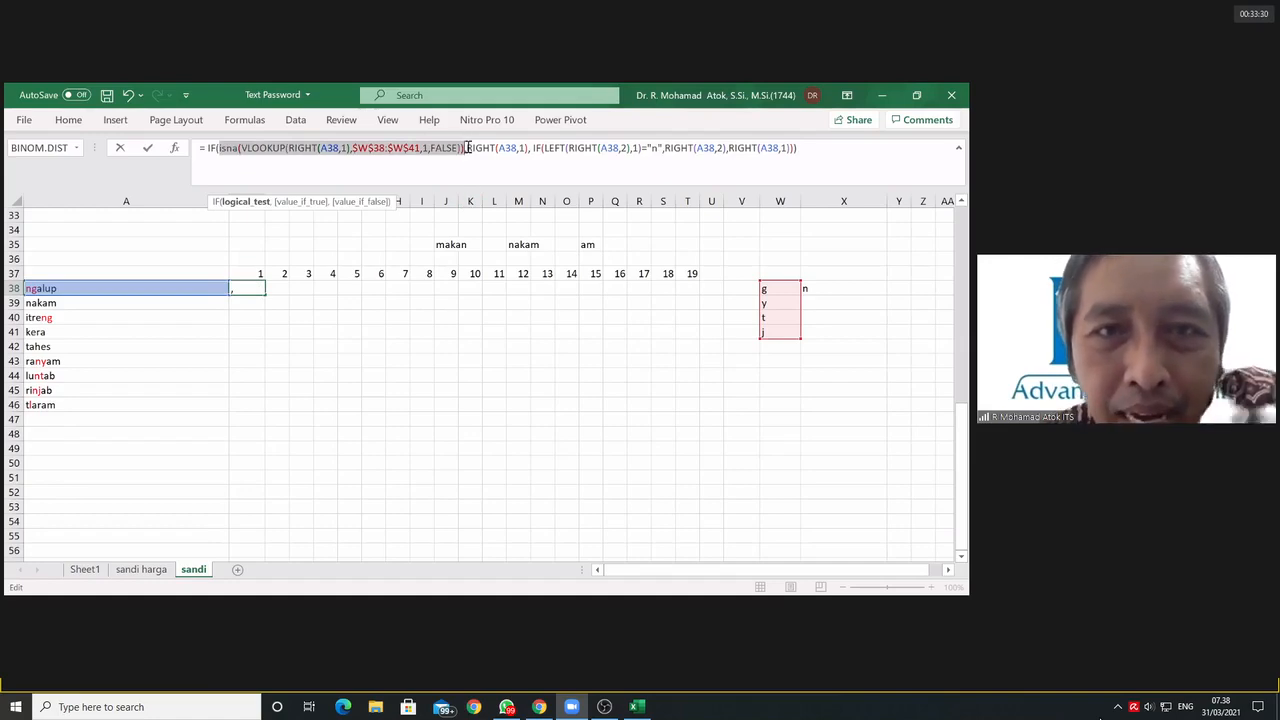
pyautogui.moveTo(466, 148); pyautogui.dragTo(531, 149)
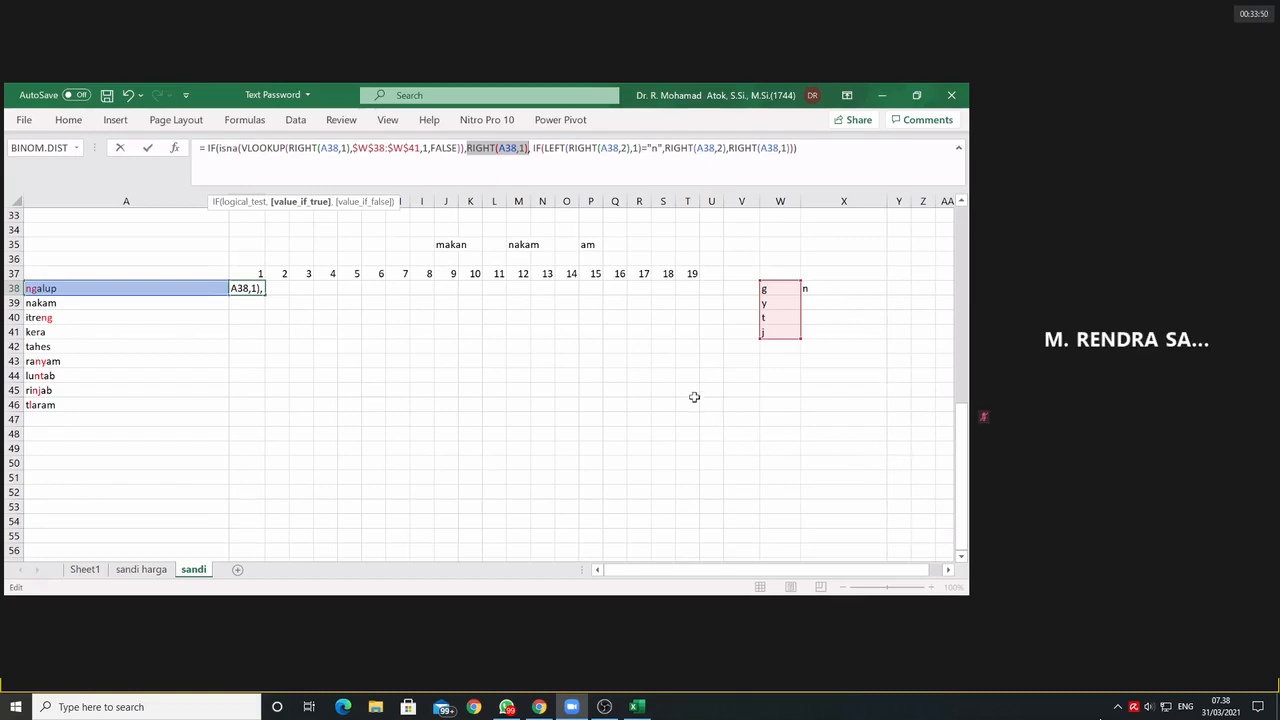
pyautogui.click(541, 148)
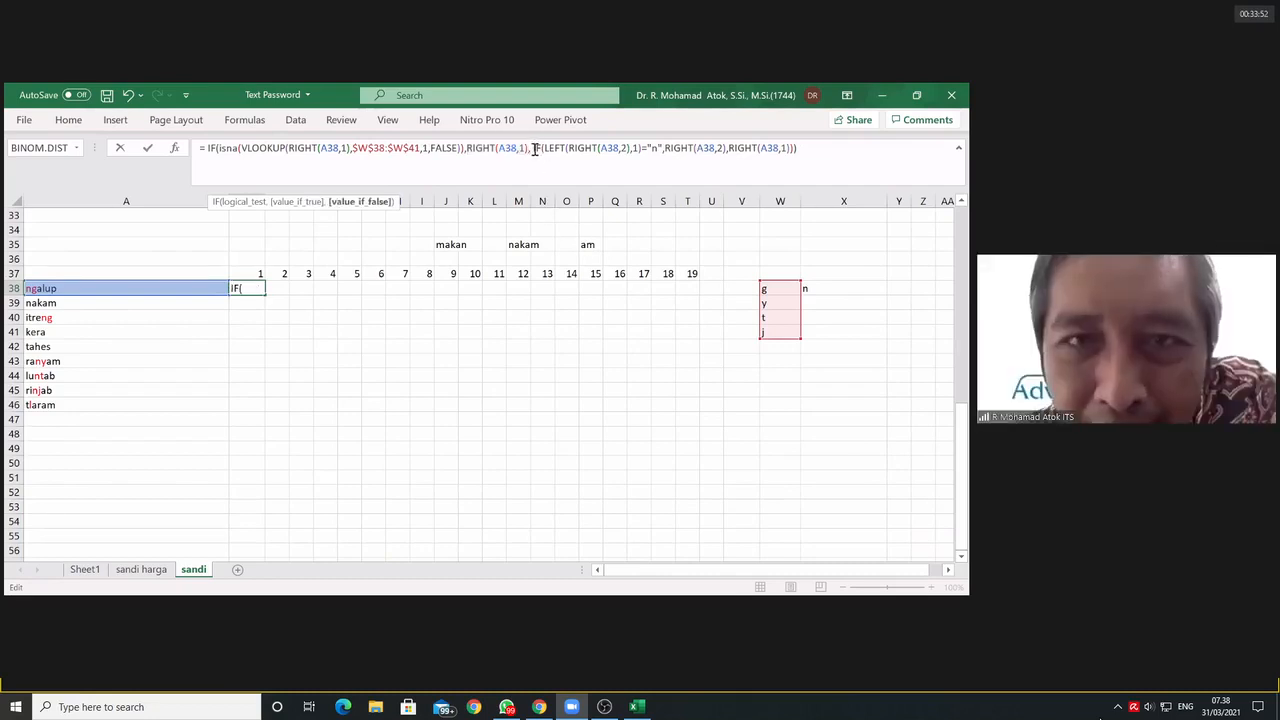
pyautogui.moveTo(562, 155); pyautogui.dragTo(661, 155)
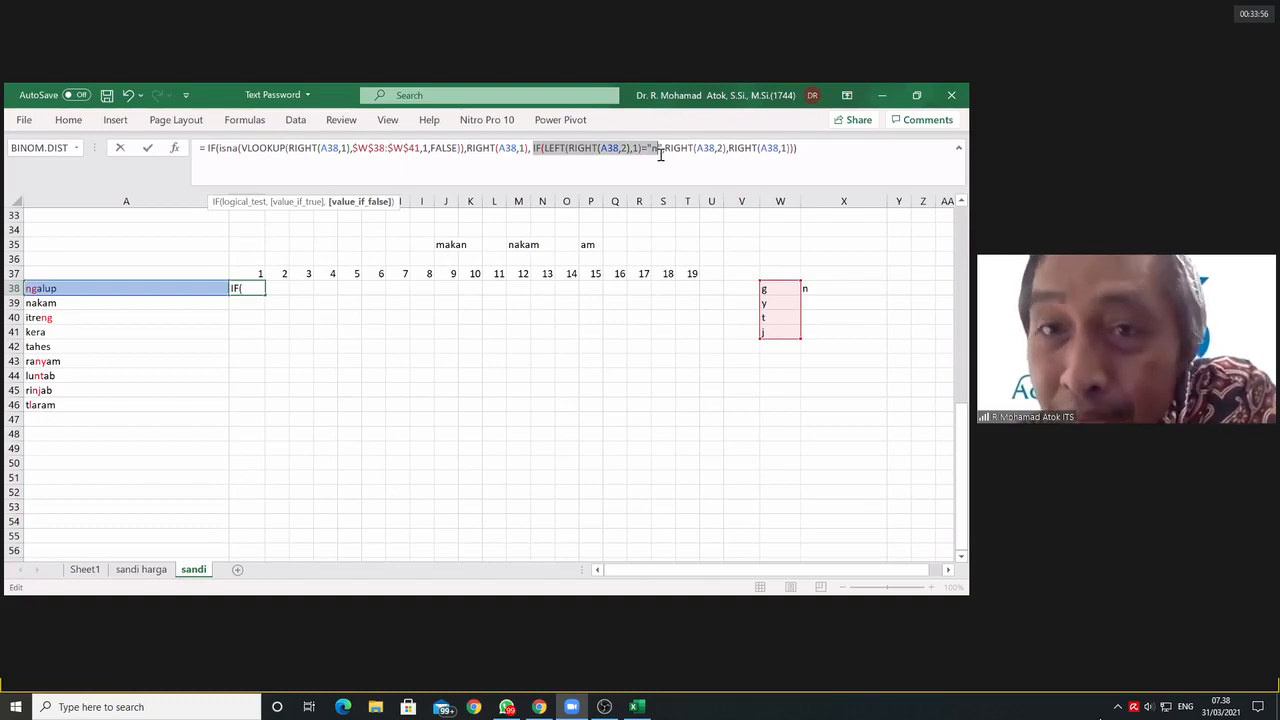
pyautogui.moveTo(662, 155); pyautogui.dragTo(662, 155)
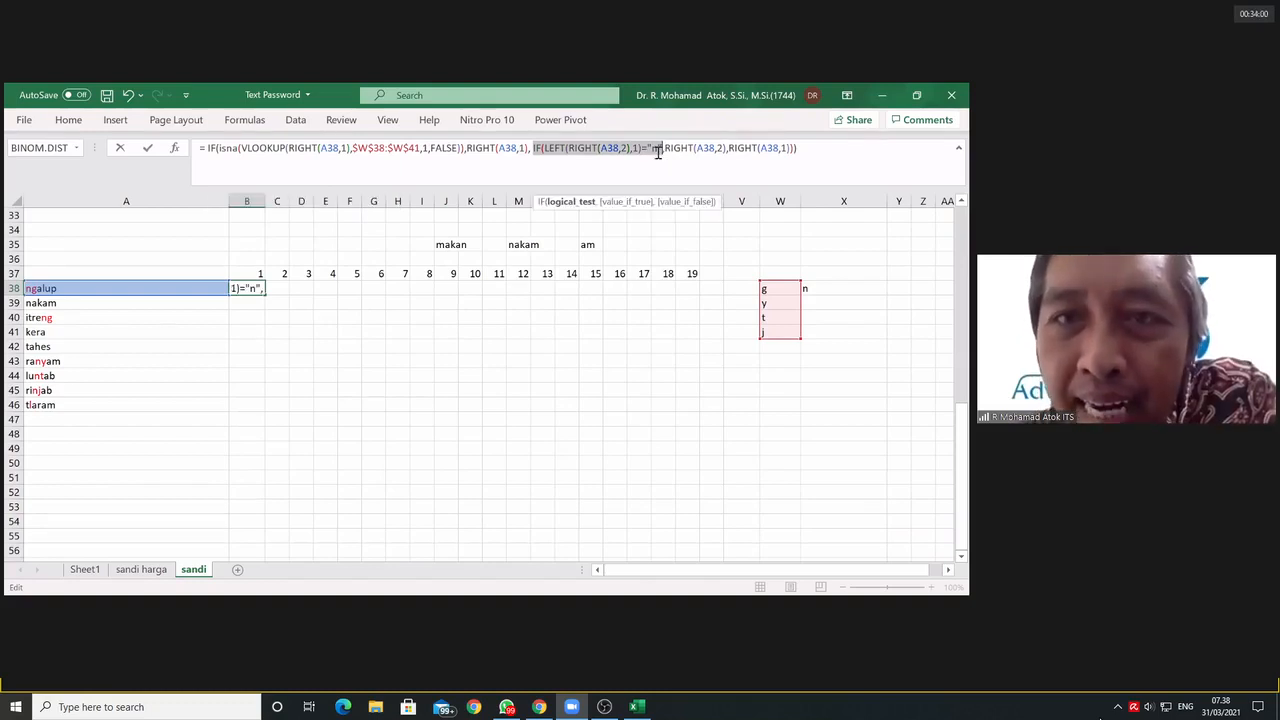
pyautogui.click(666, 150)
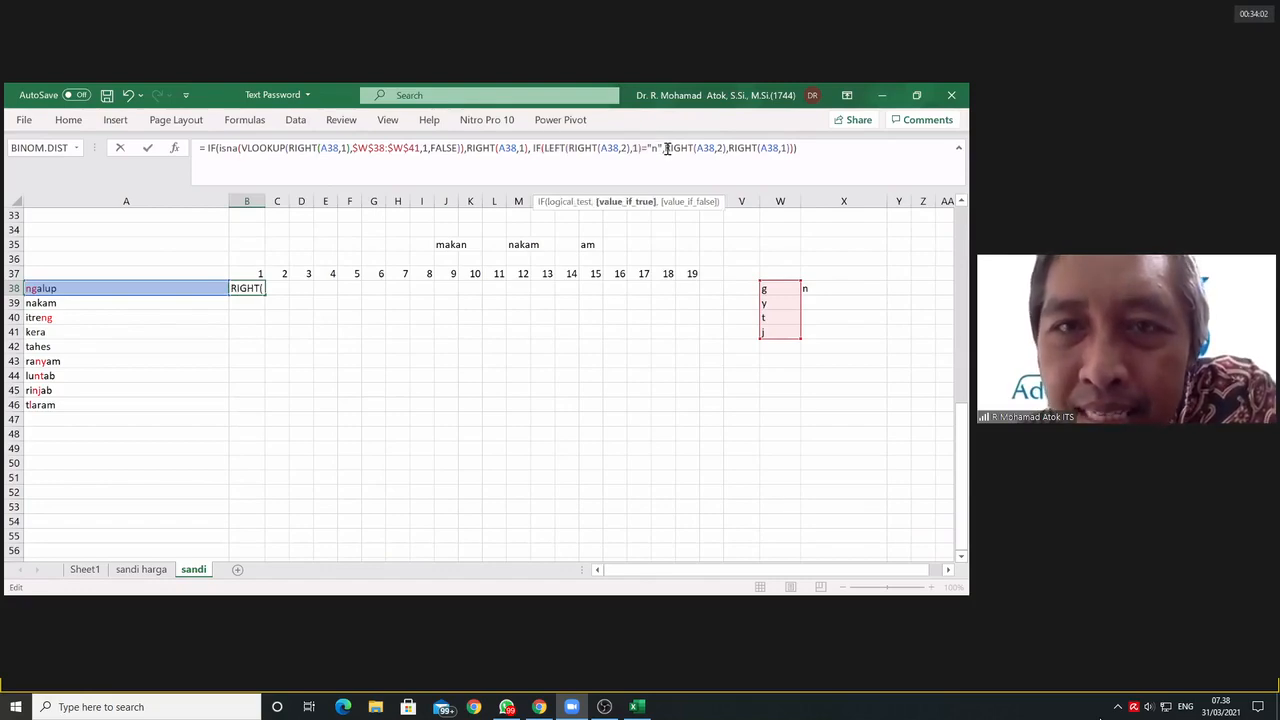
pyautogui.moveTo(666, 148); pyautogui.dragTo(725, 150)
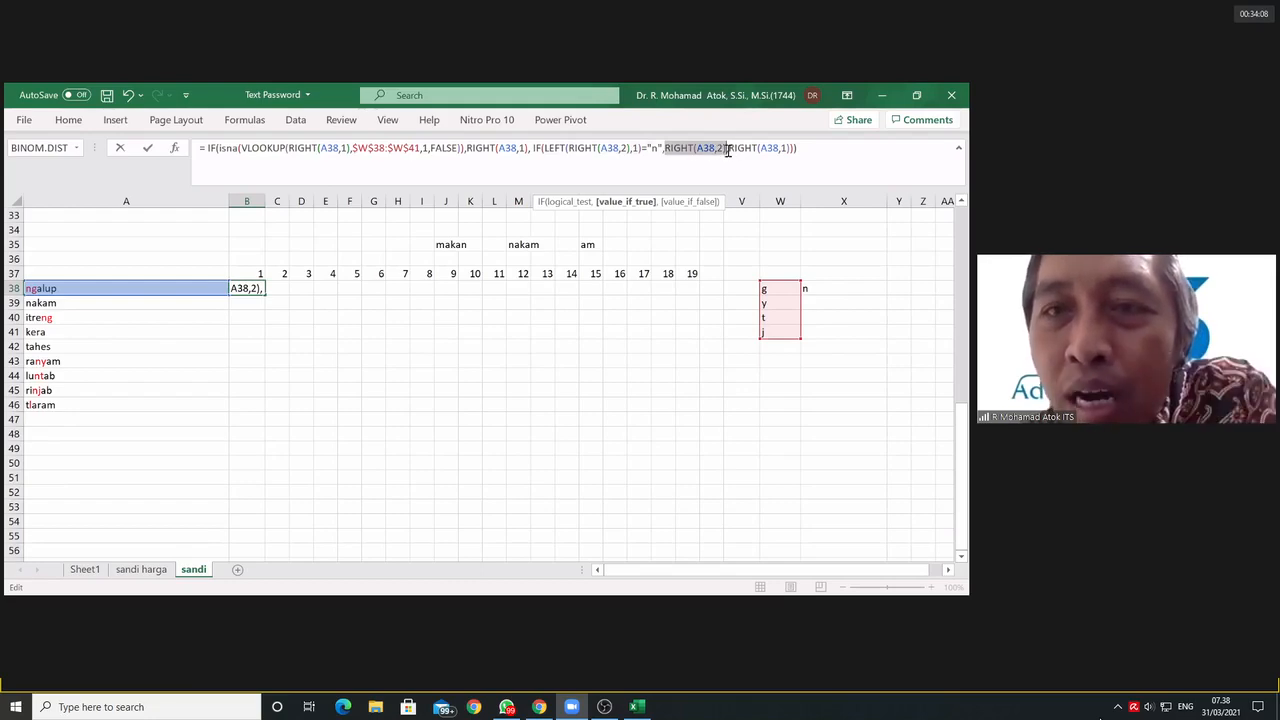
pyautogui.click(727, 149)
pyautogui.moveTo(728, 148); pyautogui.dragTo(798, 149)
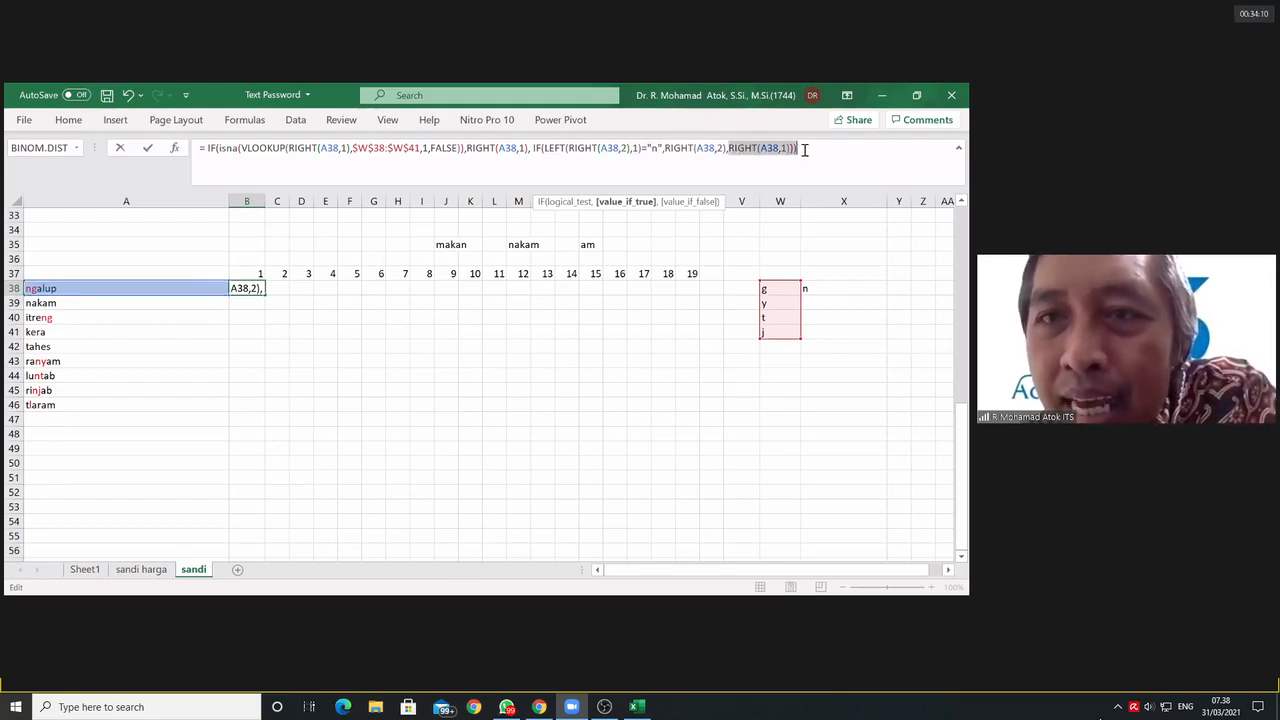
pyautogui.click(772, 148)
pyautogui.click(790, 148)
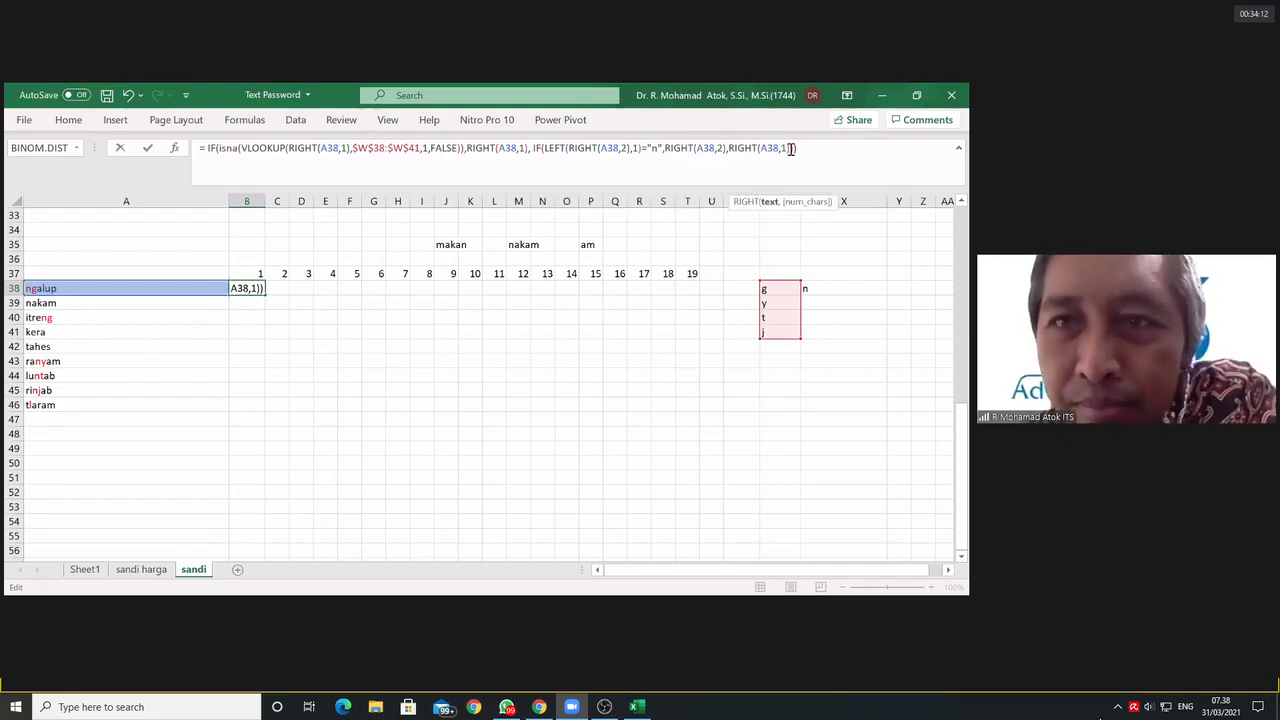
# Step: Enter B38's formula, fill it down through B46, and check the formulas in B40 and B38
pyautogui.press('Return')
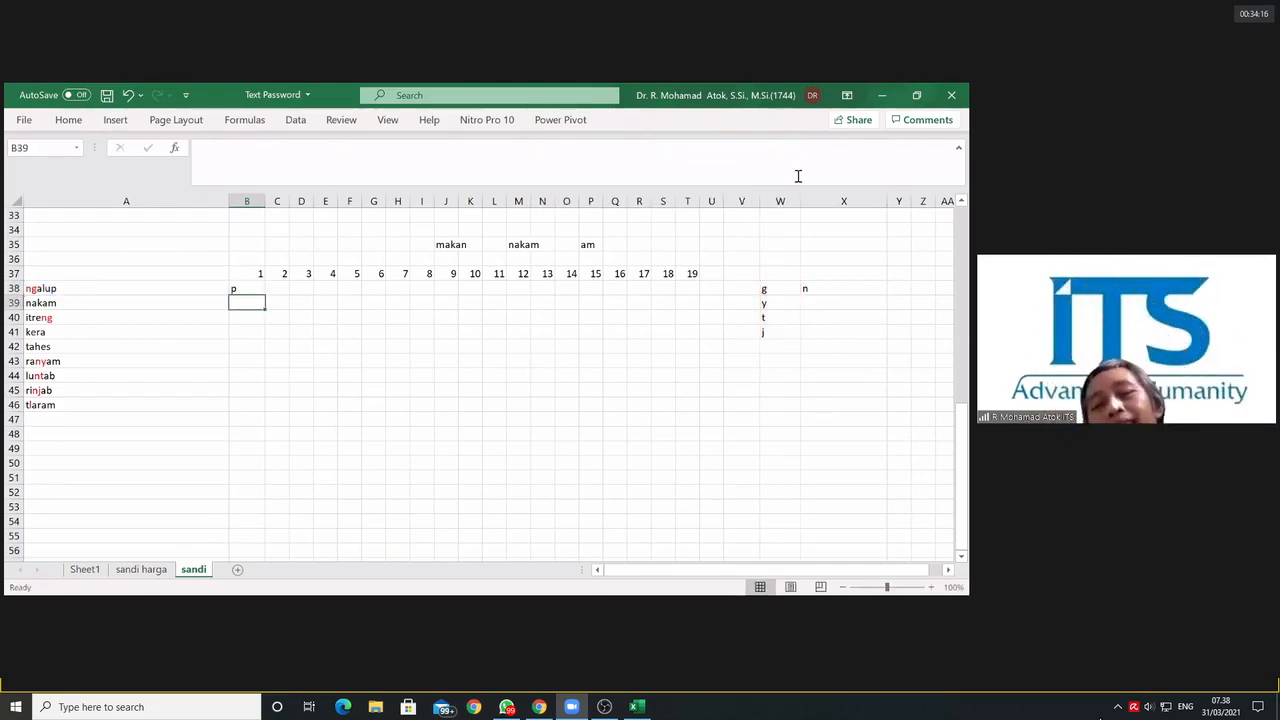
pyautogui.click(244, 288)
pyautogui.moveTo(265, 295); pyautogui.dragTo(257, 412)
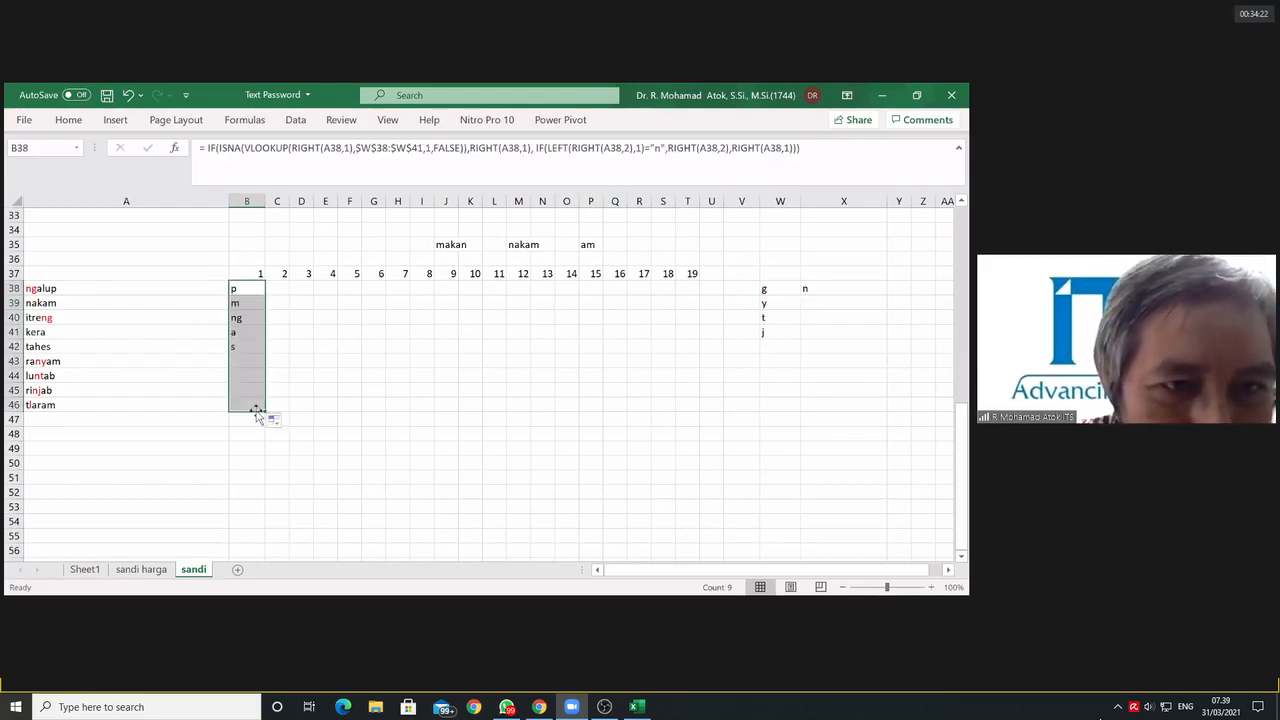
pyautogui.click(246, 318)
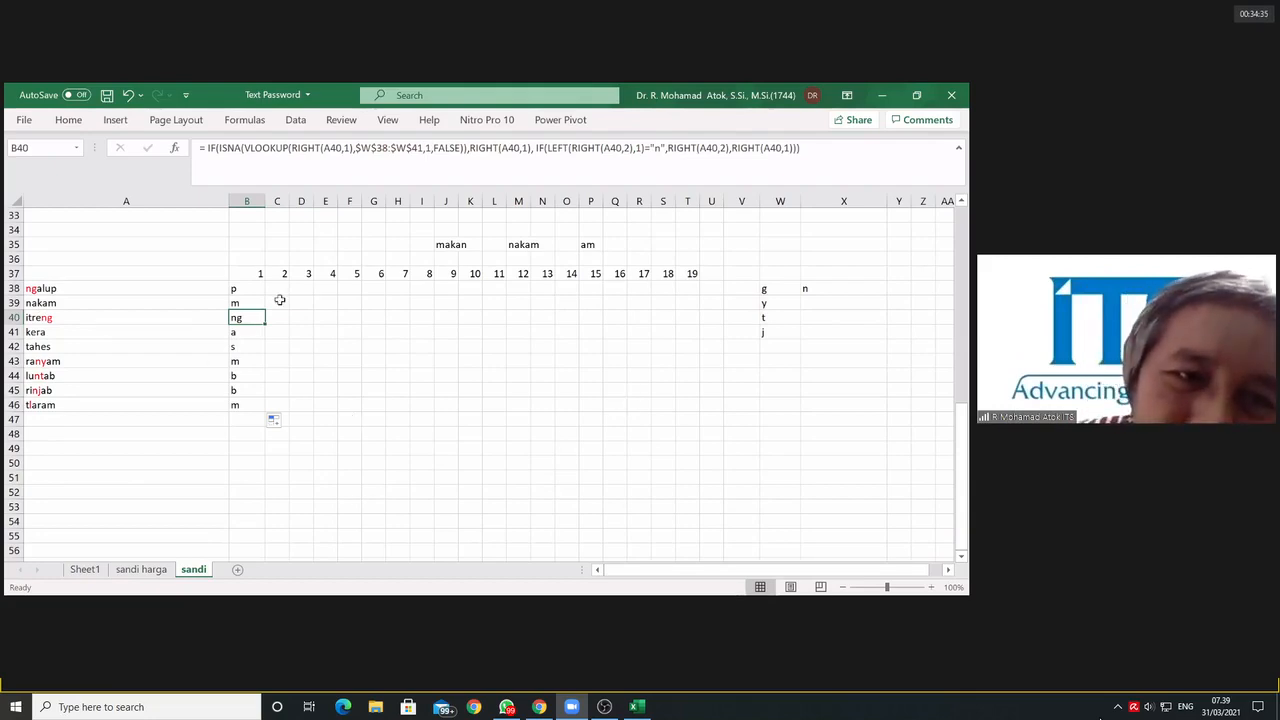
pyautogui.click(280, 289)
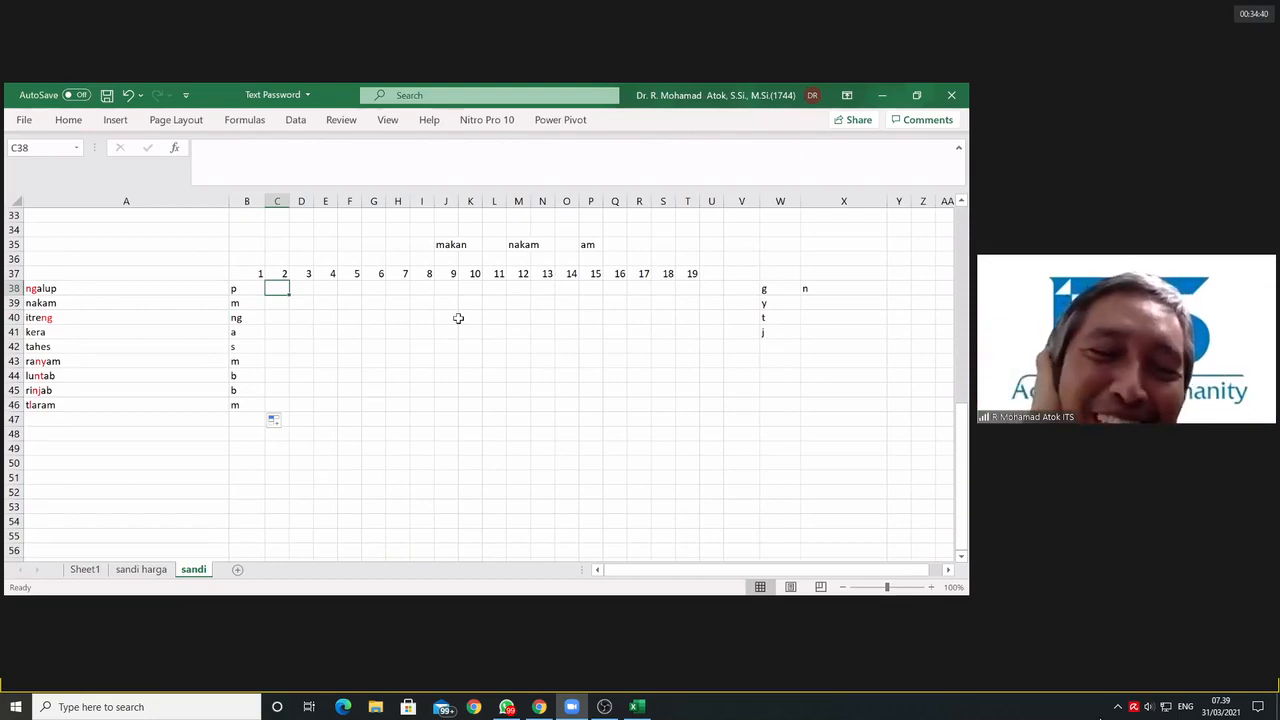
pyautogui.click(250, 288)
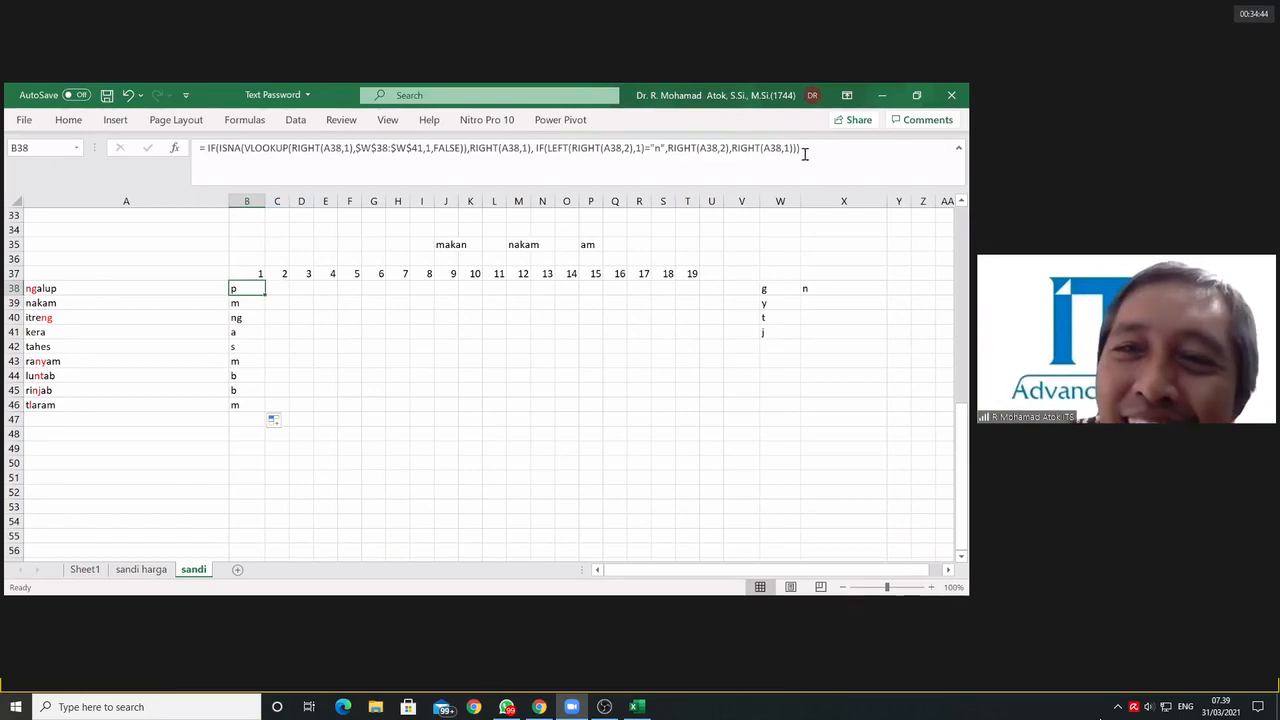
# Step: Start a formula in C38 with an IF whose logical test begins with the length of A38: =if(len(A38)
pyautogui.click(274, 290)
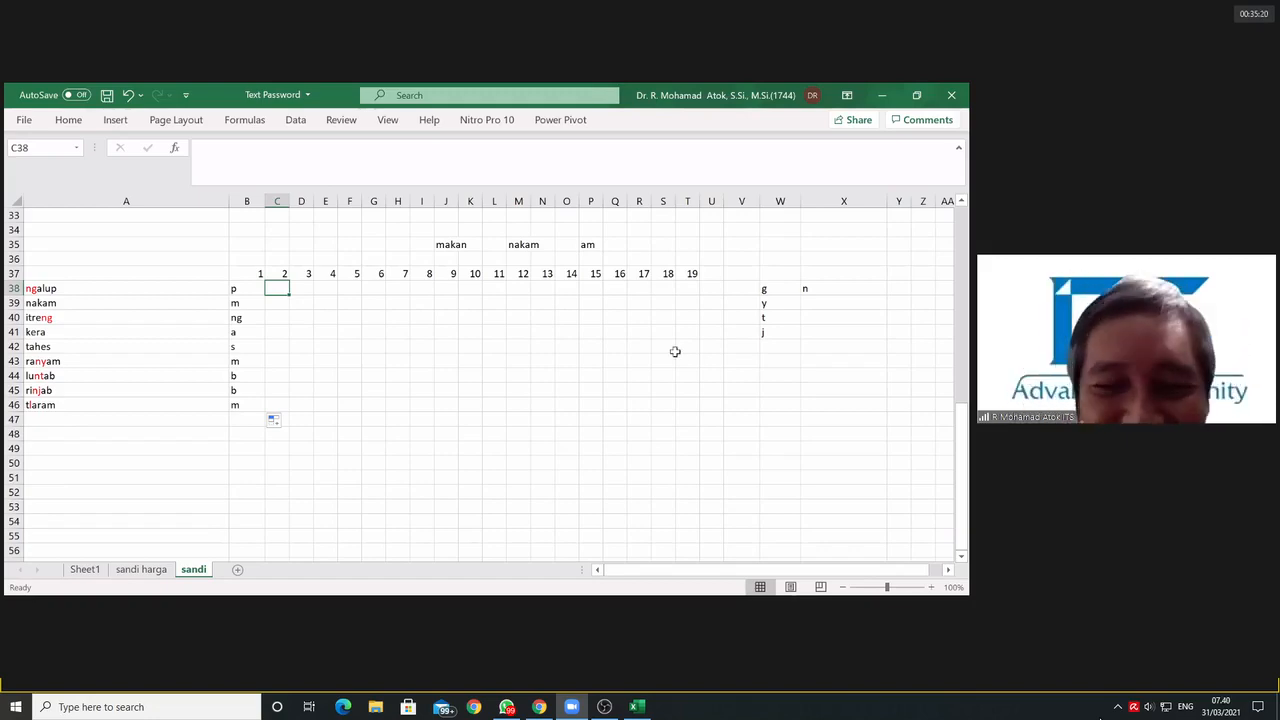
pyautogui.write('=')
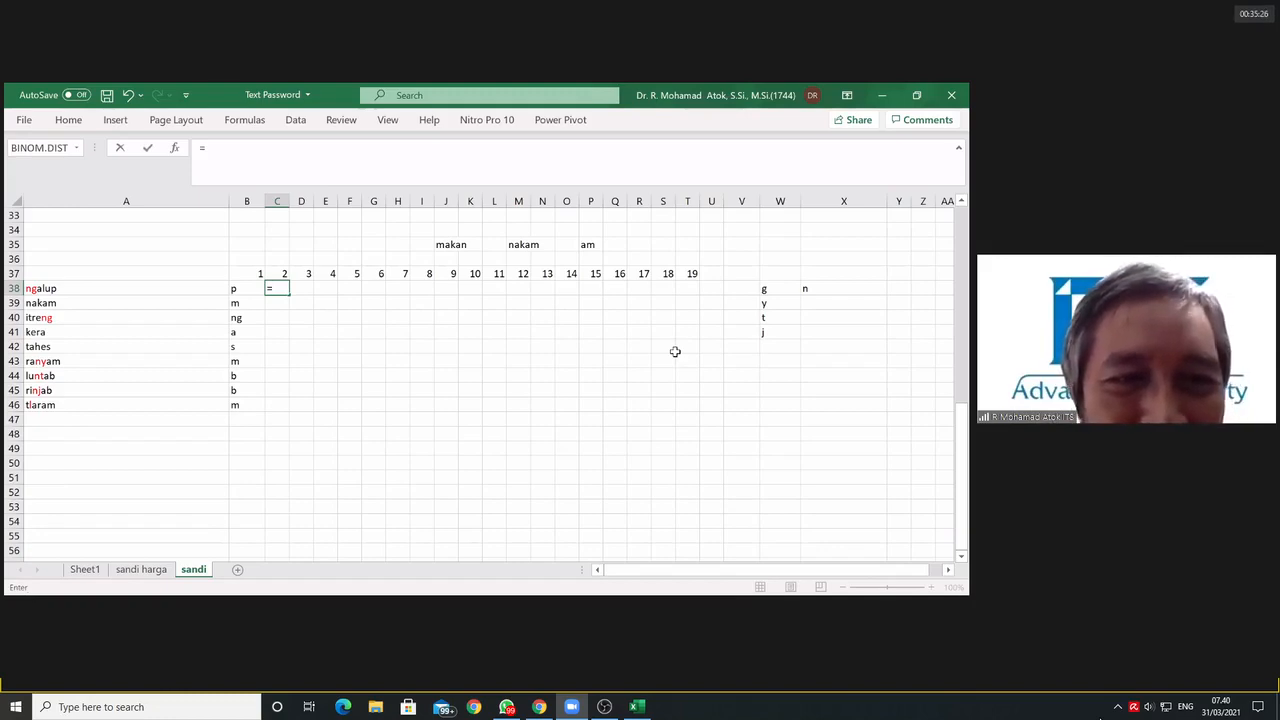
pyautogui.write('len(')
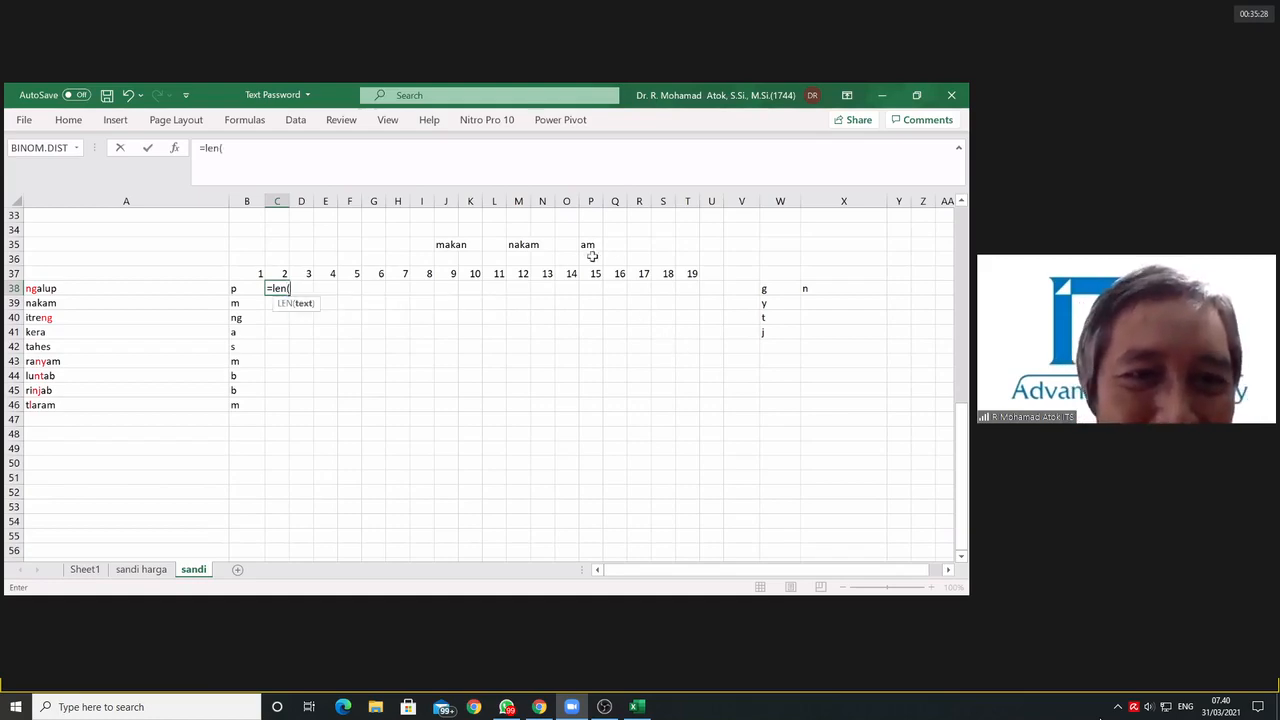
pyautogui.click(273, 291)
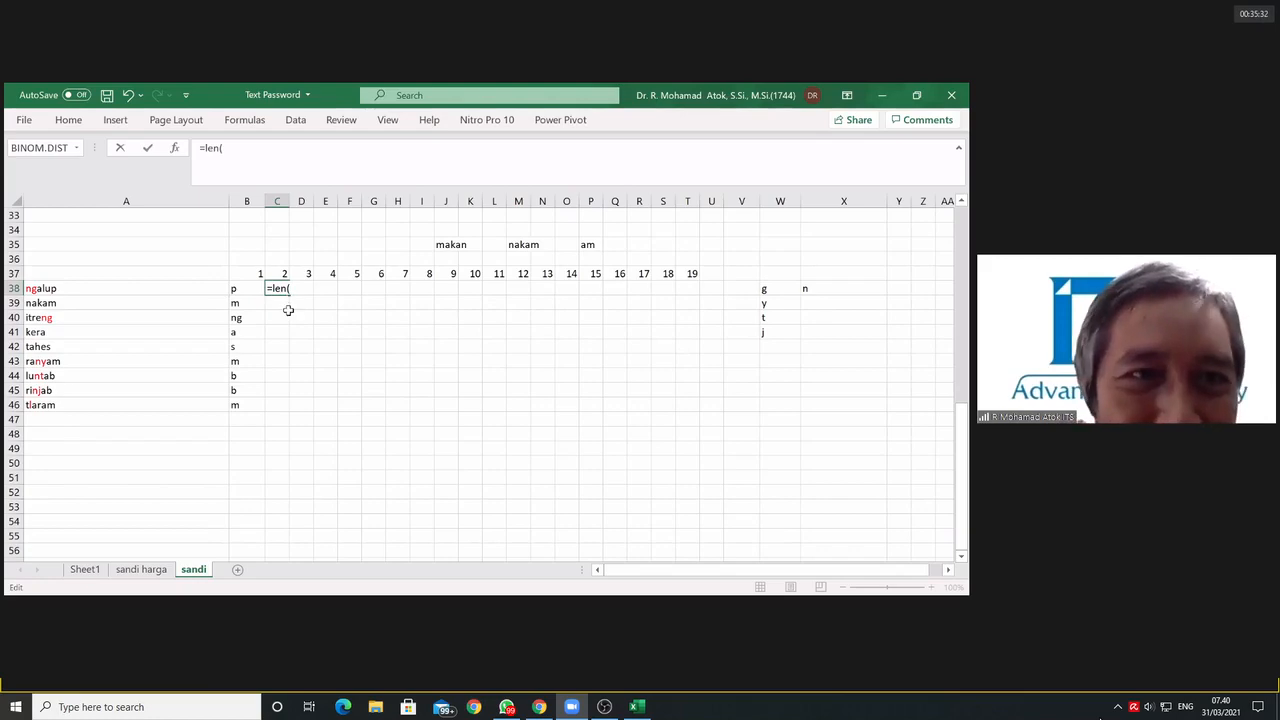
pyautogui.write('if(')
pyautogui.click(277, 177)
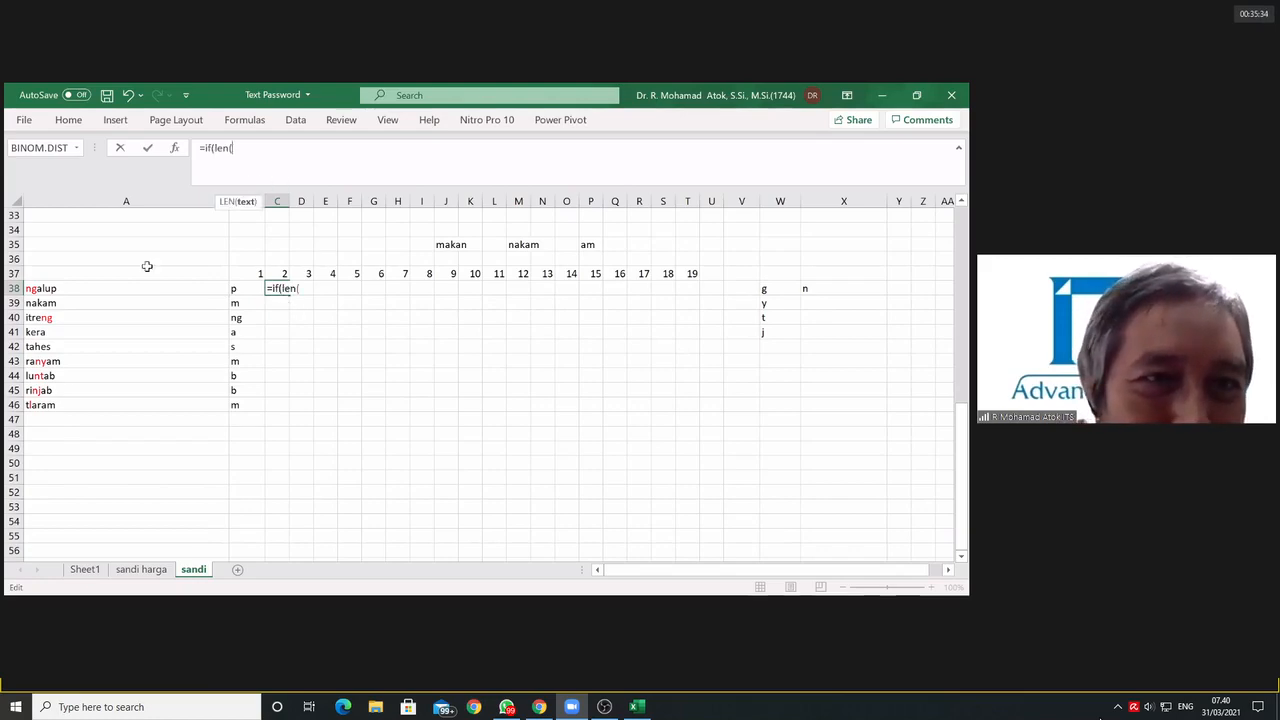
pyautogui.click(55, 288)
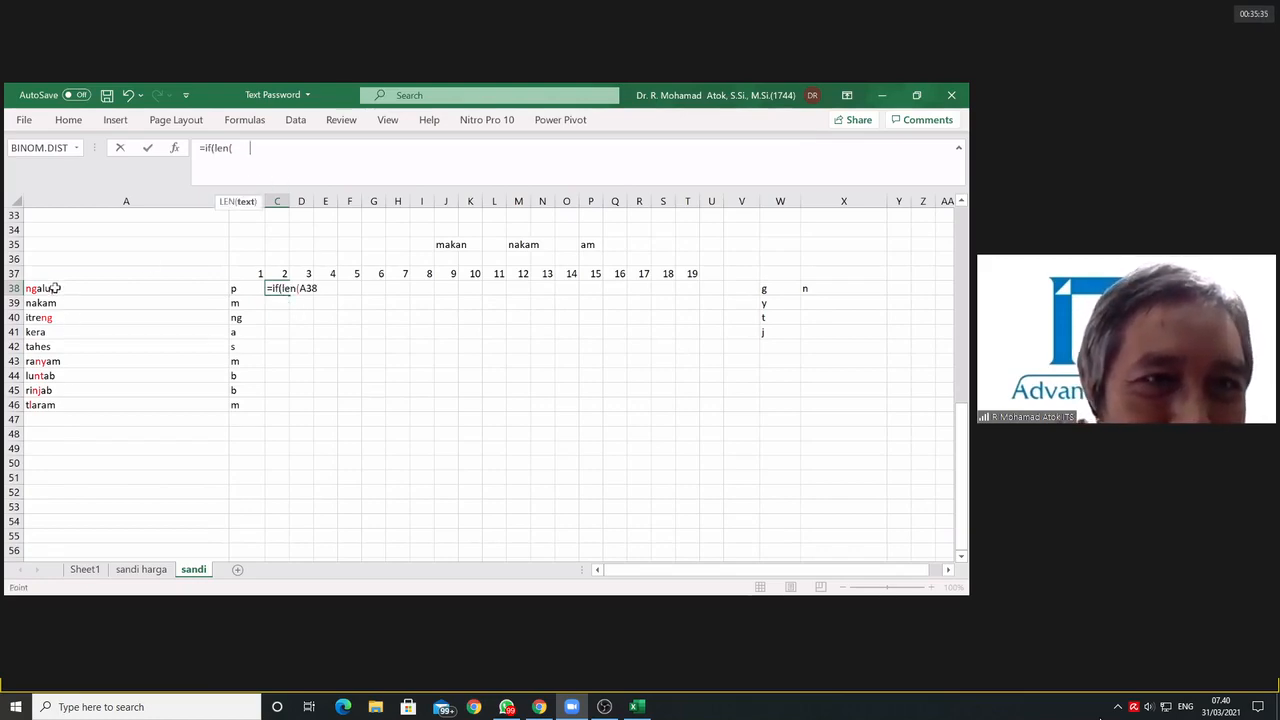
pyautogui.click(233, 148)
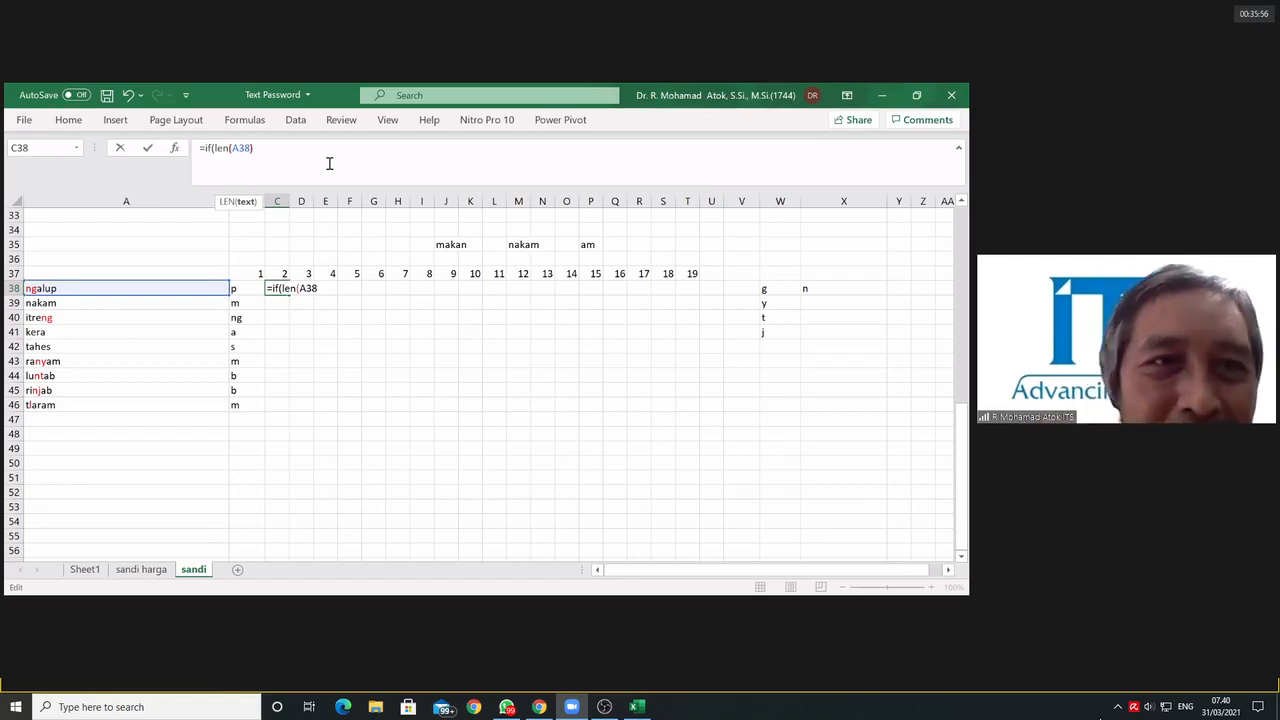
pyautogui.write(')')
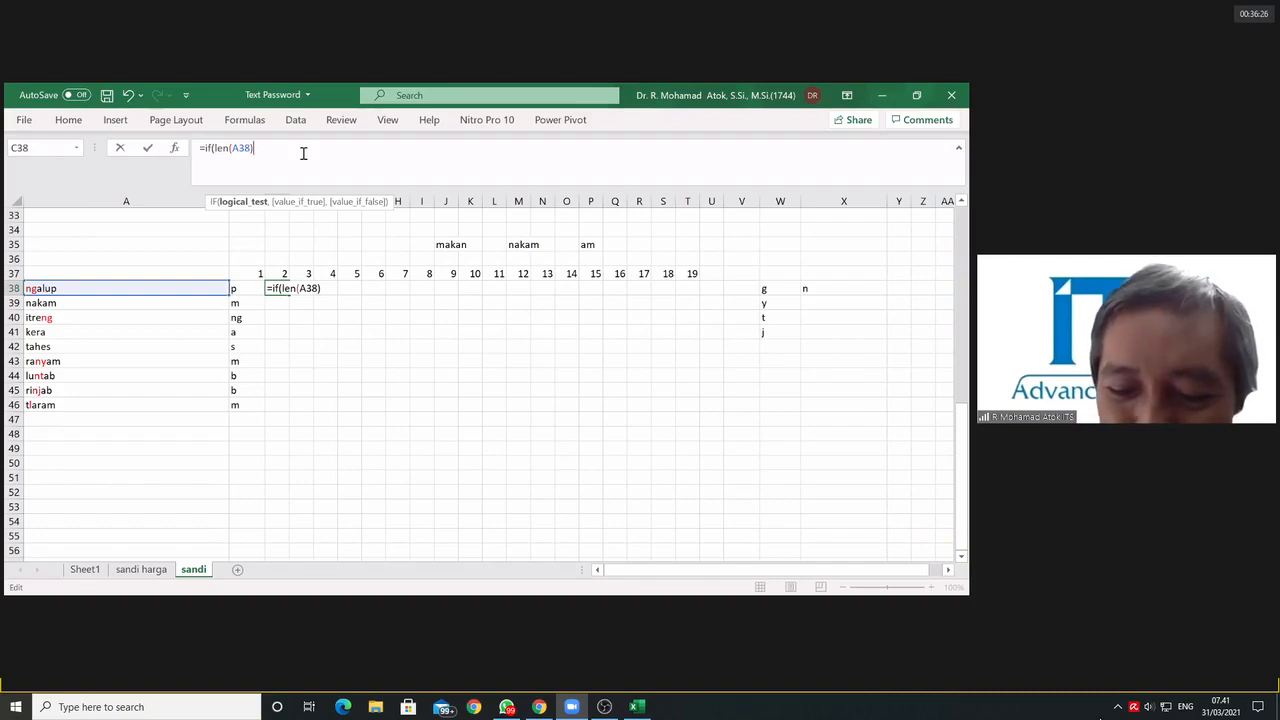
# Step: Complete C38's logical test as greater than or equal to header cell C37, with its row locked as C$37
pyautogui.write('>=')
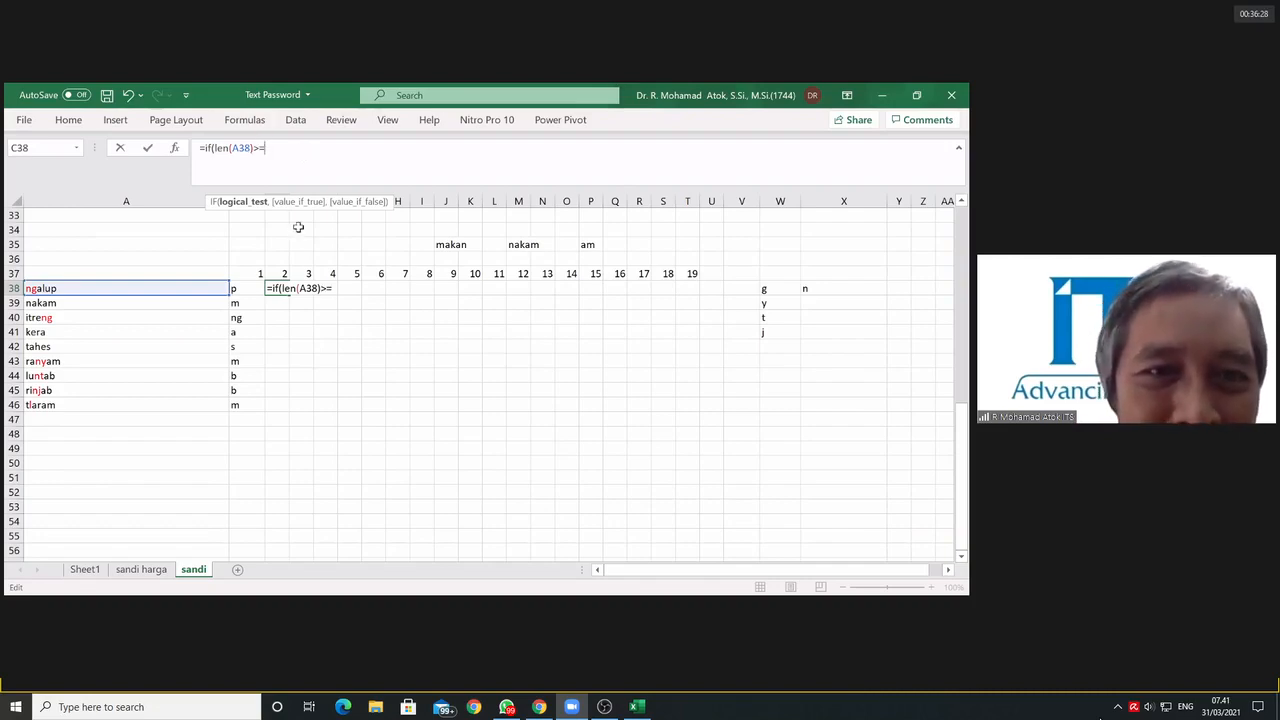
pyautogui.click(283, 276)
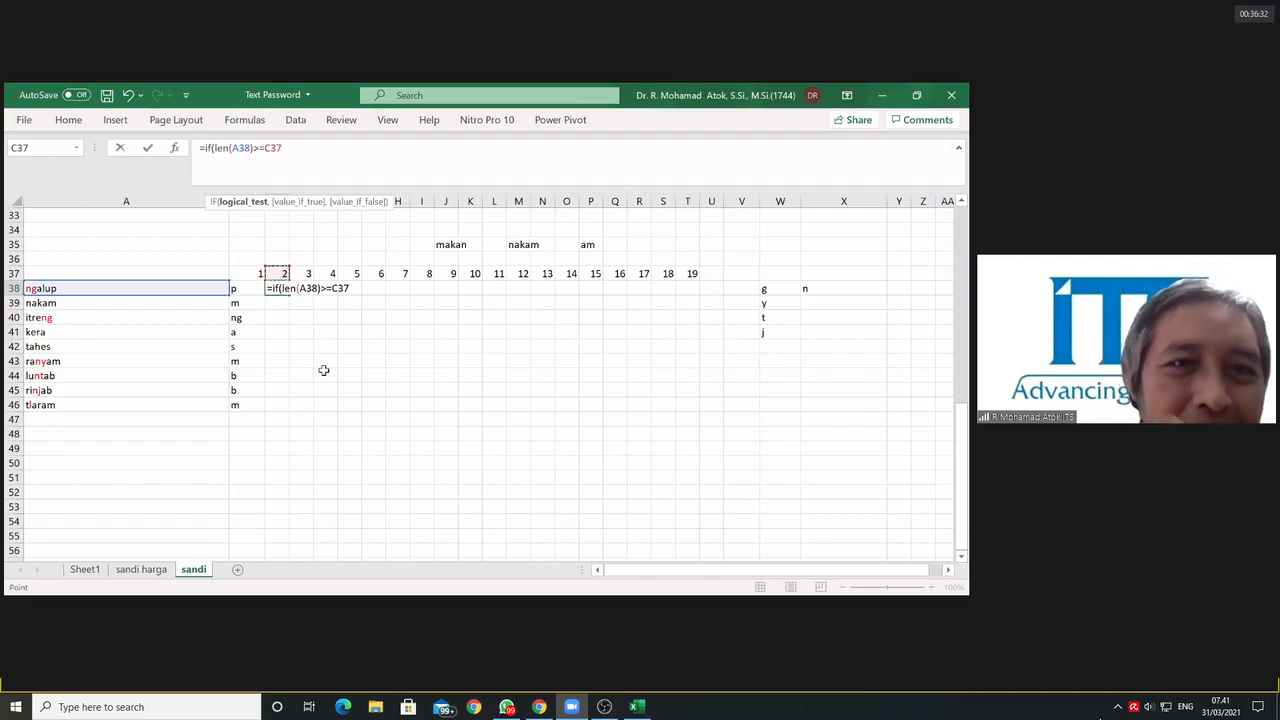
pyautogui.click(270, 150)
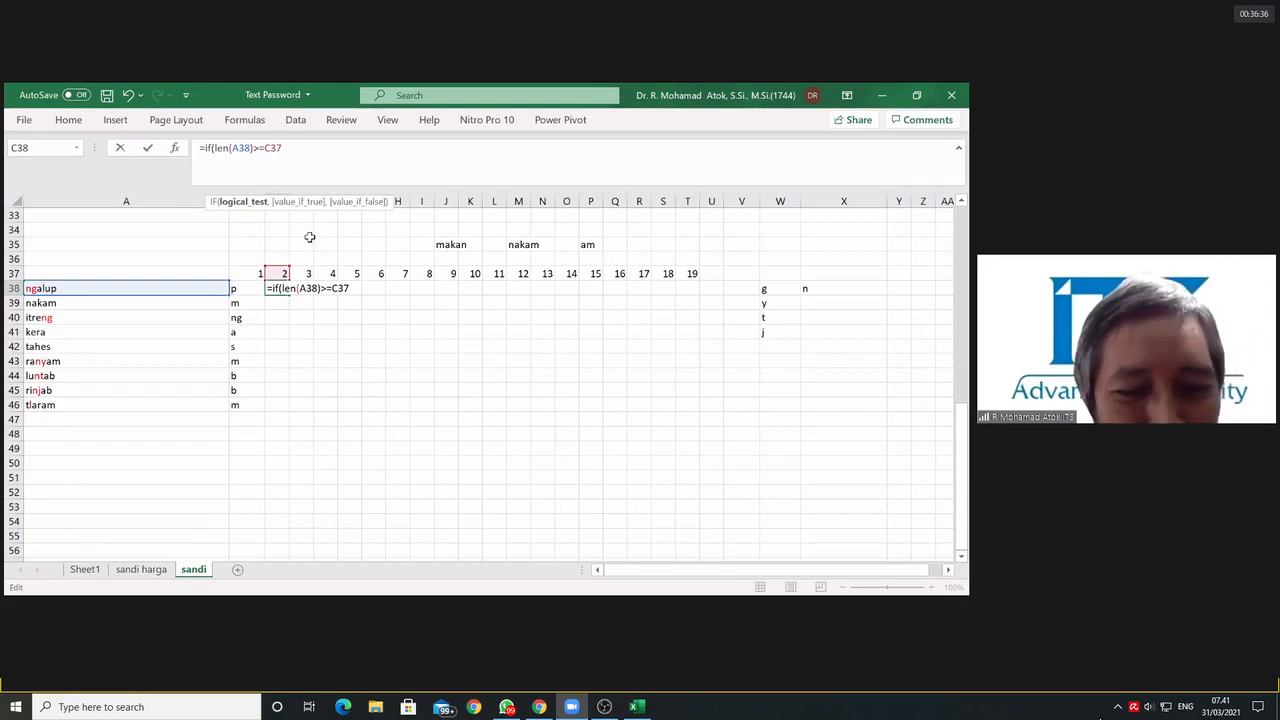
pyautogui.write('$')
pyautogui.click(309, 149)
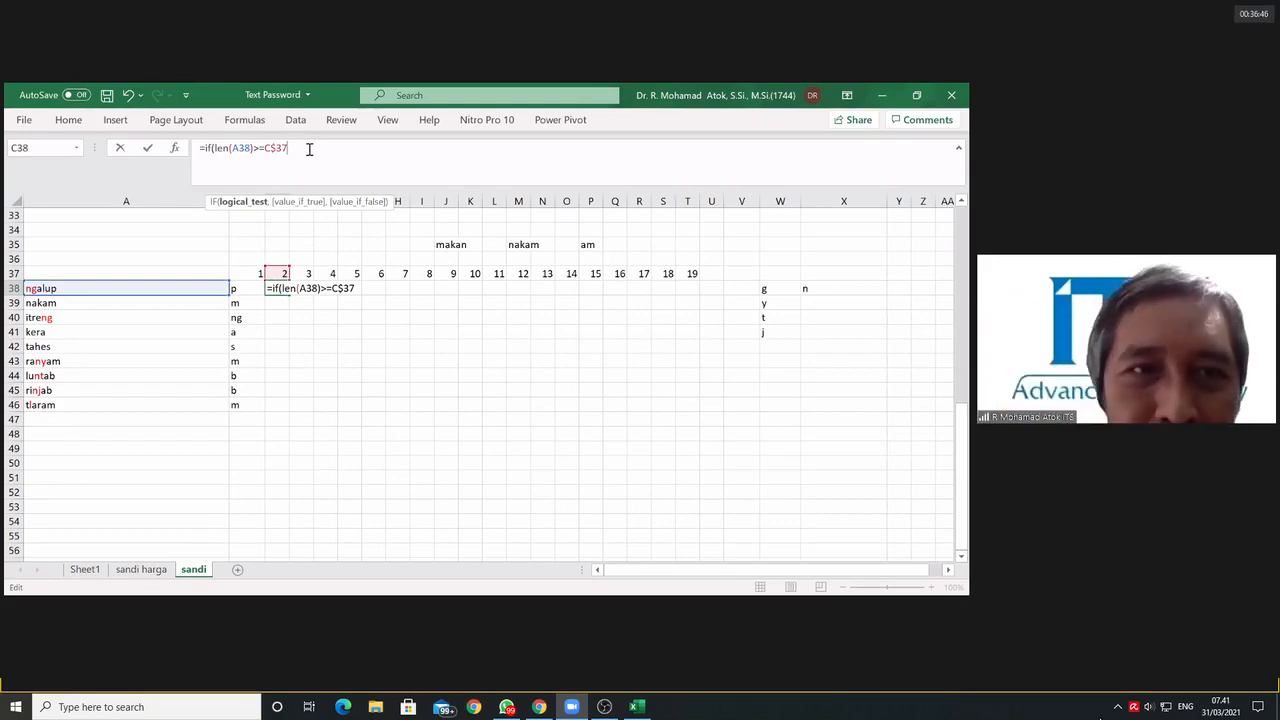
# Step: Add a blank value if true and "" as the value if false, close C38's IF, and return to the blank argument
pyautogui.write(',')
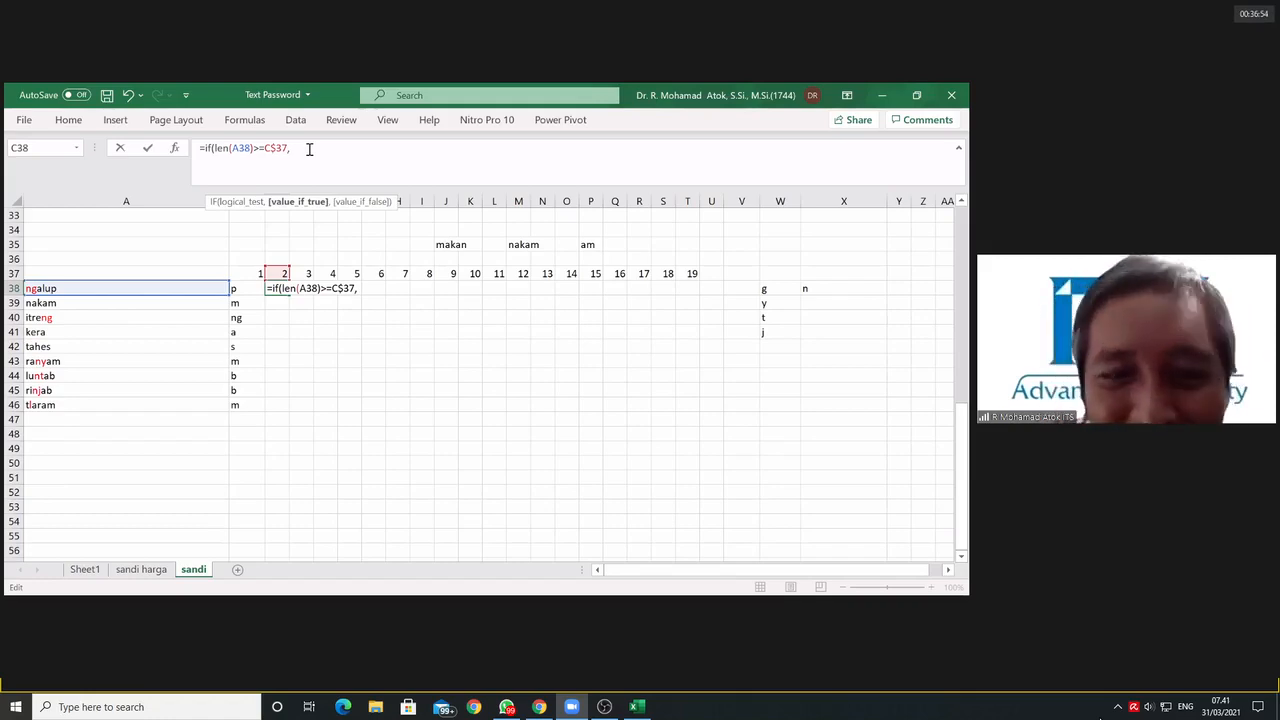
pyautogui.write(',')
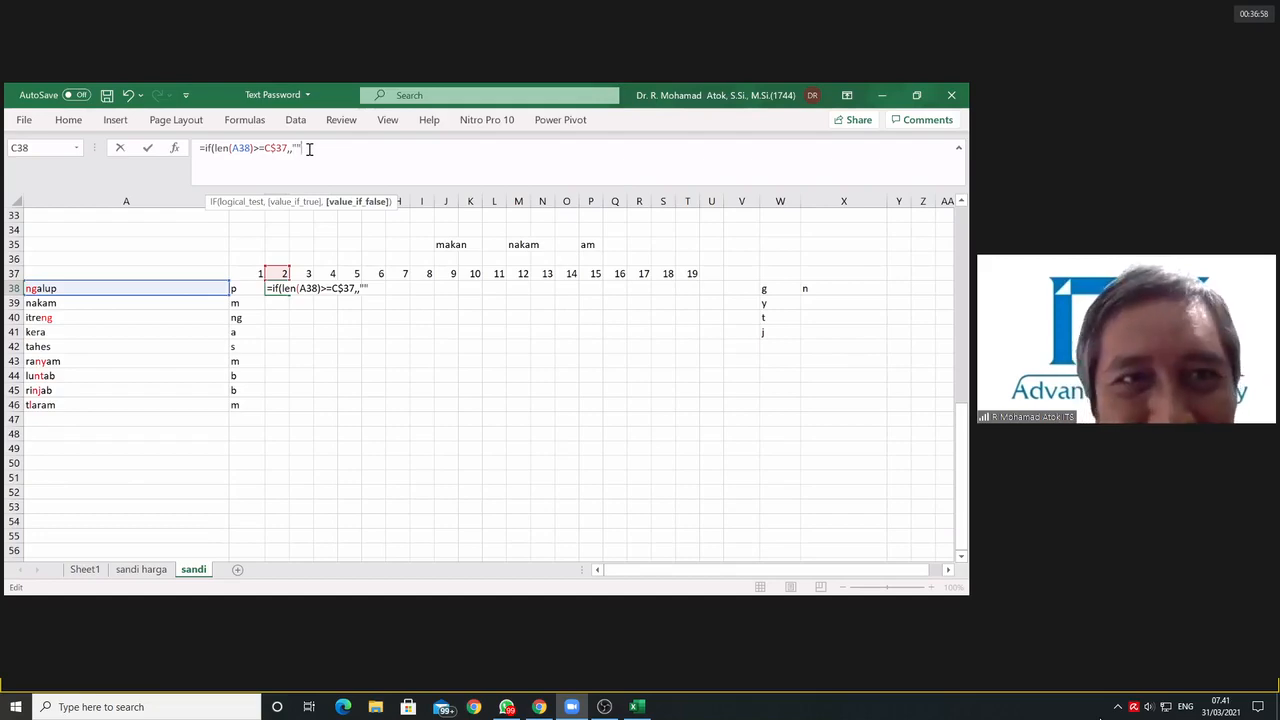
pyautogui.write('"")')
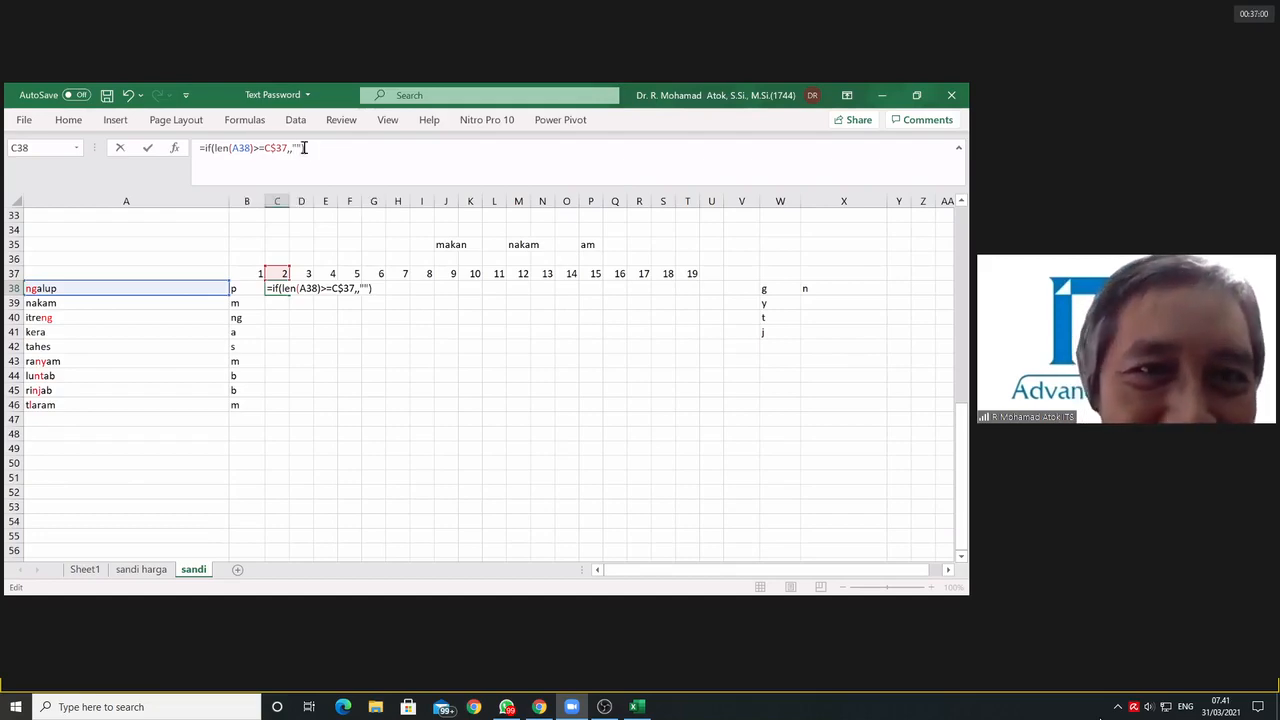
pyautogui.click(290, 149)
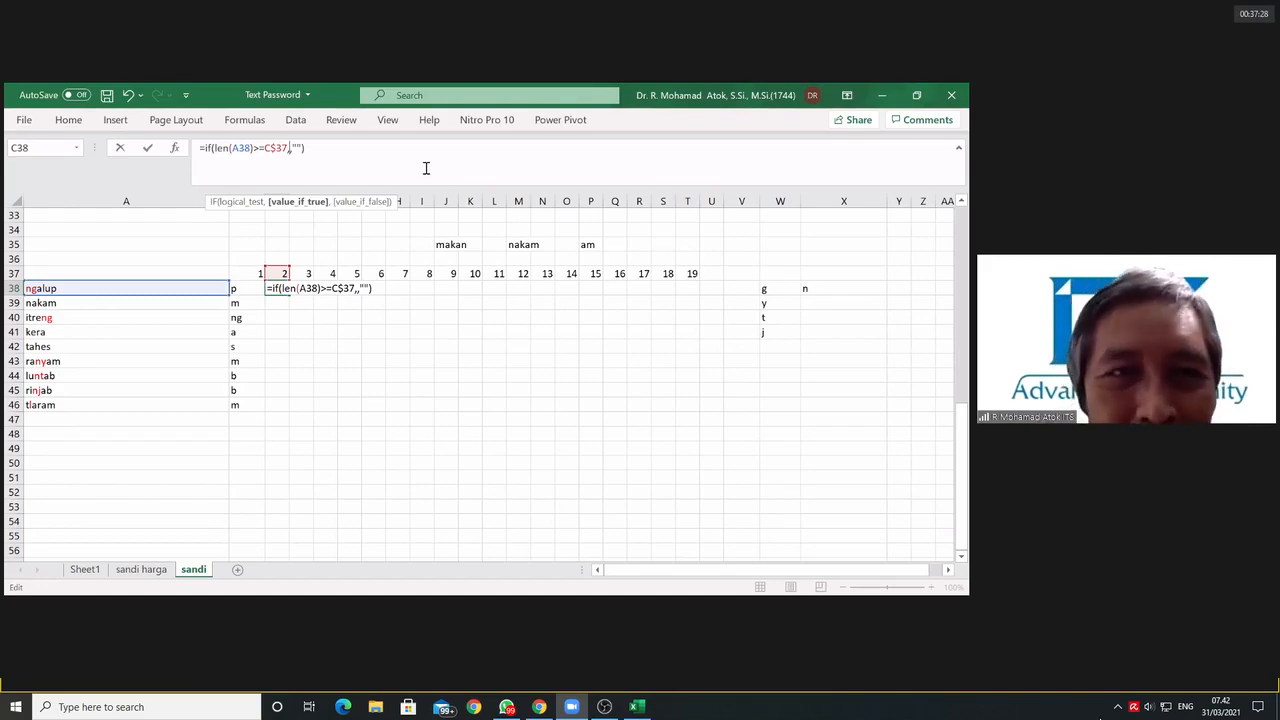
pyautogui.write('if(')
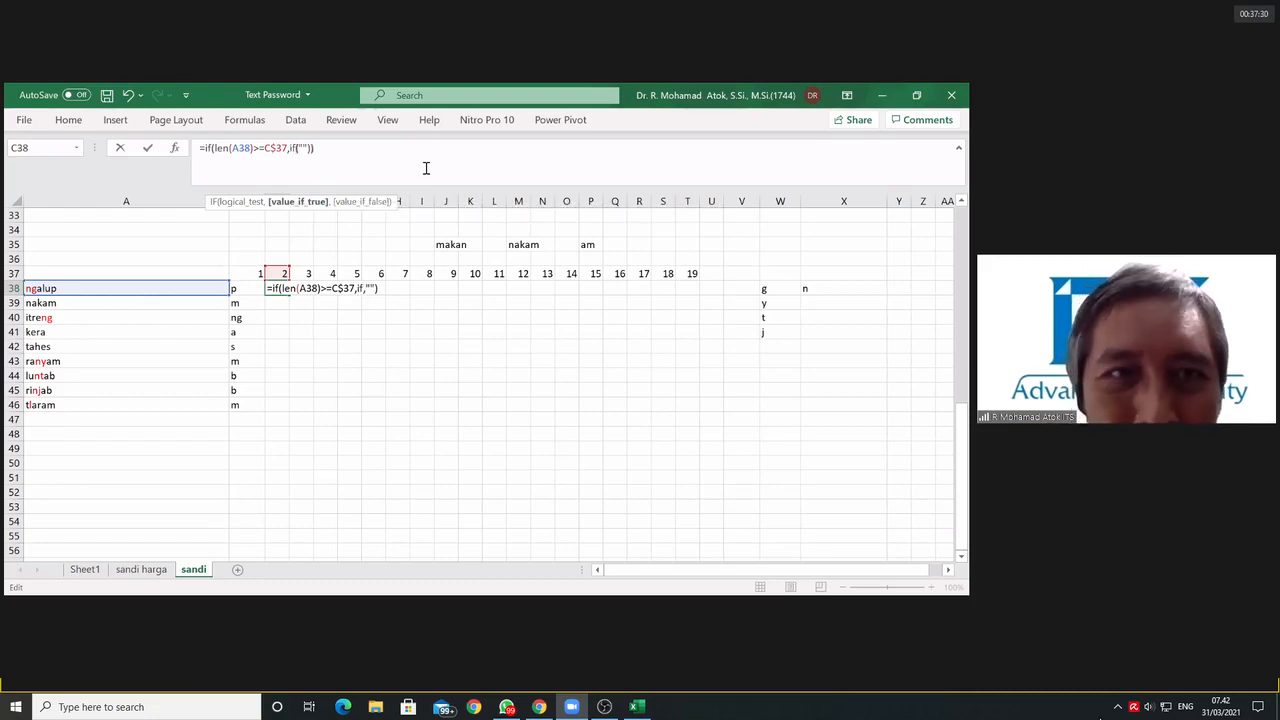
pyautogui.write(',')
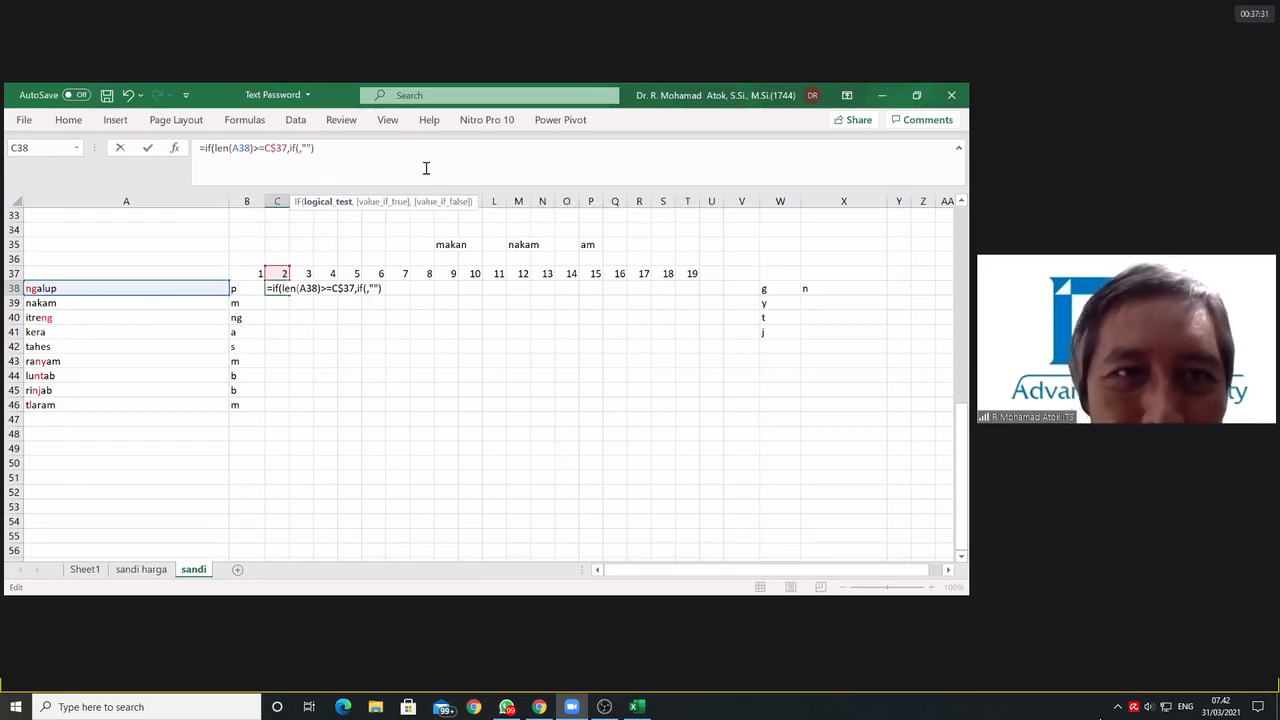
pyautogui.click(242, 289)
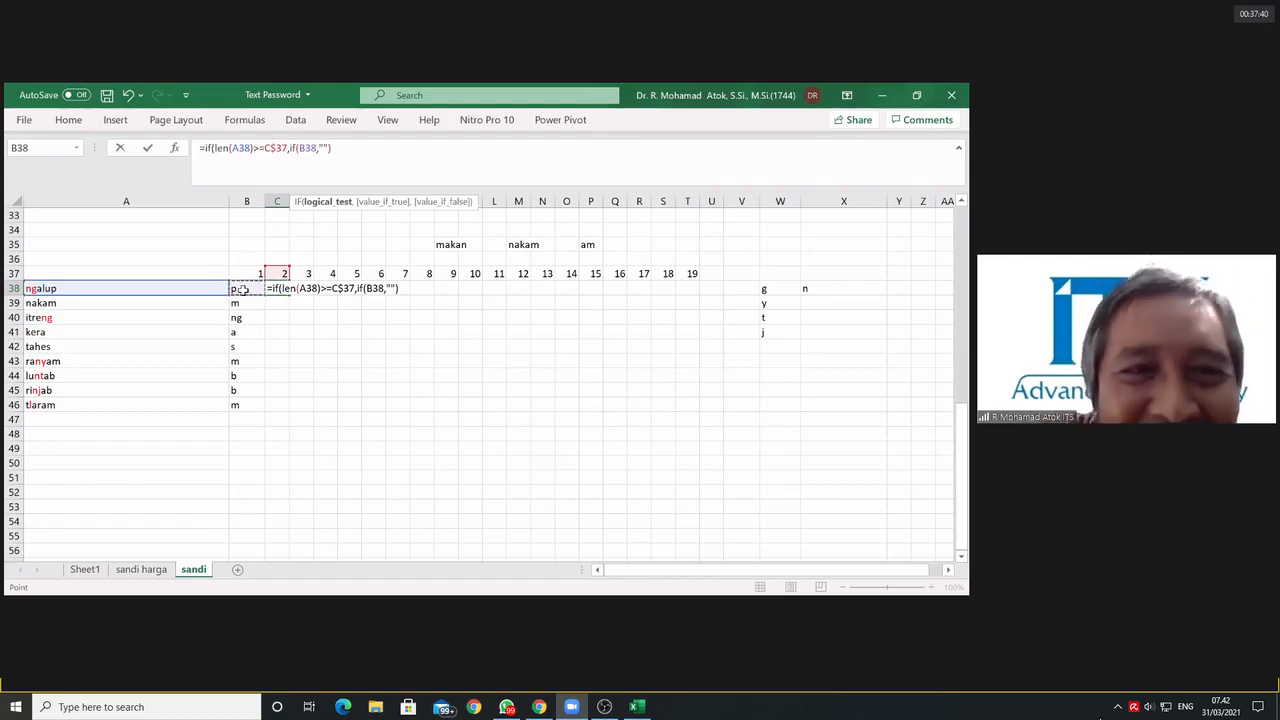
pyautogui.press('BackSpace')
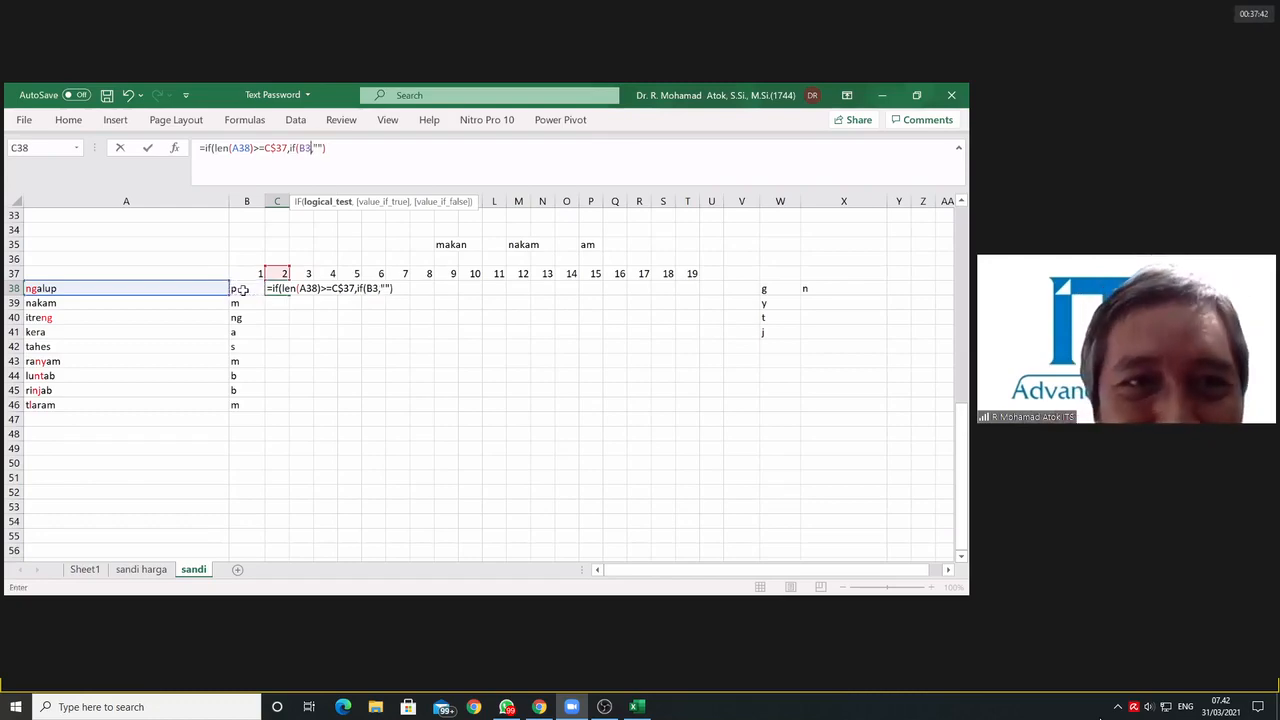
pyautogui.press('BackSpace')
pyautogui.press('BackSpace')
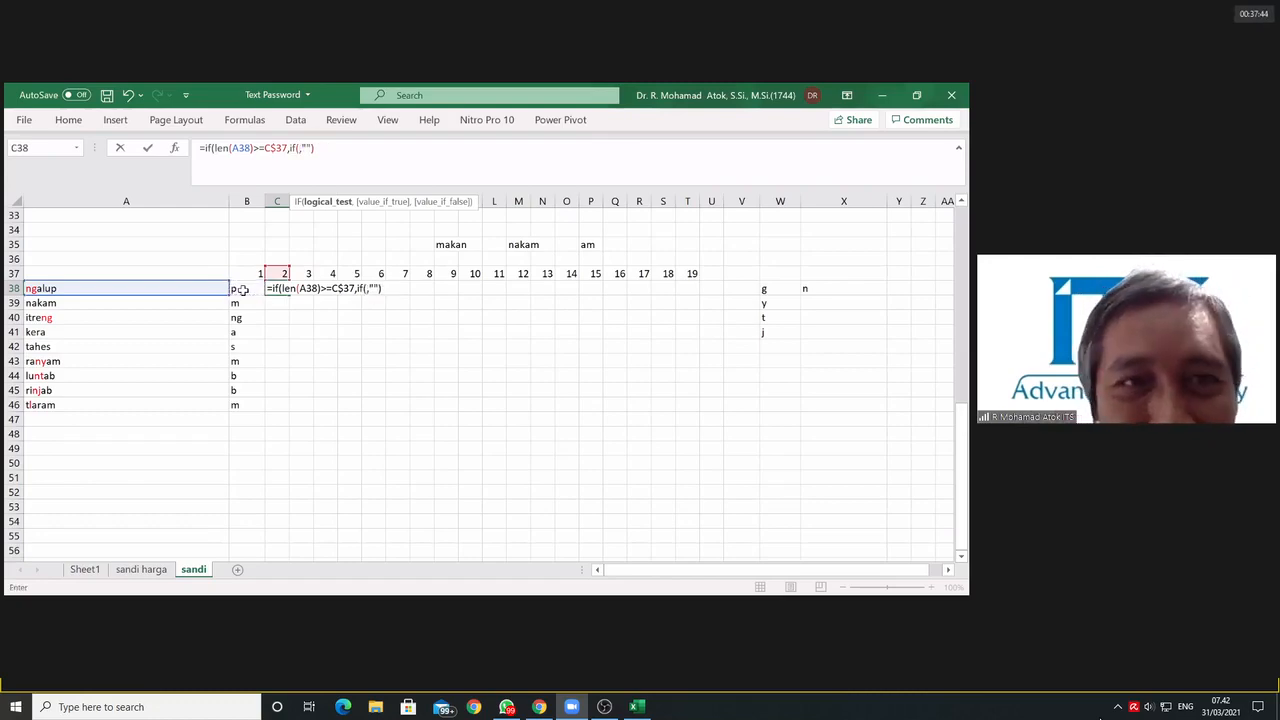
pyautogui.write('len(')
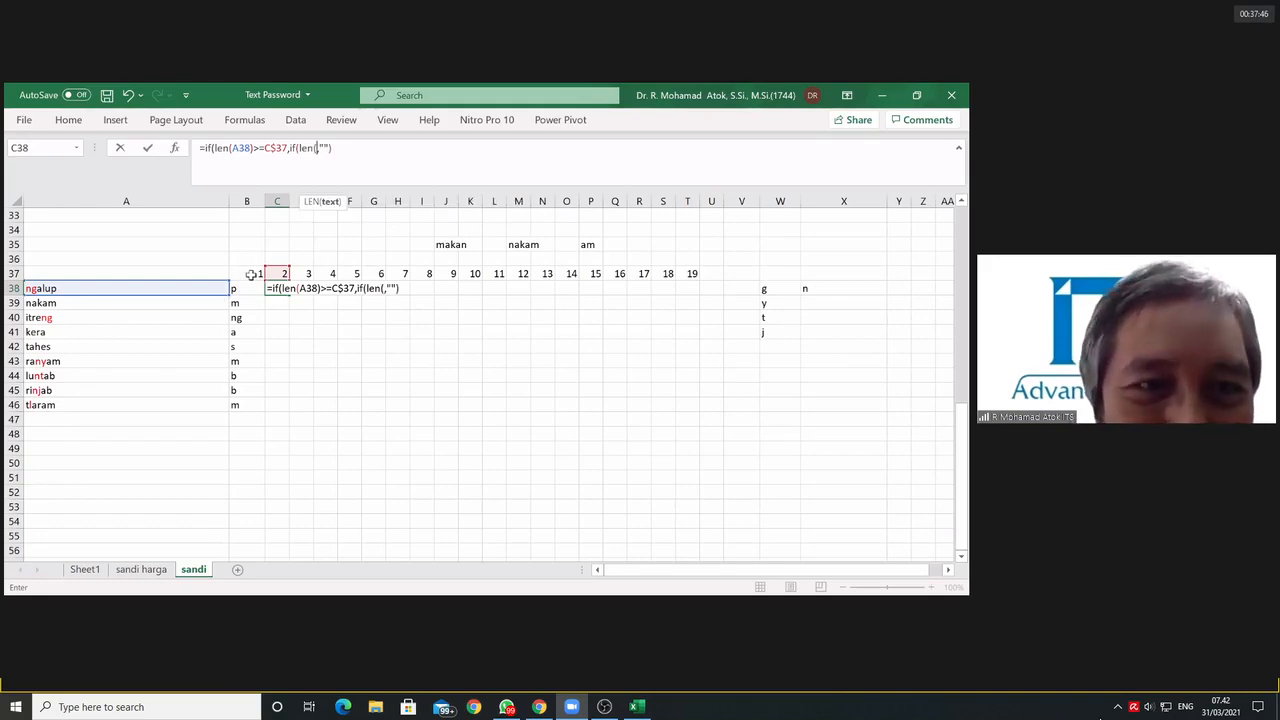
pyautogui.click(240, 287)
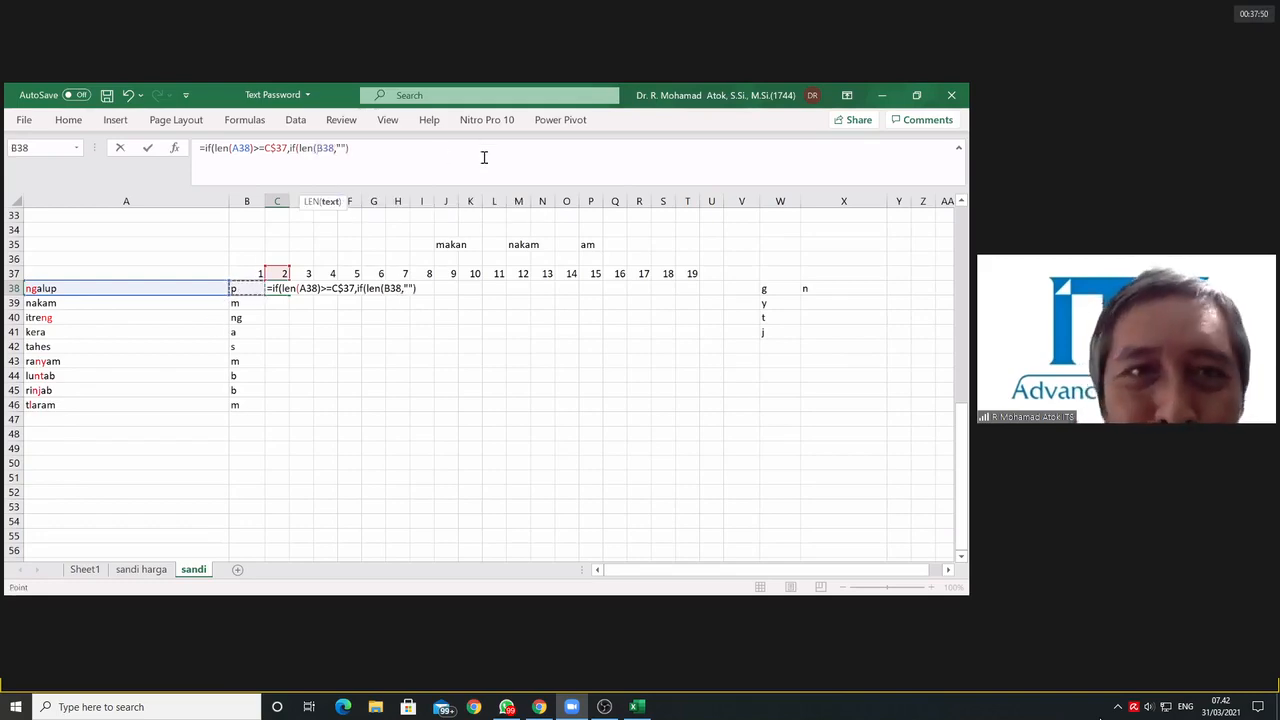
pyautogui.write(')')
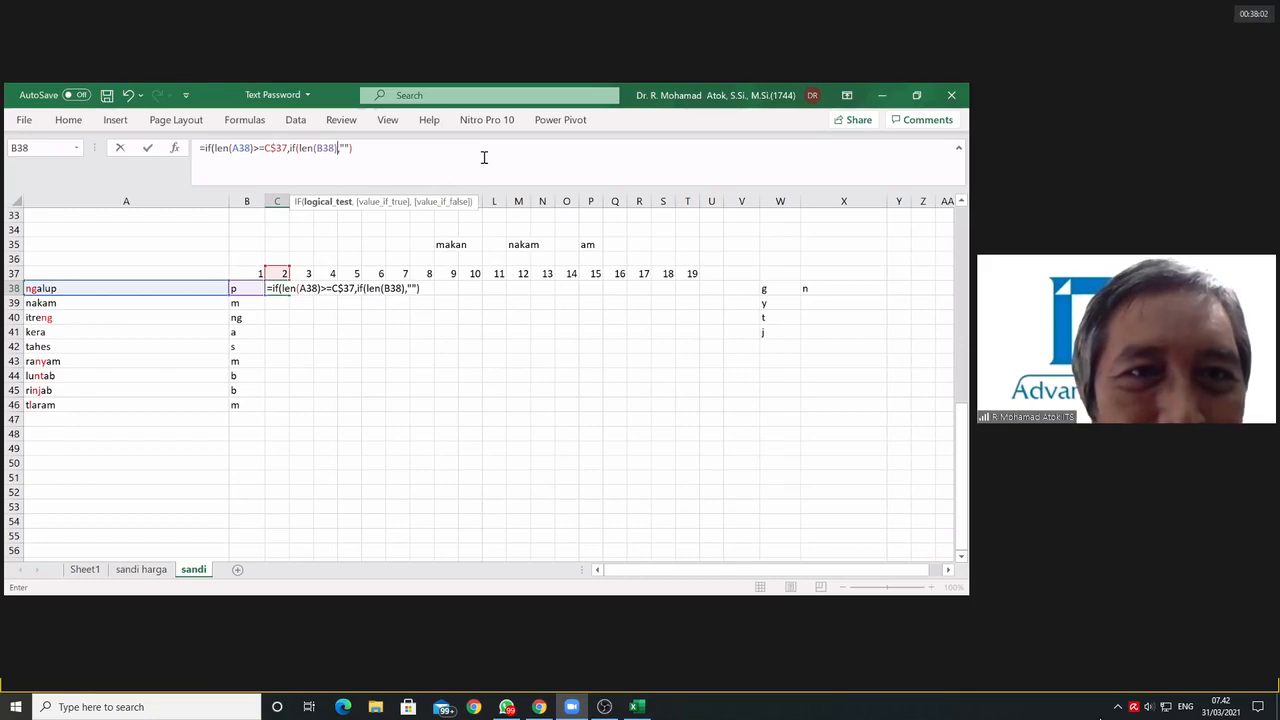
pyautogui.press('BackSpace')
pyautogui.press('BackSpace')
pyautogui.press('BackSpace')
pyautogui.press('BackSpace')
pyautogui.press('BackSpace')
pyautogui.press('BackSpace')
pyautogui.press('BackSpace')
pyautogui.press('BackSpace')
pyautogui.press('BackSpace')
pyautogui.press('BackSpace')
pyautogui.press('BackSpace')
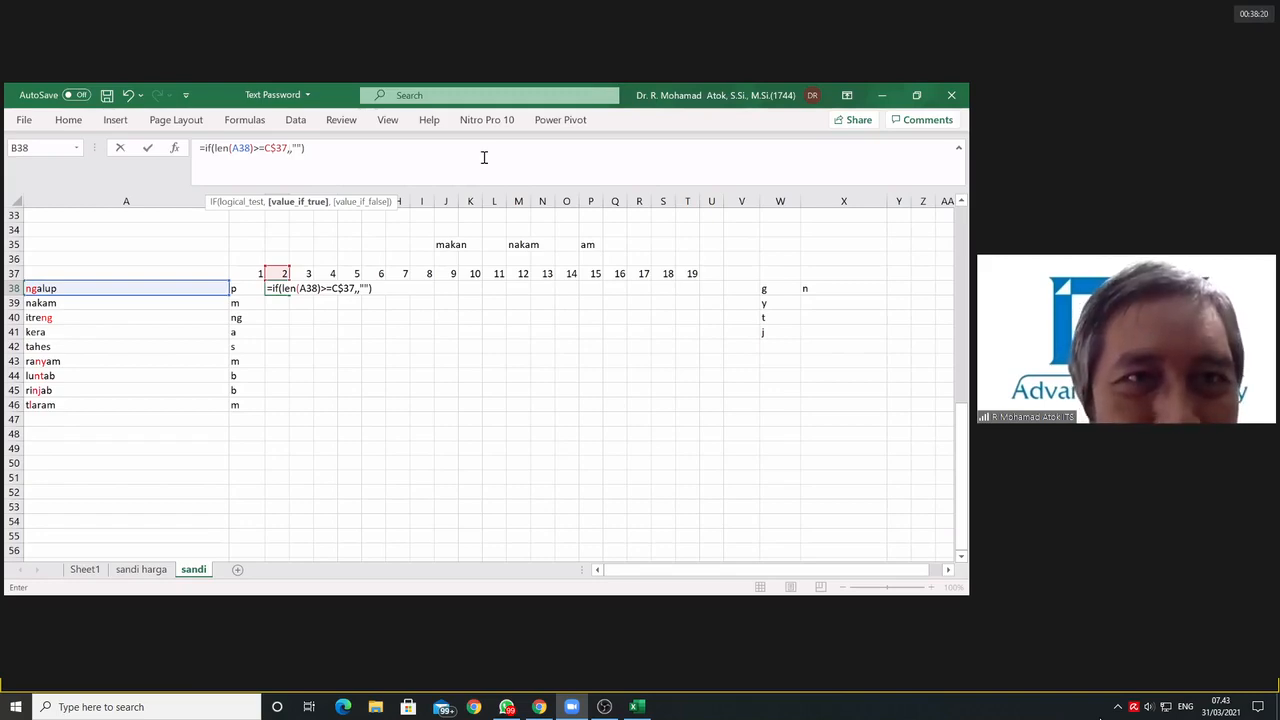
# Step: Set the value if true in C38's IF to "" and enter the formula
pyautogui.write('""')
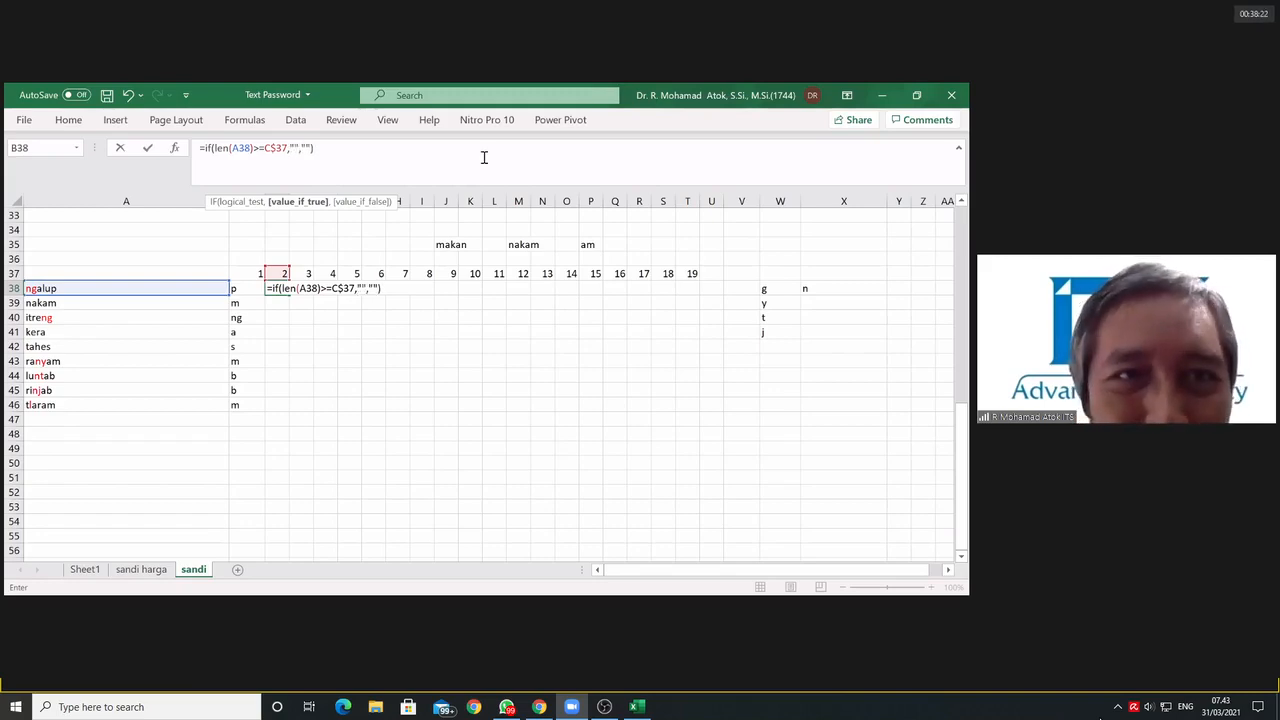
pyautogui.press('Return')
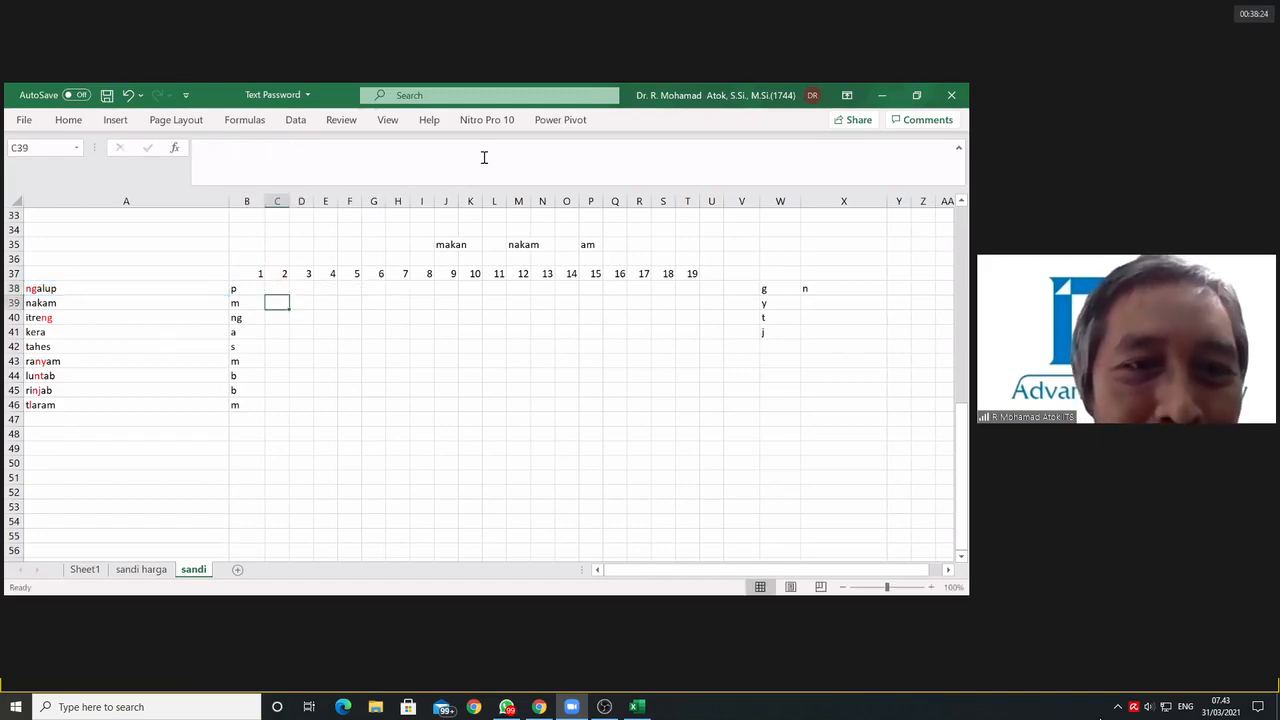
# Step: Copy B38's formula without its equals sign and paste it over the value-if-true "" in C38's formula
pyautogui.click(237, 291)
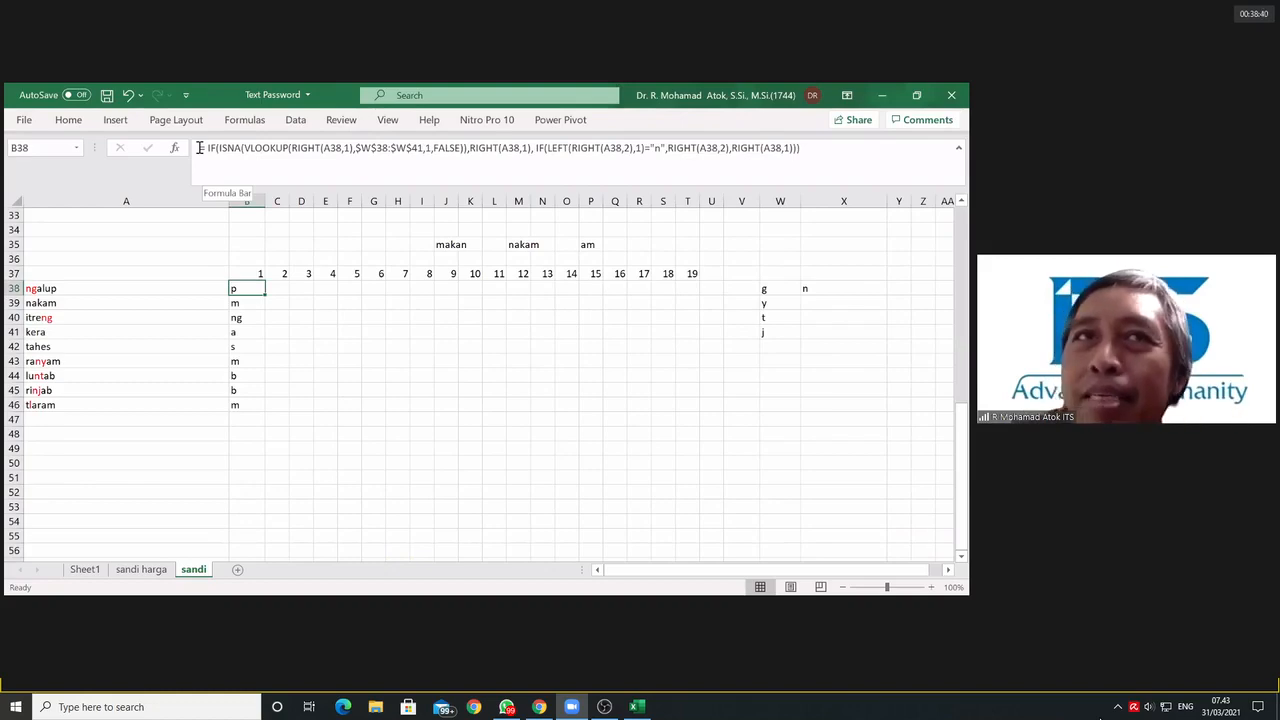
pyautogui.moveTo(199, 148); pyautogui.dragTo(500, 148)
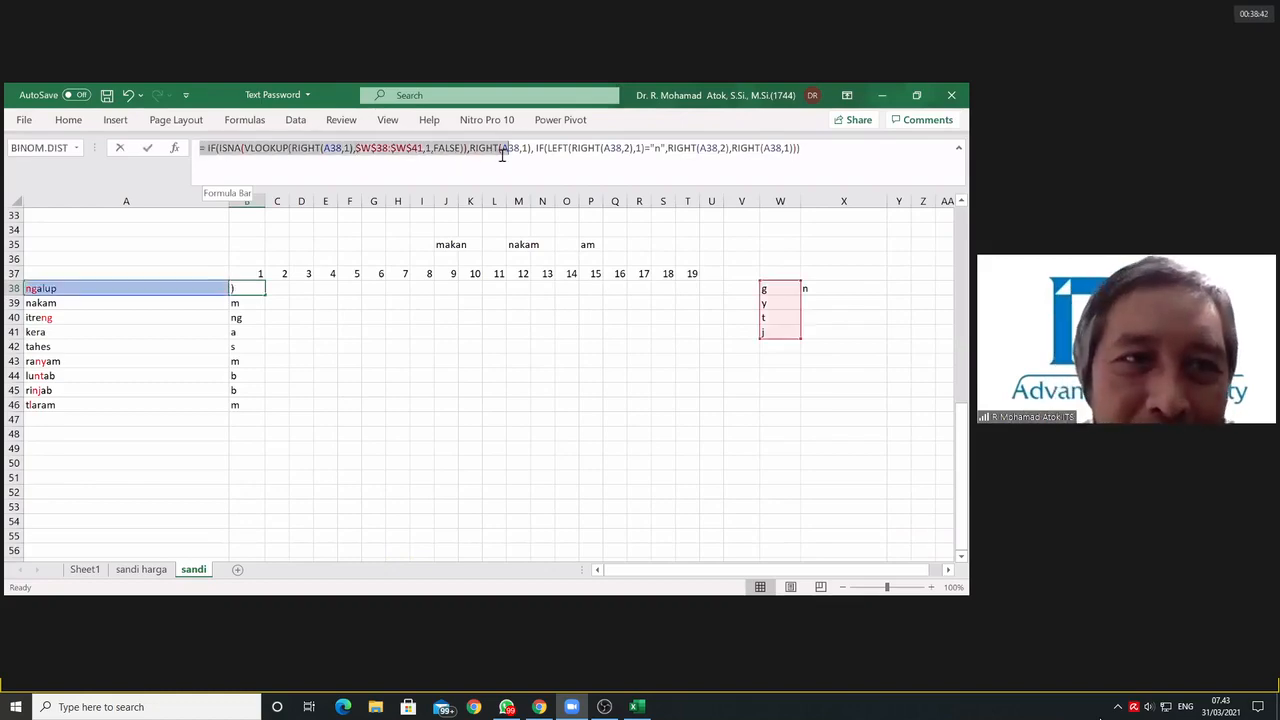
pyautogui.moveTo(208, 148); pyautogui.dragTo(837, 157)
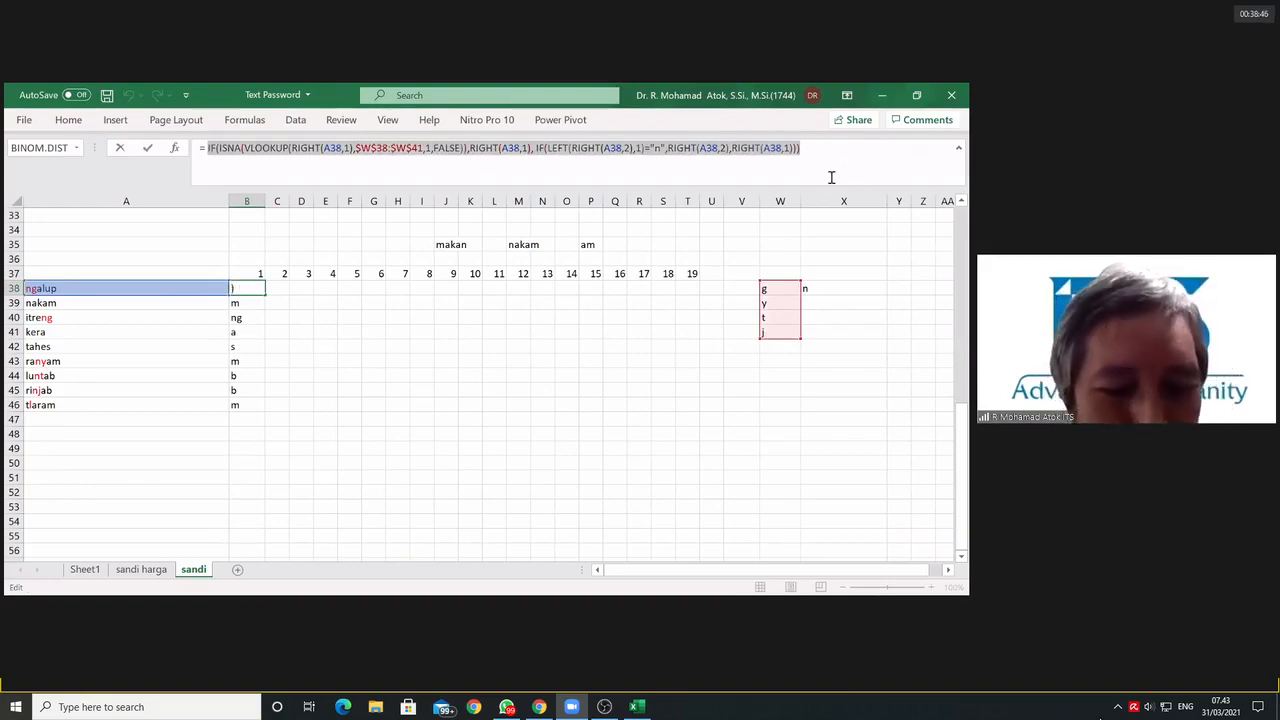
pyautogui.press('Escape')
pyautogui.click(277, 288)
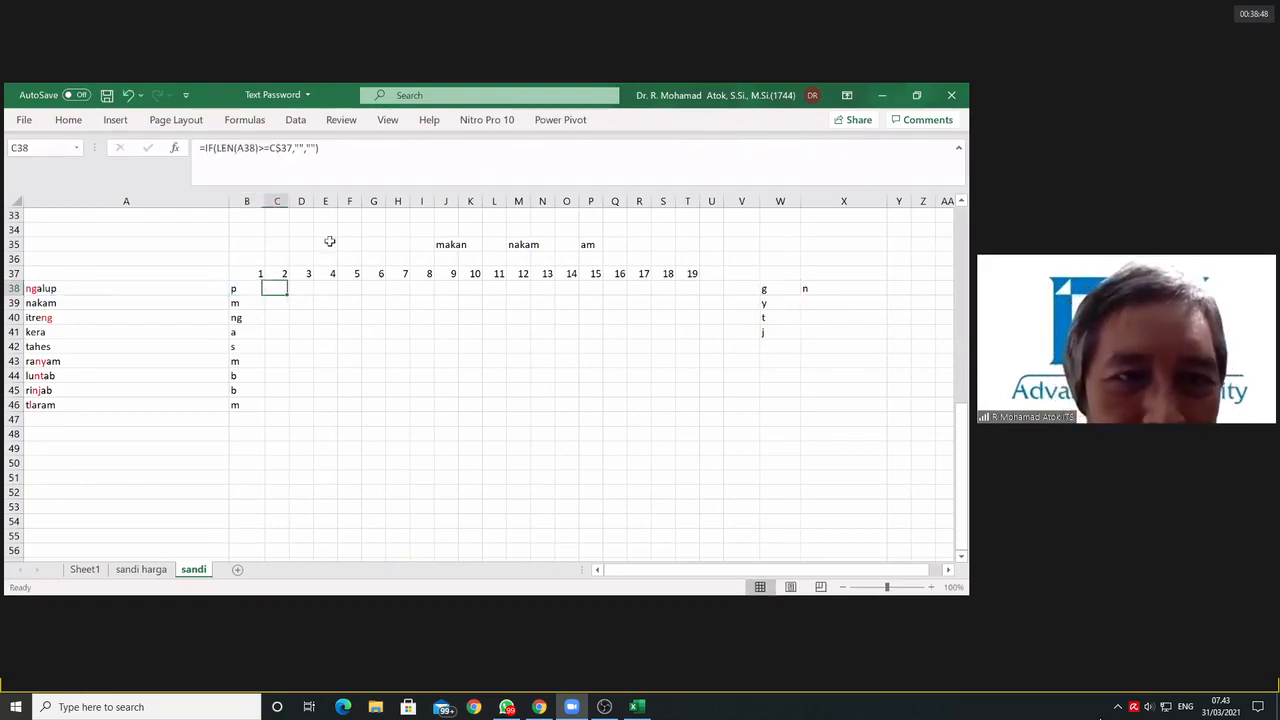
pyautogui.click(295, 148)
pyautogui.doubleClick(299, 148)
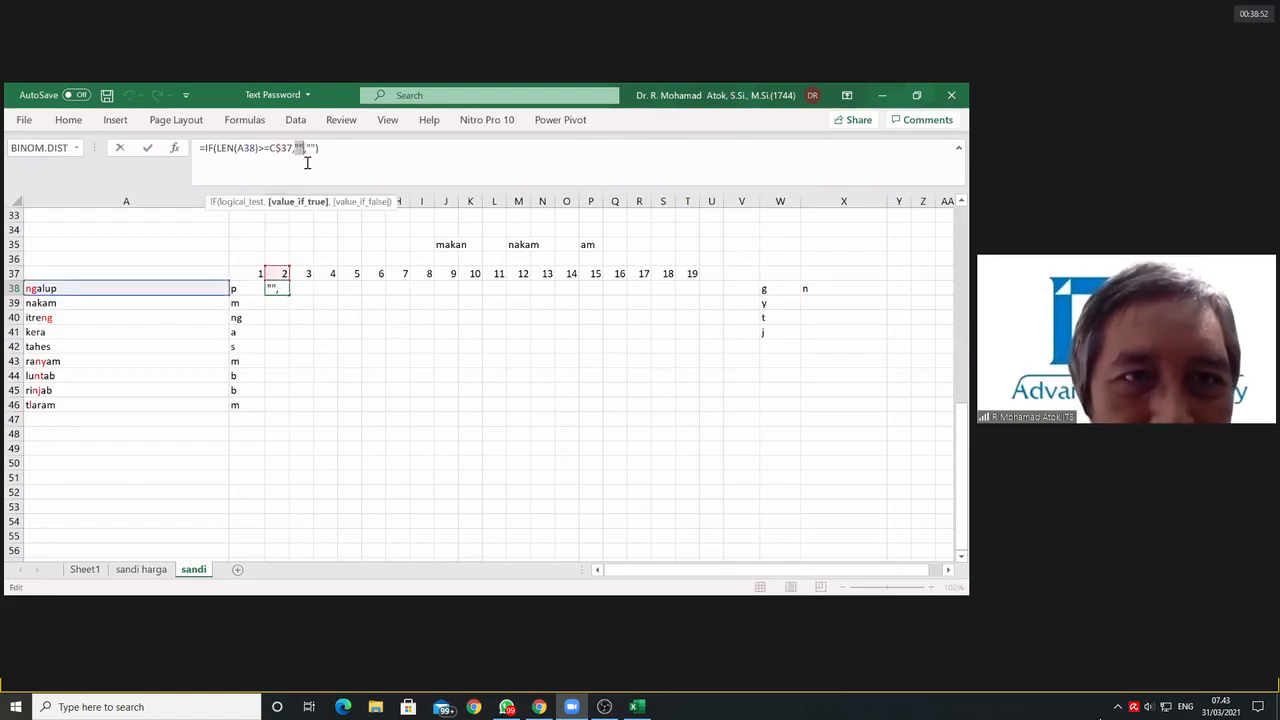
pyautogui.hotkey('ctrl', 'v')
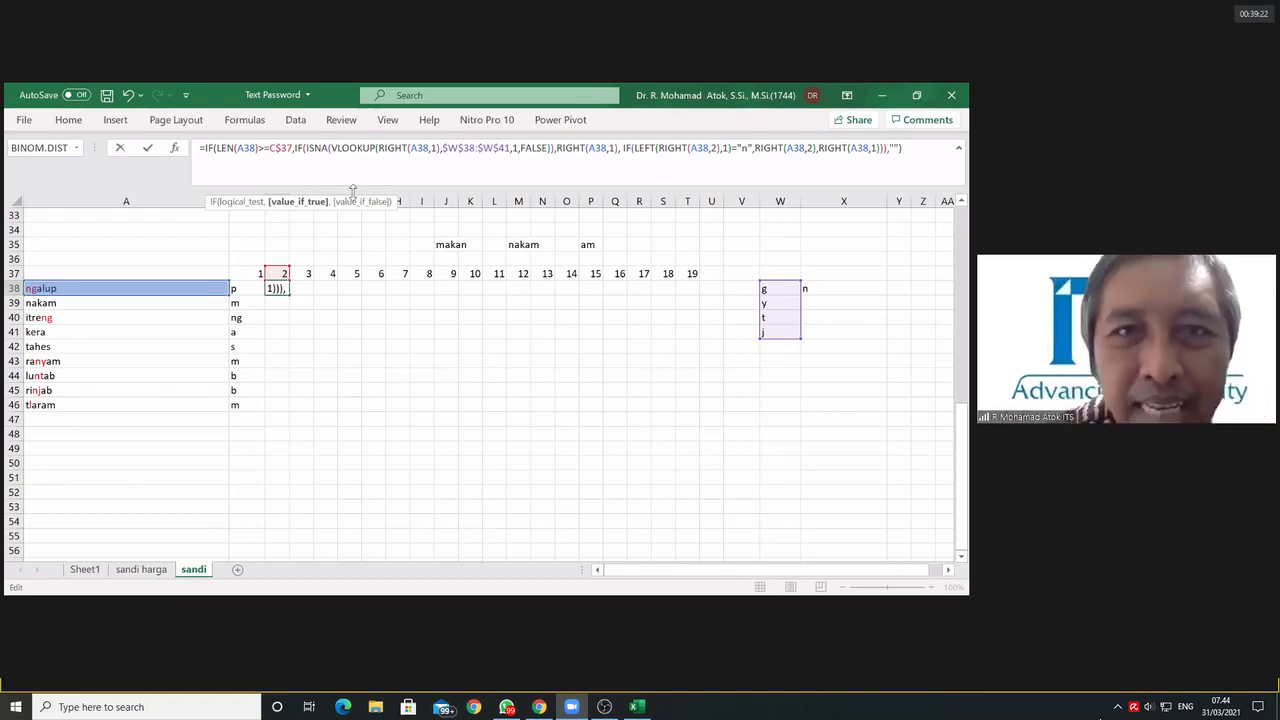
# Step: In C38's formula, change the character count of the RIGHT inside VLOOKUP to 1+len(B38)
pyautogui.doubleClick(427, 149)
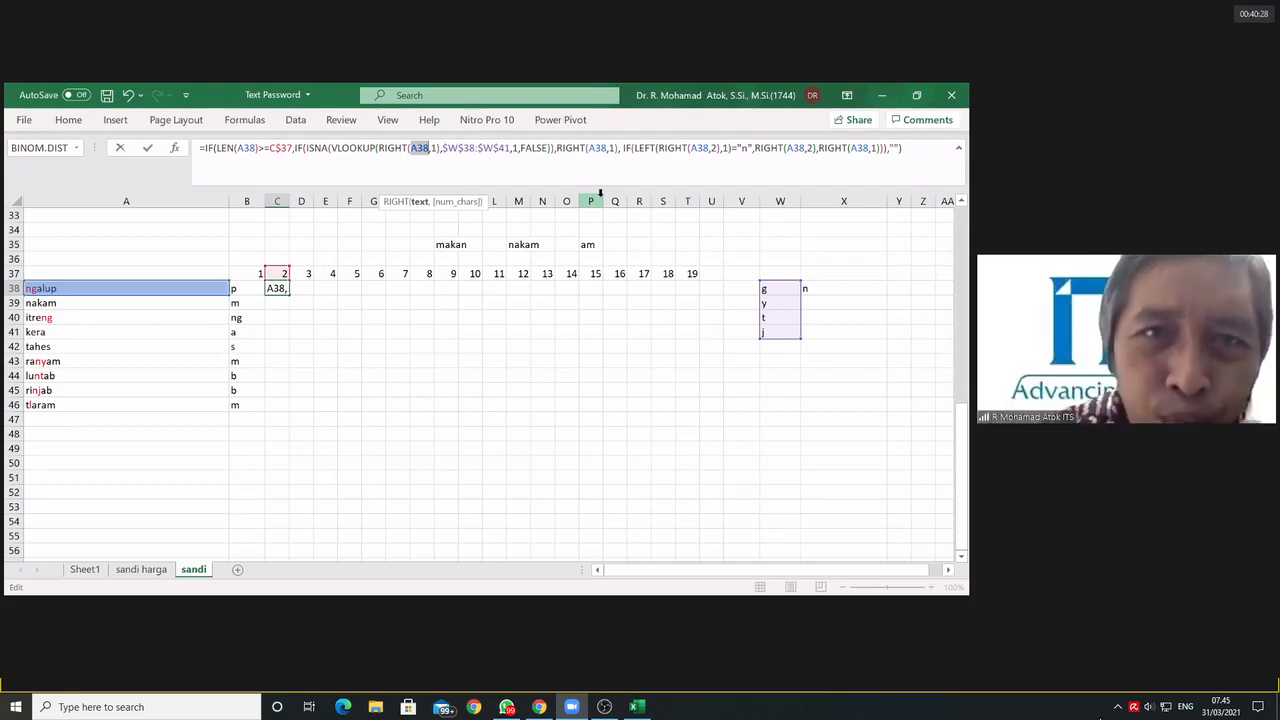
pyautogui.click(433, 148)
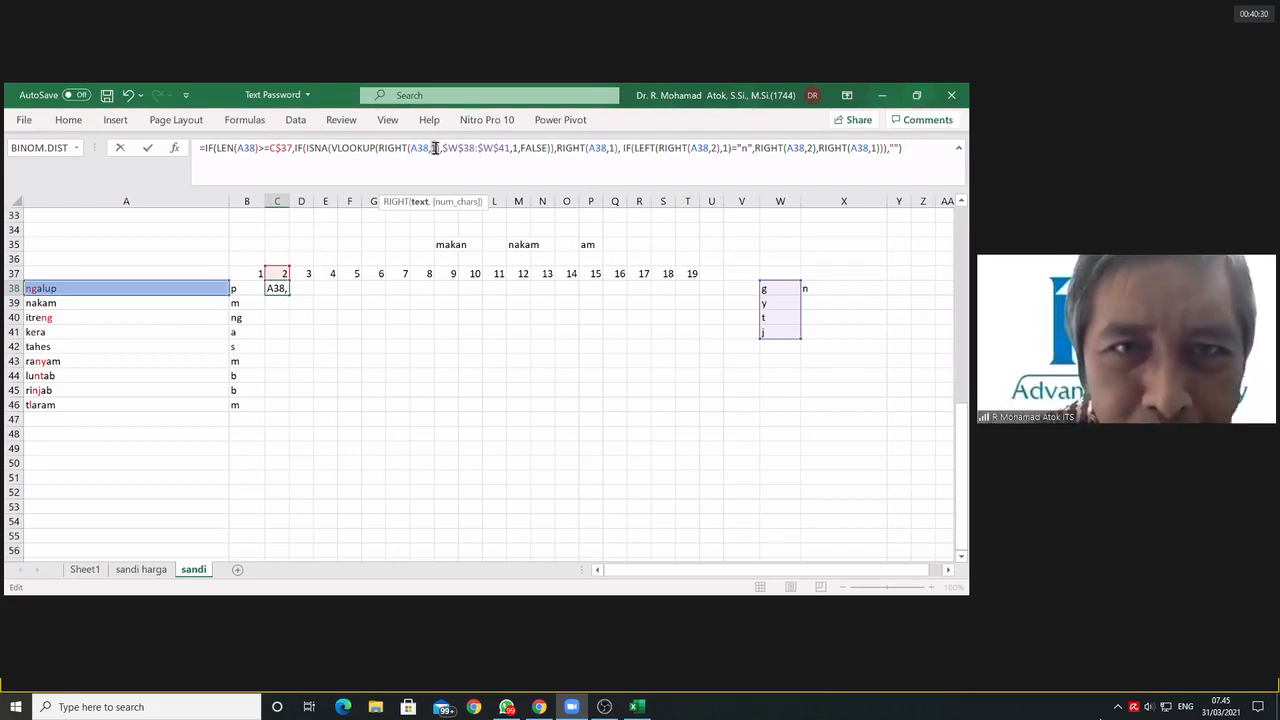
pyautogui.doubleClick(434, 148)
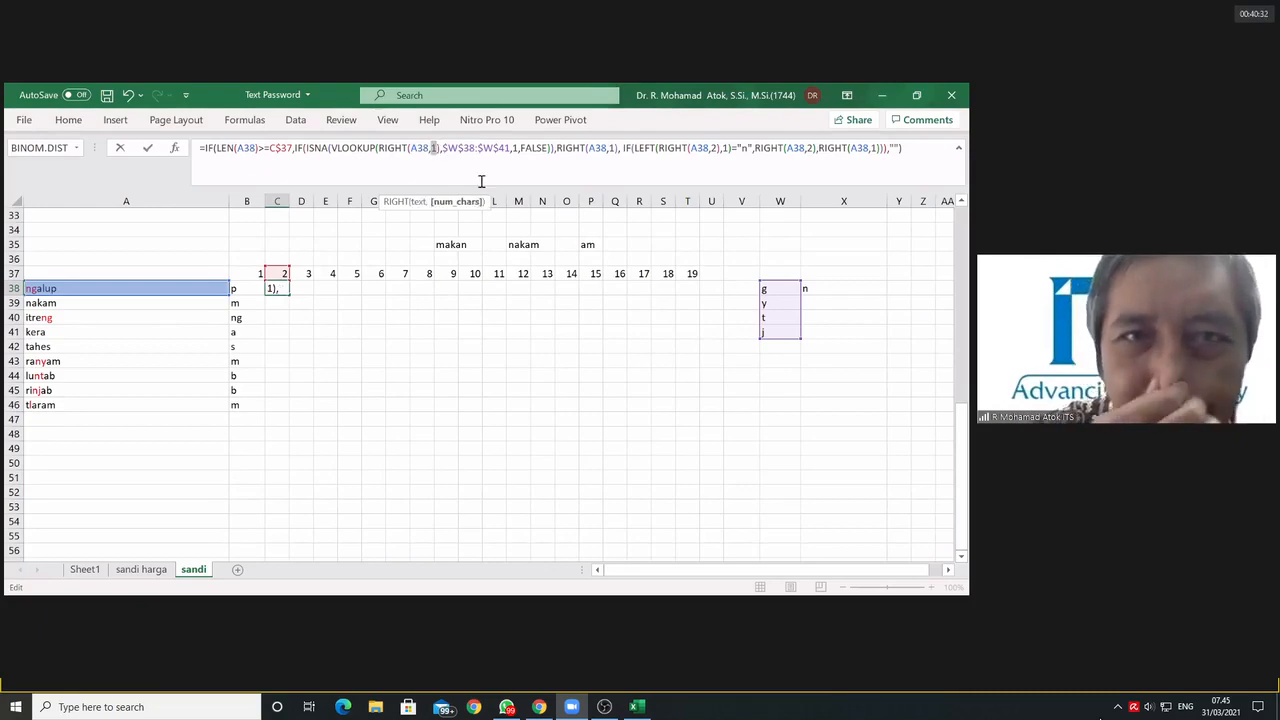
pyautogui.click(435, 148)
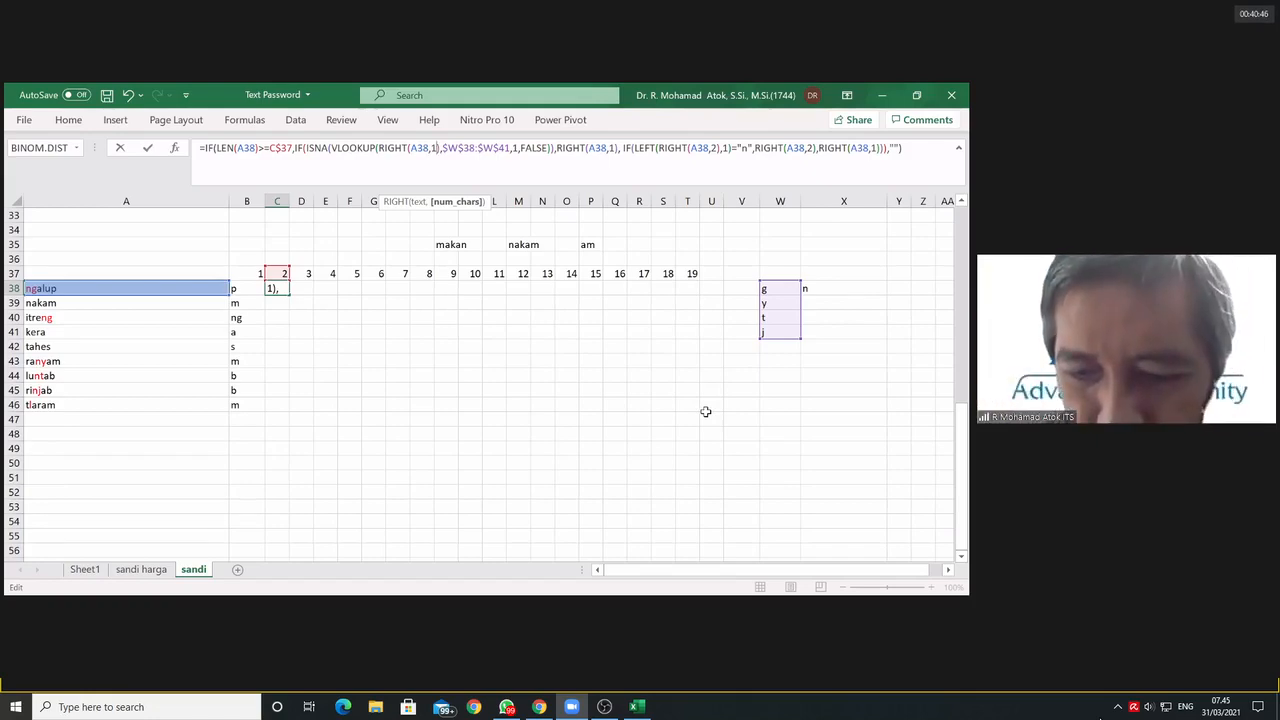
pyautogui.write('+')
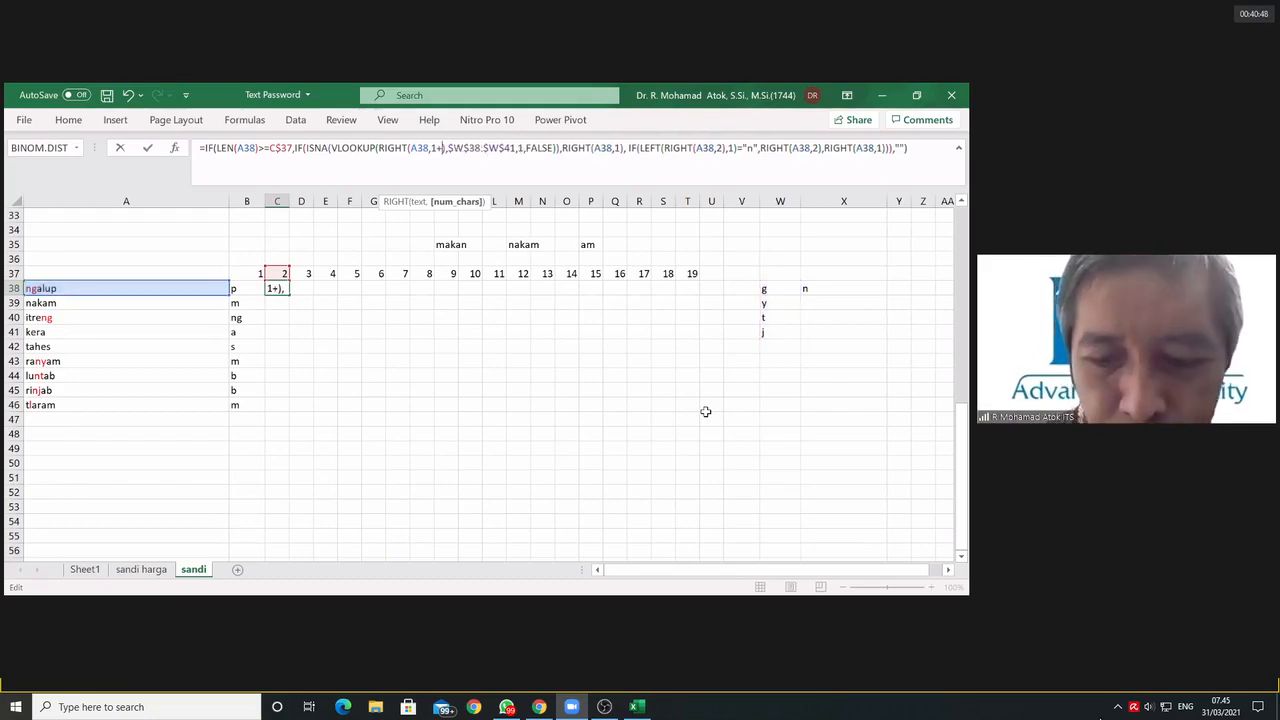
pyautogui.write('l')
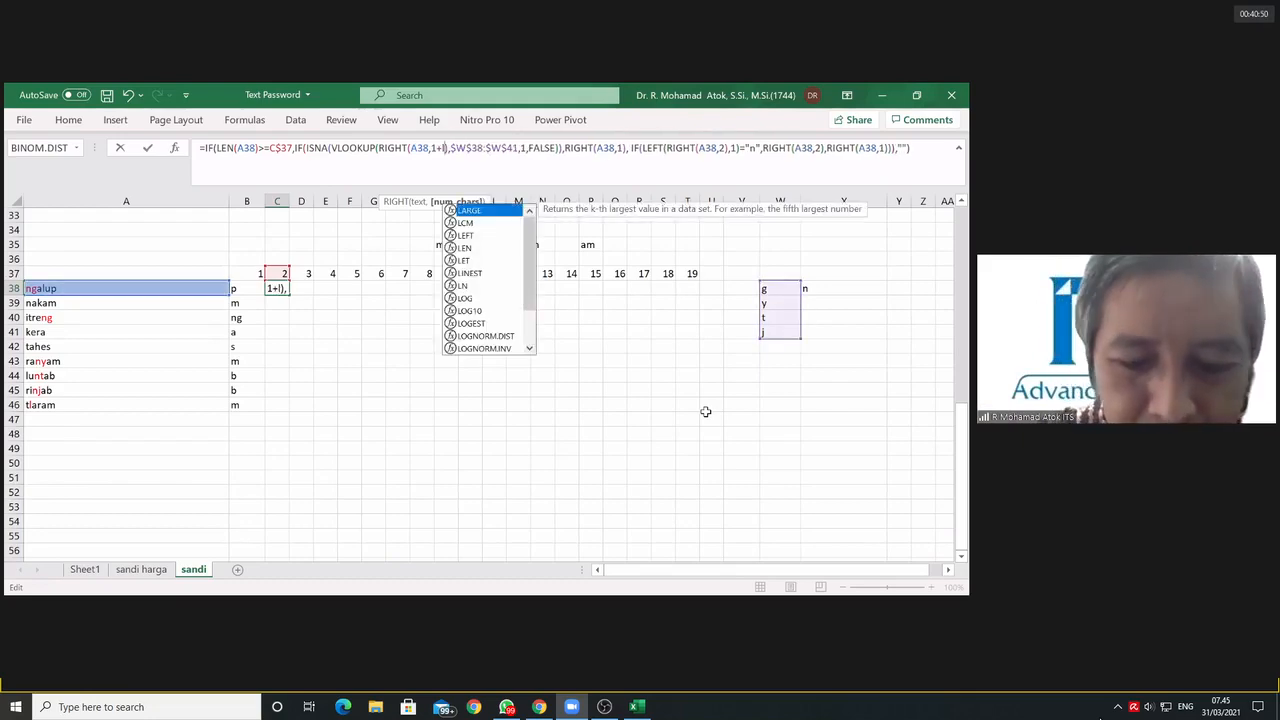
pyautogui.write('en(')
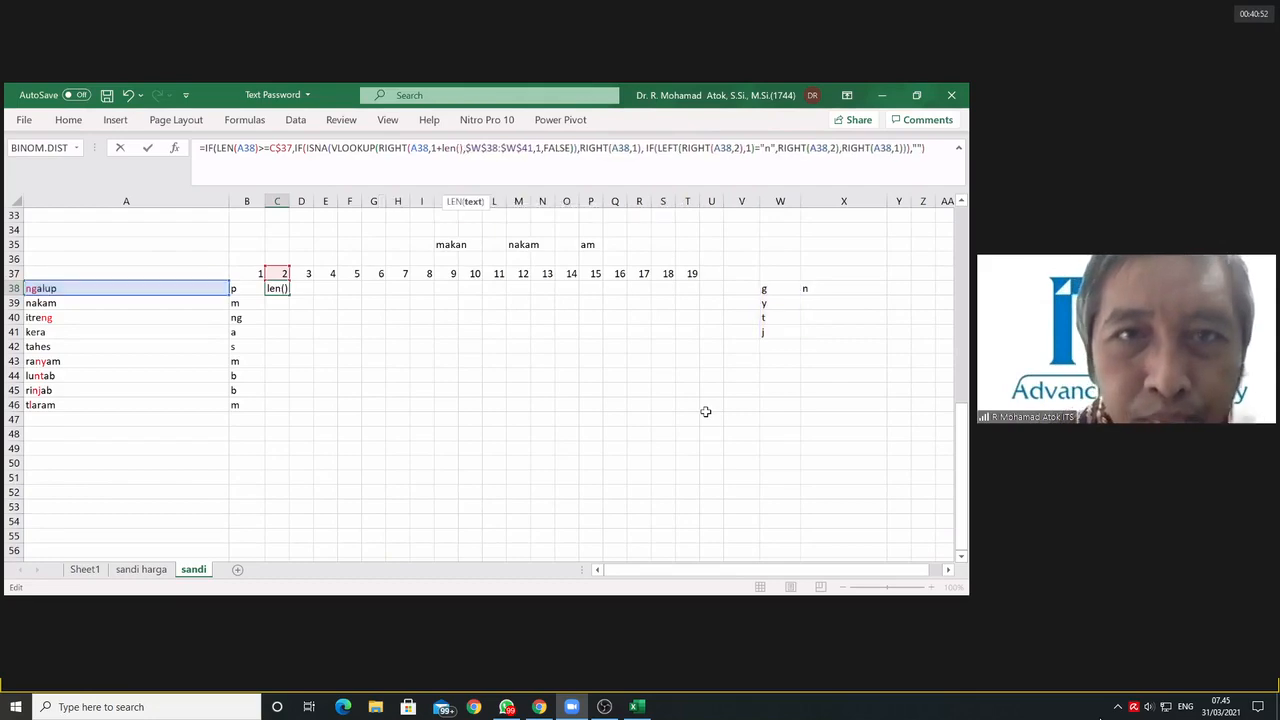
pyautogui.click(238, 289)
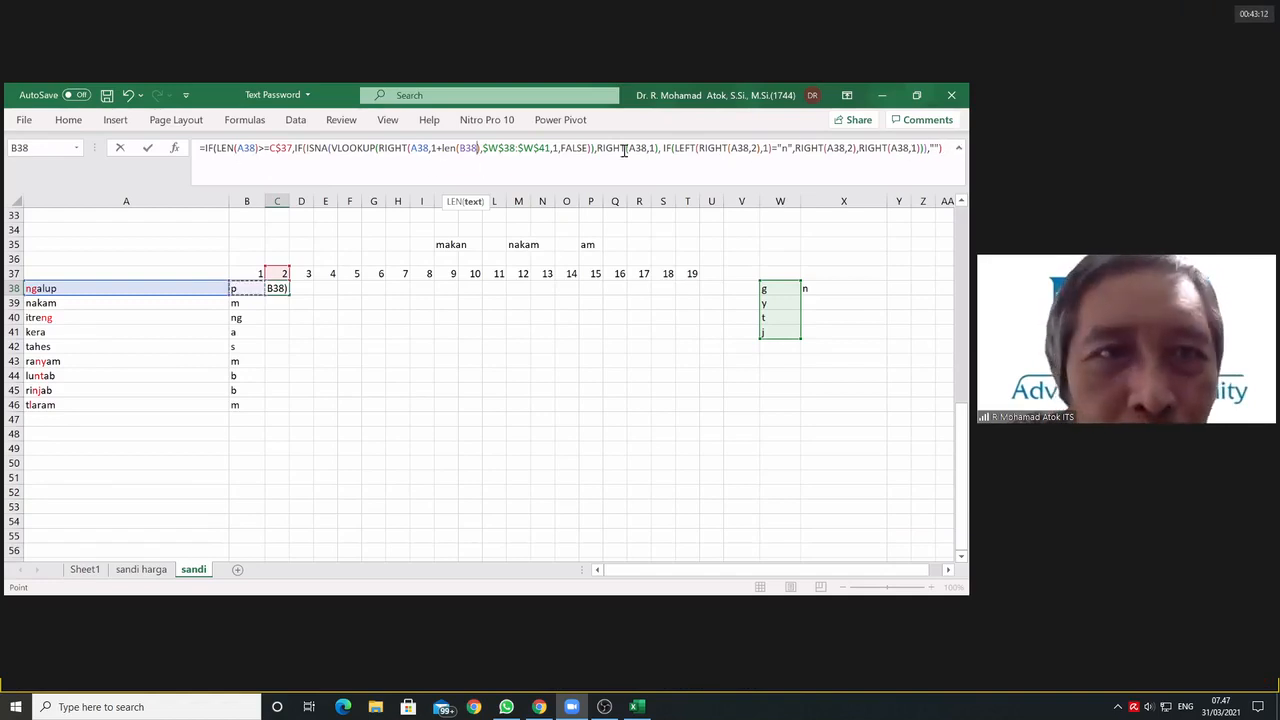
# Step: Insert OR( before LEN(A38) at the start of the outer IF's logical test in C38
pyautogui.click(216, 148)
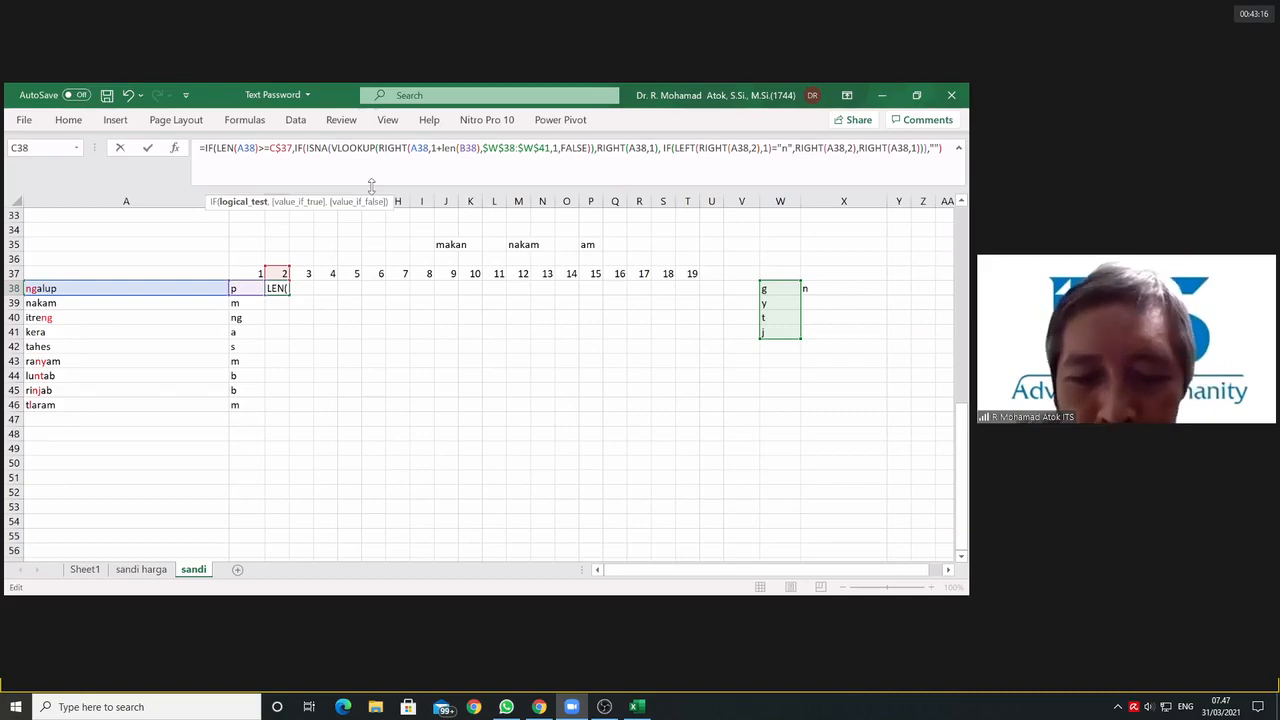
pyautogui.write('O')
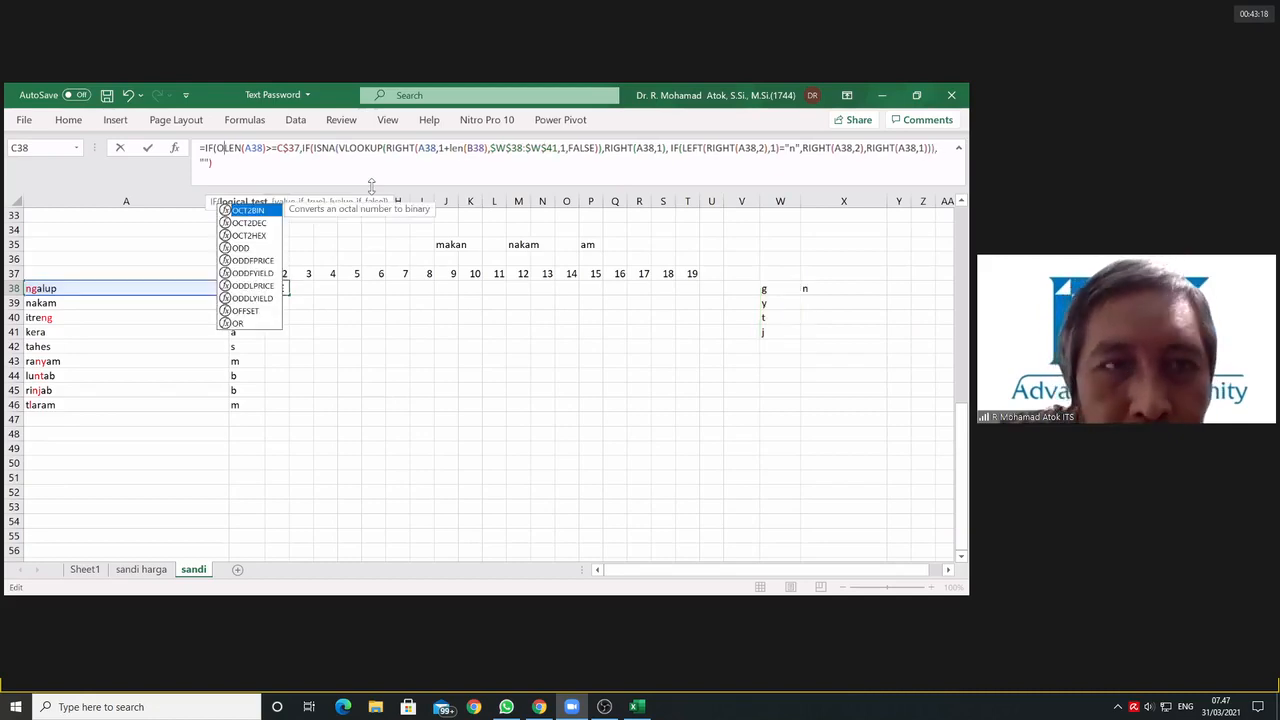
pyautogui.write('R(')
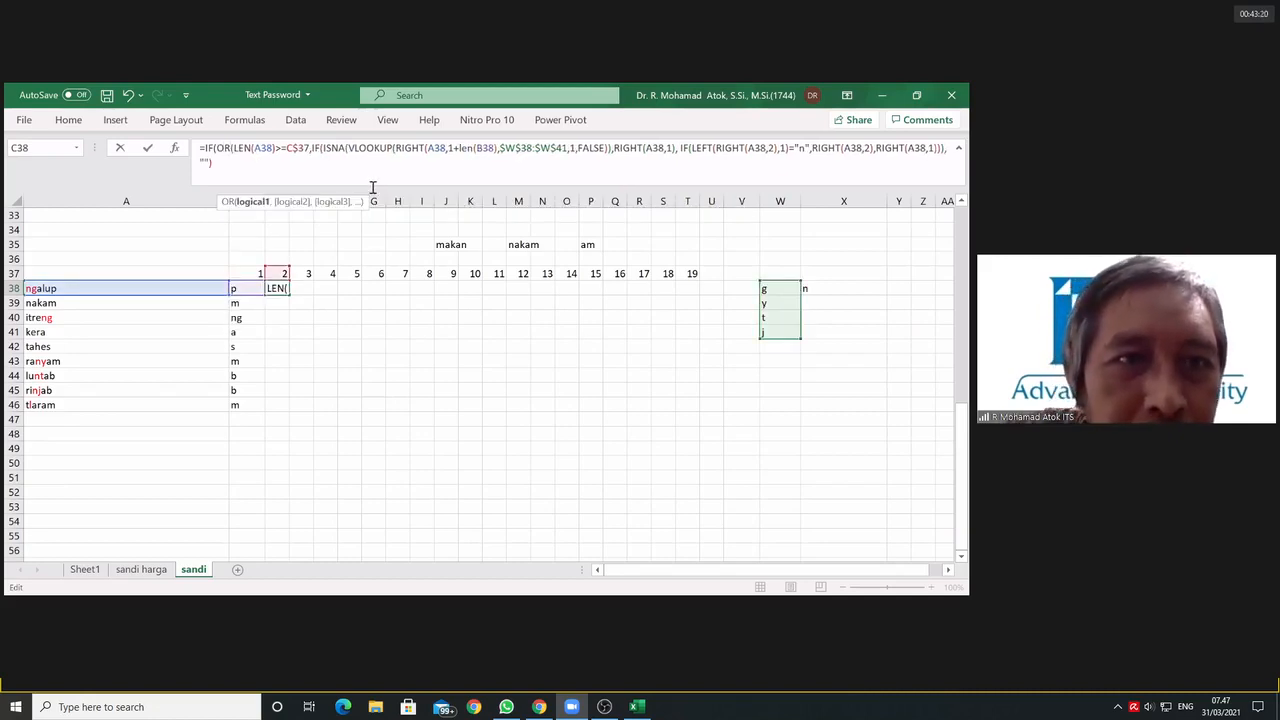
# Step: Add len(B38)=1 as the second condition of the OR in C38's formula and close the OR's parenthesis
pyautogui.click(308, 148)
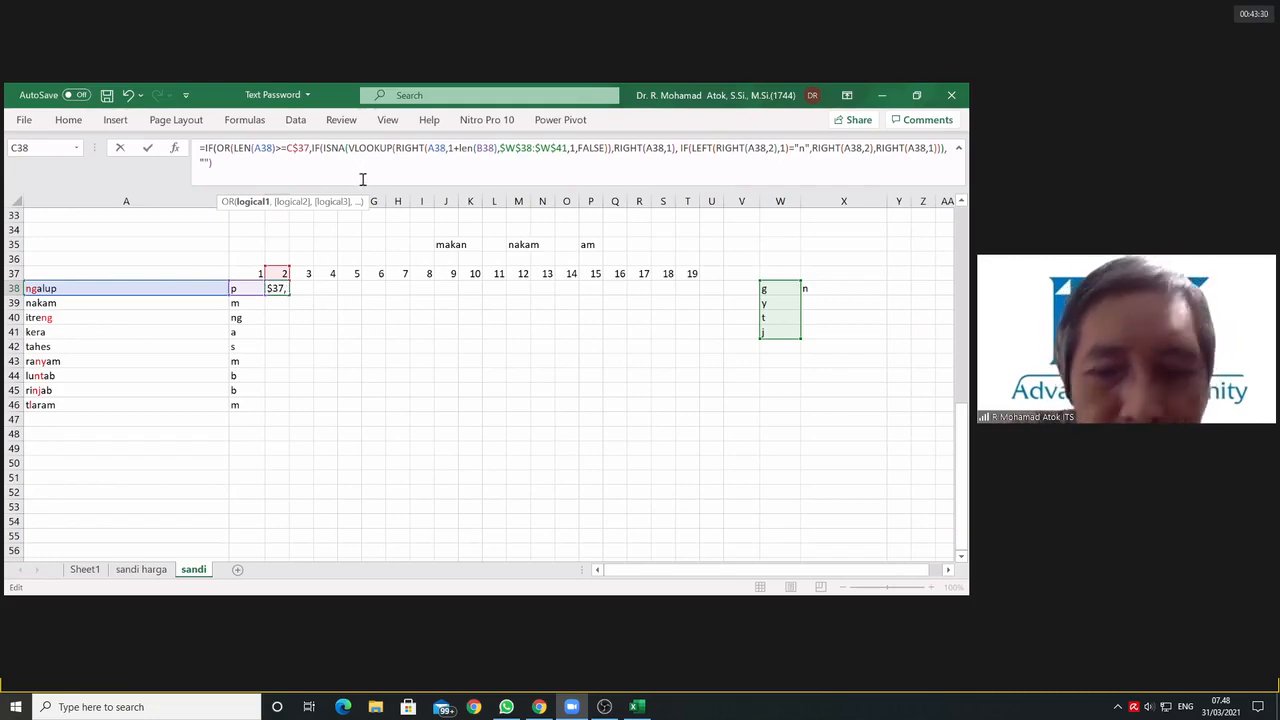
pyautogui.write(',')
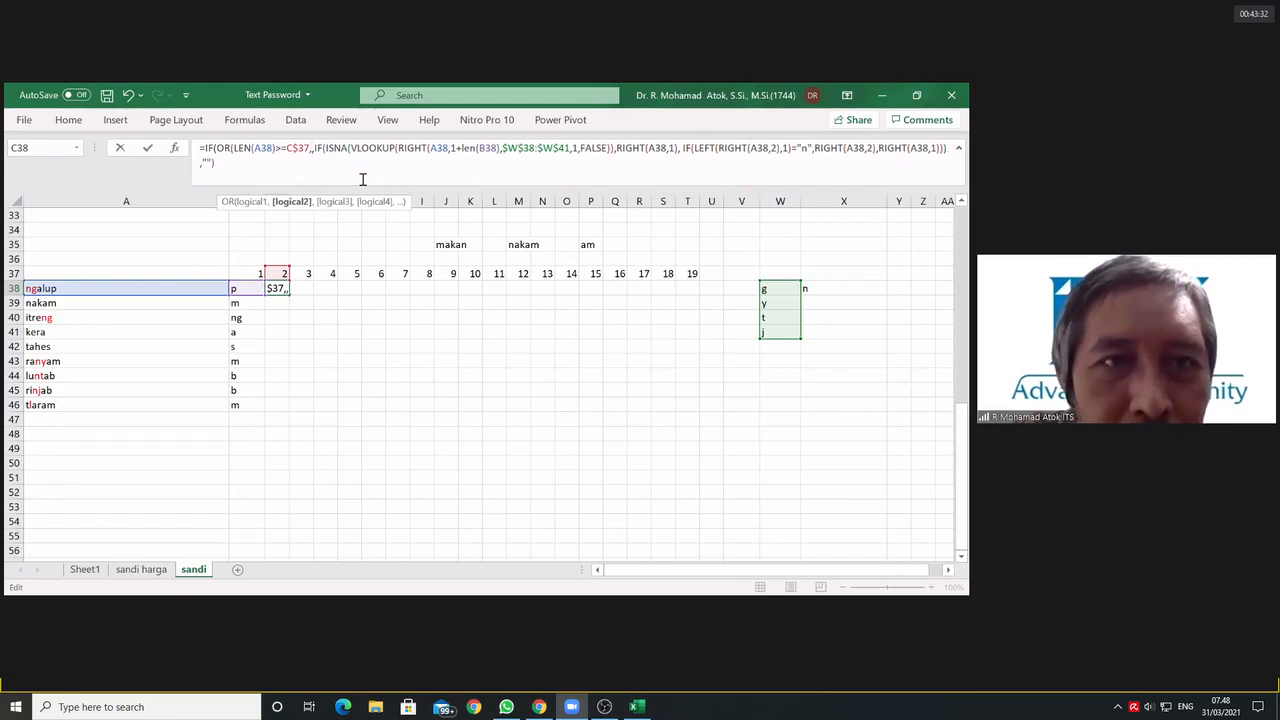
pyautogui.click(247, 289)
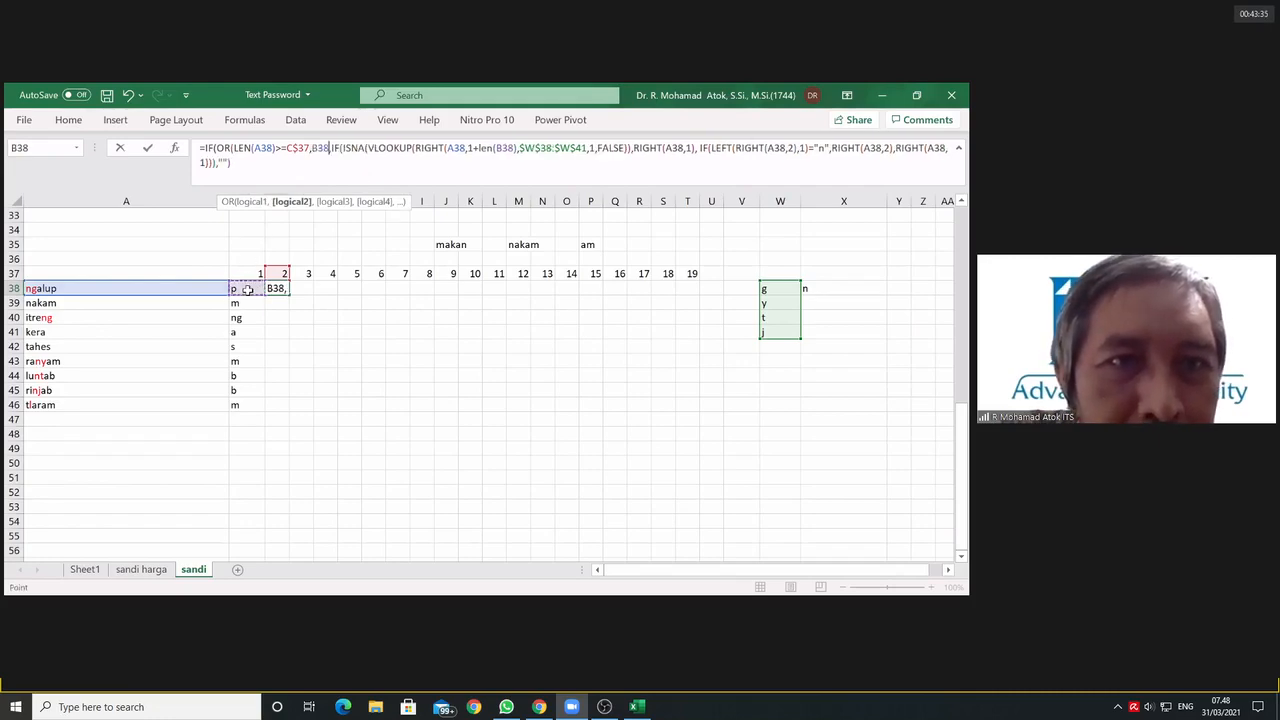
pyautogui.click(312, 148)
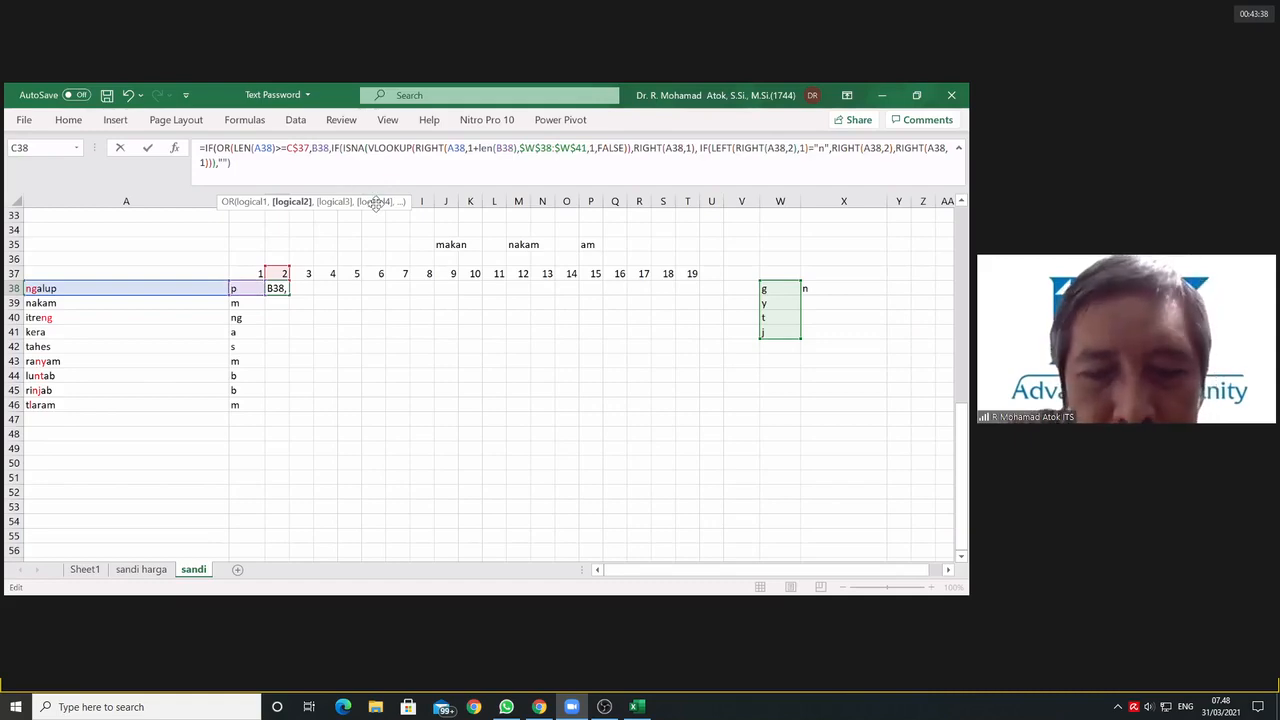
pyautogui.write('len')
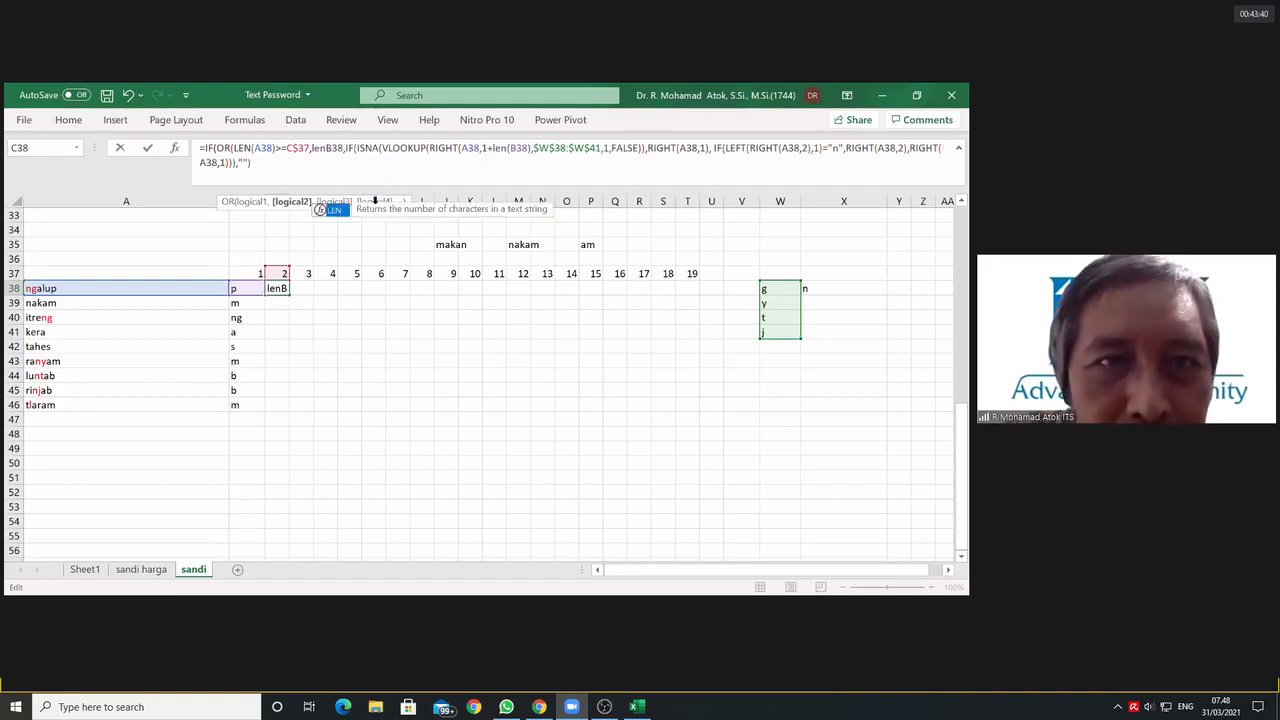
pyautogui.write('(B38')
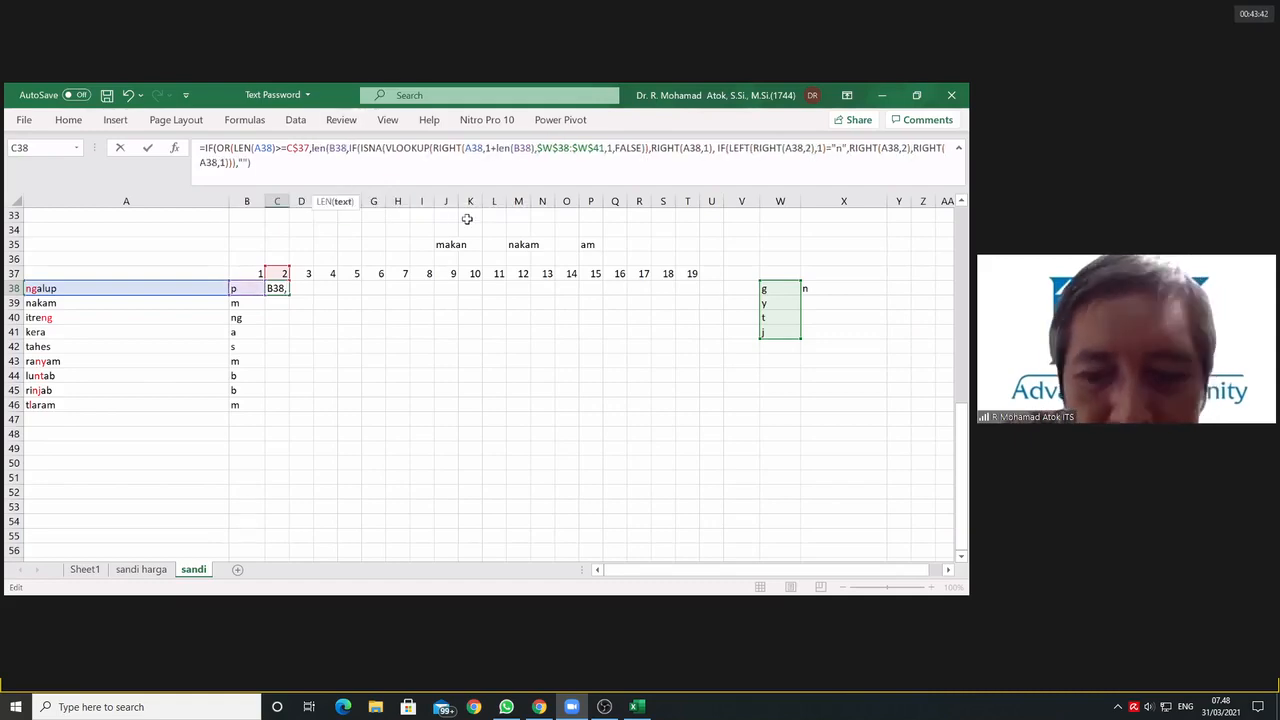
pyautogui.write(')')
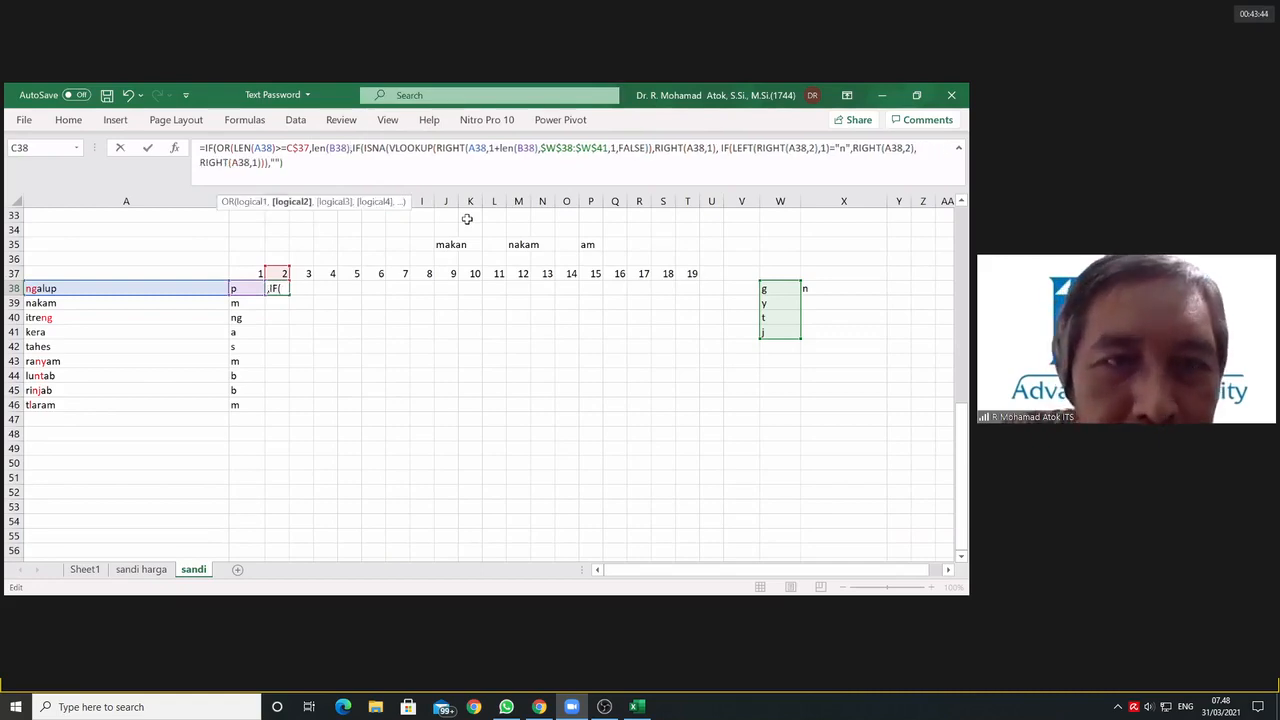
pyautogui.write('=')
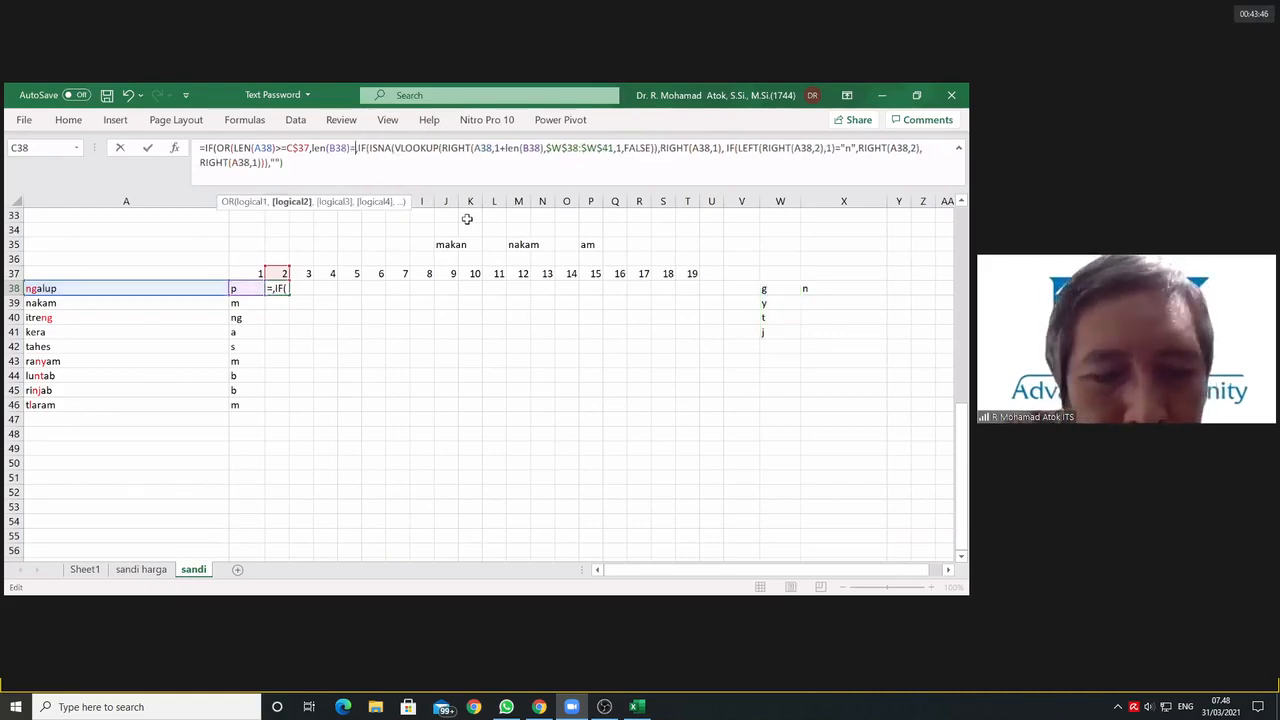
pyautogui.write('1')
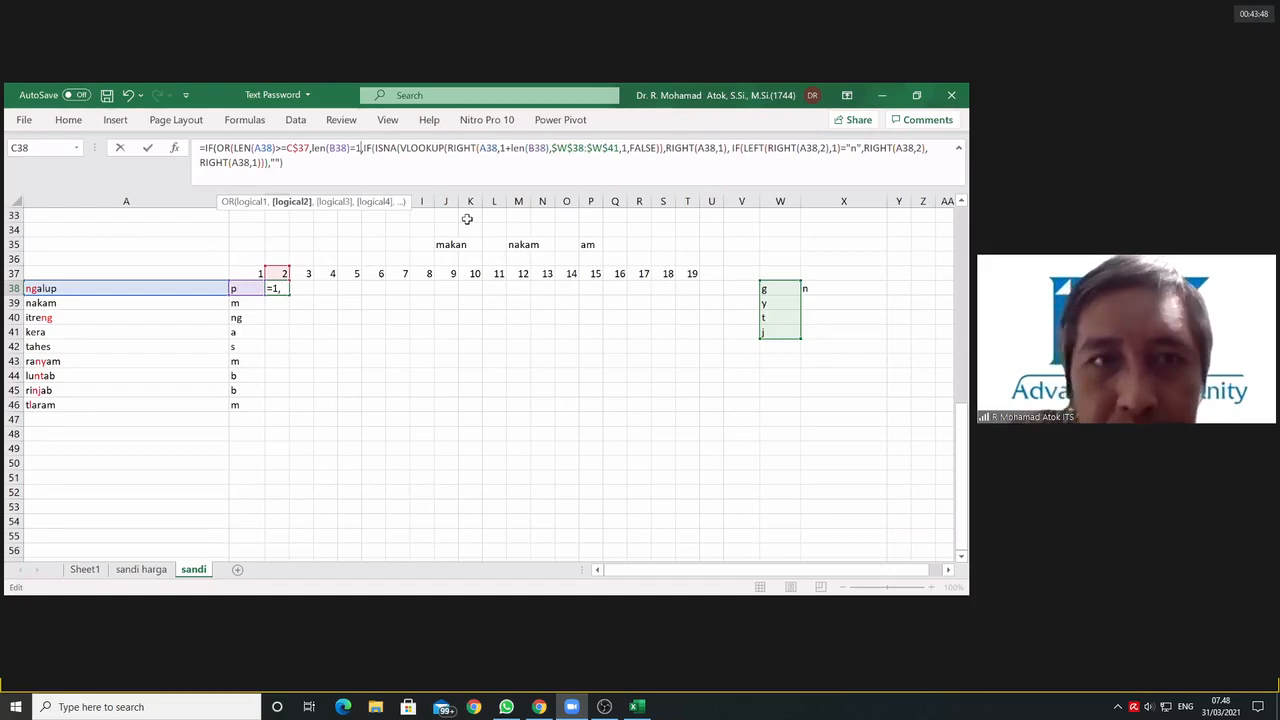
pyautogui.write(')')
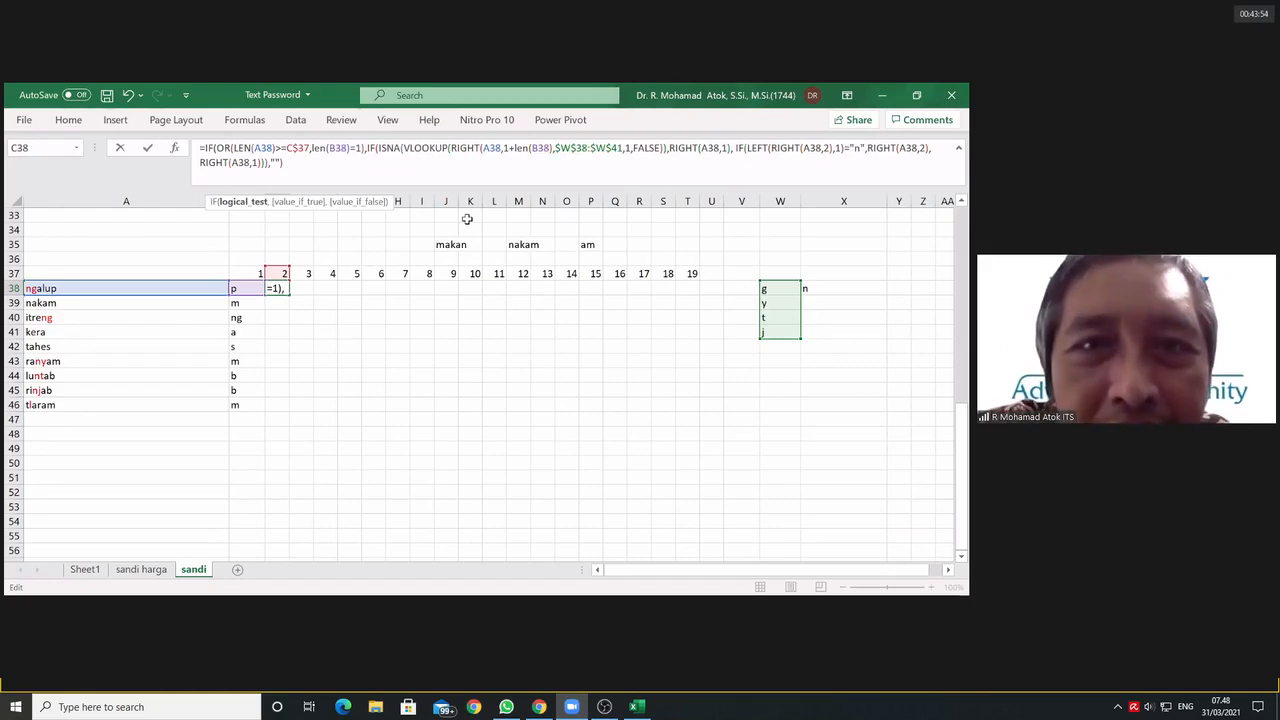
# Step: Remove +len(B38) from the character count of the RIGHT inside C38's VLOOKUP so that the count is 1
pyautogui.click(550, 147)
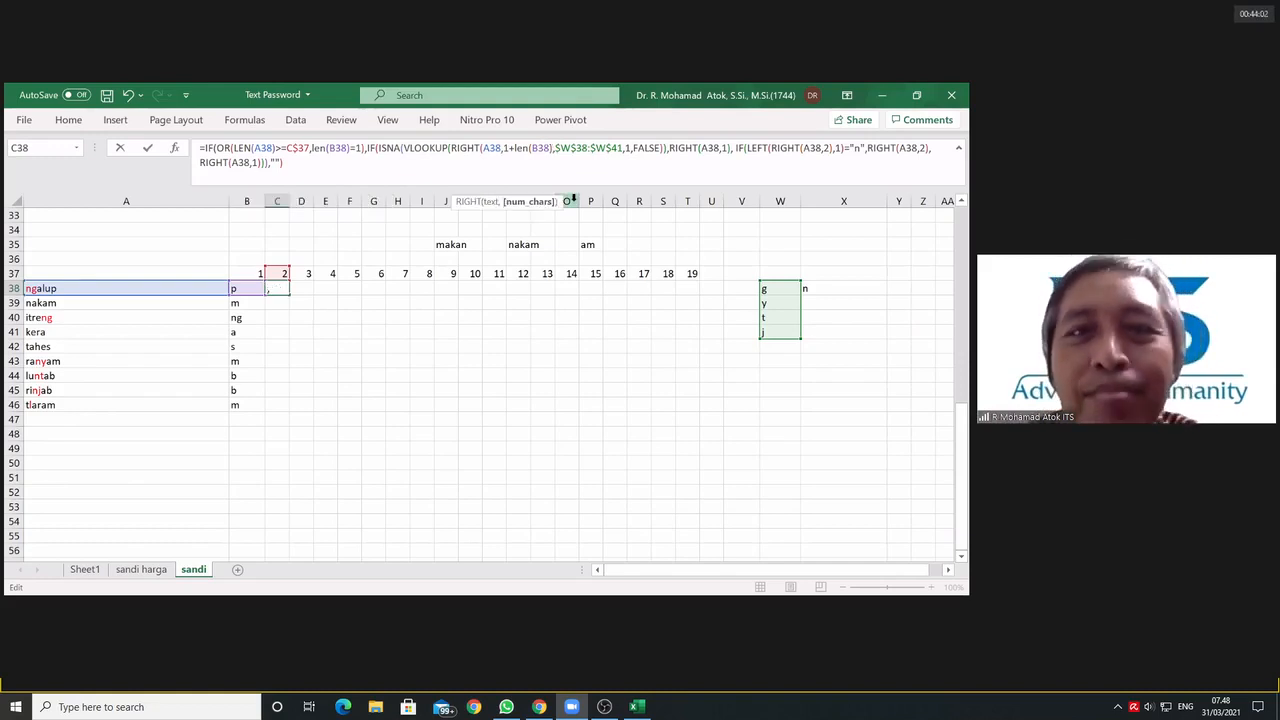
pyautogui.press('BackSpace')
pyautogui.press('BackSpace')
pyautogui.press('BackSpace')
pyautogui.press('BackSpace')
pyautogui.press('BackSpace')
pyautogui.press('BackSpace')
pyautogui.press('BackSpace')
pyautogui.press('BackSpace')
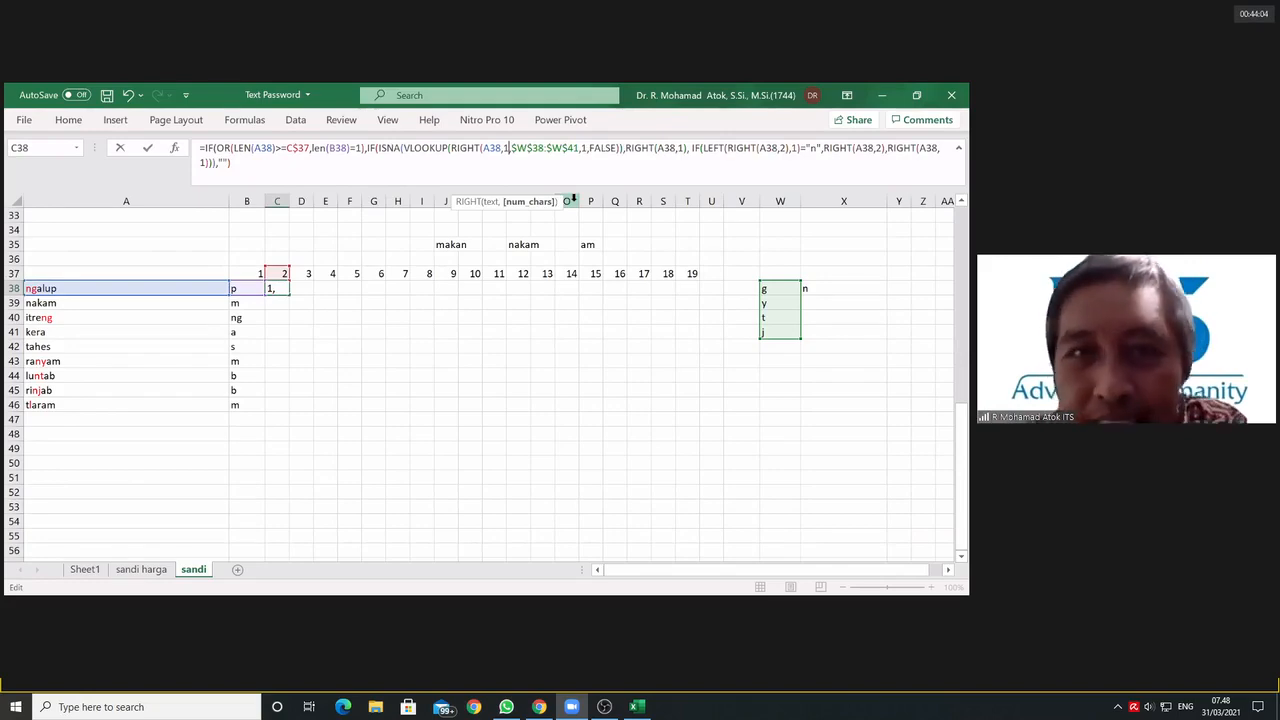
pyautogui.write(')')
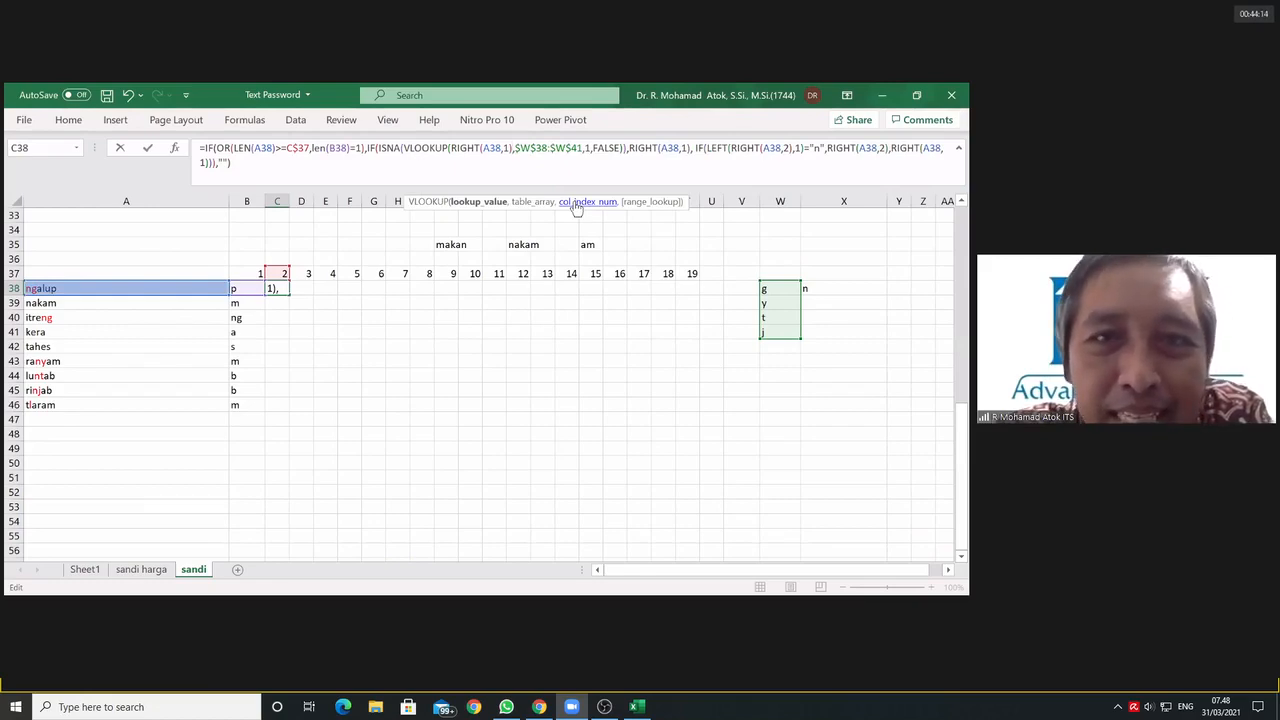
pyautogui.click(504, 148)
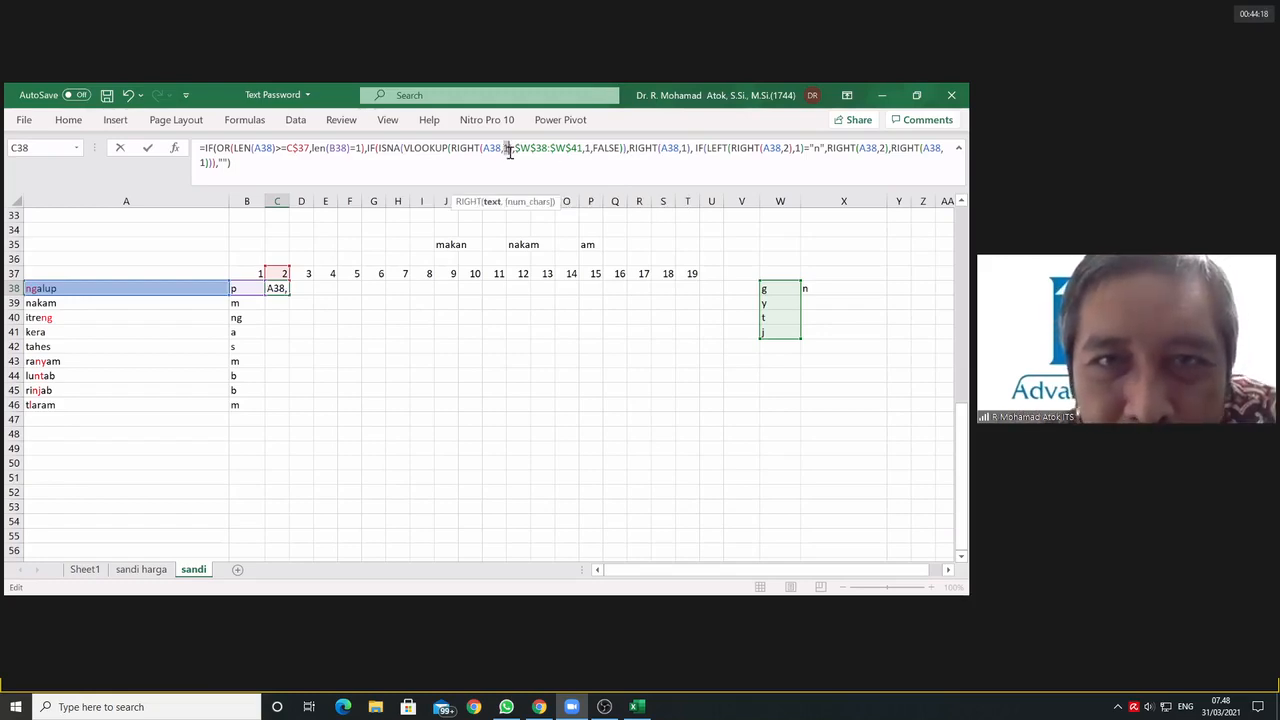
pyautogui.write('1')
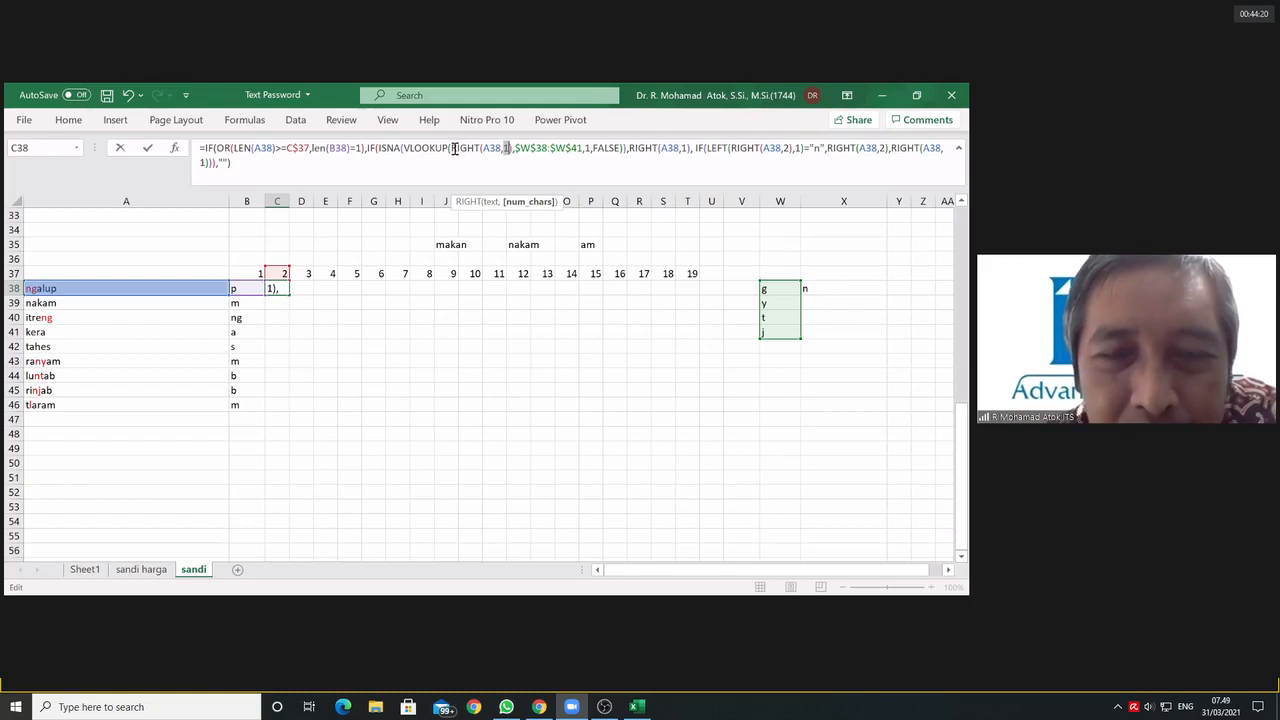
# Step: Wrap the RIGHT inside C38's VLOOKUP in a LEFT function with a character count of 1
pyautogui.click(453, 148)
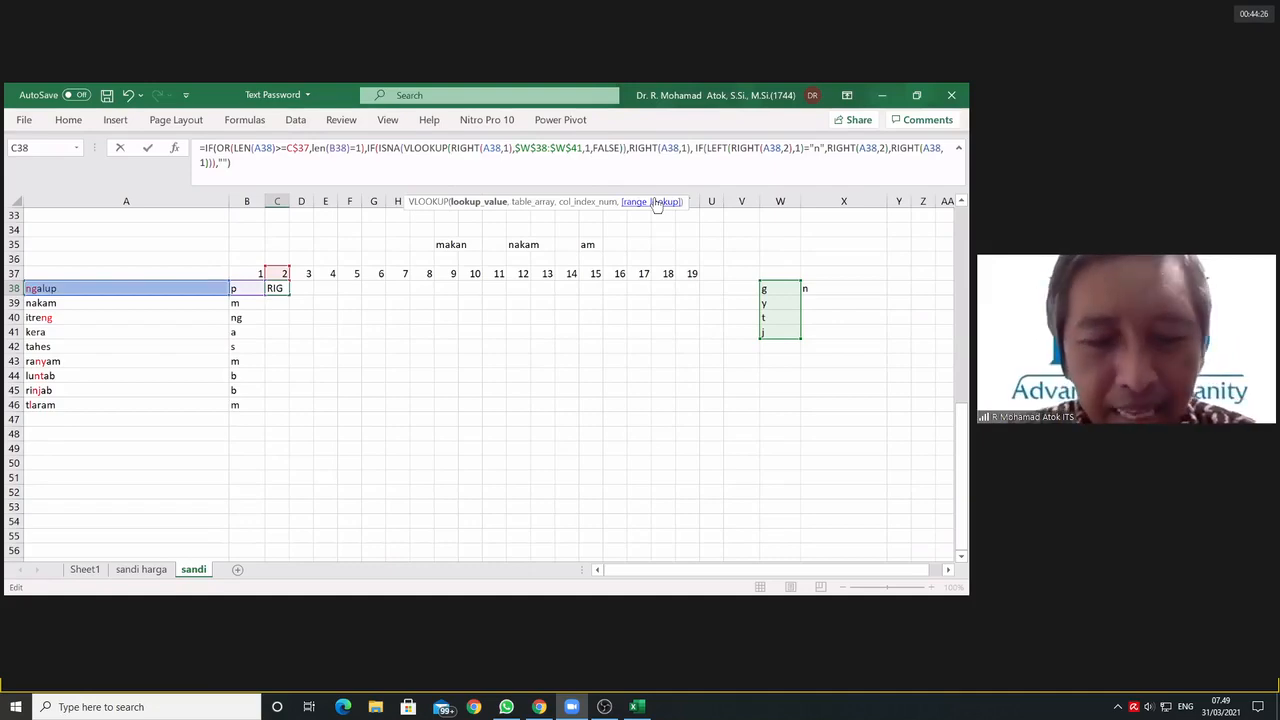
pyautogui.write('left(')
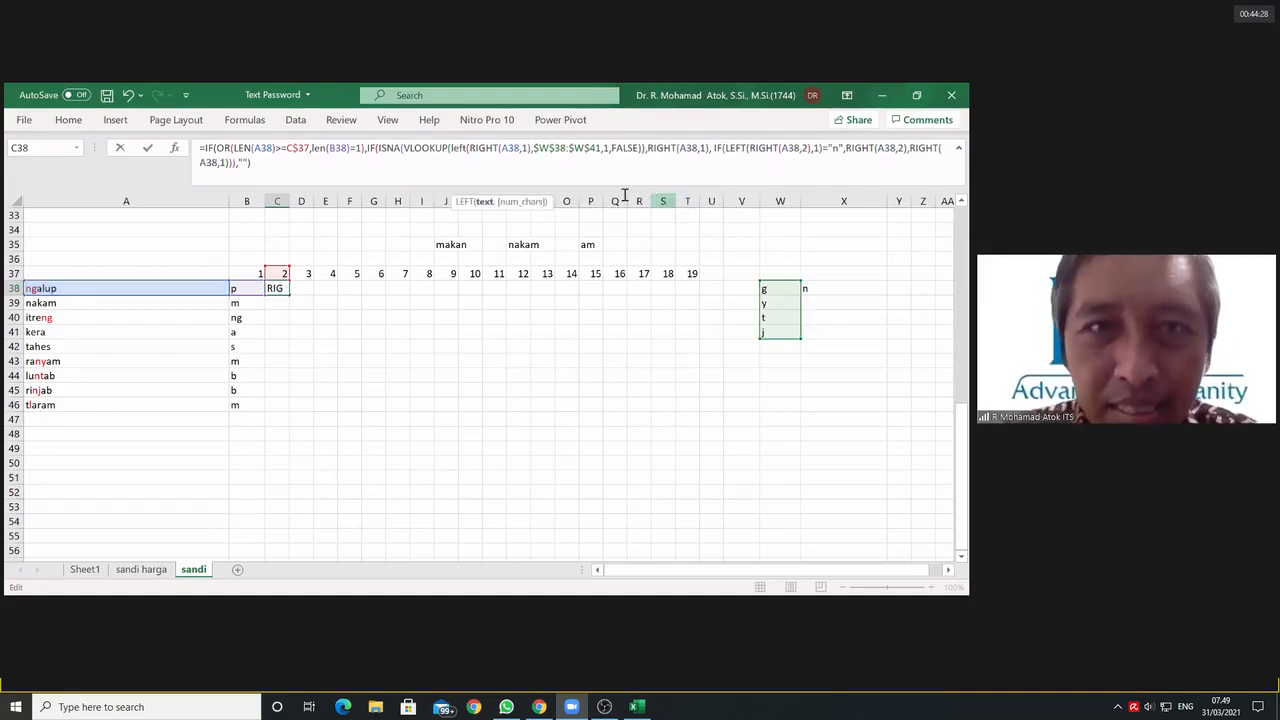
pyautogui.click(530, 148)
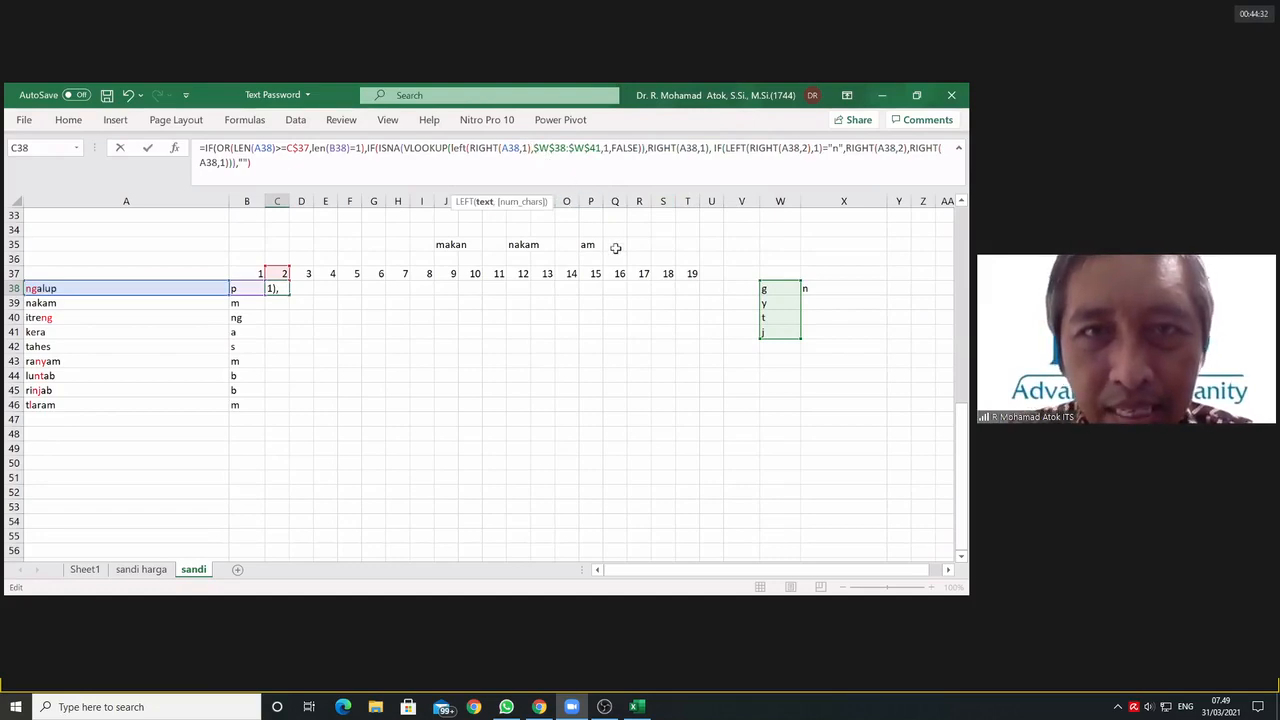
pyautogui.write('1,')
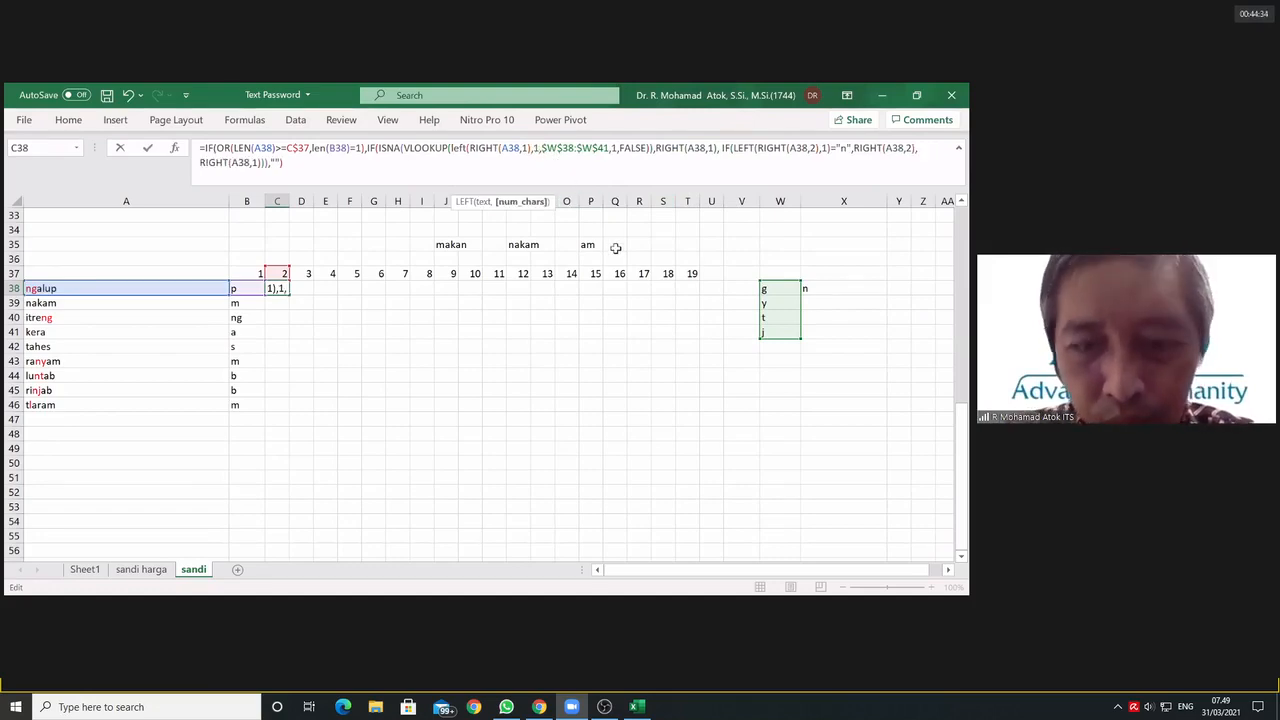
pyautogui.press('Left')
pyautogui.write(')')
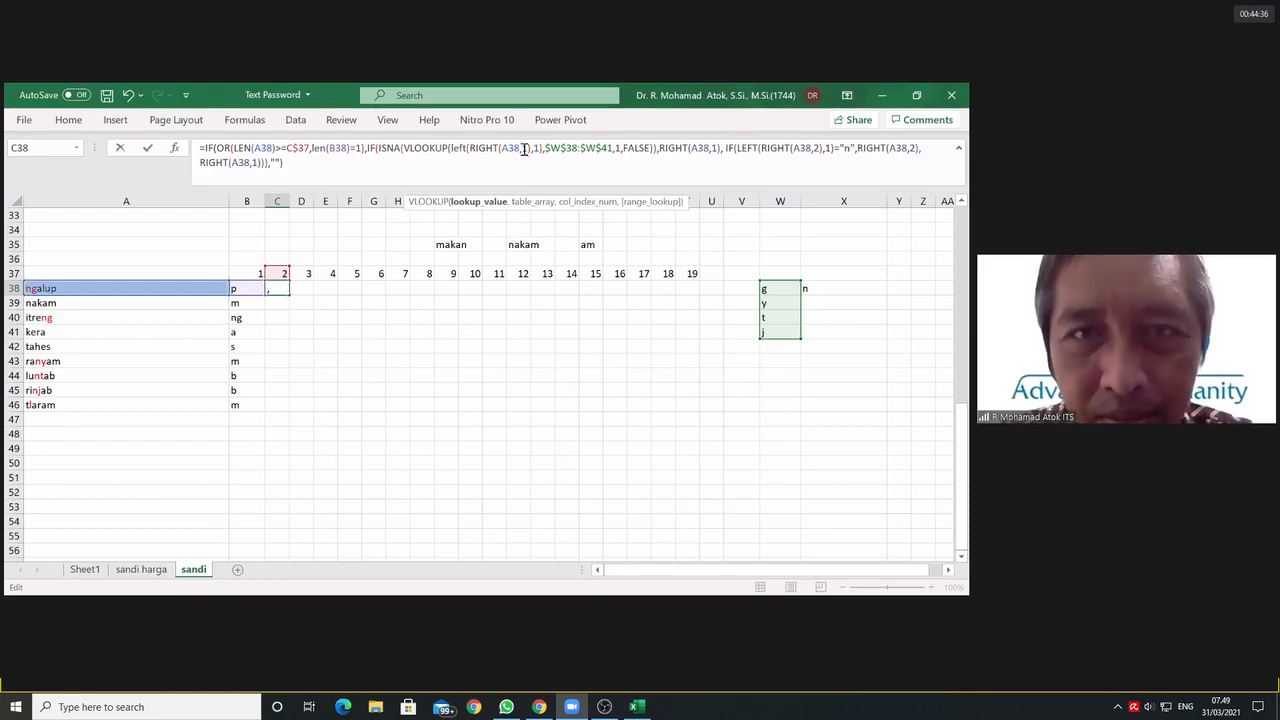
# Step: Replace the character count of the RIGHT nested in LEFT with the row-locked reference C$37
pyautogui.doubleClick(524, 148)
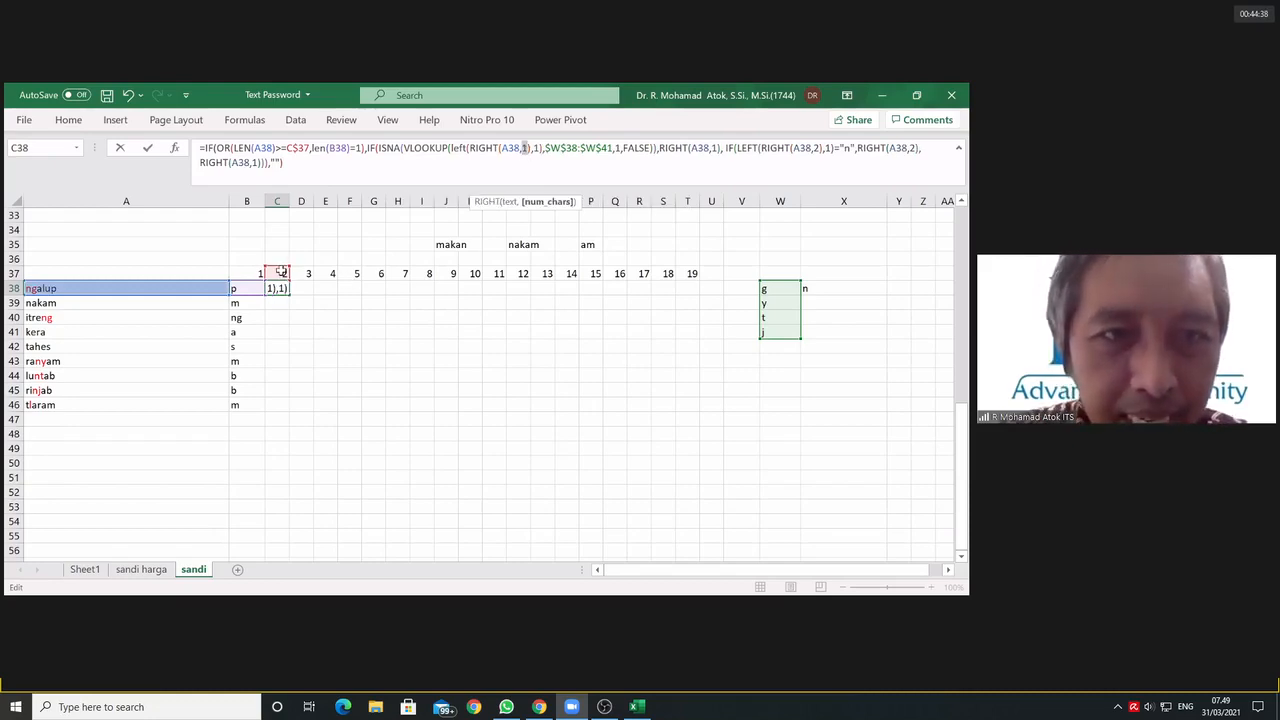
pyautogui.click(277, 274)
pyautogui.click(529, 148)
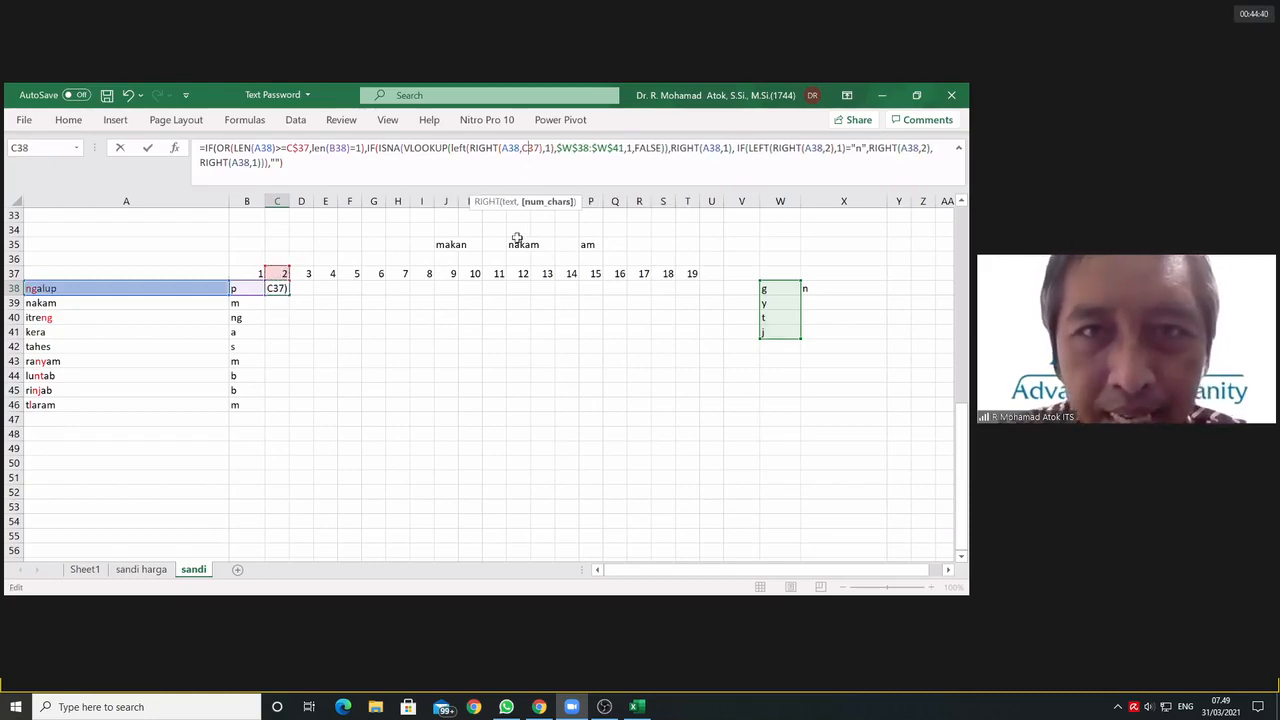
pyautogui.write('$')
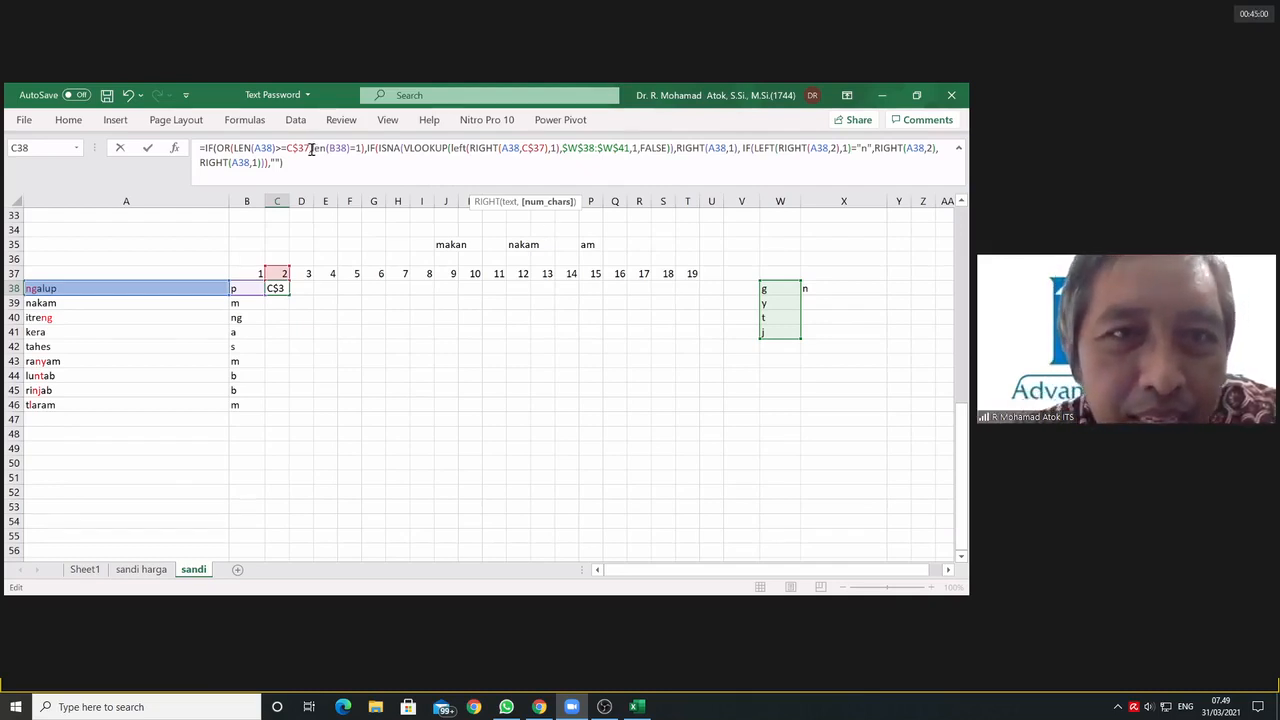
# Step: Replace OR with AND in the logical test of C38's outer IF and enter the formula
pyautogui.moveTo(311, 148); pyautogui.dragTo(216, 149)
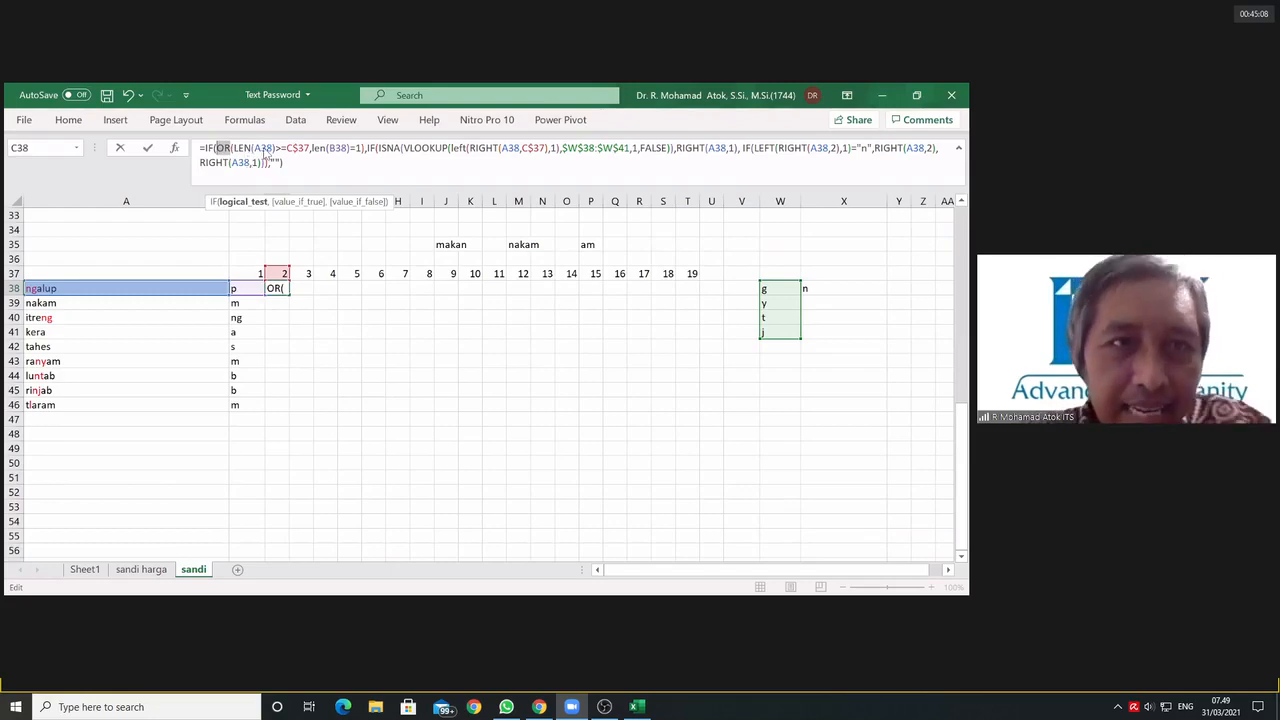
pyautogui.write('AND')
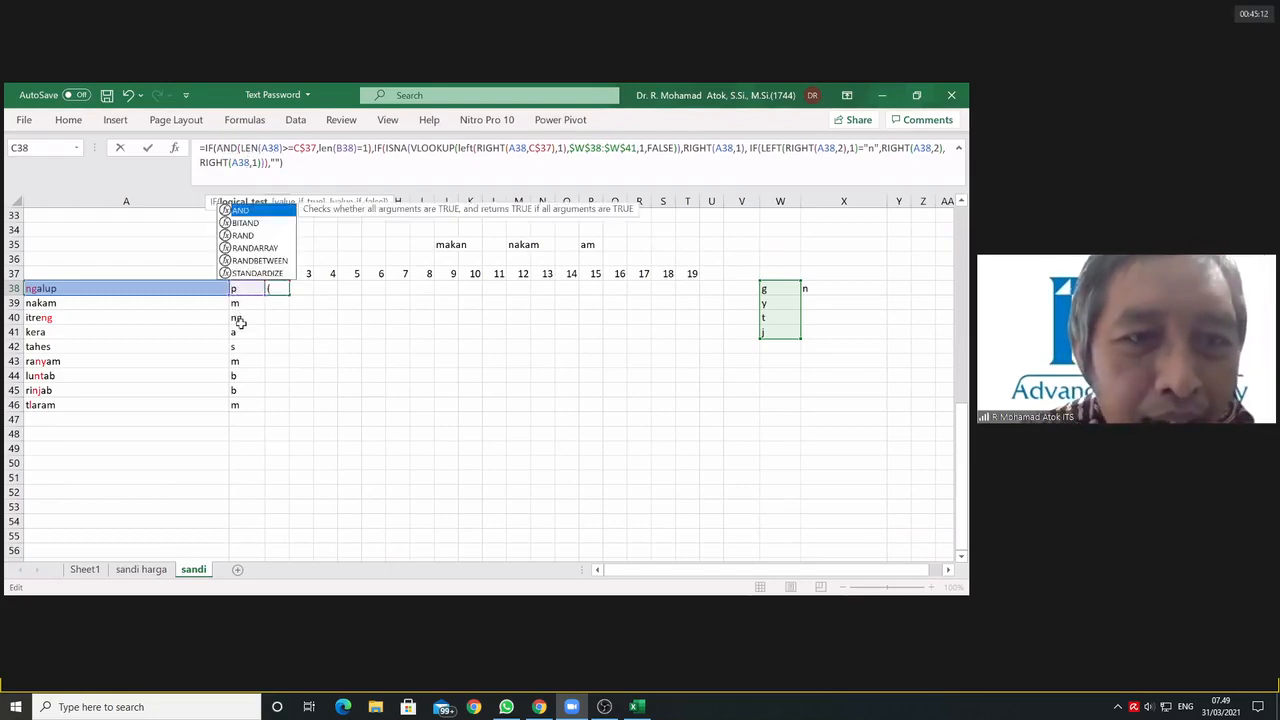
pyautogui.doubleClick(325, 149)
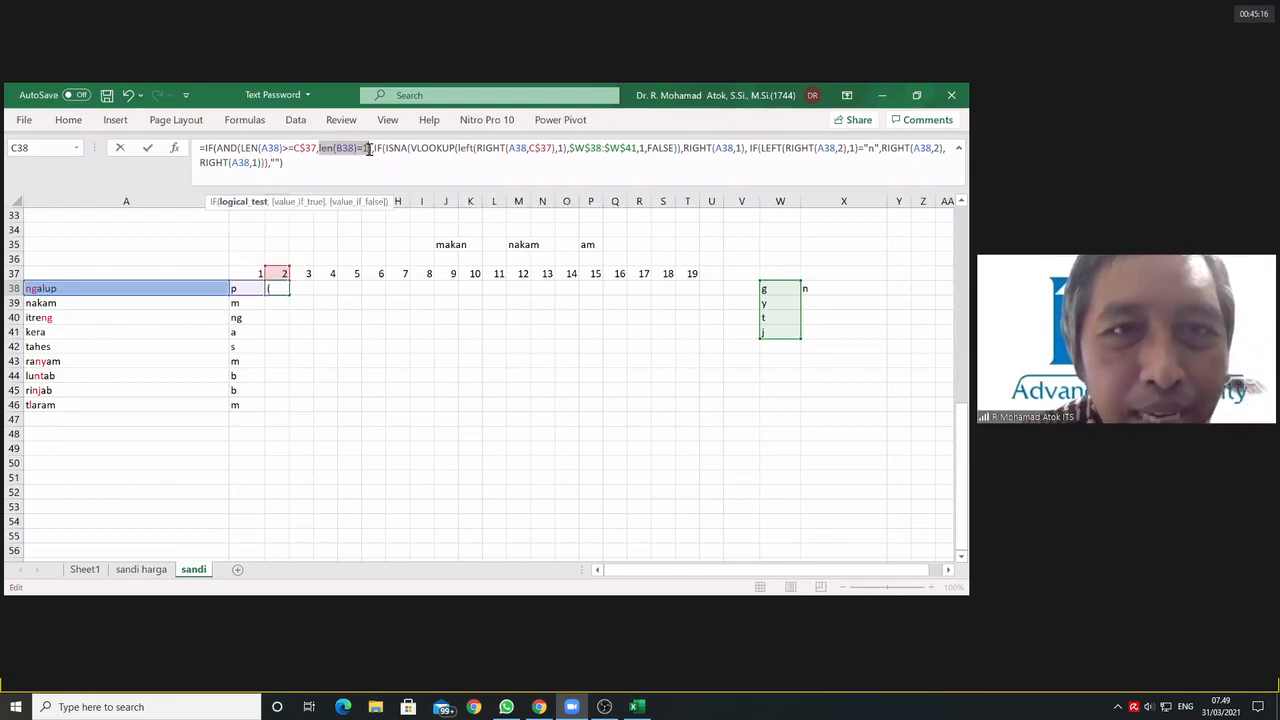
pyautogui.write(')')
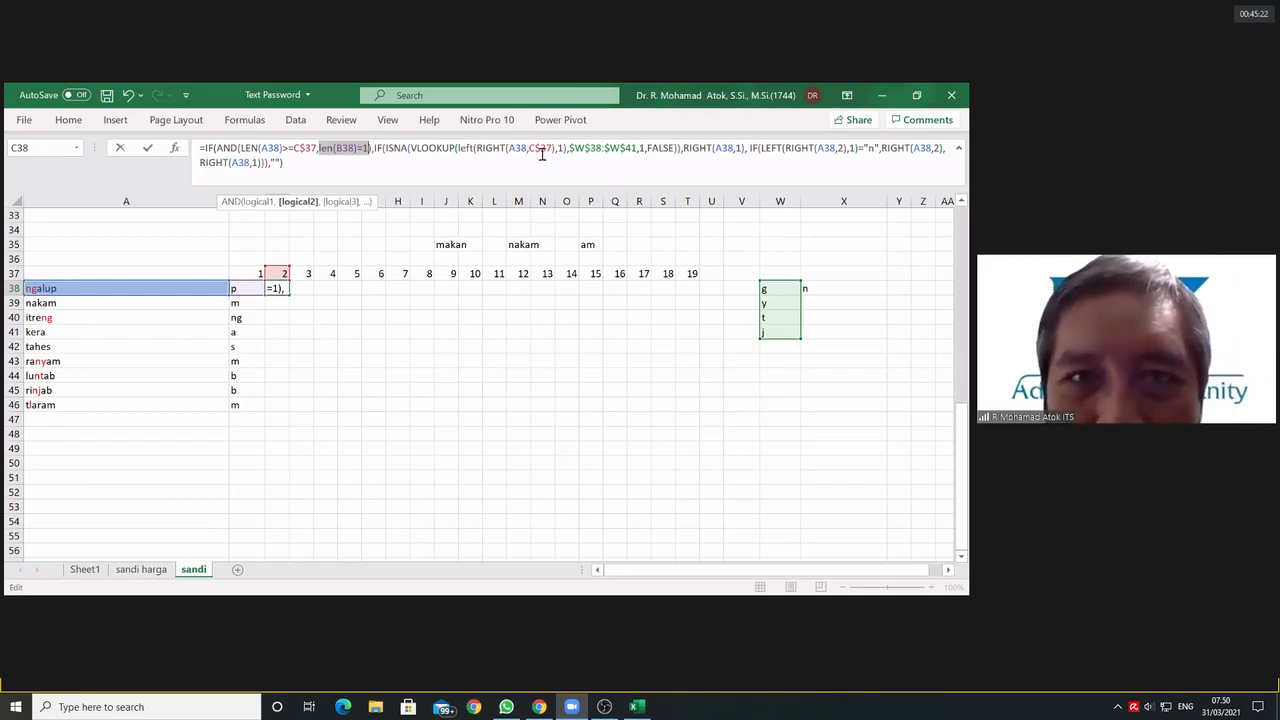
pyautogui.moveTo(559, 147); pyautogui.dragTo(565, 150)
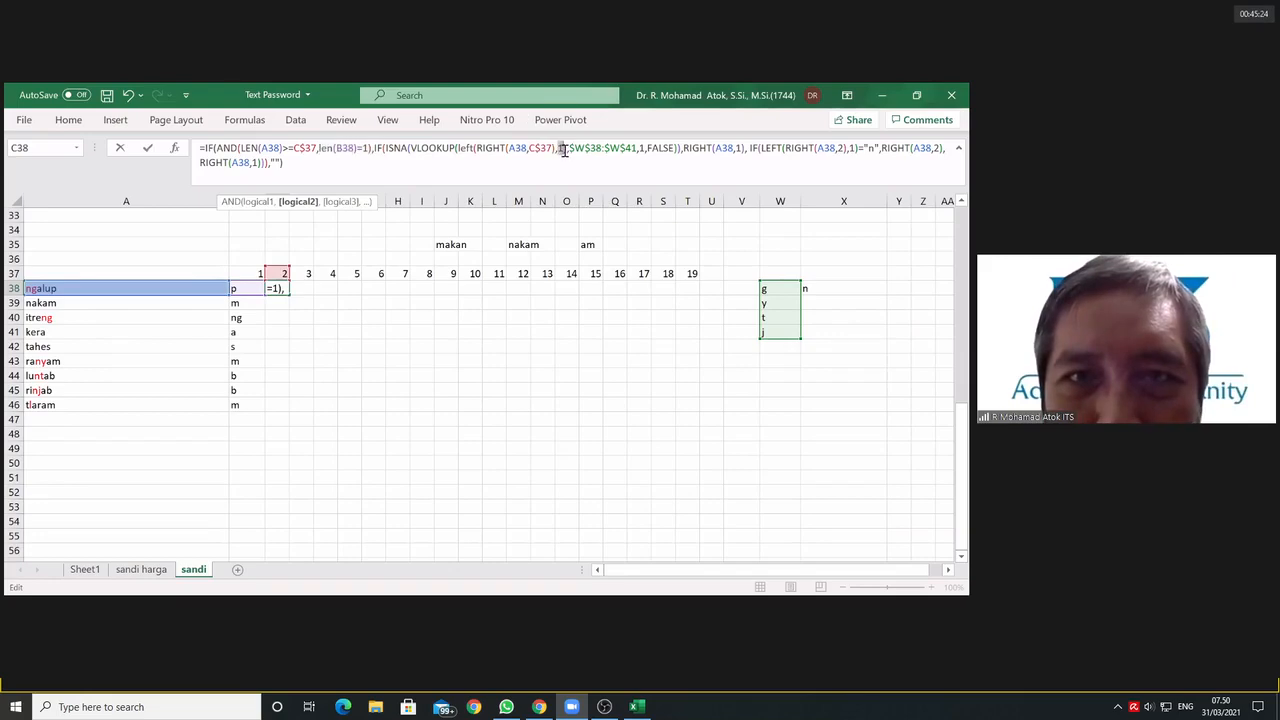
pyautogui.write('),1')
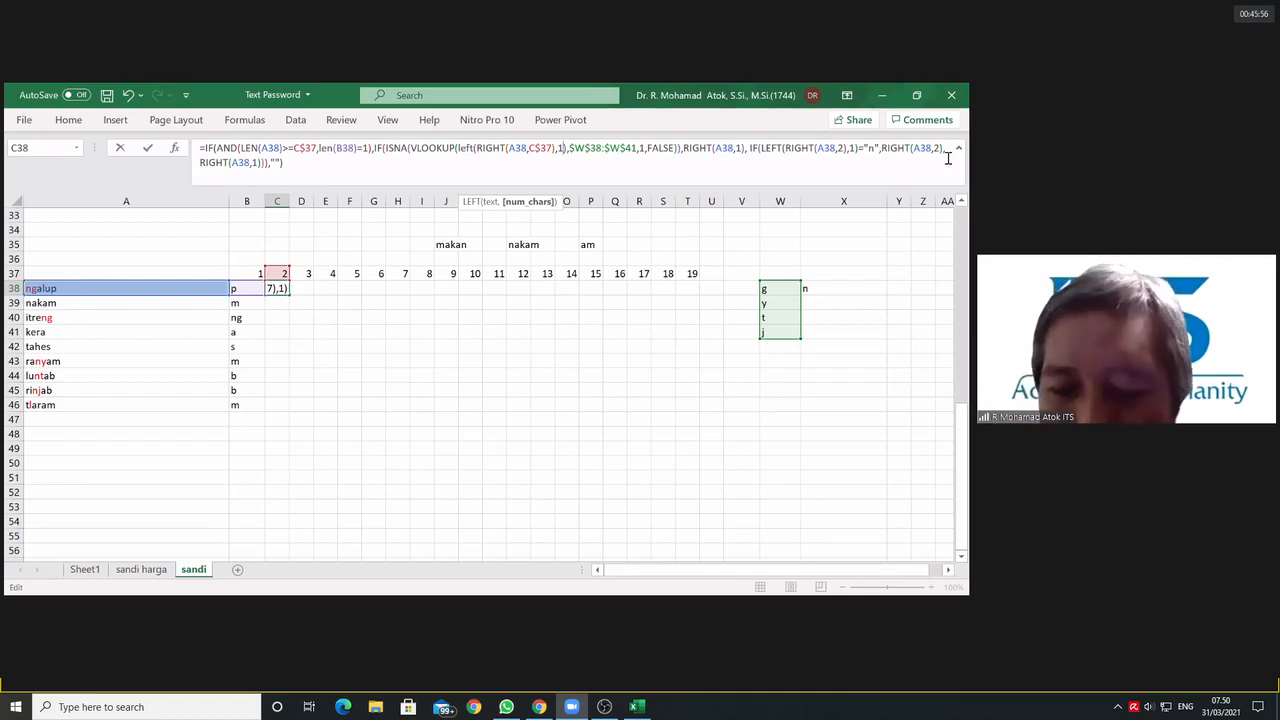
pyautogui.press('Return')
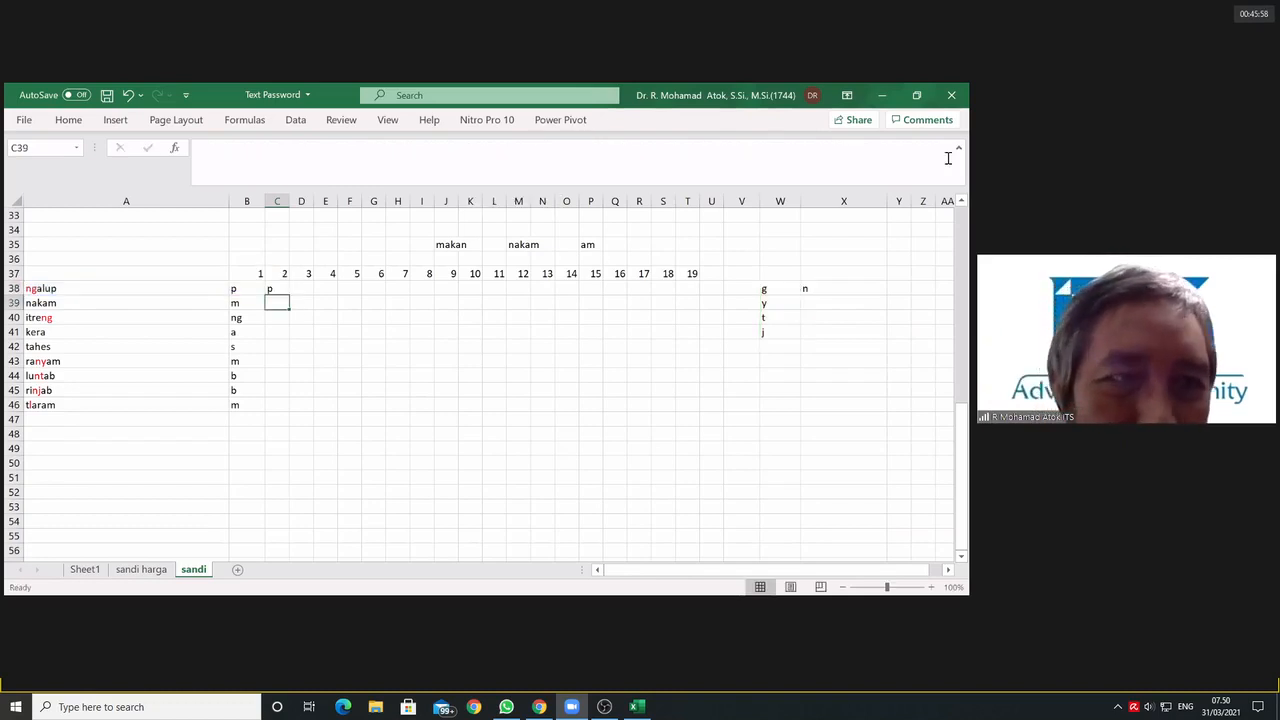
# Step: Edit C38's formula and open a LEFT function before the RIGHT(A38,1) returned when the ISNA test is true
pyautogui.click(281, 287)
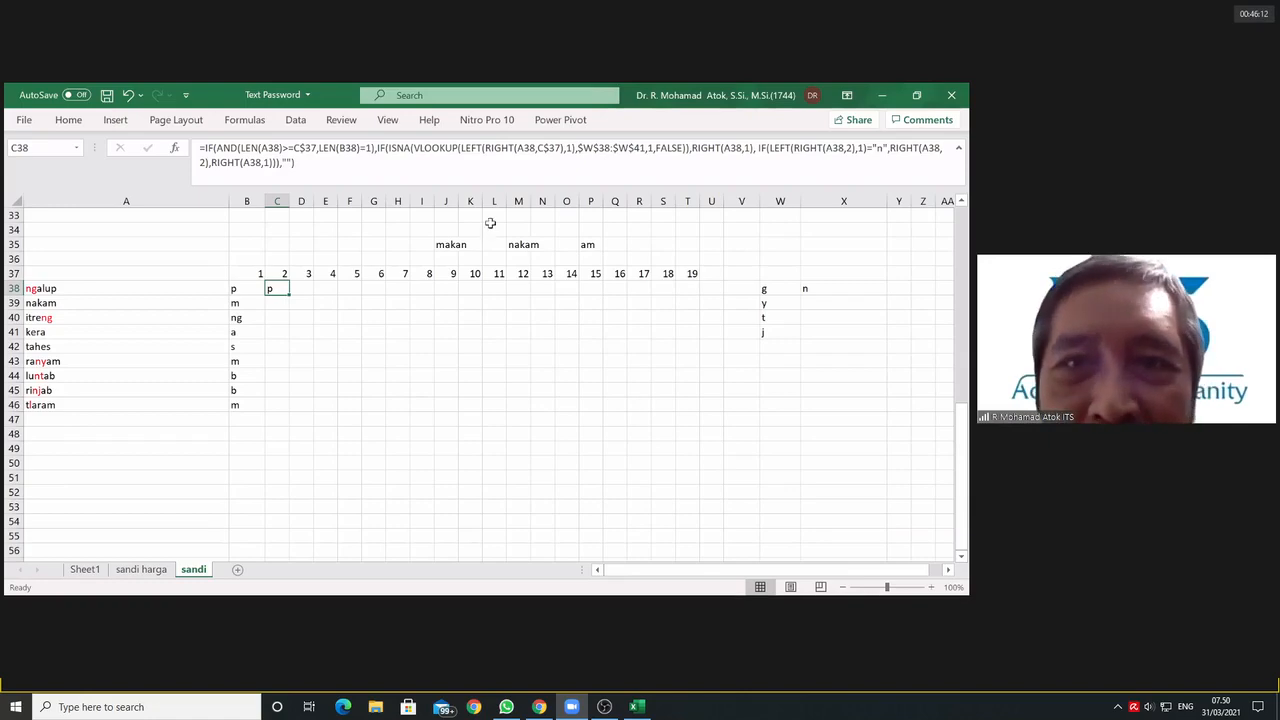
pyautogui.moveTo(461, 148); pyautogui.dragTo(575, 153)
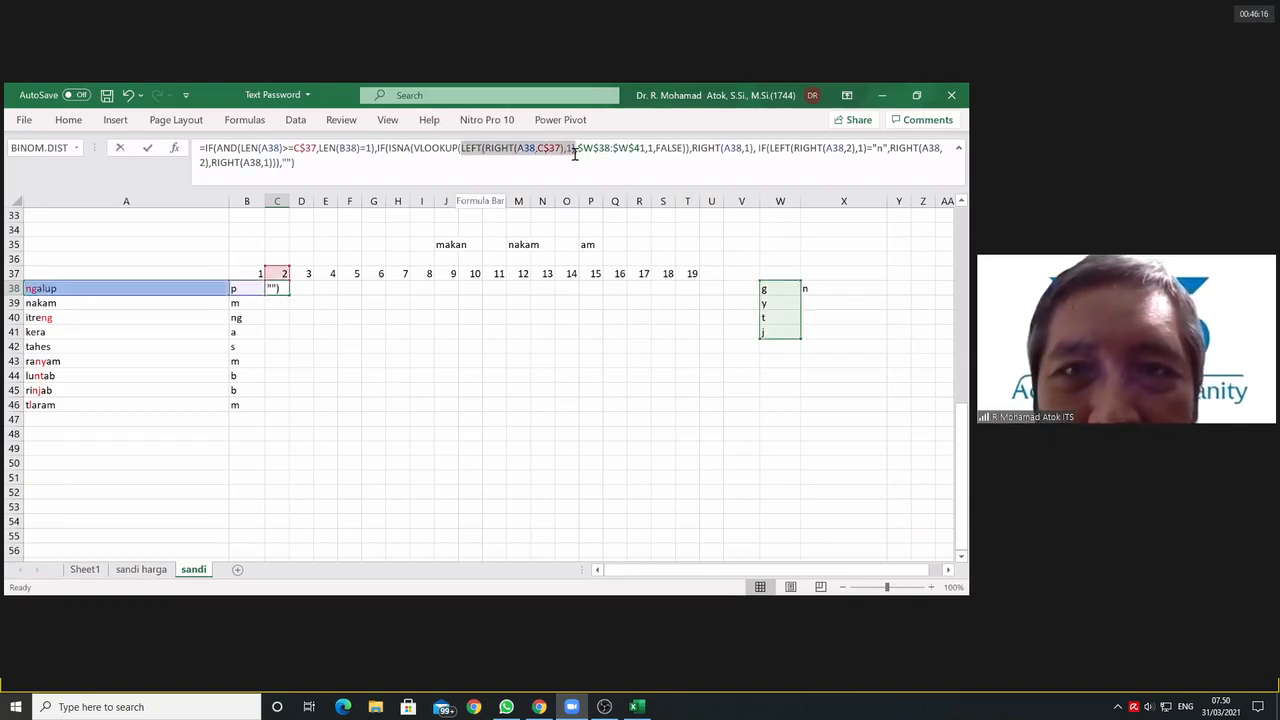
pyautogui.click(796, 148)
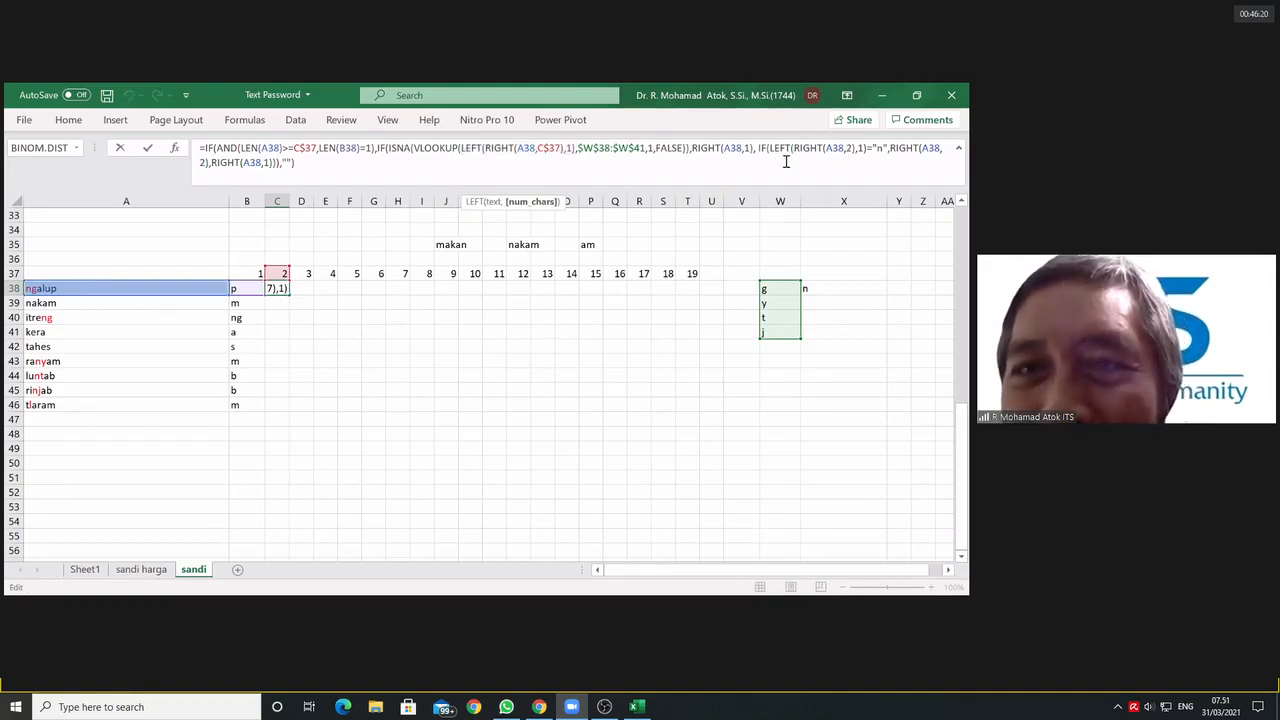
pyautogui.click(713, 150)
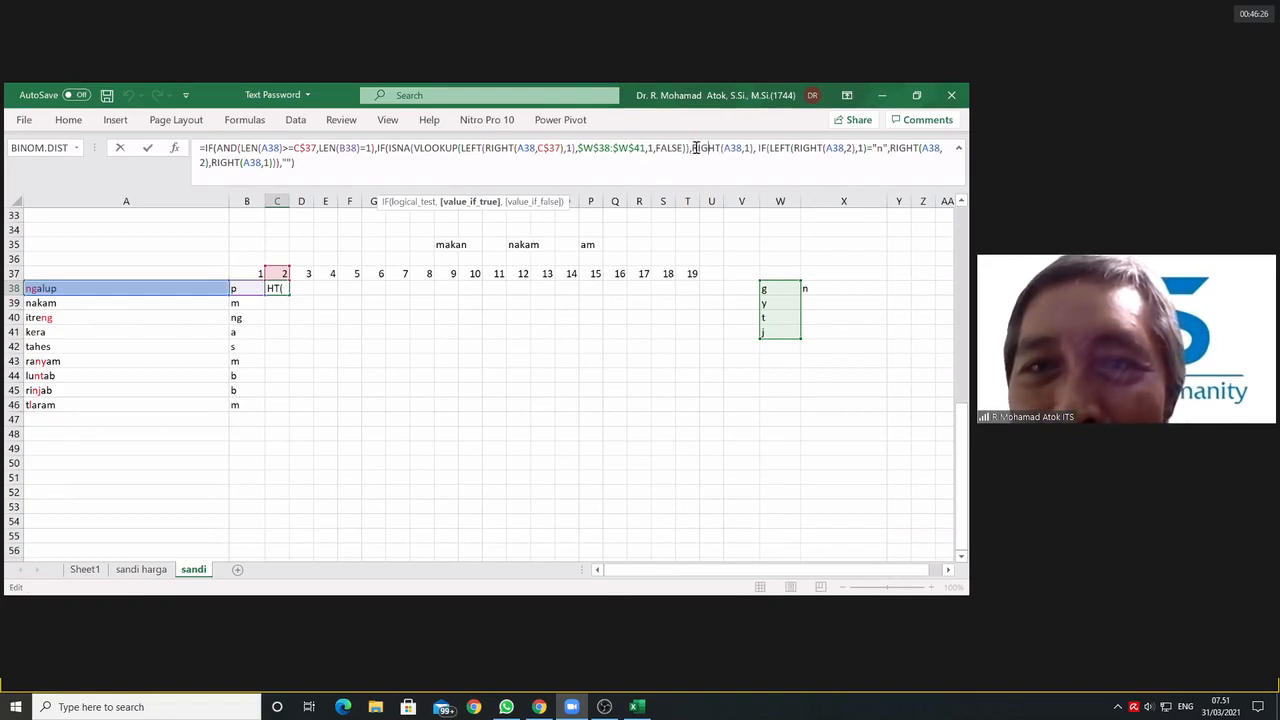
pyautogui.click(694, 148)
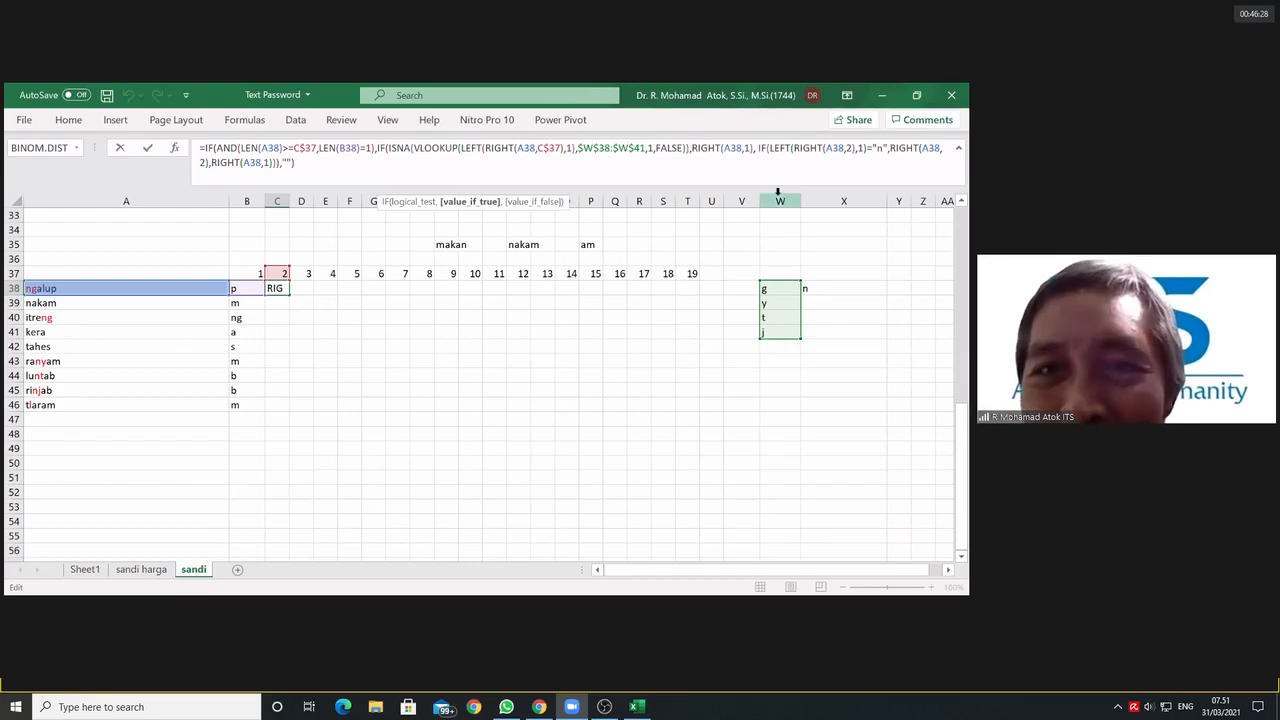
pyautogui.write('left(')
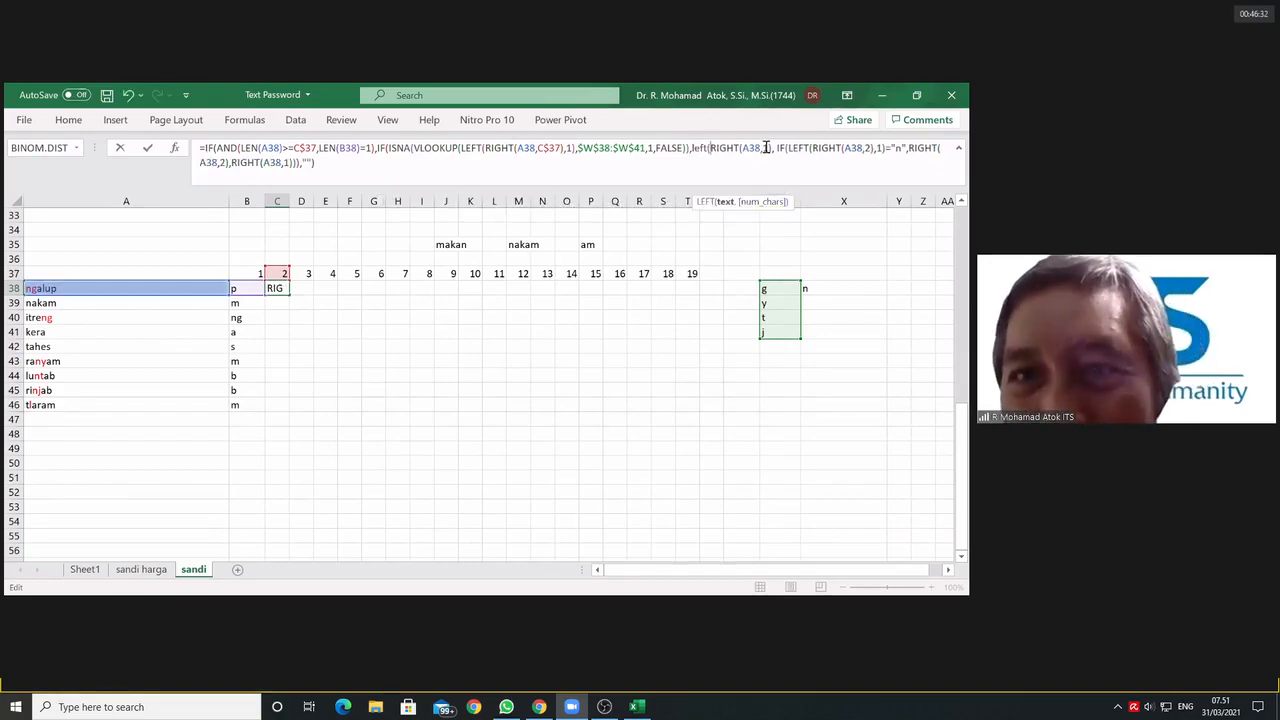
# Step: Insert the row-locked reference C$37 as the character count of the RIGHT inside that new LEFT
pyautogui.click(764, 148)
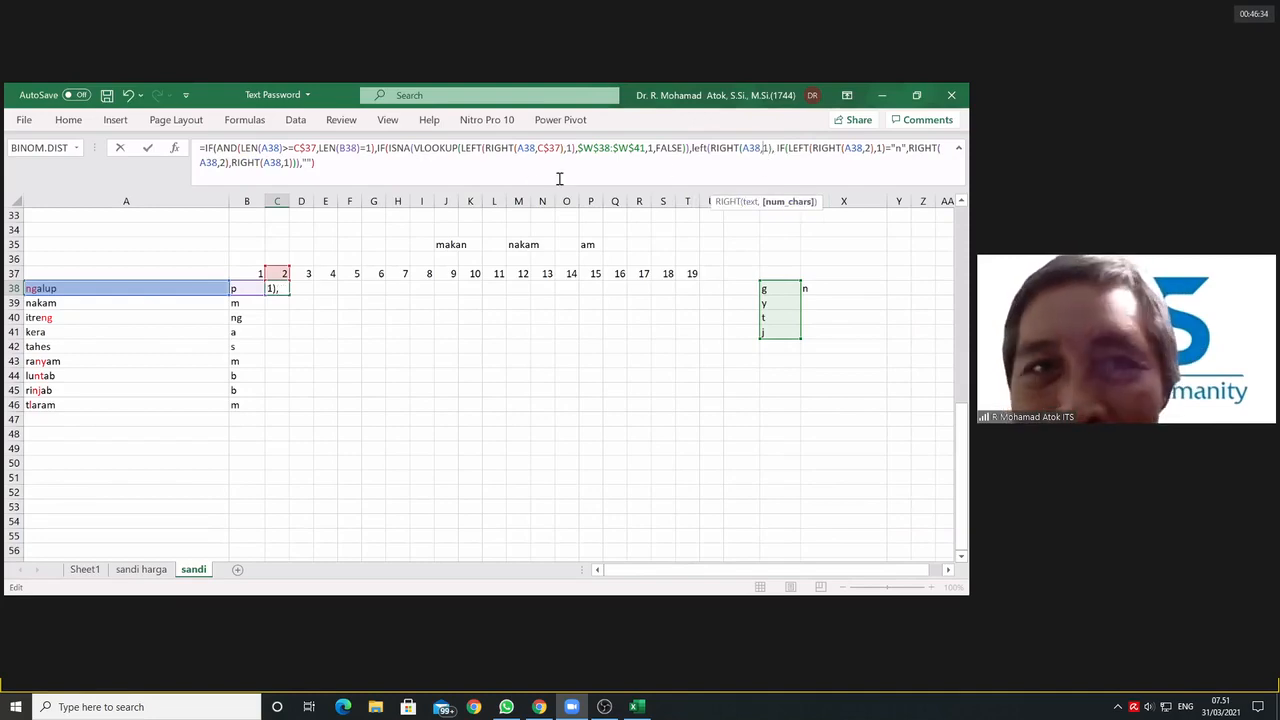
pyautogui.click(280, 273)
pyautogui.press('F4')
pyautogui.press('F4')
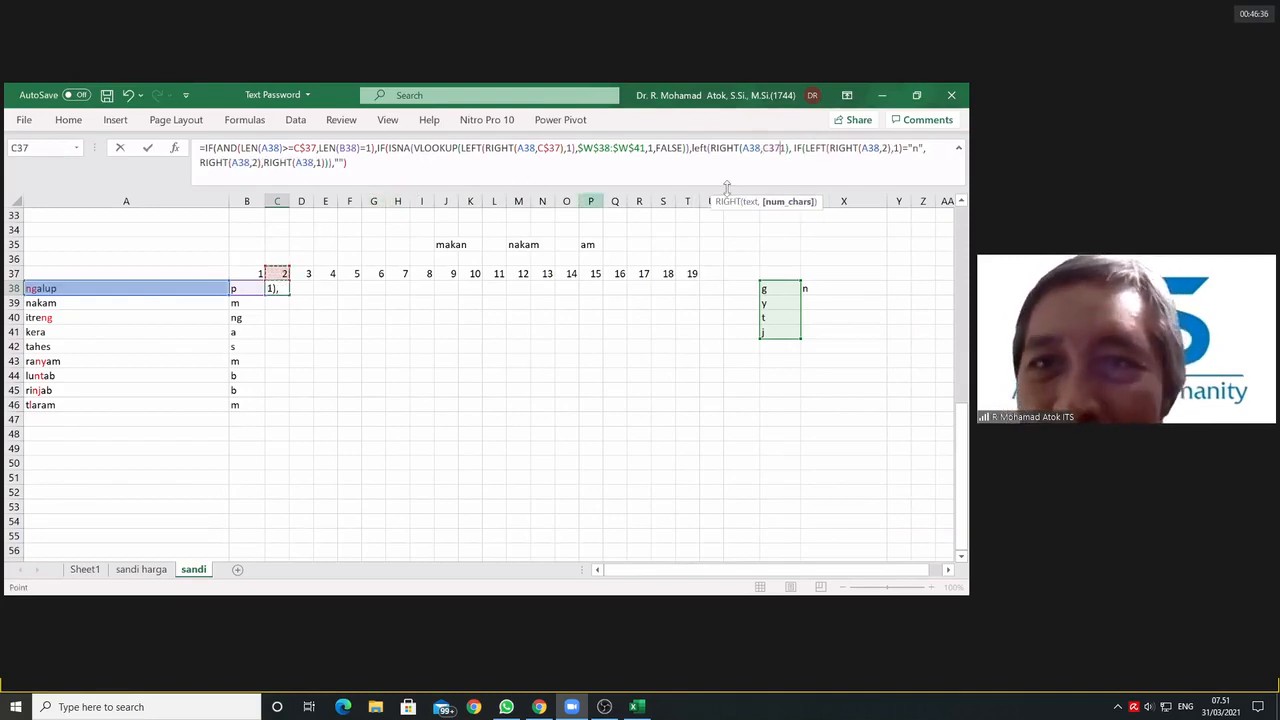
pyautogui.click(771, 149)
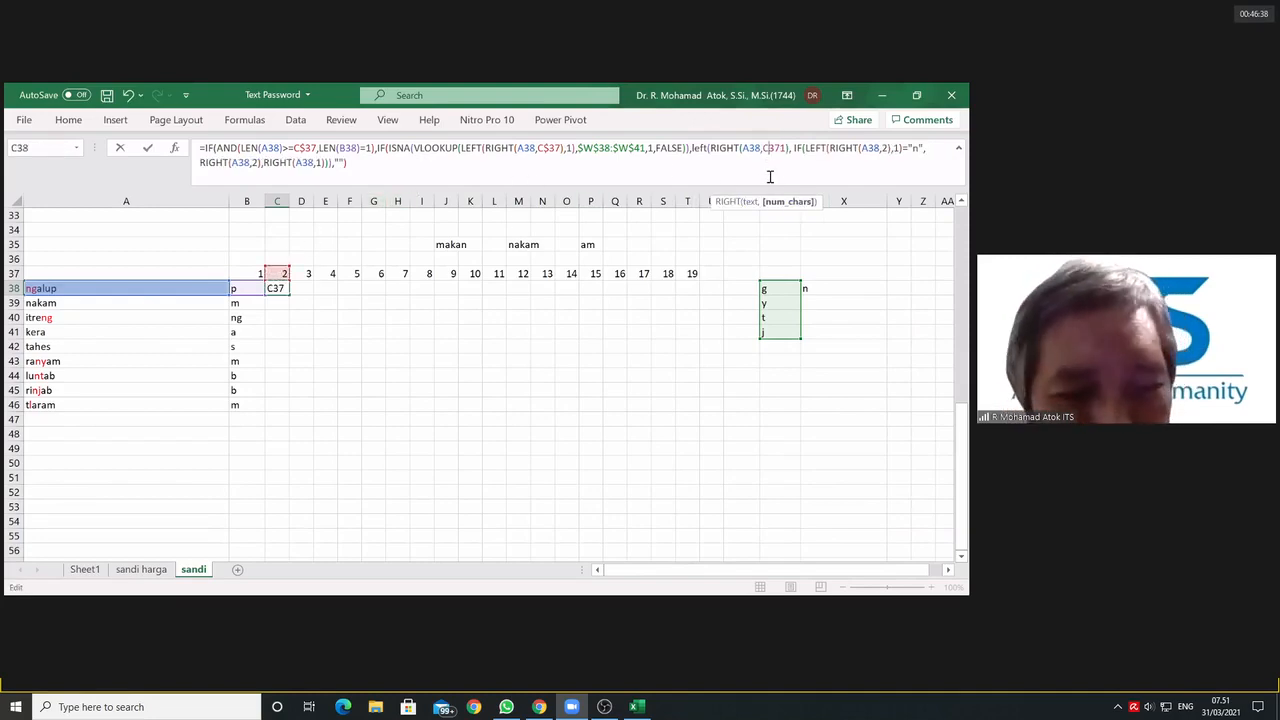
pyautogui.write('$')
# Step: Close that RIGHT after C$37 and complete the surrounding LEFT with a character count of 1
pyautogui.click(786, 149)
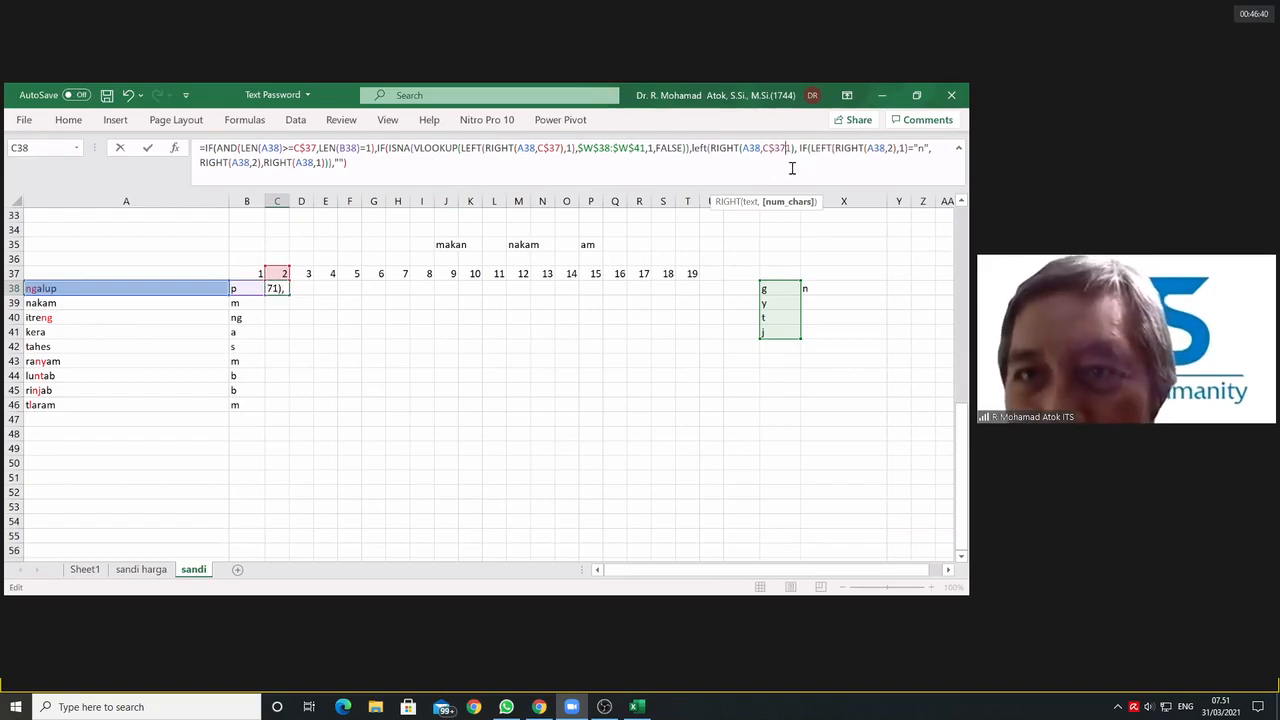
pyautogui.write('),1')
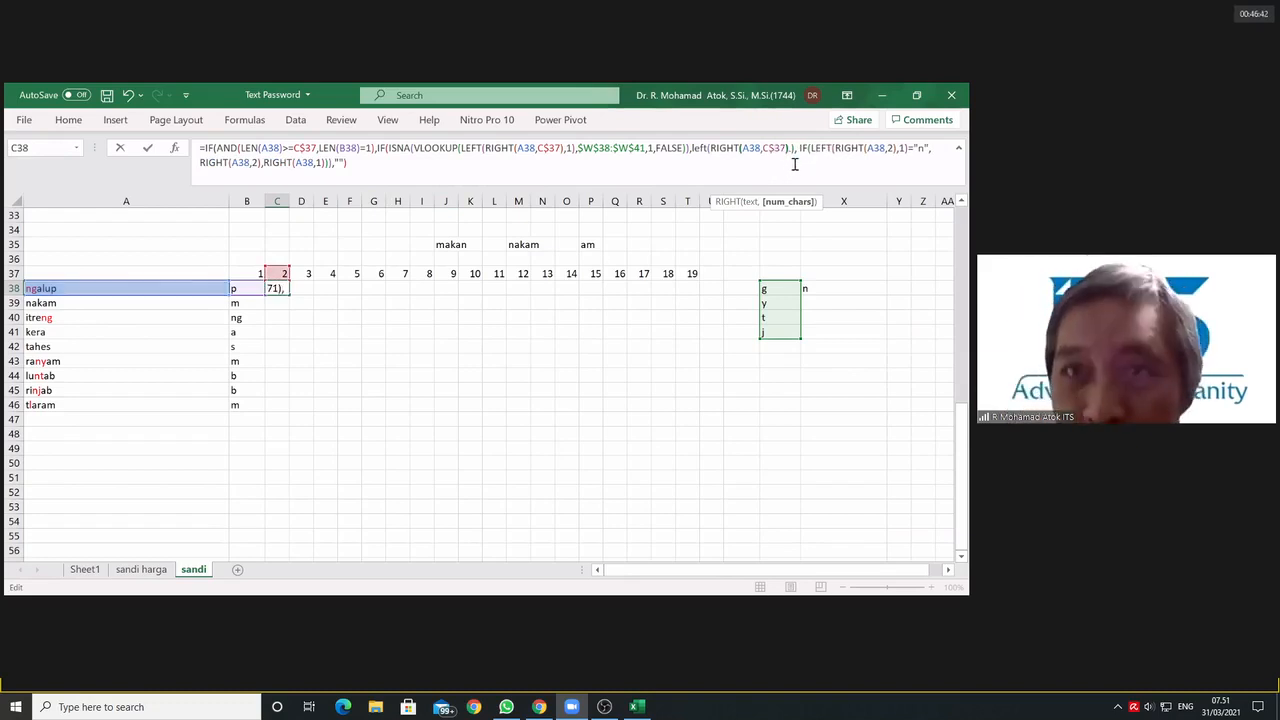
pyautogui.write('),')
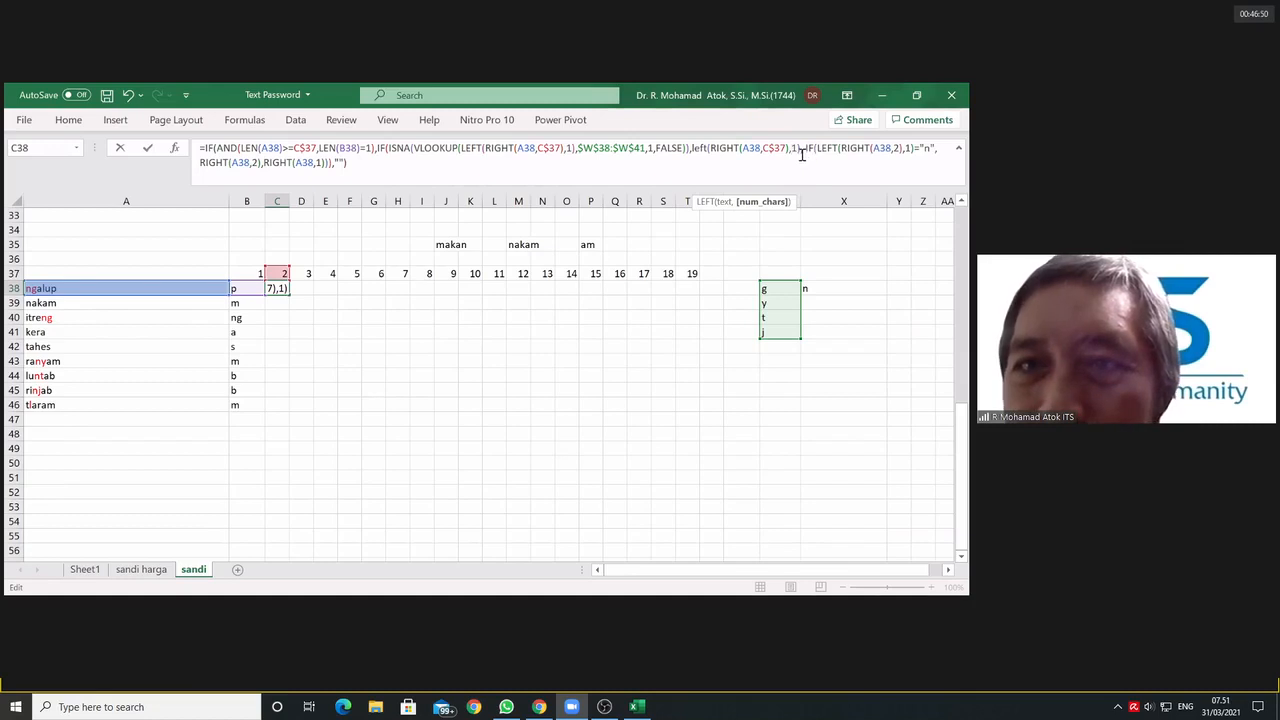
pyautogui.click(805, 150)
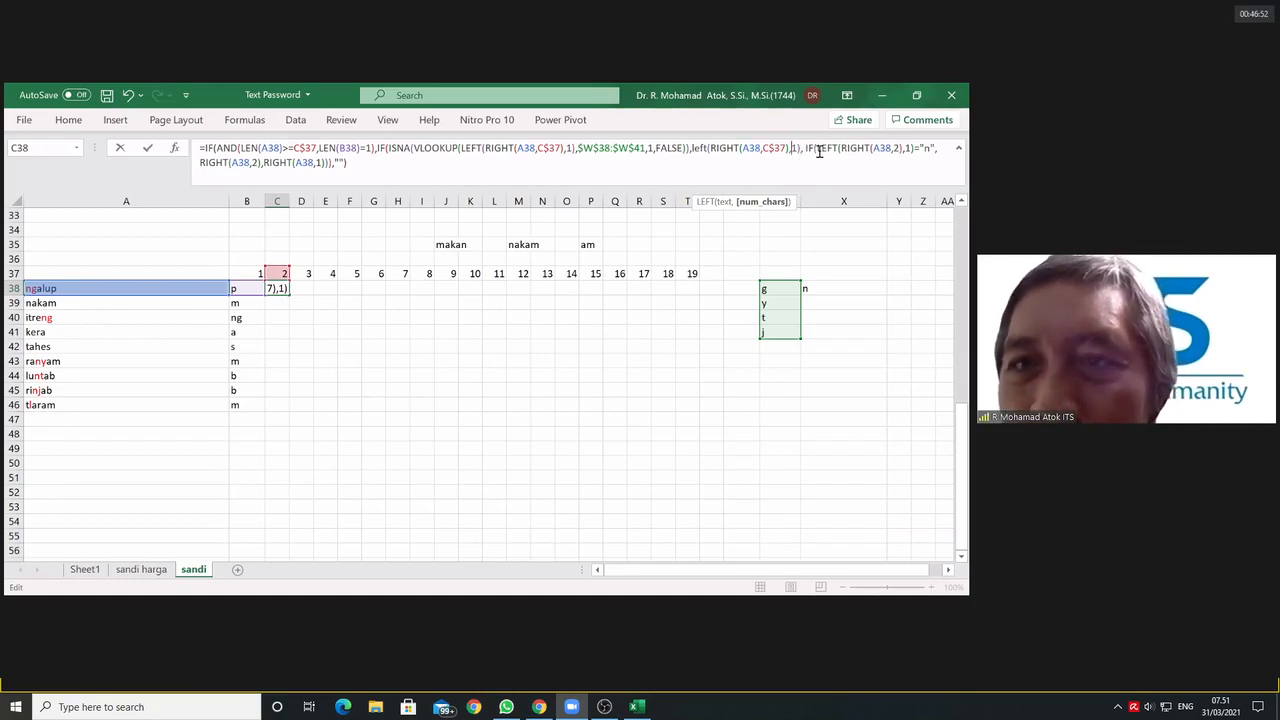
# Step: Set the character count of the RIGHT in the inner IF's "n" test to C$37+1
pyautogui.click(896, 148)
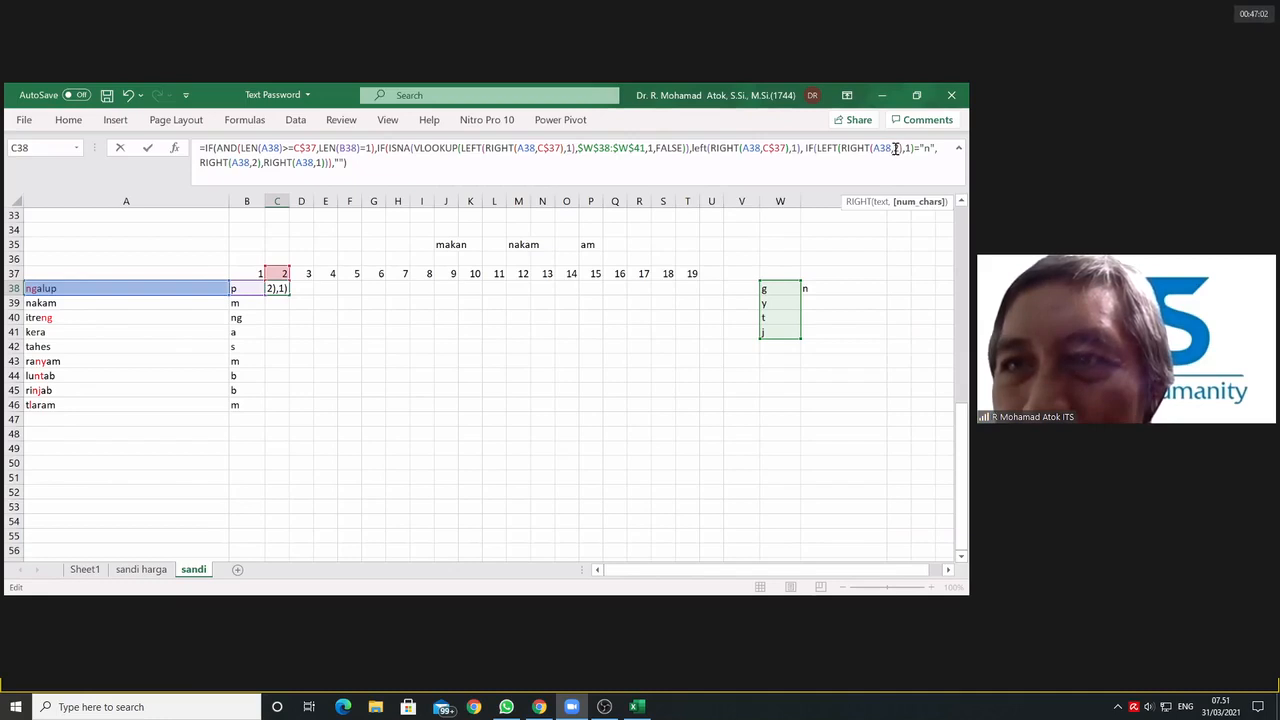
pyautogui.doubleClick(897, 149)
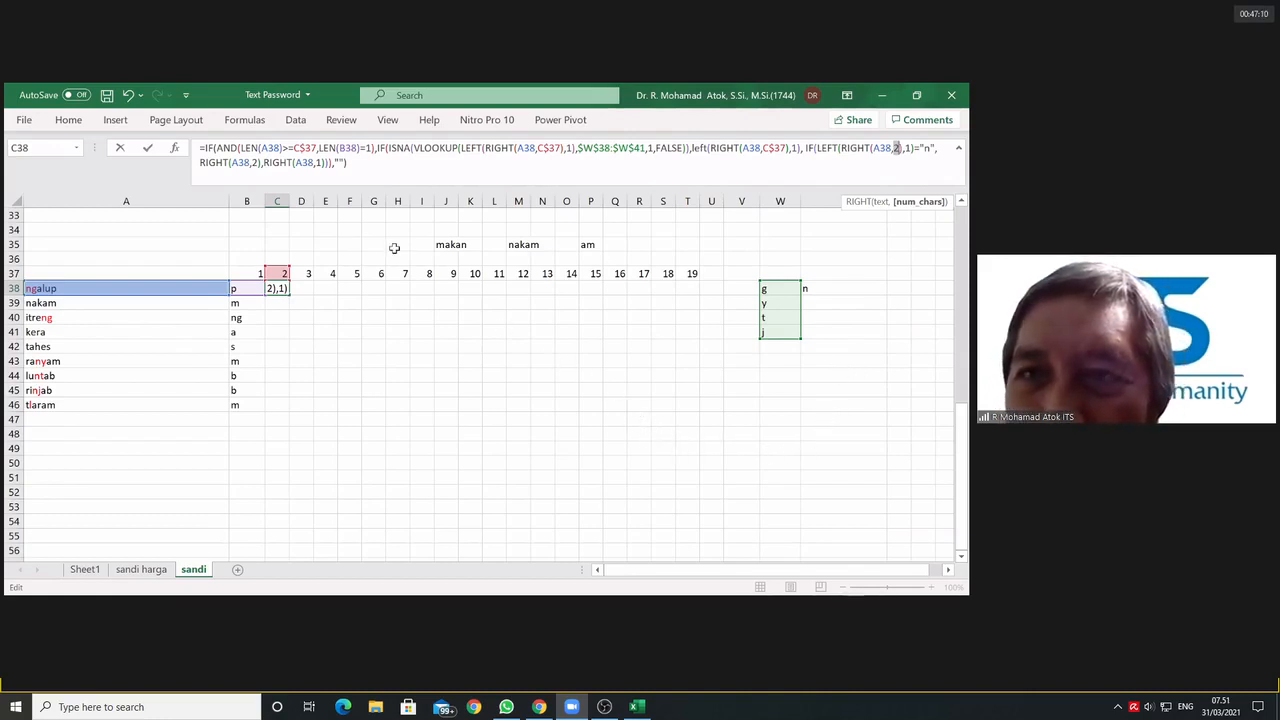
pyautogui.click(283, 271)
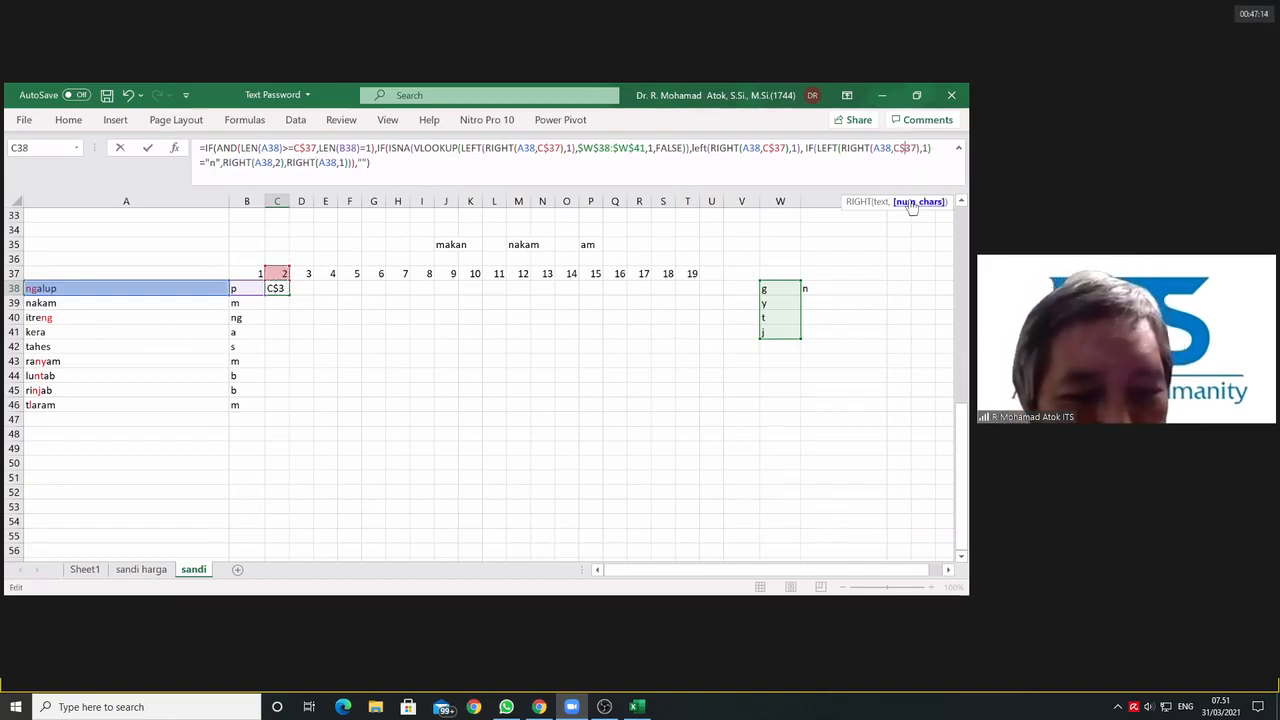
pyautogui.click(915, 150)
pyautogui.press('F4')
pyautogui.press('F4')
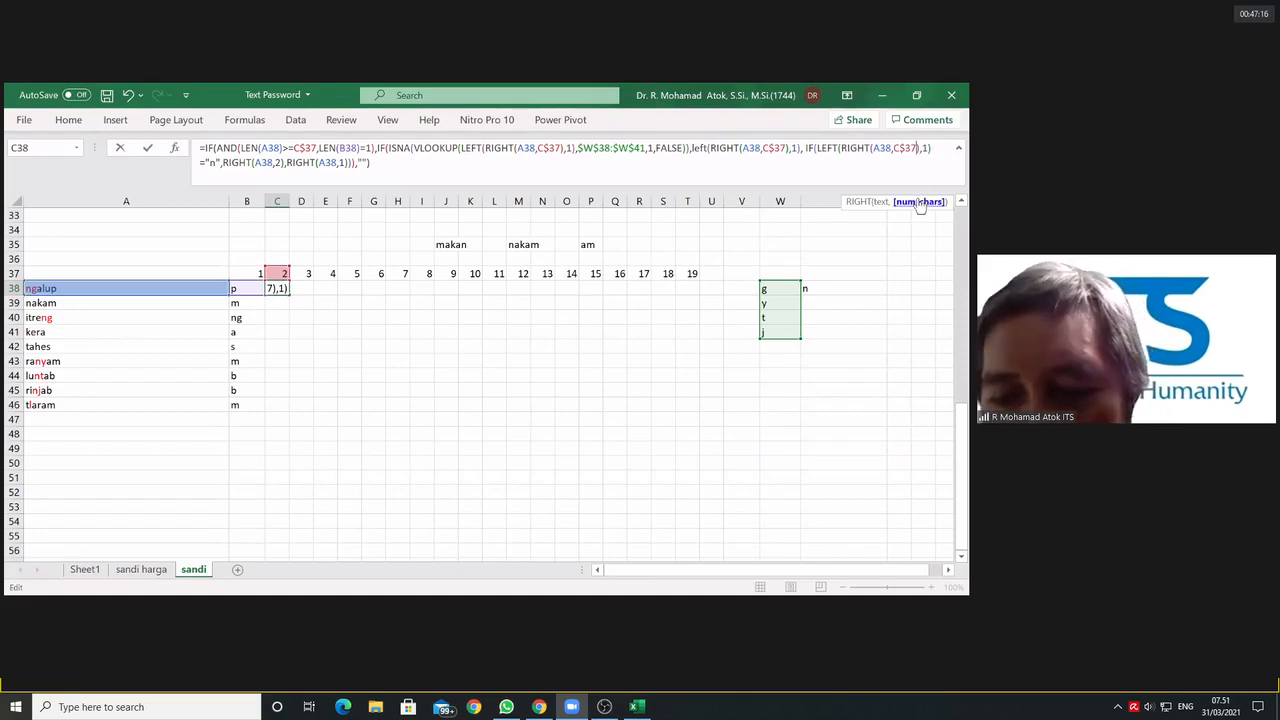
pyautogui.write('+1')
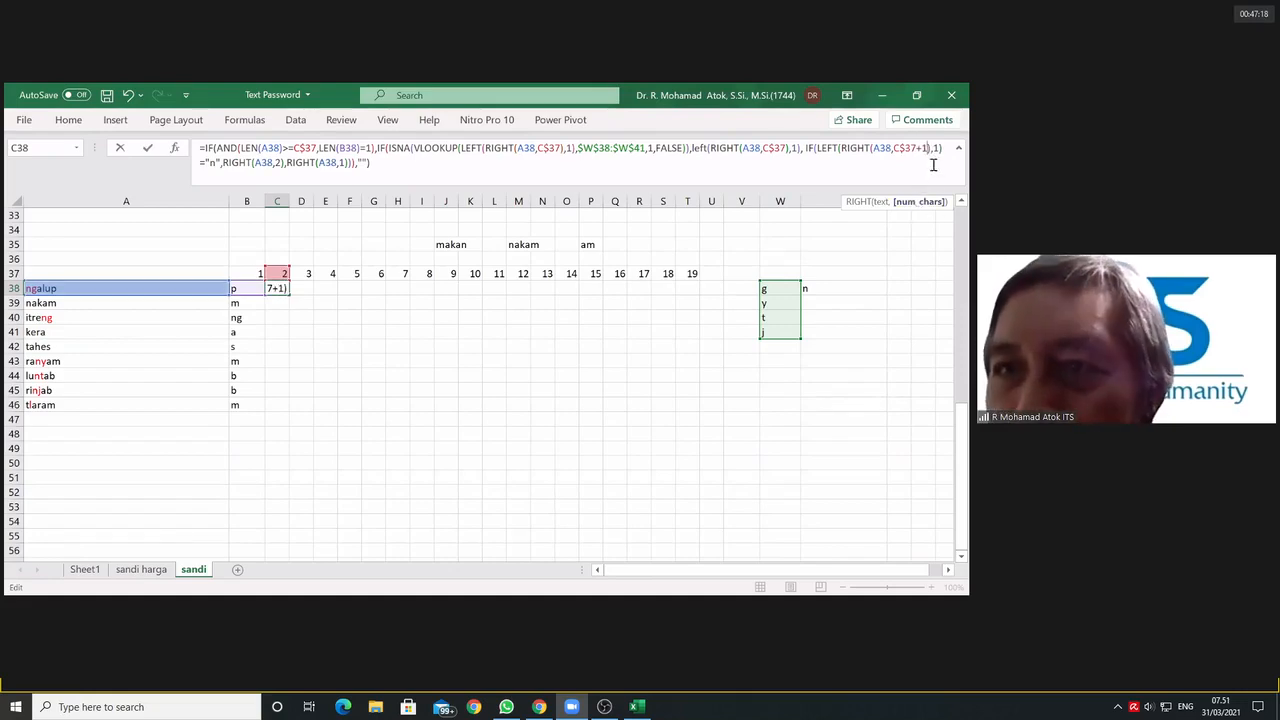
# Step: Replace the character count of the RIGHT returned when the "n" test is true with the row-locked reference C$37
pyautogui.doubleClick(279, 163)
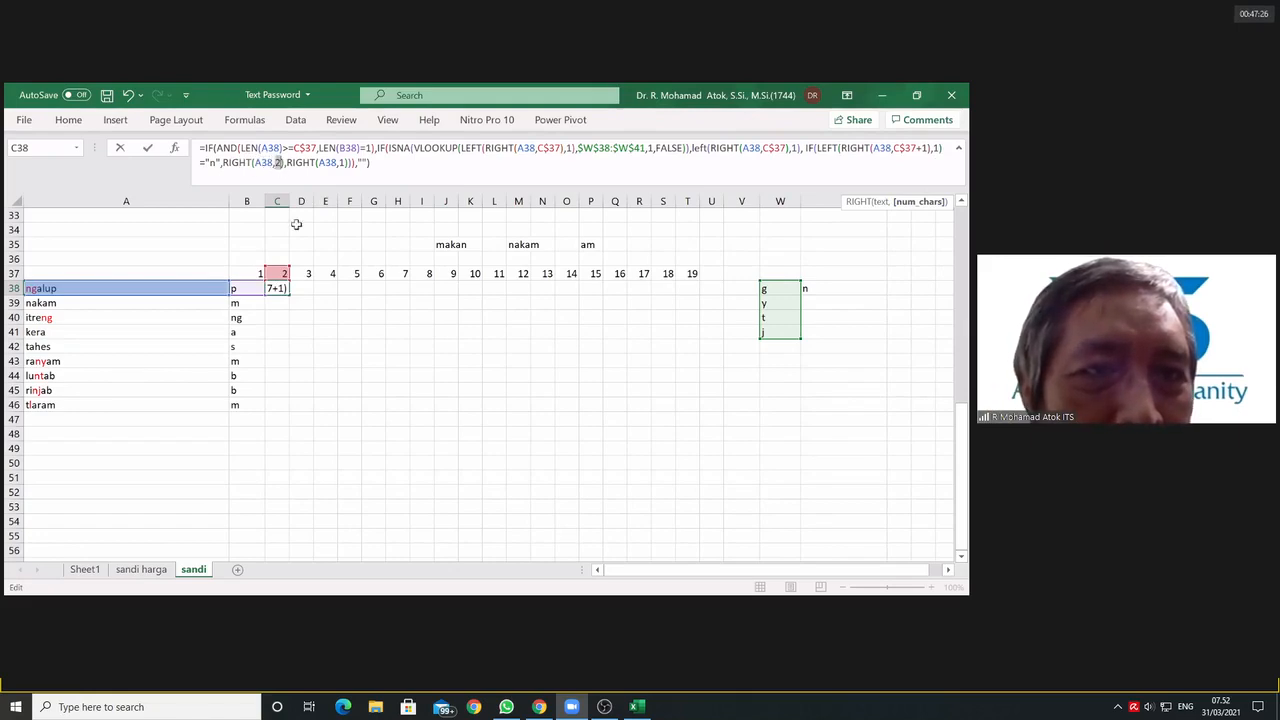
pyautogui.click(276, 273)
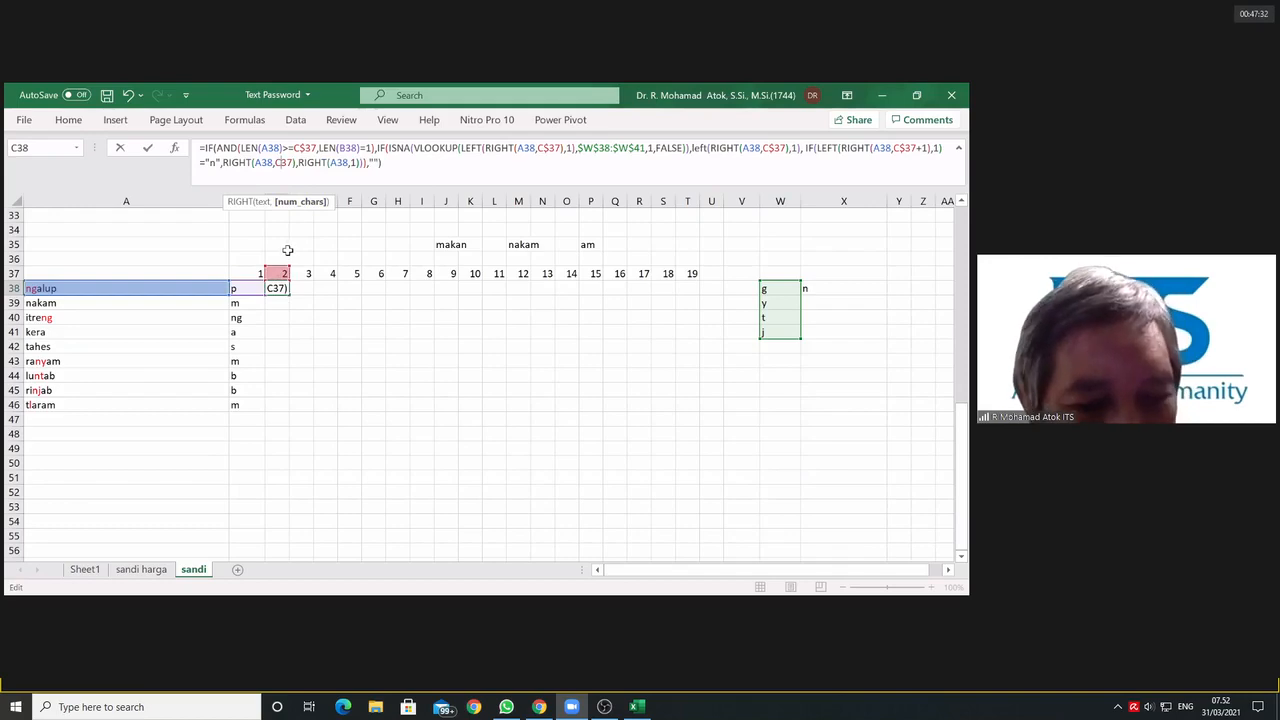
pyautogui.press('F4')
pyautogui.press('F4')
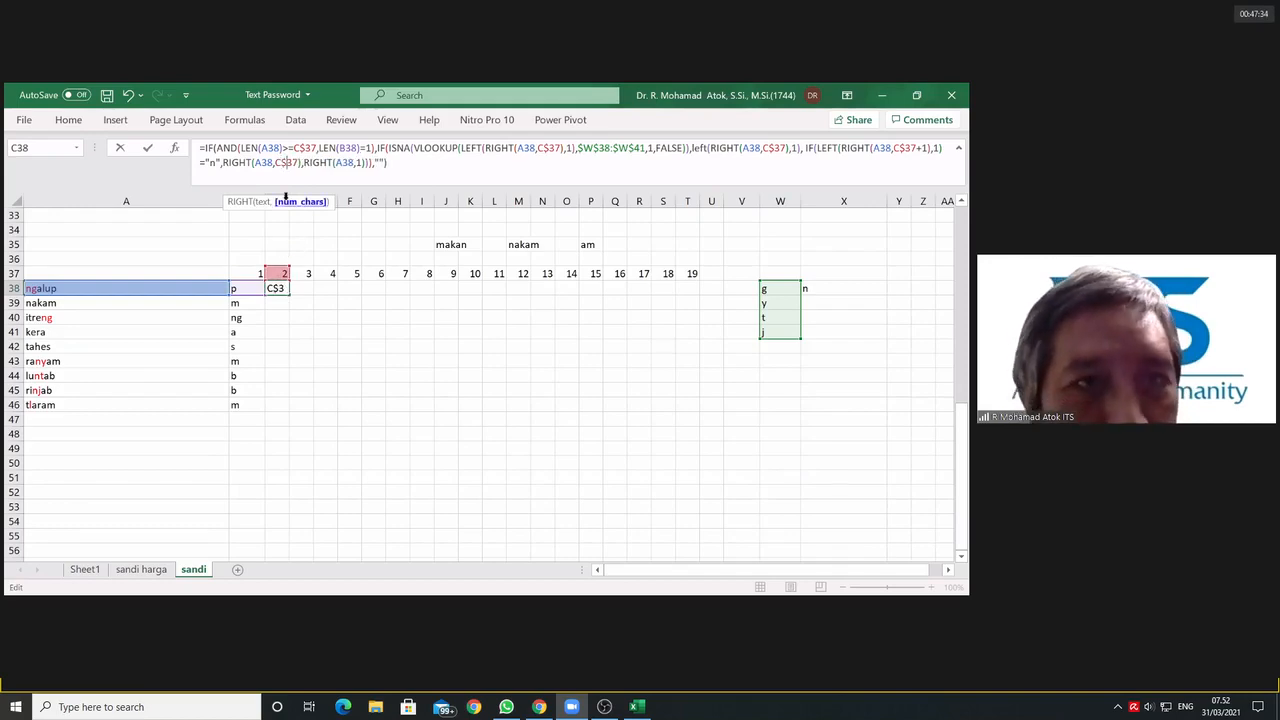
# Step: Wrap the RIGHT(A38,C$37) returned by the true "n" test in a LEFT function with a character count of 2
pyautogui.click(223, 161)
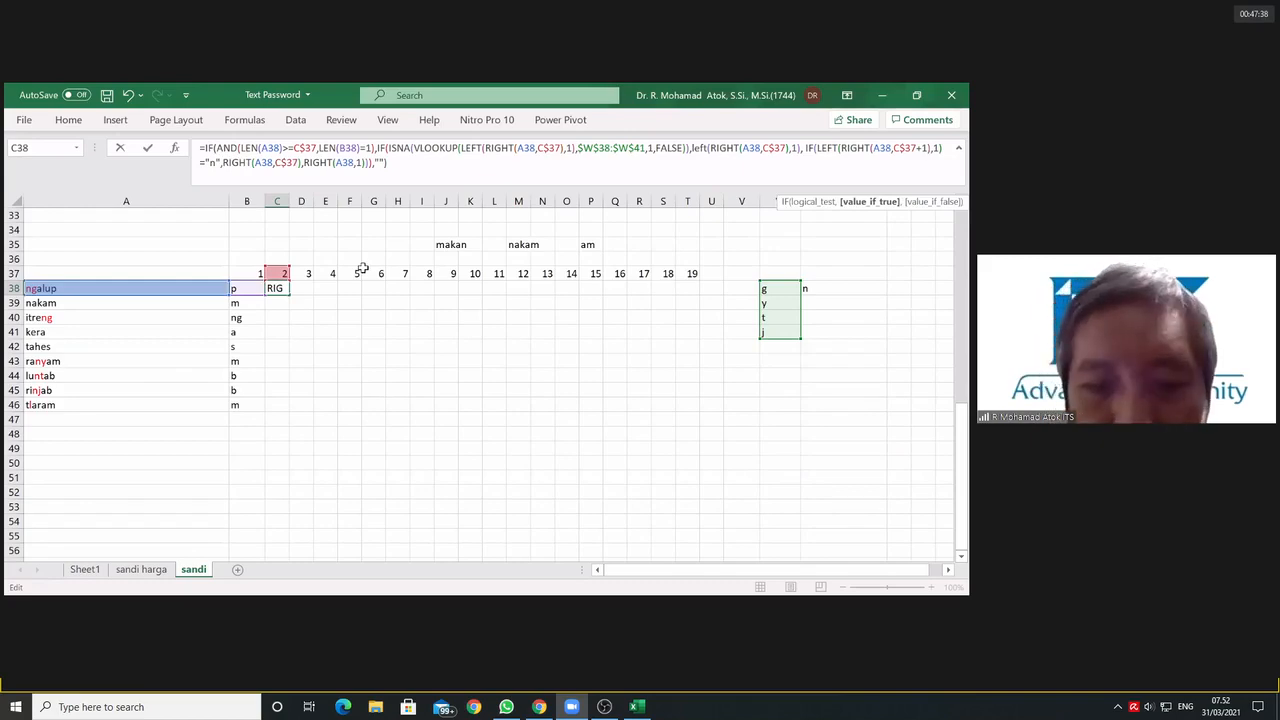
pyautogui.write('left(')
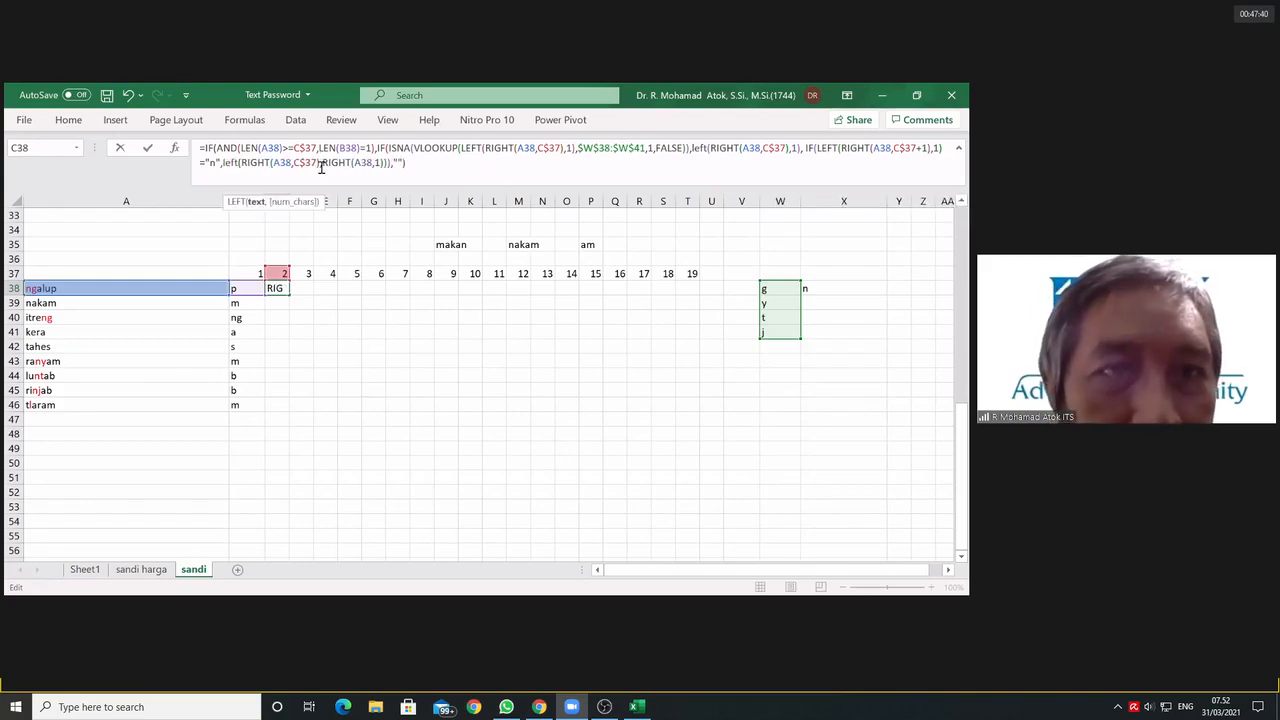
pyautogui.click(320, 163)
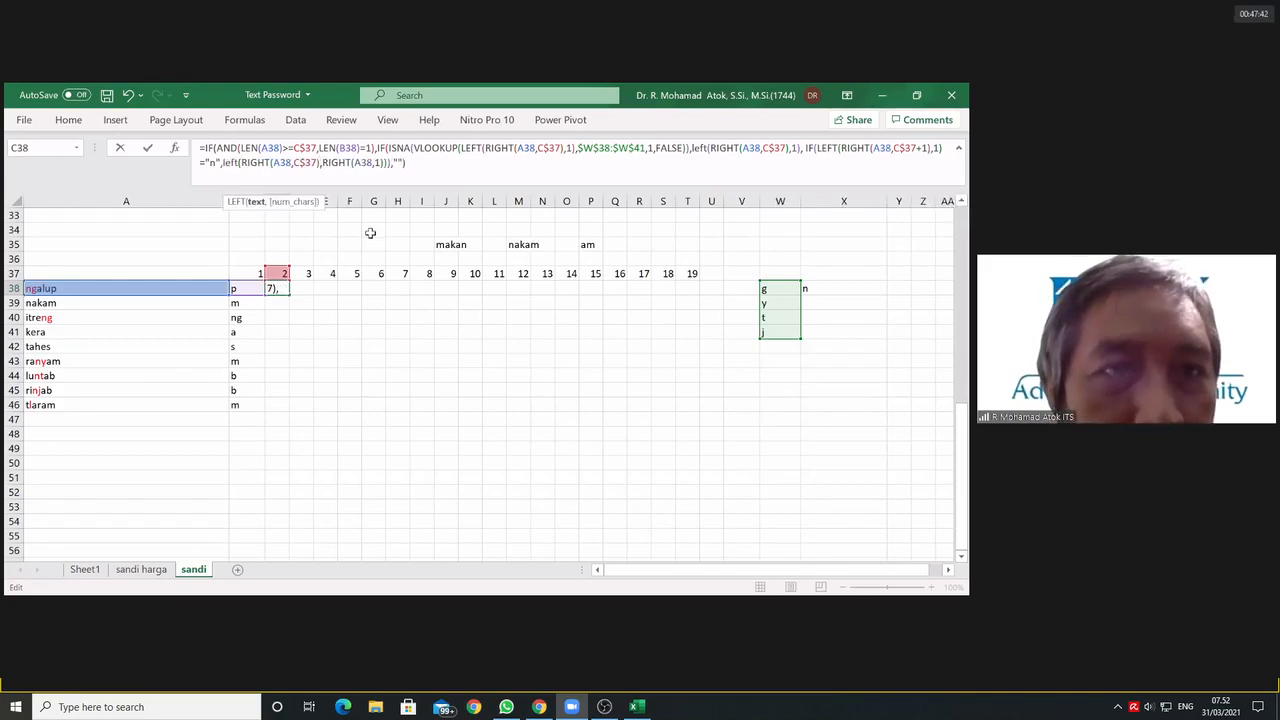
pyautogui.write(',')
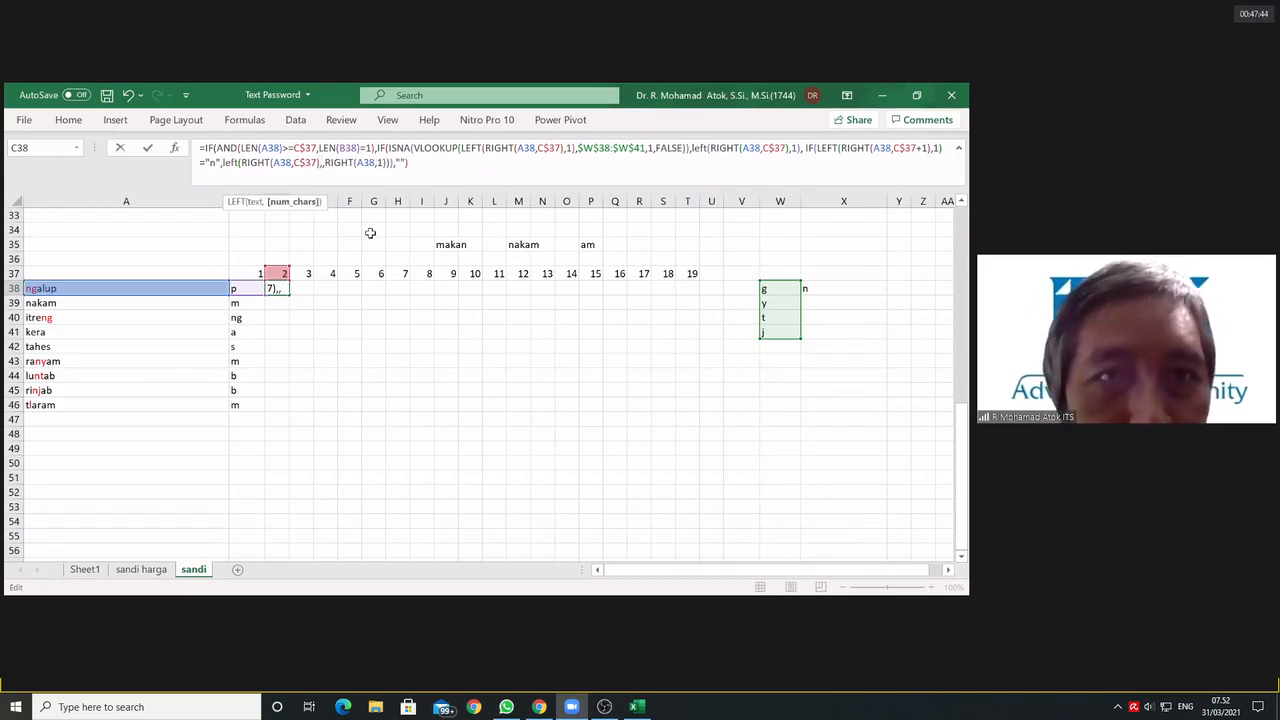
pyautogui.write('2')
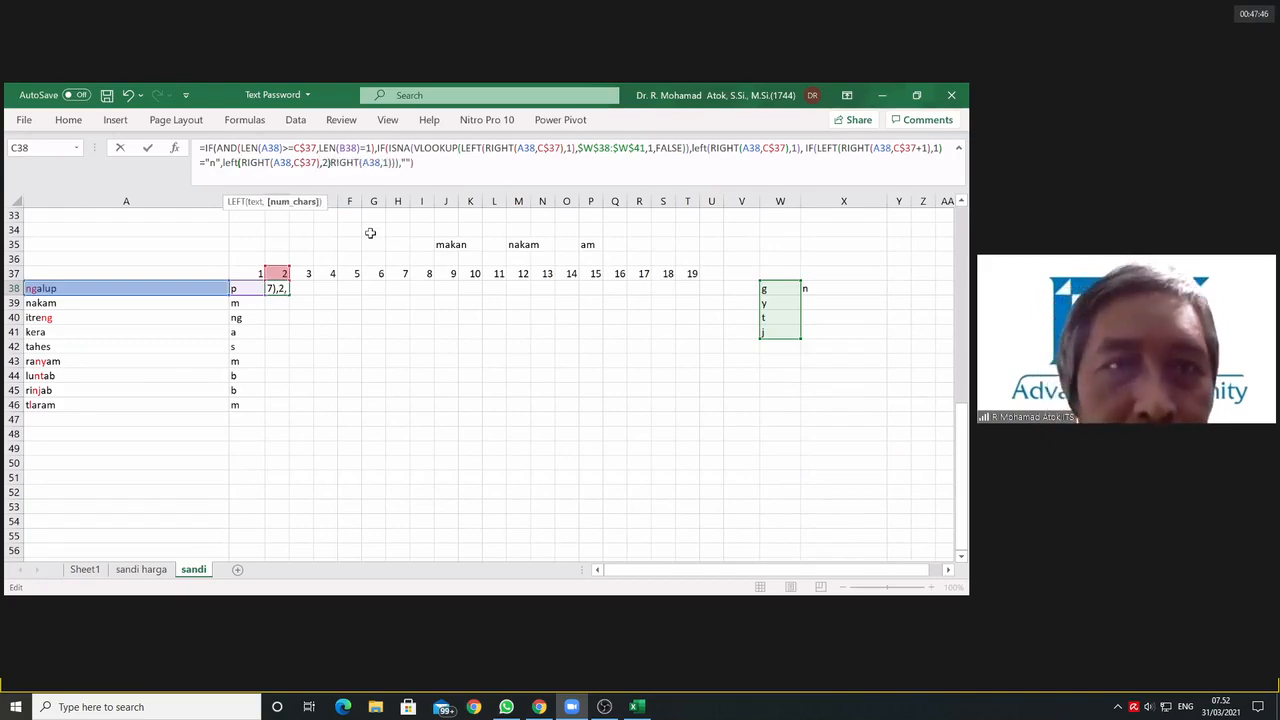
pyautogui.write(')')
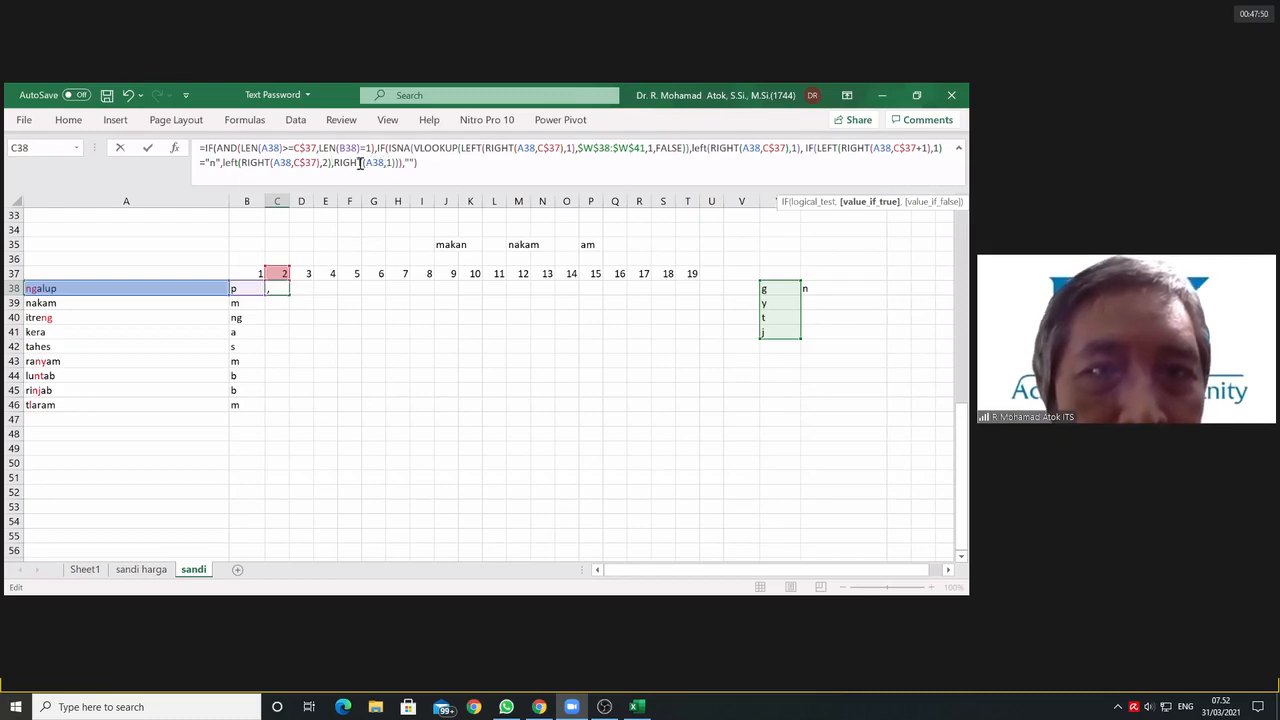
# Step: Open a LEFT function before the inner IF's final RIGHT(A38,1) and insert C$37 in front of its character count
pyautogui.click(337, 161)
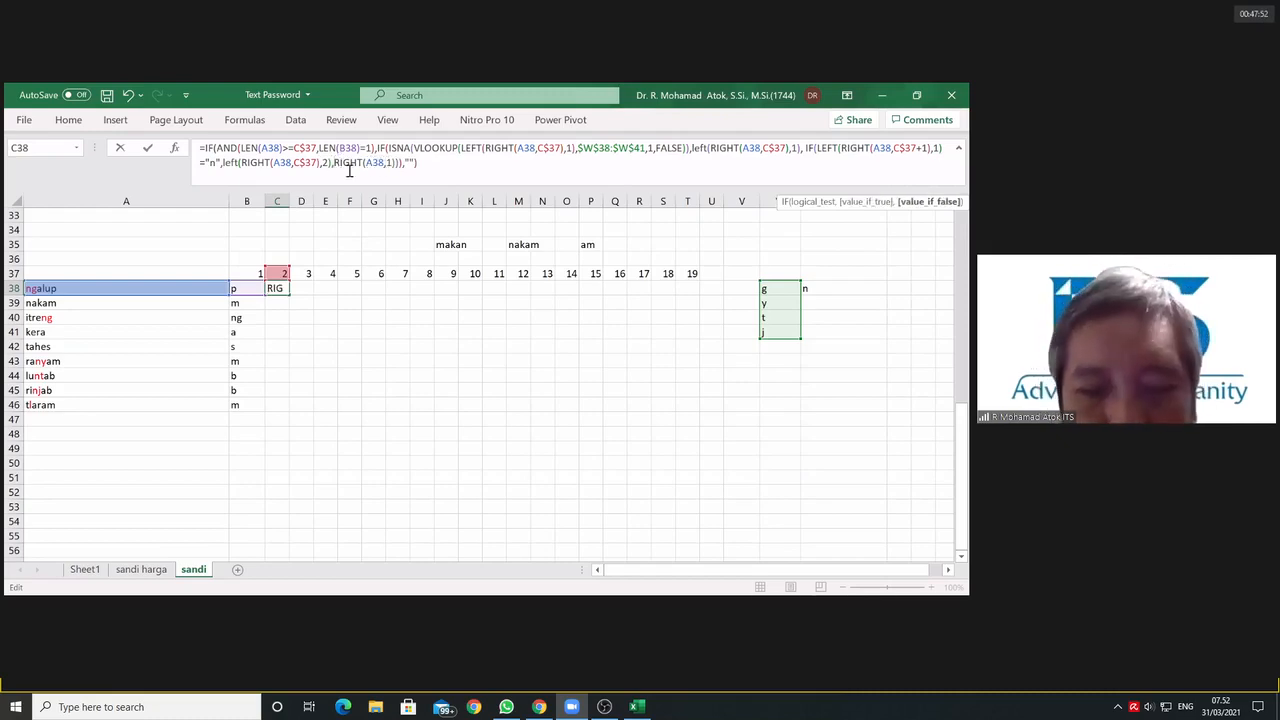
pyautogui.write('left')
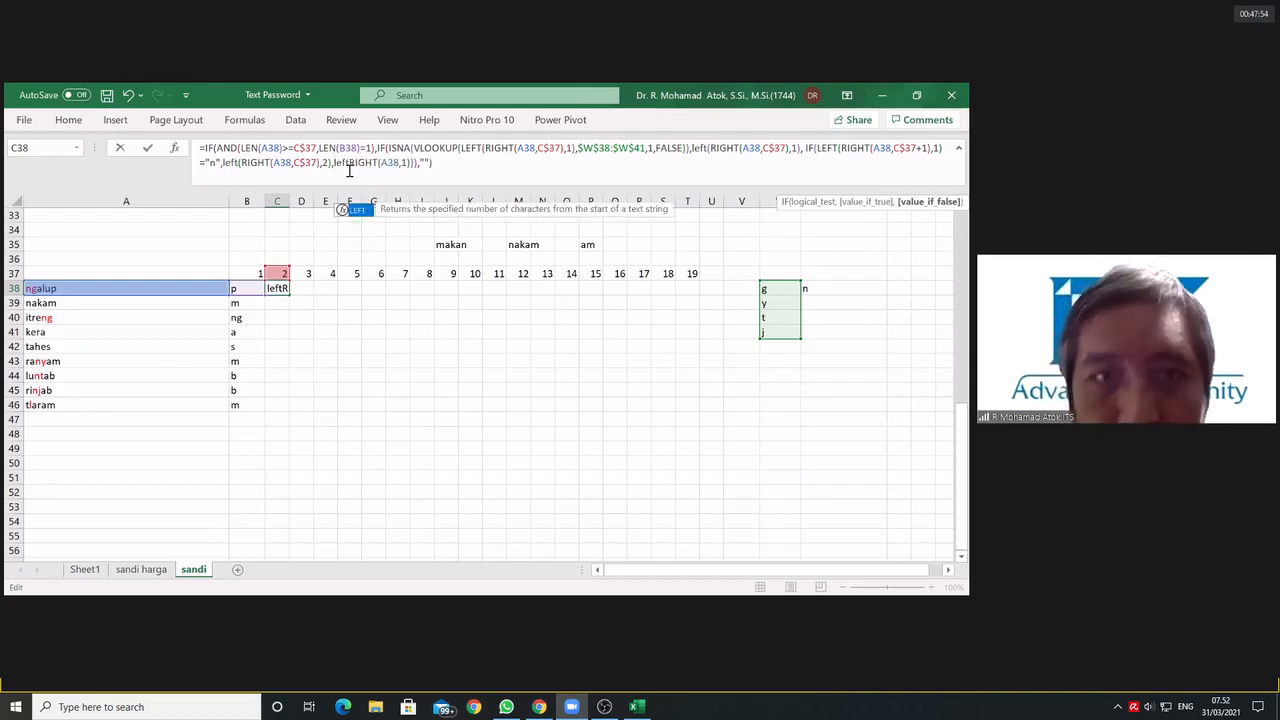
pyautogui.write('(')
pyautogui.click(404, 163)
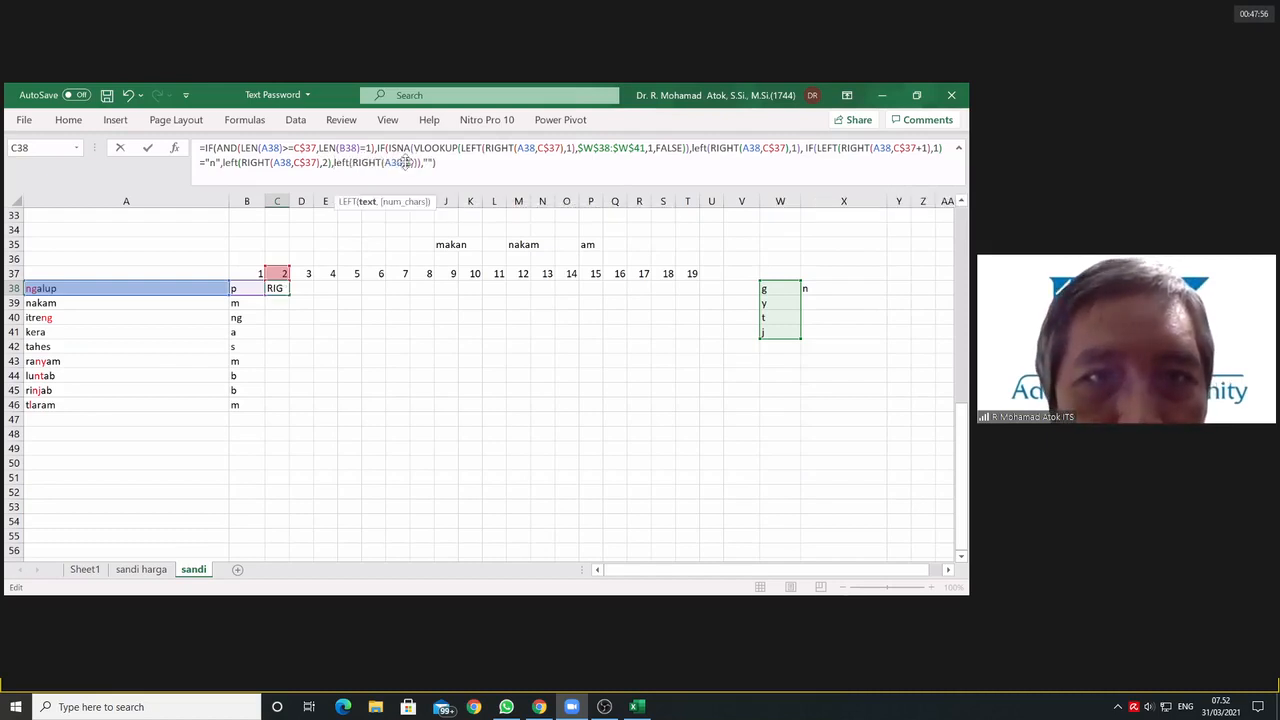
pyautogui.click(279, 274)
pyautogui.press('F4')
pyautogui.press('F4')
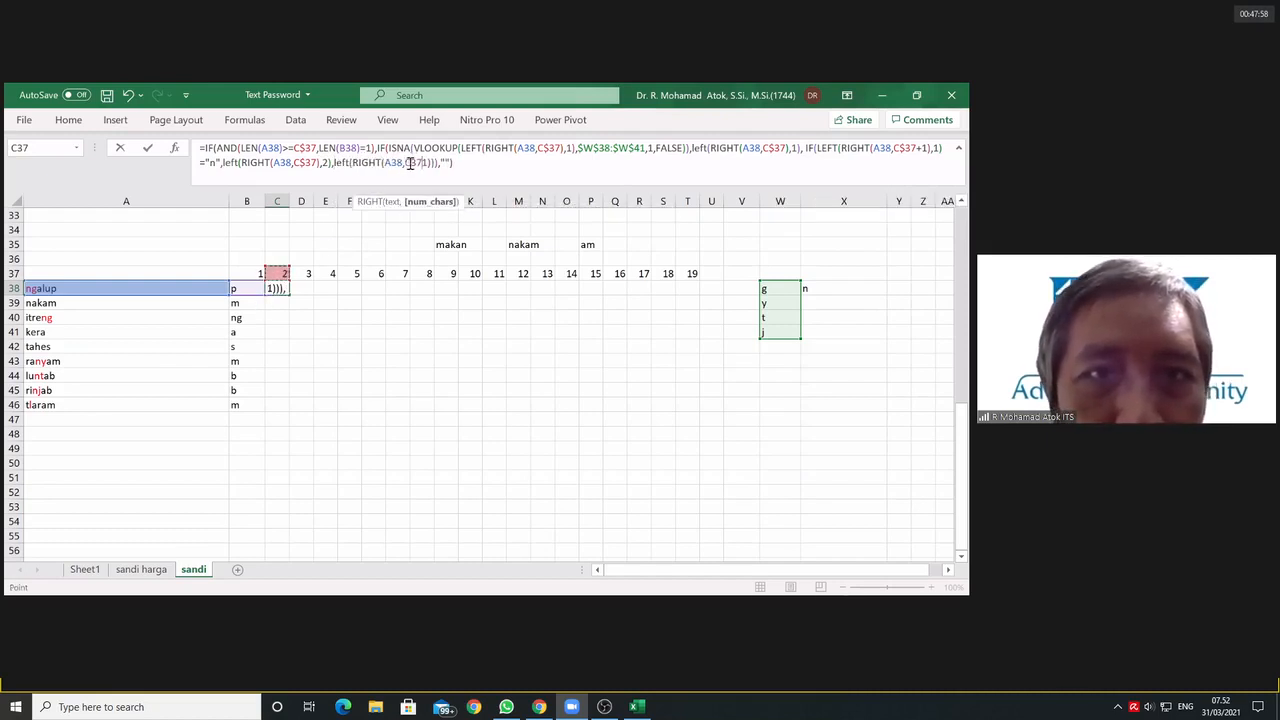
pyautogui.write('$37')
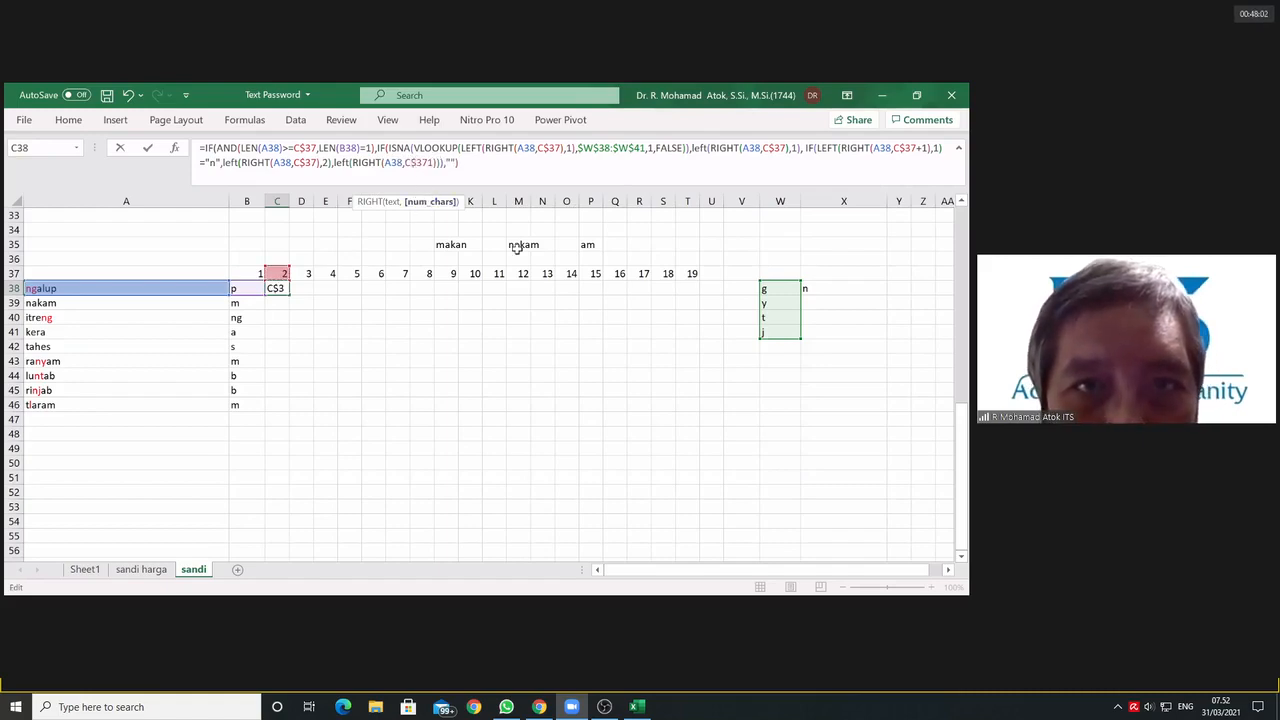
pyautogui.write('),1')
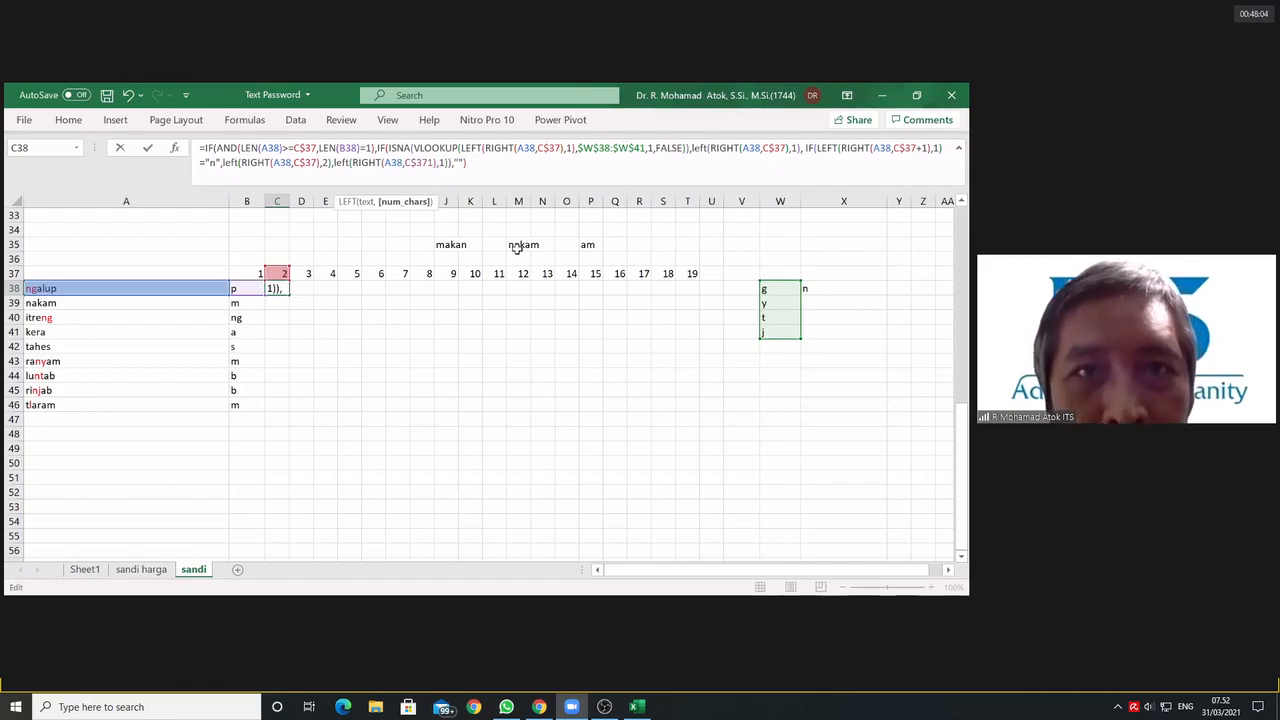
# Step: Complete the final LEFT in C38 with a character count of 1 and try to enter the formula
pyautogui.press('Return')
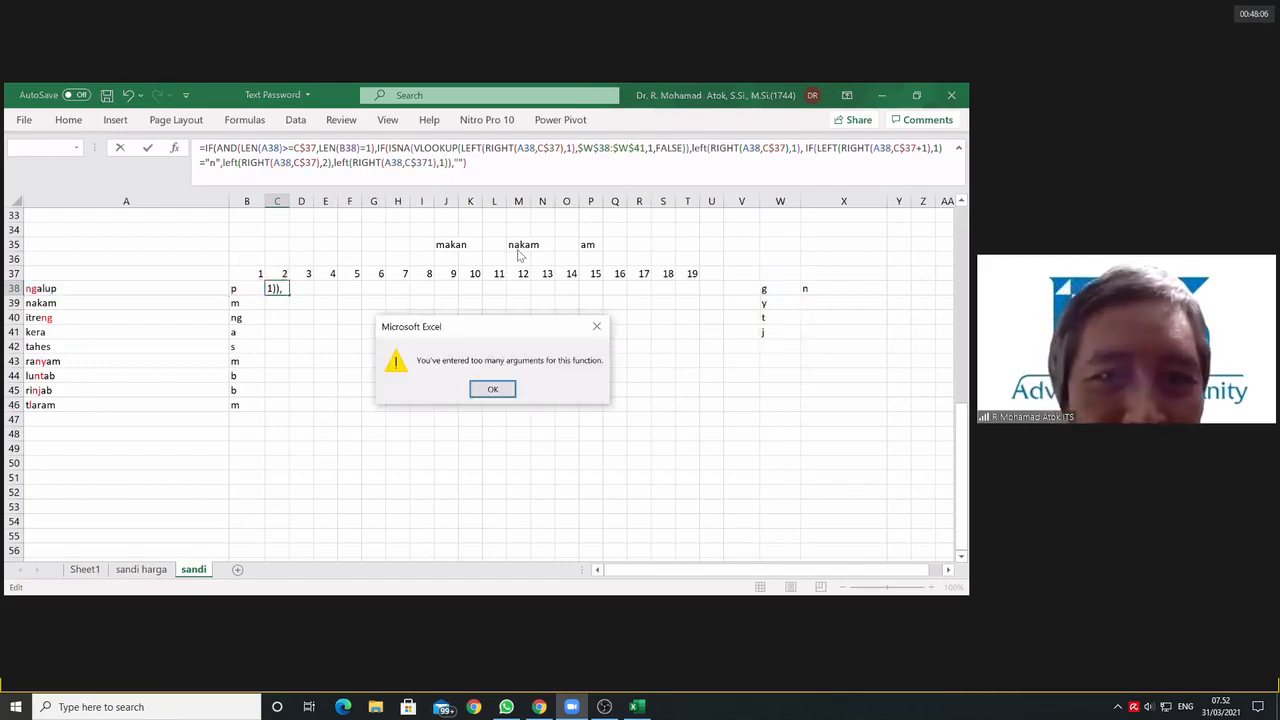
pyautogui.click(493, 390)
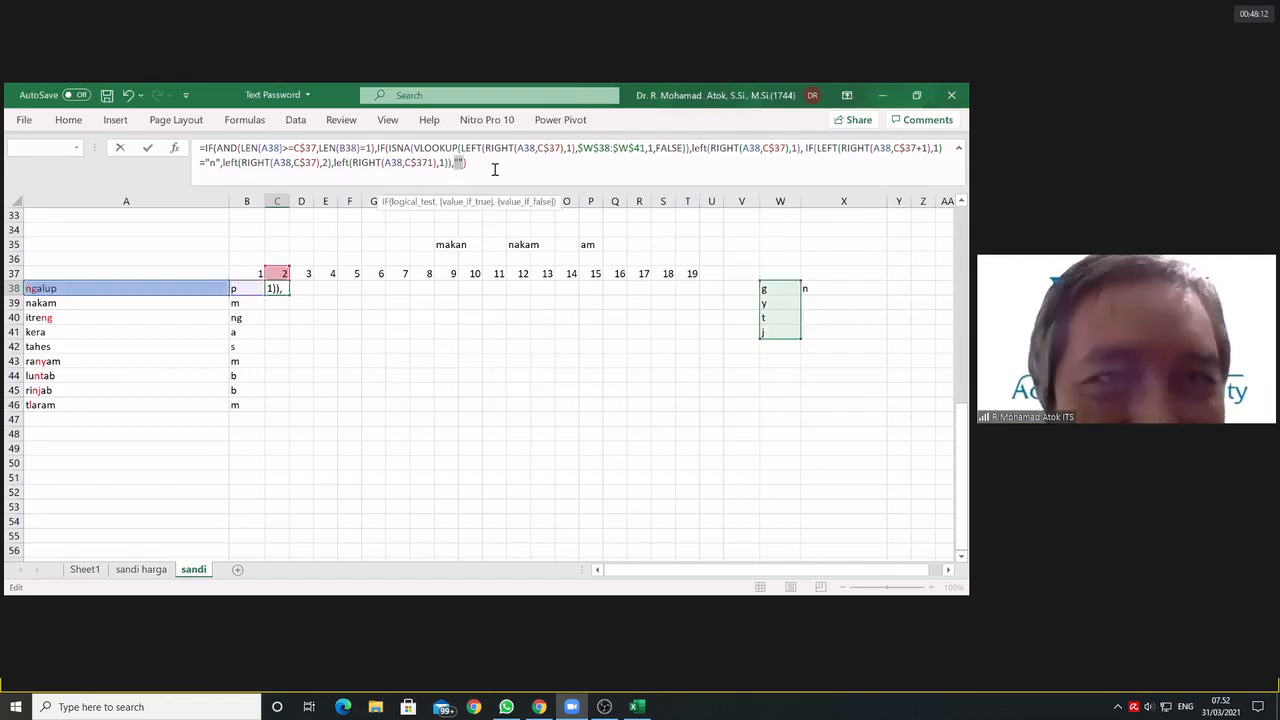
# Step: Check the end of the C38 formula, from the final left(RIGHT(A38,C$371),1) through the closing brackets and the empty-string argument
pyautogui.click(494, 170)
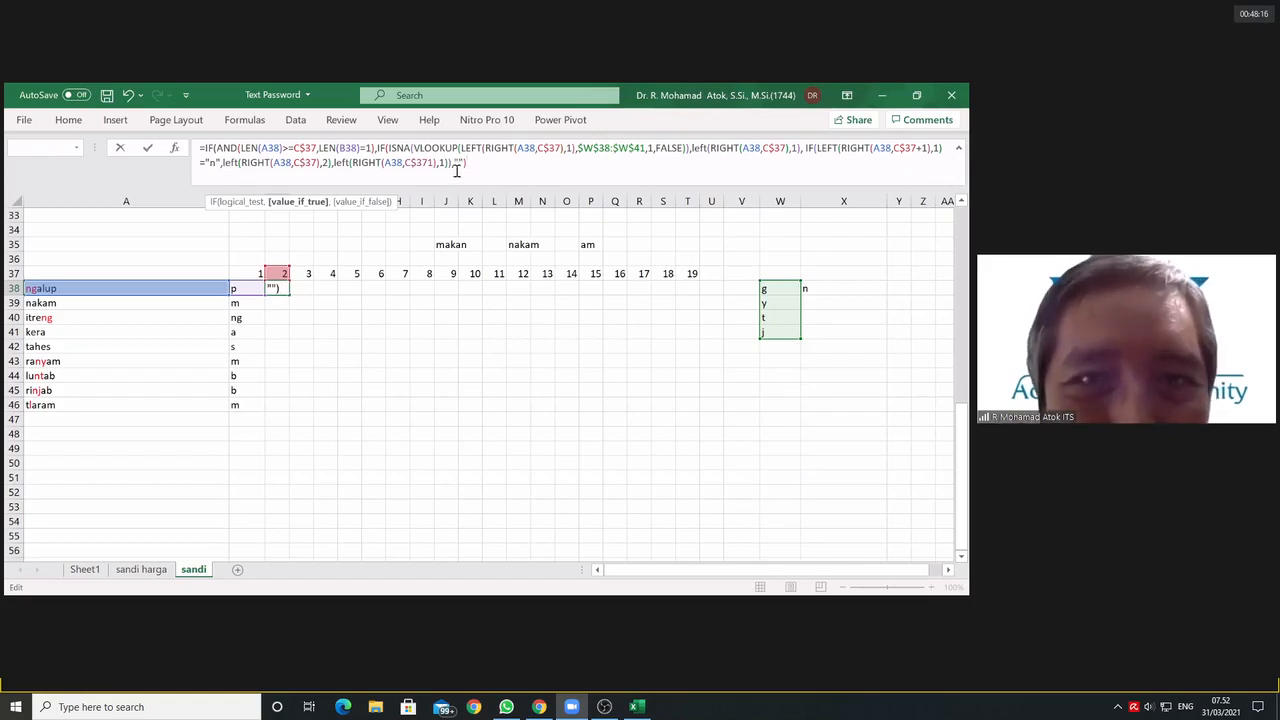
pyautogui.click(448, 163)
pyautogui.write(')')
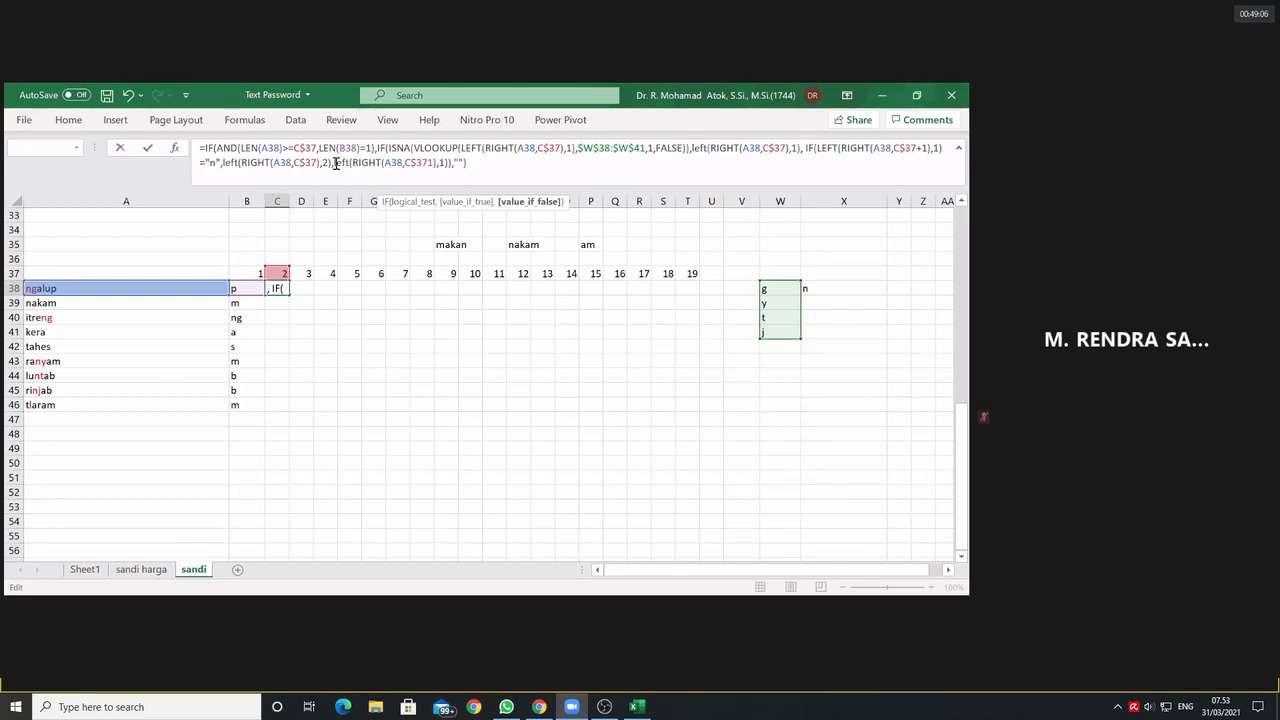
pyautogui.moveTo(336, 163); pyautogui.dragTo(485, 168)
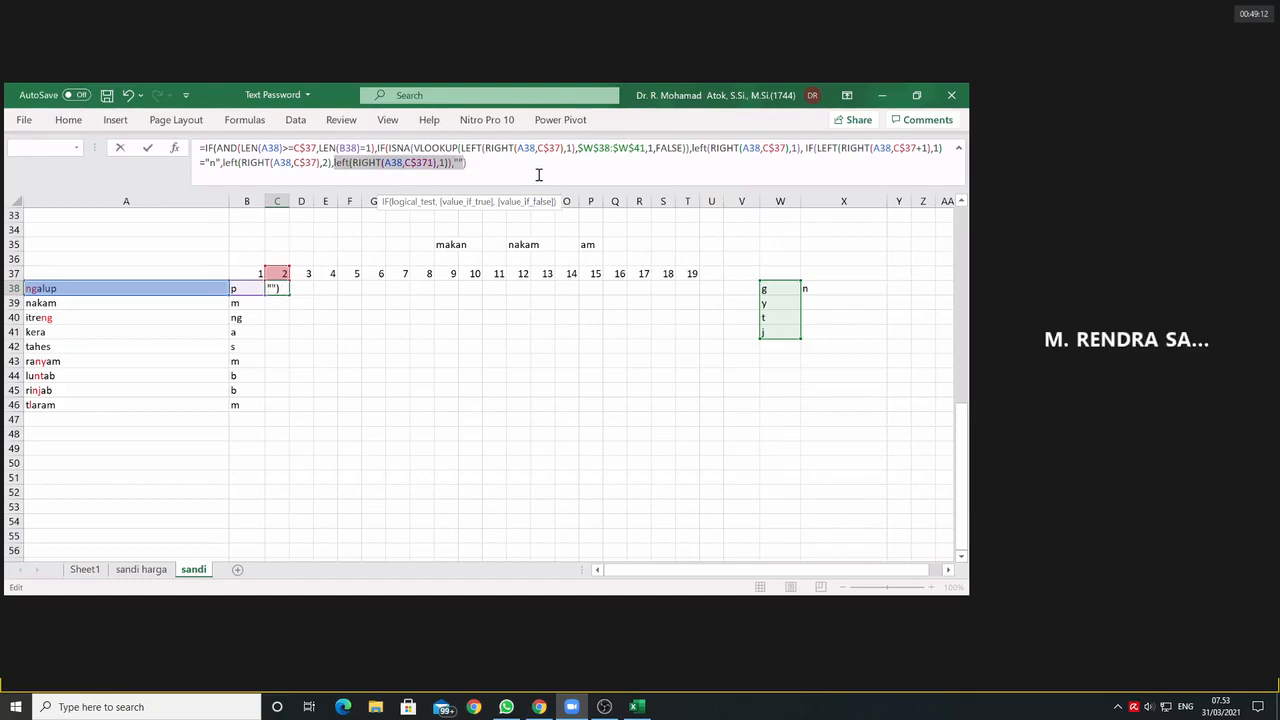
pyautogui.click(455, 162)
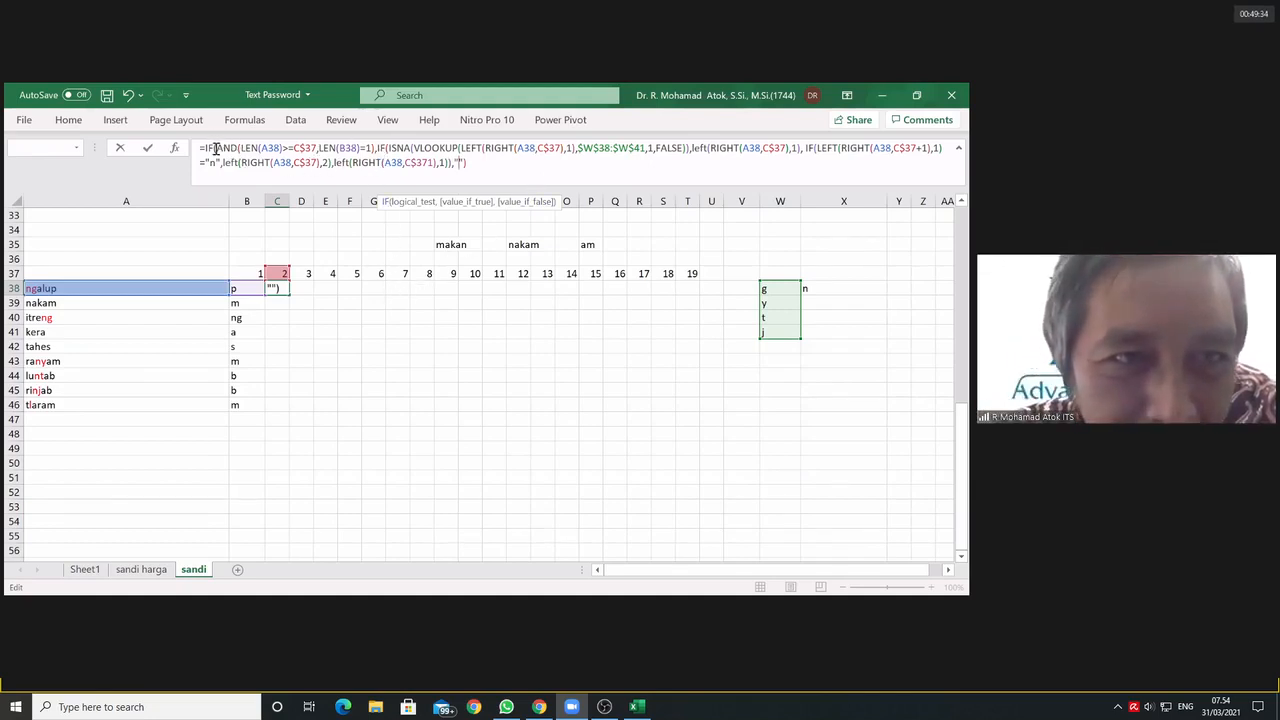
# Step: Examine the outer IF's three arguments in C38: the AND length test, the nested IF and the empty-string result
pyautogui.moveTo(217, 150); pyautogui.dragTo(375, 150)
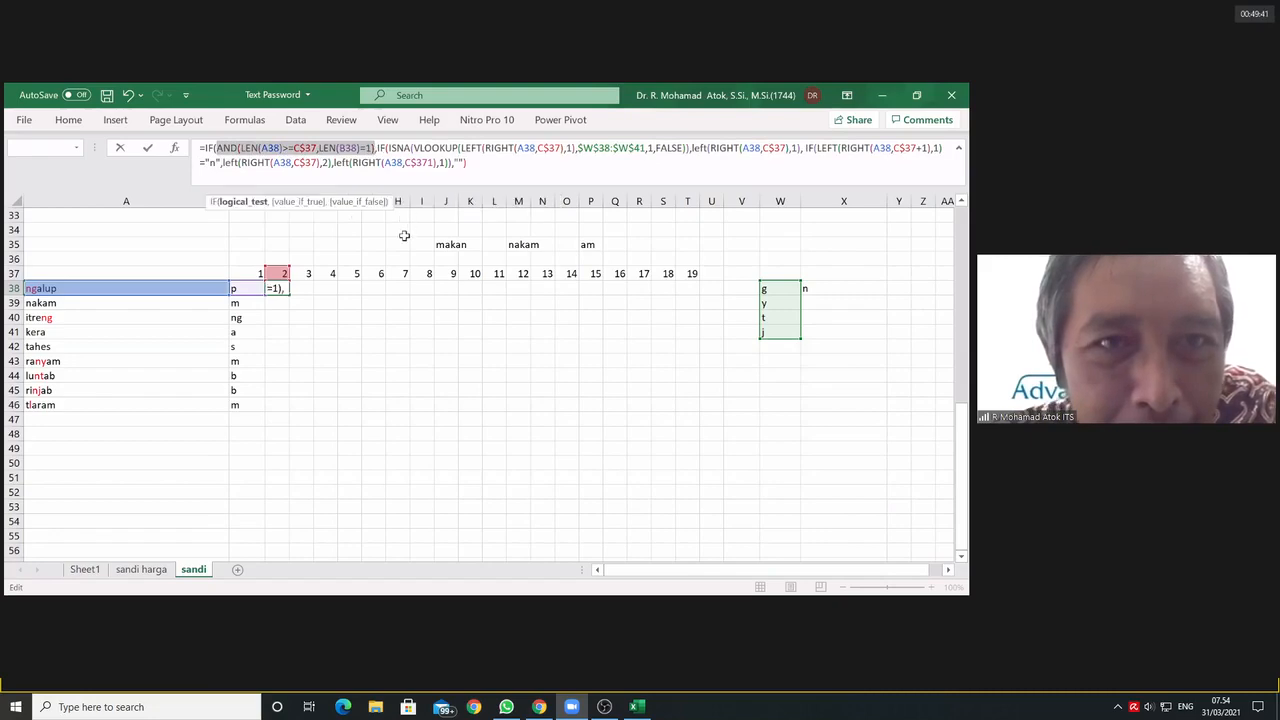
pyautogui.moveTo(376, 149); pyautogui.dragTo(450, 165)
pyautogui.click(376, 149)
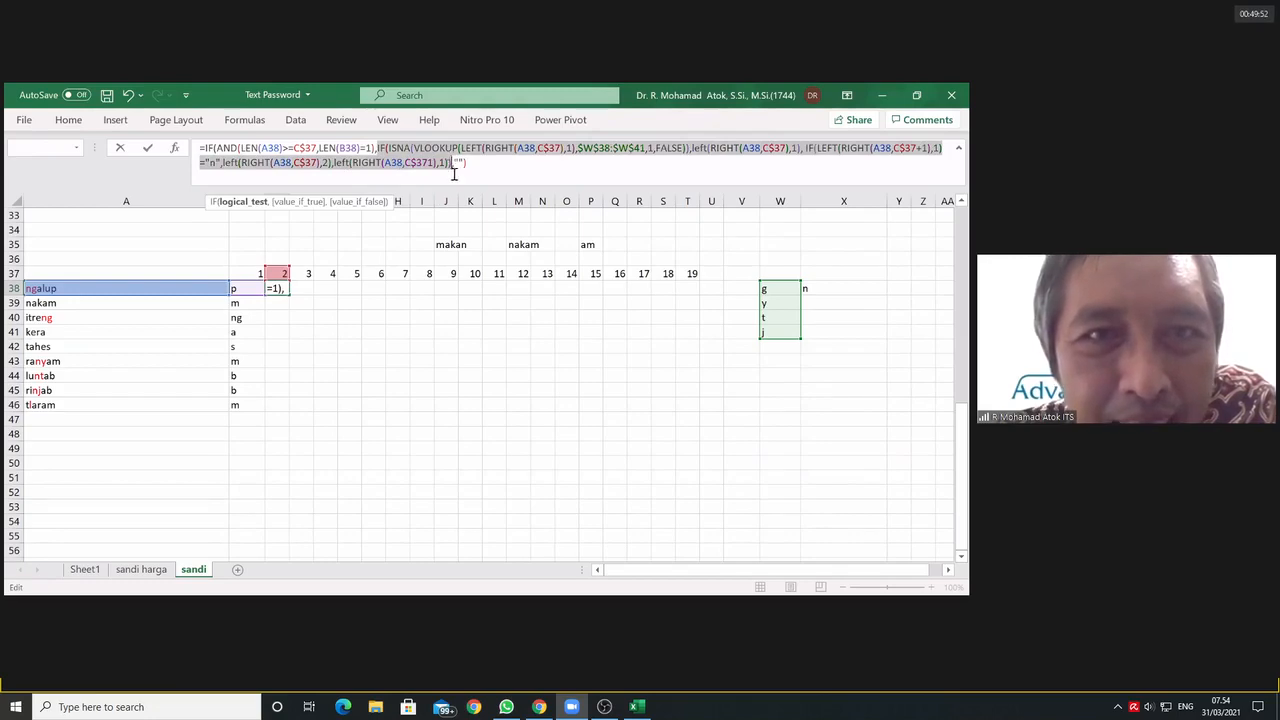
pyautogui.click(452, 163)
pyautogui.moveTo(454, 162); pyautogui.dragTo(462, 164)
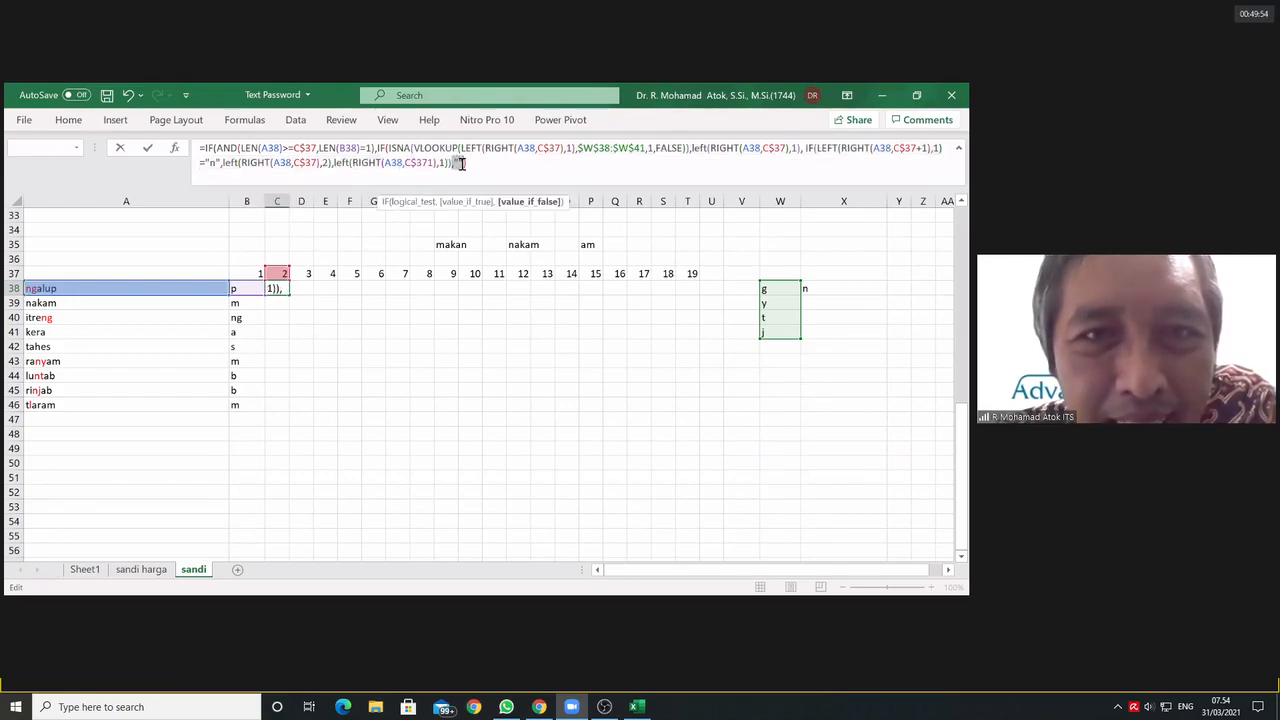
pyautogui.write(')')
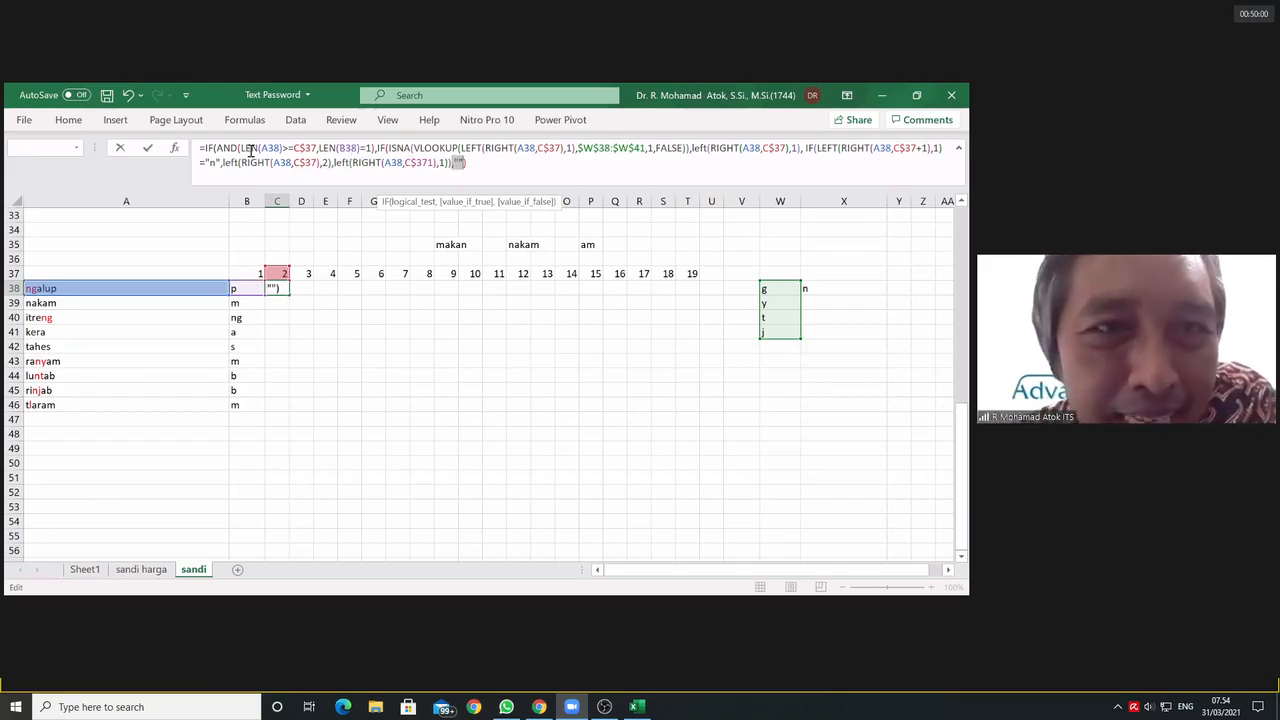
pyautogui.moveTo(216, 148); pyautogui.dragTo(376, 150)
pyautogui.moveTo(203, 150); pyautogui.dragTo(215, 150)
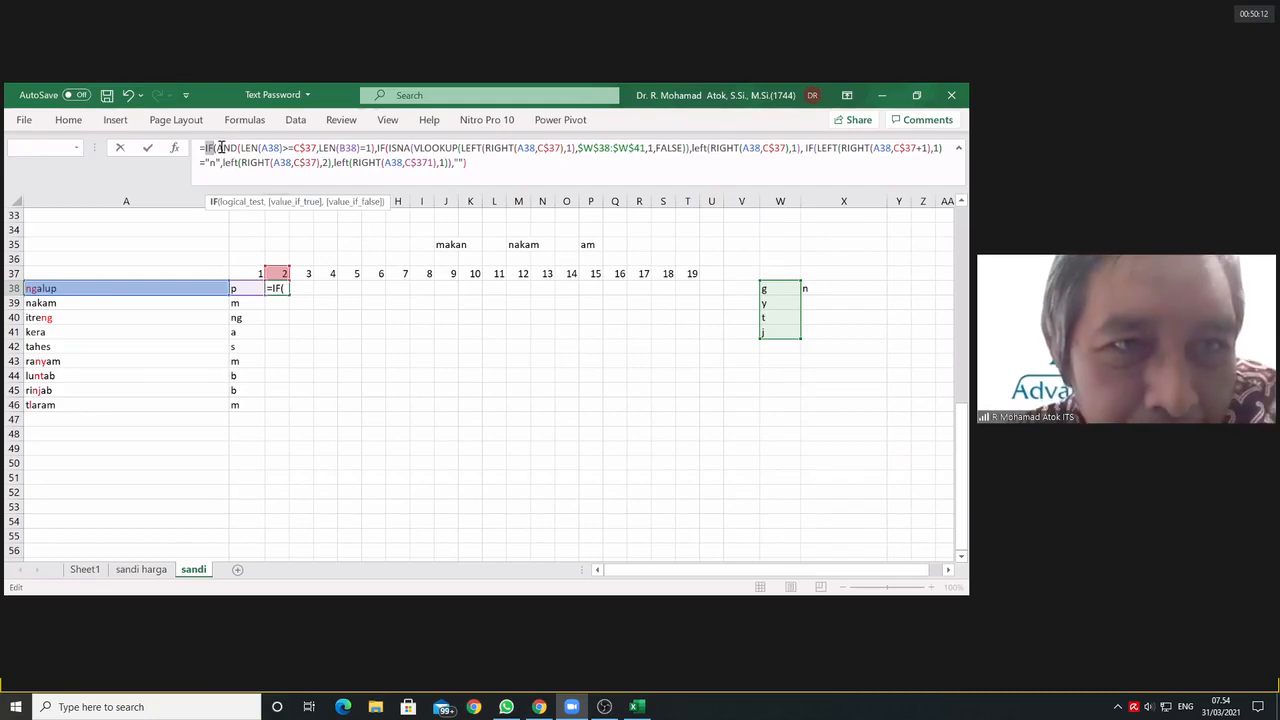
pyautogui.moveTo(218, 148); pyautogui.dragTo(378, 148)
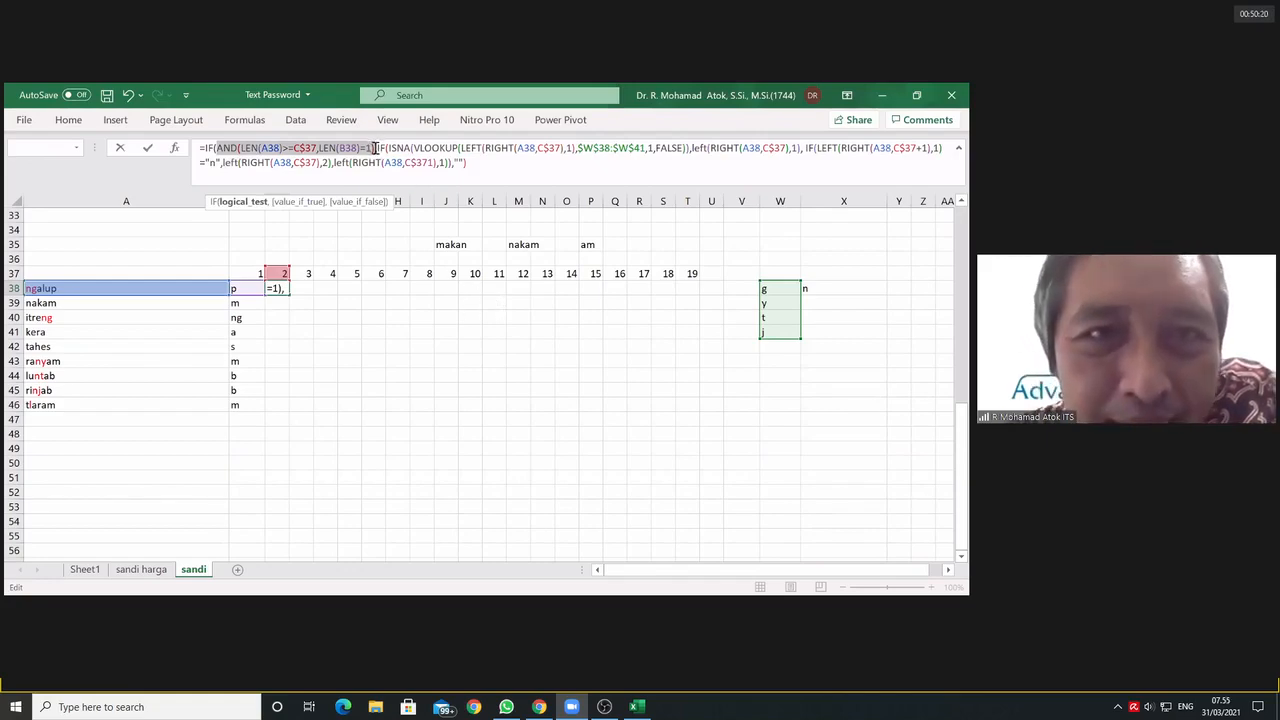
pyautogui.moveTo(377, 148); pyautogui.dragTo(453, 162)
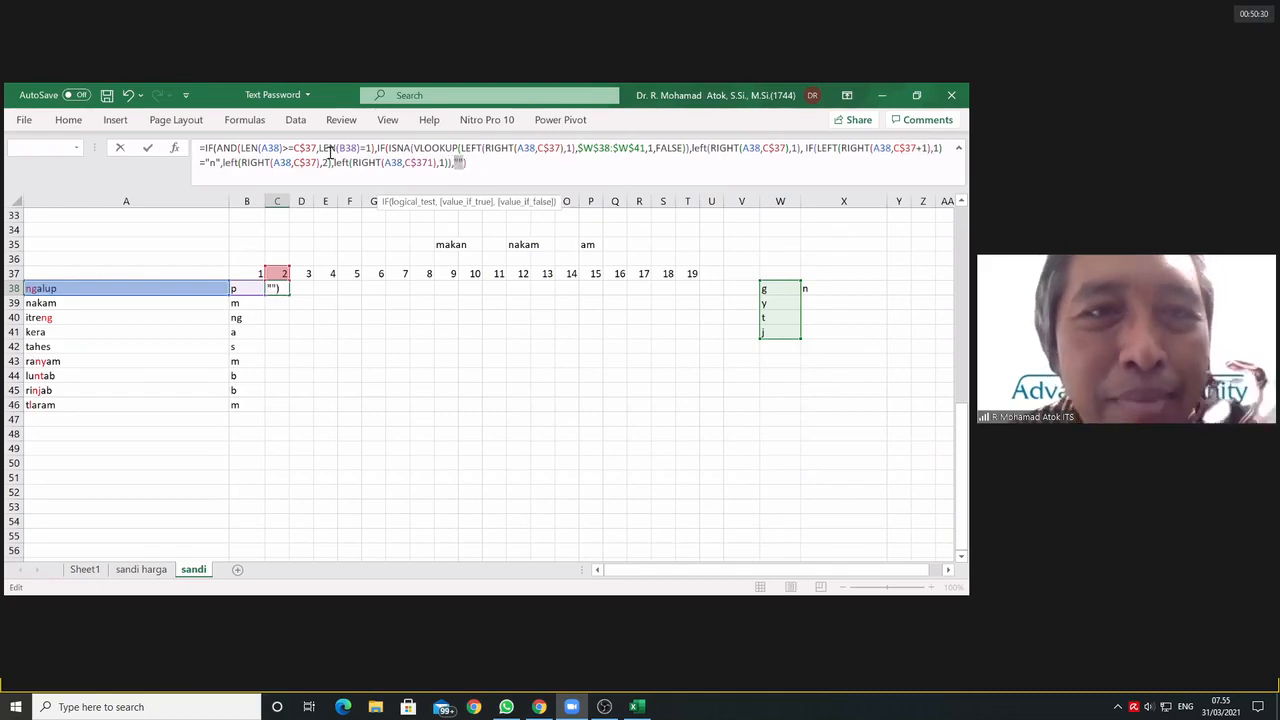
pyautogui.click(443, 162)
pyautogui.moveTo(378, 146); pyautogui.dragTo(451, 163)
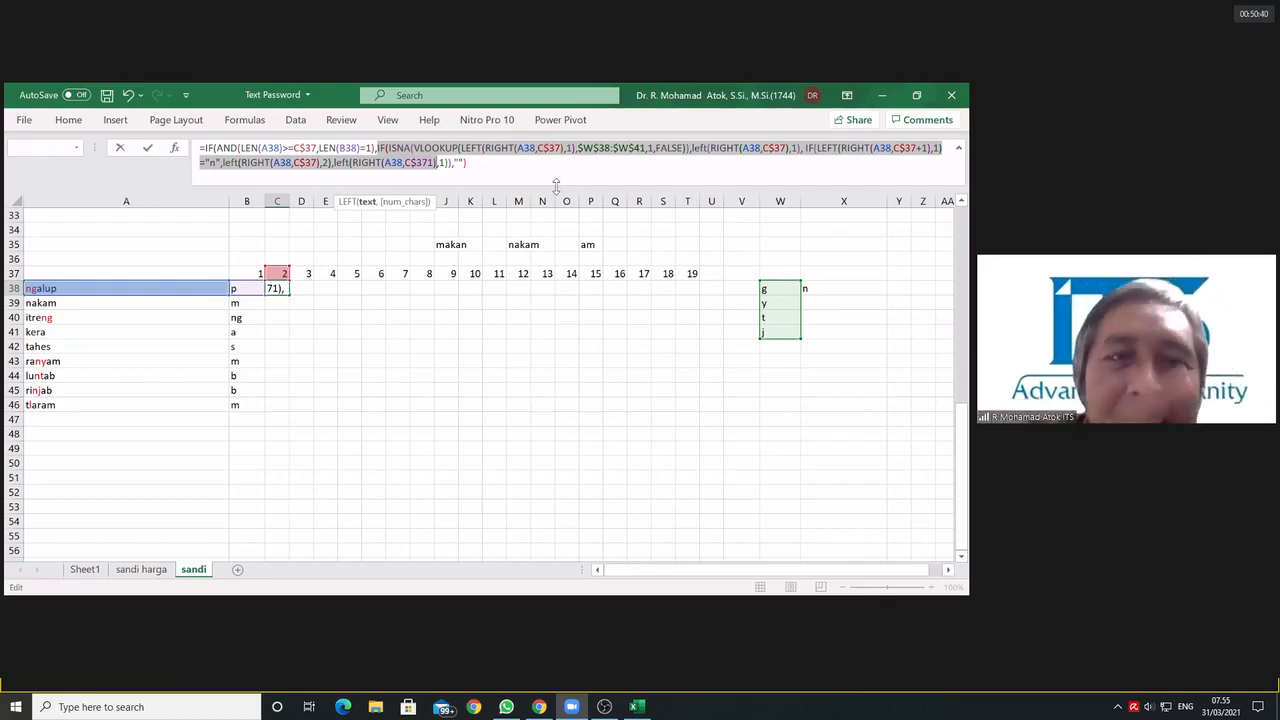
# Step: Examine the nested IF in C38, comparing its ISNA test with the final left(RIGHT(A38,C$371),1) and the closing brackets
pyautogui.click(381, 148)
pyautogui.click(390, 148)
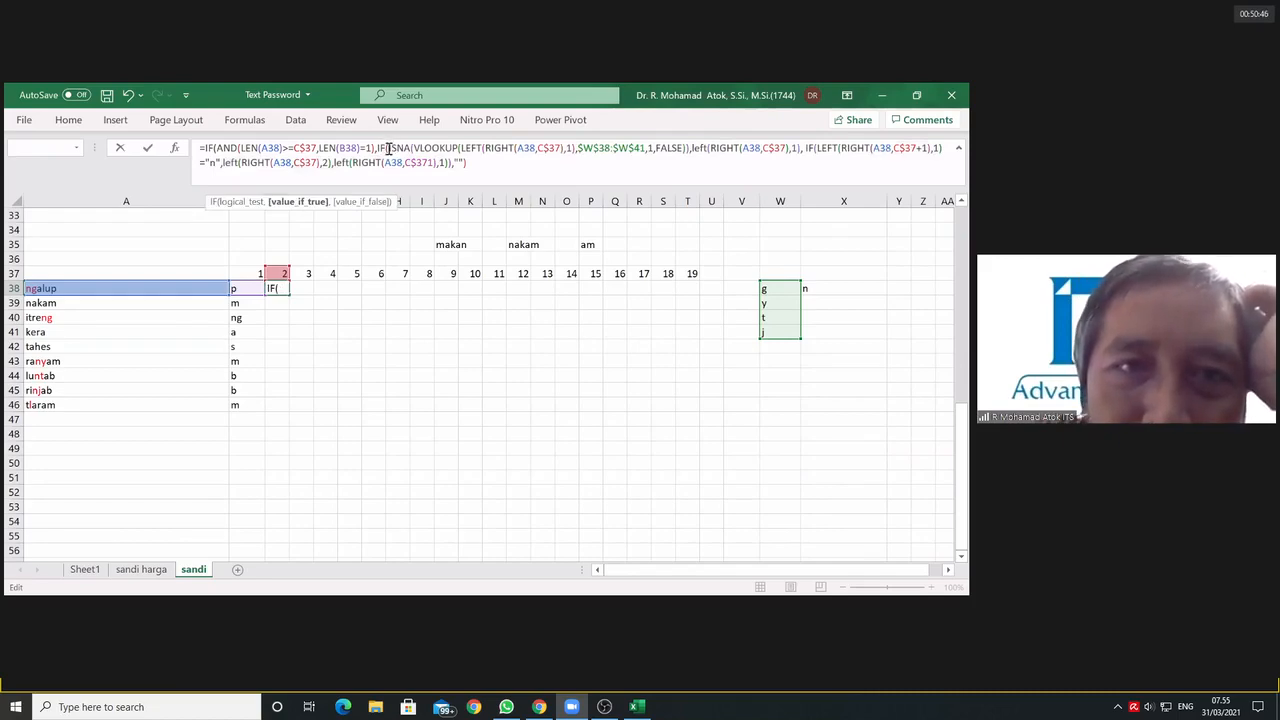
pyautogui.moveTo(390, 148); pyautogui.dragTo(689, 152)
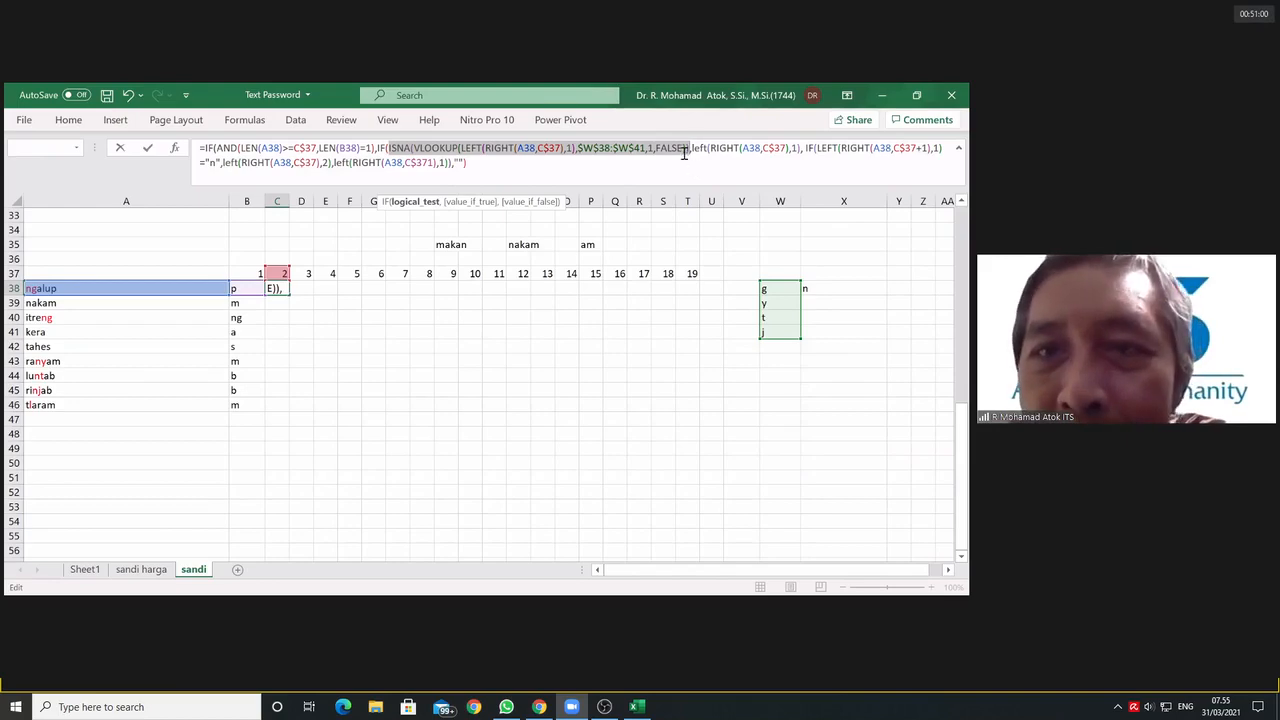
pyautogui.moveTo(691, 148); pyautogui.dragTo(440, 163)
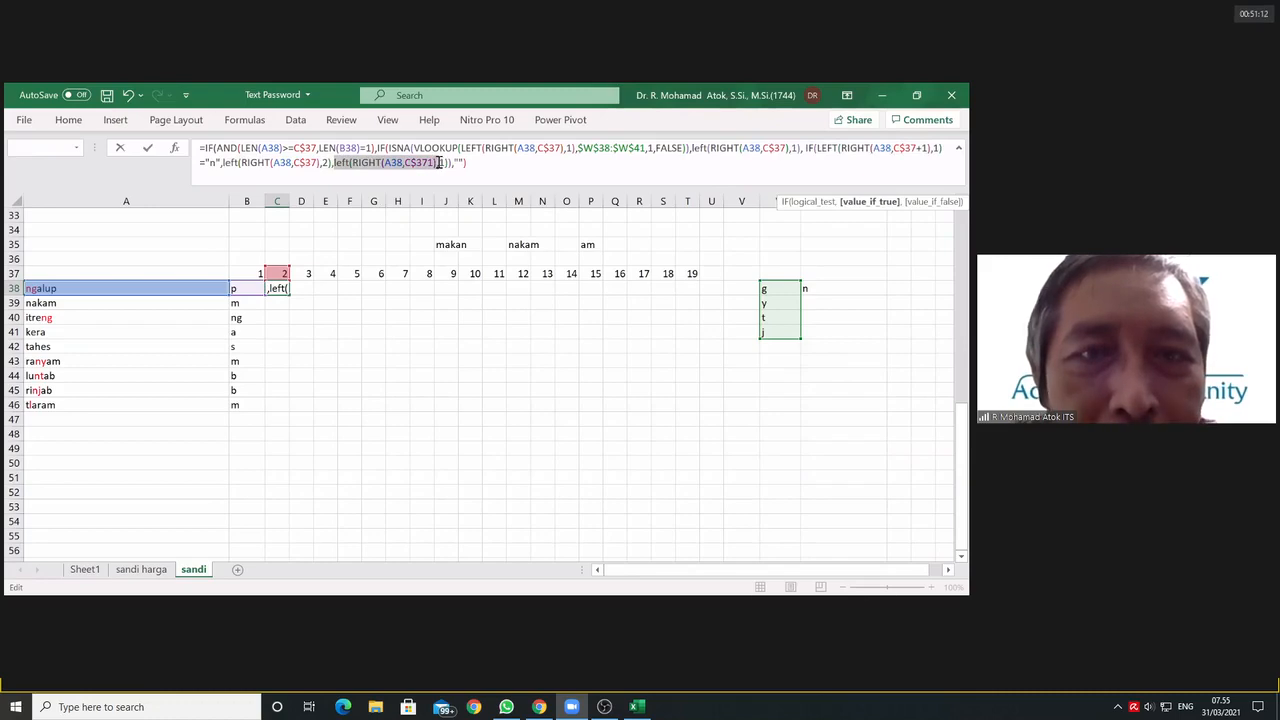
pyautogui.moveTo(439, 163); pyautogui.dragTo(438, 164)
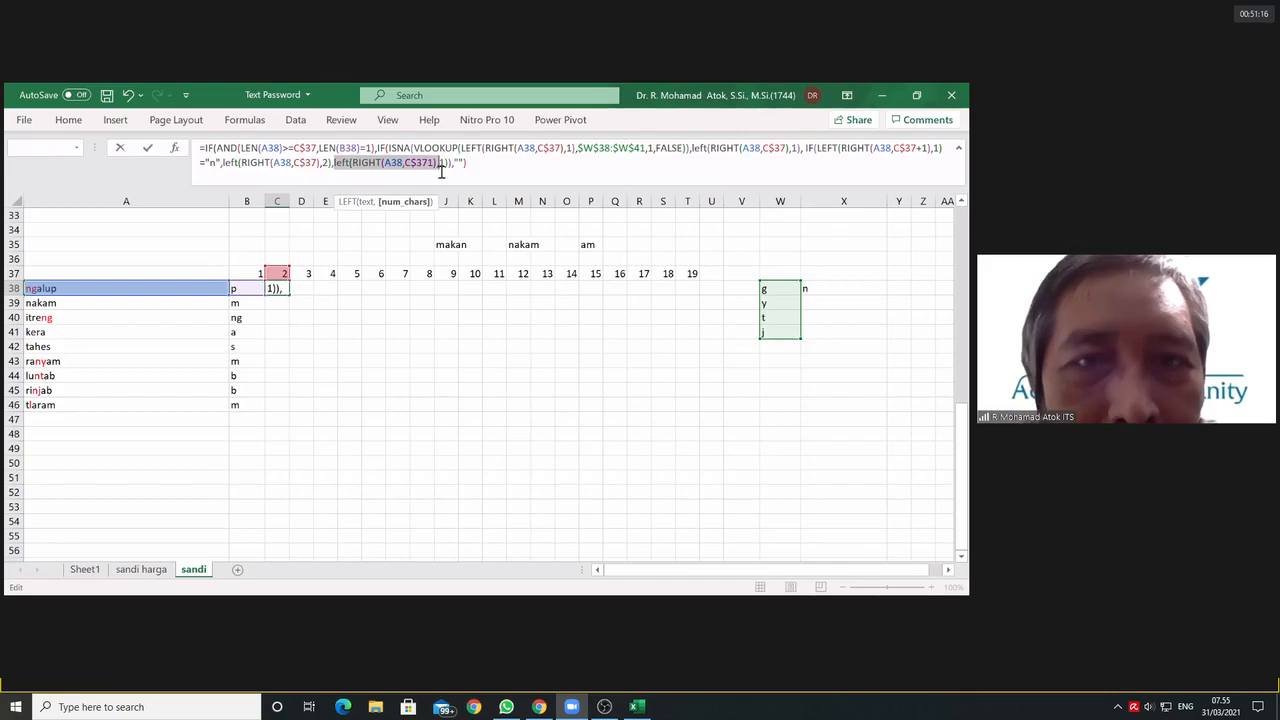
pyautogui.click(338, 163)
pyautogui.moveTo(334, 164); pyautogui.dragTo(443, 164)
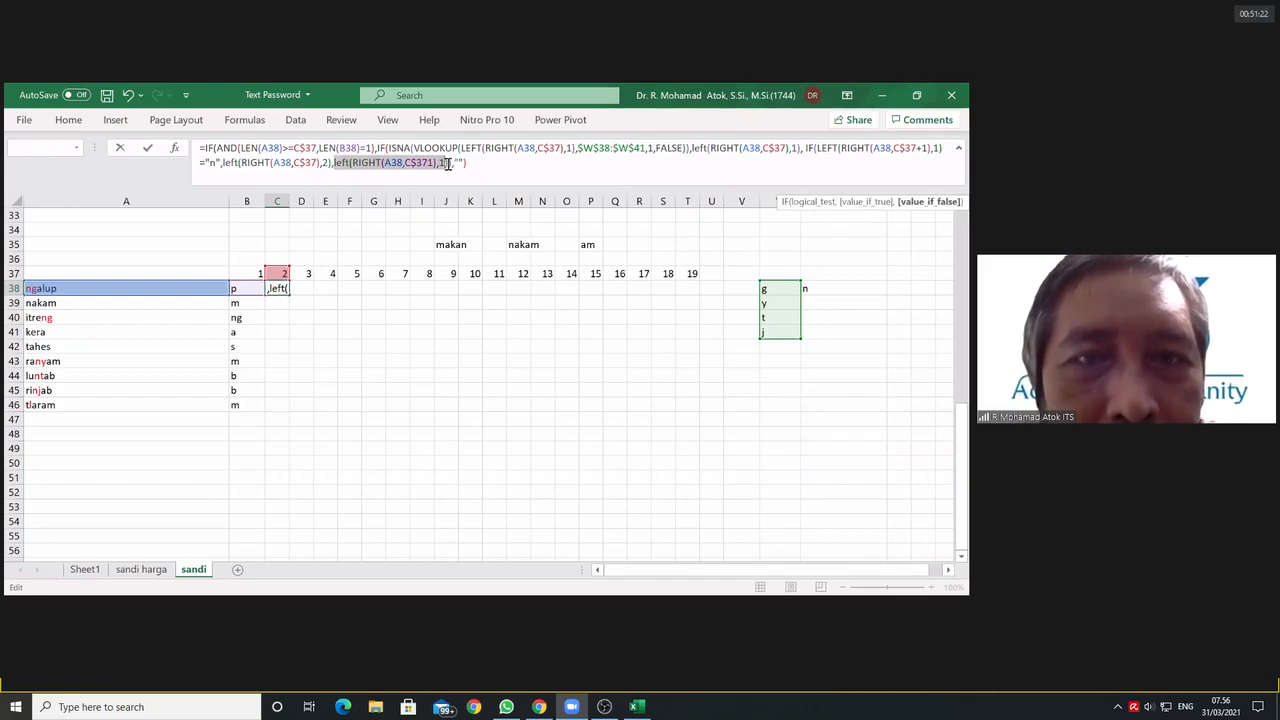
pyautogui.moveTo(448, 164); pyautogui.dragTo(338, 163)
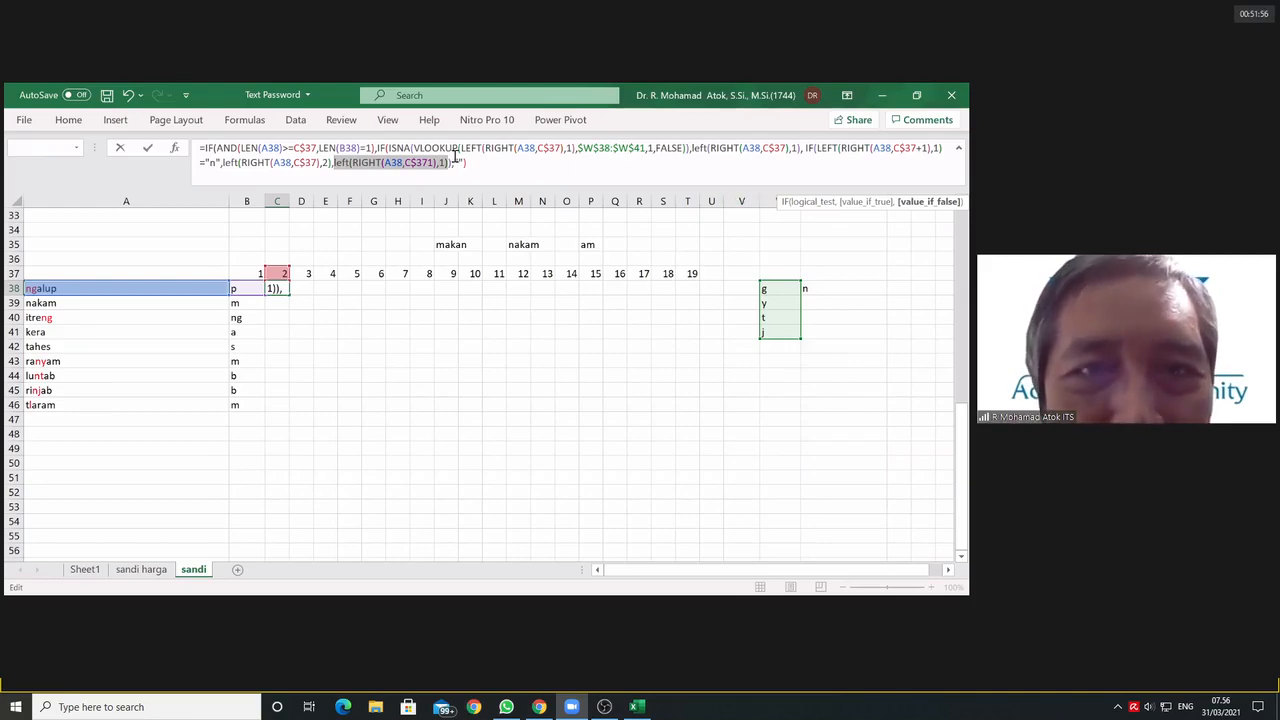
pyautogui.click(452, 163)
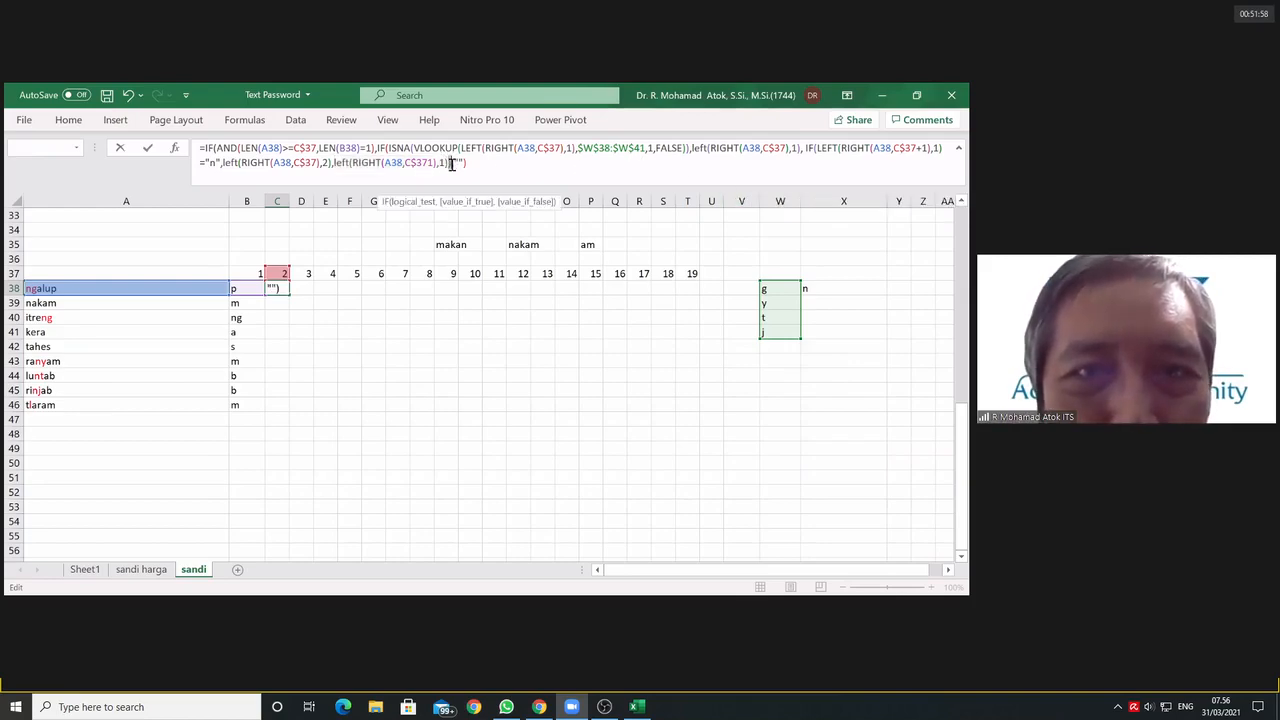
pyautogui.click(388, 148)
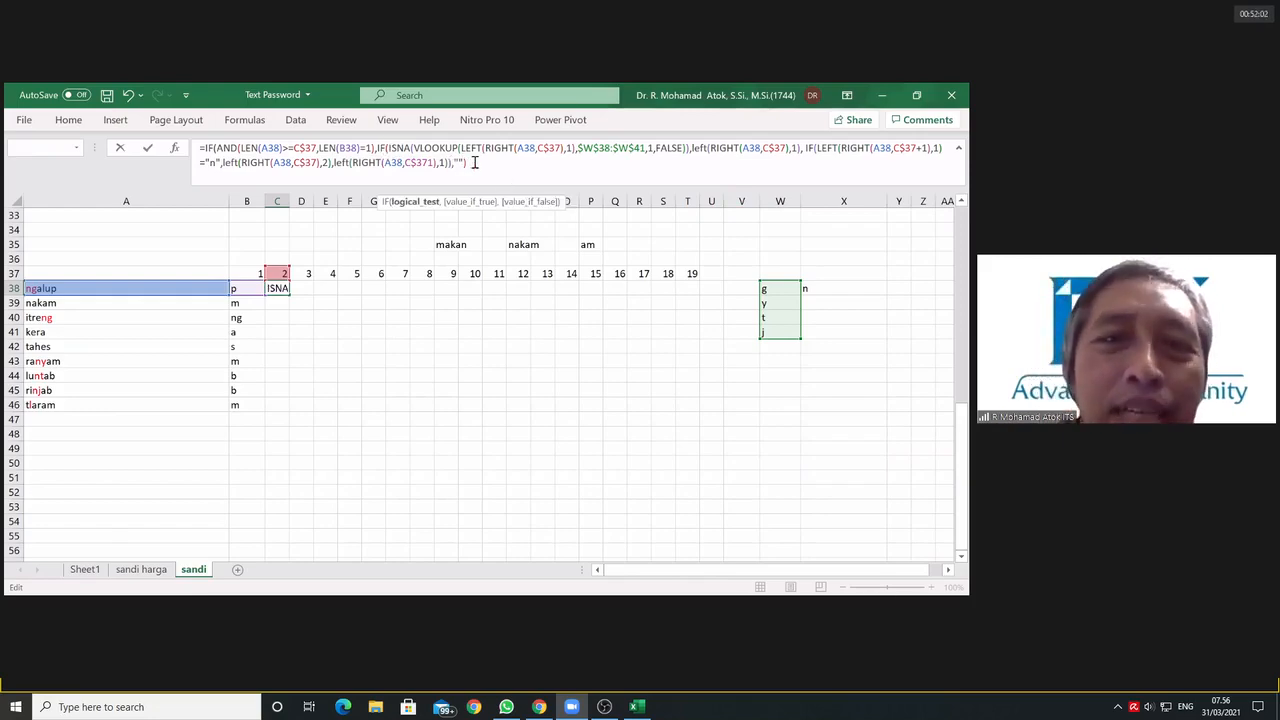
pyautogui.click(465, 163)
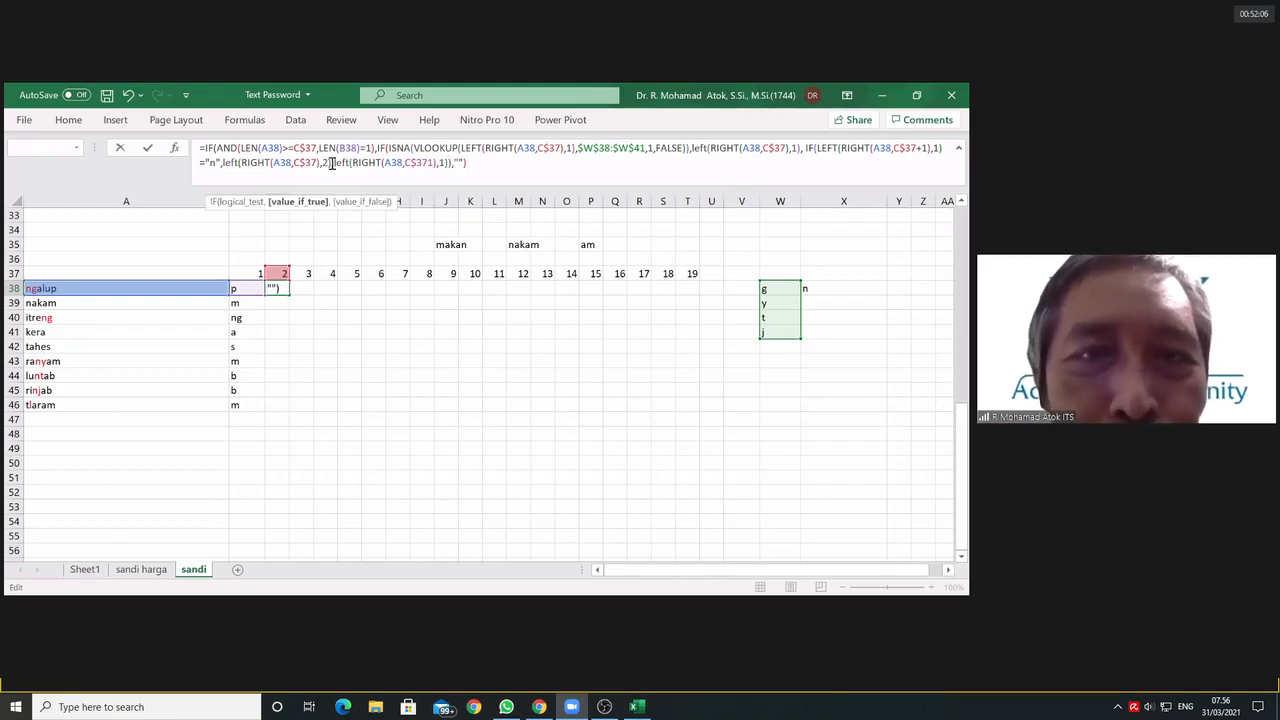
pyautogui.moveTo(332, 163); pyautogui.dragTo(450, 168)
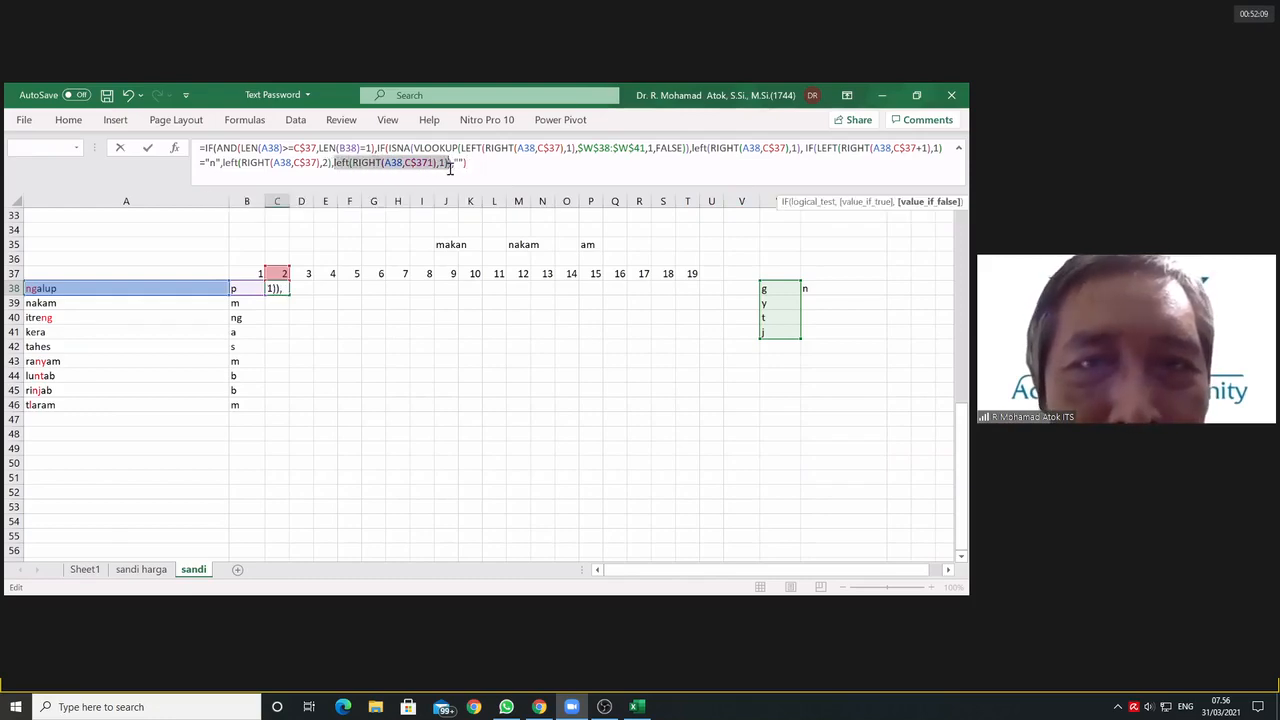
# Step: Examine the nested IF's ISNA test from the inner RIGHT out through LEFT and VLOOKUP, and the LEFT and "n" test parts after it
pyautogui.click(381, 148)
pyautogui.moveTo(388, 148); pyautogui.dragTo(687, 148)
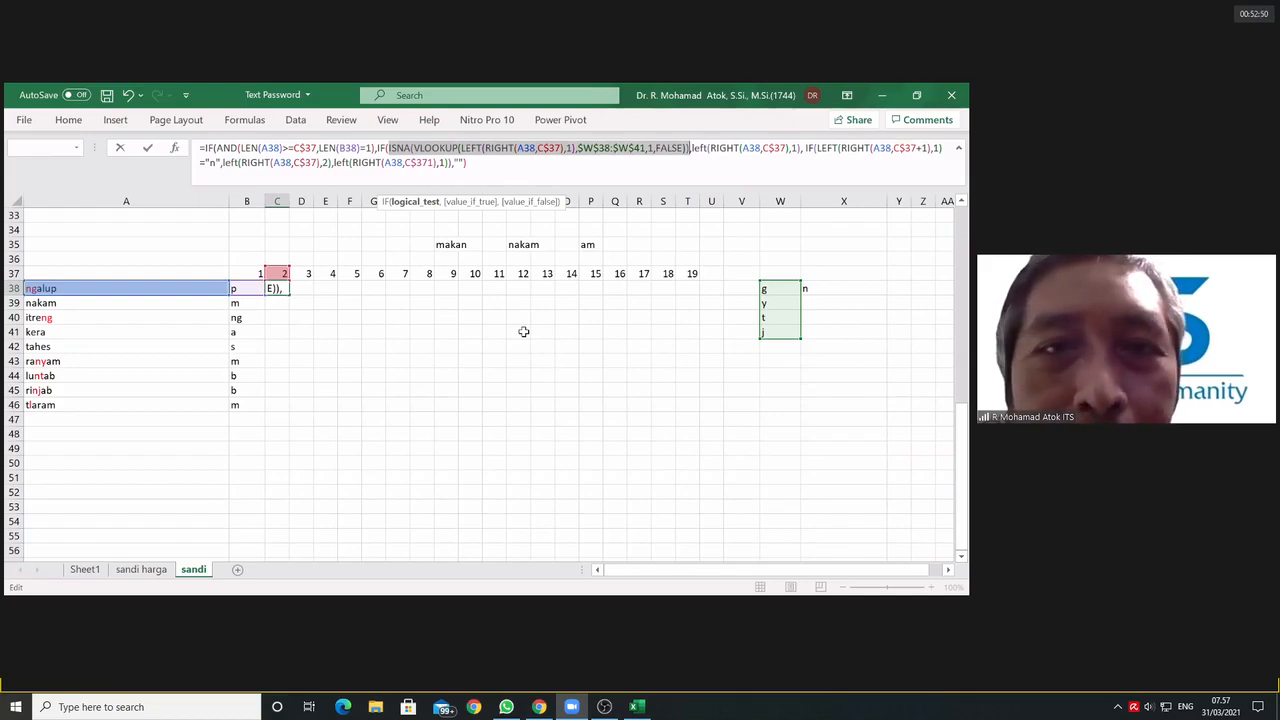
pyautogui.click(487, 148)
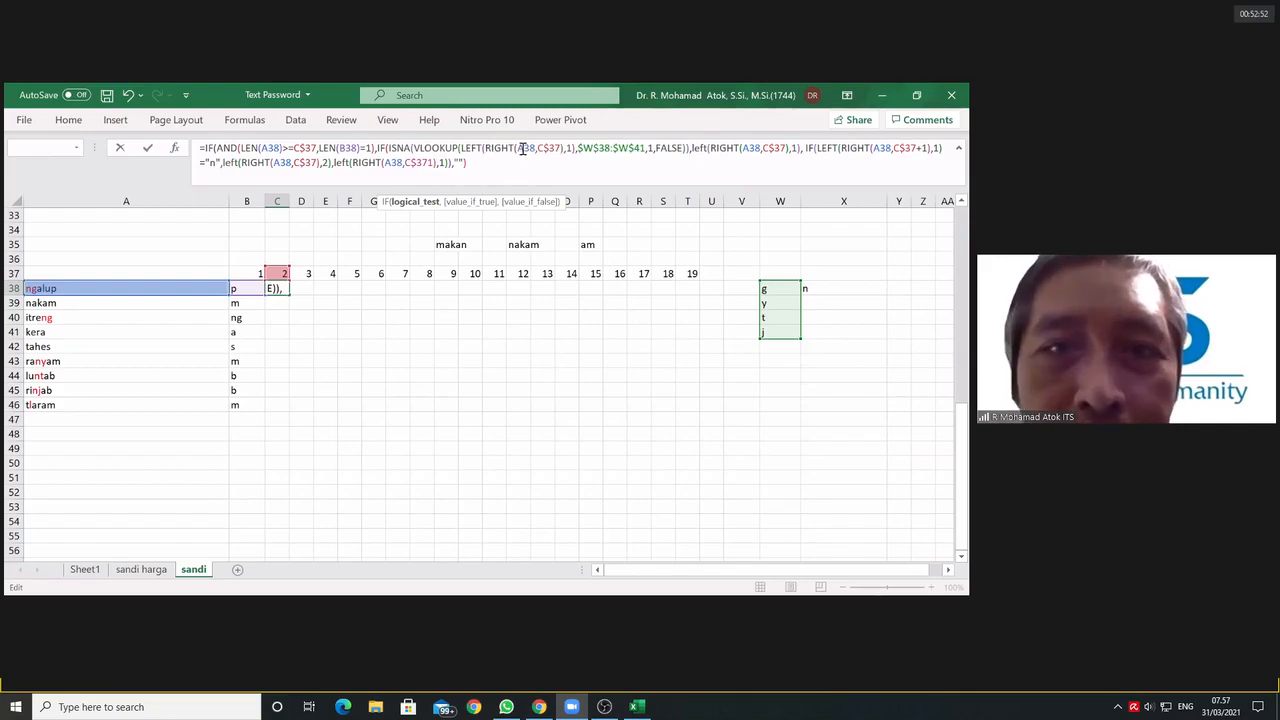
pyautogui.moveTo(487, 148); pyautogui.dragTo(566, 151)
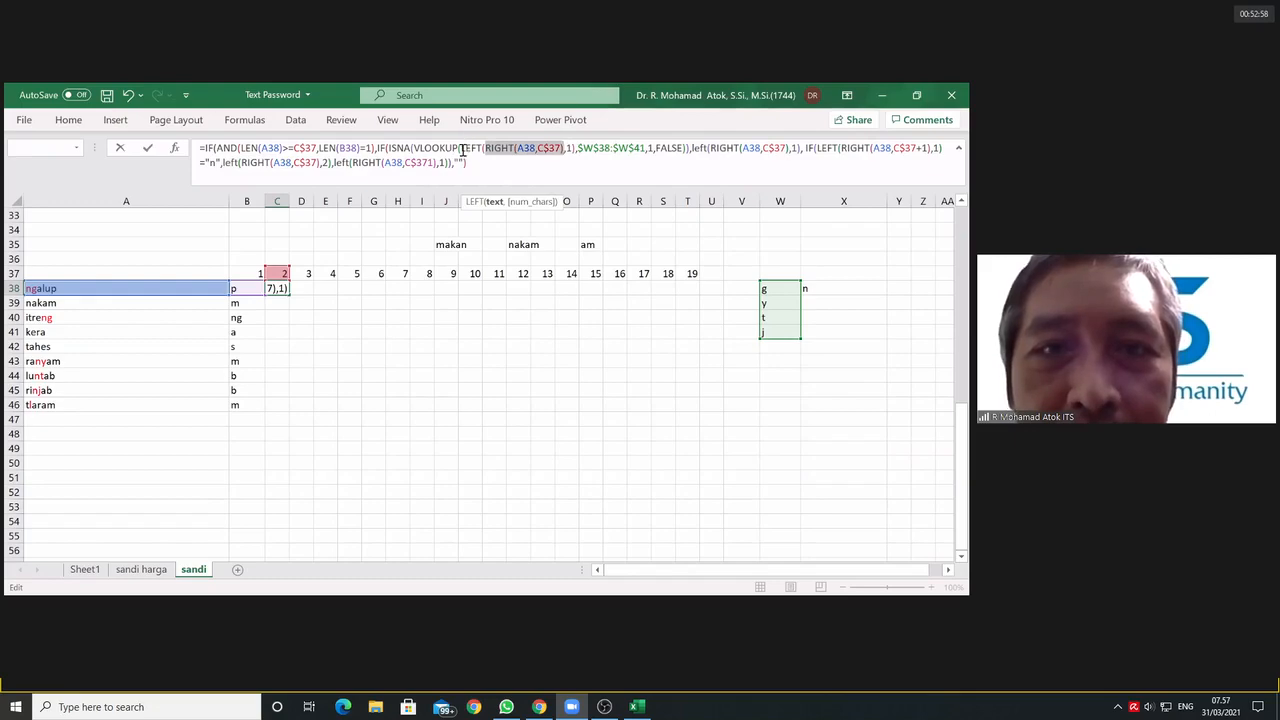
pyautogui.moveTo(463, 148); pyautogui.dragTo(414, 148)
pyautogui.moveTo(544, 148); pyautogui.dragTo(414, 148)
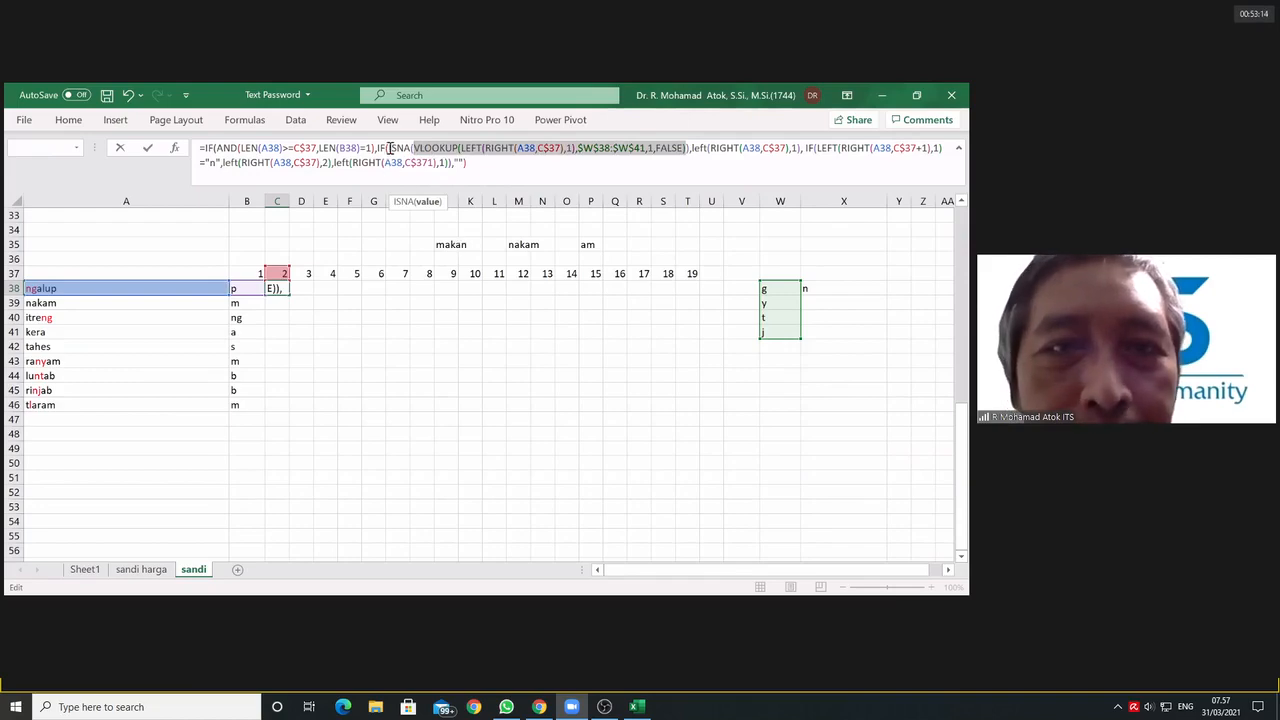
pyautogui.moveTo(388, 148); pyautogui.dragTo(684, 150)
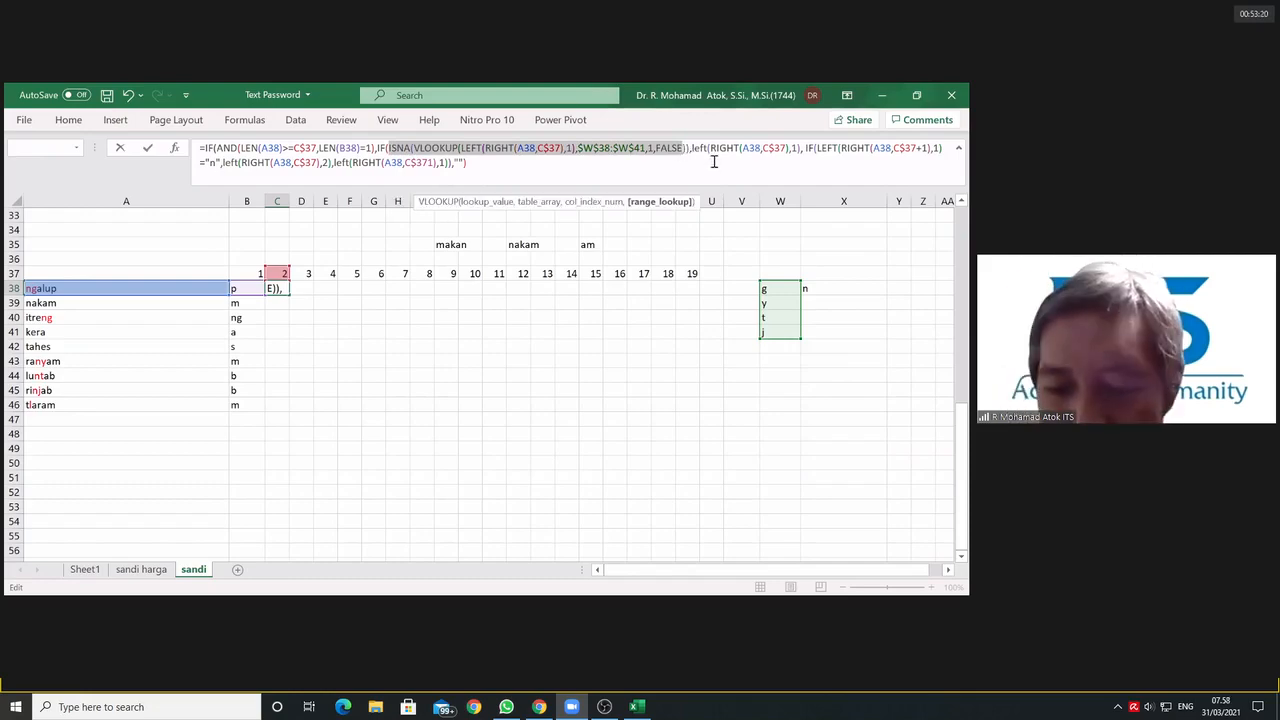
pyautogui.hotkey('shift', 'Right')
pyautogui.hotkey('shift', 'Right')
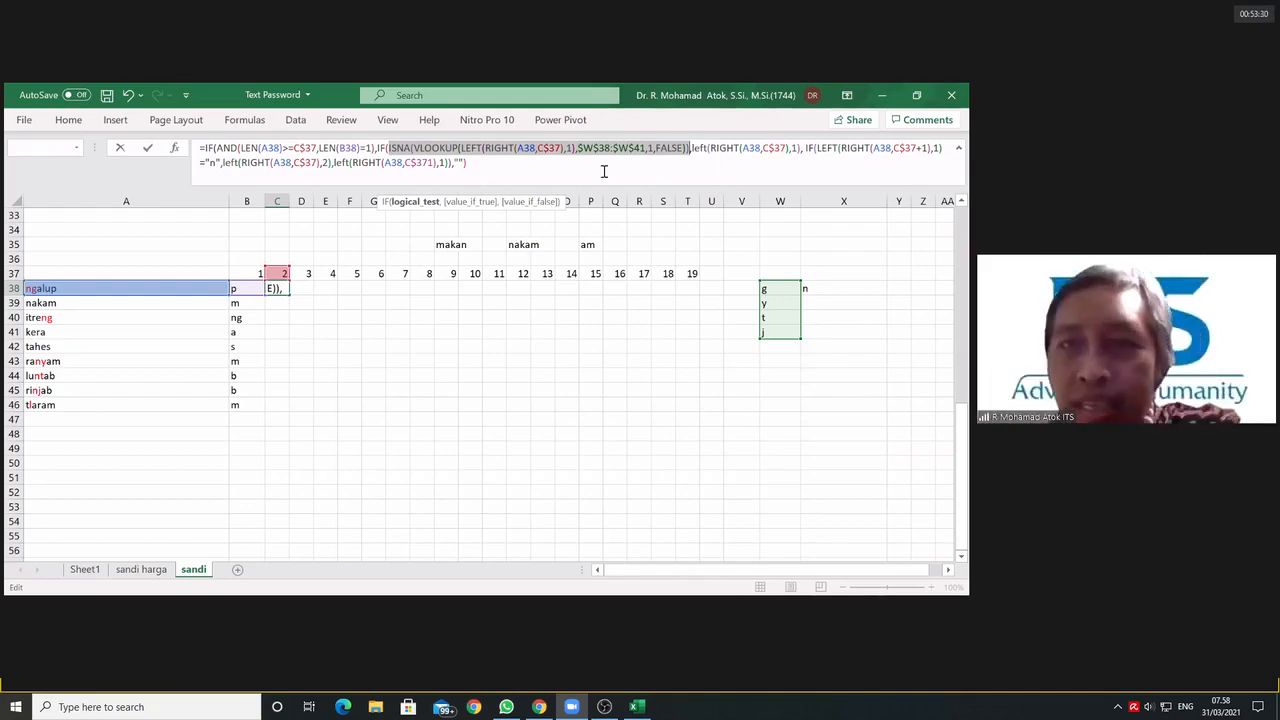
pyautogui.click(708, 150)
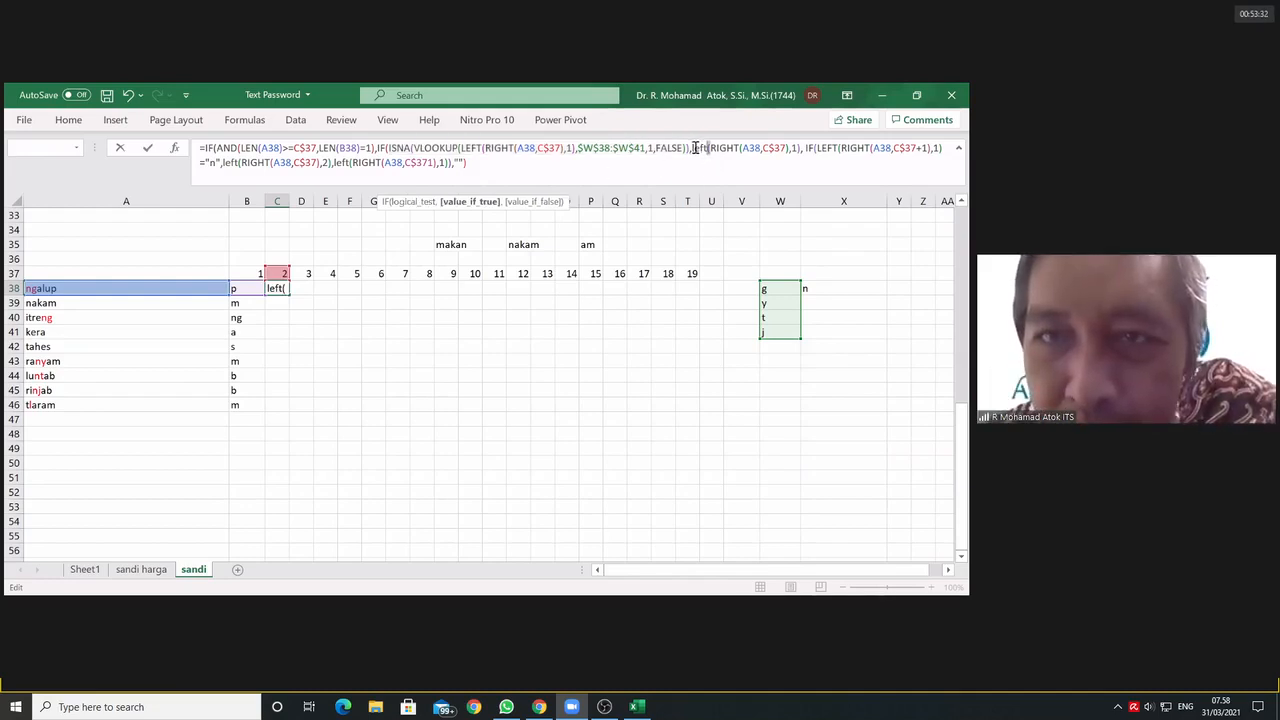
pyautogui.moveTo(689, 148); pyautogui.dragTo(331, 165)
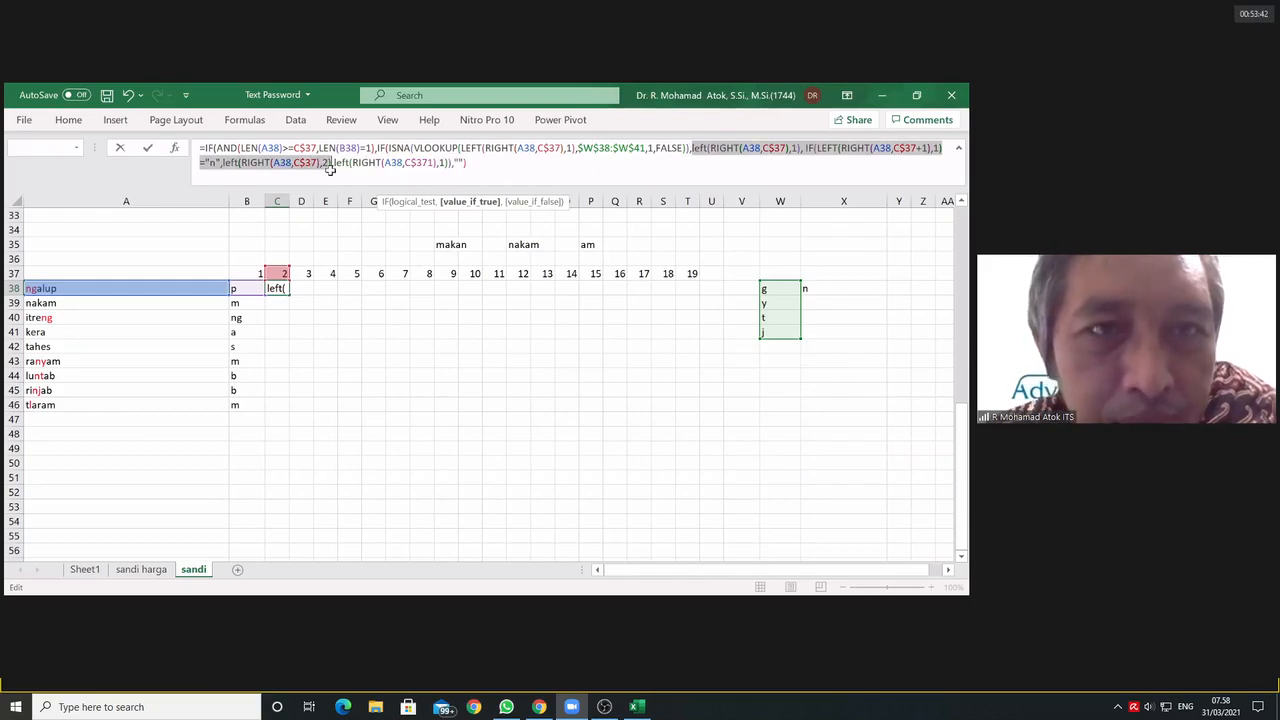
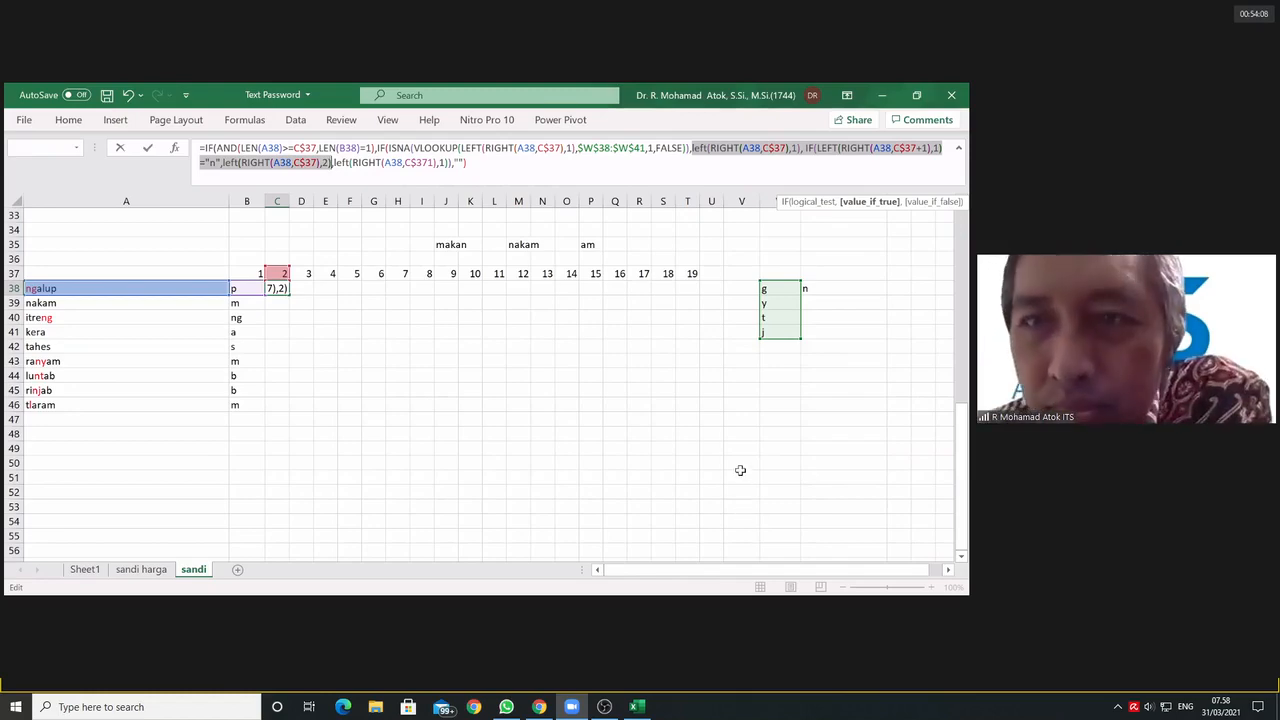
# Step: Examine the nested IF's remaining arguments in C38: left(RIGHT(A38,C$37),1) and the innermost IF that follows it
pyautogui.click(806, 150)
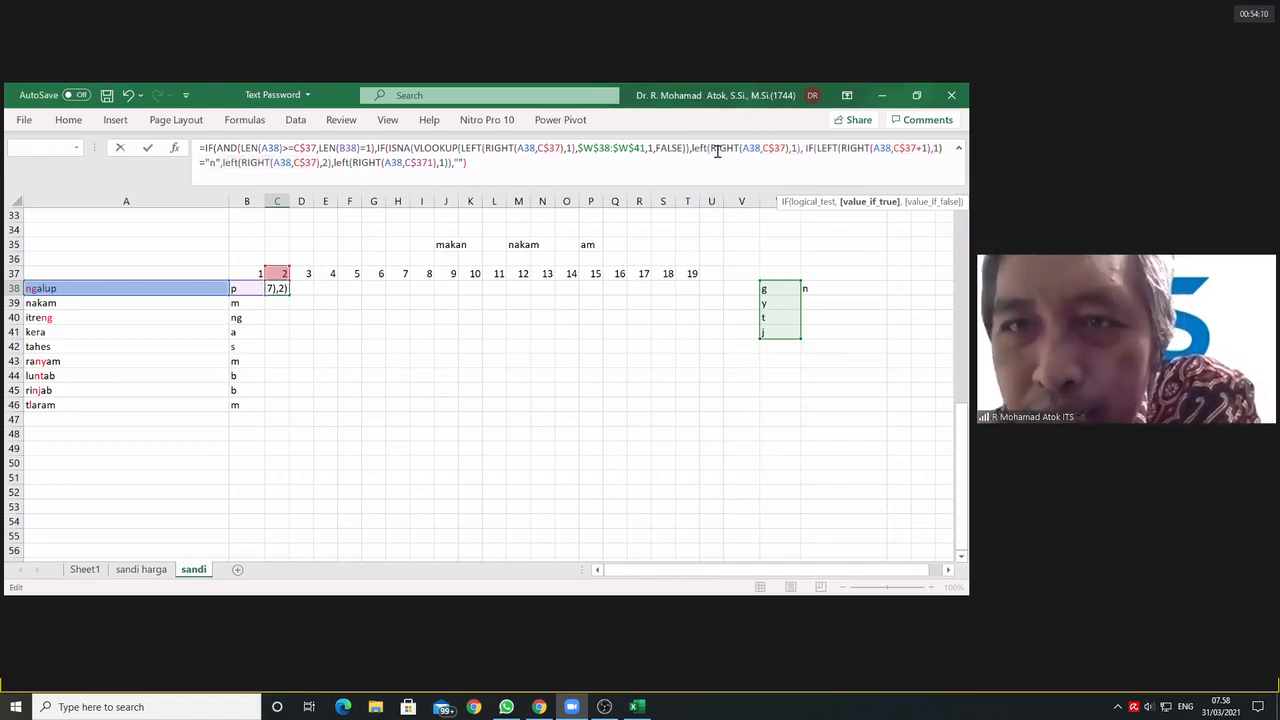
pyautogui.moveTo(692, 148); pyautogui.dragTo(810, 185)
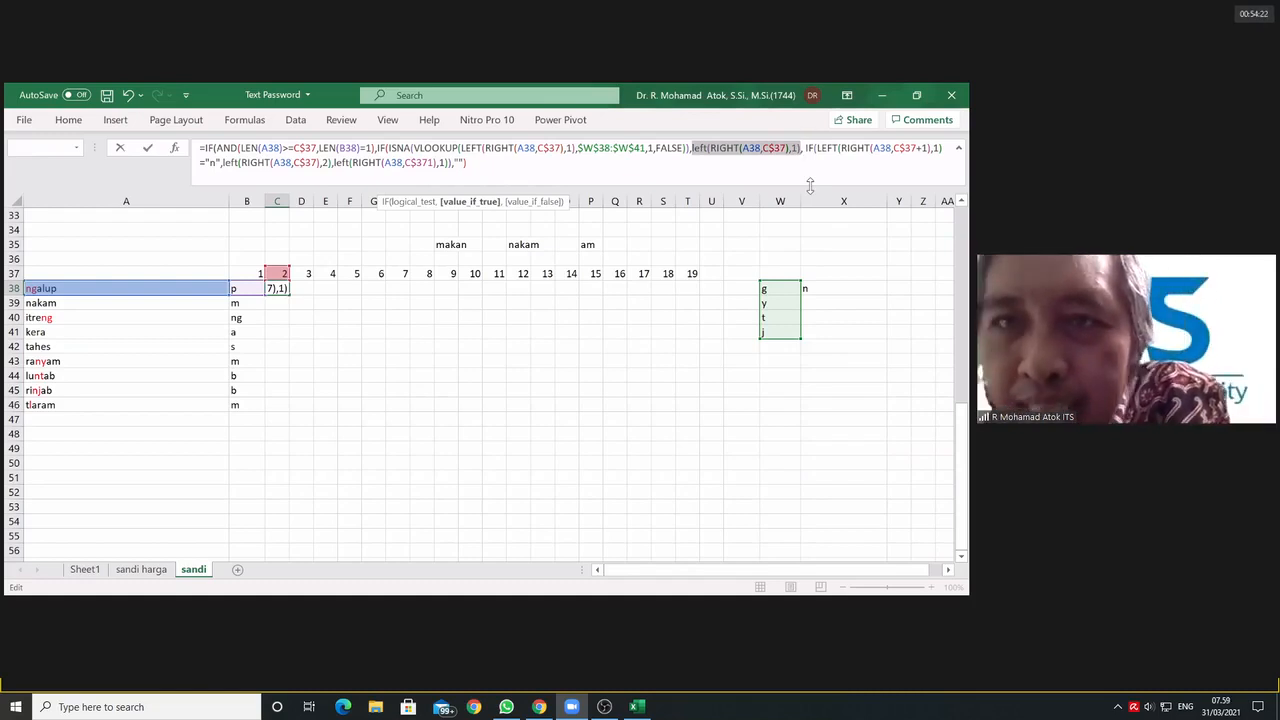
pyautogui.click(848, 148)
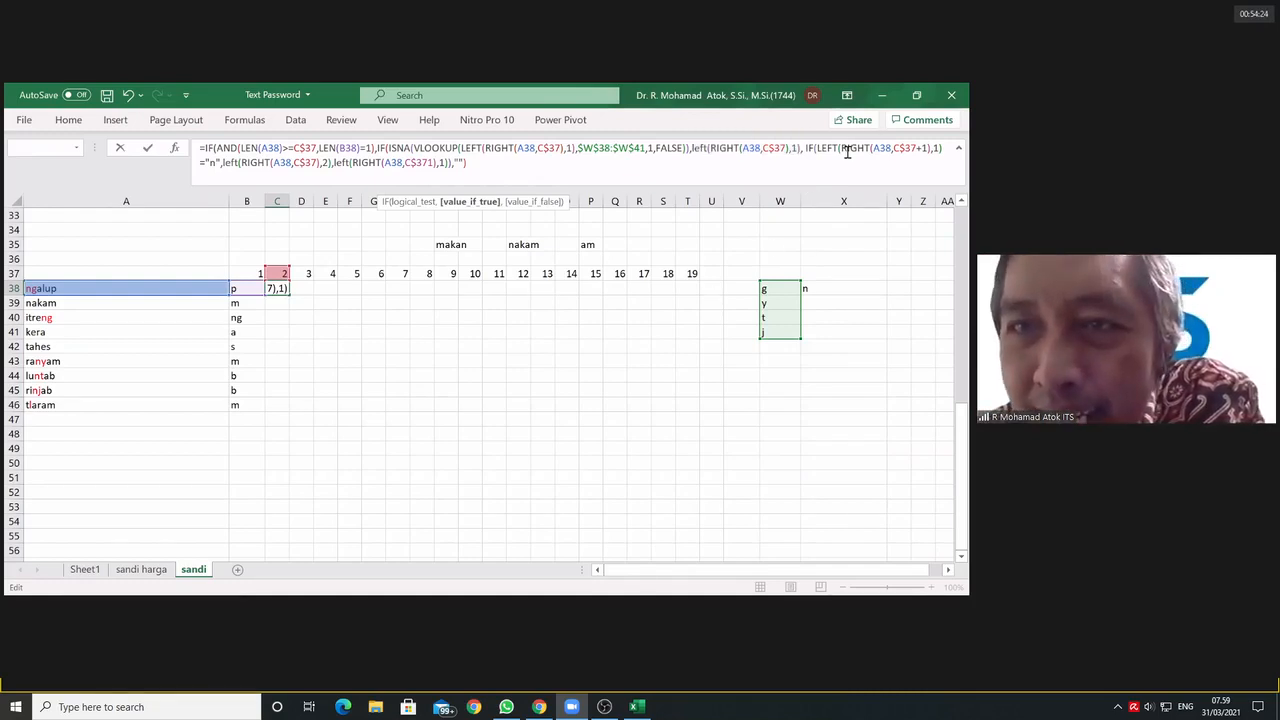
pyautogui.moveTo(805, 148); pyautogui.dragTo(449, 163)
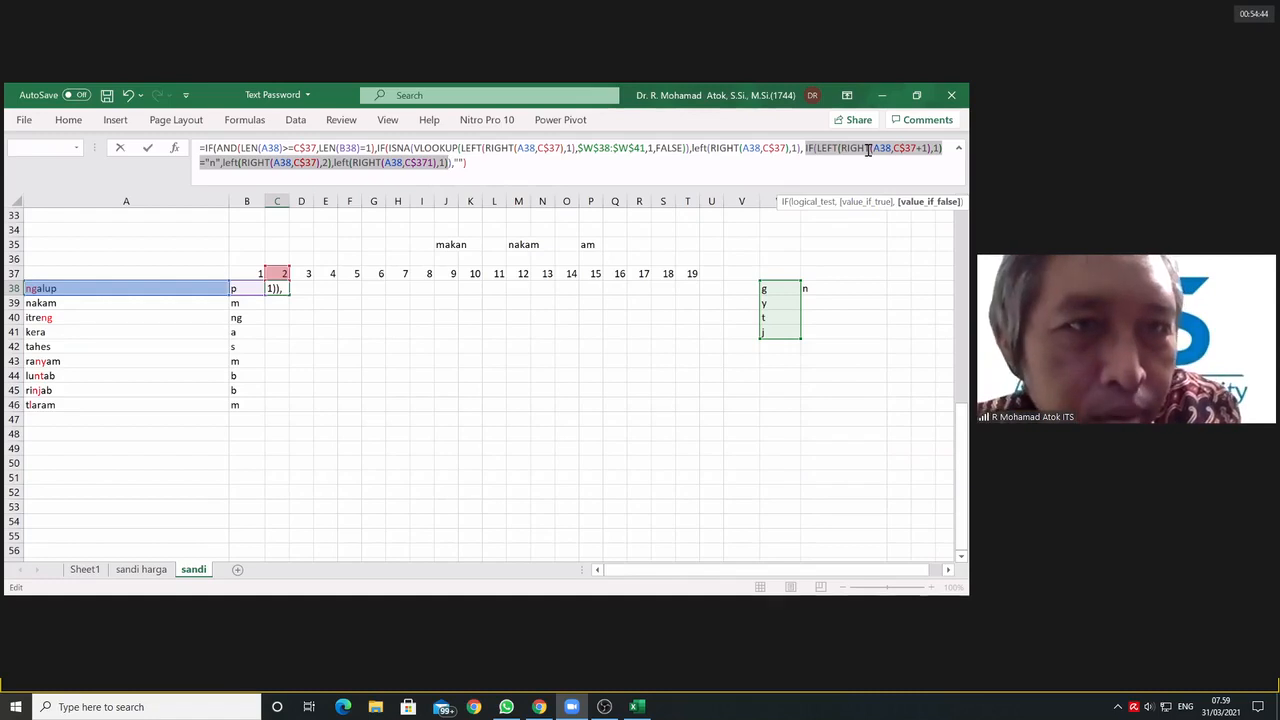
# Step: Examine the innermost IF's three arguments in C38: the LEFT(RIGHT(A38,C$37+1),1)="n" test, the two-character left and the final one-character left
pyautogui.click(828, 149)
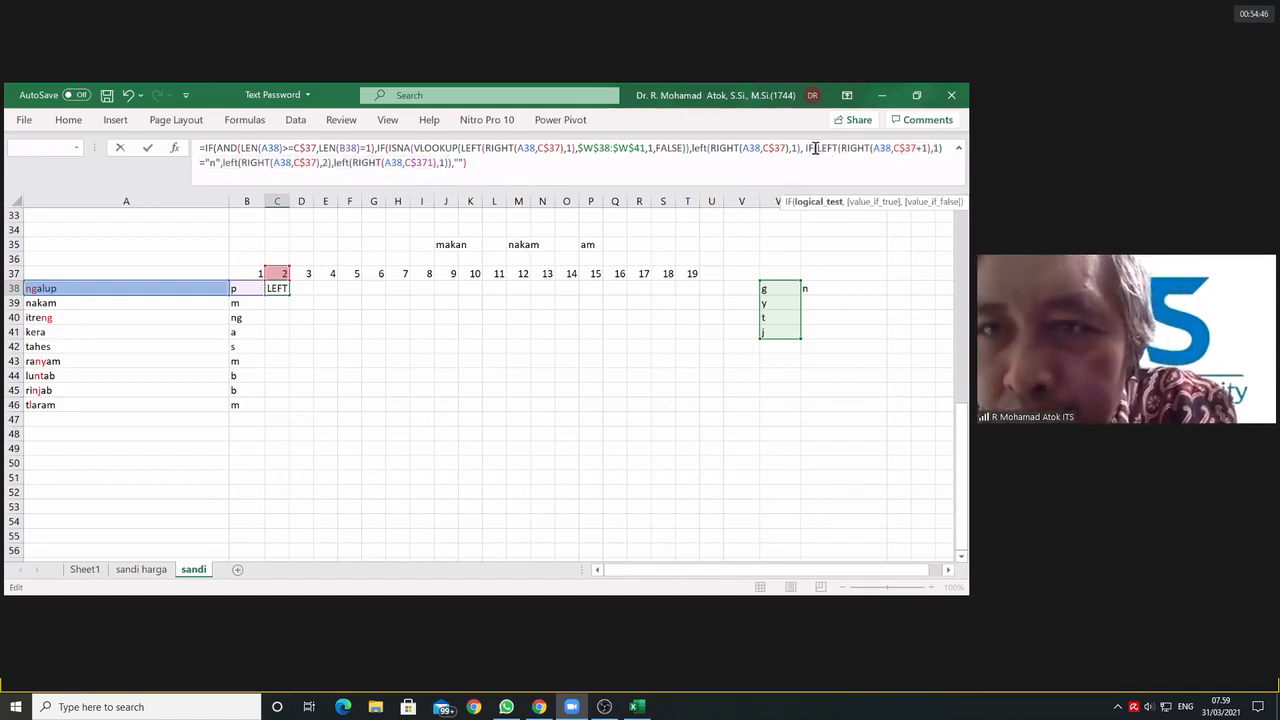
pyautogui.moveTo(815, 149); pyautogui.dragTo(622, 173)
pyautogui.click(814, 149)
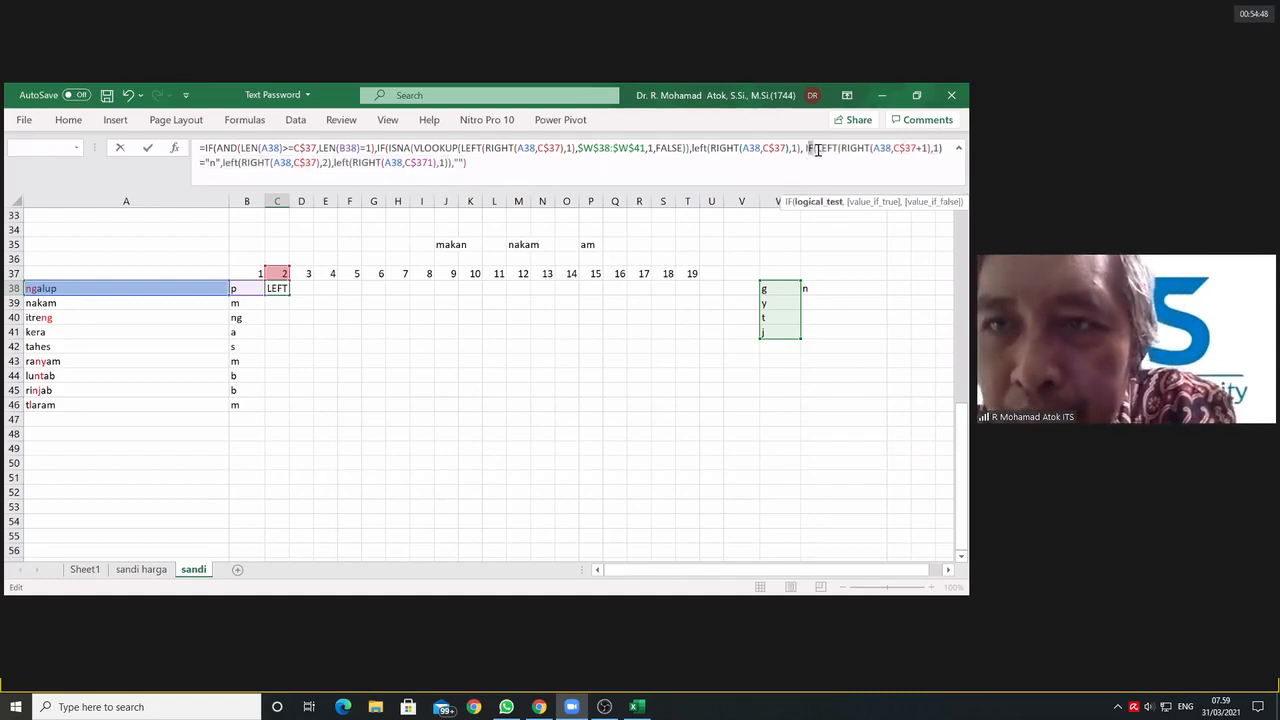
pyautogui.moveTo(816, 149); pyautogui.dragTo(221, 162)
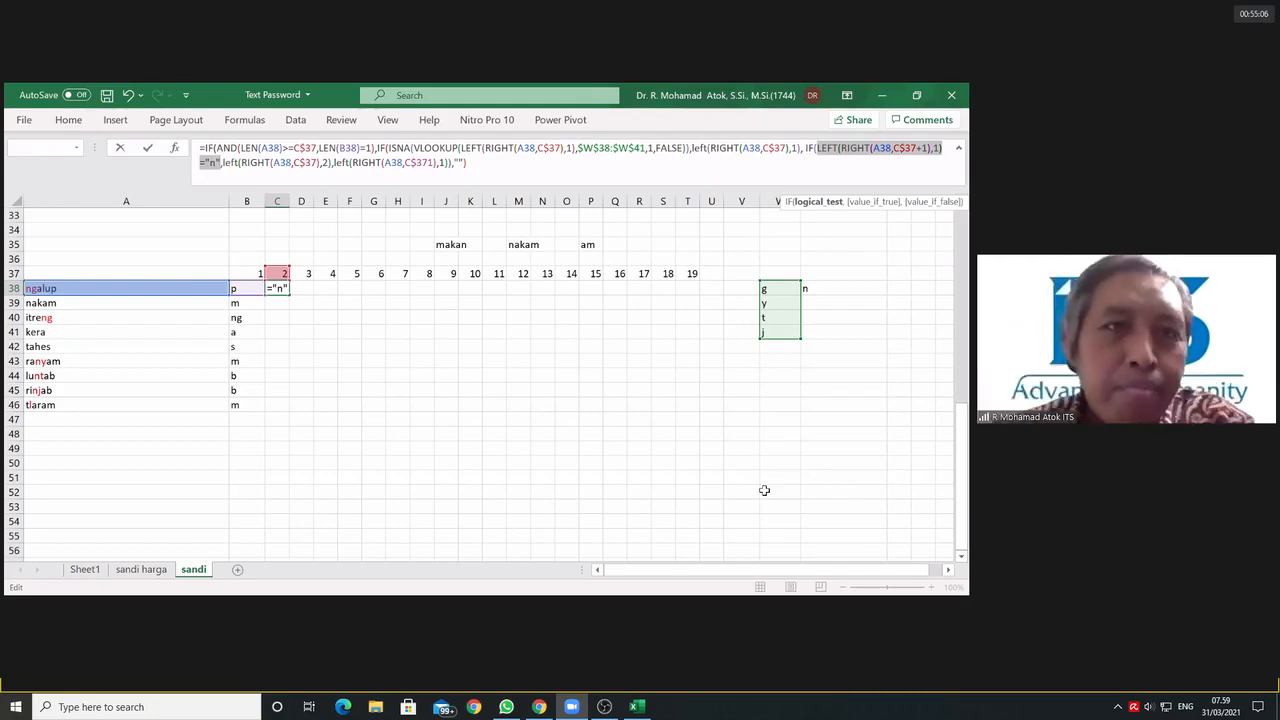
pyautogui.click(331, 165)
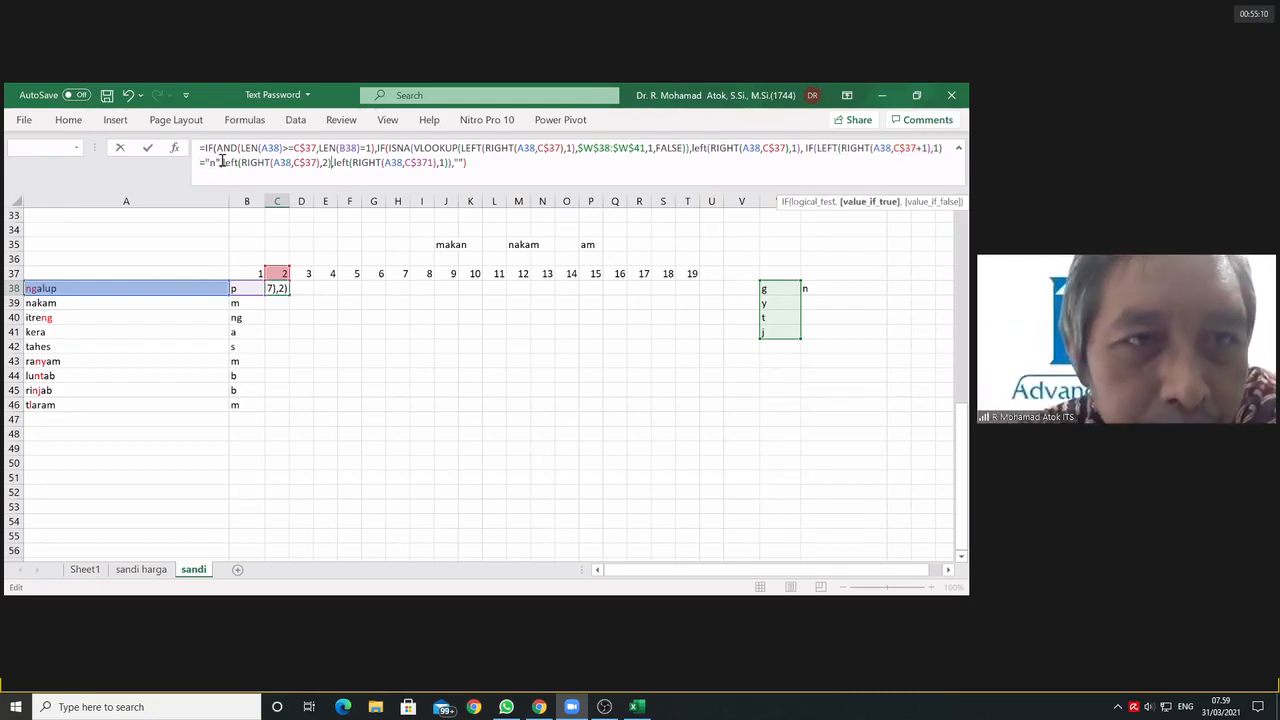
pyautogui.moveTo(222, 162); pyautogui.dragTo(334, 168)
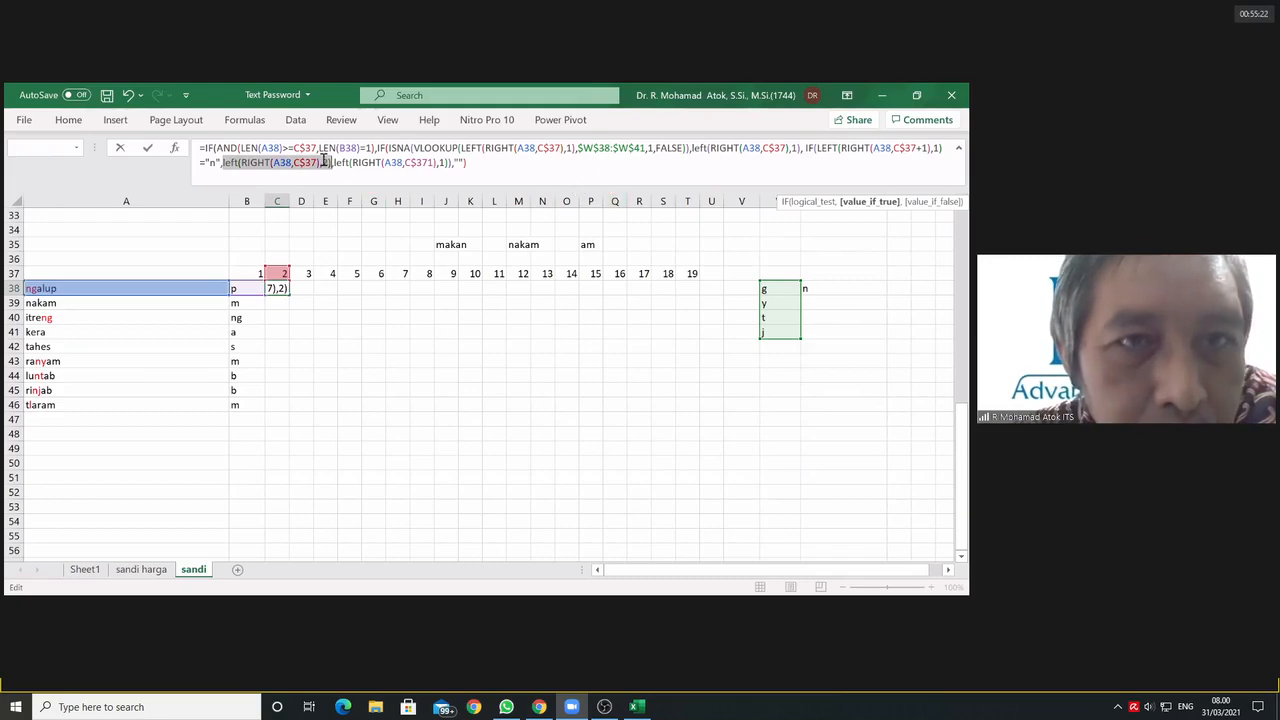
pyautogui.click(335, 162)
pyautogui.moveTo(335, 162); pyautogui.dragTo(449, 172)
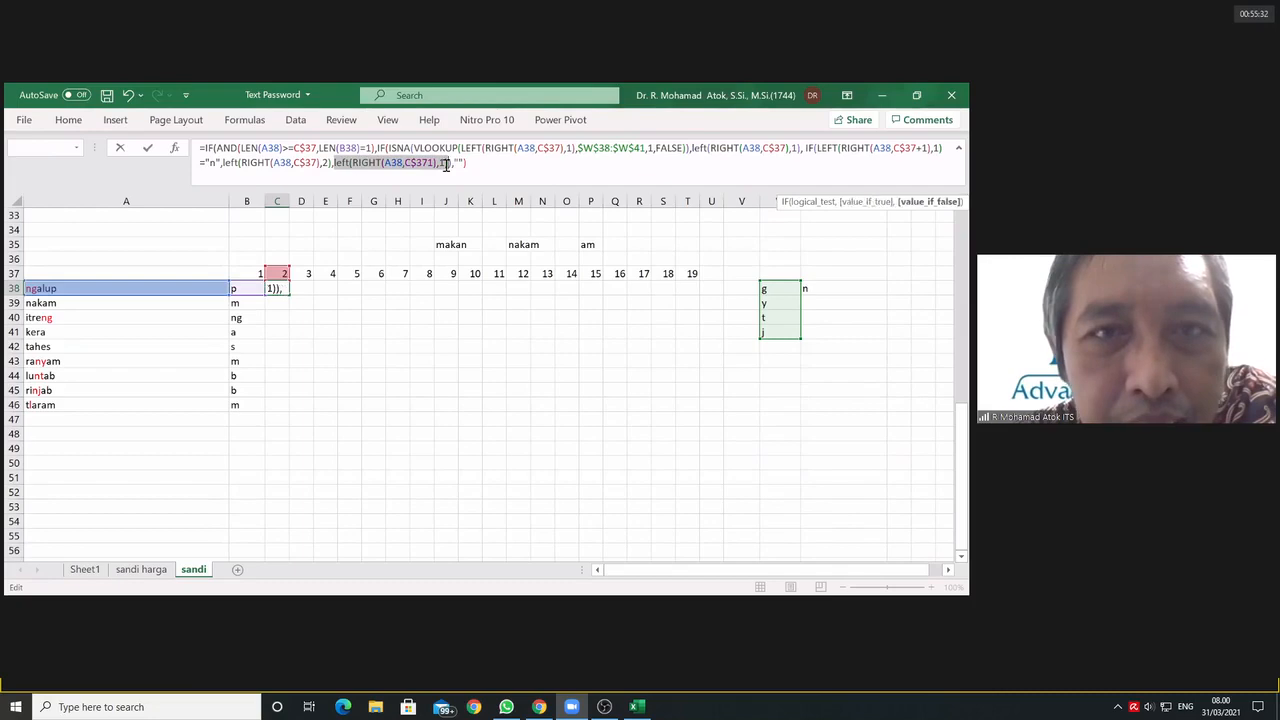
# Step: Remove one closing bracket after left(RIGHT(A38,C$371),1) in C38 and copy the whole formula below the earlier notes in Notepad
pyautogui.click(447, 162)
pyautogui.press('Right')
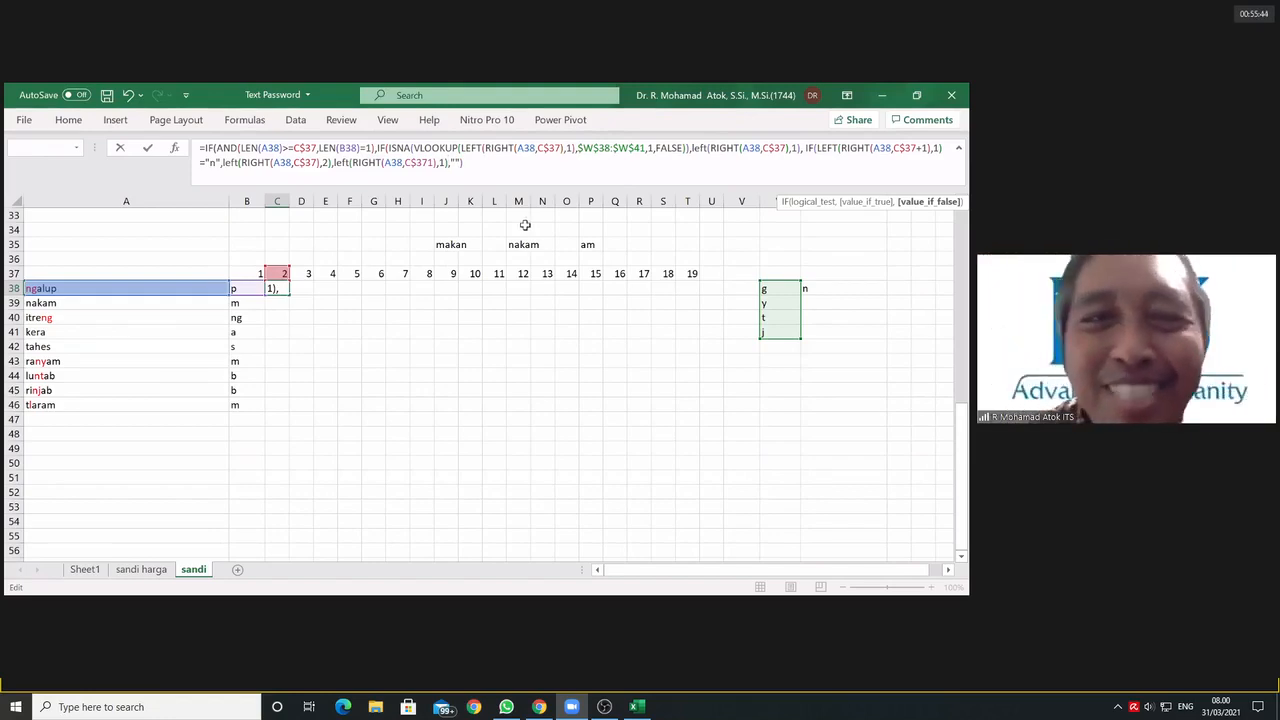
pyautogui.write(')')
pyautogui.moveTo(464, 165); pyautogui.dragTo(180, 131)
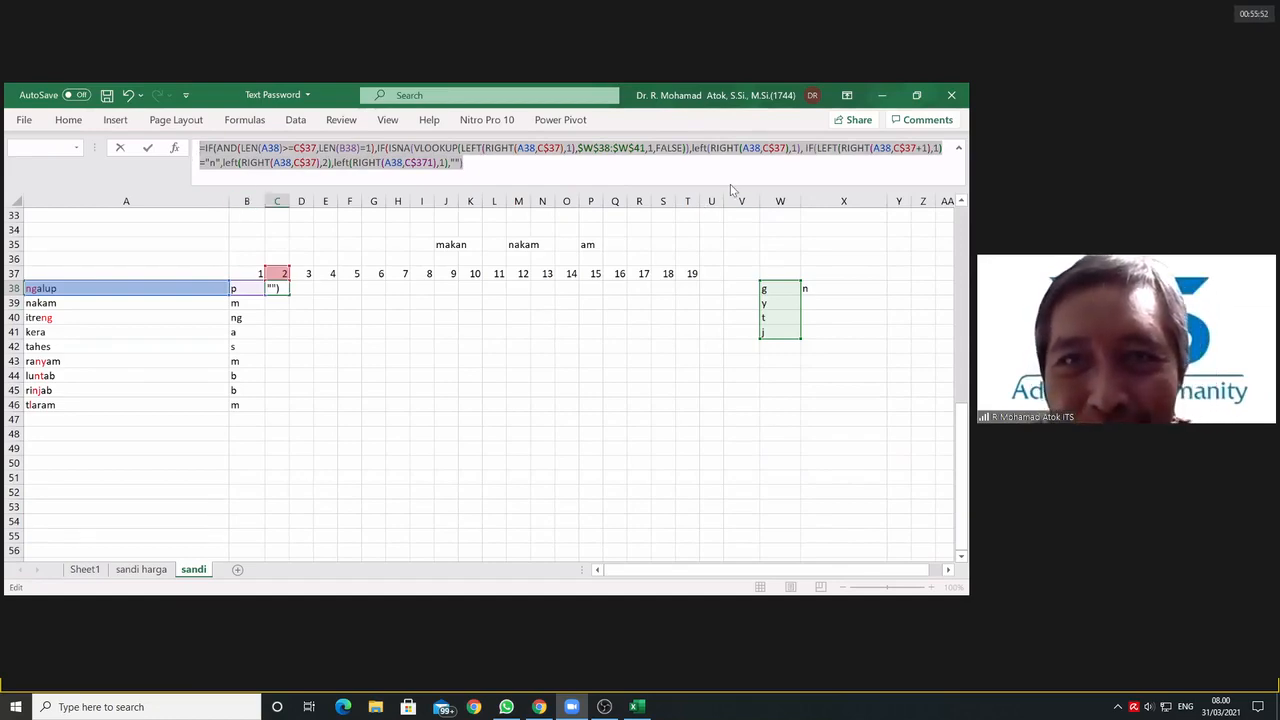
pyautogui.hotkey('alt', 'Tab')
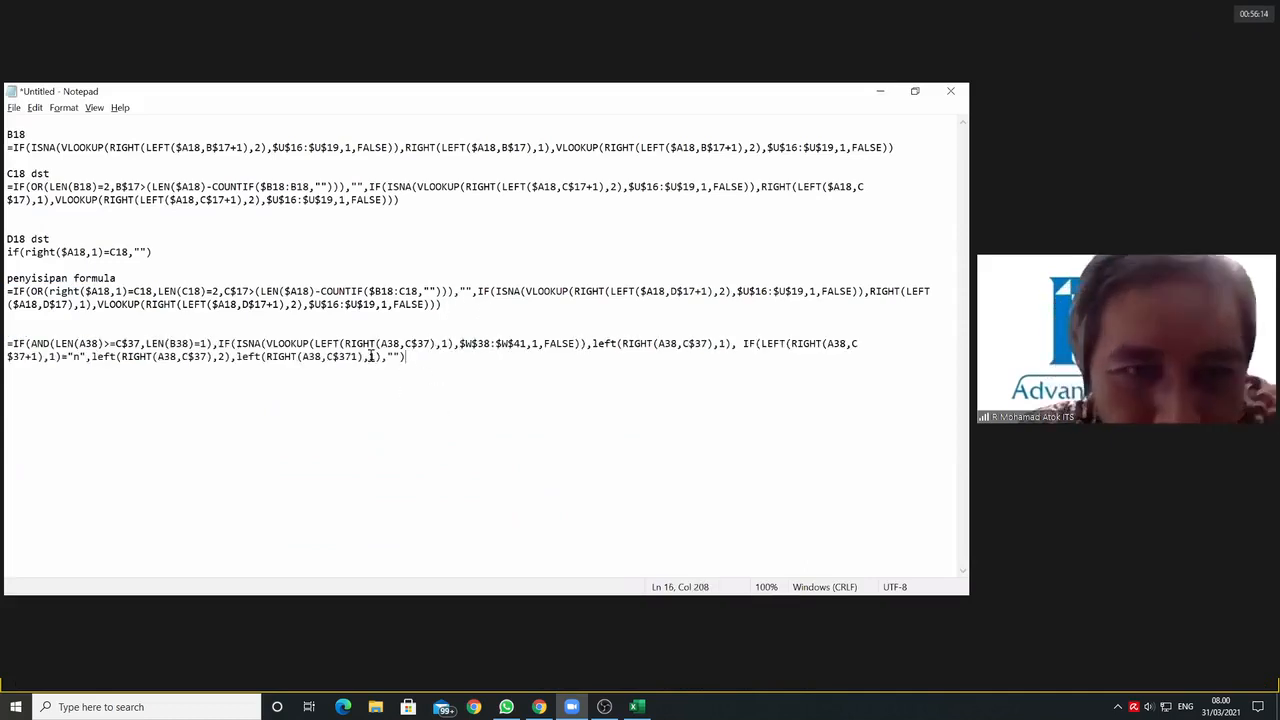
# Step: Move AND(LEN(A38)>=C$37,LEN(B38)=1) out of the copied formula to its own line below, putting X in its place
pyautogui.moveTo(214, 343); pyautogui.dragTo(31, 343)
pyautogui.hotkey('ctrl', 'c')
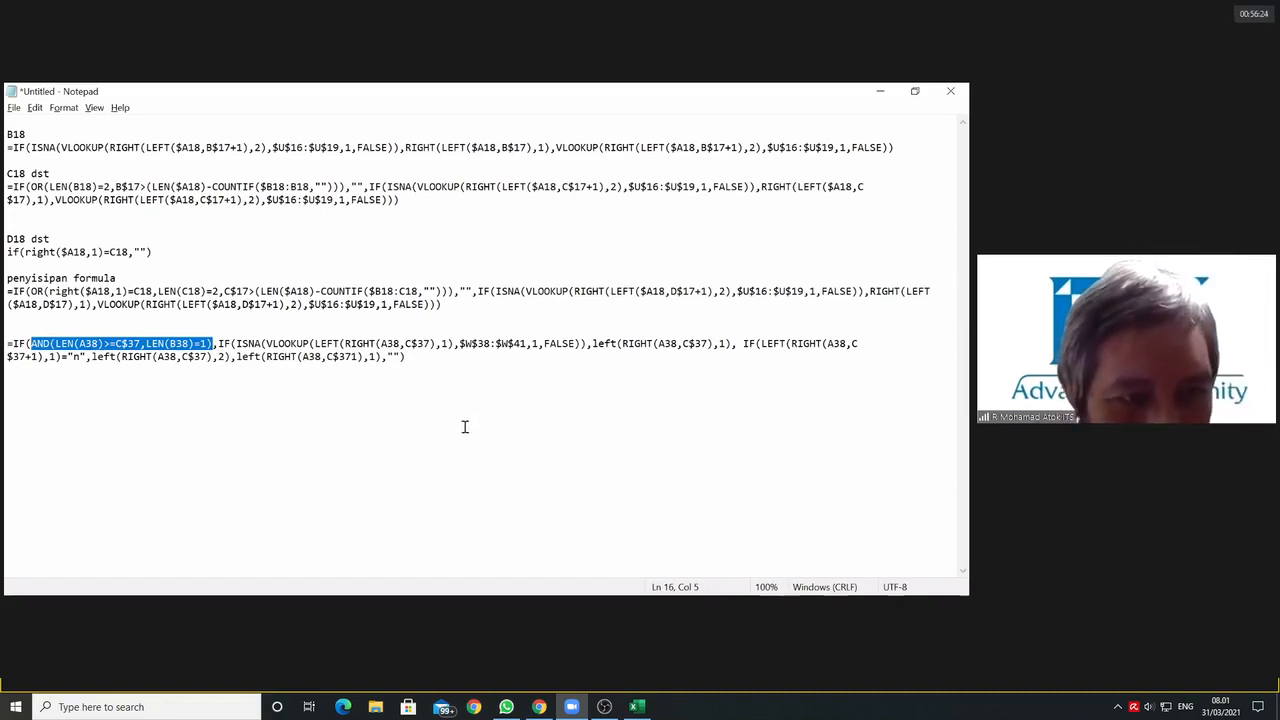
pyautogui.press('Delete')
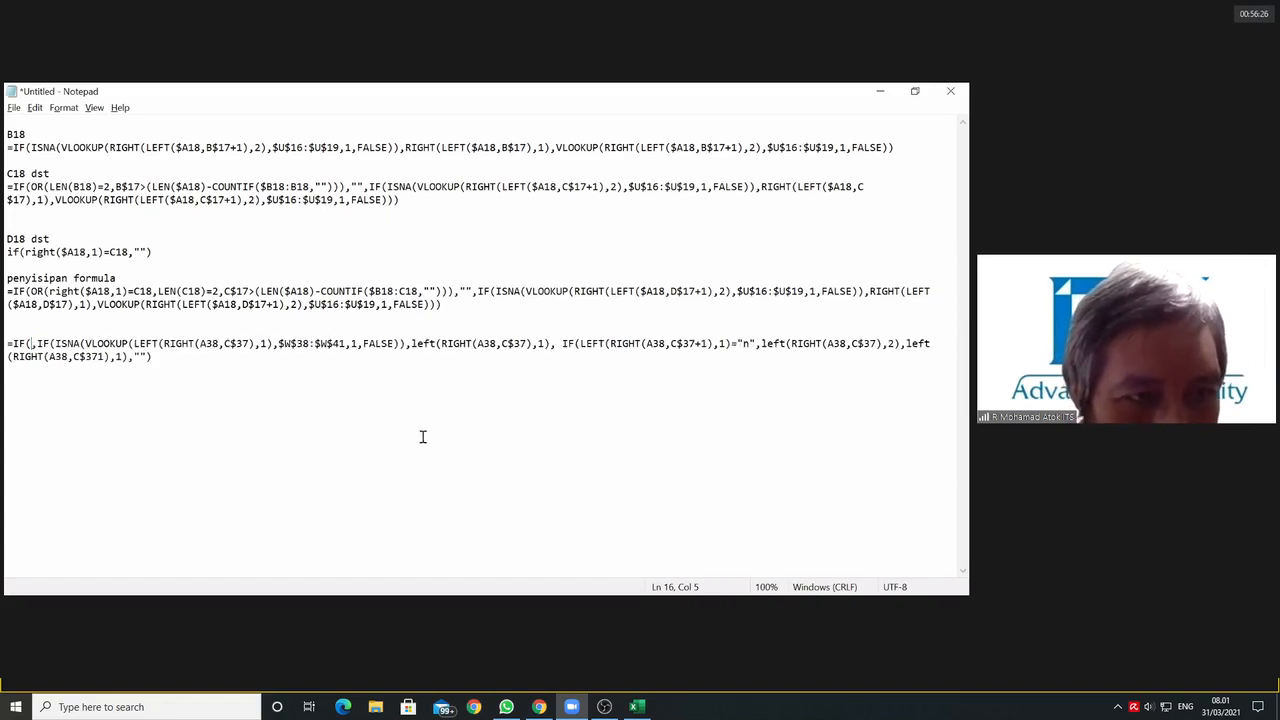
pyautogui.moveTo(148, 427); pyautogui.dragTo(143, 425)
pyautogui.click(168, 364)
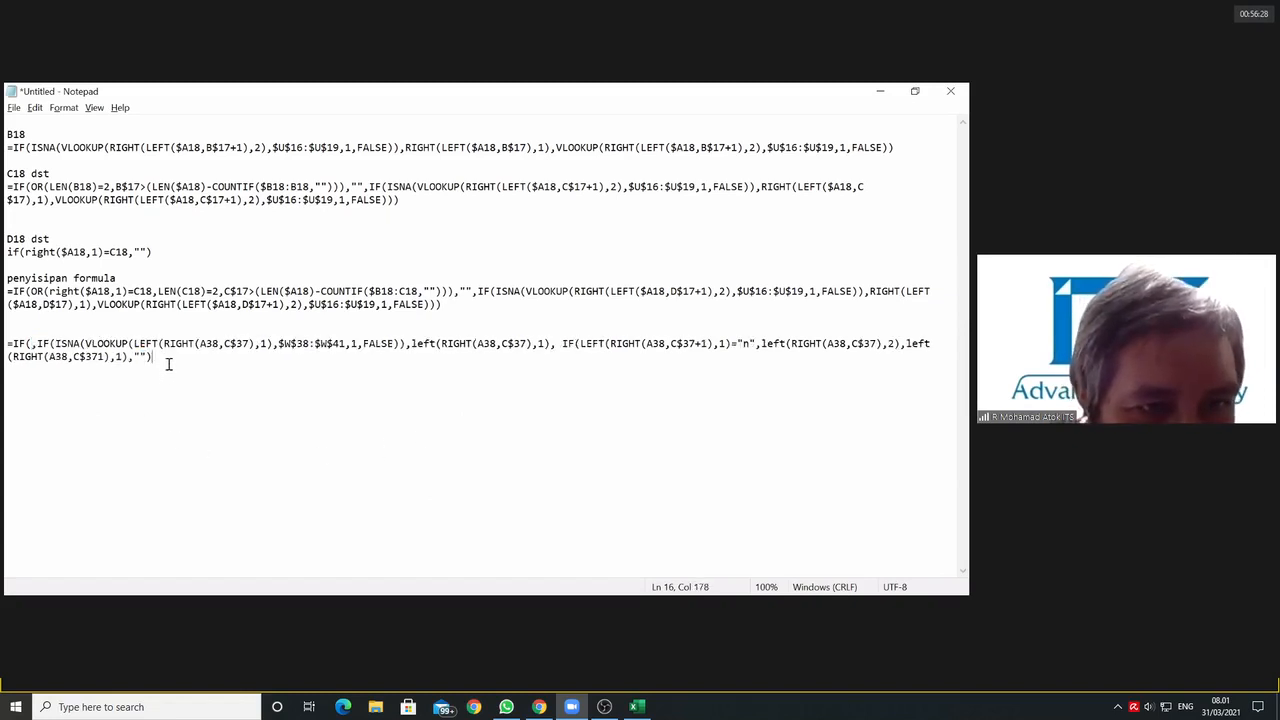
pyautogui.hotkey('ctrl', 'v')
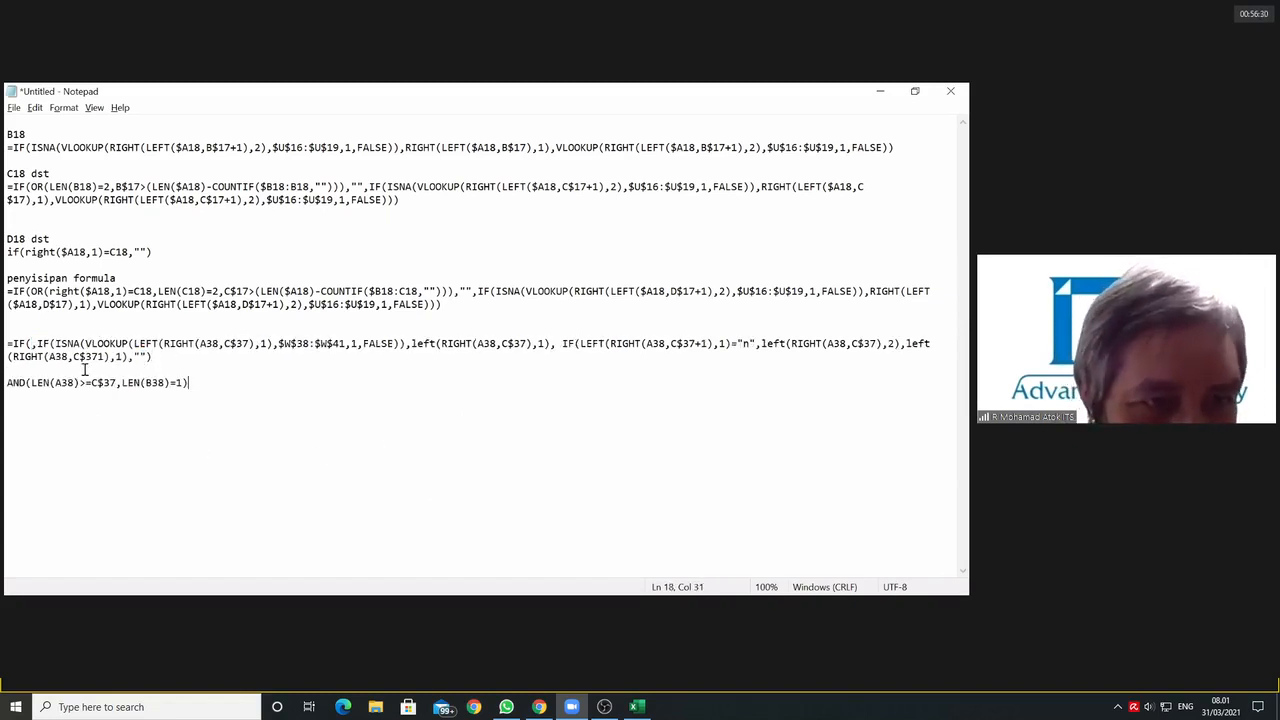
pyautogui.click(31, 343)
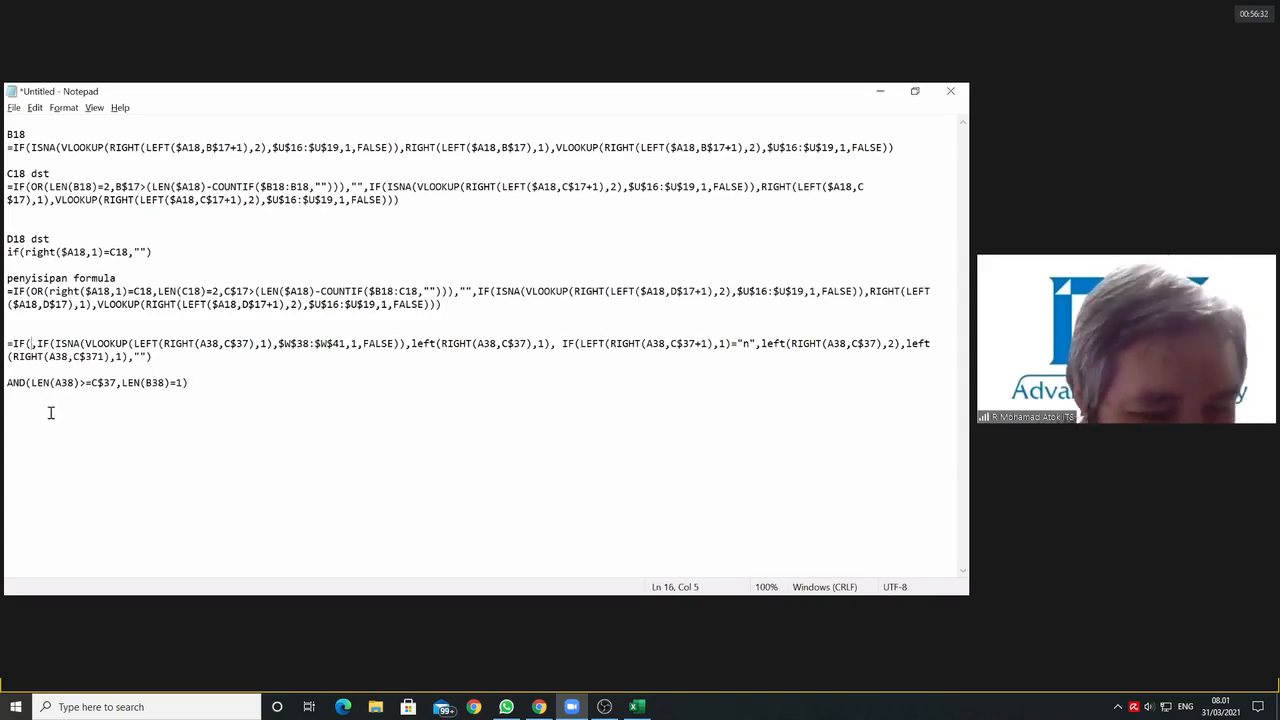
pyautogui.write('X,')
# Step: Check the separated AND line by replacing LEN(B38)=1 and LEN(A38)>=C$37 with x, and delete the line
pyautogui.click(263, 402)
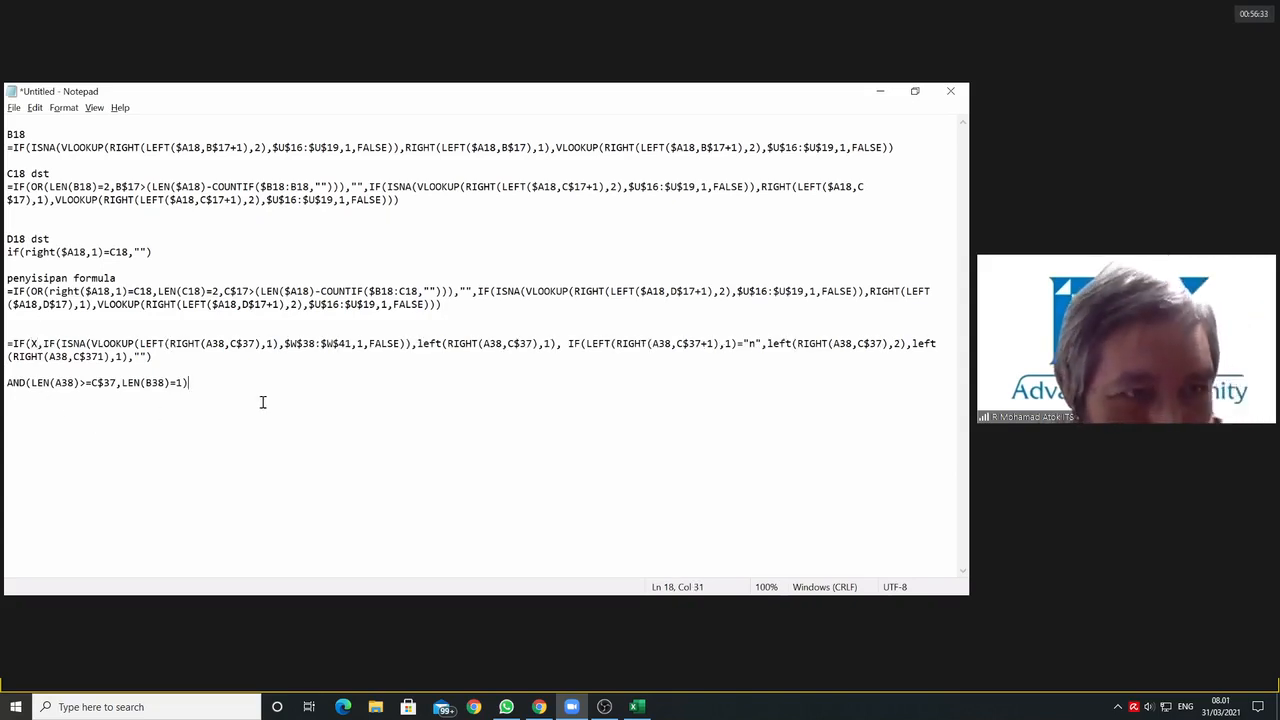
pyautogui.click(104, 384)
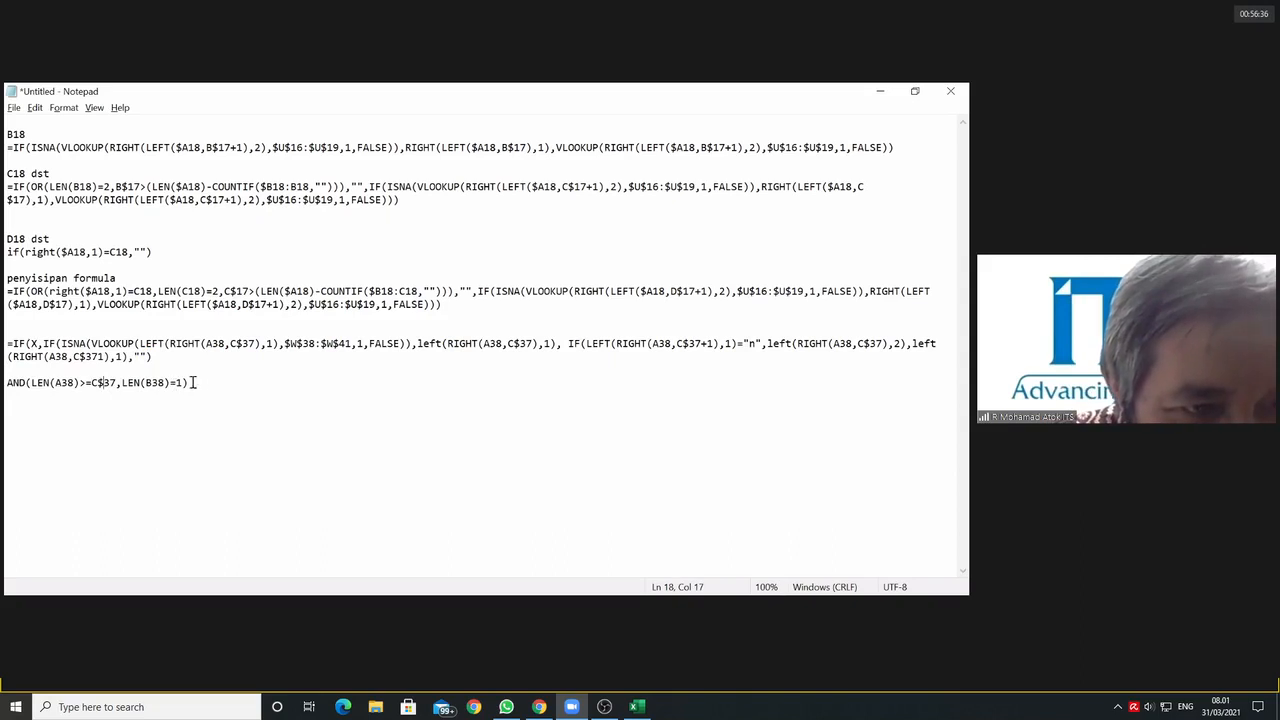
pyautogui.click(183, 384)
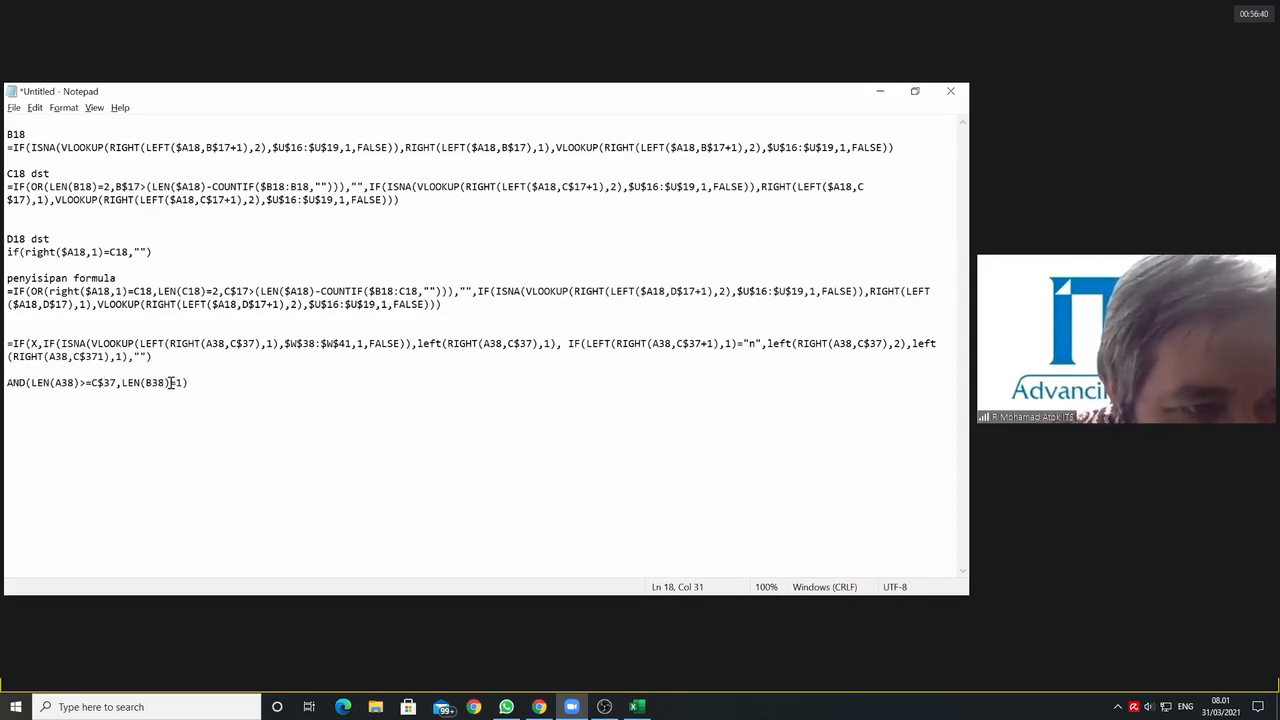
pyautogui.moveTo(183, 383); pyautogui.dragTo(121, 383)
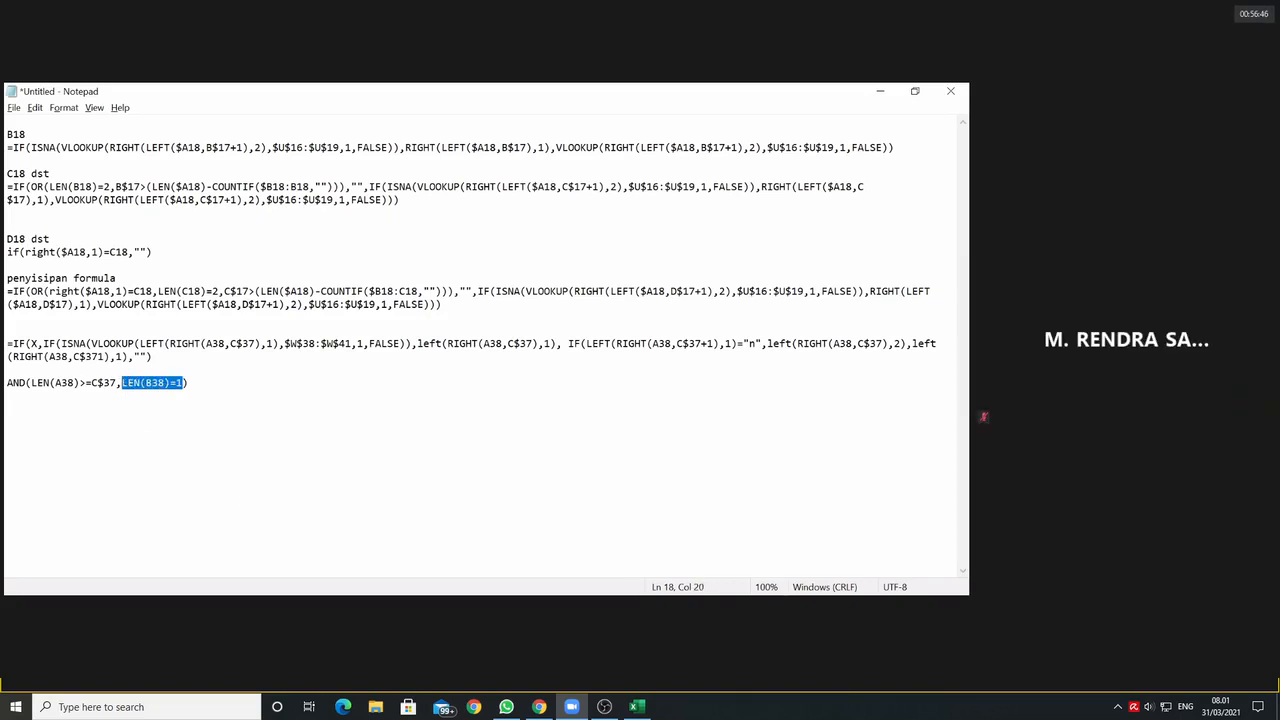
pyautogui.write('x')
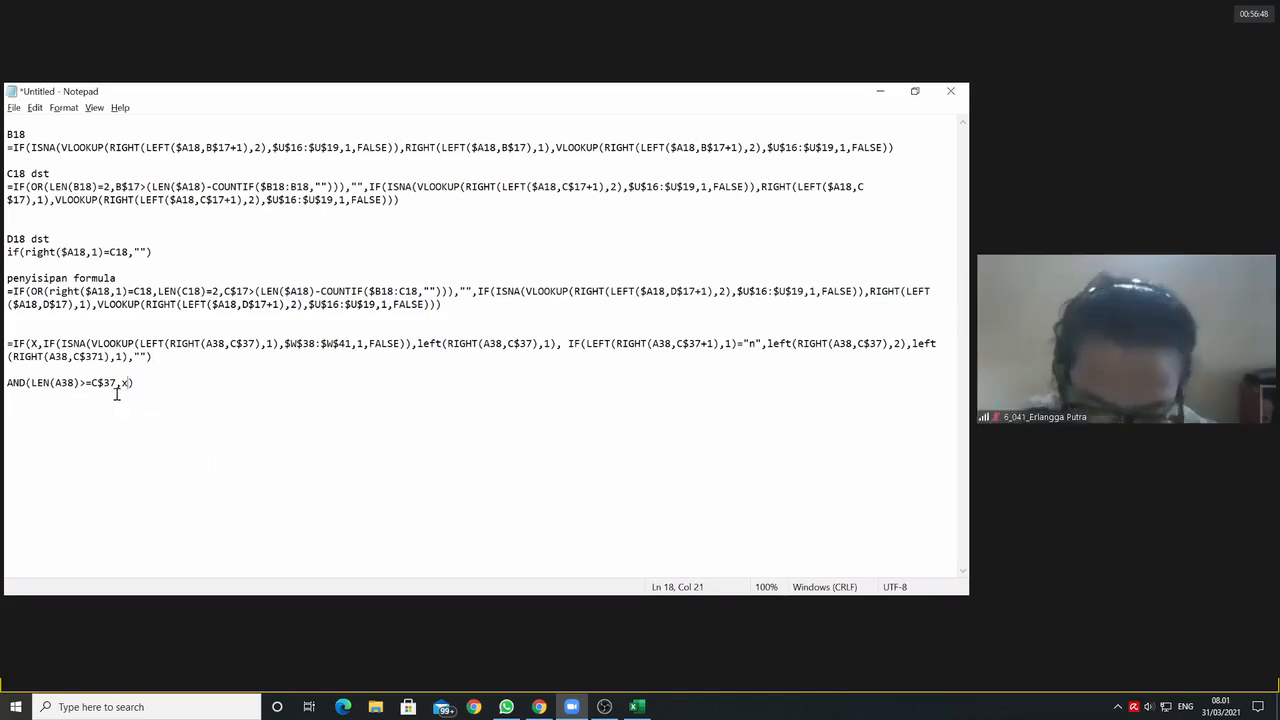
pyautogui.moveTo(117, 384); pyautogui.dragTo(31, 388)
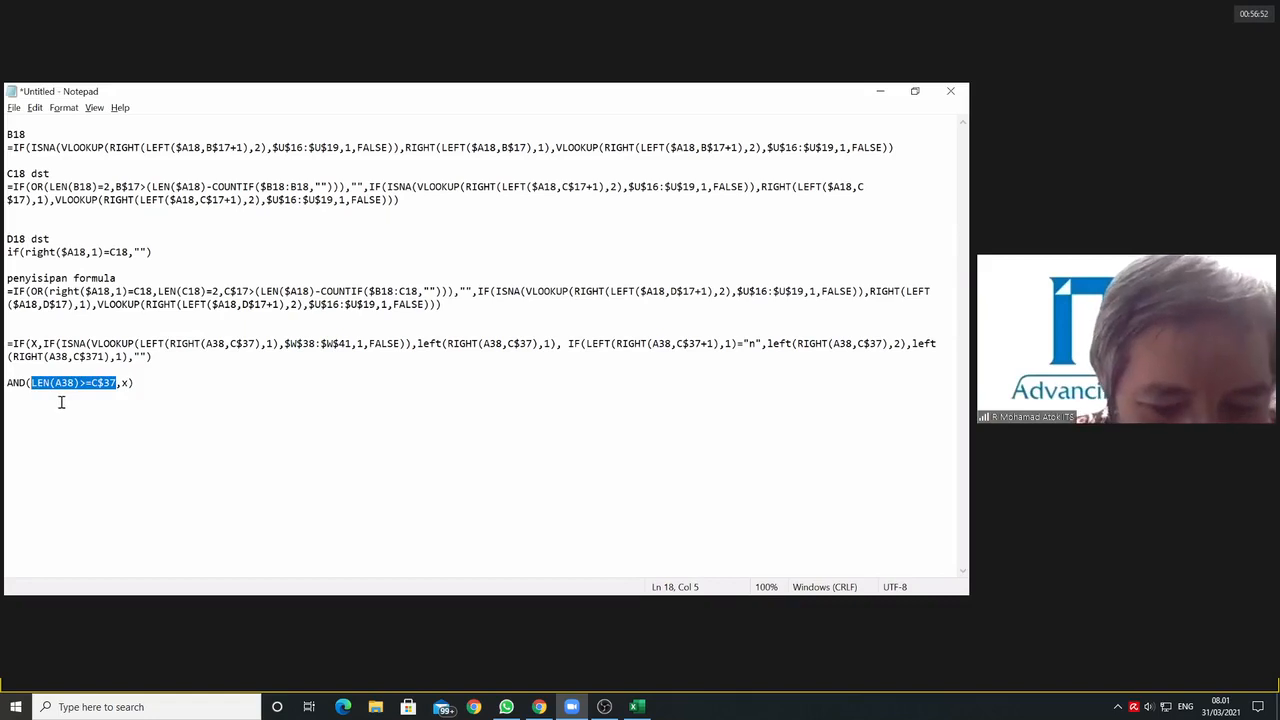
pyautogui.write('x')
pyautogui.moveTo(71, 384); pyautogui.dragTo(5, 380)
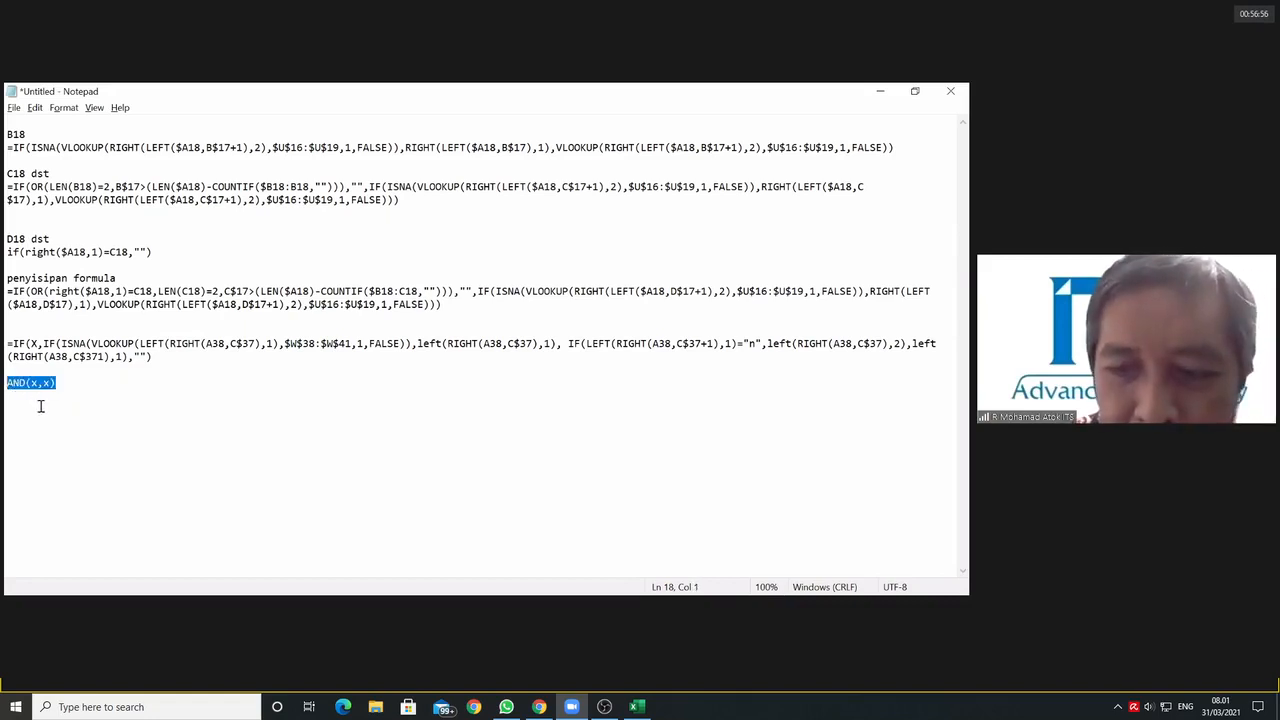
pyautogui.press('Delete')
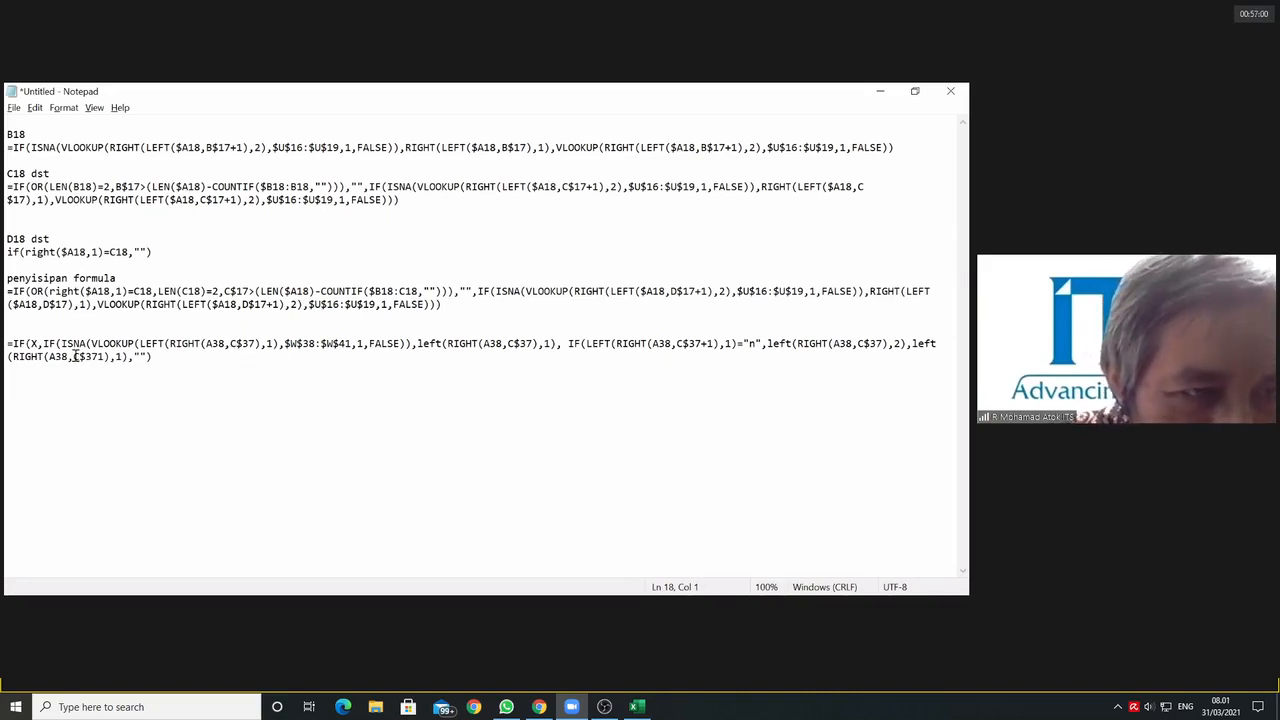
# Step: Move the nested IF onto a new line below and put X in its place, reducing the outer formula to =IF(X,X,"")
pyautogui.moveTo(43, 343); pyautogui.dragTo(85, 362)
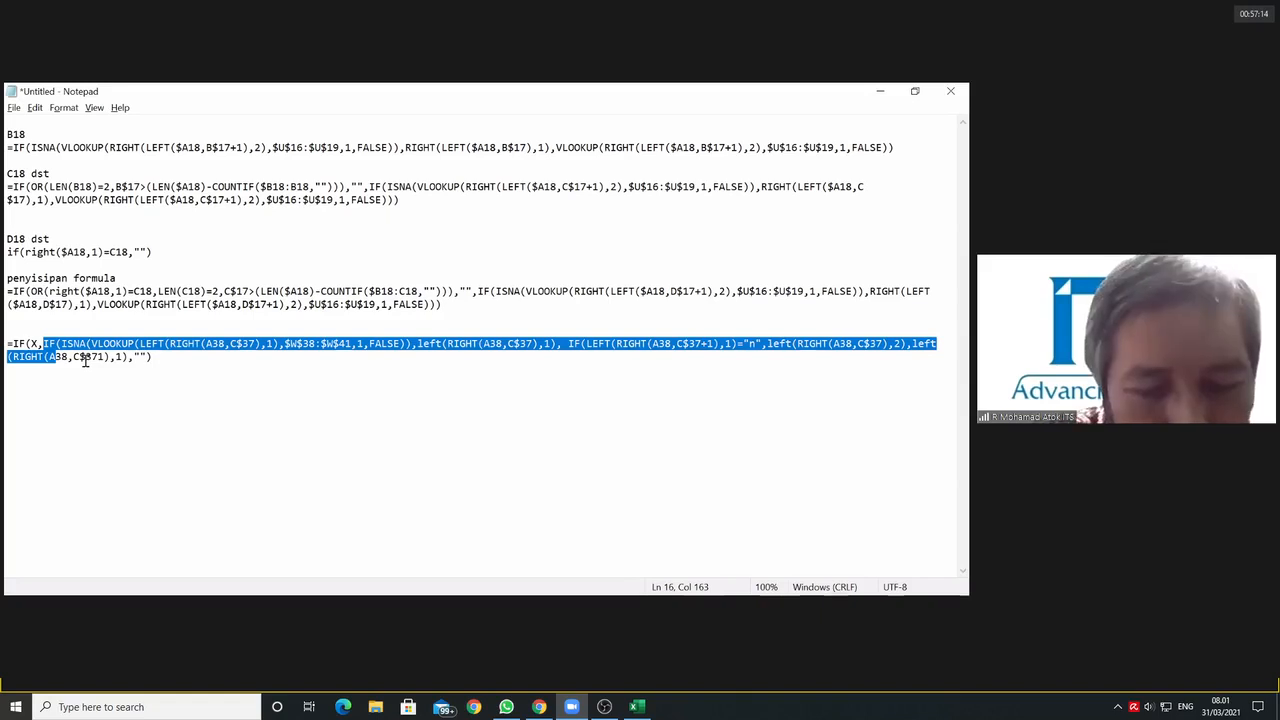
pyautogui.hotkey('shift', 'Right')
pyautogui.hotkey('shift', 'Right')
pyautogui.hotkey('shift', 'Right')
pyautogui.hotkey('shift', 'Right')
pyautogui.hotkey('shift', 'Right')
pyautogui.hotkey('shift', 'Right')
pyautogui.hotkey('shift', 'Right')
pyautogui.hotkey('shift', 'Right')
pyautogui.hotkey('shift', 'Right')
pyautogui.hotkey('shift', 'Right')
pyautogui.hotkey('shift', 'Right')
pyautogui.hotkey('shift', 'Right')
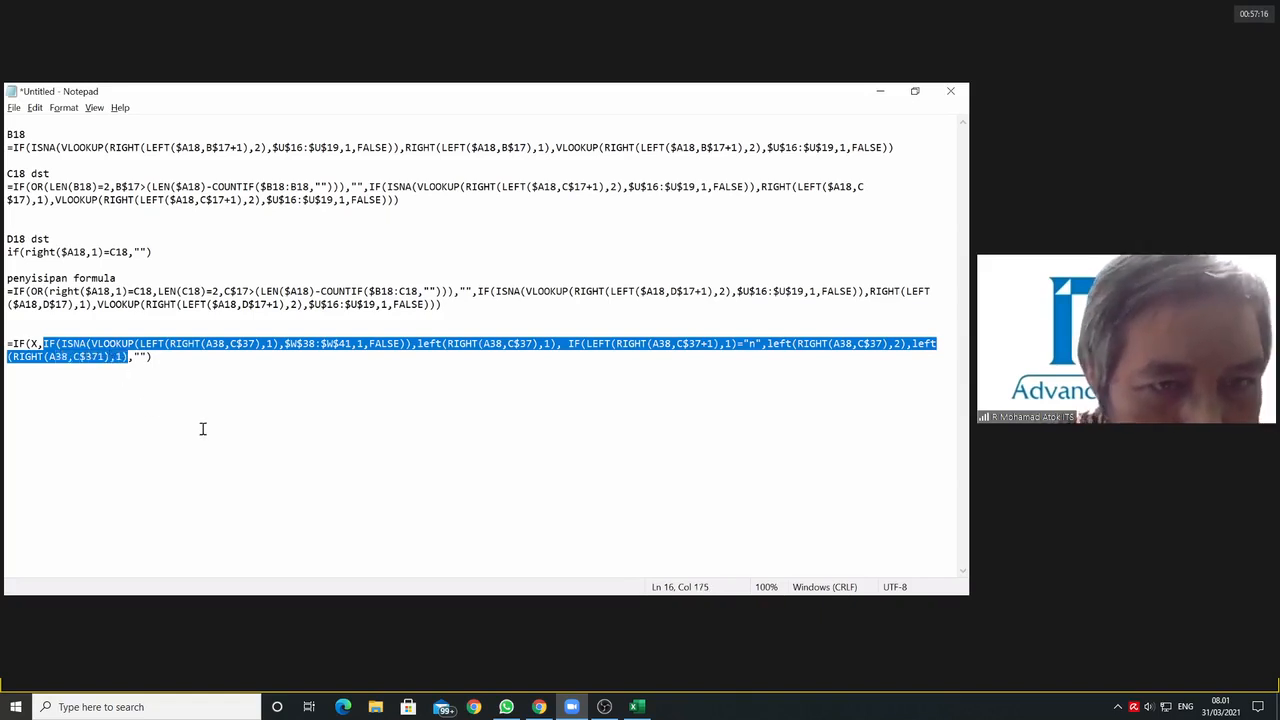
pyautogui.hotkey('ctrl', 'x')
pyautogui.write('X')
pyautogui.press('End')
pyautogui.press('Return')
pyautogui.hotkey('ctrl', 'v')
pyautogui.press('Return')
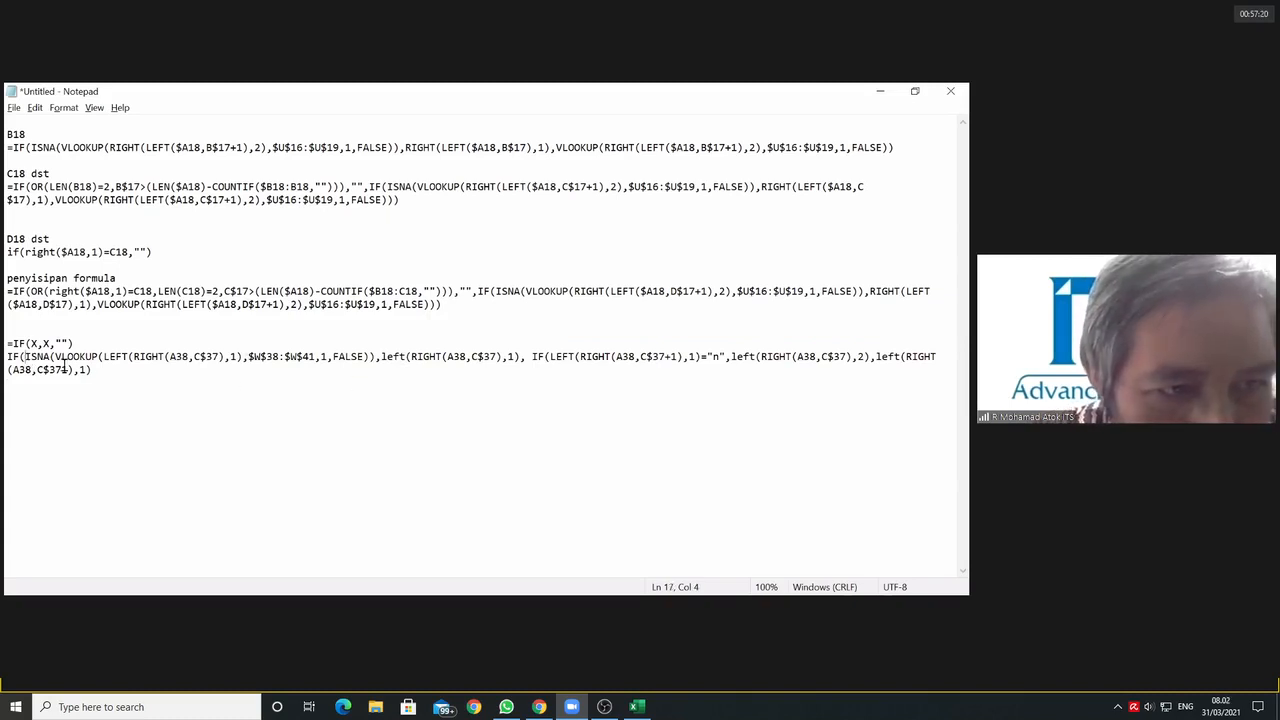
# Step: Move ISNA(VLOOKUP(LEFT(RIGHT(A38,C$37),1),$W$38:$W$41,1,FALSE)) out of the nested IF to its own line below, putting X in its place
pyautogui.moveTo(25, 357); pyautogui.dragTo(91, 369)
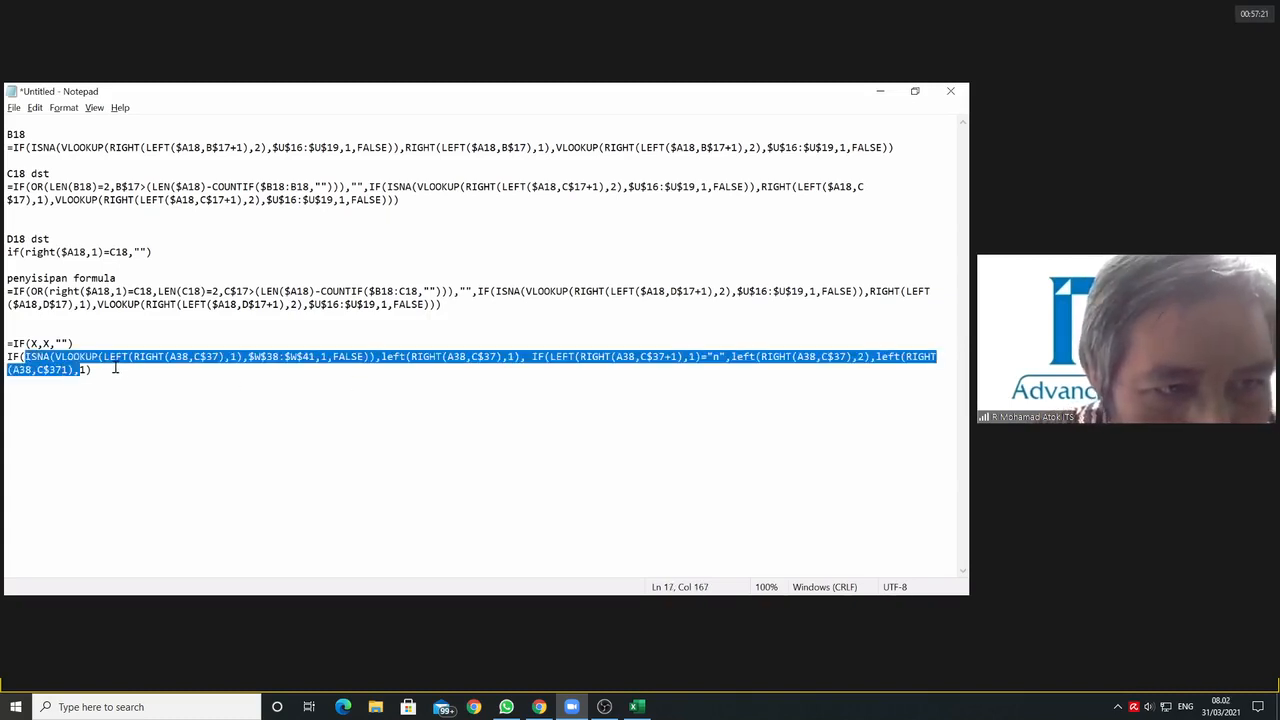
pyautogui.moveTo(345, 369); pyautogui.dragTo(24, 360)
pyautogui.click(372, 365)
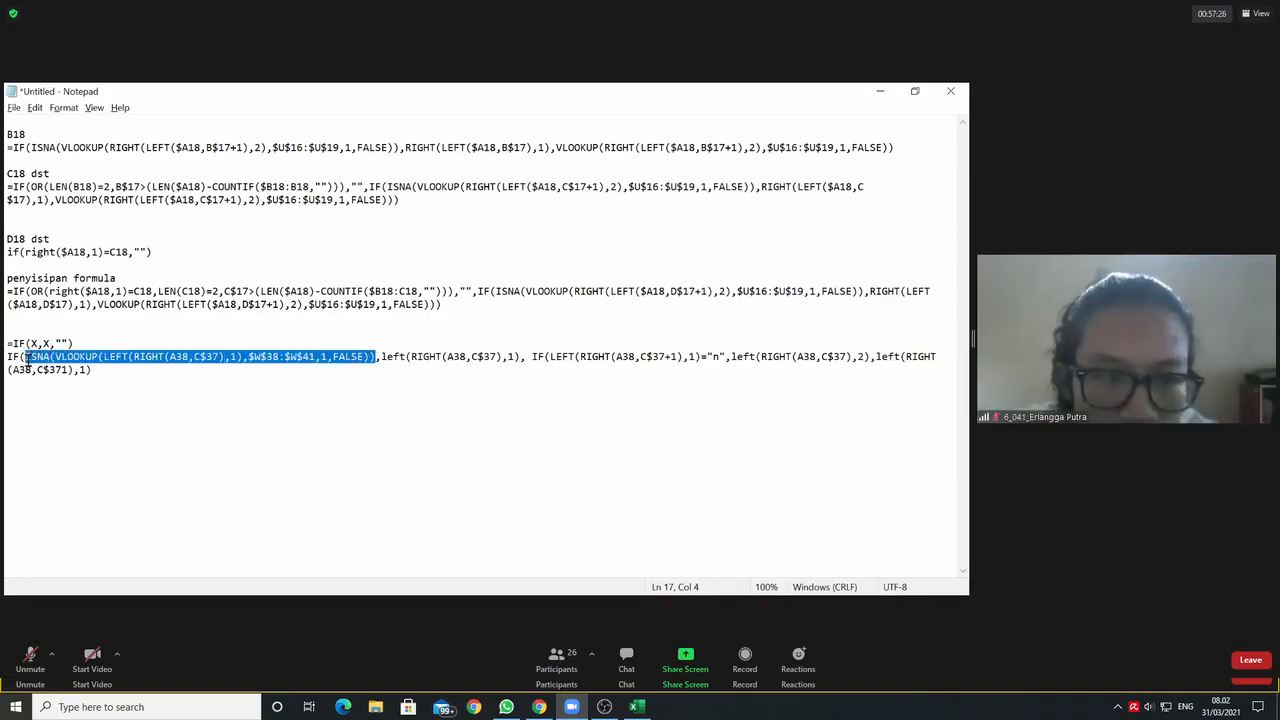
pyautogui.click(311, 382)
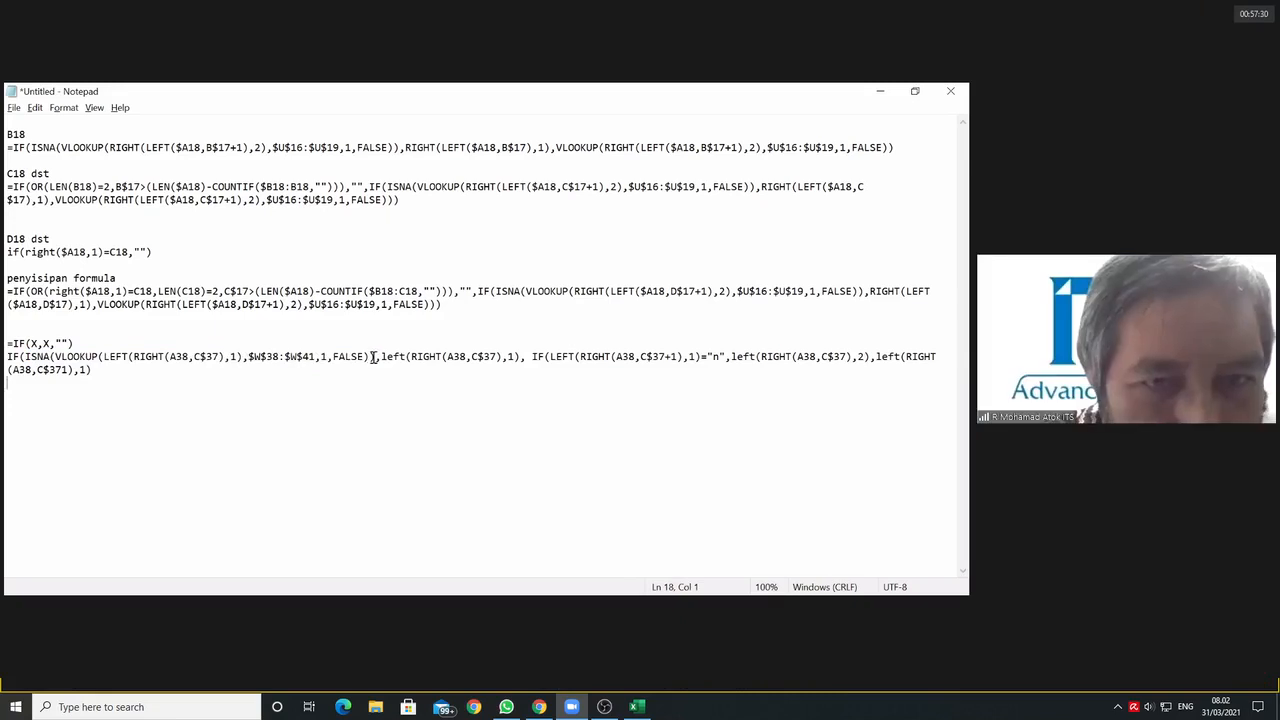
pyautogui.moveTo(376, 357); pyautogui.dragTo(273, 357)
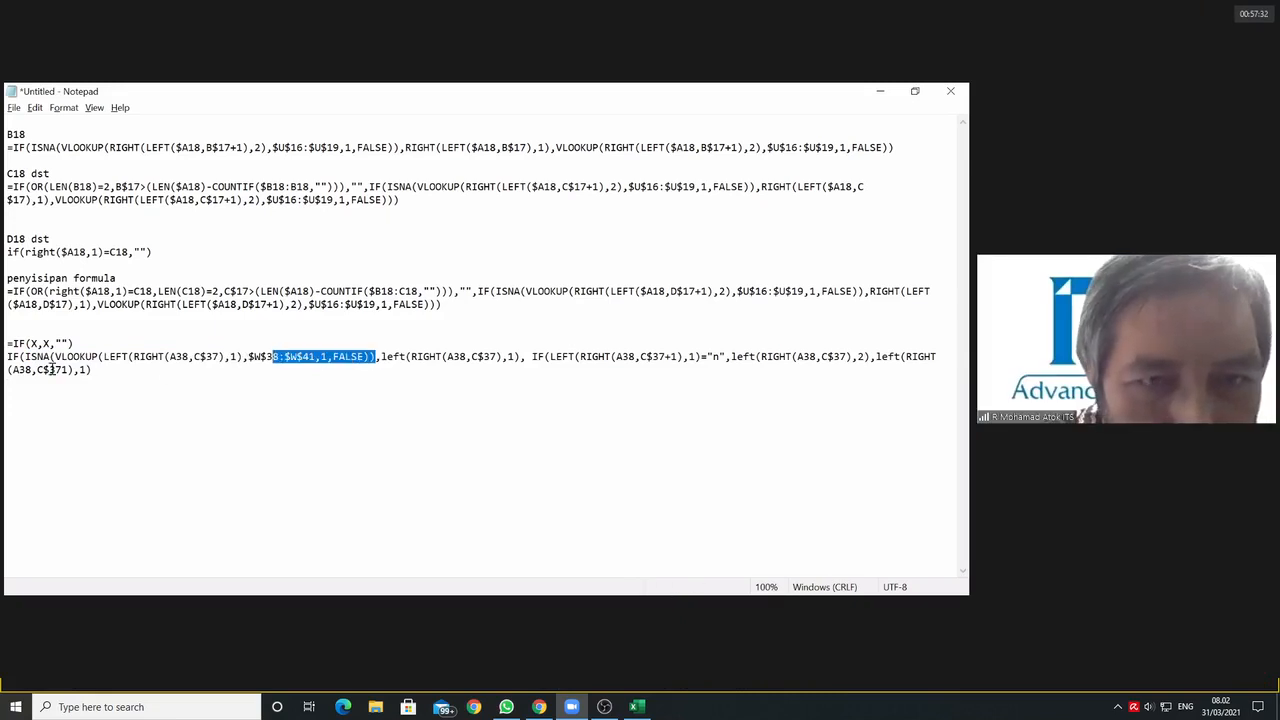
pyautogui.moveTo(50, 368); pyautogui.dragTo(26, 357)
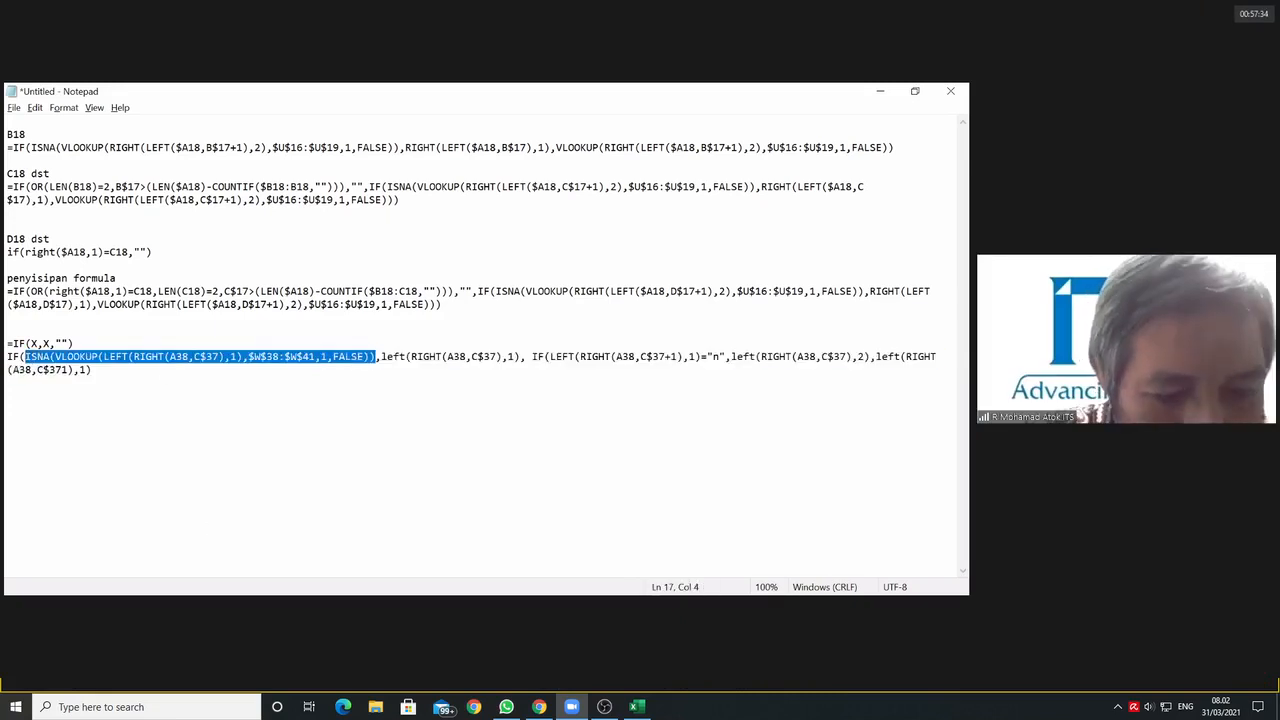
pyautogui.hotkey('ctrl', 'x')
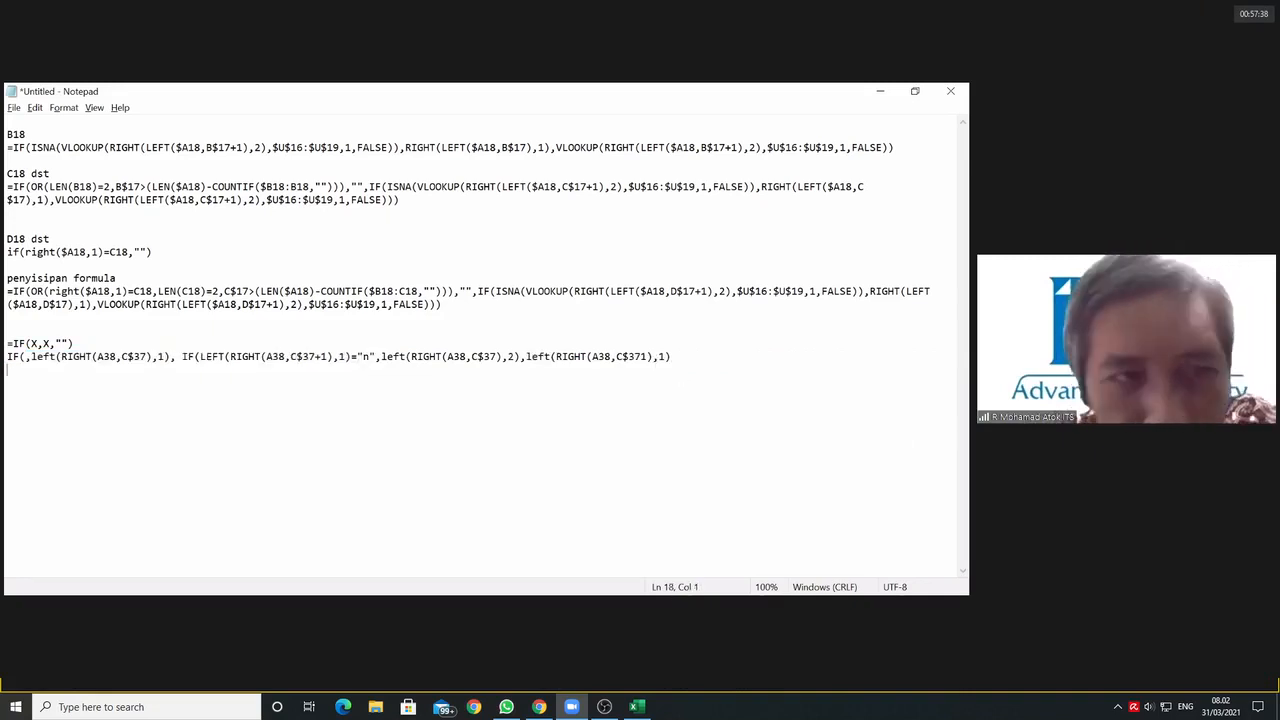
pyautogui.hotkey('ctrl', 'v')
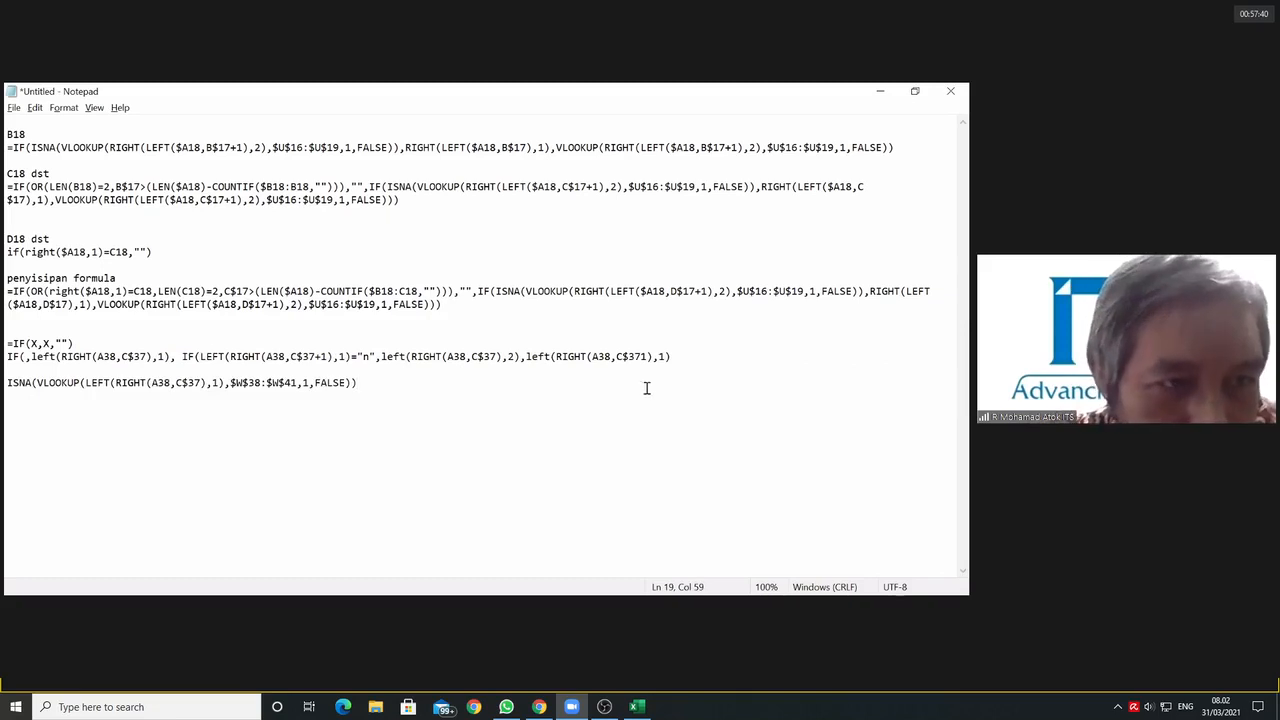
pyautogui.click(25, 357)
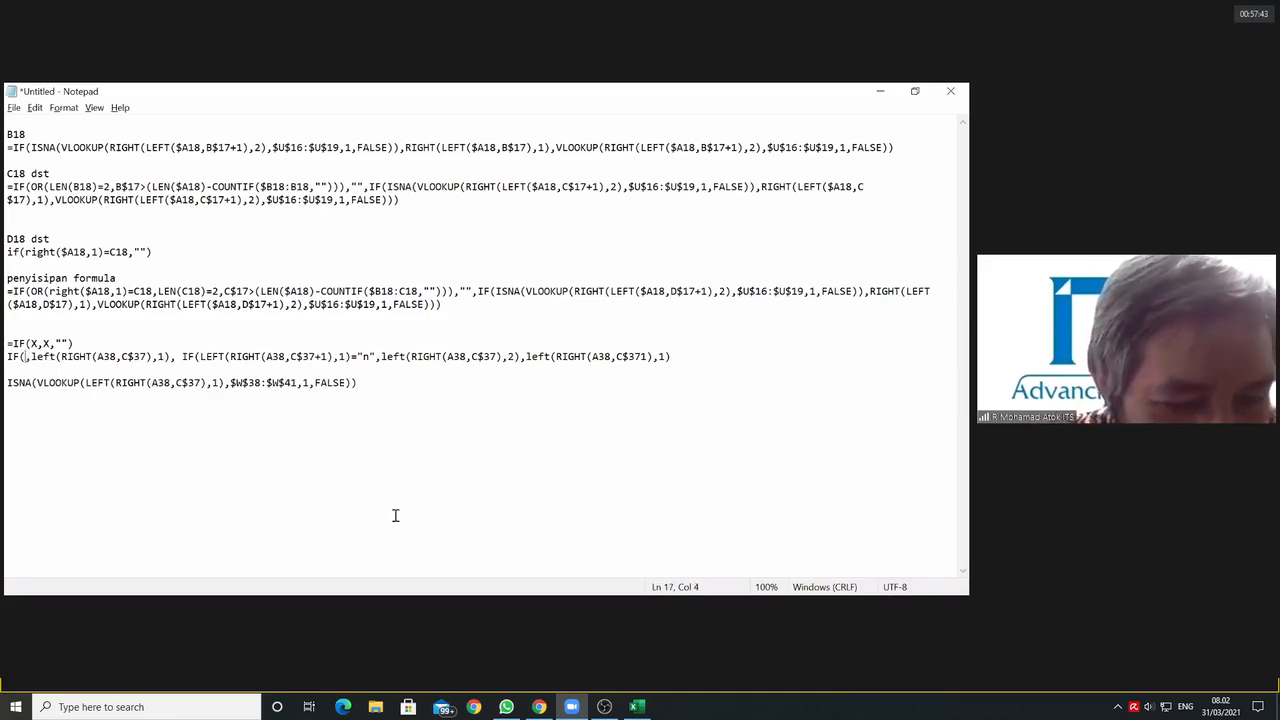
pyautogui.write('X')
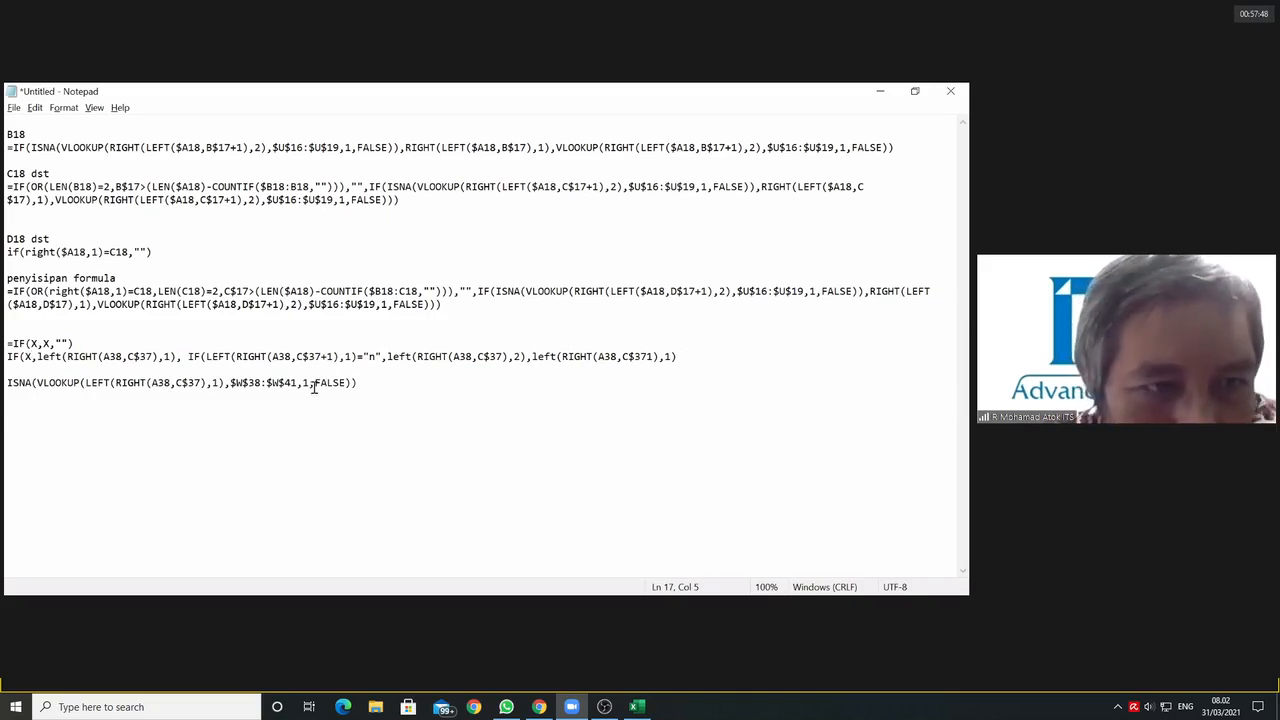
# Step: Move left(RIGHT(A38,C$37),1) out of the nested IF to a new line under the ISNA line, putting X in its place
pyautogui.moveTo(37, 357); pyautogui.dragTo(178, 360)
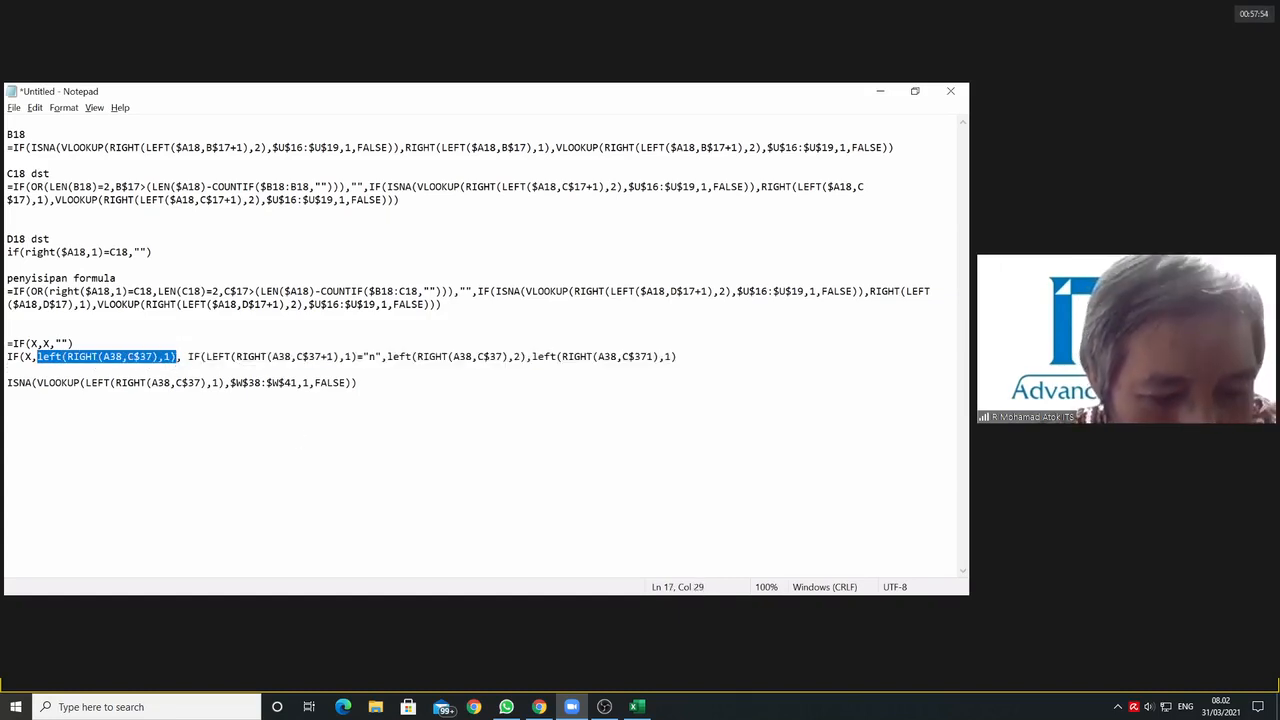
pyautogui.hotkey('ctrl', 'x')
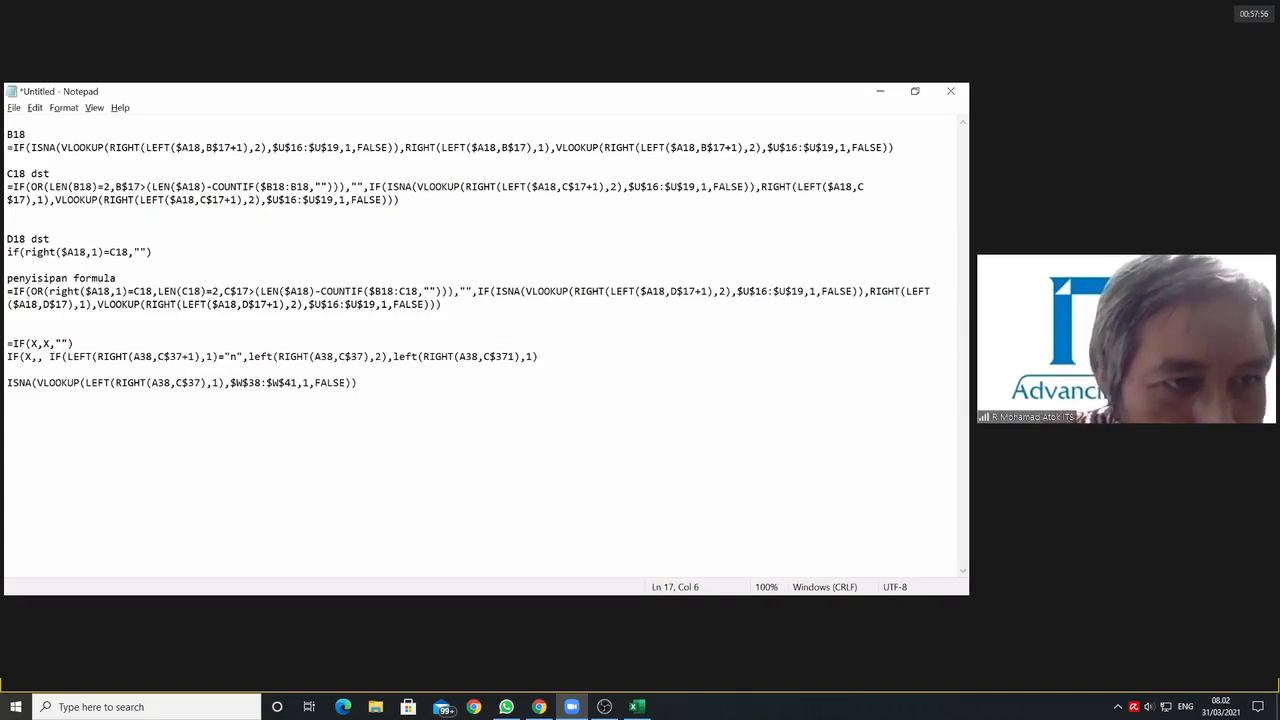
pyautogui.write('X')
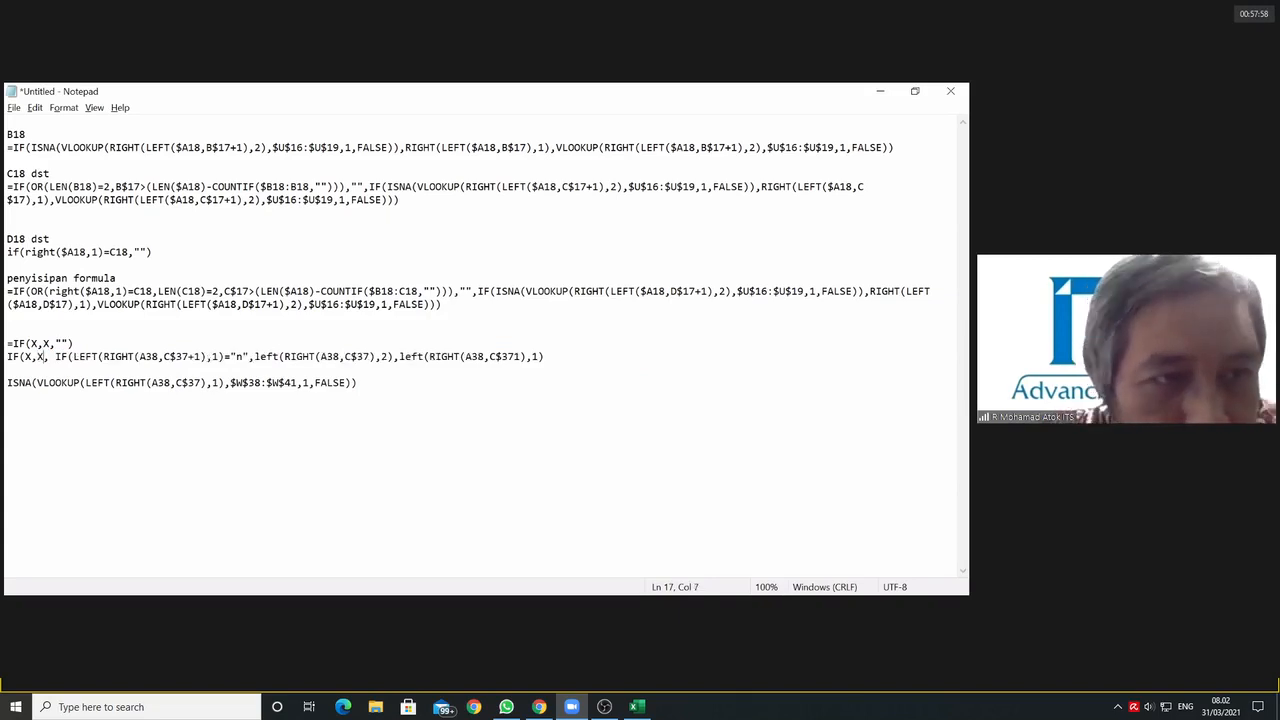
pyautogui.click(374, 389)
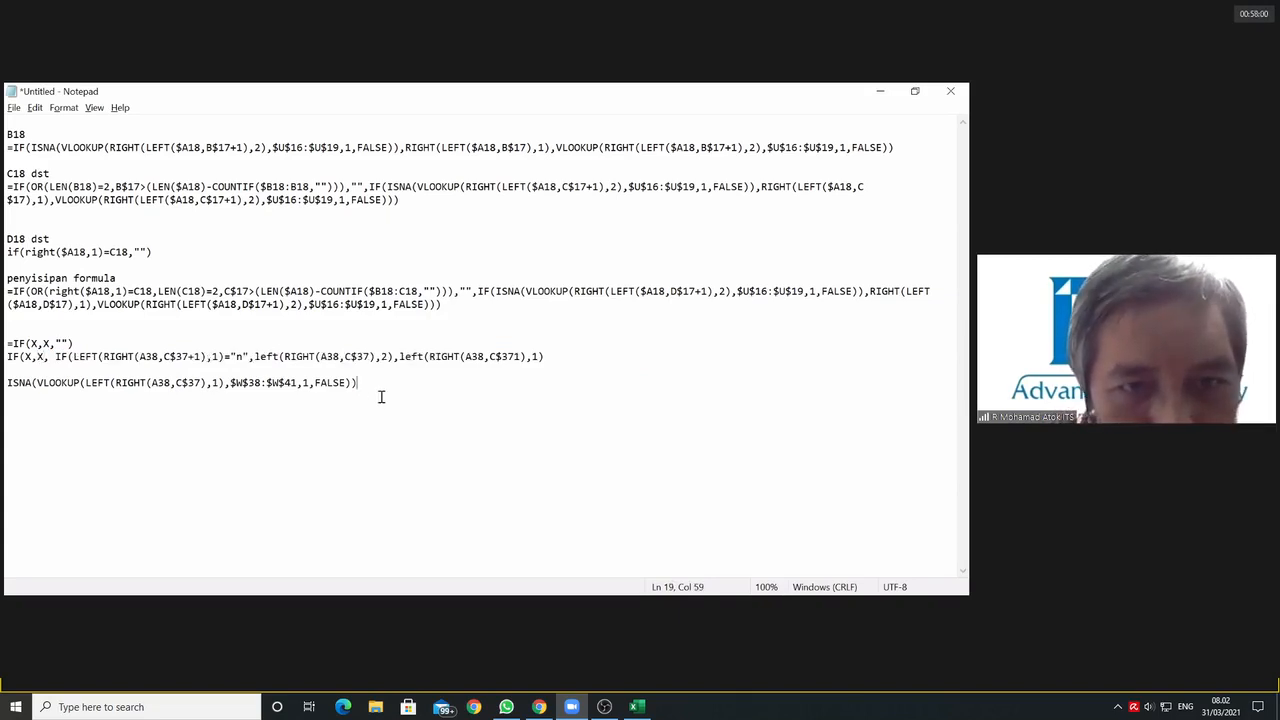
pyautogui.press('Return')
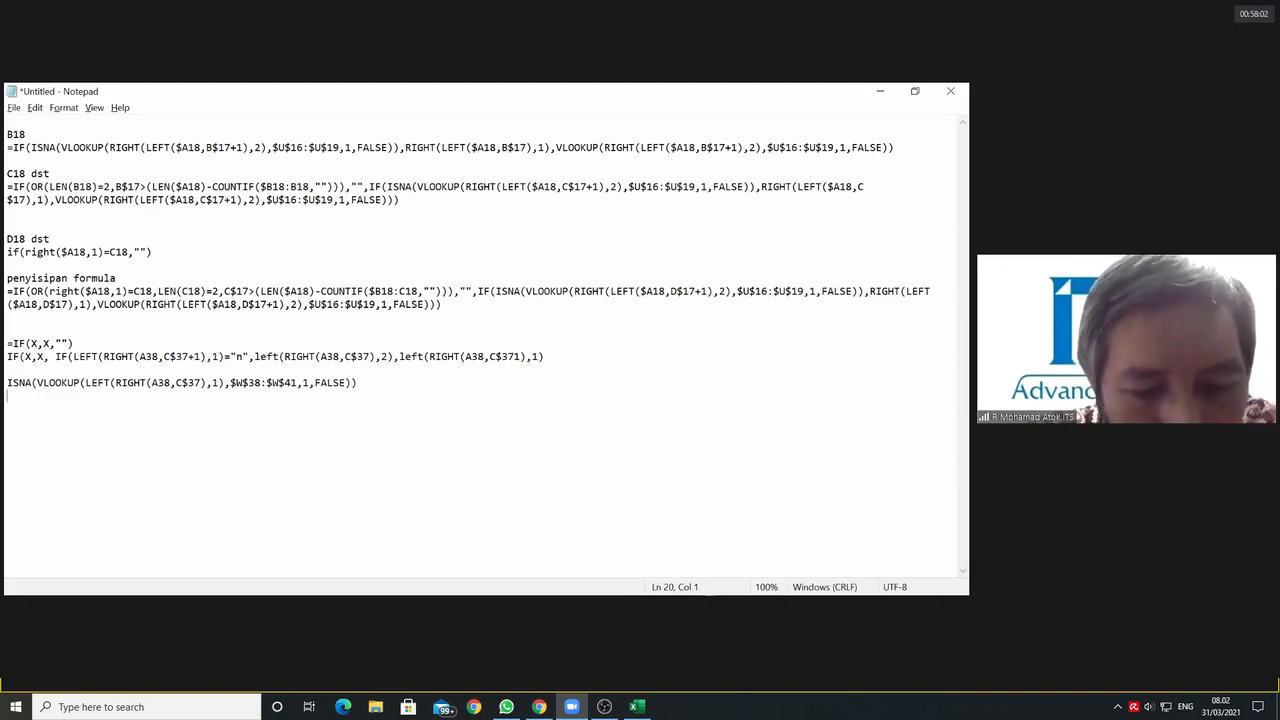
pyautogui.hotkey('ctrl', 'v')
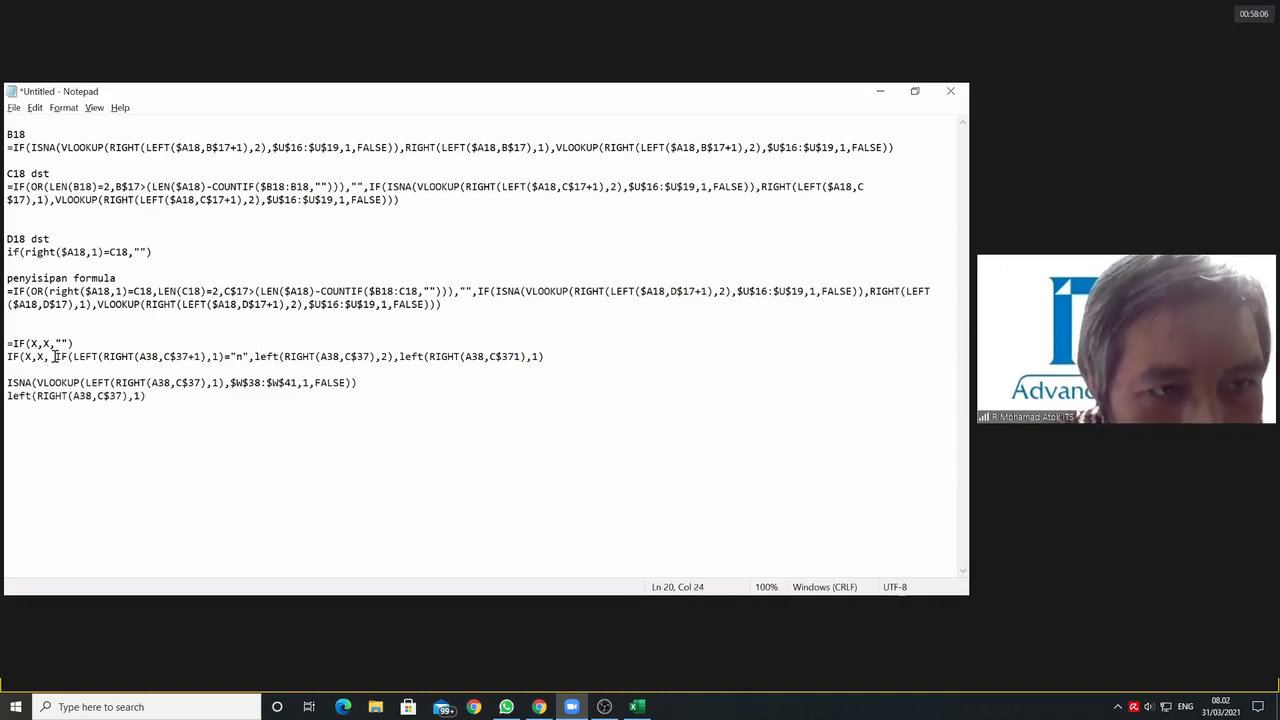
# Step: Cut the inner IF without the final closing bracket, put X in its place to leave IF(X,X, X), and paste it twice below the separated parts
pyautogui.moveTo(58, 357); pyautogui.dragTo(540, 358)
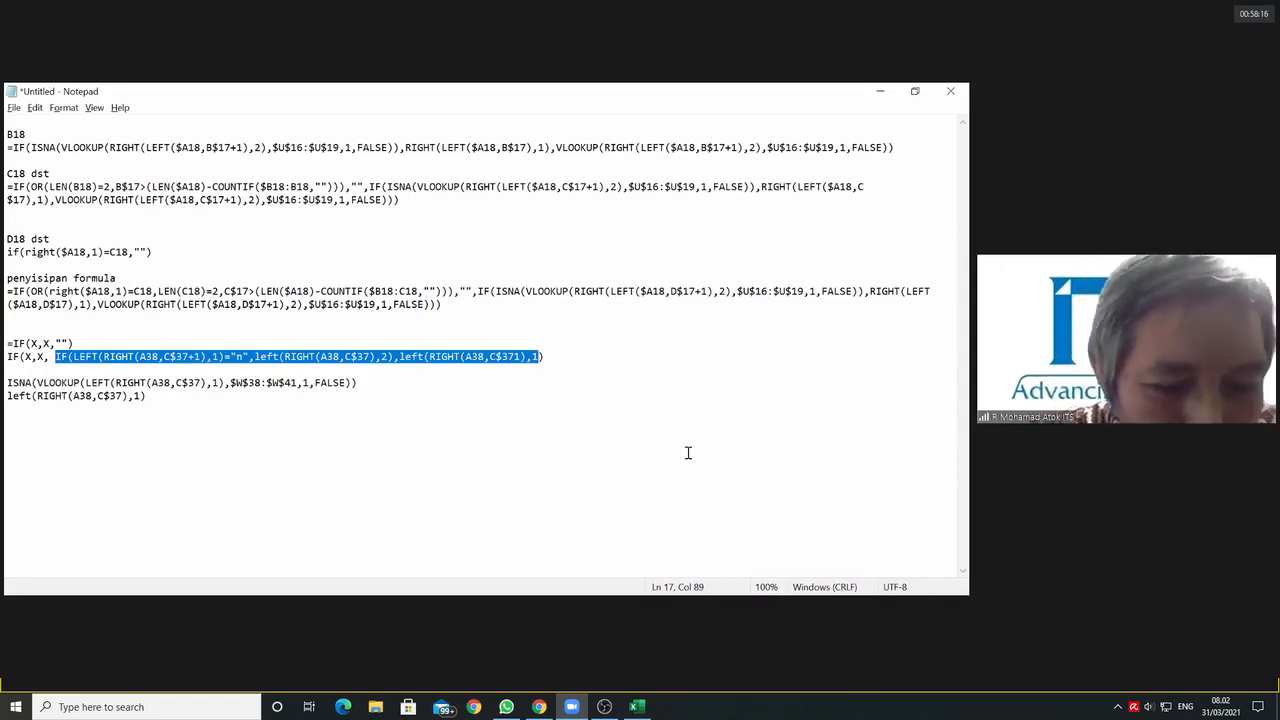
pyautogui.hotkey('ctrl', 'x')
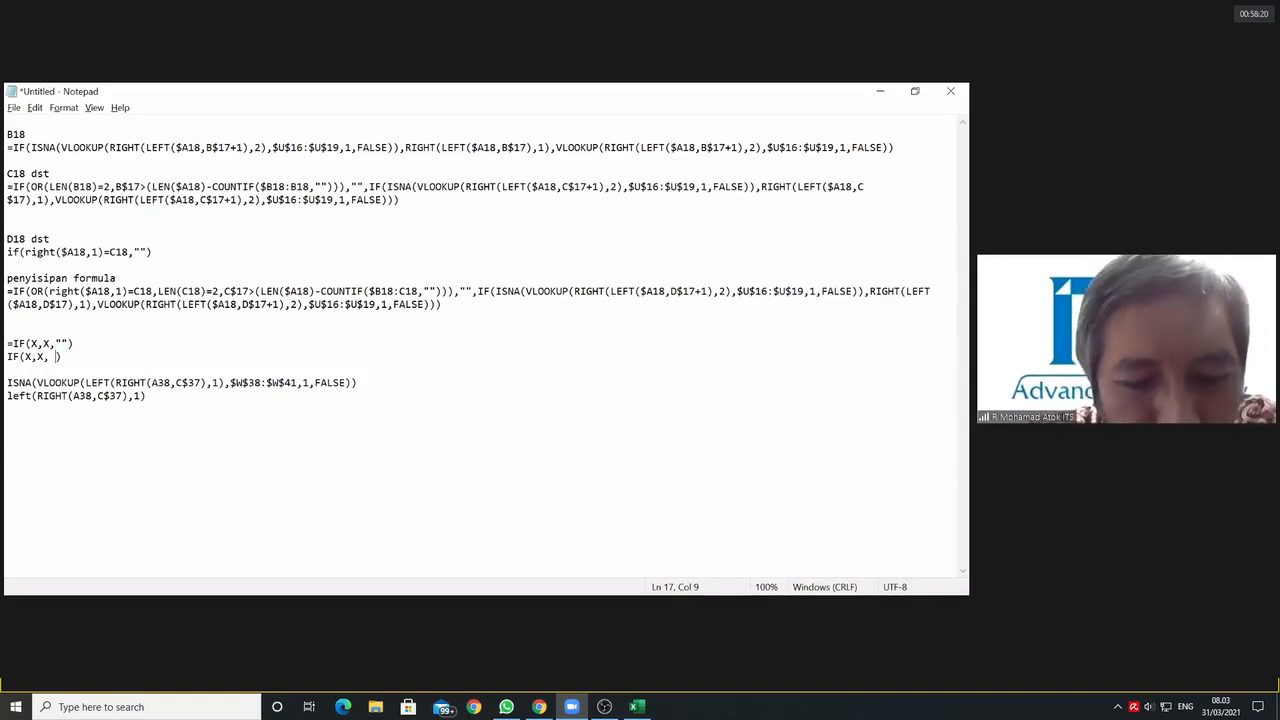
pyautogui.write('X')
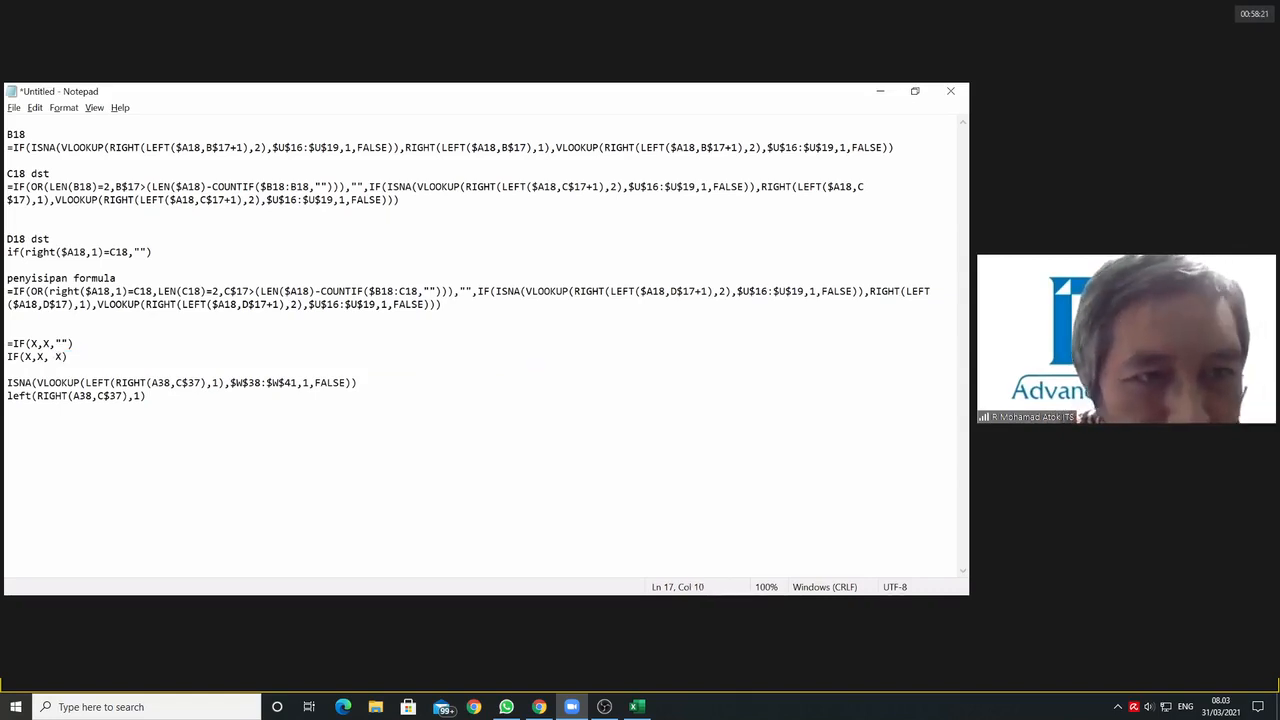
pyautogui.click(212, 403)
pyautogui.hotkey('ctrl', 'v')
pyautogui.hotkey('ctrl', 'v')
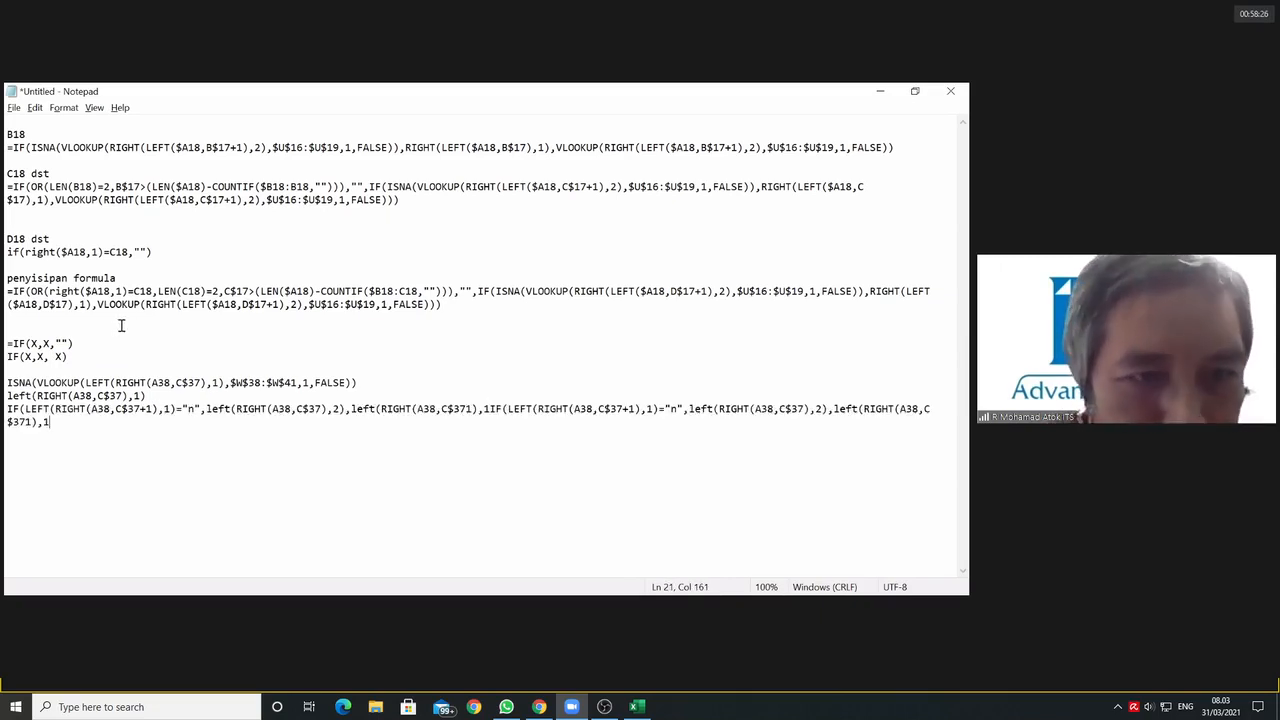
# Step: Set the ISNA line apart and reduce it to ISNA(x) by replacing RIGHT(A38,C$37), the LEFT function, the range $W$38:$W$41 and the VLOOKUP with x
pyautogui.click(386, 381)
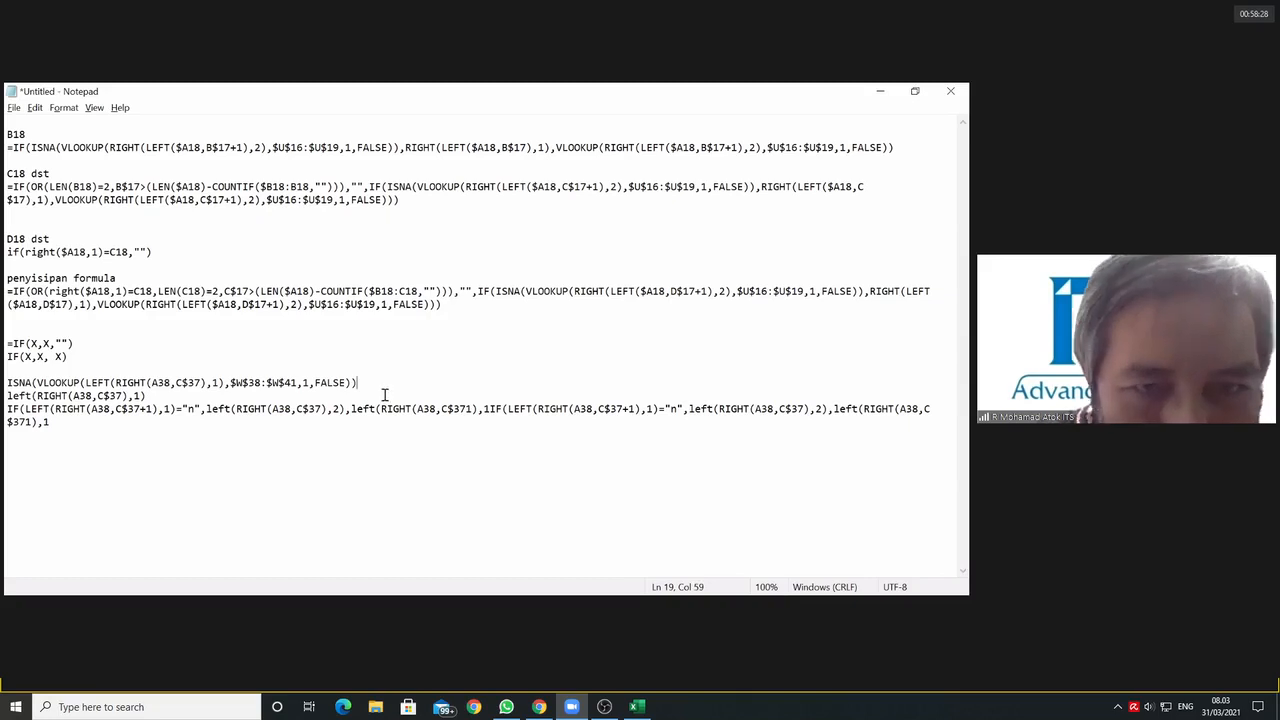
pyautogui.press('Return')
pyautogui.press('Return')
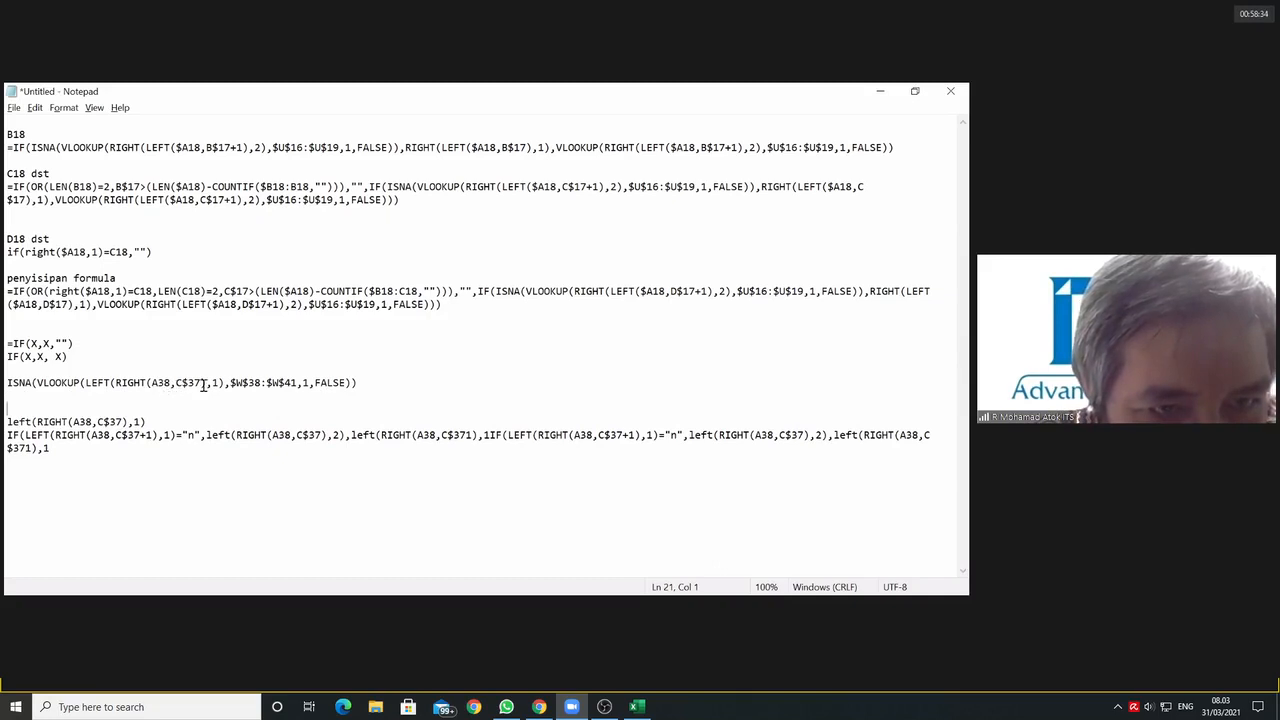
pyautogui.moveTo(205, 383); pyautogui.dragTo(116, 384)
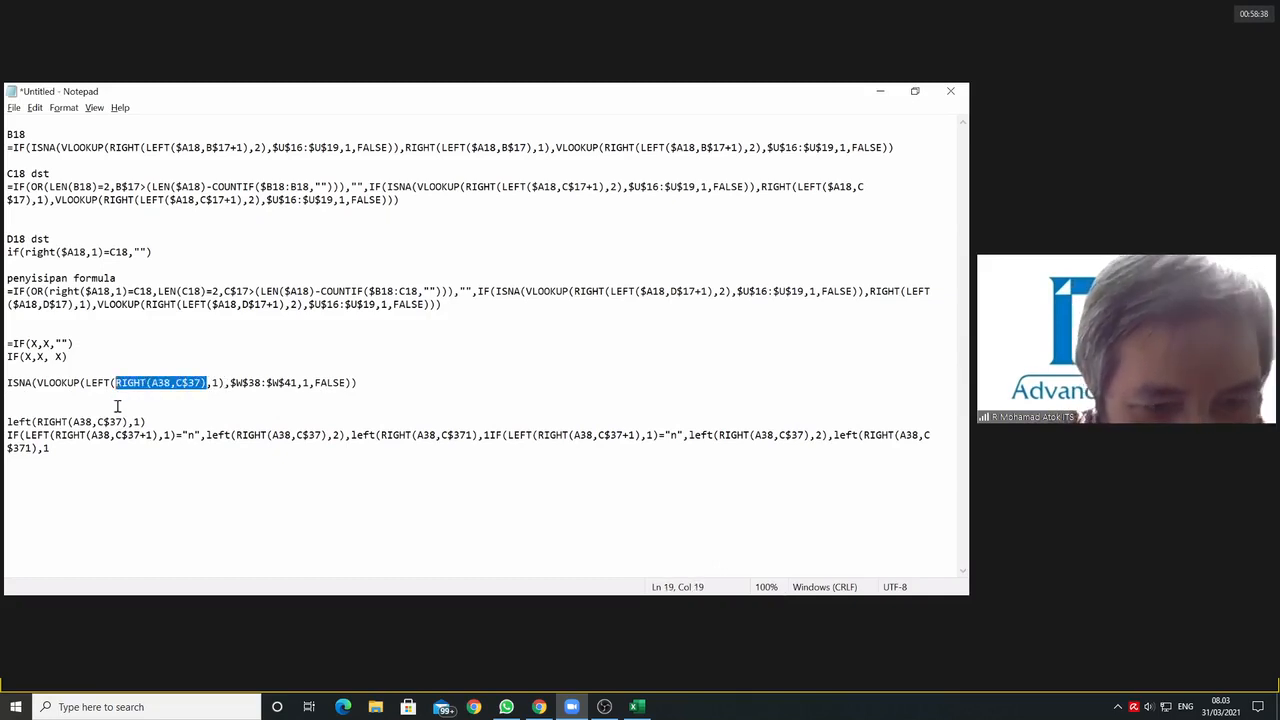
pyautogui.write('x')
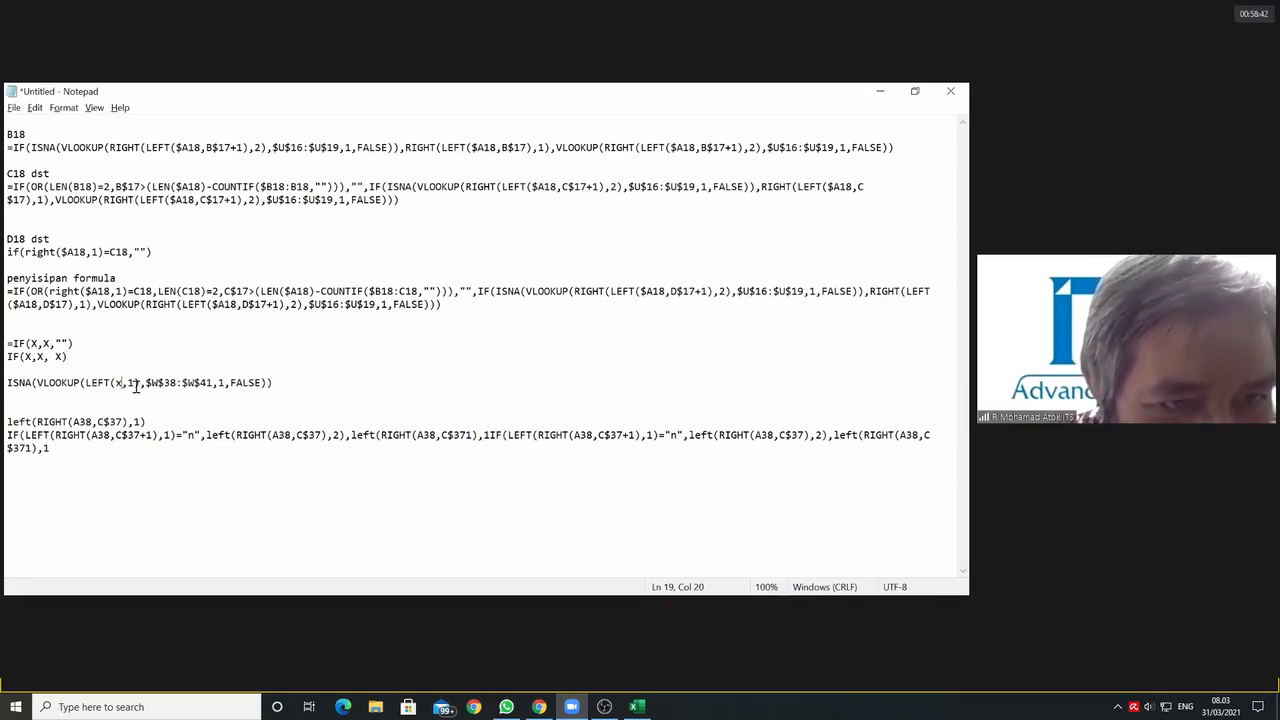
pyautogui.moveTo(138, 384); pyautogui.dragTo(86, 384)
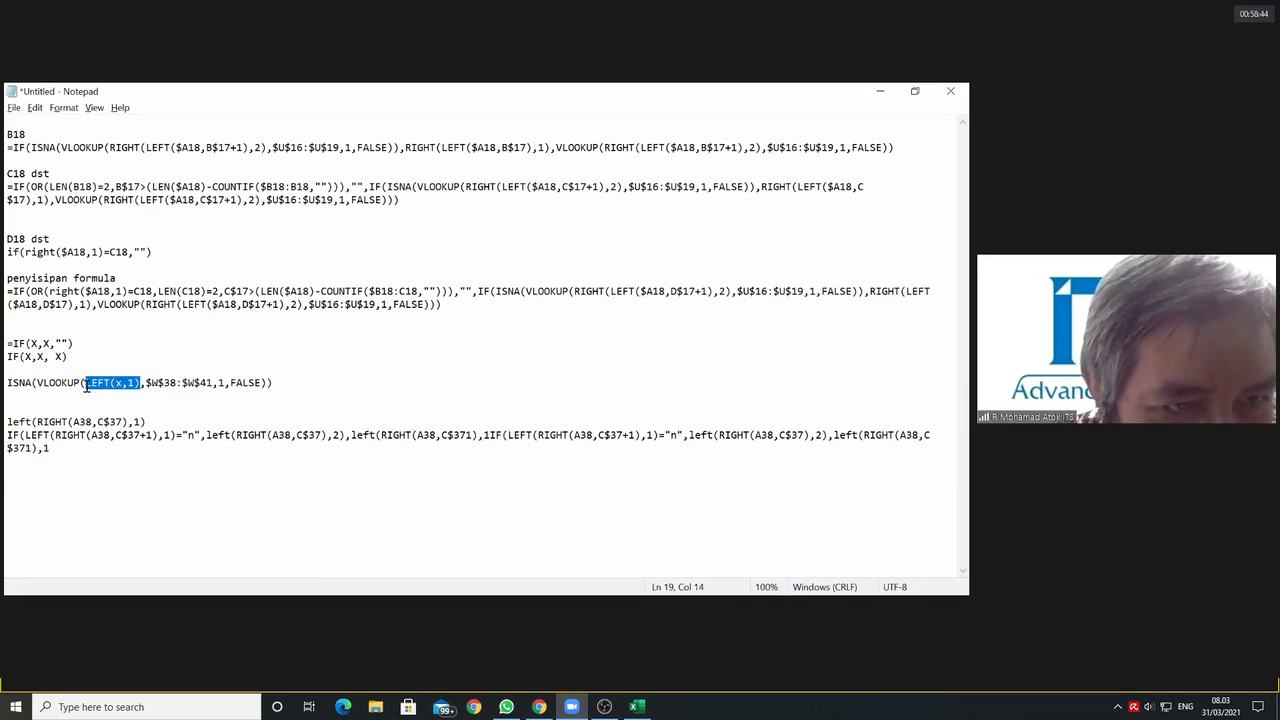
pyautogui.write('x')
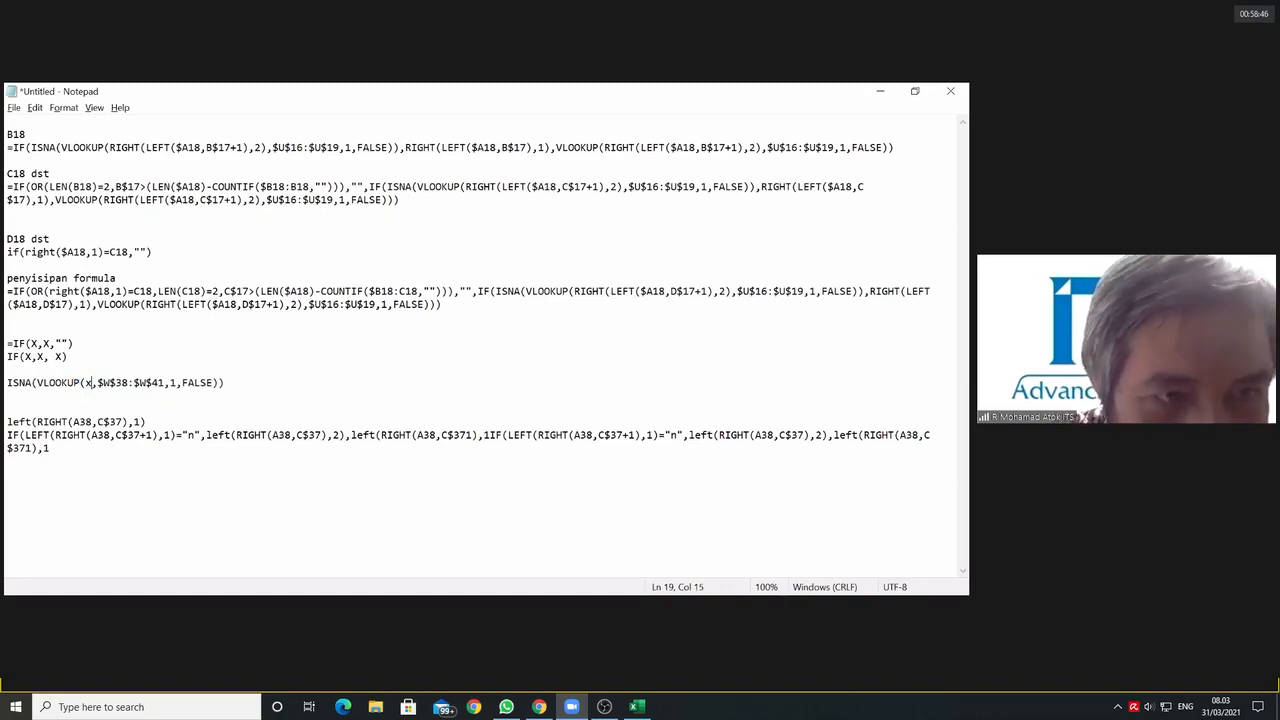
pyautogui.moveTo(98, 383); pyautogui.dragTo(170, 384)
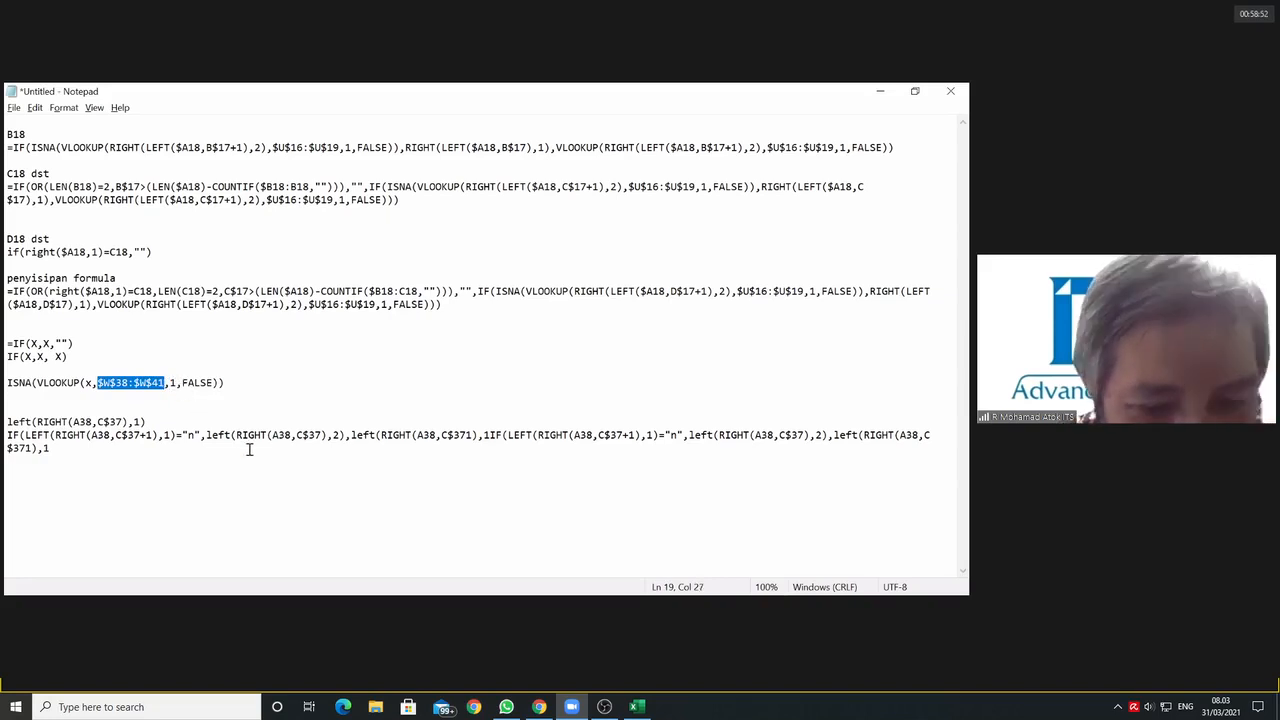
pyautogui.write('x')
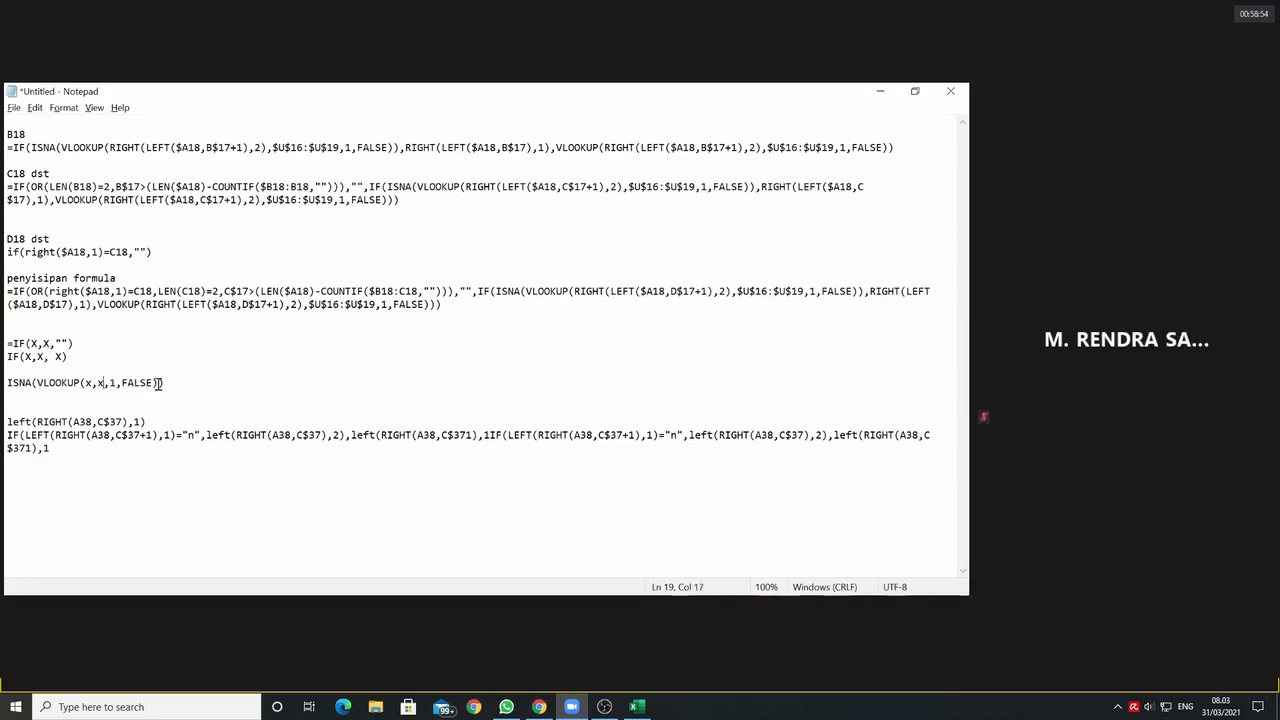
pyautogui.moveTo(158, 383); pyautogui.dragTo(32, 383)
pyautogui.write('x')
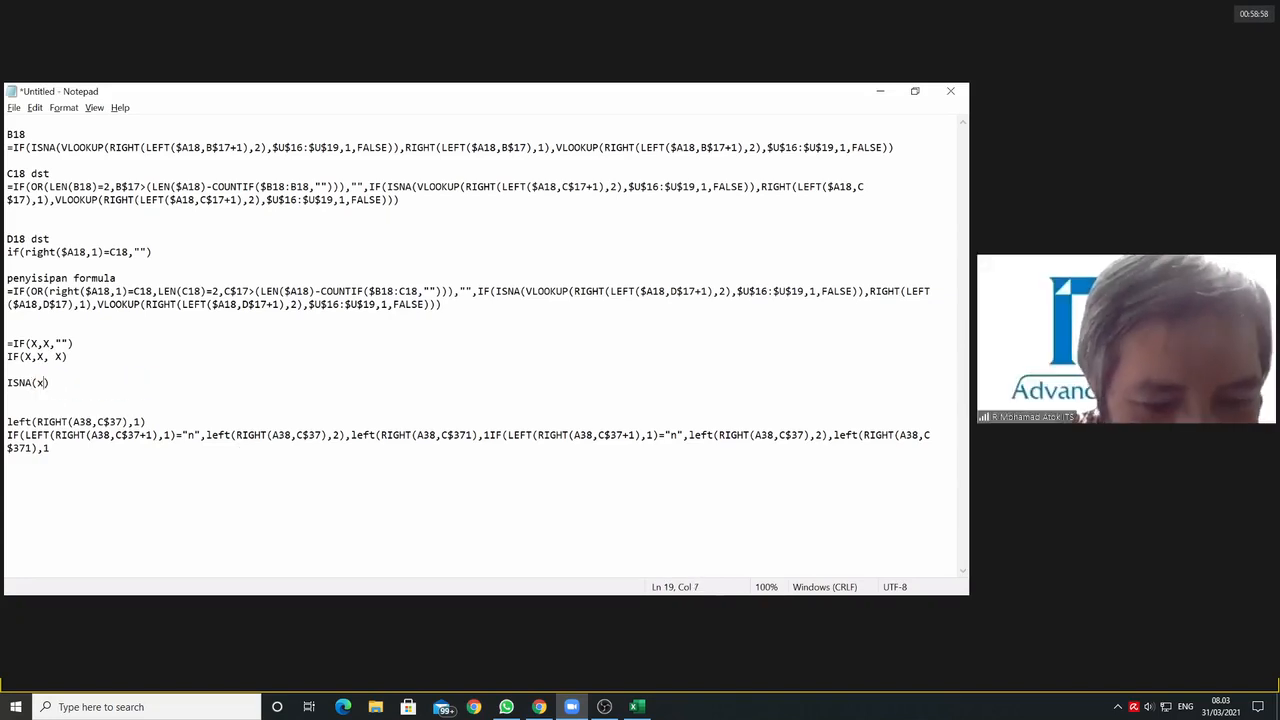
# Step: Delete the checked ISNA(x) line with its blank lines and the left(RIGHT(A38,C$37),1) line
pyautogui.moveTo(58, 383); pyautogui.dragTo(10, 382)
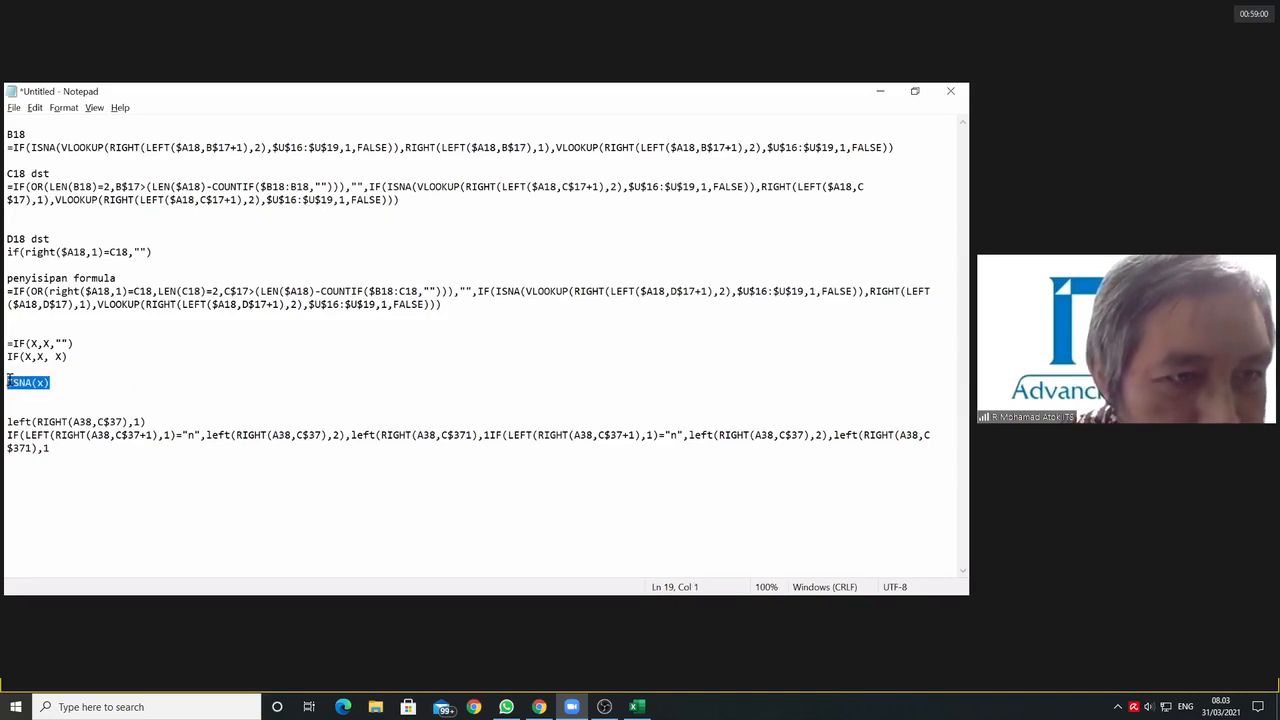
pyautogui.press('Delete')
pyautogui.press('Delete')
pyautogui.press('Delete')
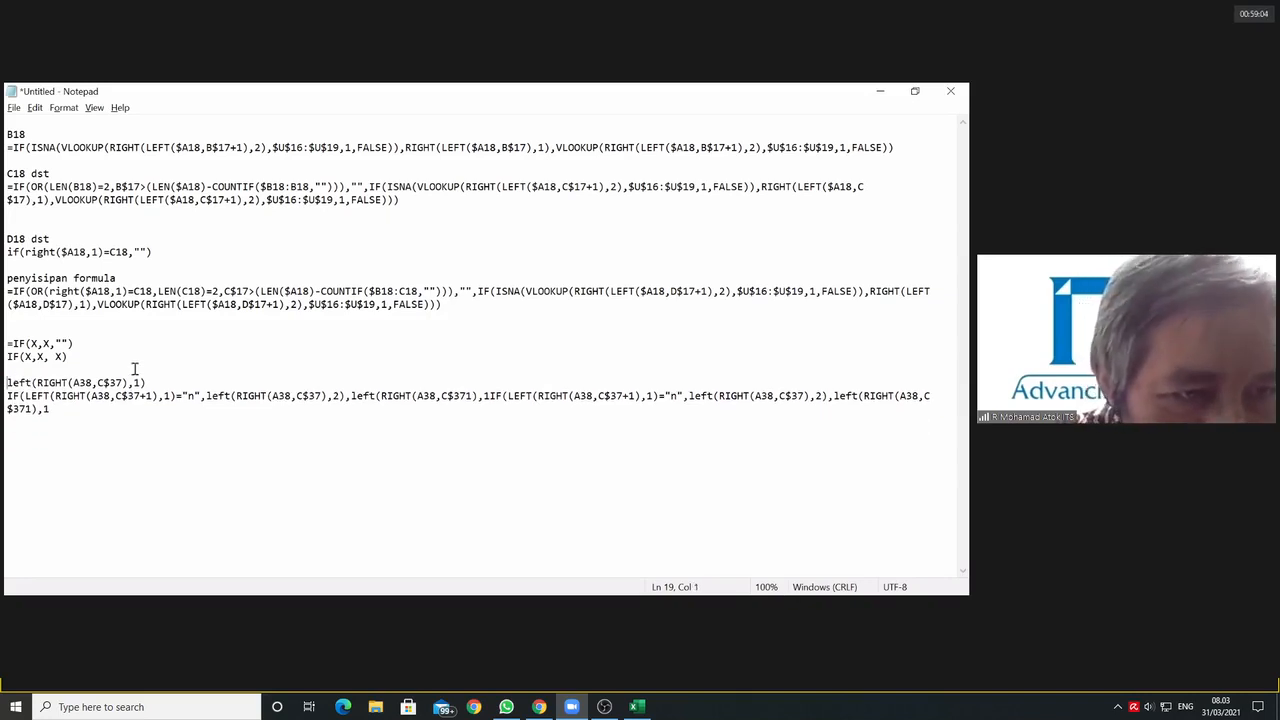
pyautogui.moveTo(127, 383); pyautogui.dragTo(37, 383)
pyautogui.moveTo(165, 383); pyautogui.dragTo(7, 383)
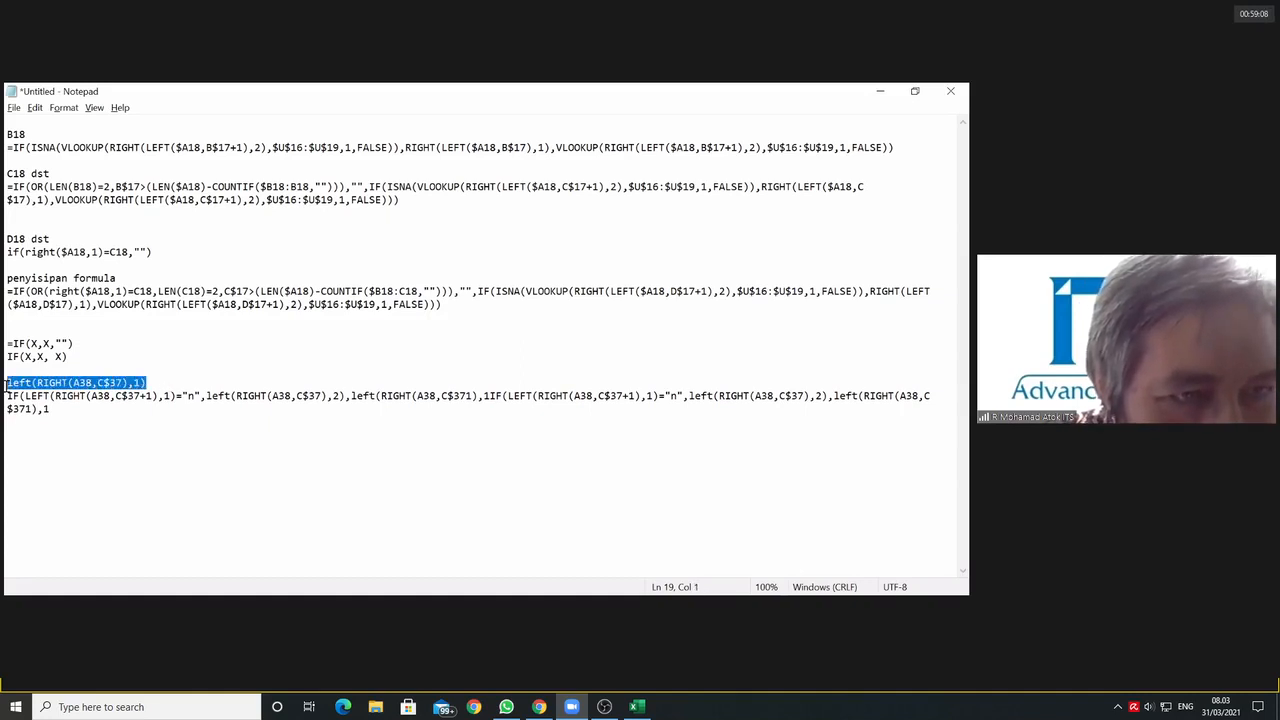
pyautogui.press('Delete')
pyautogui.press('Delete')
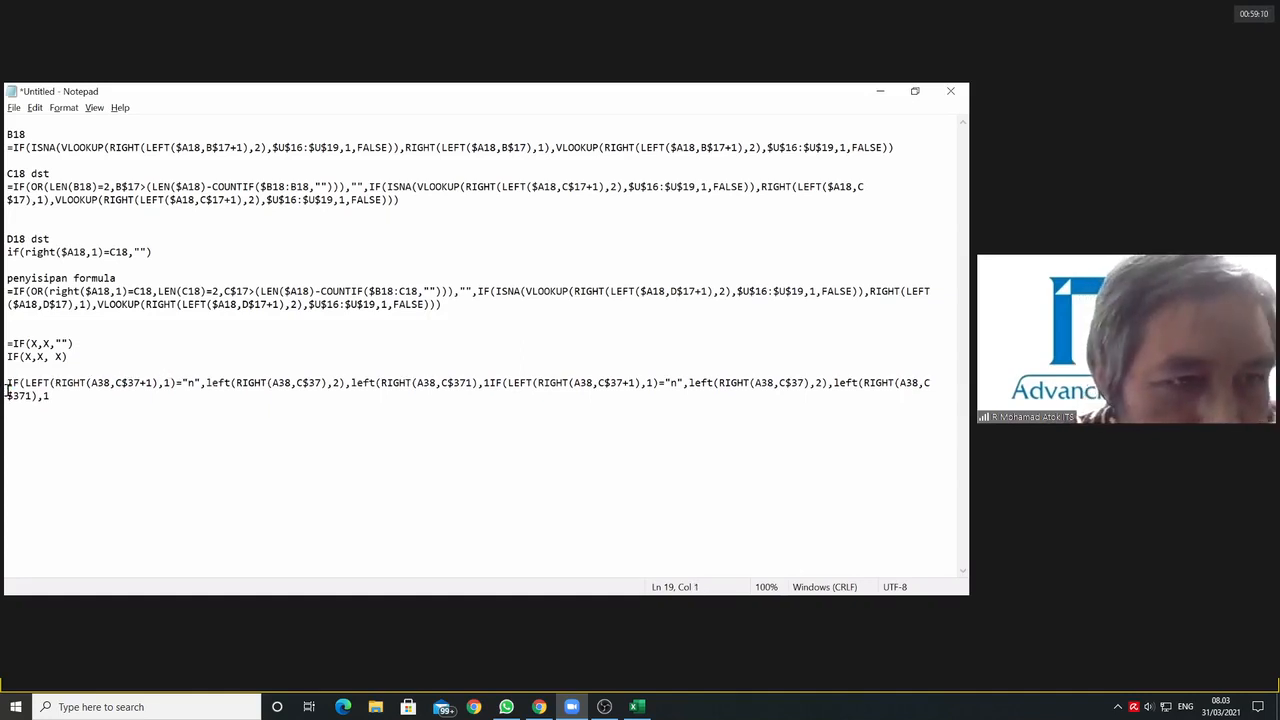
# Step: Move LEFT(RIGHT(A38,C$37+1),1)="n" out of the first pasted IF to a new line below, putting x in its place
pyautogui.click(121, 446)
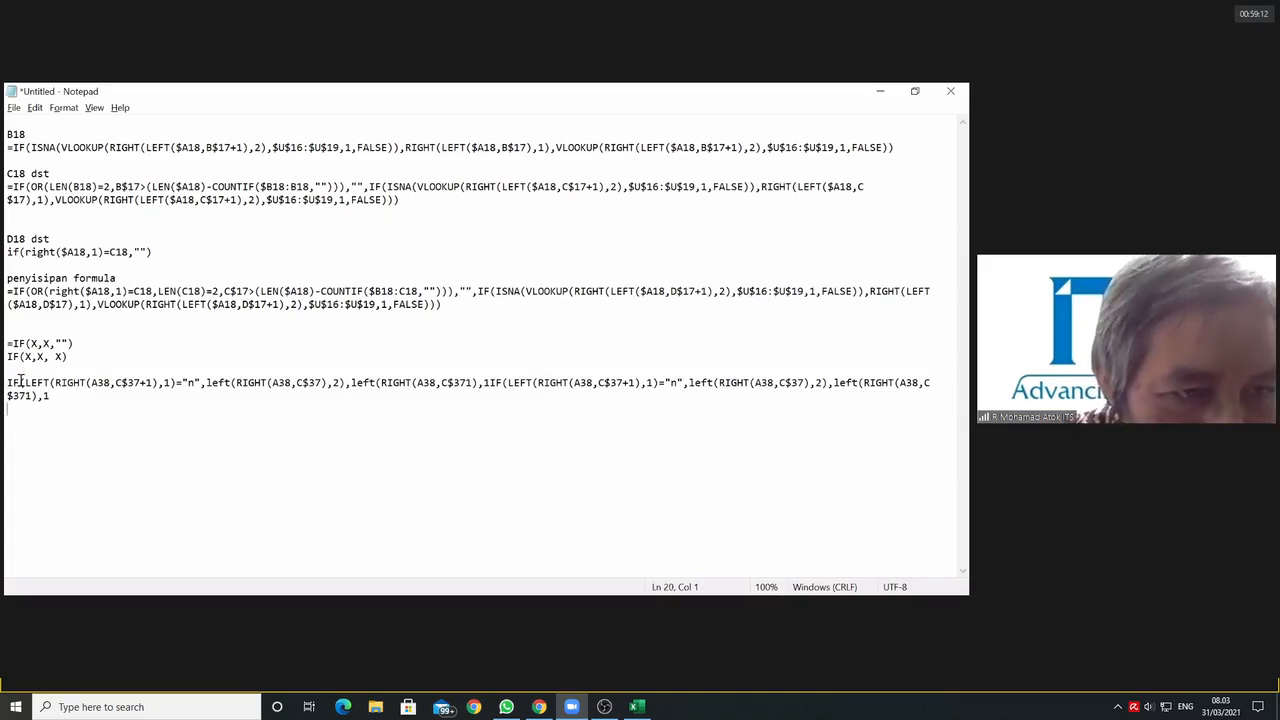
pyautogui.moveTo(22, 383); pyautogui.dragTo(200, 381)
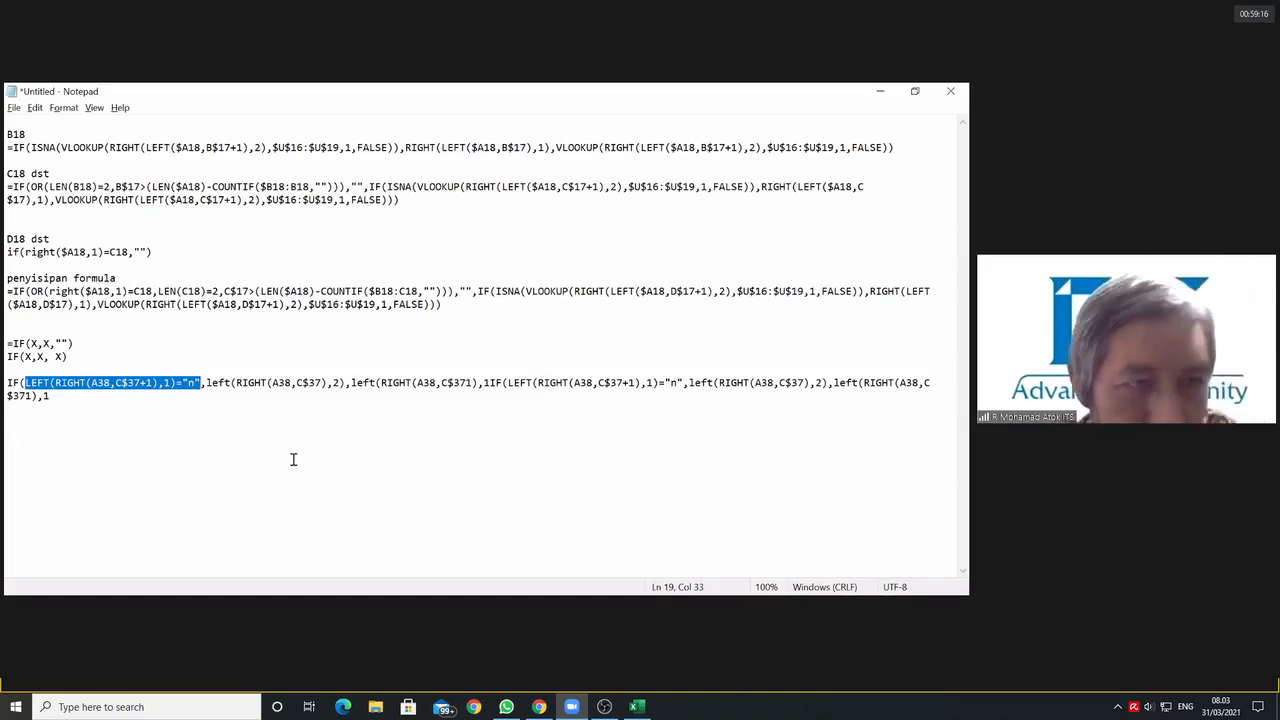
pyautogui.write('x')
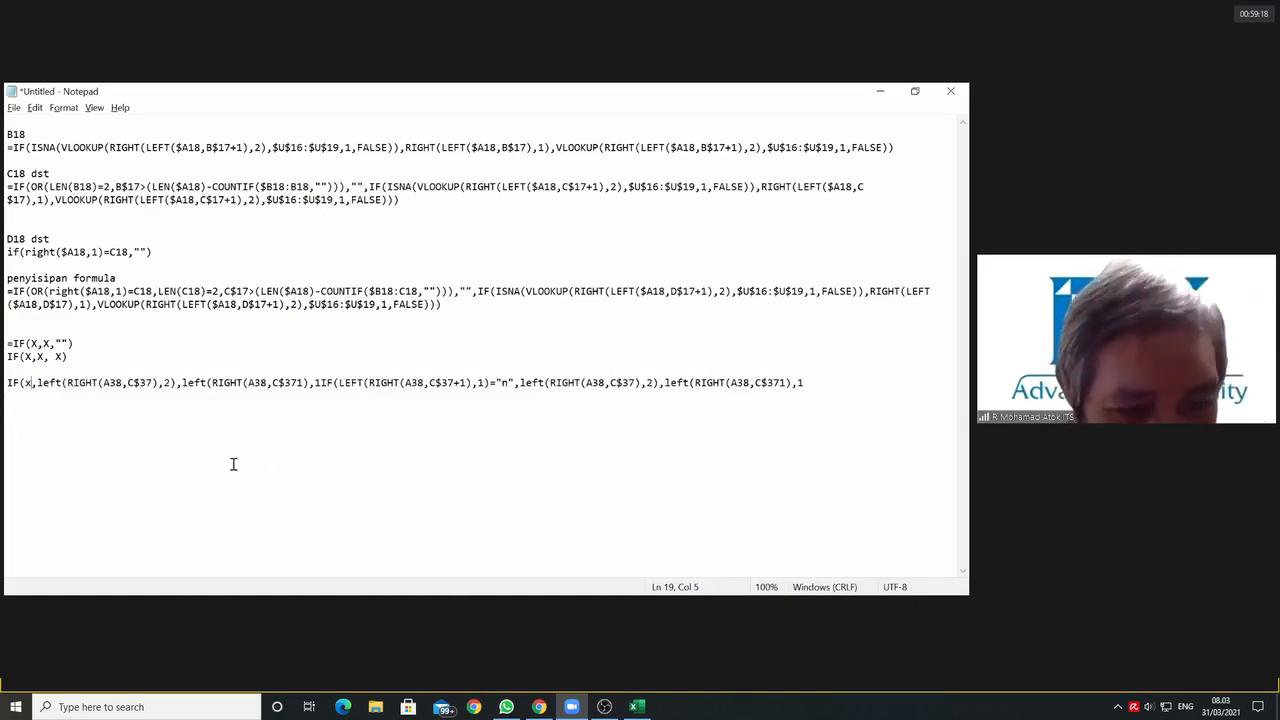
pyautogui.click(61, 418)
pyautogui.hotkey('ctrl', 'z')
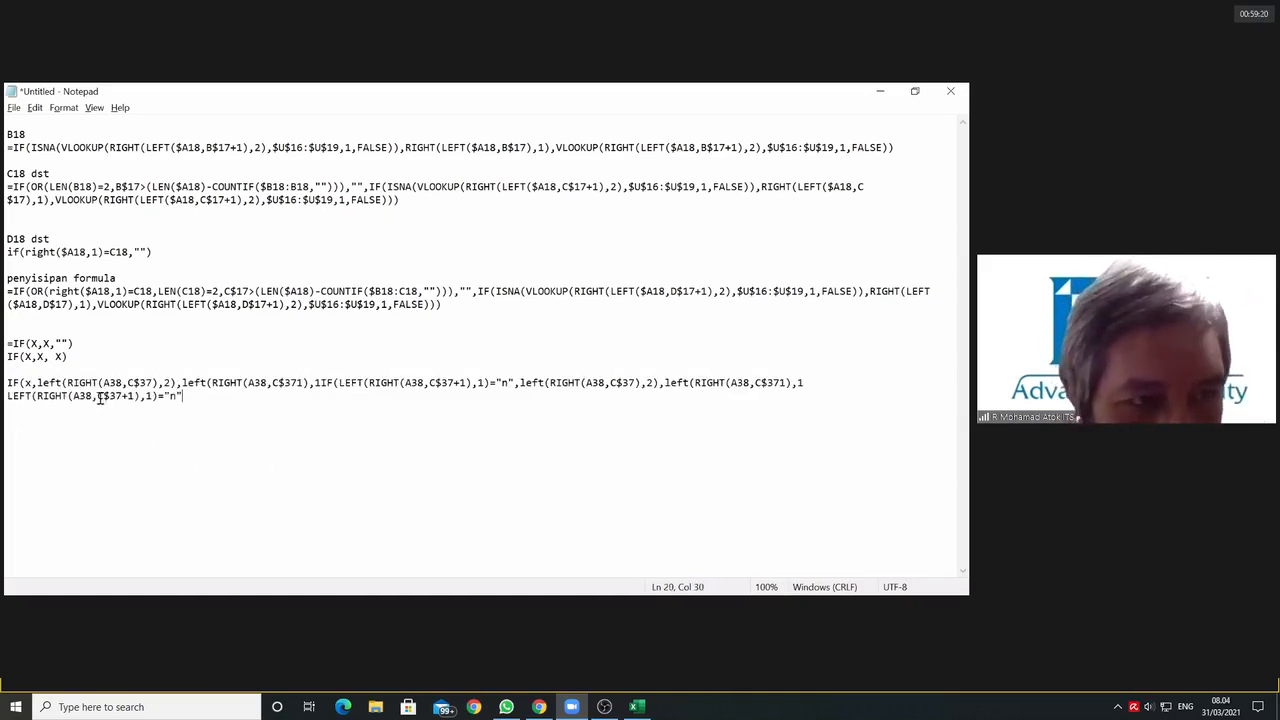
# Step: Remove the duplicate IF from the end of the line, leaving IF(x,left(RIGHT(A38,C$37),2),left(RIGHT(A38,C$371),1)
pyautogui.click(45, 382)
pyautogui.moveTo(45, 382); pyautogui.dragTo(653, 384)
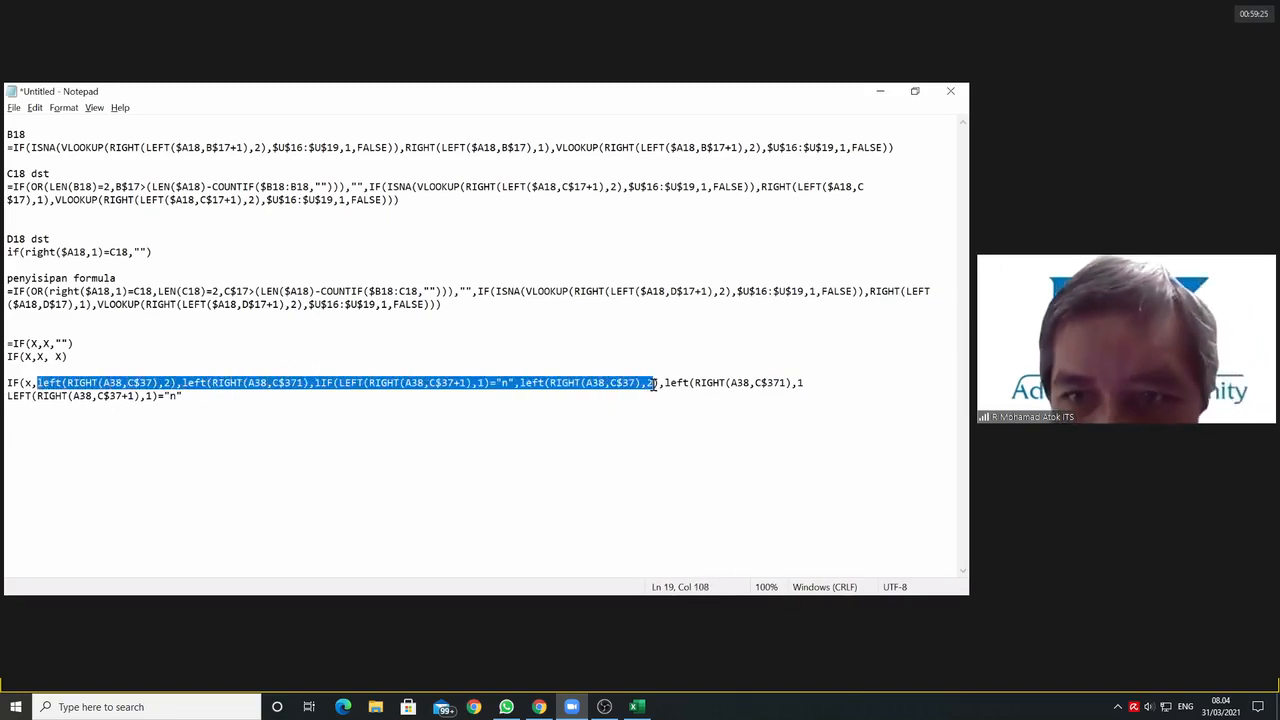
pyautogui.click(830, 382)
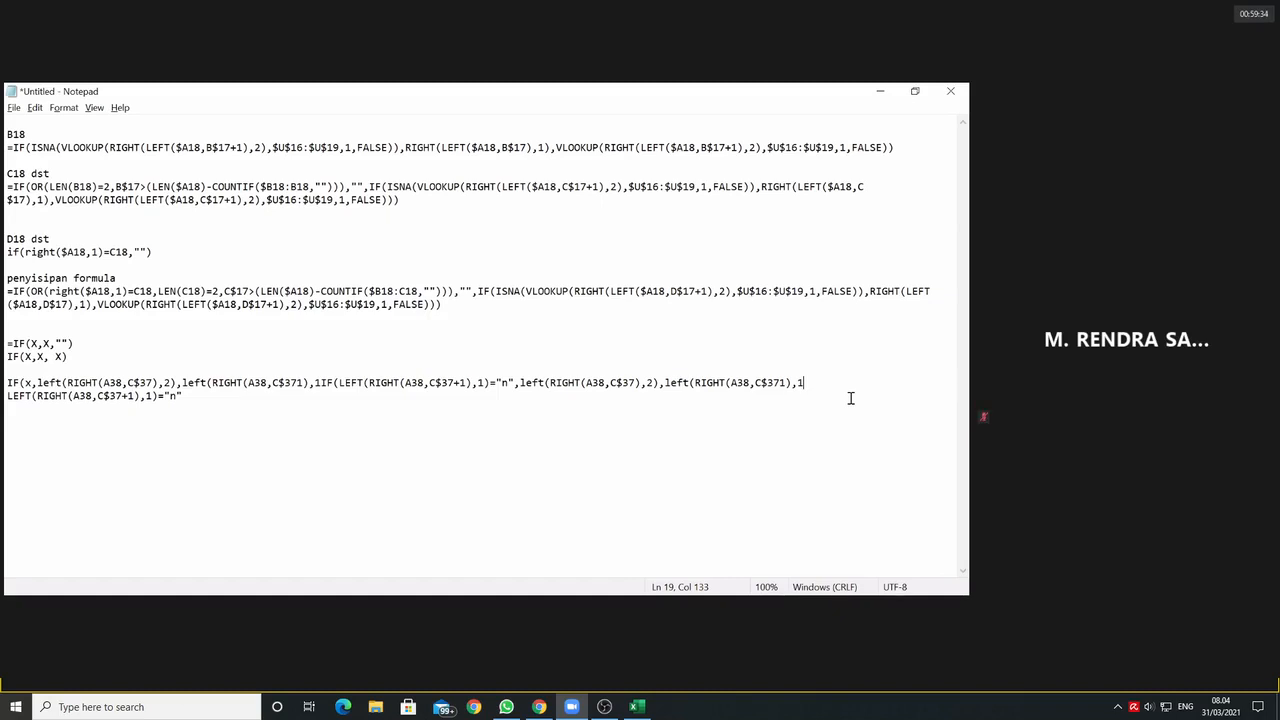
pyautogui.write(')')
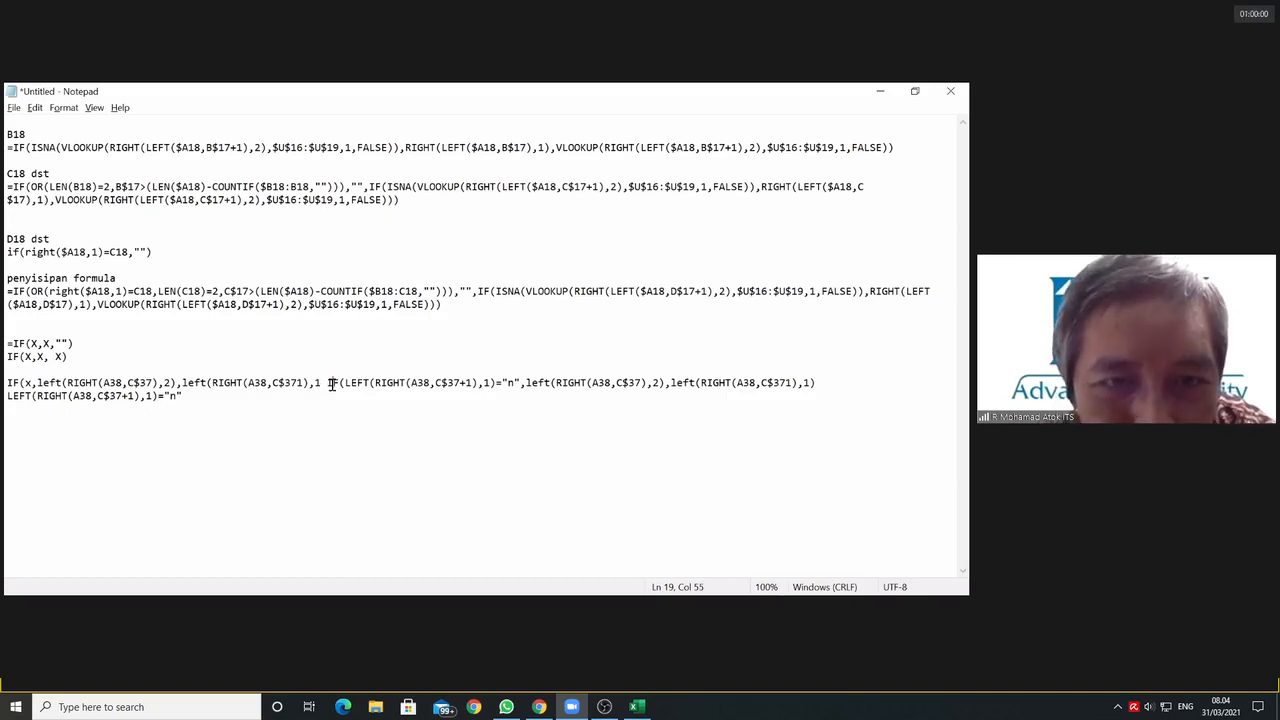
pyautogui.moveTo(329, 383); pyautogui.dragTo(824, 381)
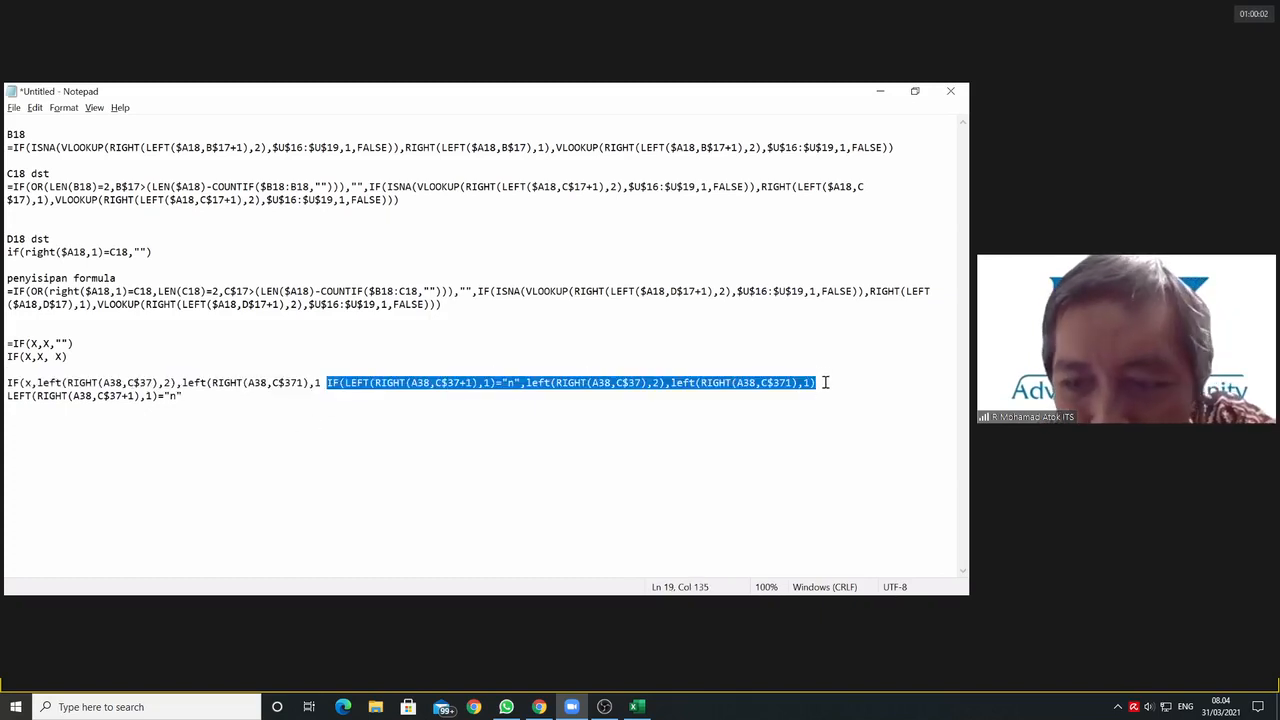
pyautogui.hotkey('ctrl', 'x')
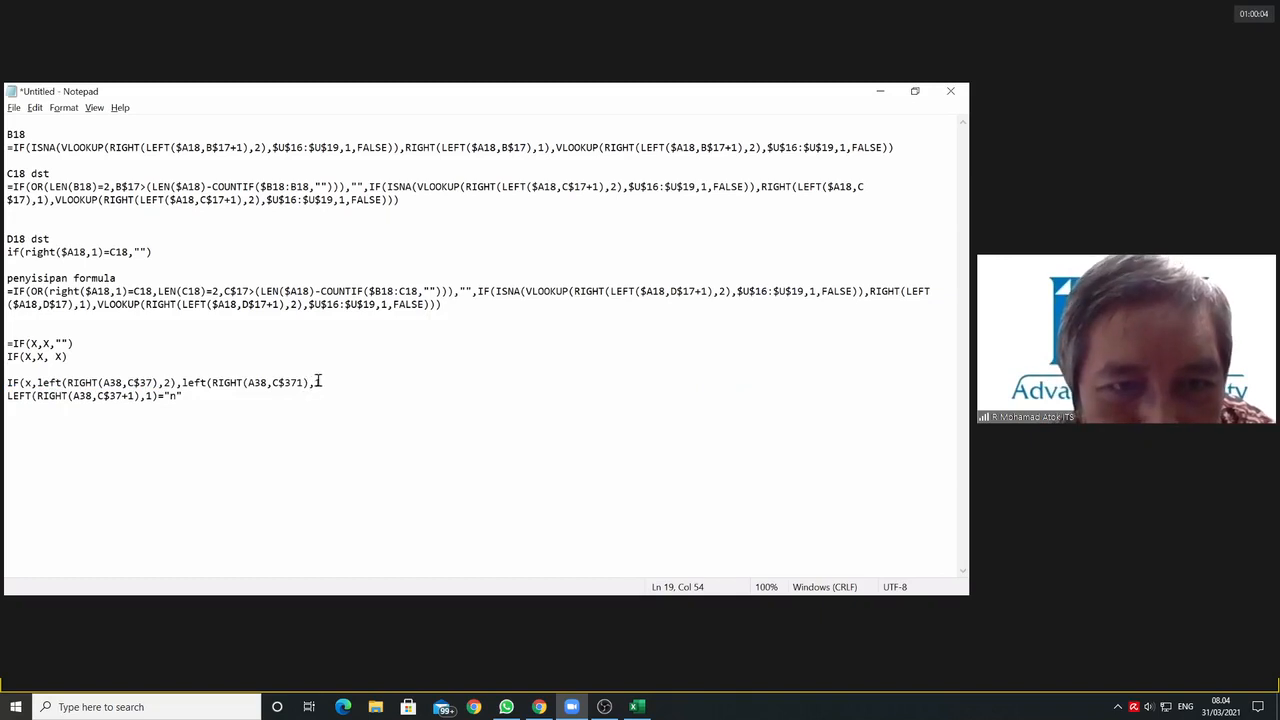
pyautogui.press('BackSpace')
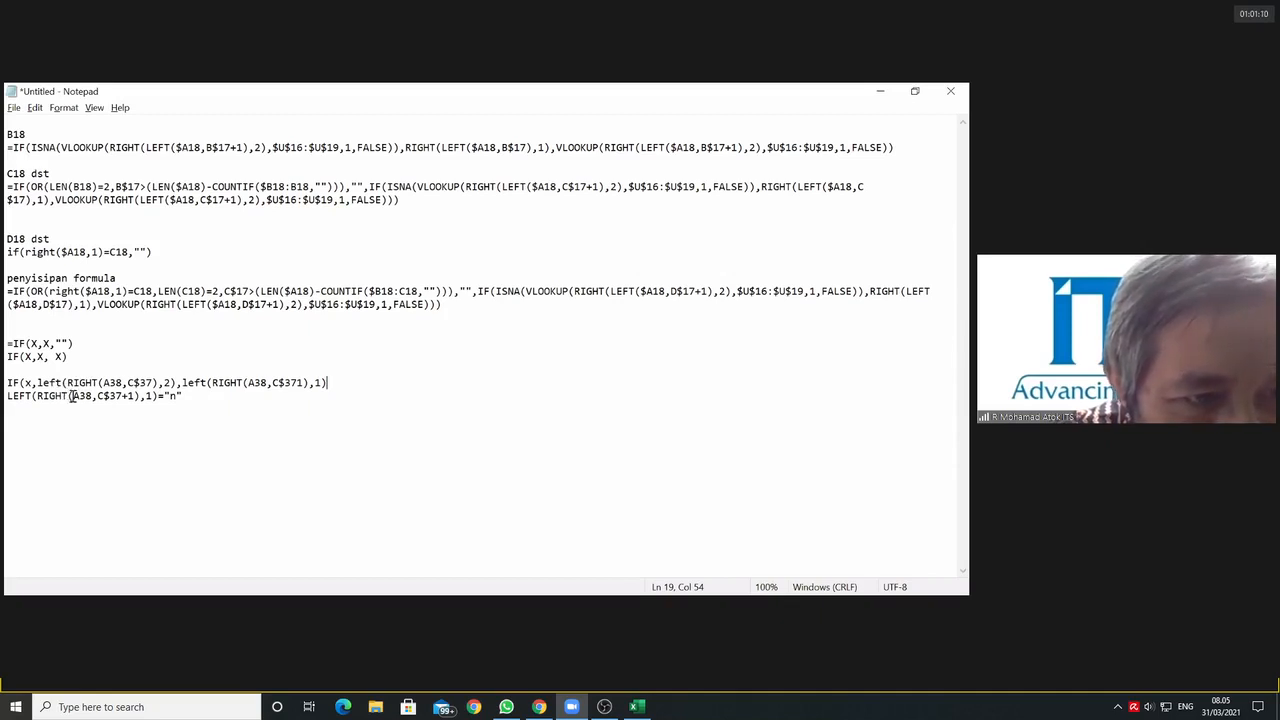
# Step: Check the bracket pairs in the separated LEFT(RIGHT(A38,C$37+1),1)="n" line and delete that line
pyautogui.moveTo(72, 396); pyautogui.dragTo(138, 399)
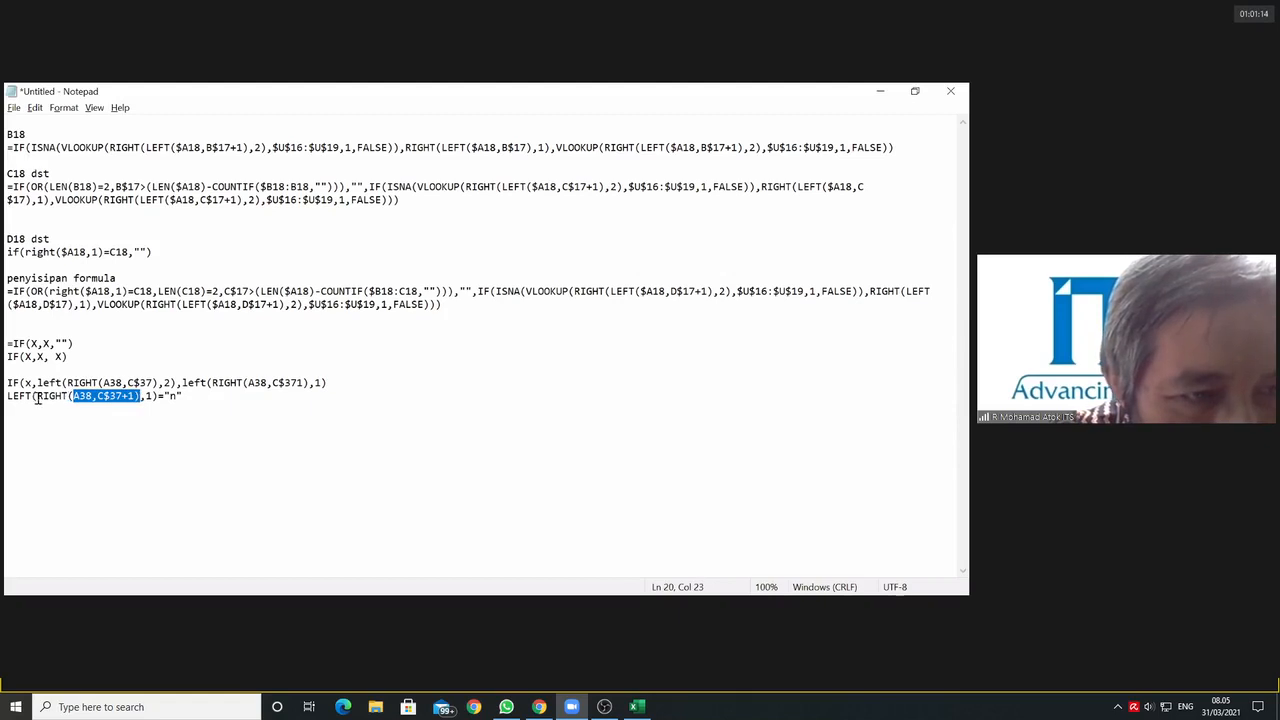
pyautogui.moveTo(37, 397); pyautogui.dragTo(158, 401)
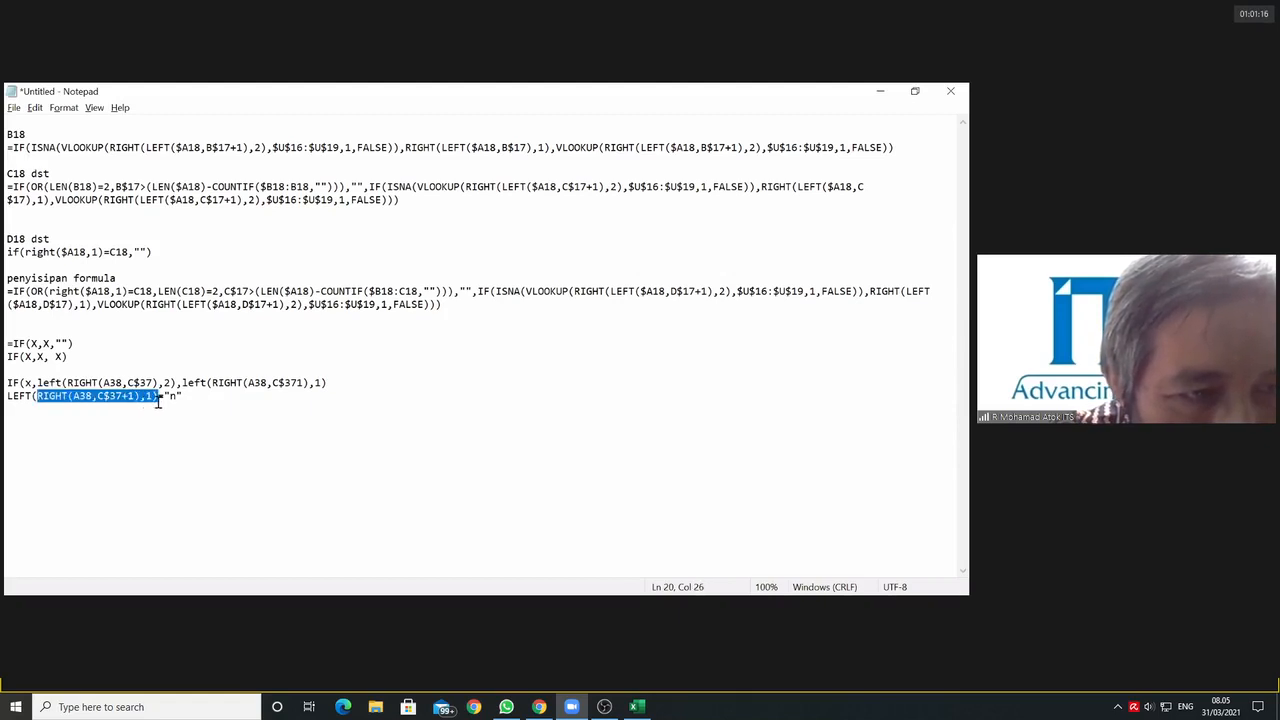
pyautogui.click(140, 397)
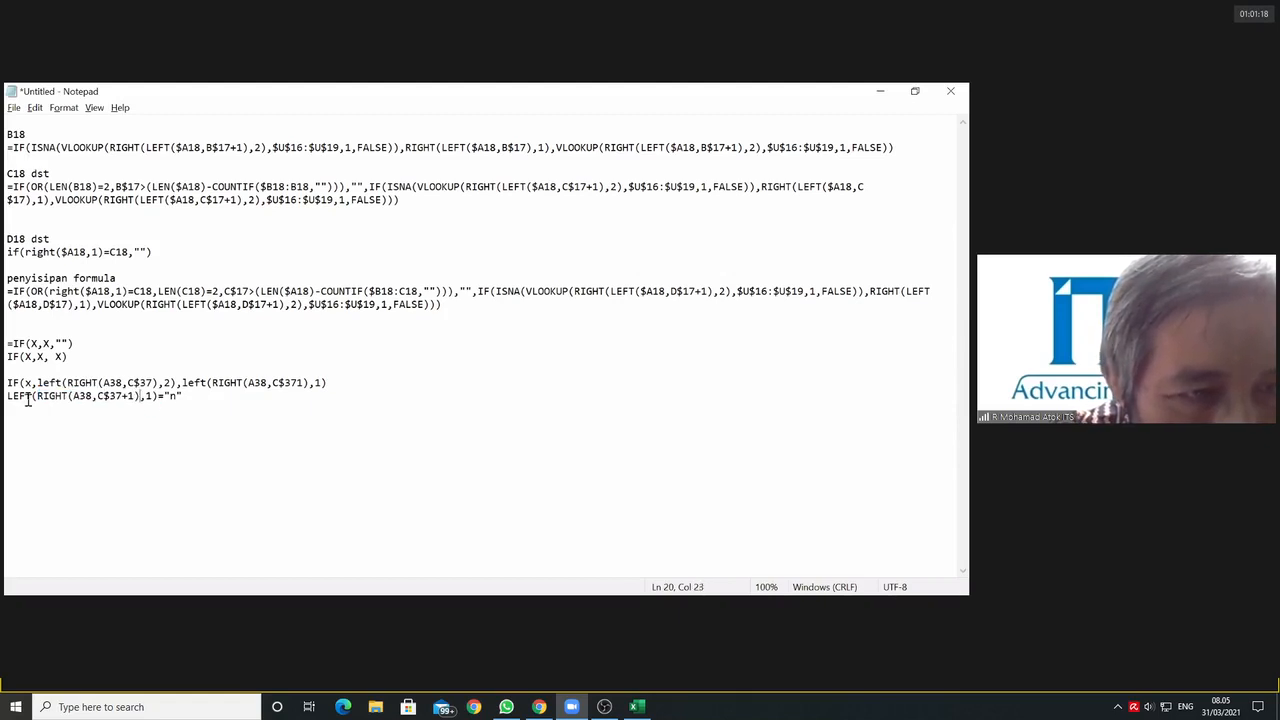
pyautogui.moveTo(11, 398)
pyautogui.mouseDown()
pyautogui.moveTo(177, 397)
pyautogui.moveTo(11, 412)
pyautogui.mouseUp()
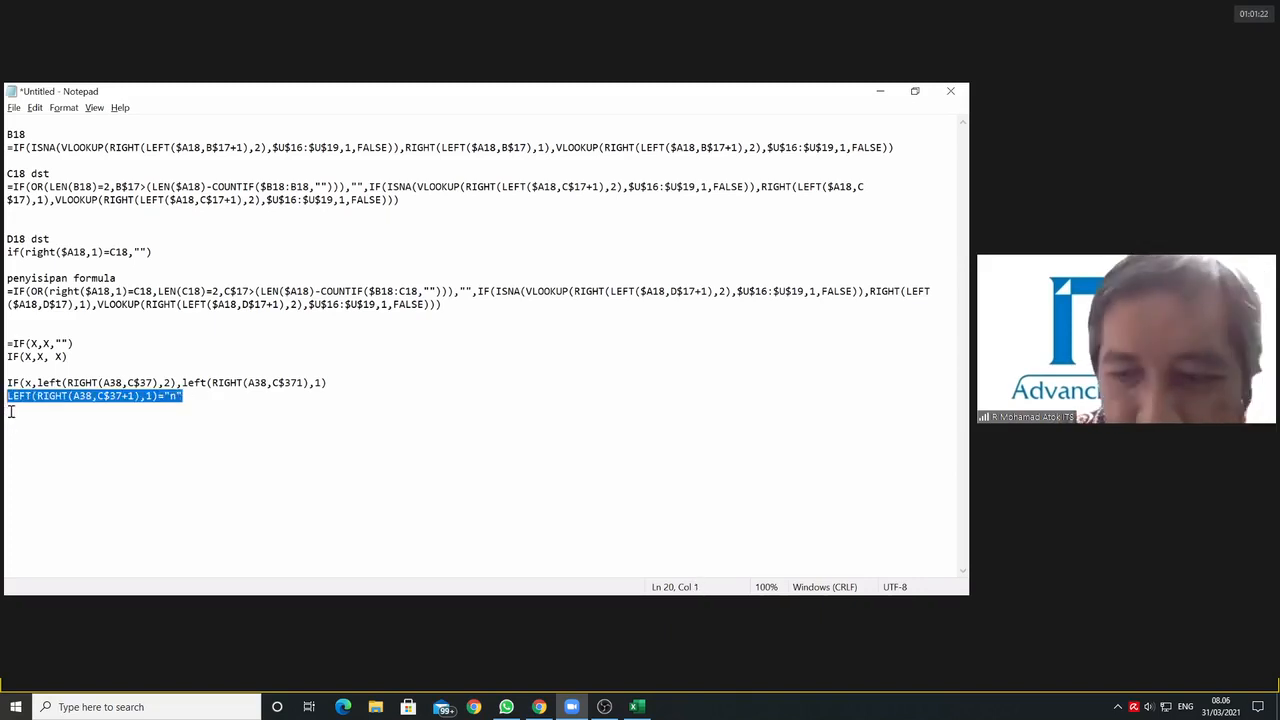
pyautogui.press('Delete')
pyautogui.click(73, 382)
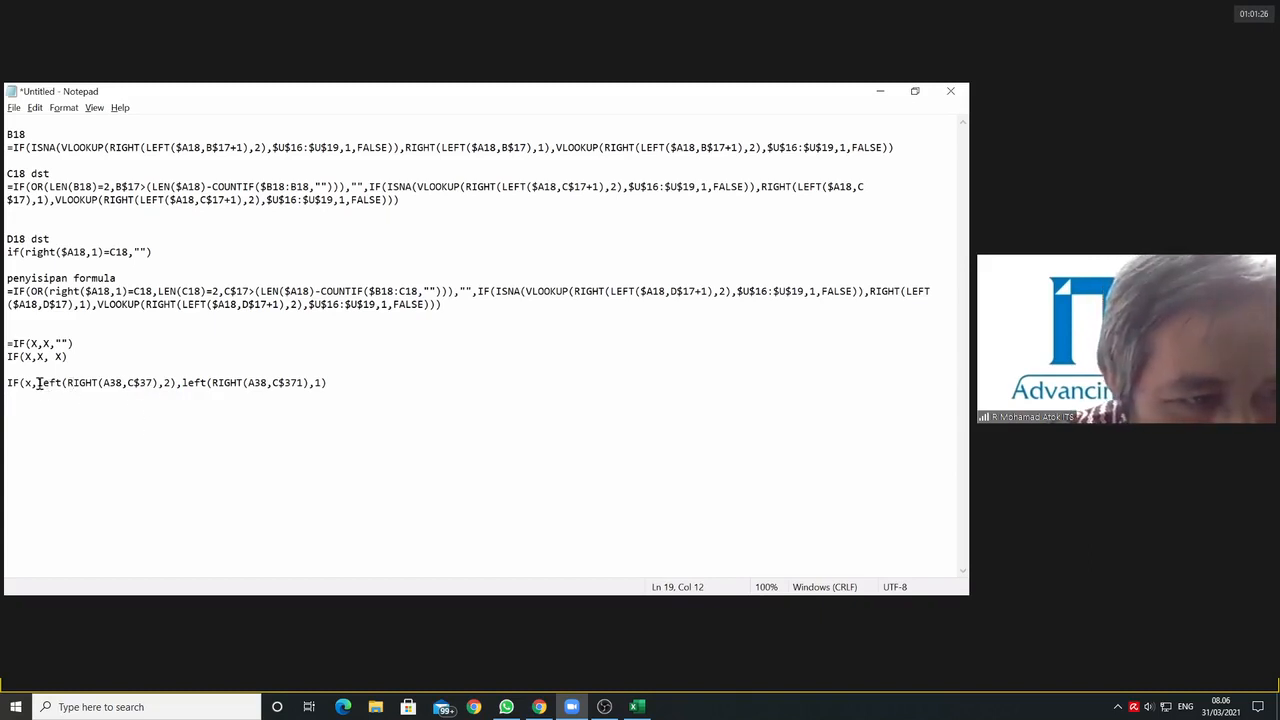
pyautogui.moveTo(37, 384); pyautogui.dragTo(175, 390)
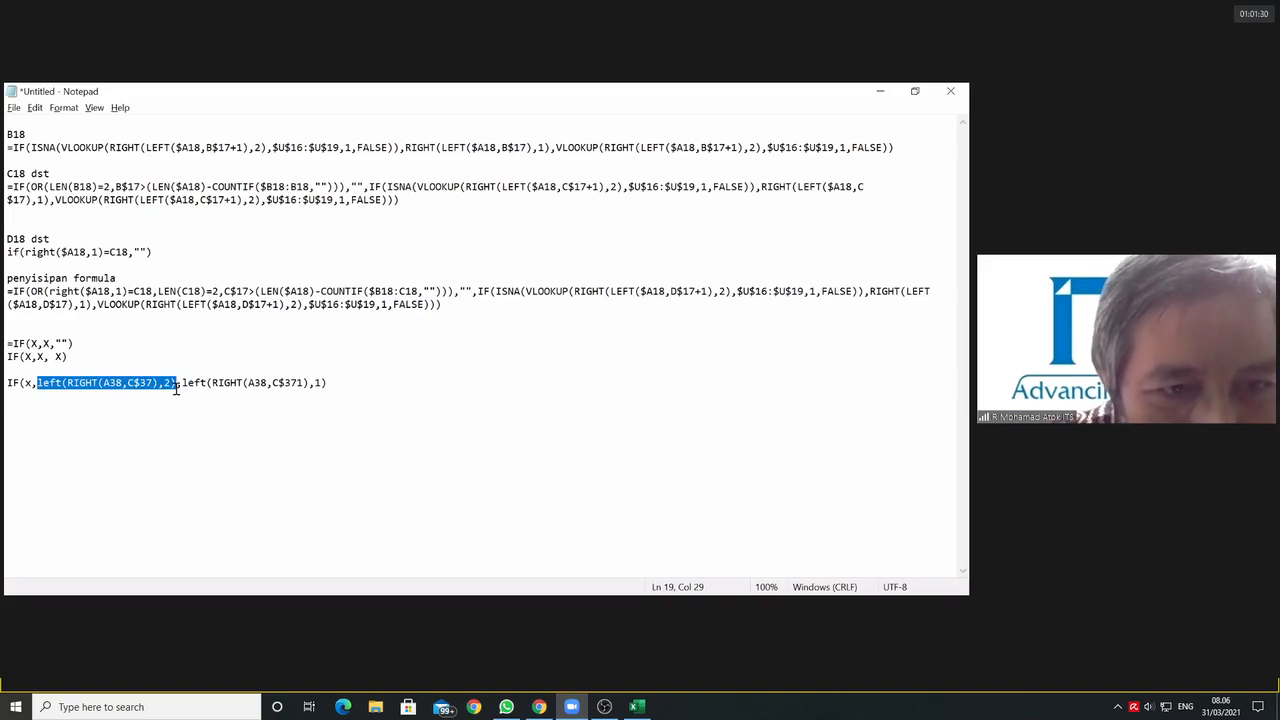
pyautogui.click(182, 384)
pyautogui.moveTo(182, 384); pyautogui.dragTo(330, 384)
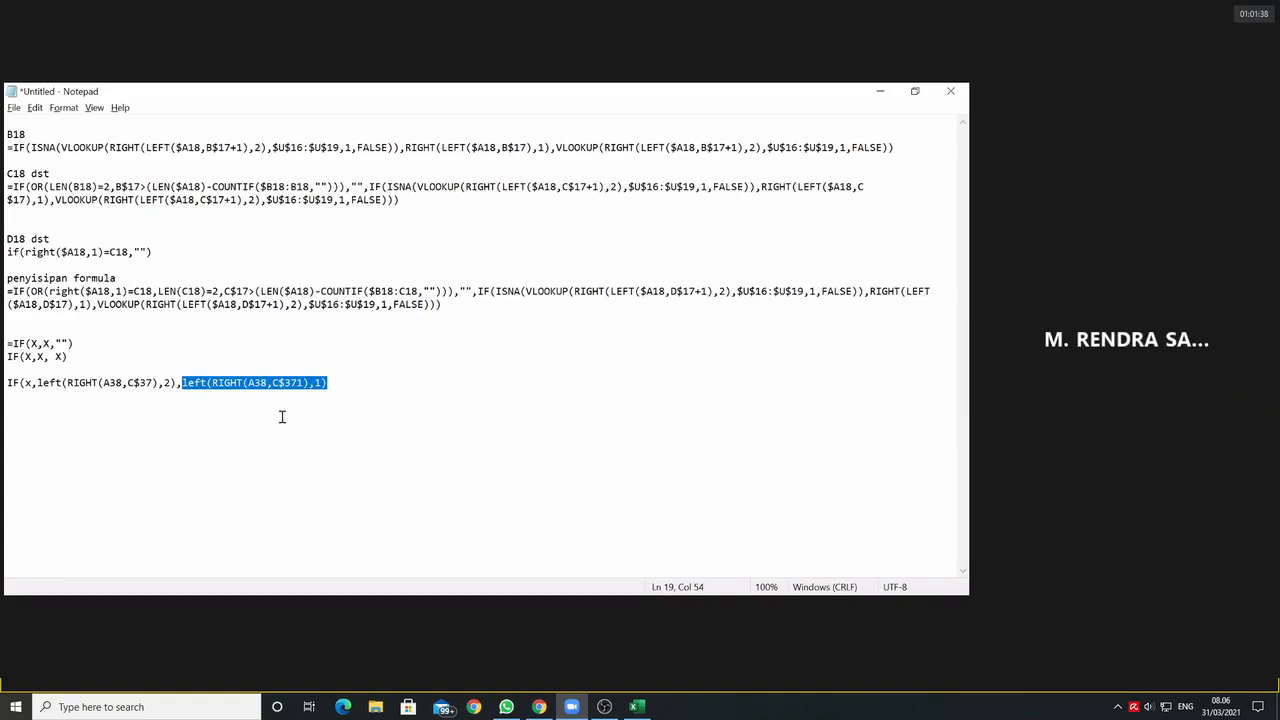
pyautogui.press('BackSpace')
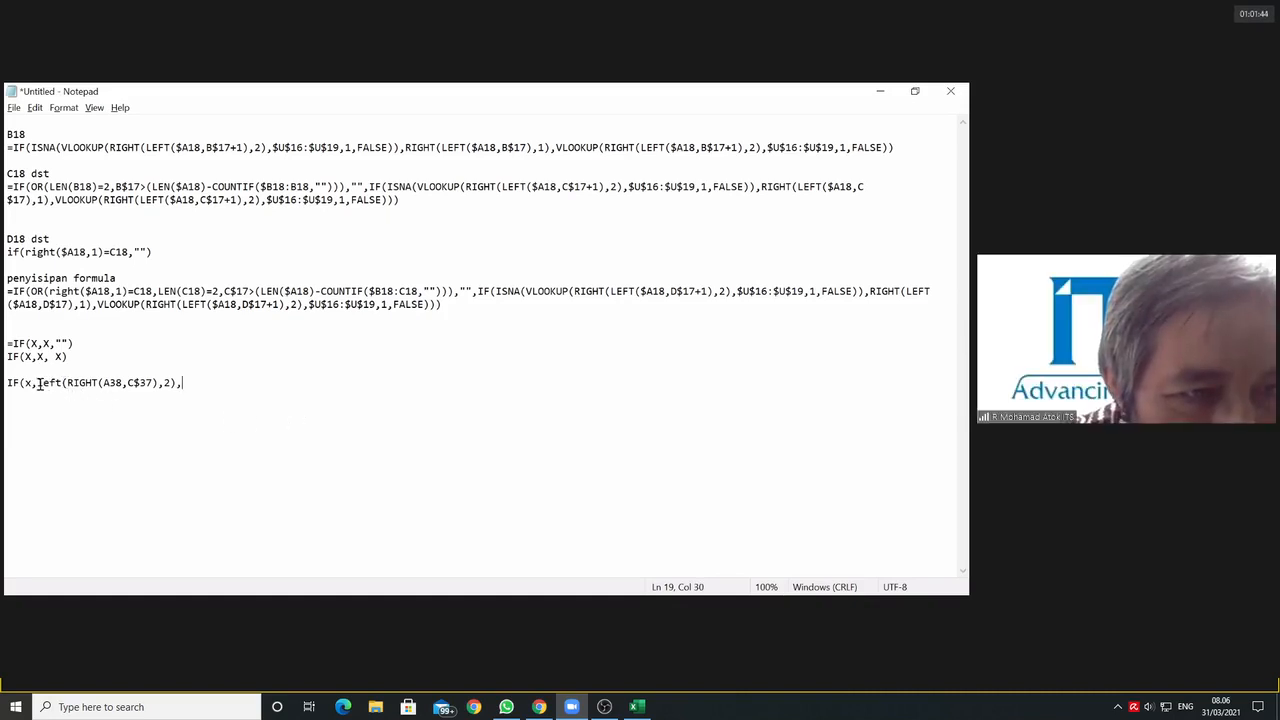
pyautogui.moveTo(38, 383); pyautogui.dragTo(173, 385)
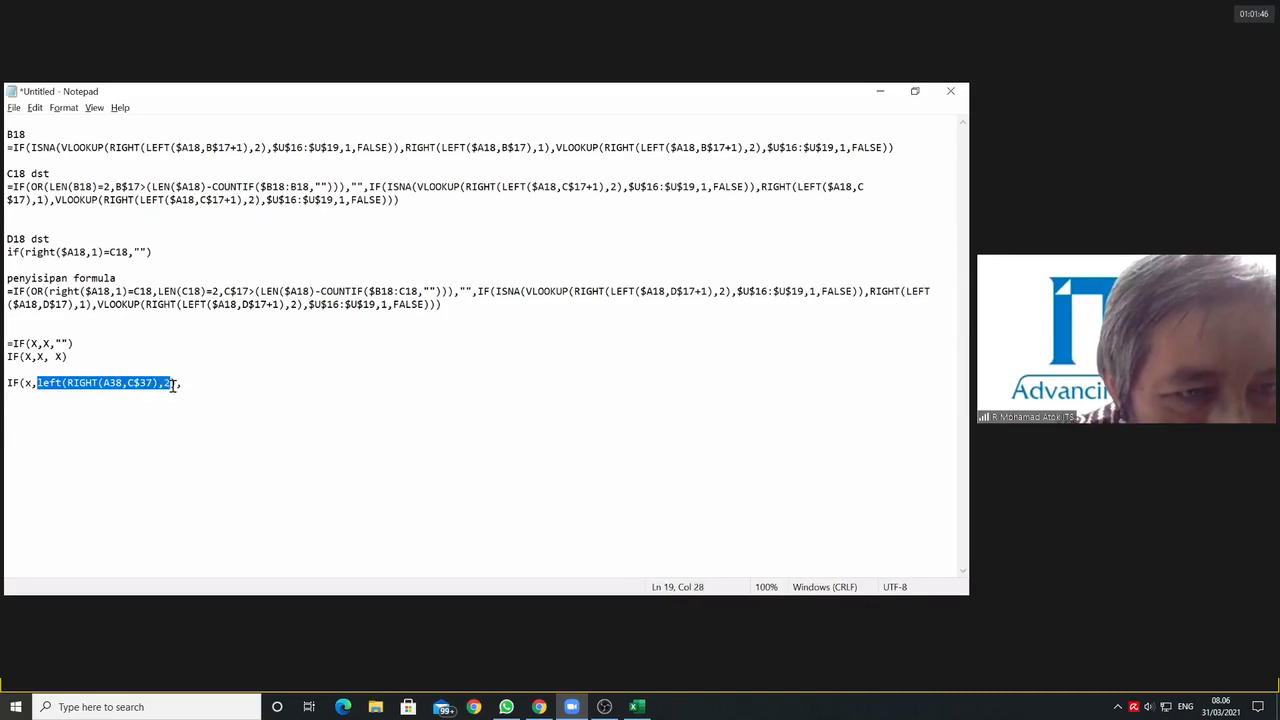
pyautogui.click(188, 389)
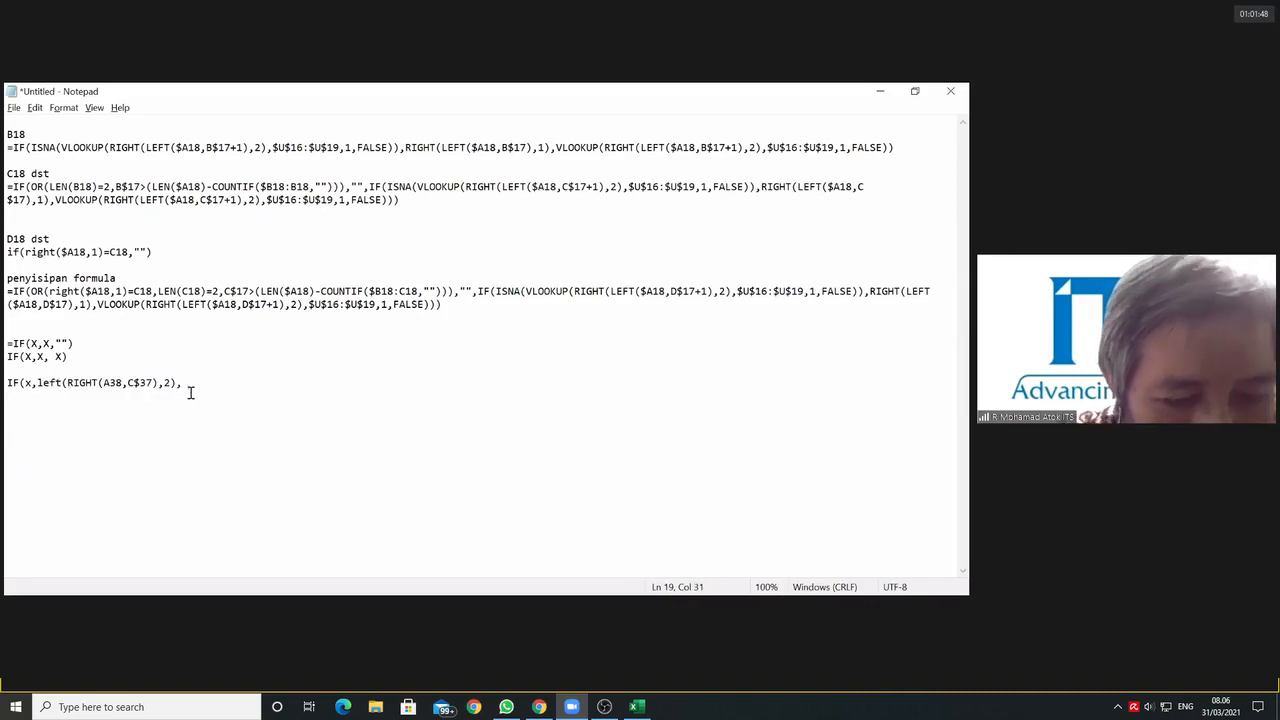
pyautogui.hotkey('ctrl', 'z')
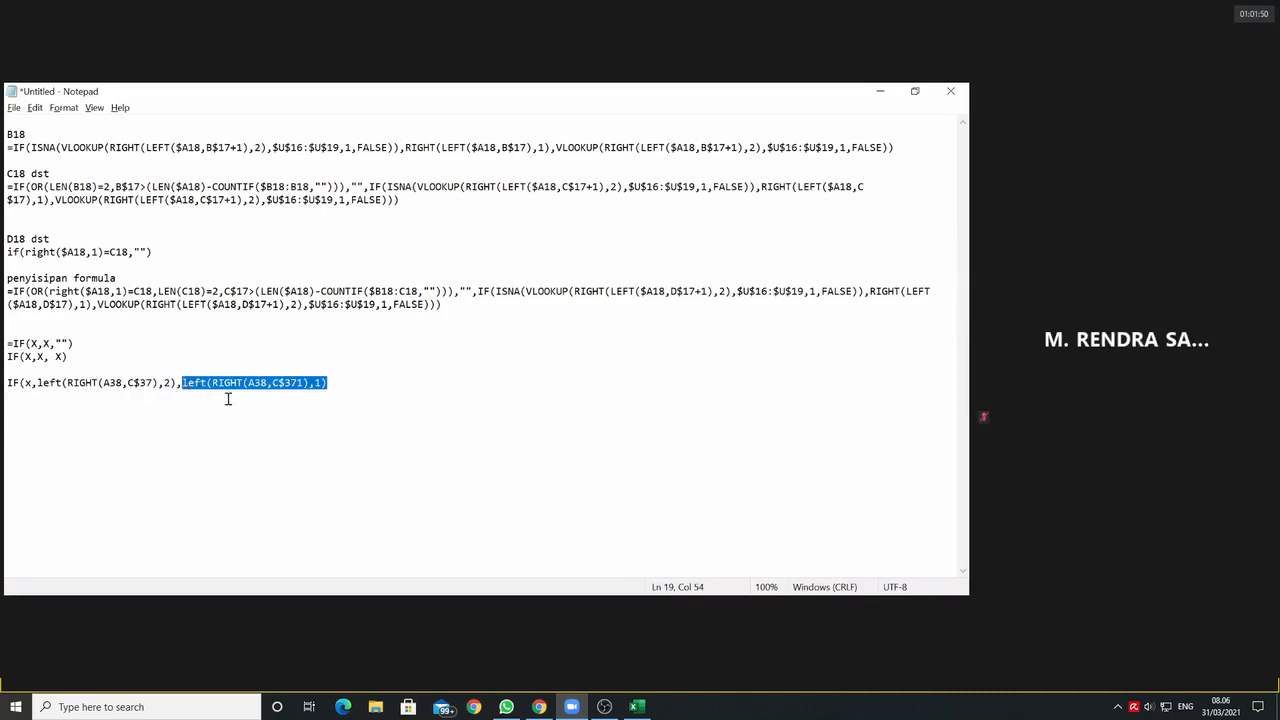
# Step: Add a closing bracket at the end of the reduced IF(x,left(...),left(...) line
pyautogui.click(336, 383)
pyautogui.press('Return')
pyautogui.click(330, 384)
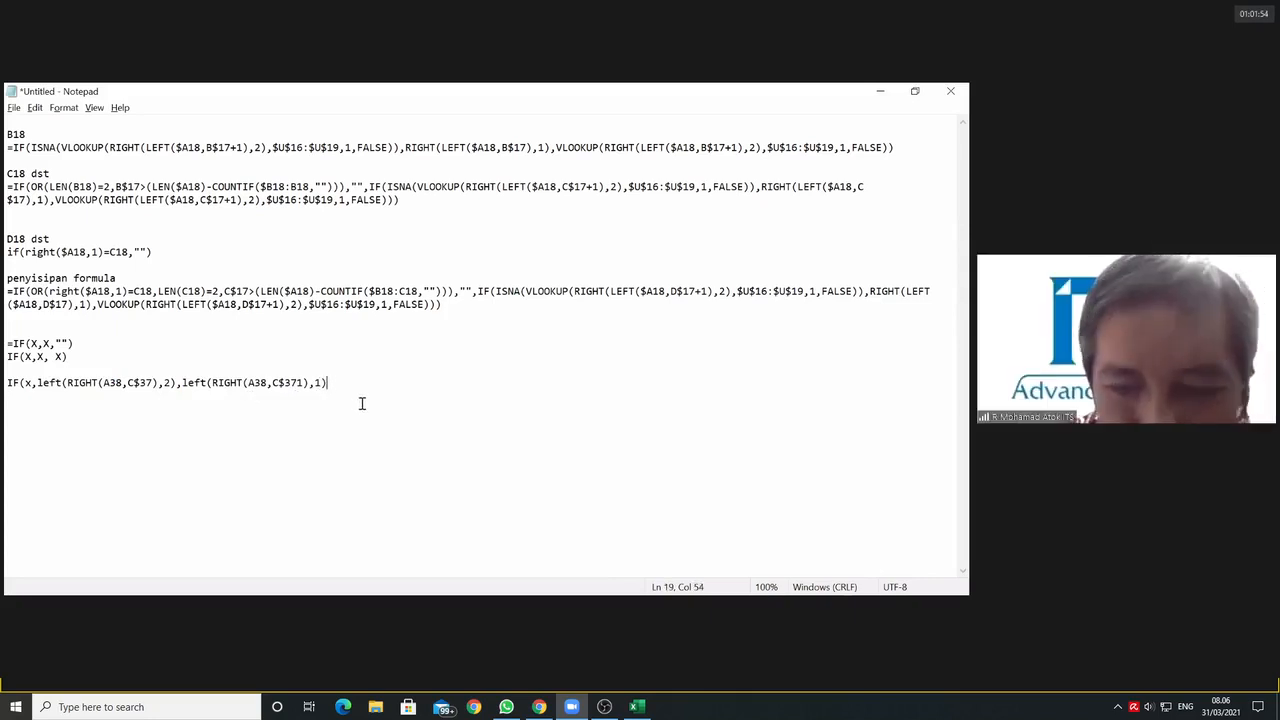
pyautogui.write(')')
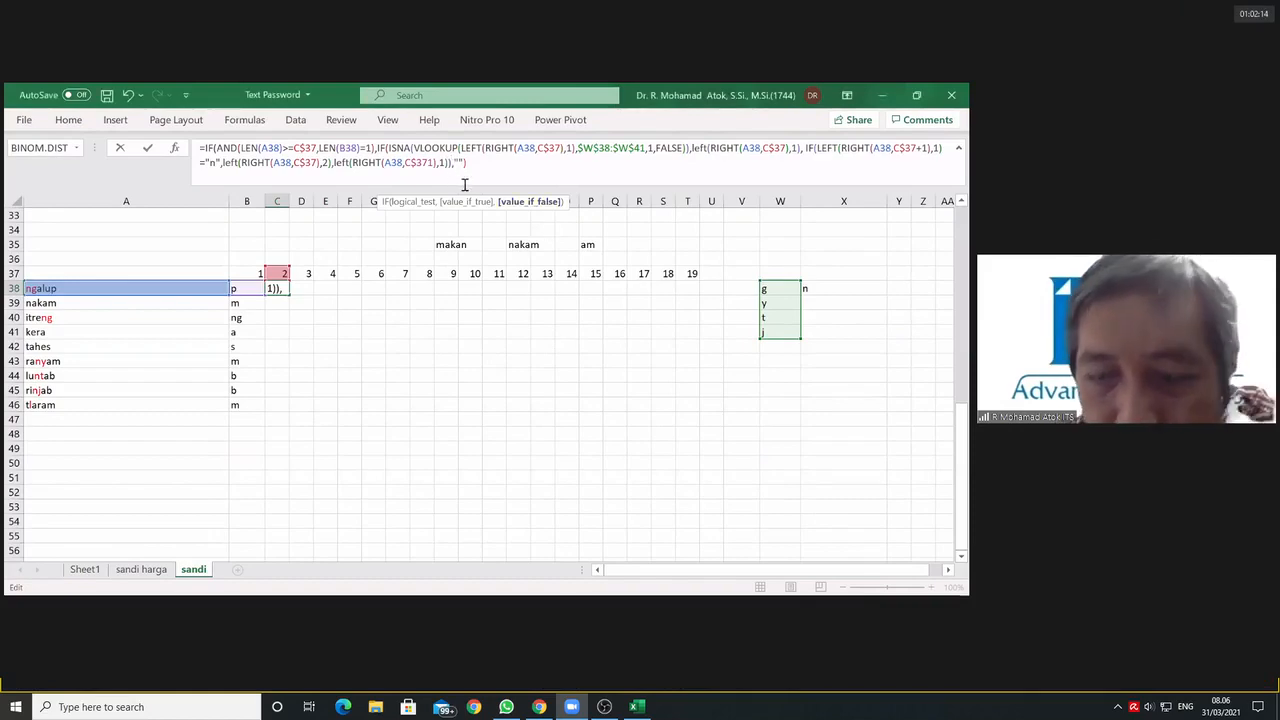
# Step: Switch to Excel, add a closing bracket before the final ,"" in C38's formula, enter it and review the result
pyautogui.write(')')
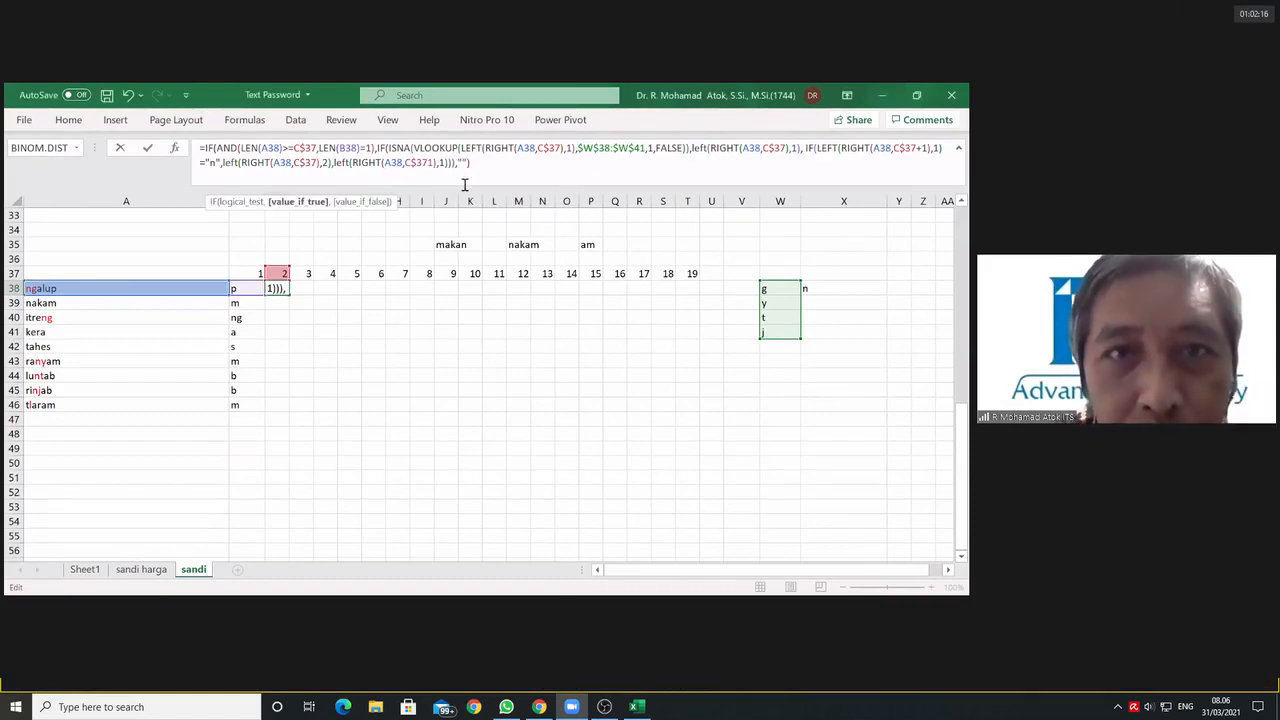
pyautogui.press('Return')
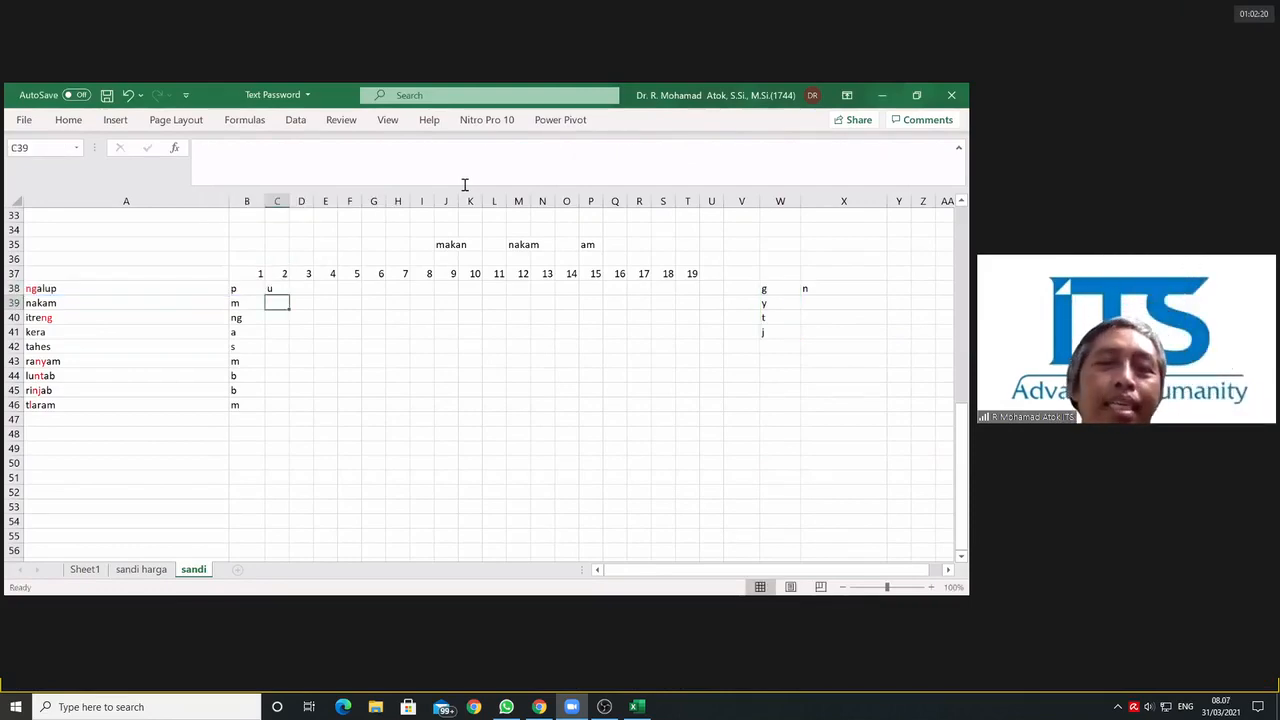
pyautogui.click(275, 288)
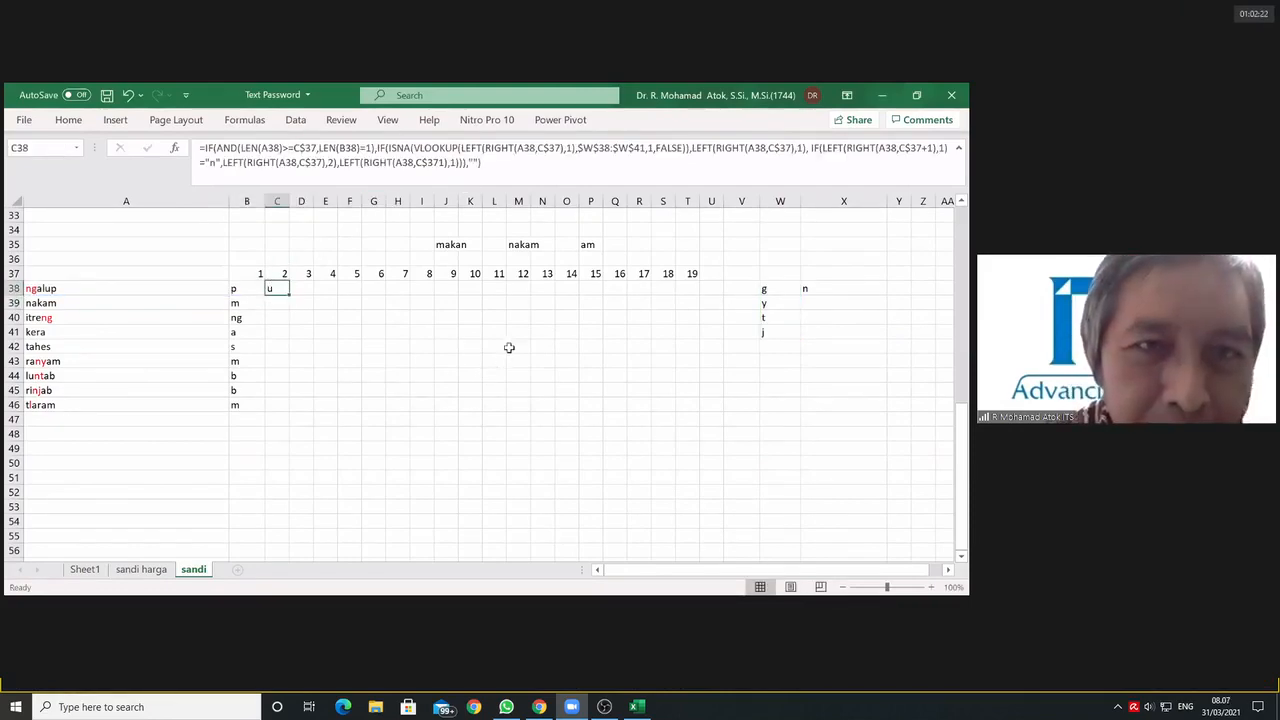
pyautogui.click(465, 164)
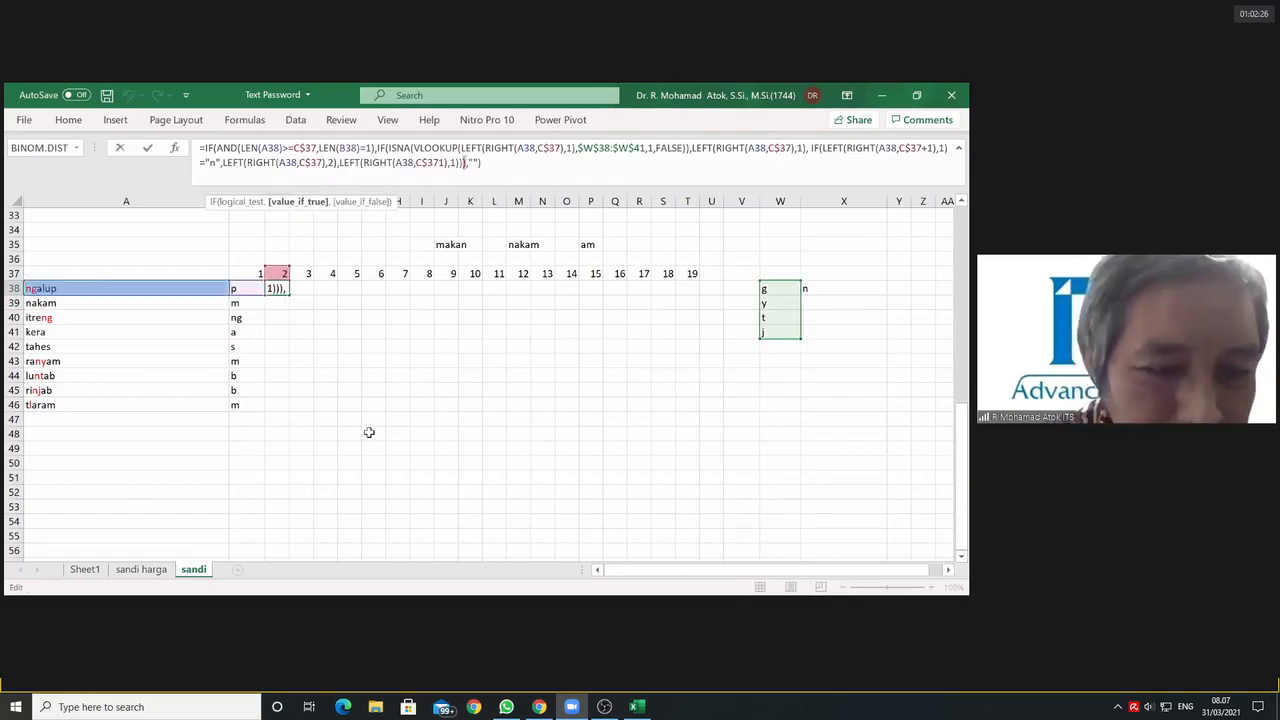
pyautogui.press('Escape')
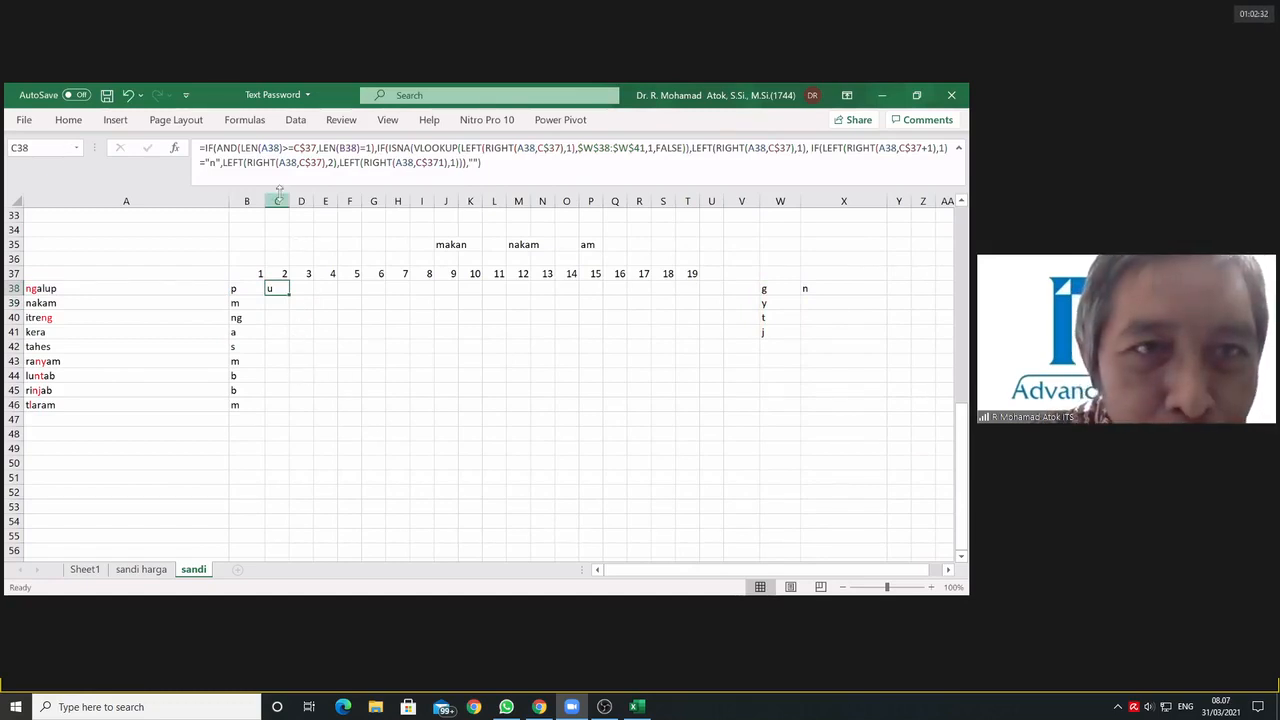
# Step: Fill C38's formula down through C46
pyautogui.moveTo(290, 295); pyautogui.dragTo(285, 419)
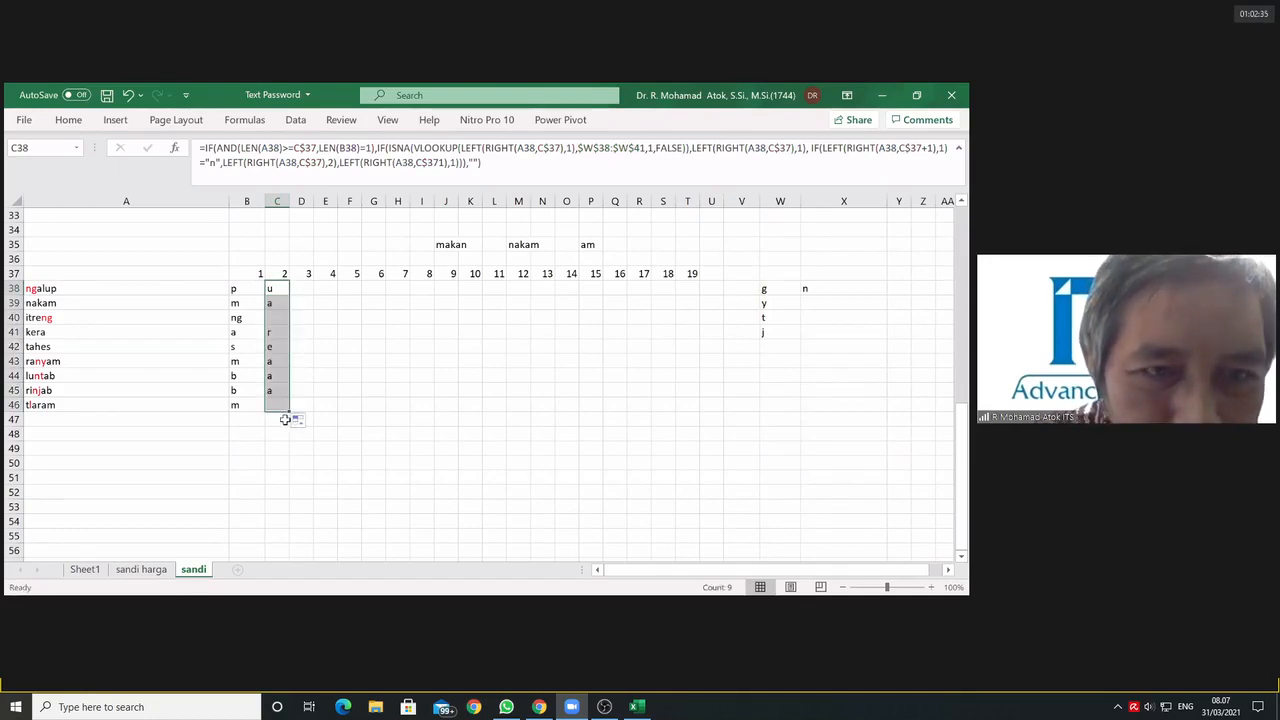
pyautogui.click(374, 364)
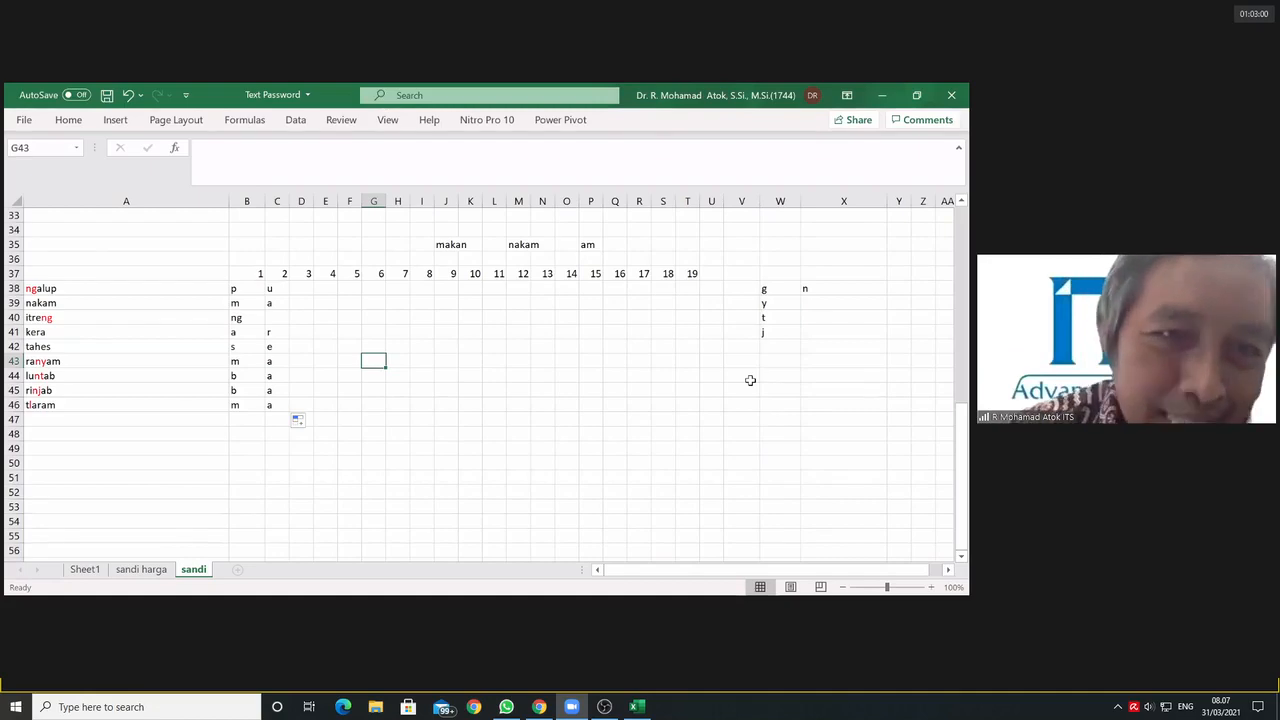
# Step: Fill C38's formula across row 38 through T38, under the position number 19
pyautogui.click(300, 289)
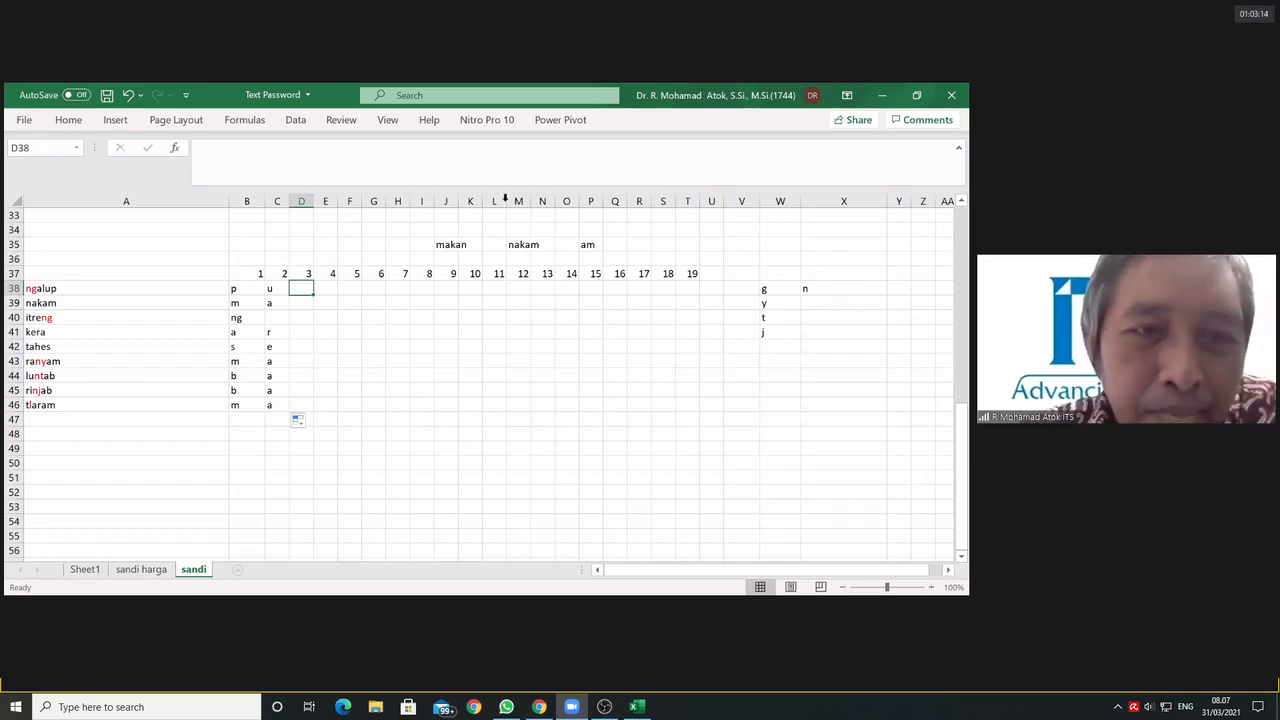
pyautogui.click(280, 288)
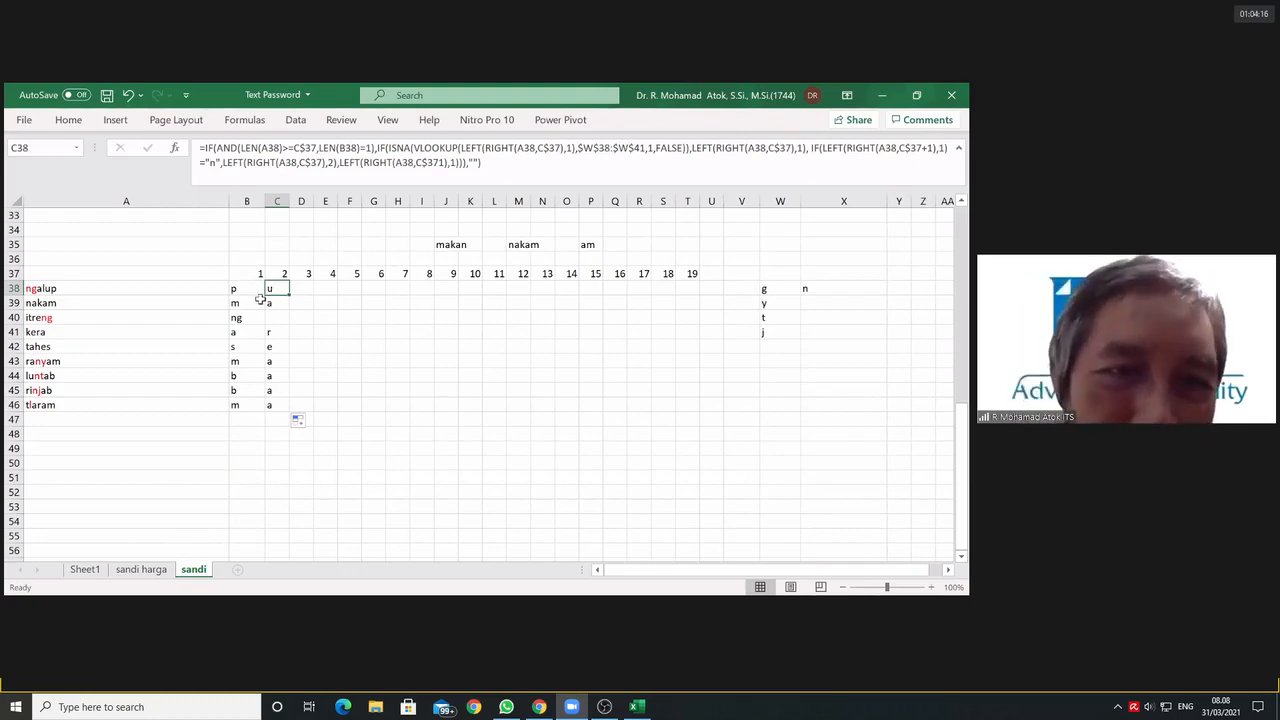
pyautogui.click(300, 289)
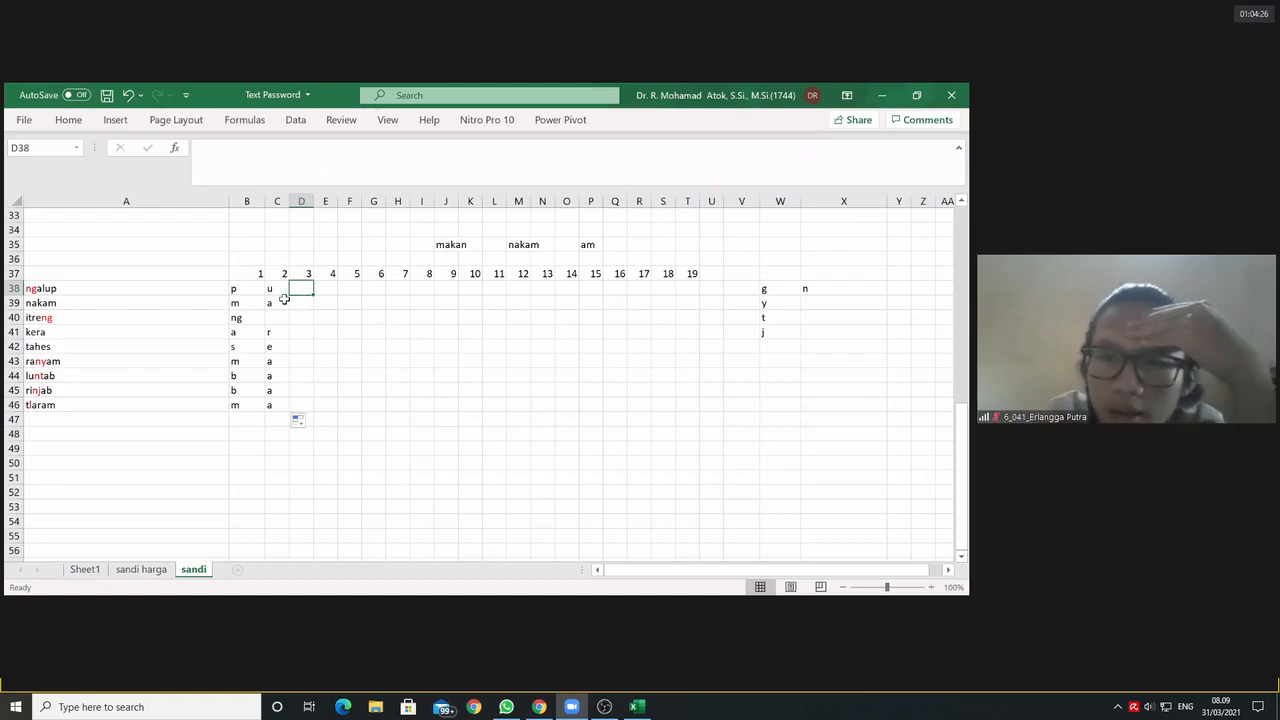
pyautogui.click(269, 288)
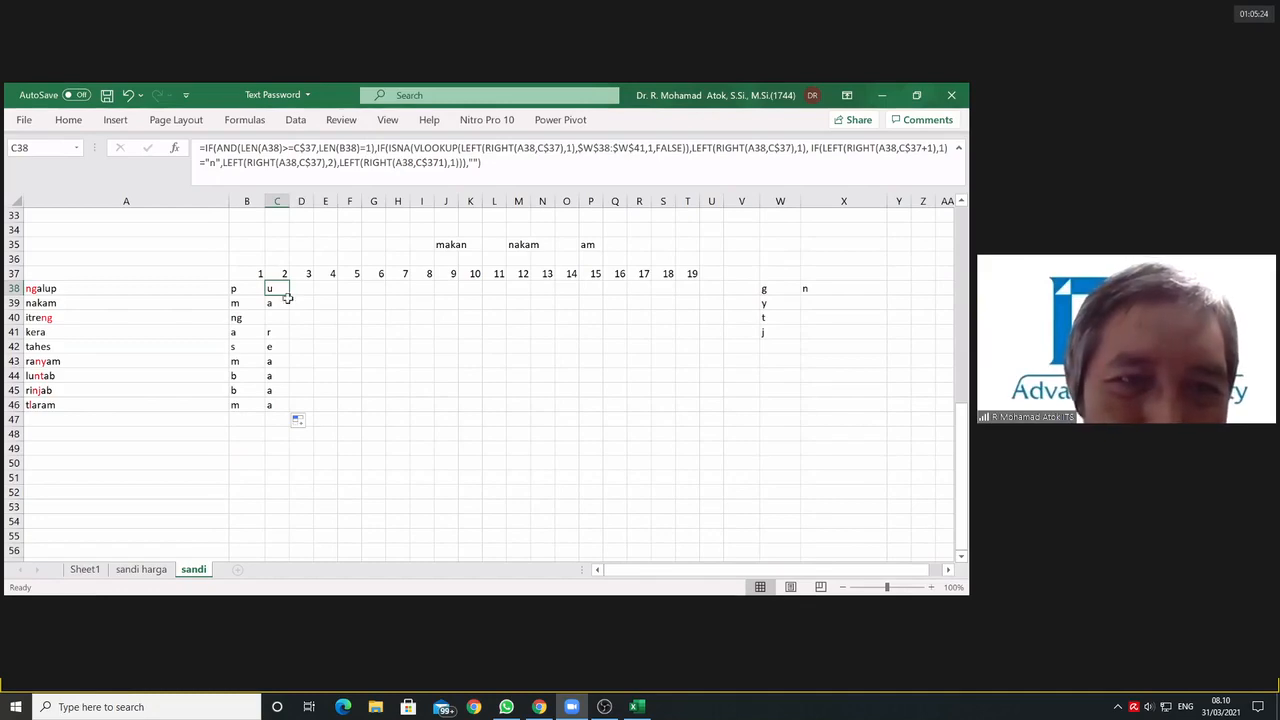
pyautogui.moveTo(289, 295); pyautogui.dragTo(705, 308)
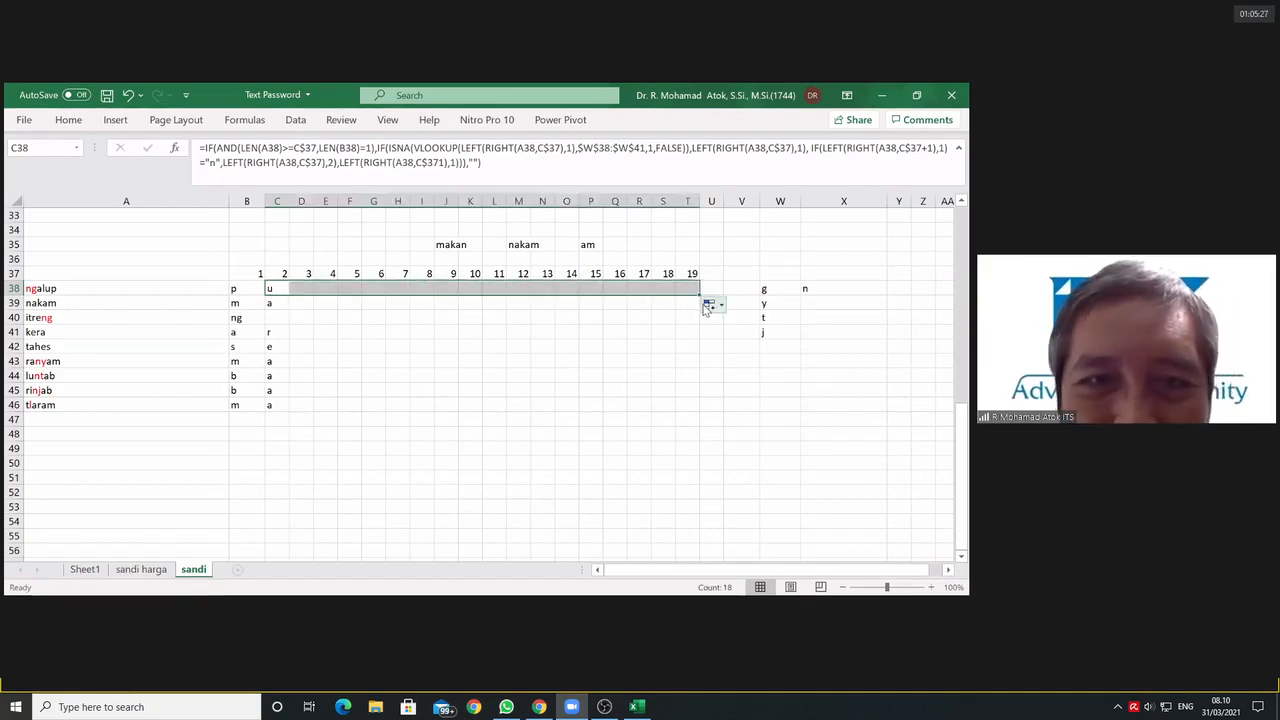
# Step: Make column A absolute in C38's formula by changing every A38 reference to $A38, and enter it
pyautogui.click(275, 296)
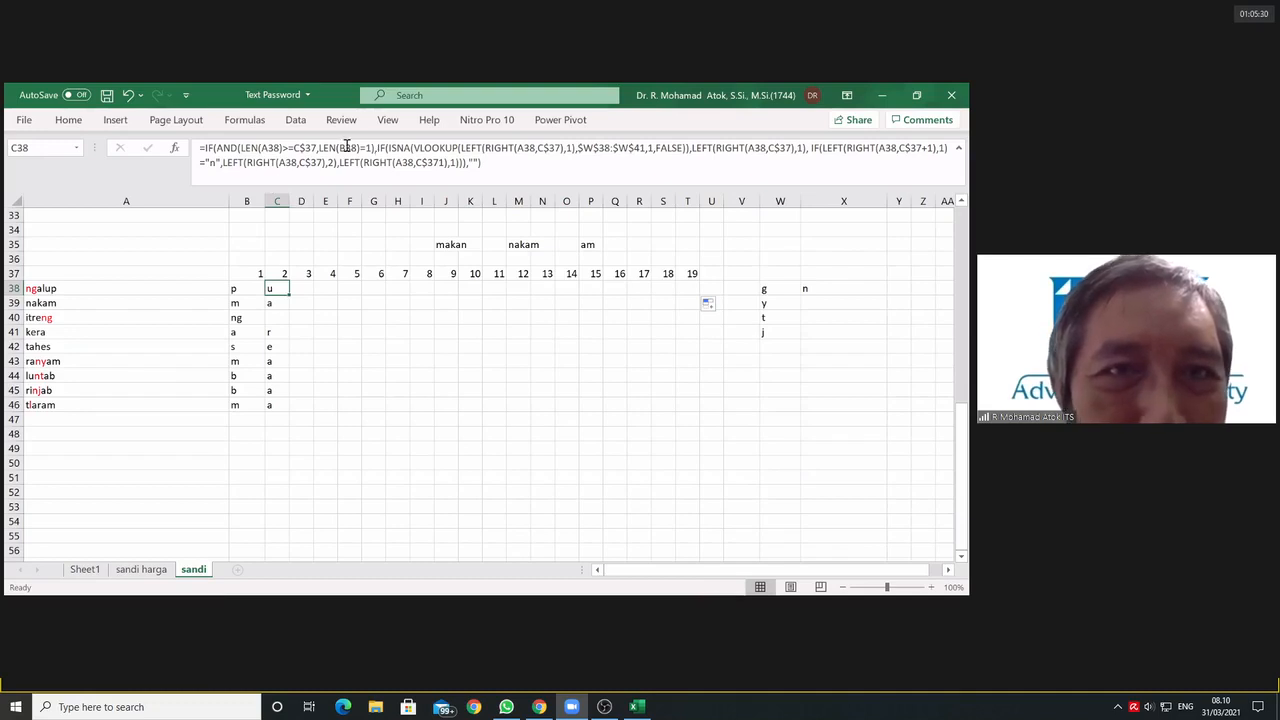
pyautogui.click(263, 148)
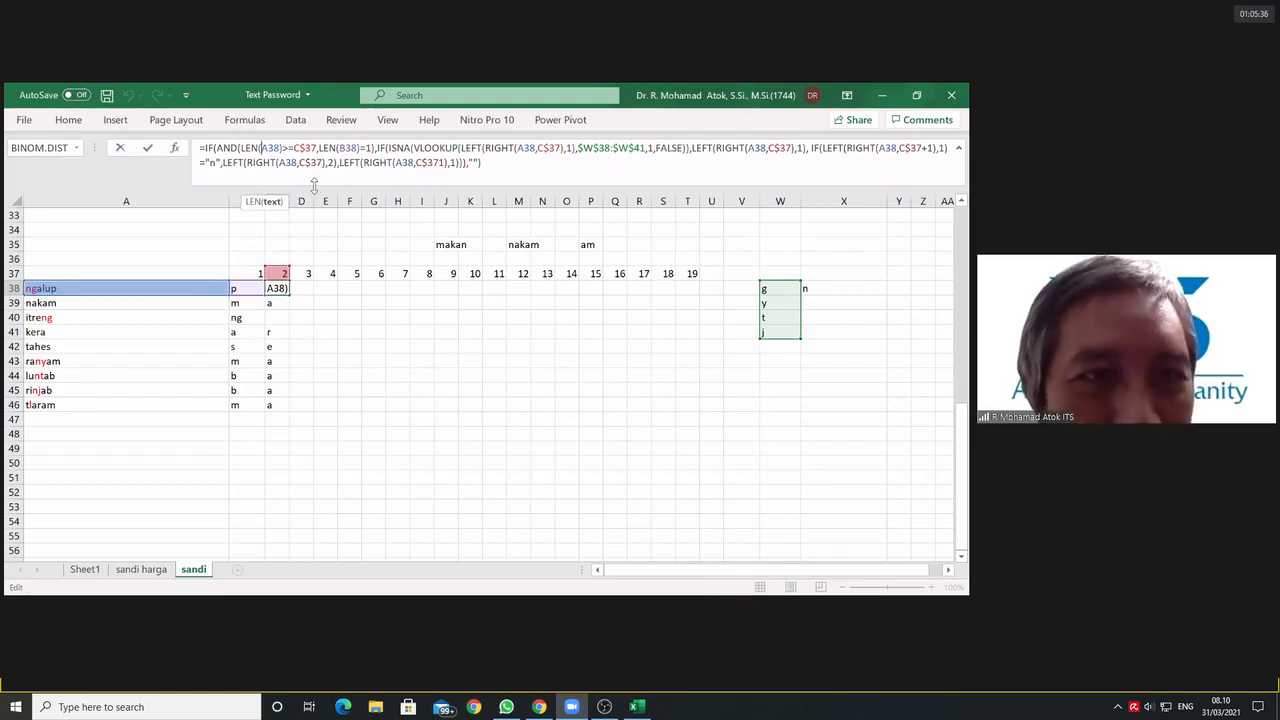
pyautogui.write('$')
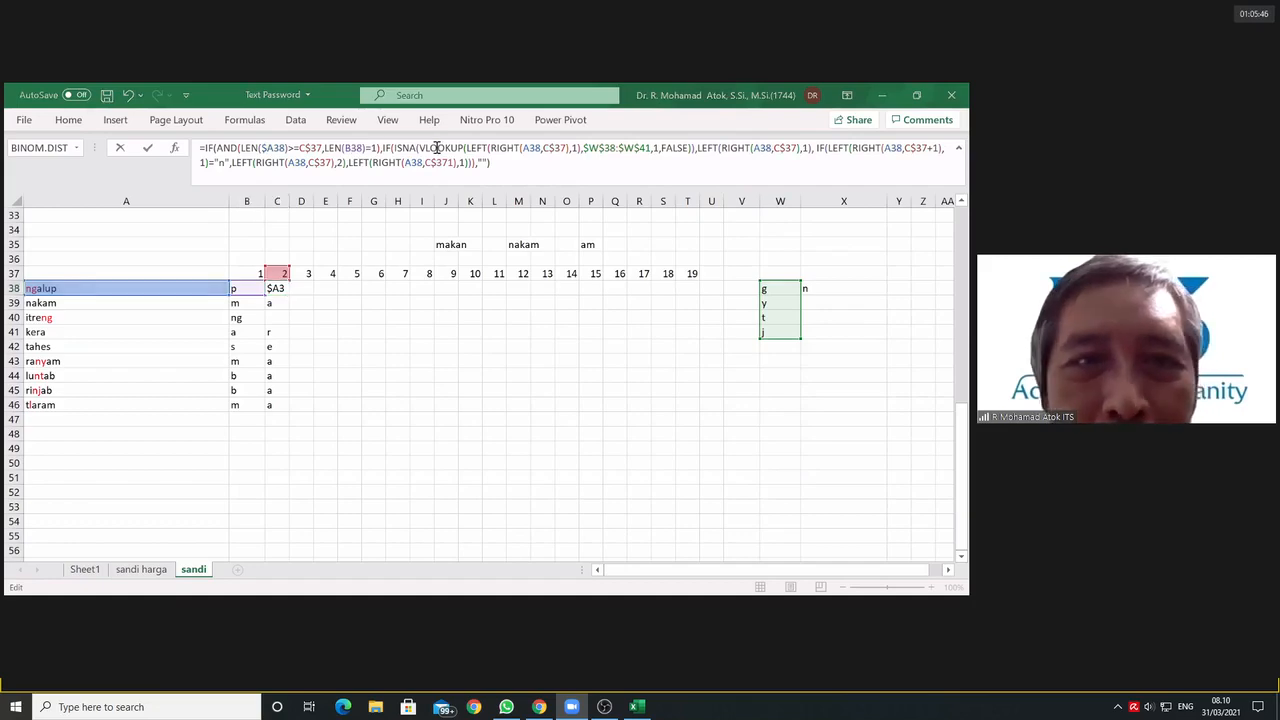
pyautogui.click(522, 148)
pyautogui.write('$')
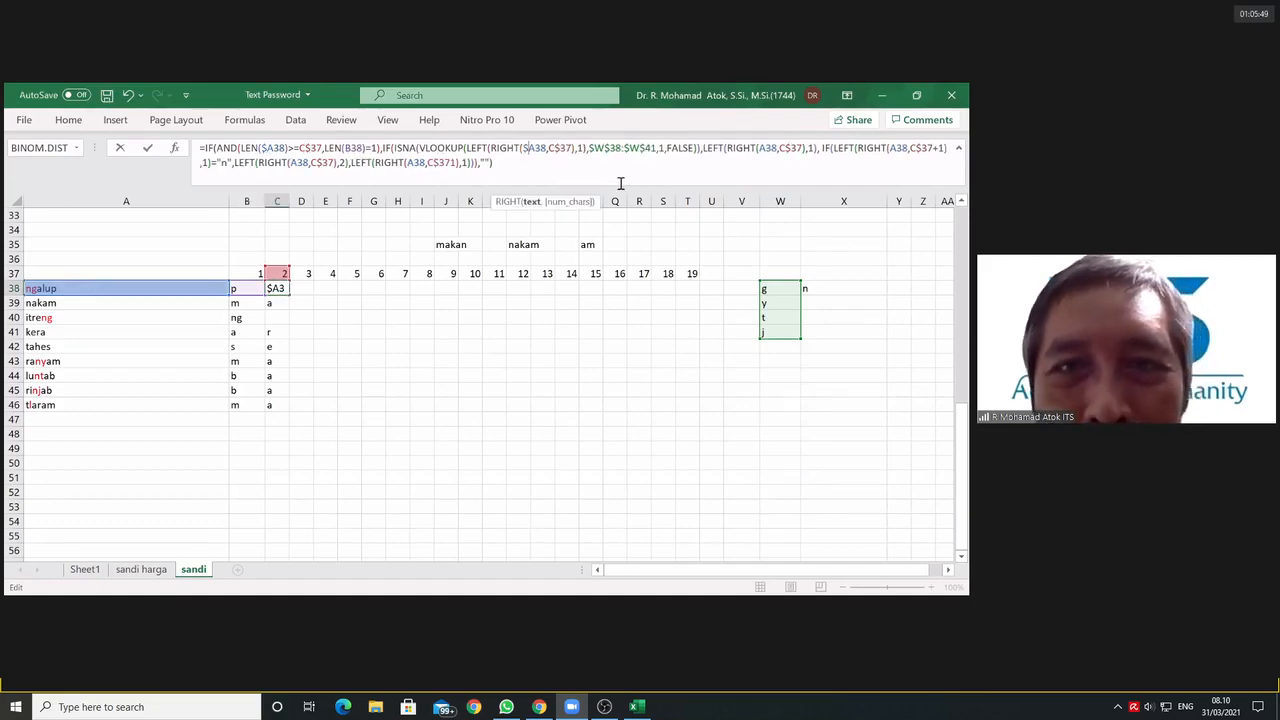
pyautogui.click(760, 148)
pyautogui.write('$')
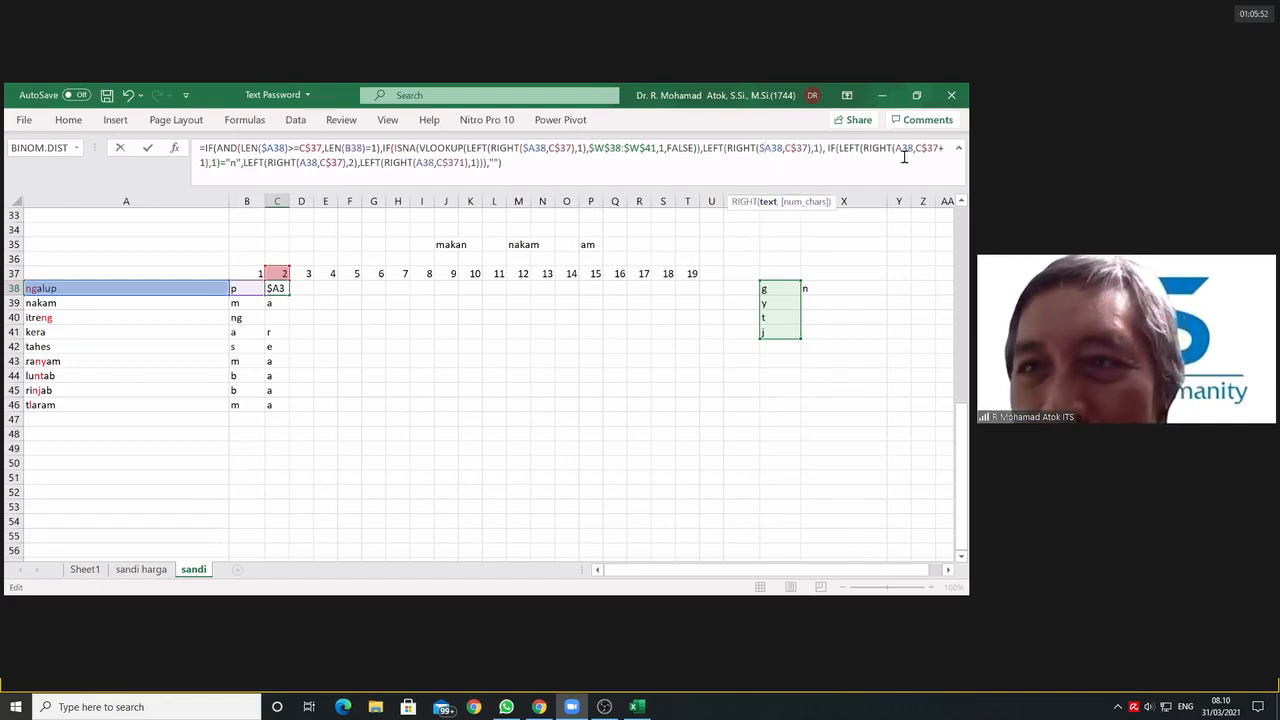
pyautogui.click(898, 148)
pyautogui.write('$')
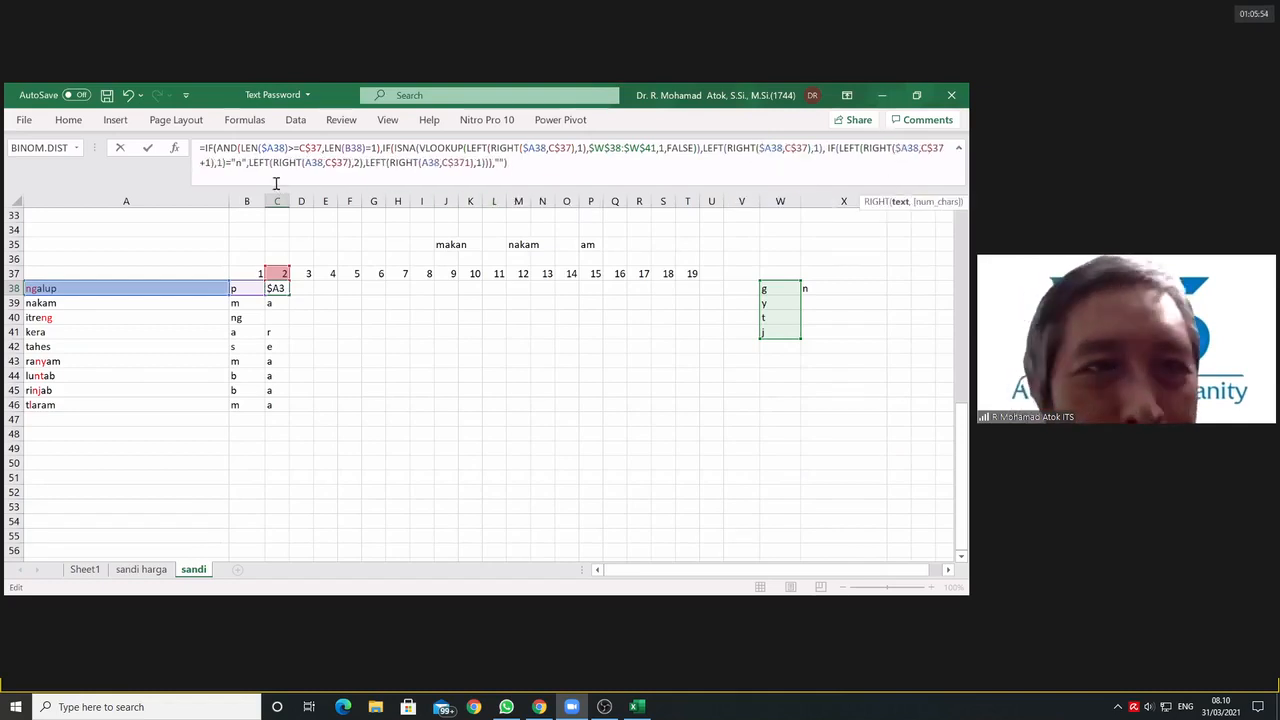
pyautogui.click(308, 163)
pyautogui.write('$')
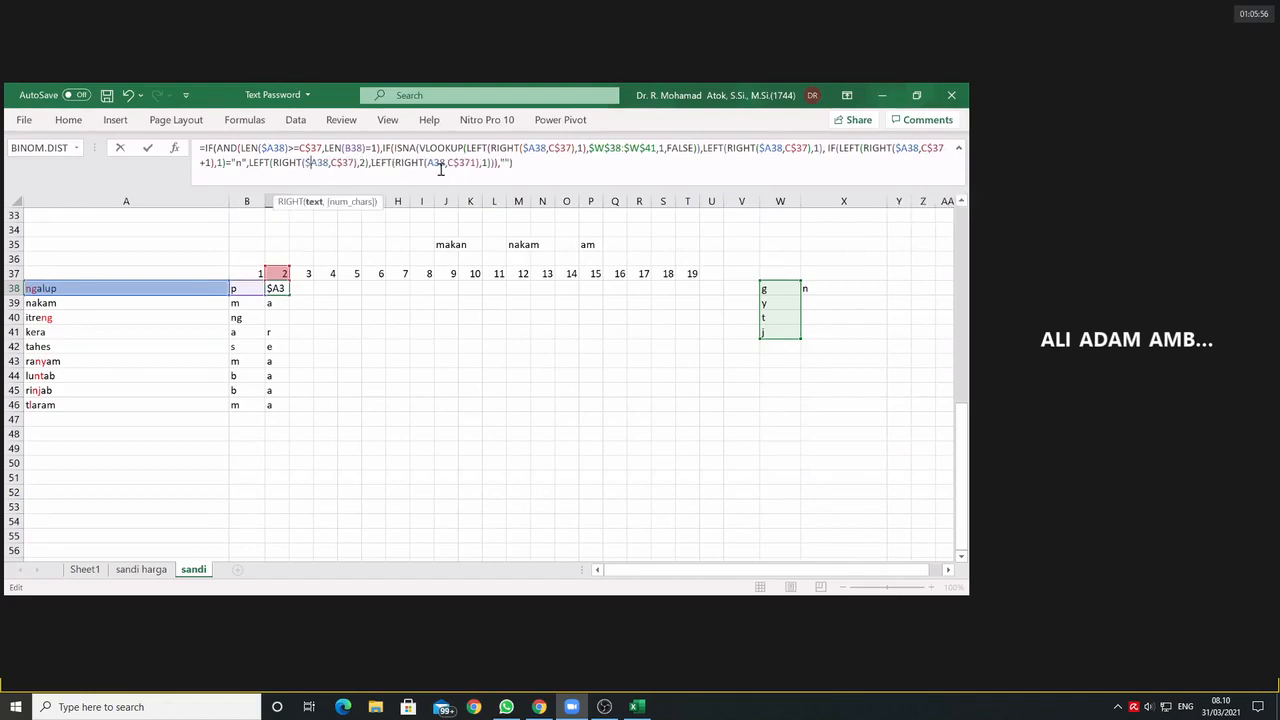
pyautogui.click(428, 162)
pyautogui.write('$')
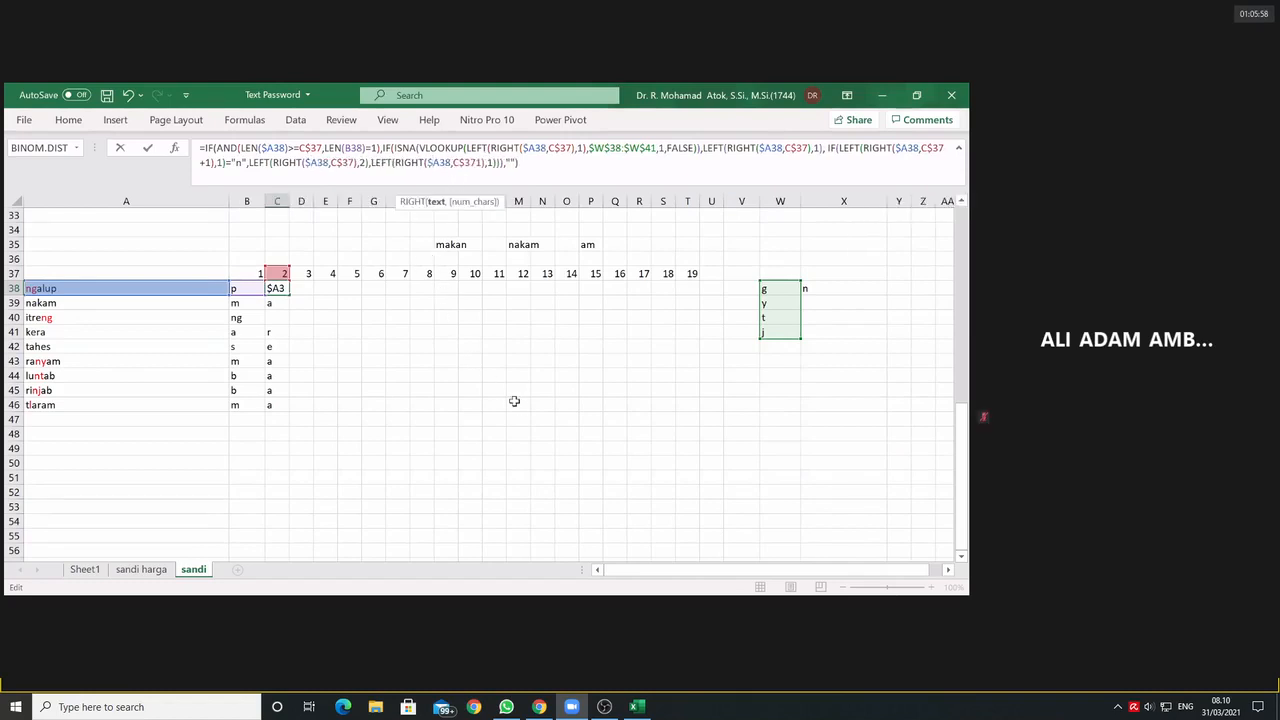
pyautogui.press('Return')
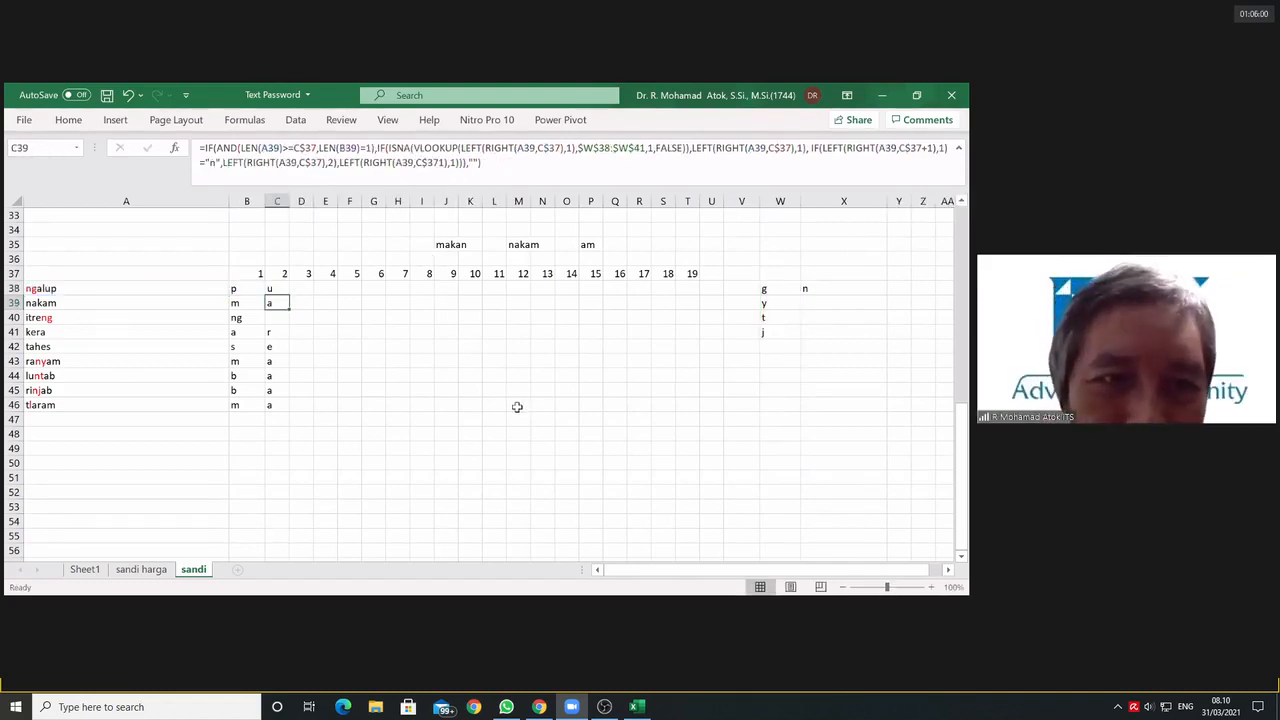
# Step: Fill C38's formula across row 38 through T38 and check the formula in F38
pyautogui.click(277, 290)
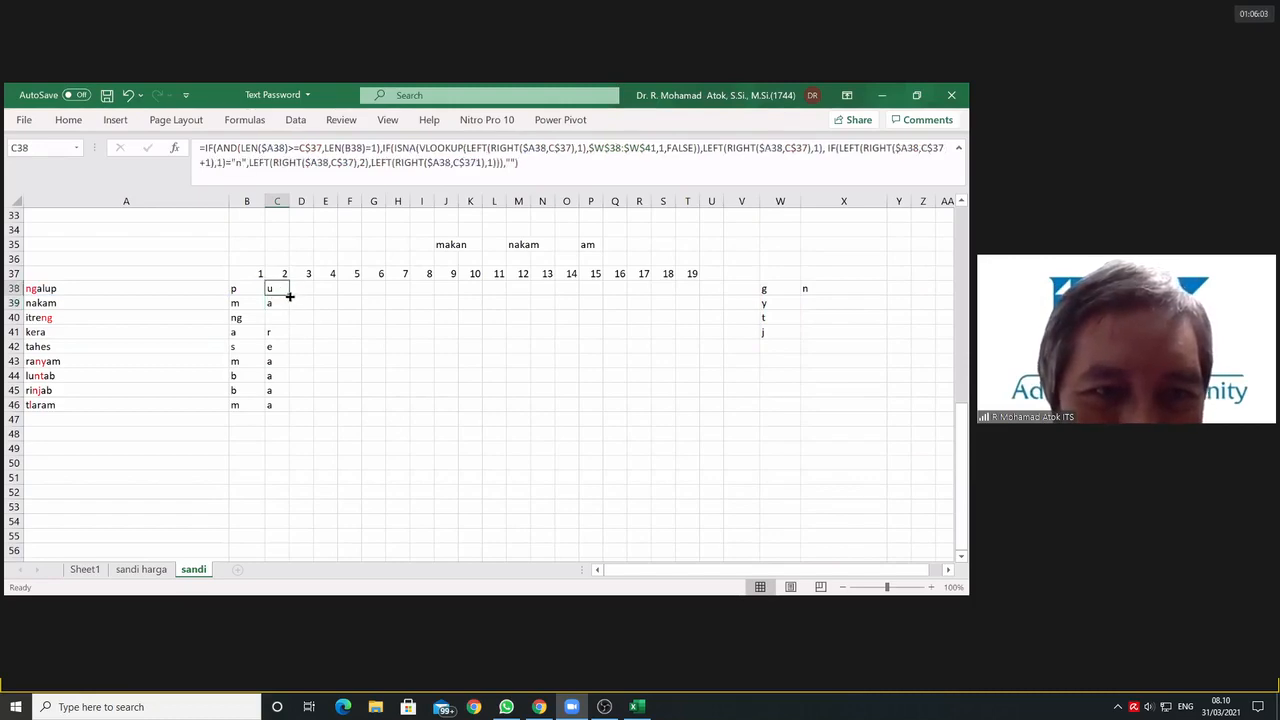
pyautogui.moveTo(289, 296); pyautogui.dragTo(700, 291)
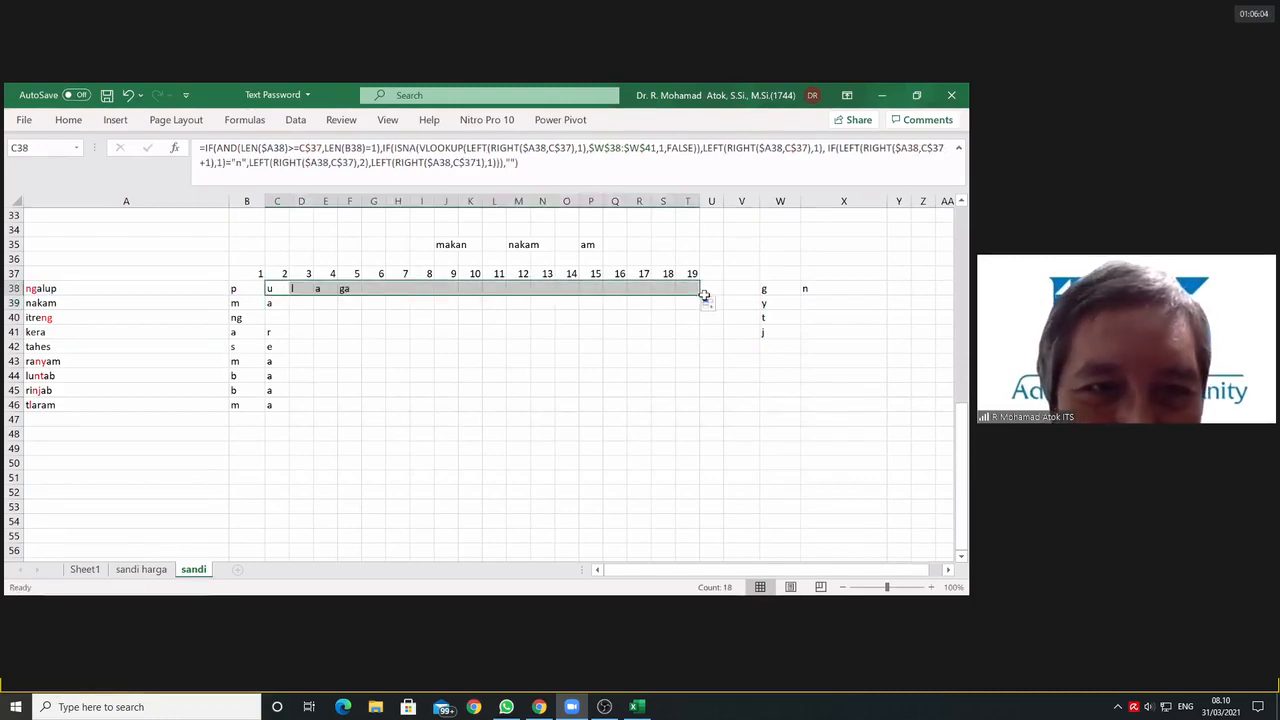
pyautogui.click(345, 290)
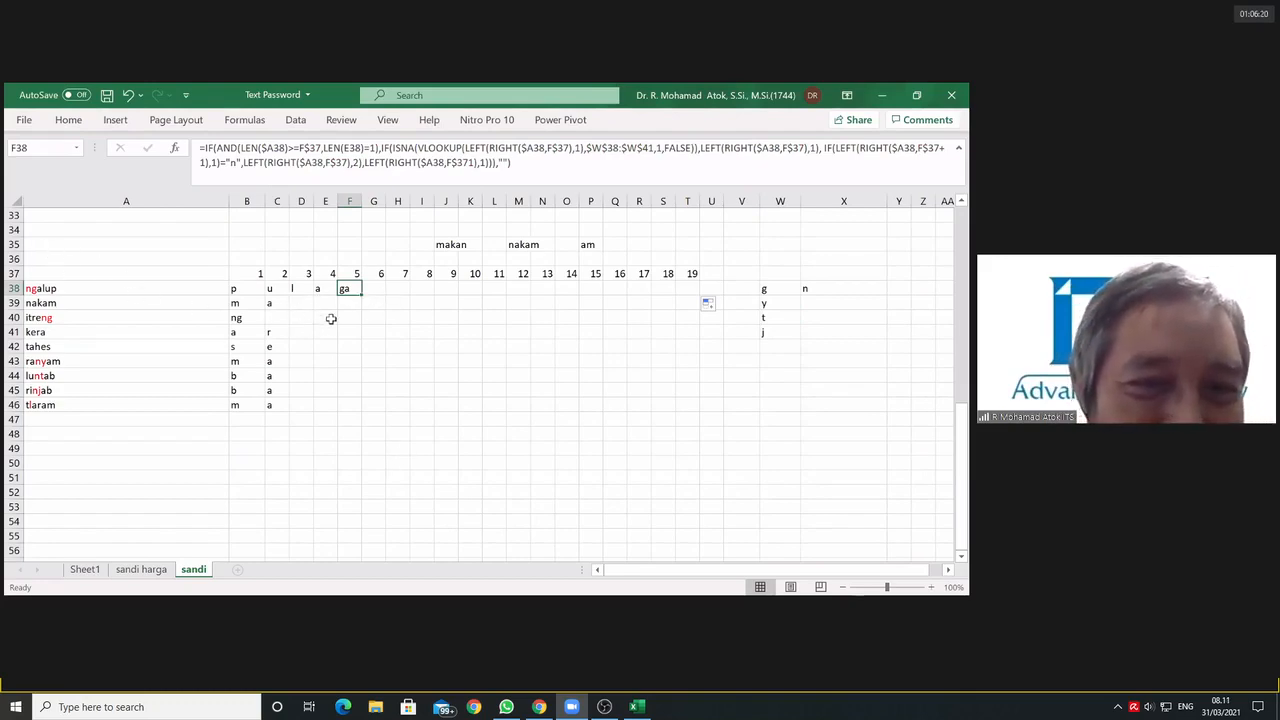
# Step: In C38's formula, extend the RIGHT length inside the two-letter LEFT to C$37+1 and enter it
pyautogui.click(277, 288)
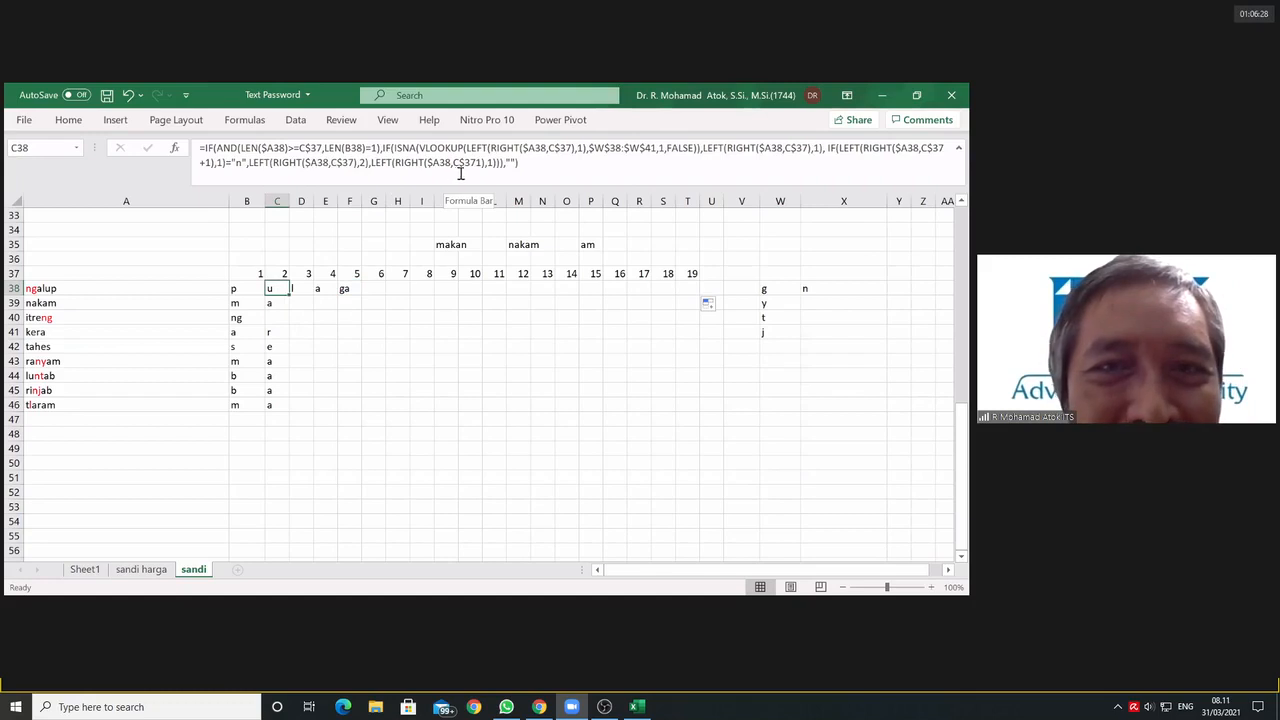
pyautogui.click(354, 162)
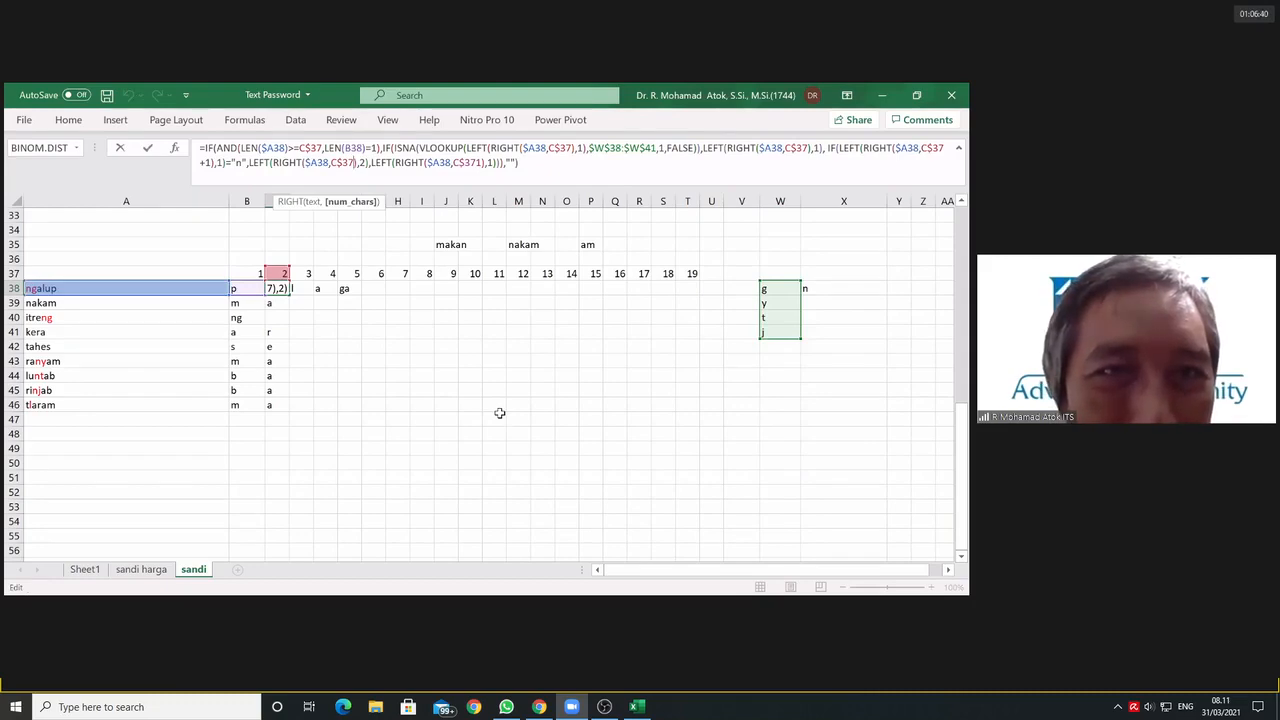
pyautogui.write('+')
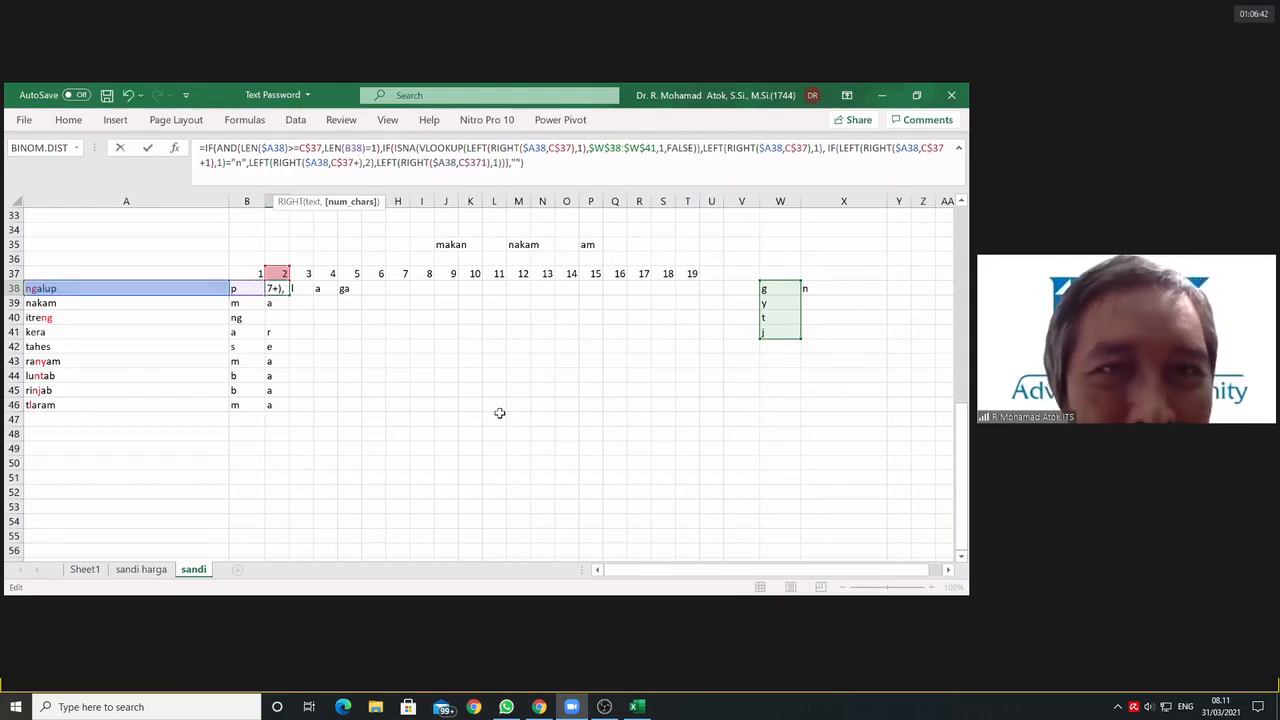
pyautogui.write('1')
pyautogui.press('BackSpace')
pyautogui.write('1')
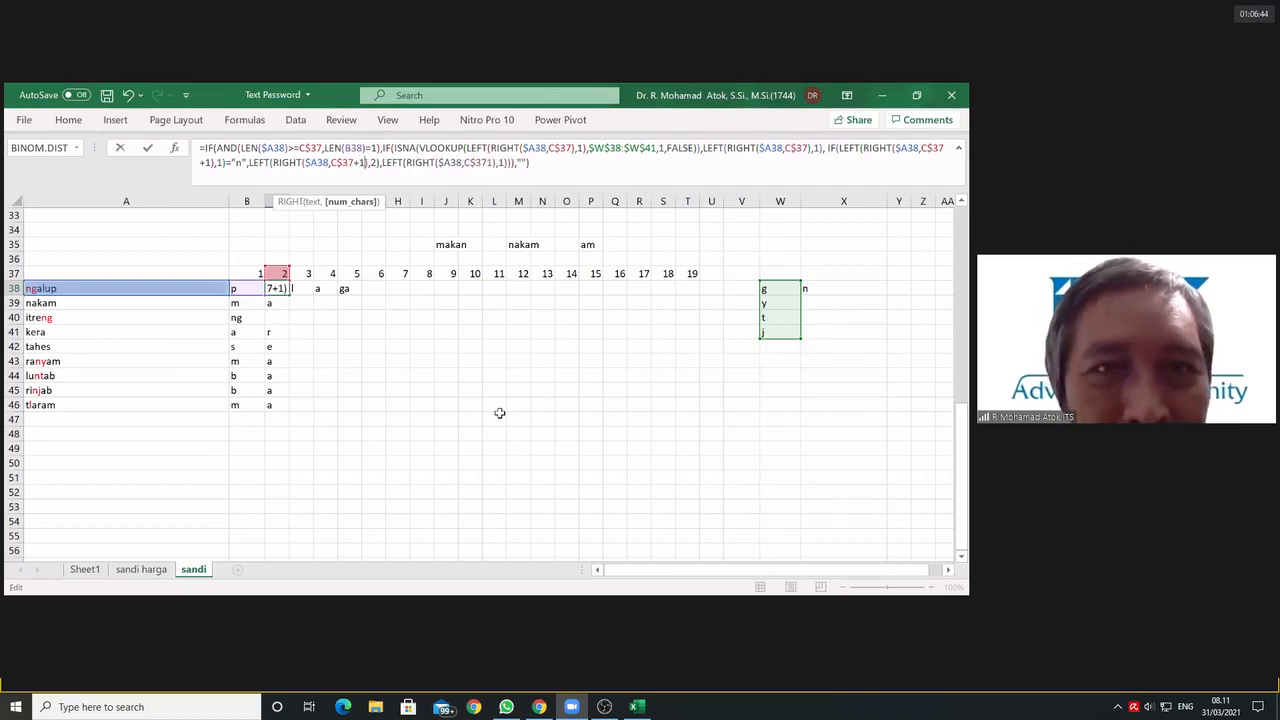
pyautogui.press('Return')
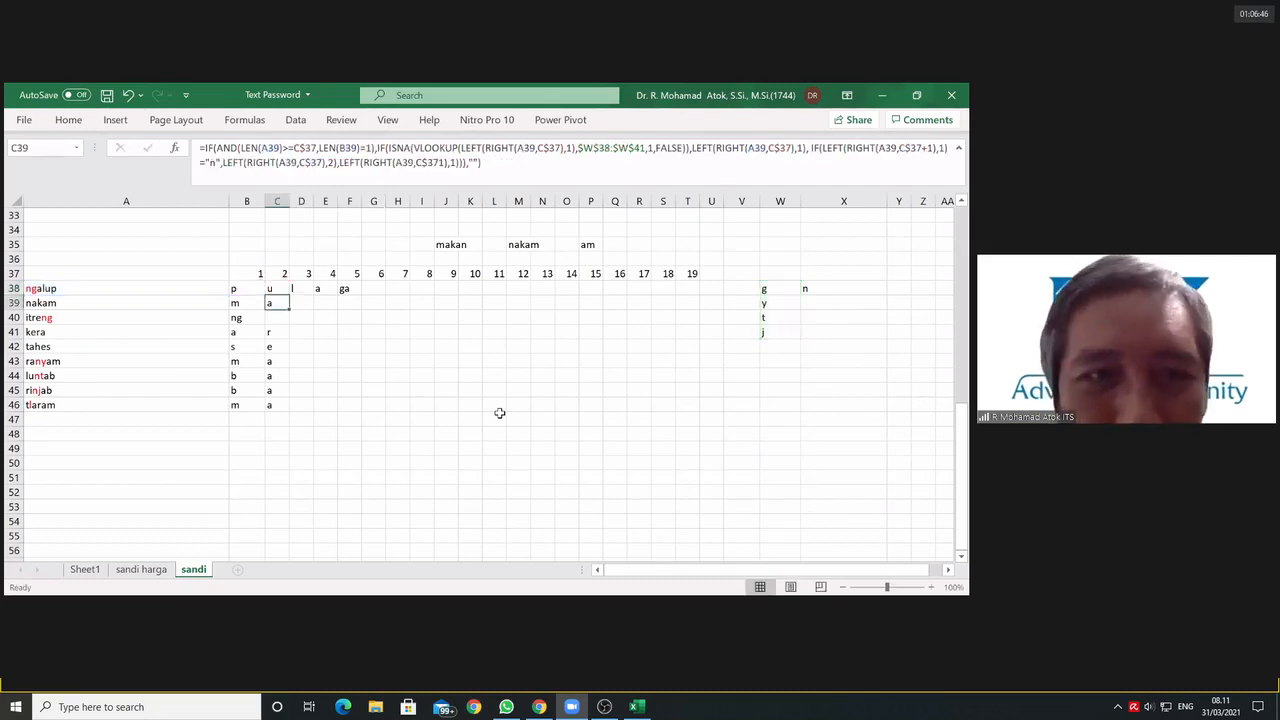
# Step: Fill C38's formula across row 38 through T38 and review its +1 and two-character arguments
pyautogui.click(270, 287)
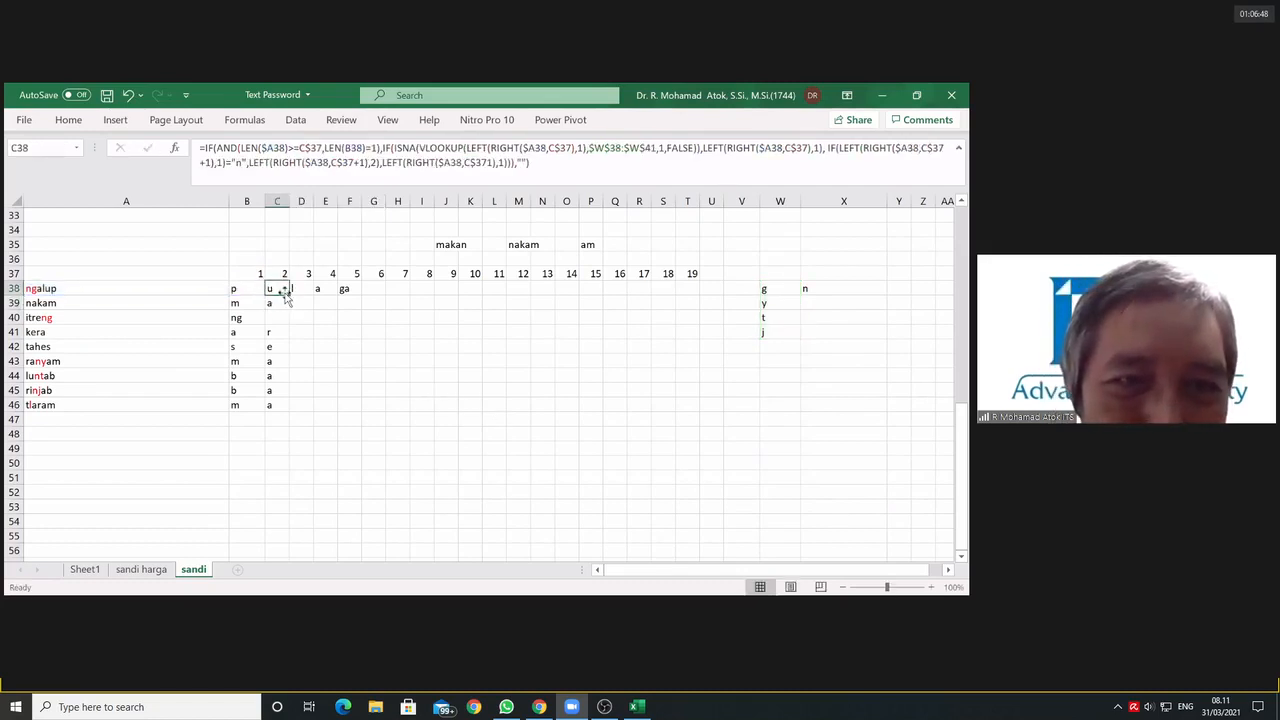
pyautogui.moveTo(290, 295); pyautogui.dragTo(700, 292)
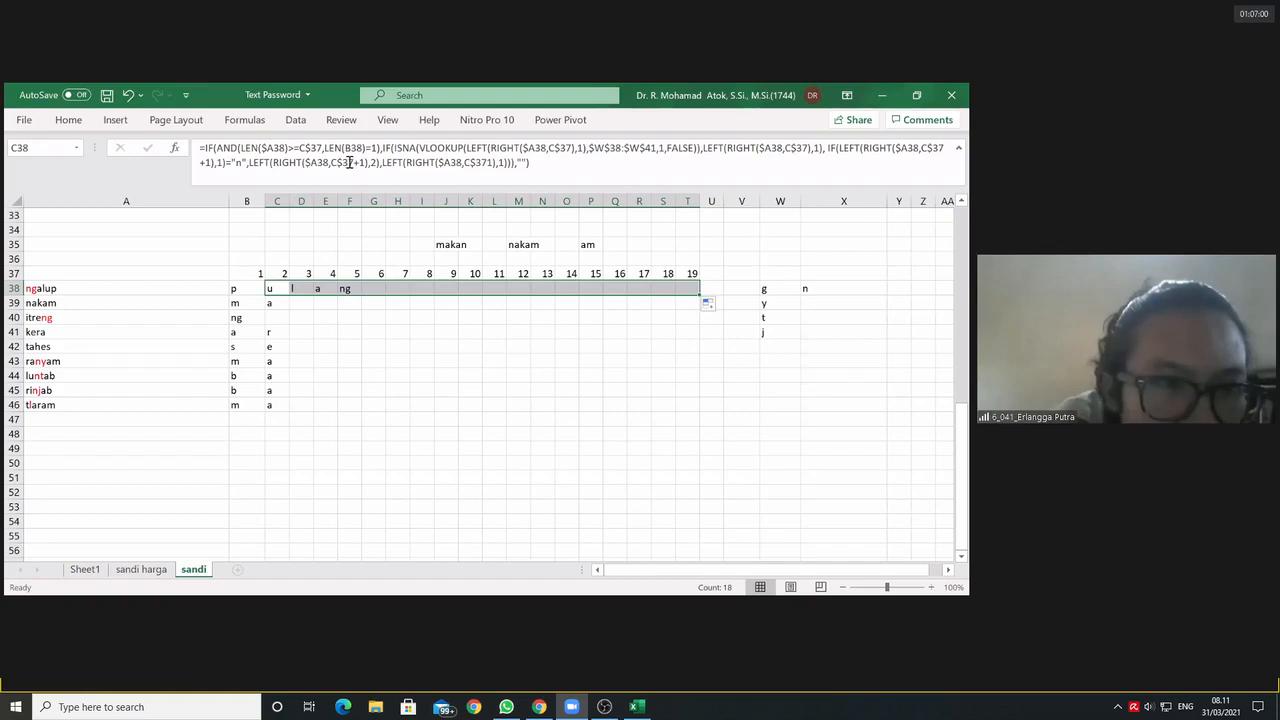
pyautogui.moveTo(352, 162); pyautogui.dragTo(365, 163)
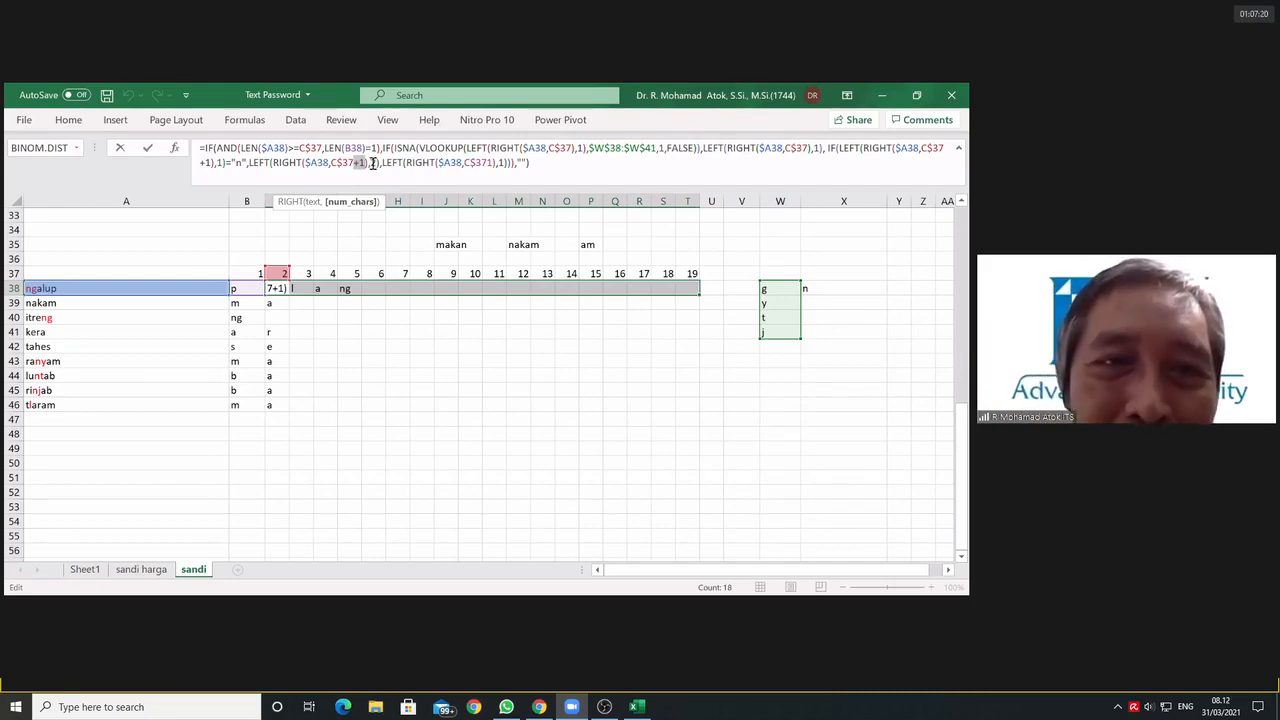
pyautogui.moveTo(371, 163); pyautogui.dragTo(376, 163)
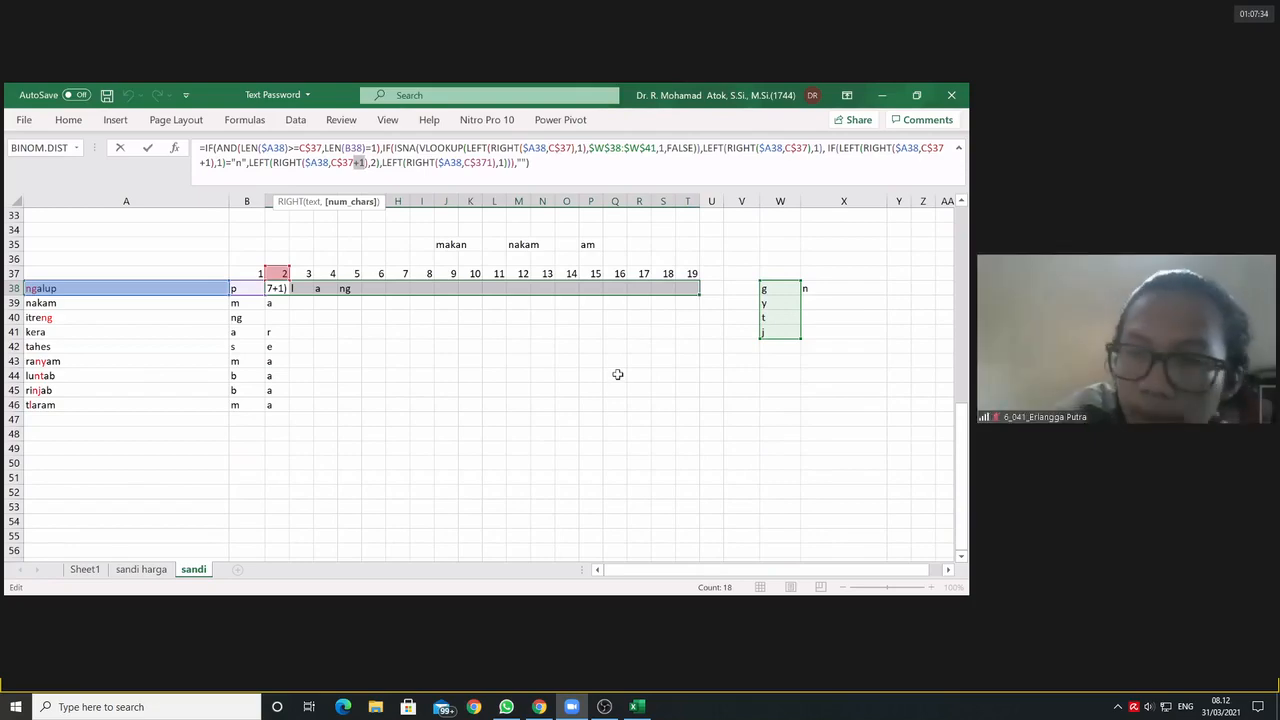
pyautogui.press('Return')
# Step: Fill the formulas in D38:T38 down through row 46
pyautogui.click(275, 301)
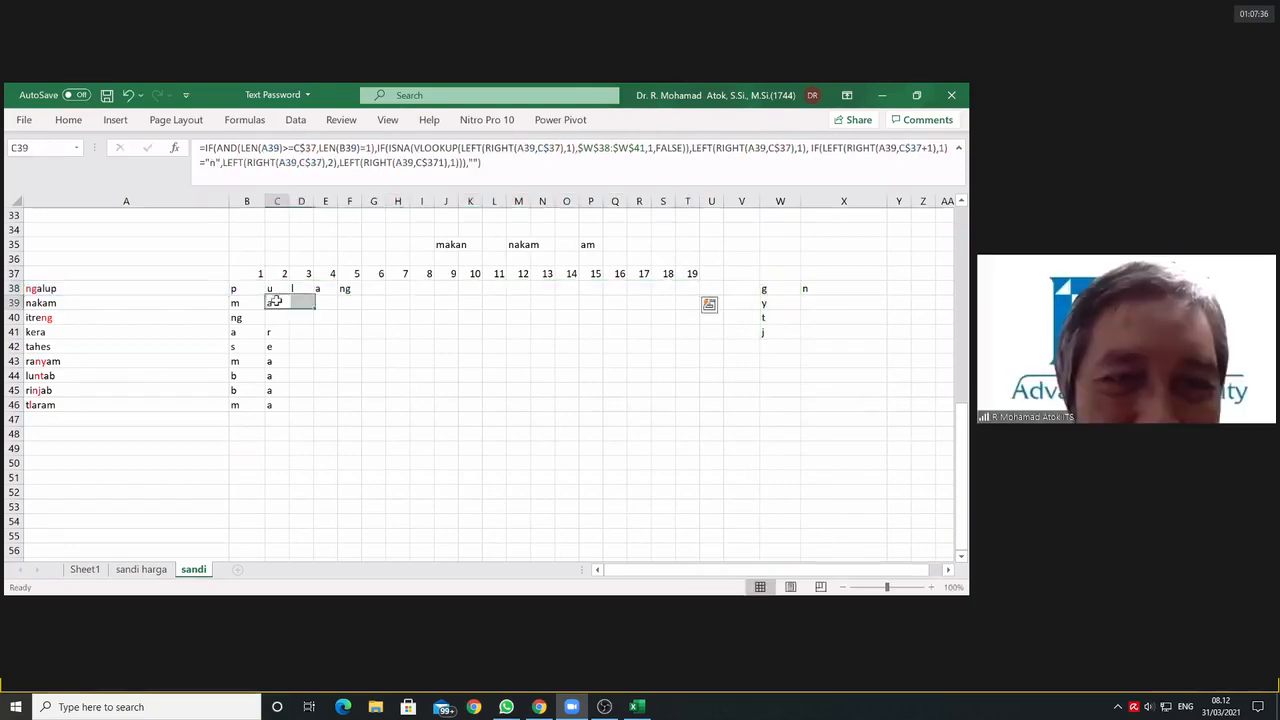
pyautogui.click(298, 288)
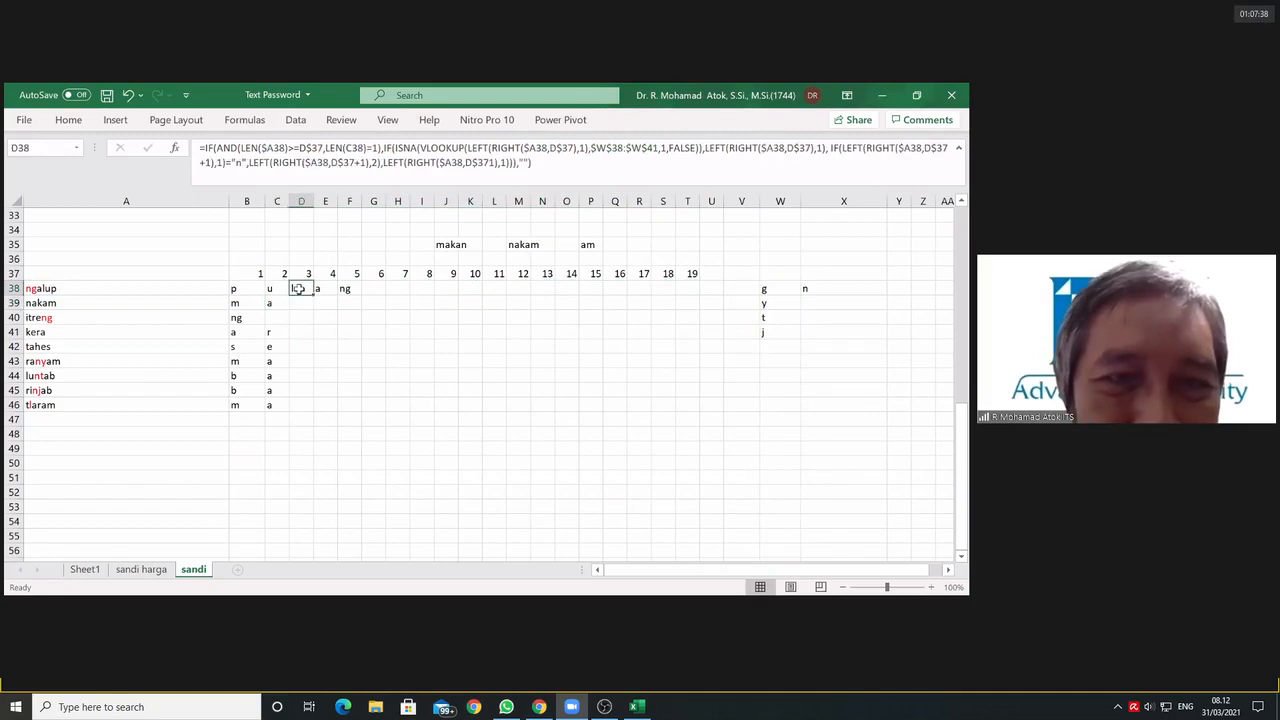
pyautogui.moveTo(298, 288); pyautogui.dragTo(690, 414)
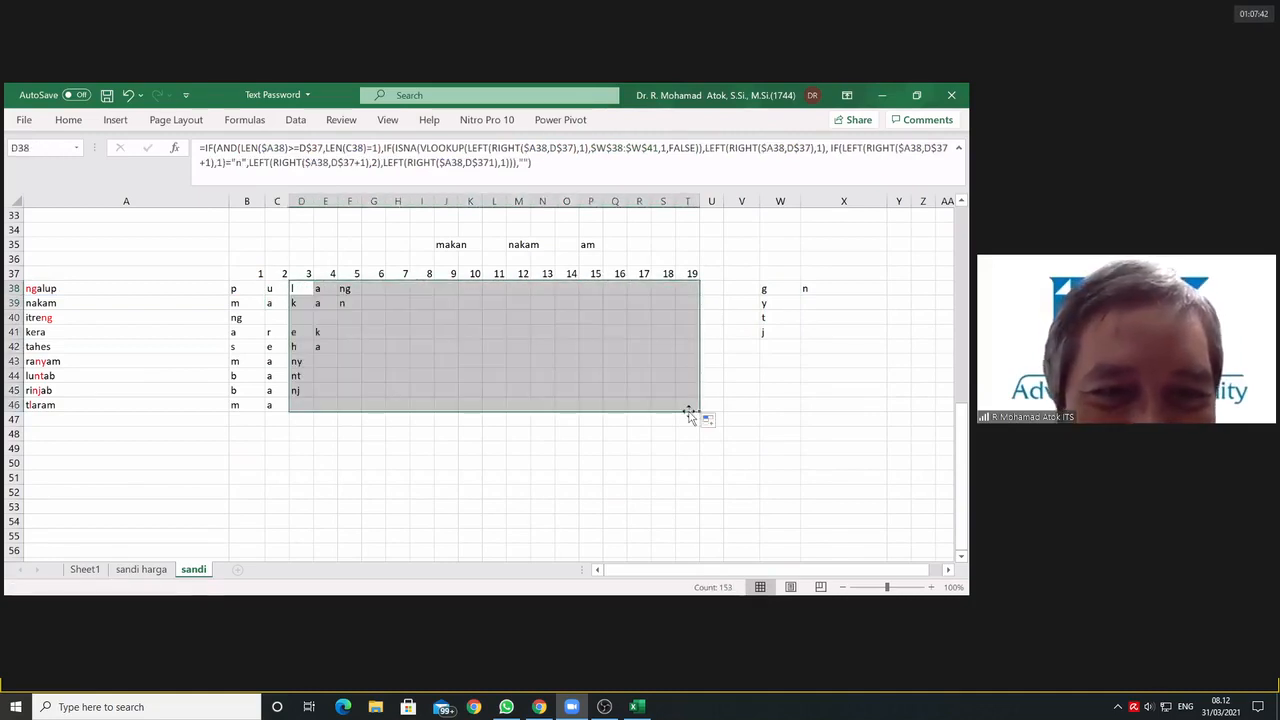
# Step: Examine the cells that follow two-letter sounds in the filled table, including C40, F38 and E43 to E45
pyautogui.click(445, 345)
pyautogui.click(282, 316)
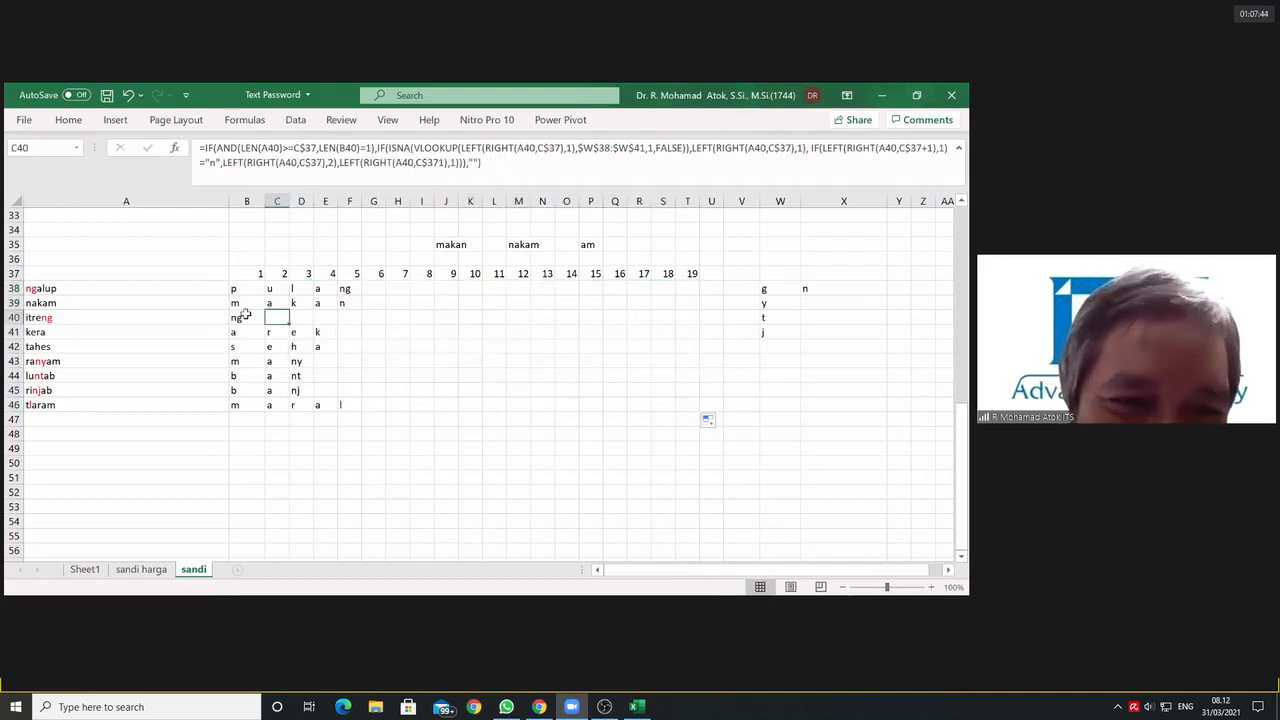
pyautogui.click(352, 292)
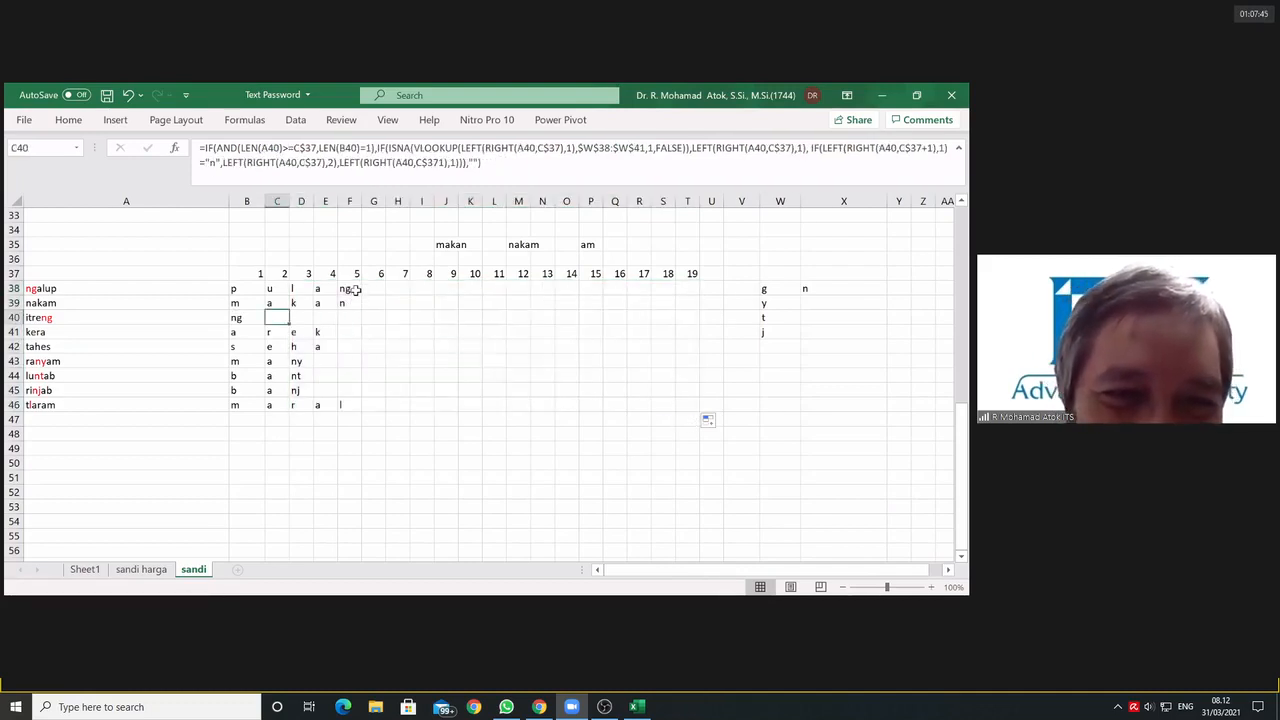
pyautogui.click(325, 363)
pyautogui.click(326, 375)
pyautogui.click(328, 388)
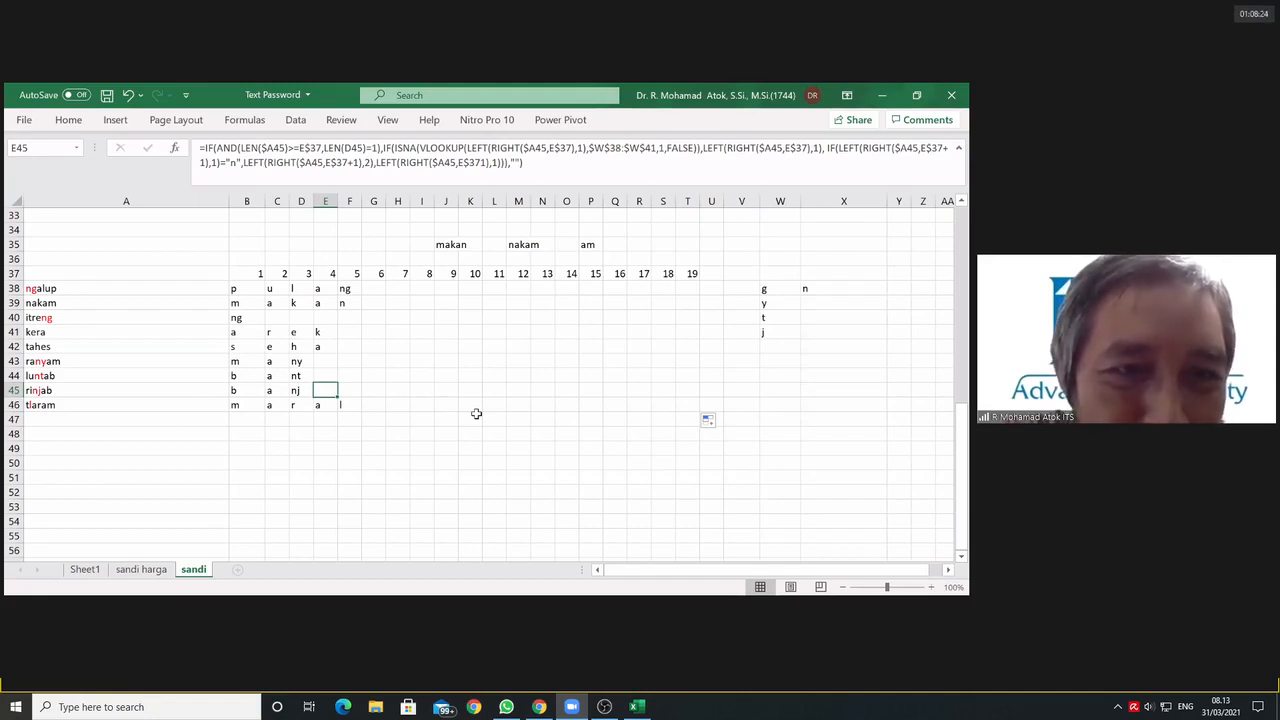
pyautogui.click(299, 289)
# Step: Try to add a nested IF before the empty-text fallback in D40's formula, using the conditions C40="" and LEN(B40)=2
pyautogui.click(306, 317)
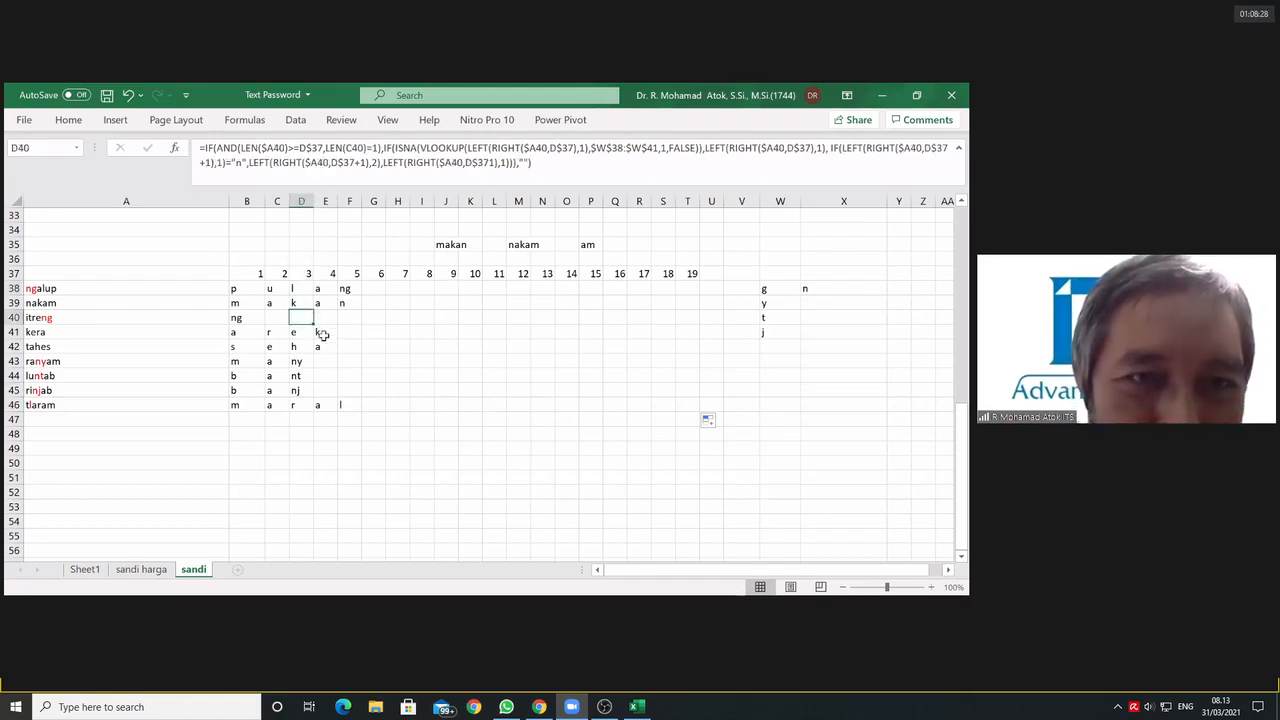
pyautogui.click(205, 147)
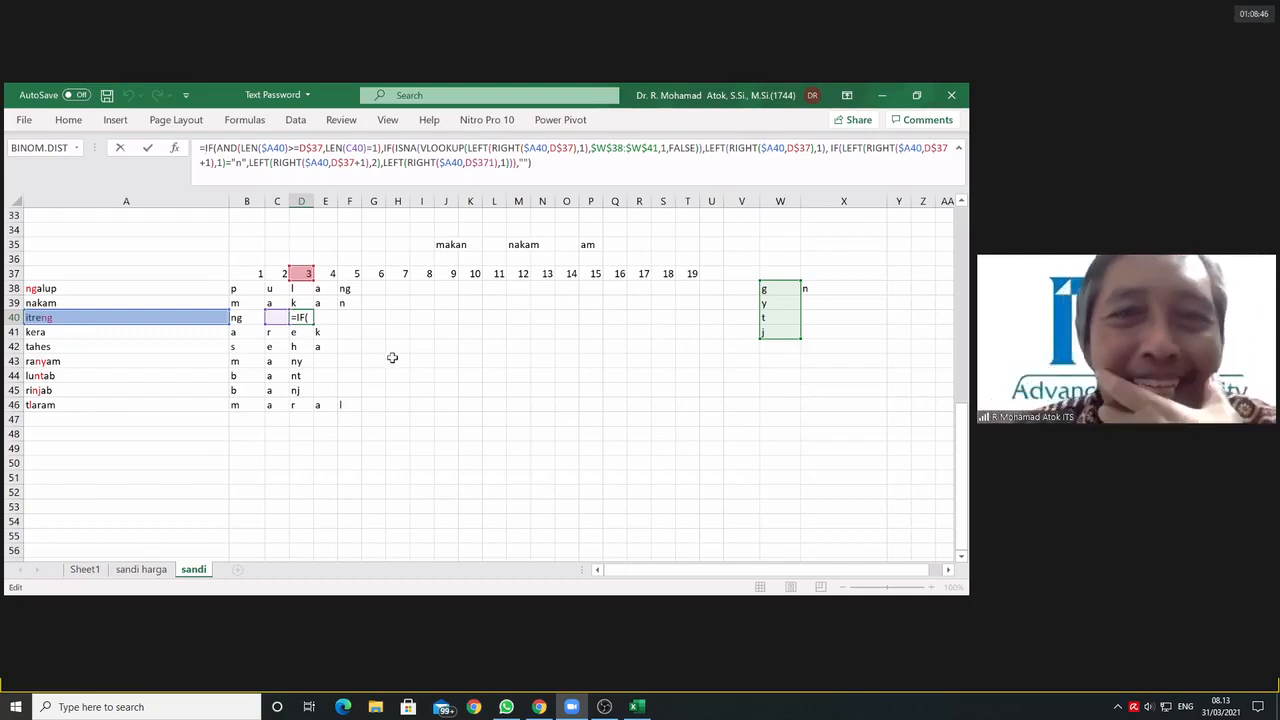
pyautogui.click(522, 162)
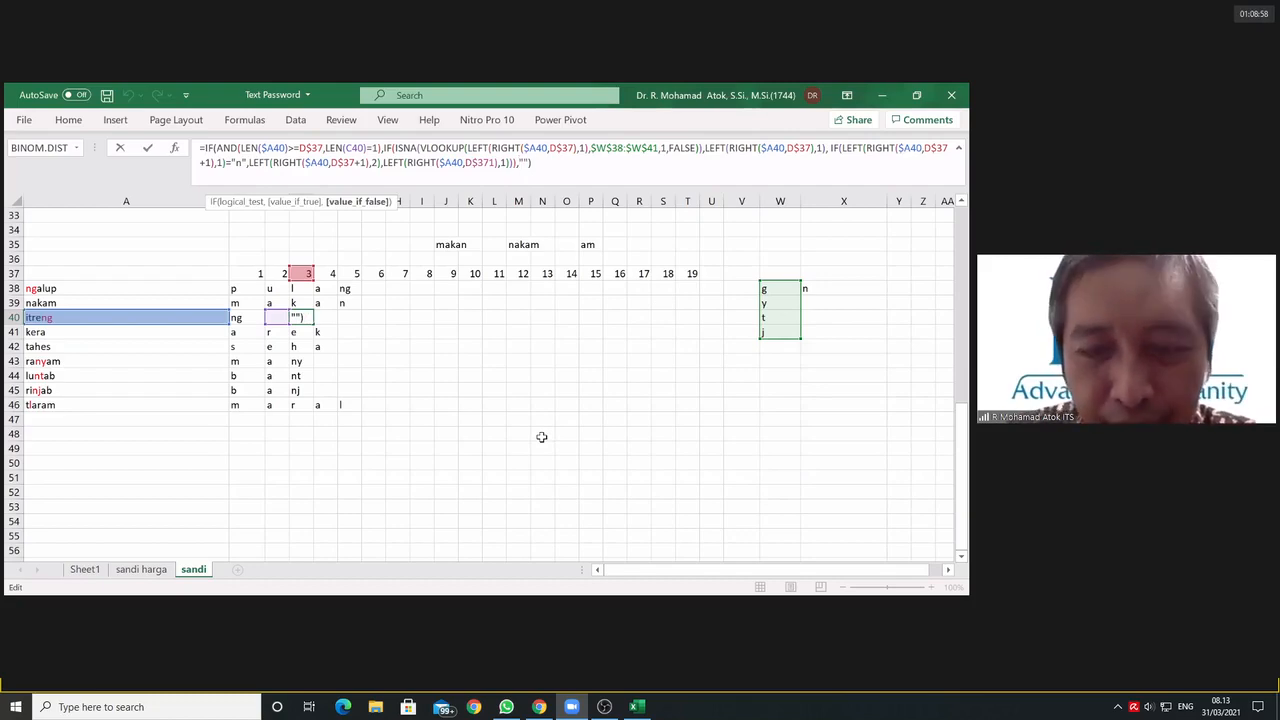
pyautogui.write('if(')
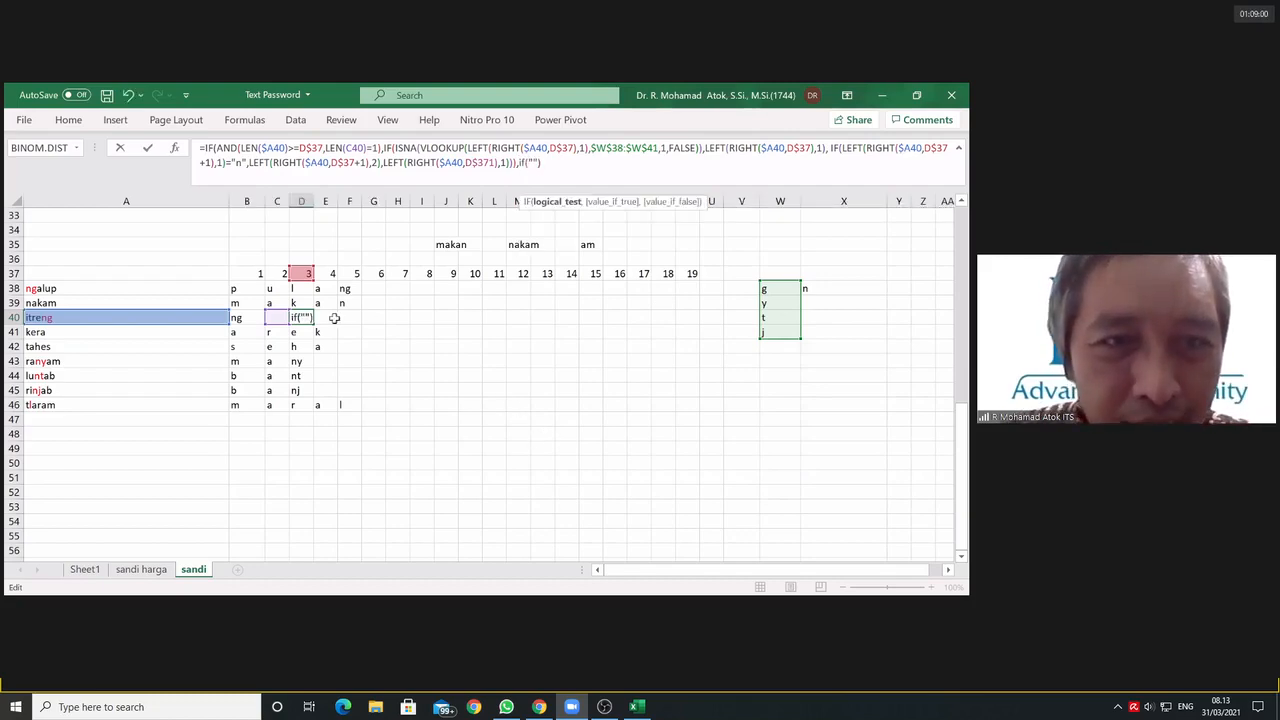
pyautogui.click(275, 317)
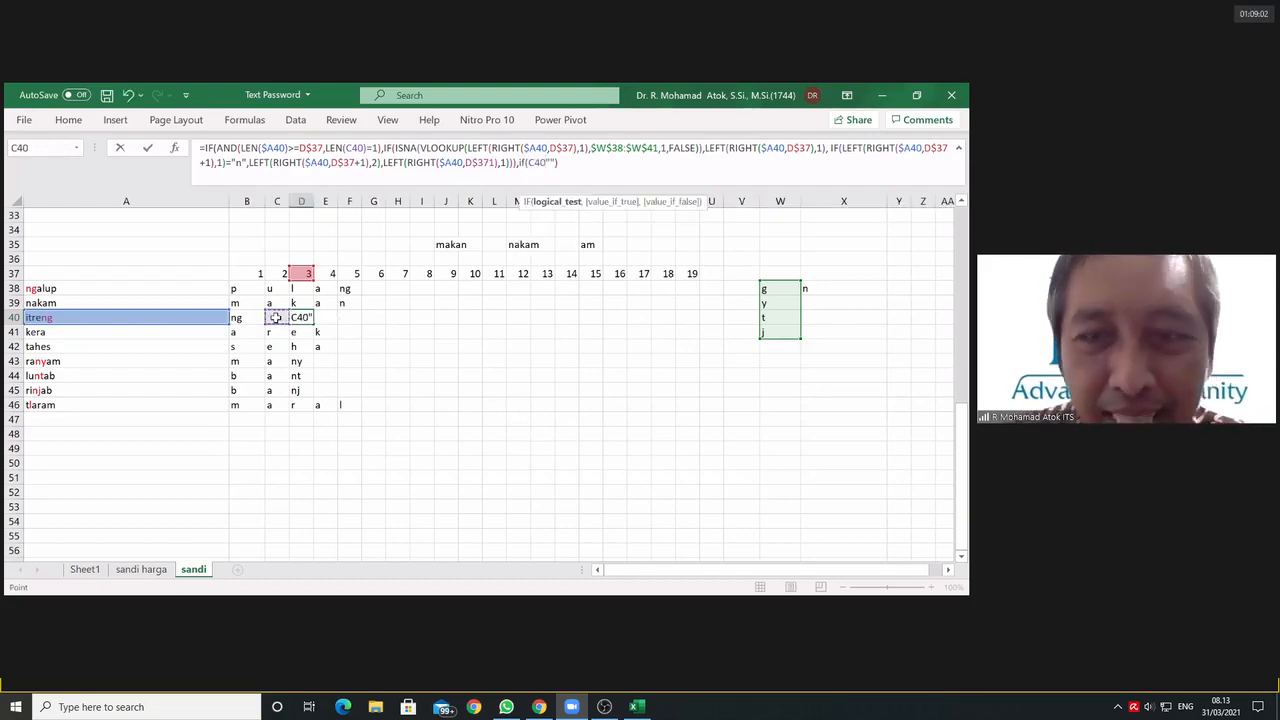
pyautogui.write('=""')
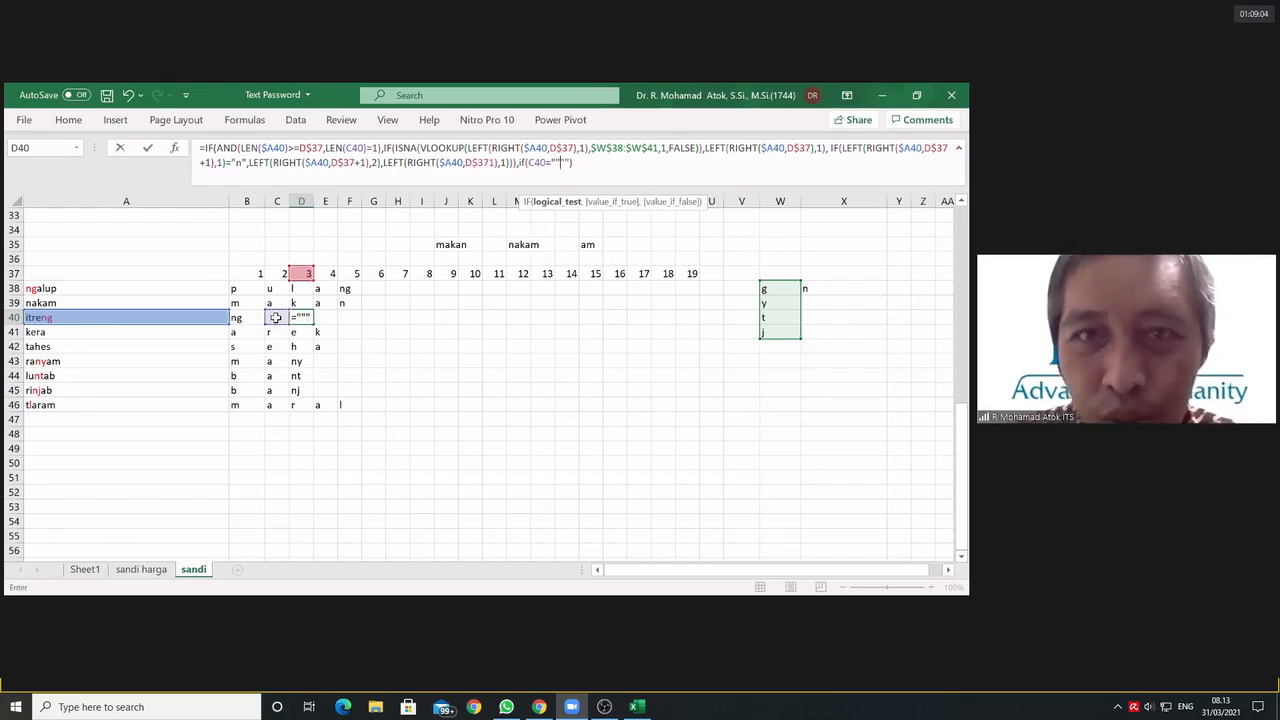
pyautogui.write(',')
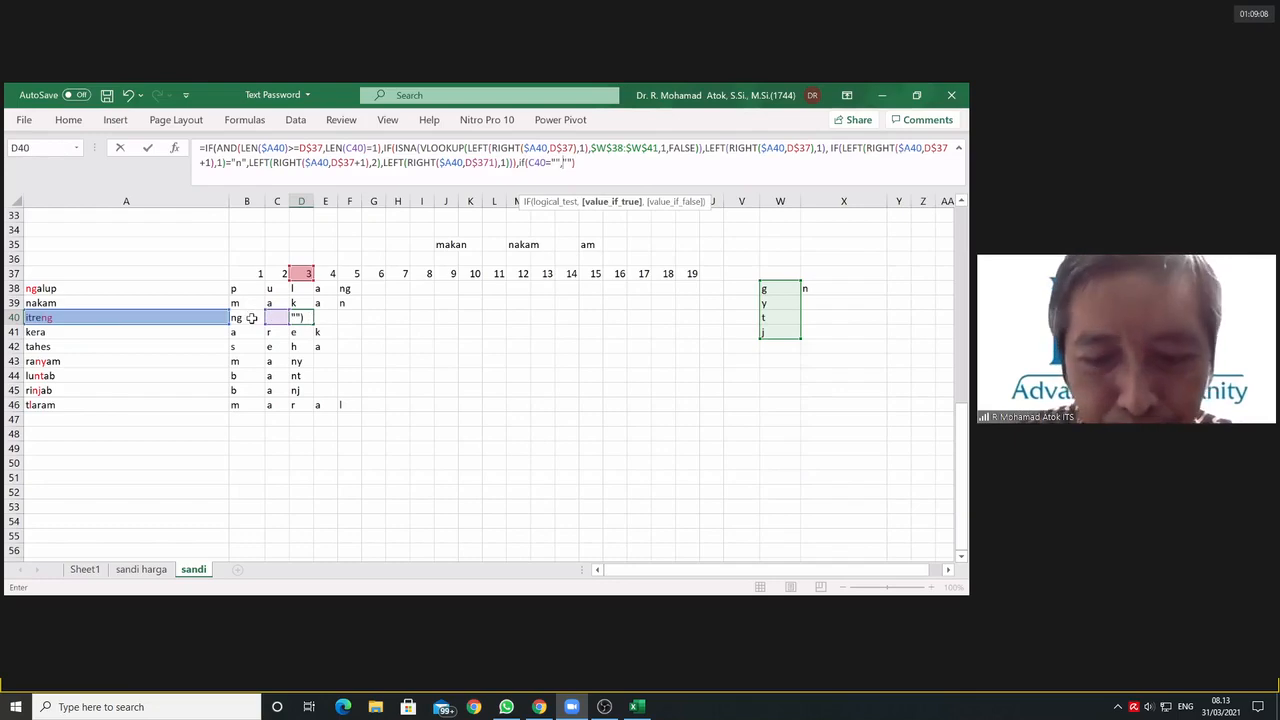
pyautogui.write('len(')
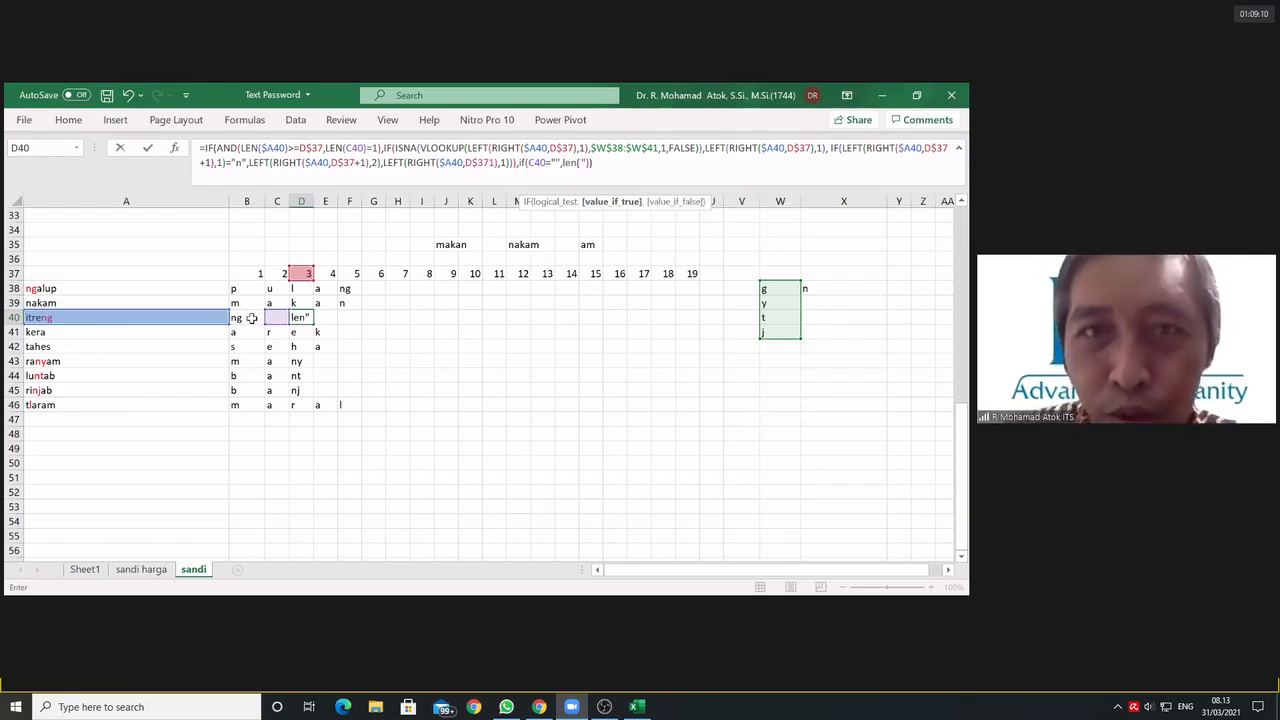
pyautogui.click(243, 316)
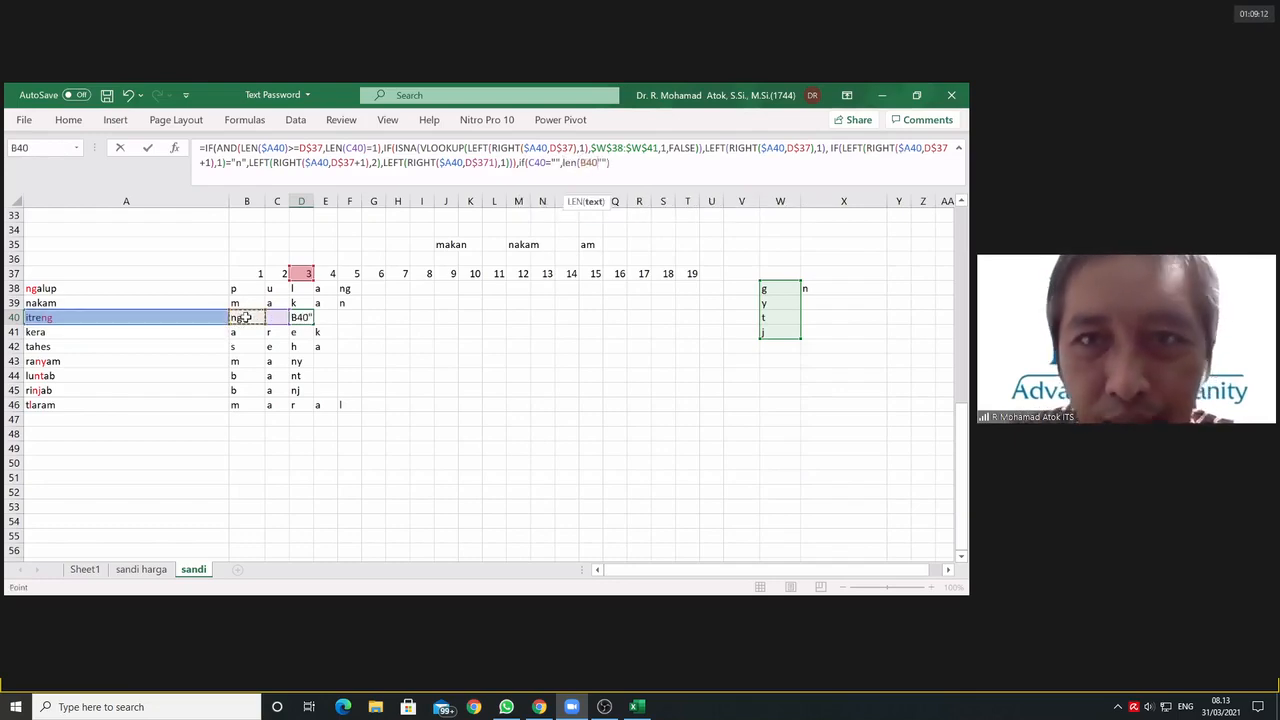
pyautogui.write(')=2')
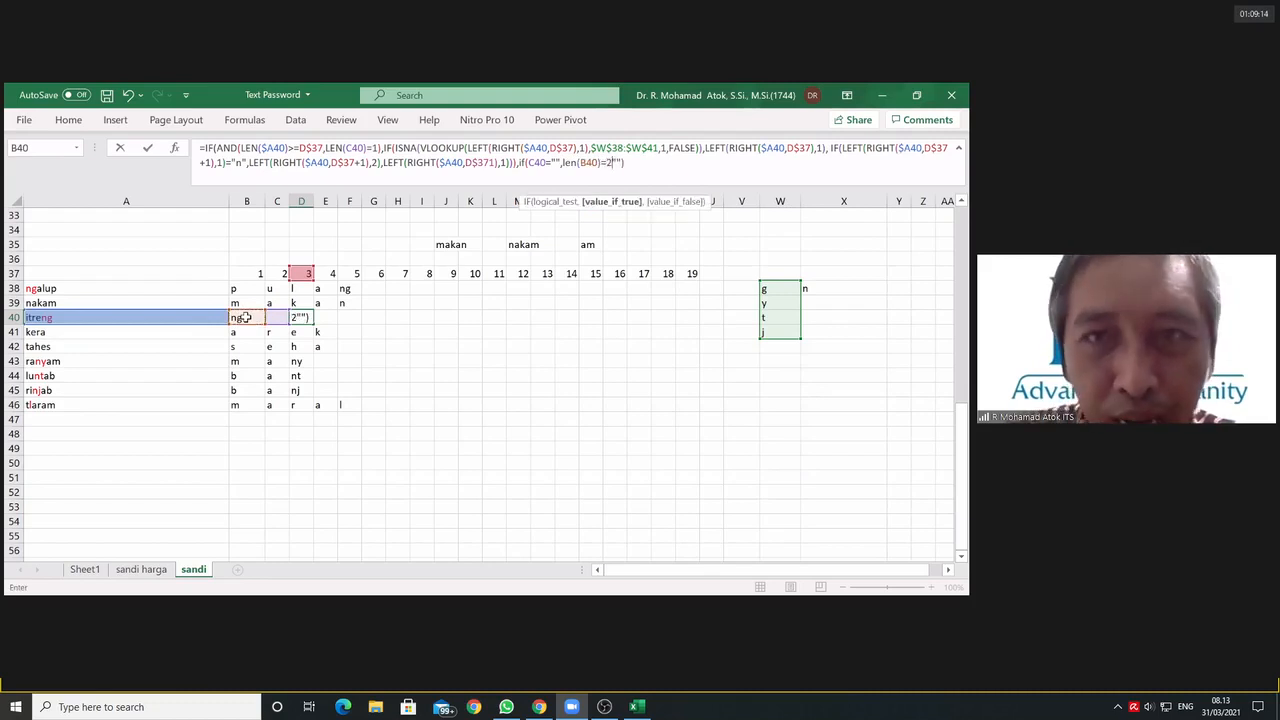
pyautogui.write(')')
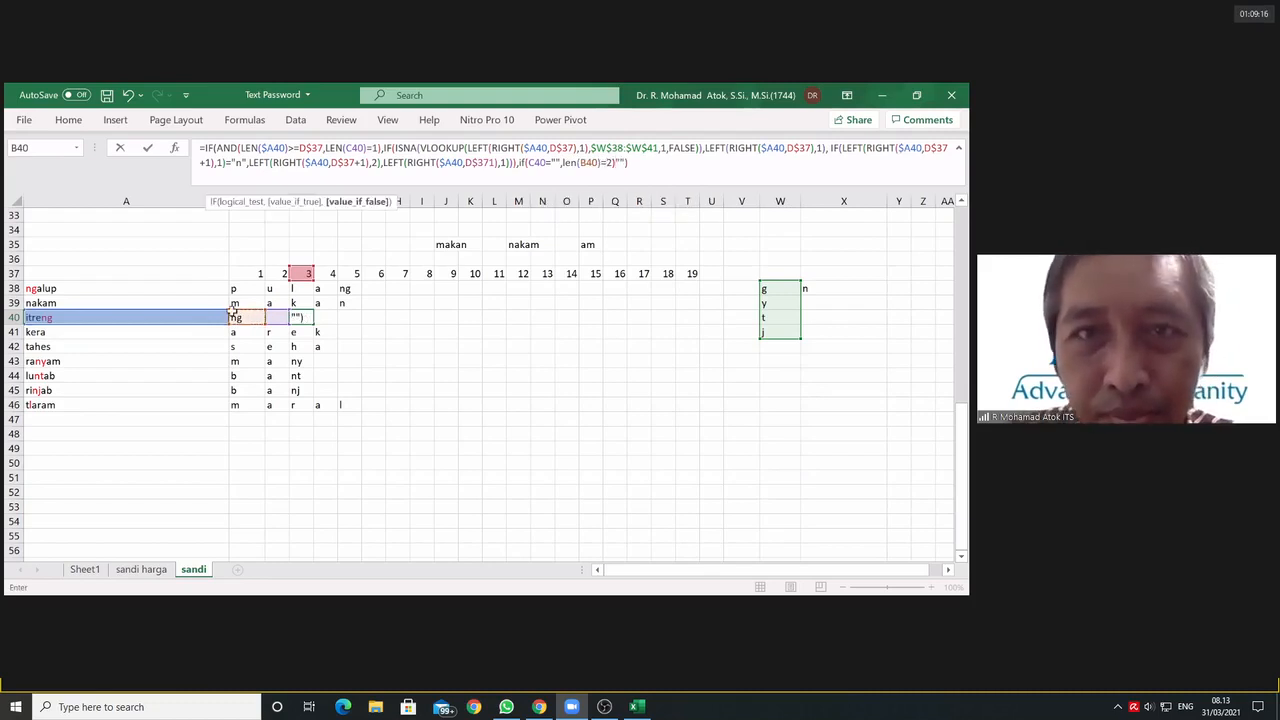
# Step: Try to wrap the C40="" and LEN(B40)=2 conditions of D40's nested IF in AND, followed by an argument separator
pyautogui.click(529, 162)
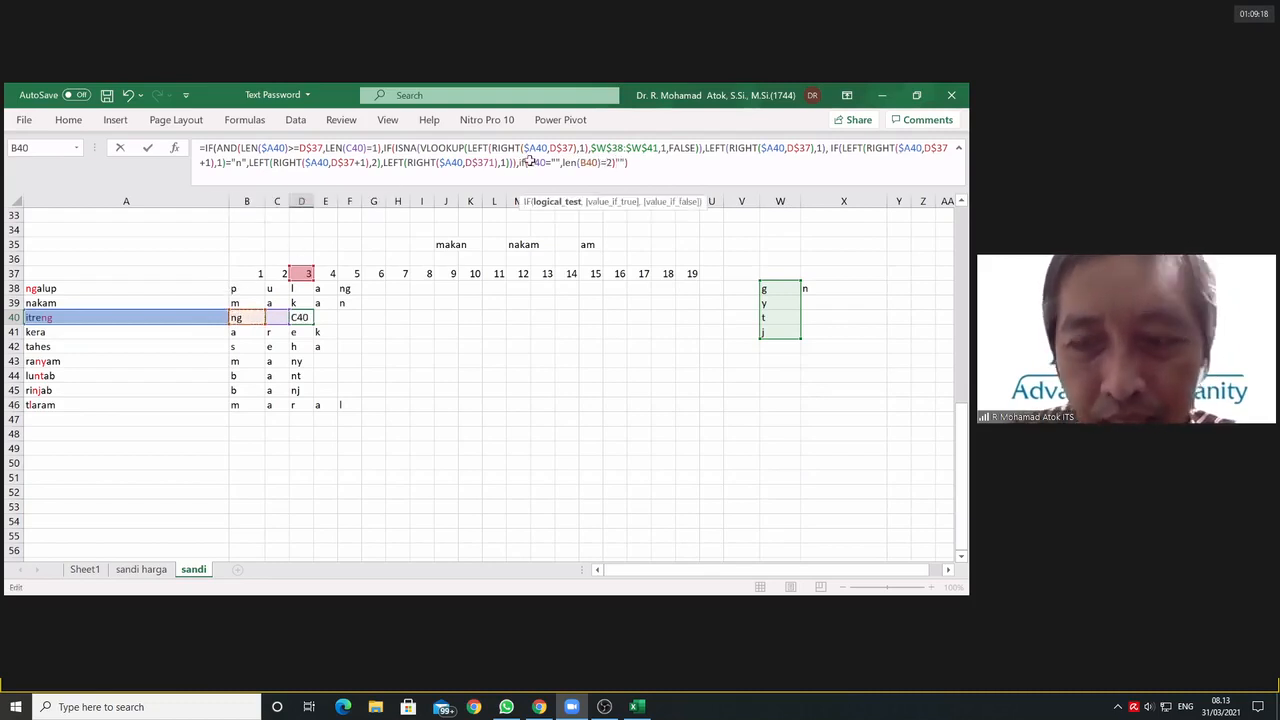
pyautogui.write('(')
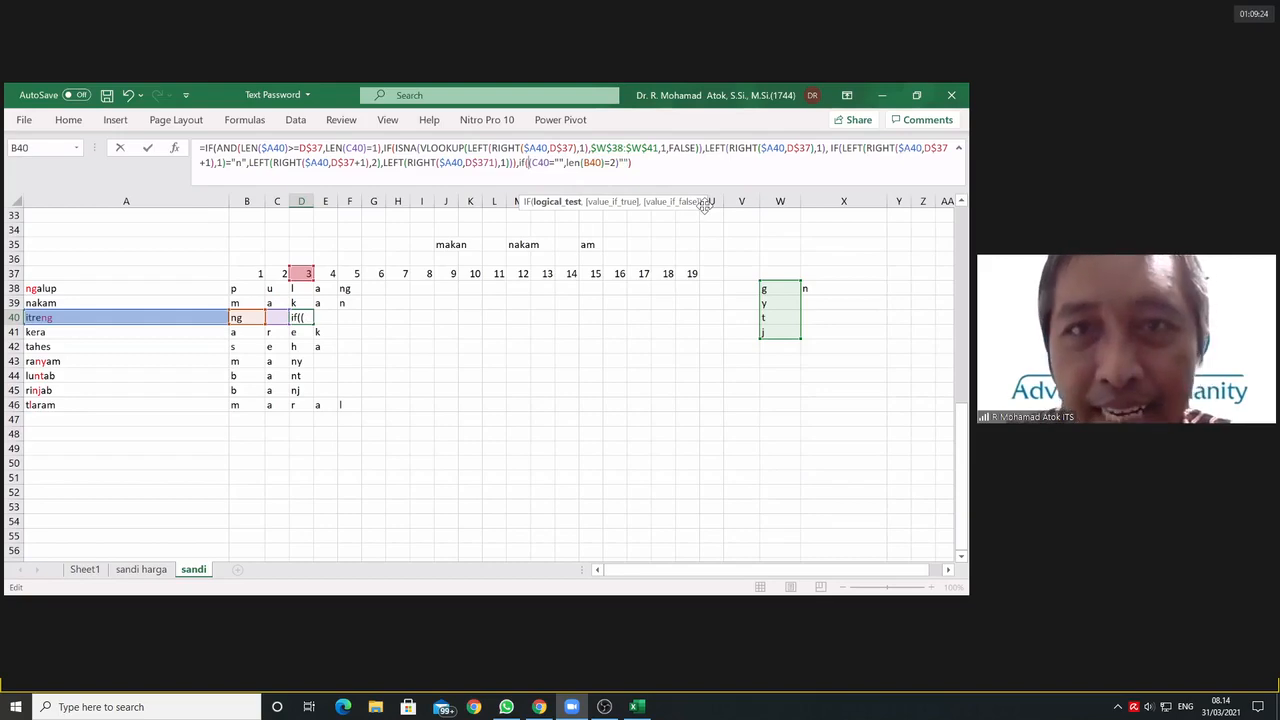
pyautogui.write('AND')
pyautogui.click(640, 162)
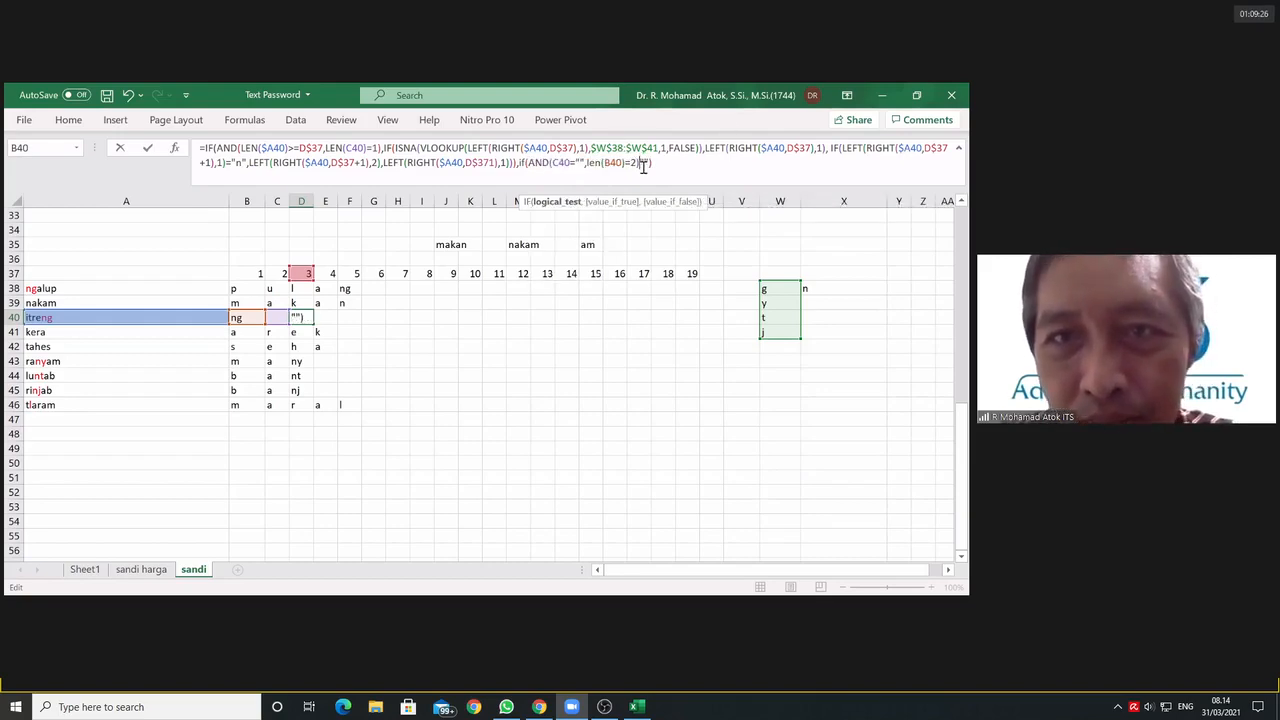
pyautogui.write(',,')
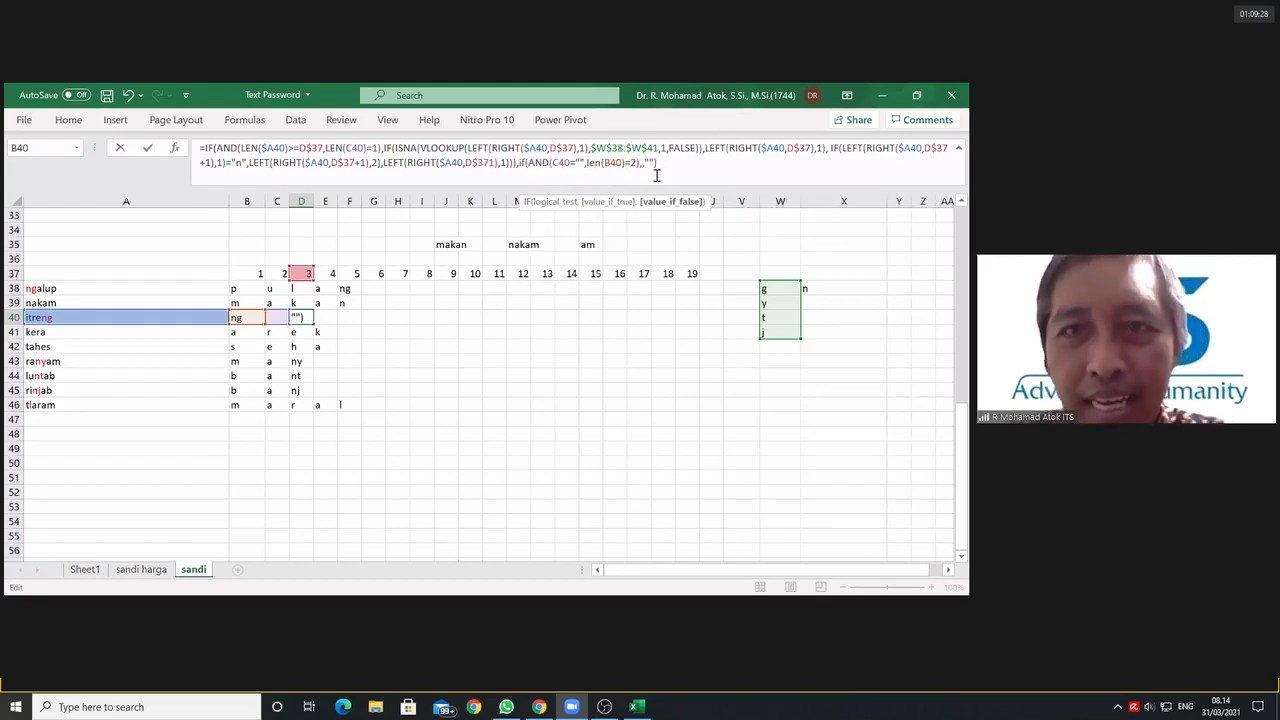
# Step: Try to reuse D40's original IF extraction expression as the nested IF's true value, closing it with an empty-text fallback
pyautogui.click(644, 163)
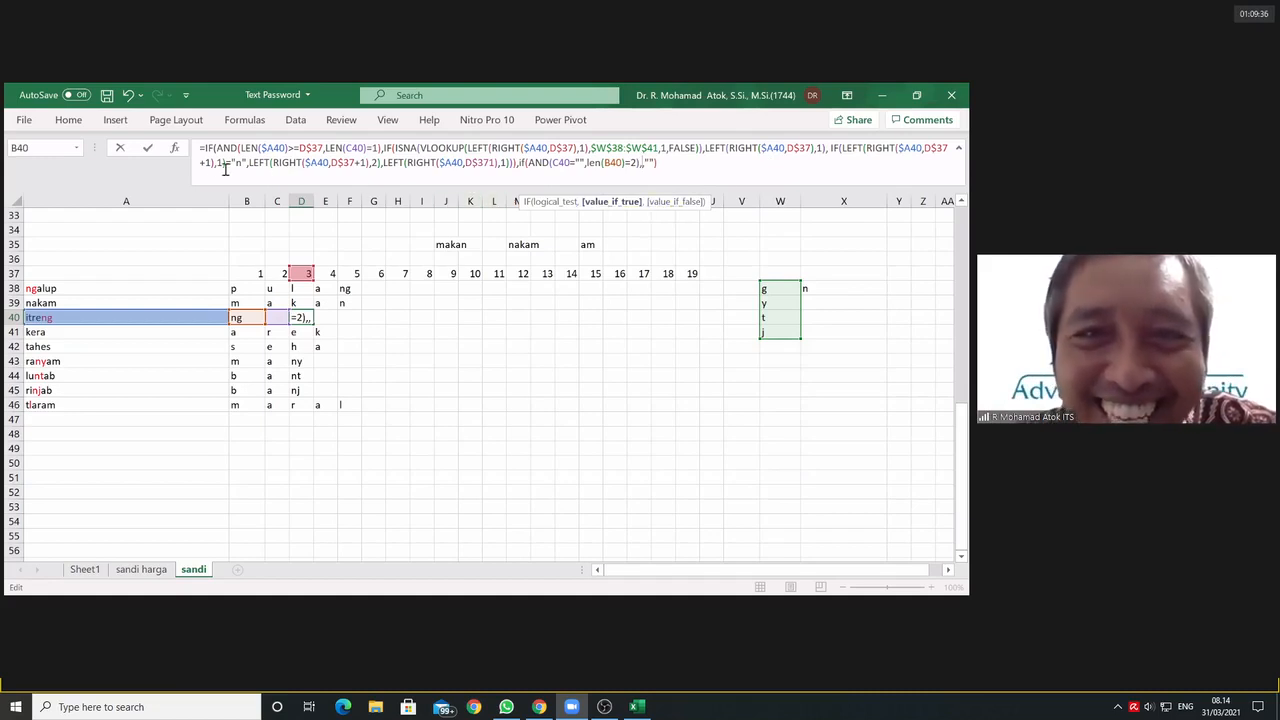
pyautogui.moveTo(200, 148); pyautogui.dragTo(518, 194)
pyautogui.hotkey('ctrl', 'c')
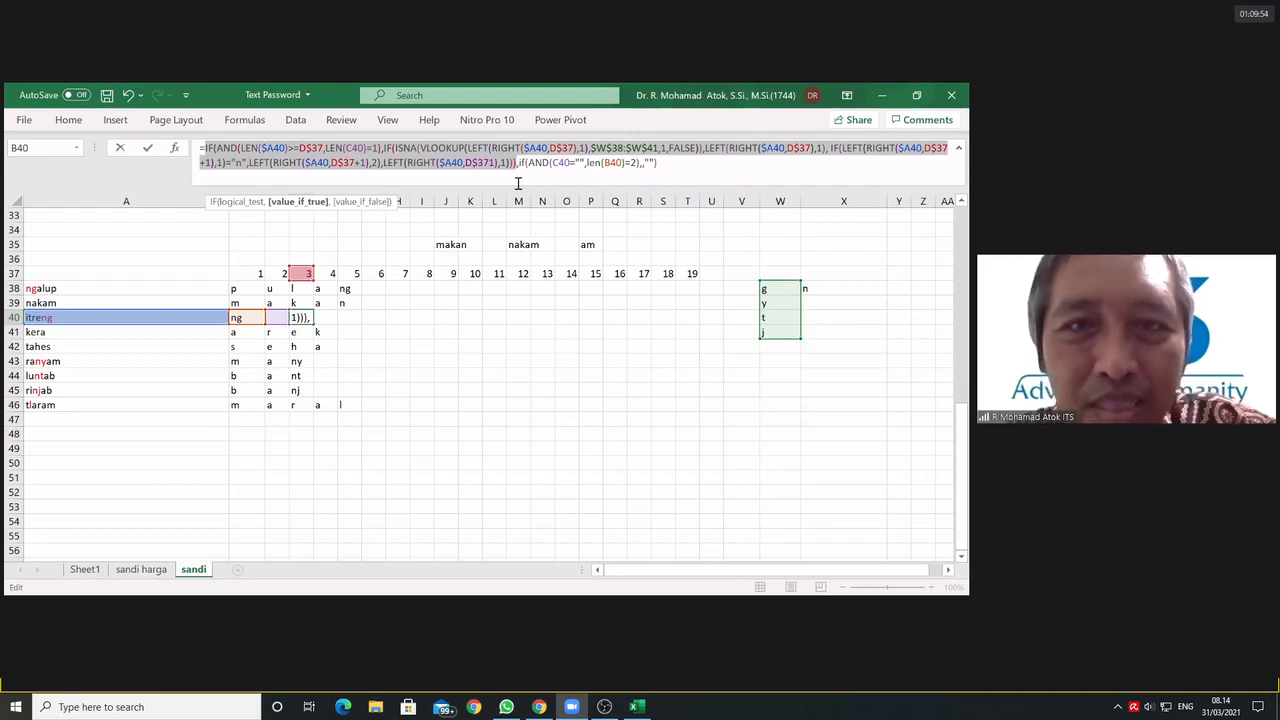
pyautogui.click(640, 162)
pyautogui.write('),')
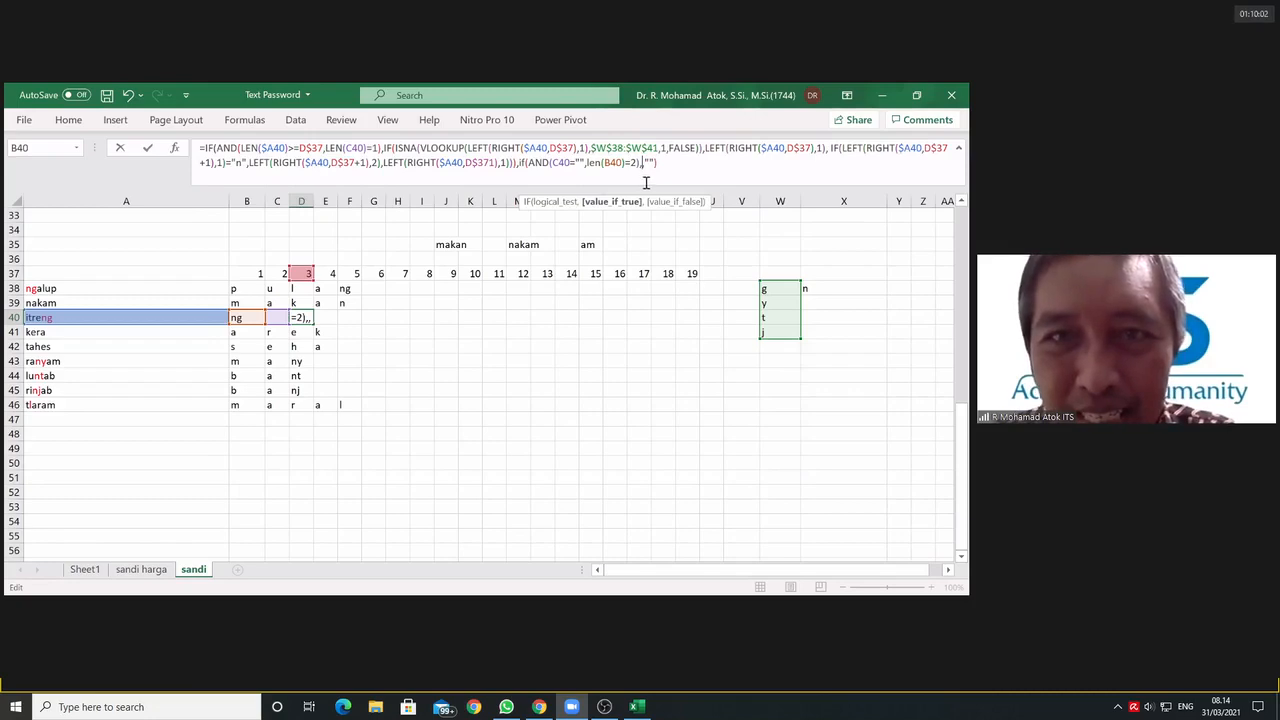
pyautogui.hotkey('ctrl', 'v')
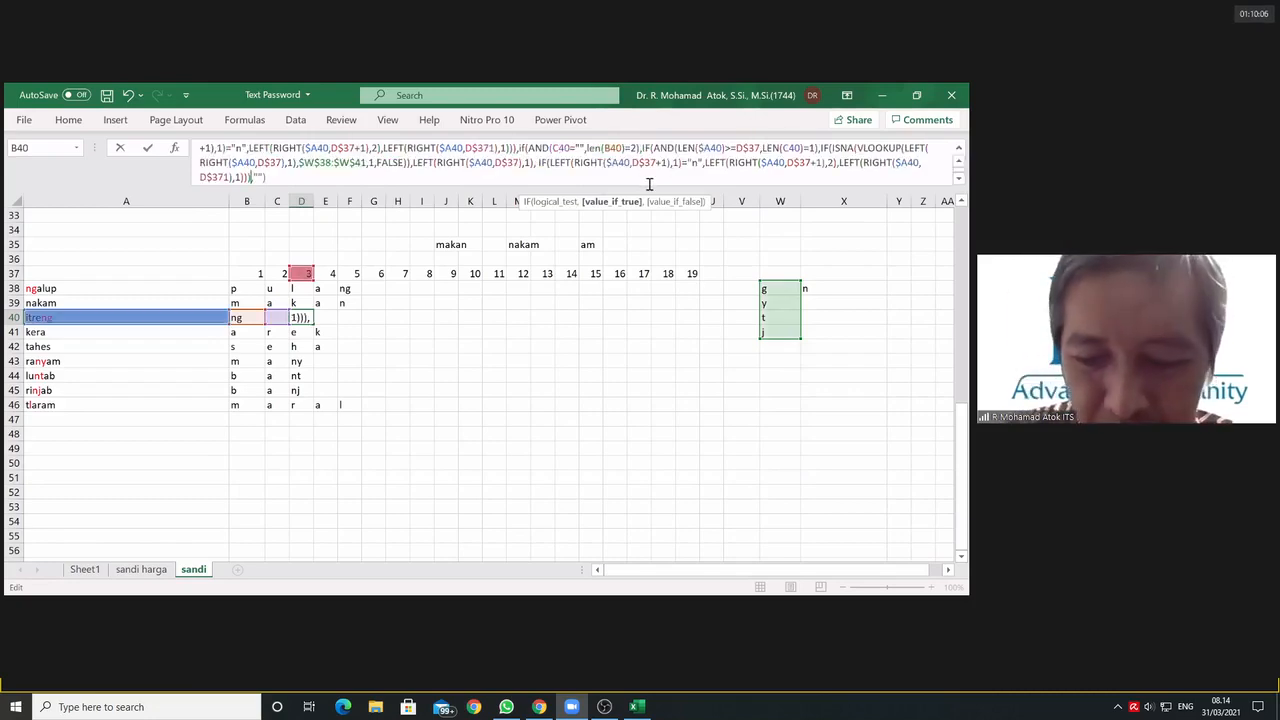
pyautogui.write(',""')
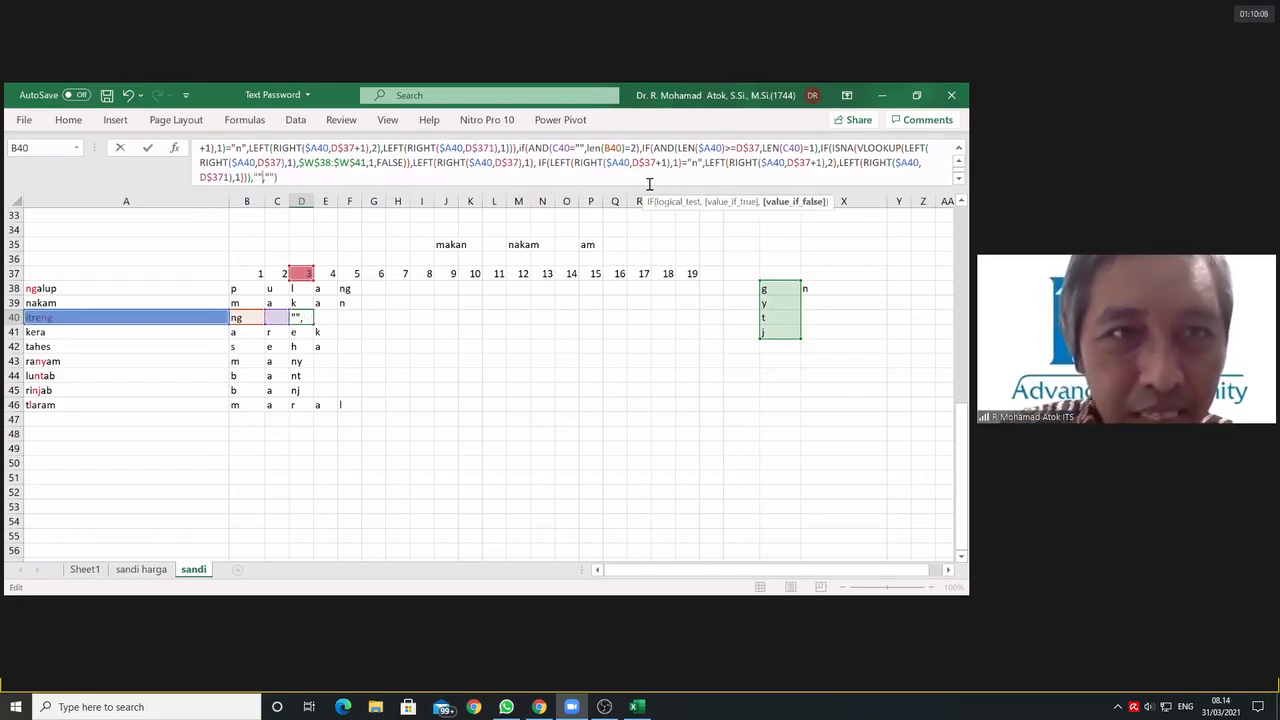
pyautogui.write(')')
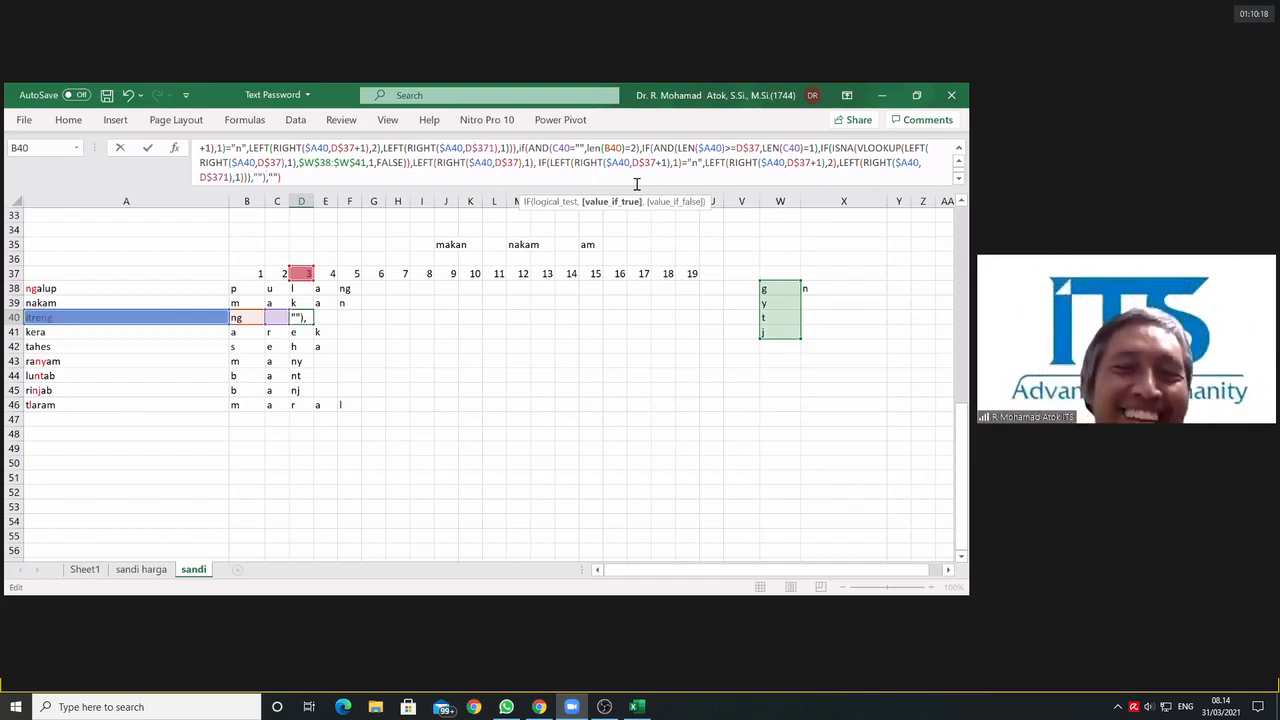
pyautogui.hotkey('ctrl', 'Return')
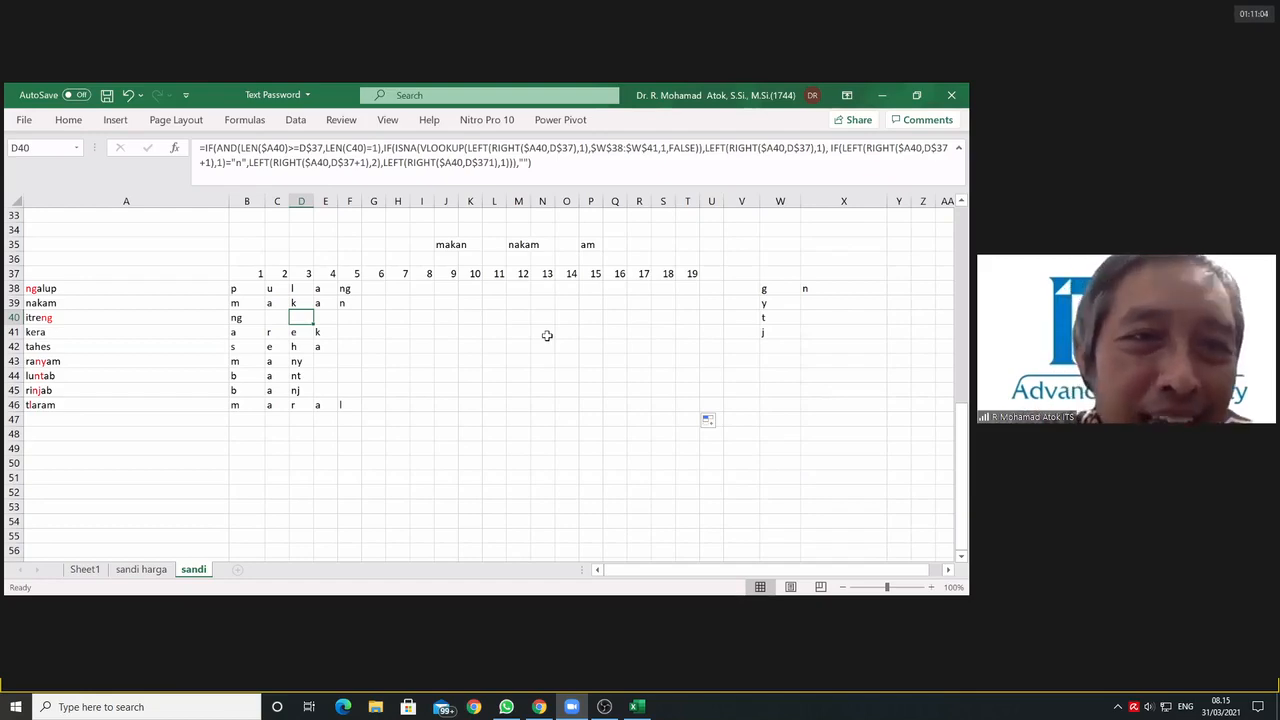
# Step: Try to replace the AND in D40's formula with a LEN($A40)>=D$37 test and a nested IF on LEN(C40)=1, adding a closing parenthesis
pyautogui.click(240, 147)
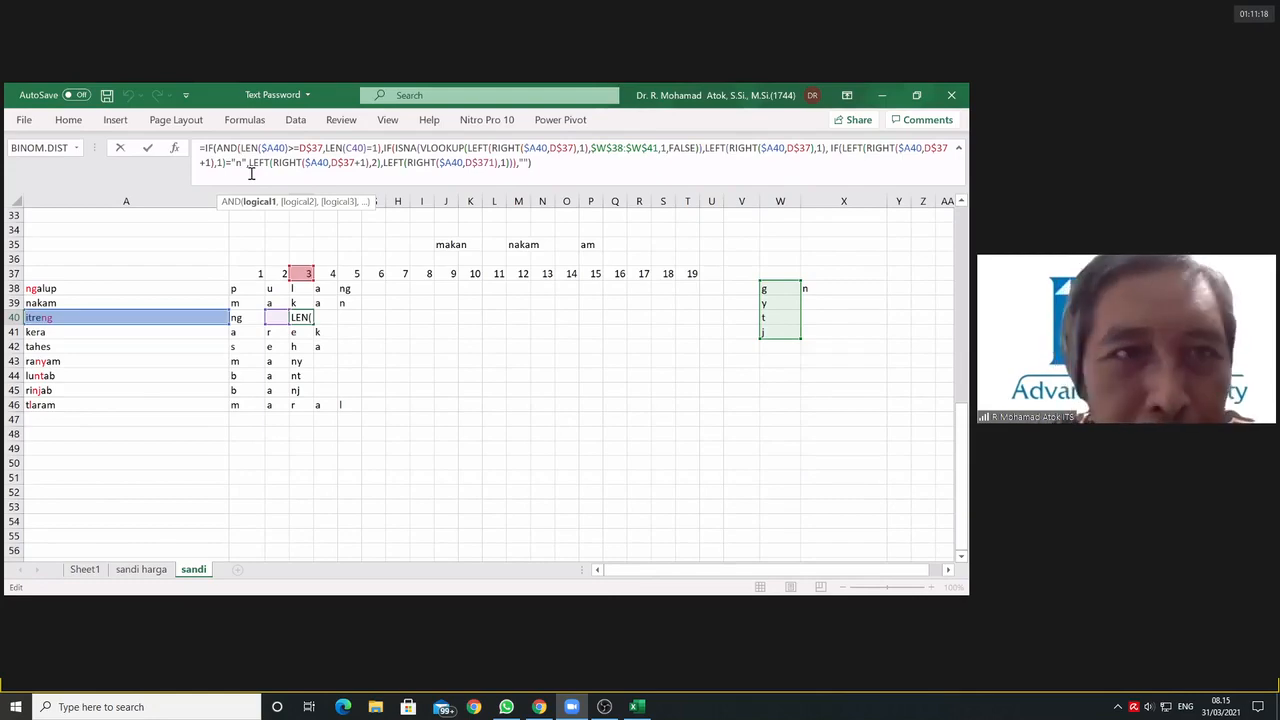
pyautogui.press('BackSpace')
pyautogui.press('BackSpace')
pyautogui.press('BackSpace')
pyautogui.press('BackSpace')
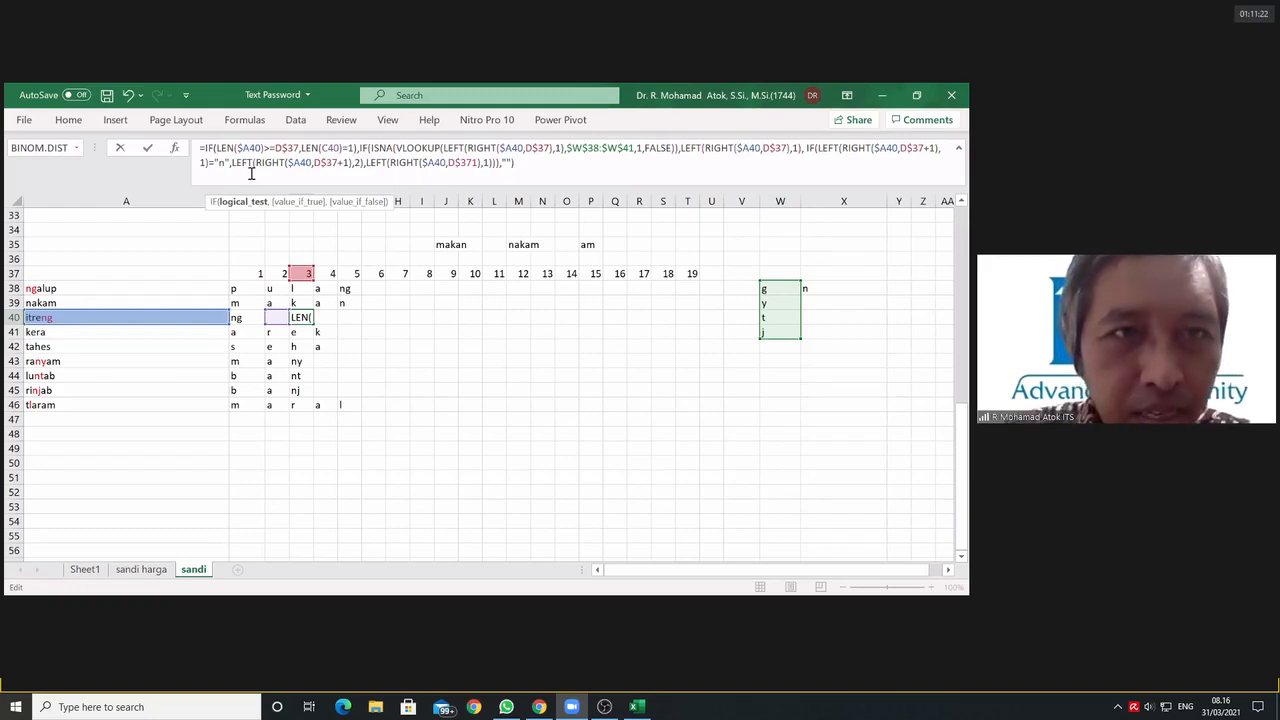
pyautogui.click(302, 148)
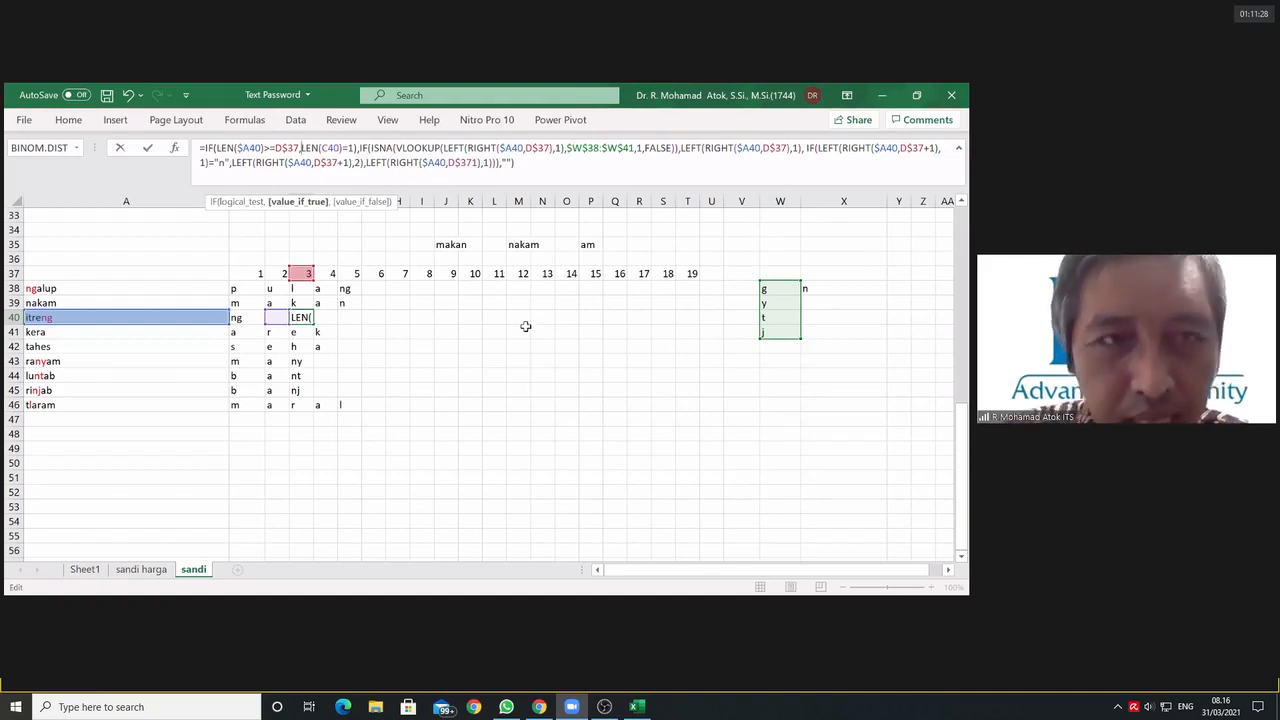
pyautogui.write('if(')
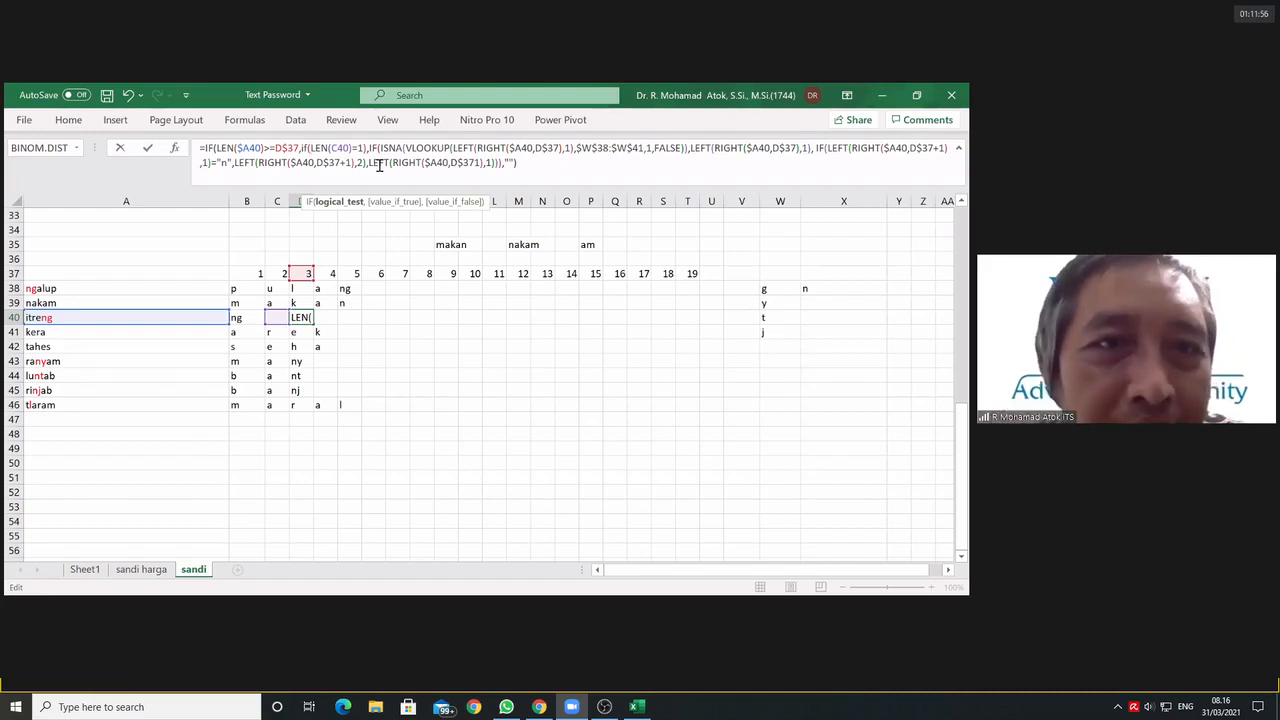
pyautogui.click(518, 163)
pyautogui.write(')')
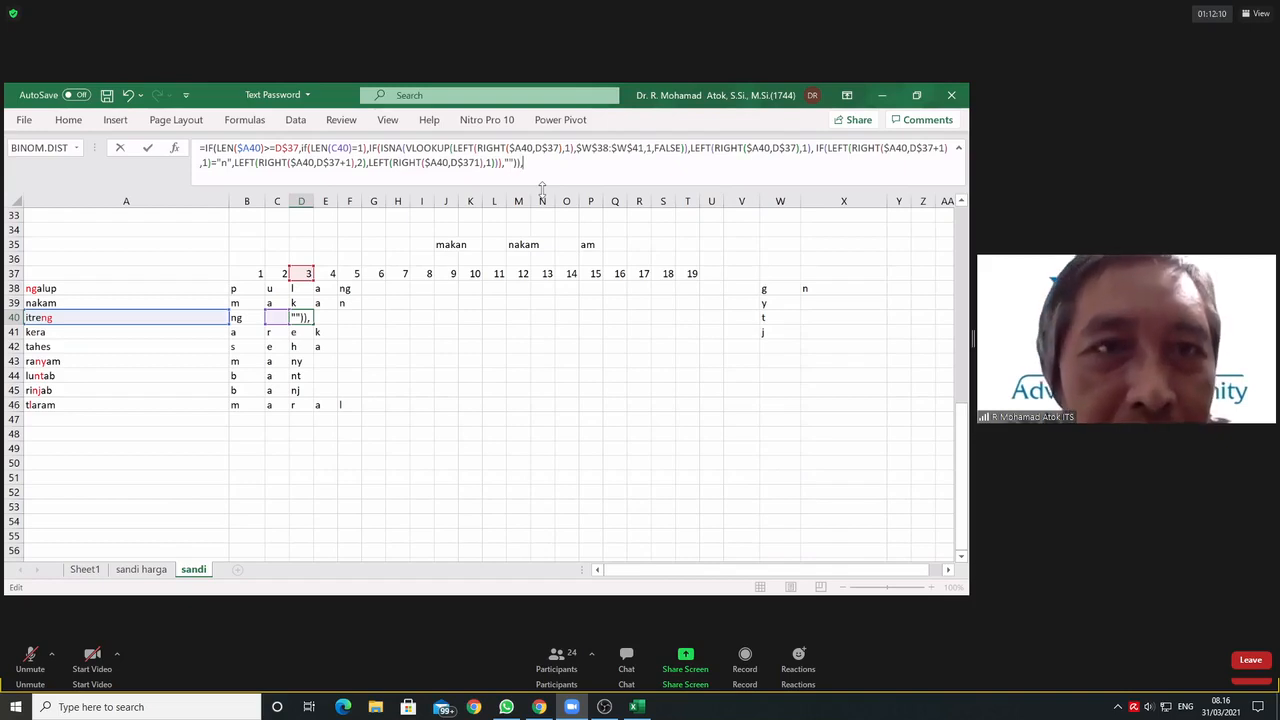
pyautogui.write(',')
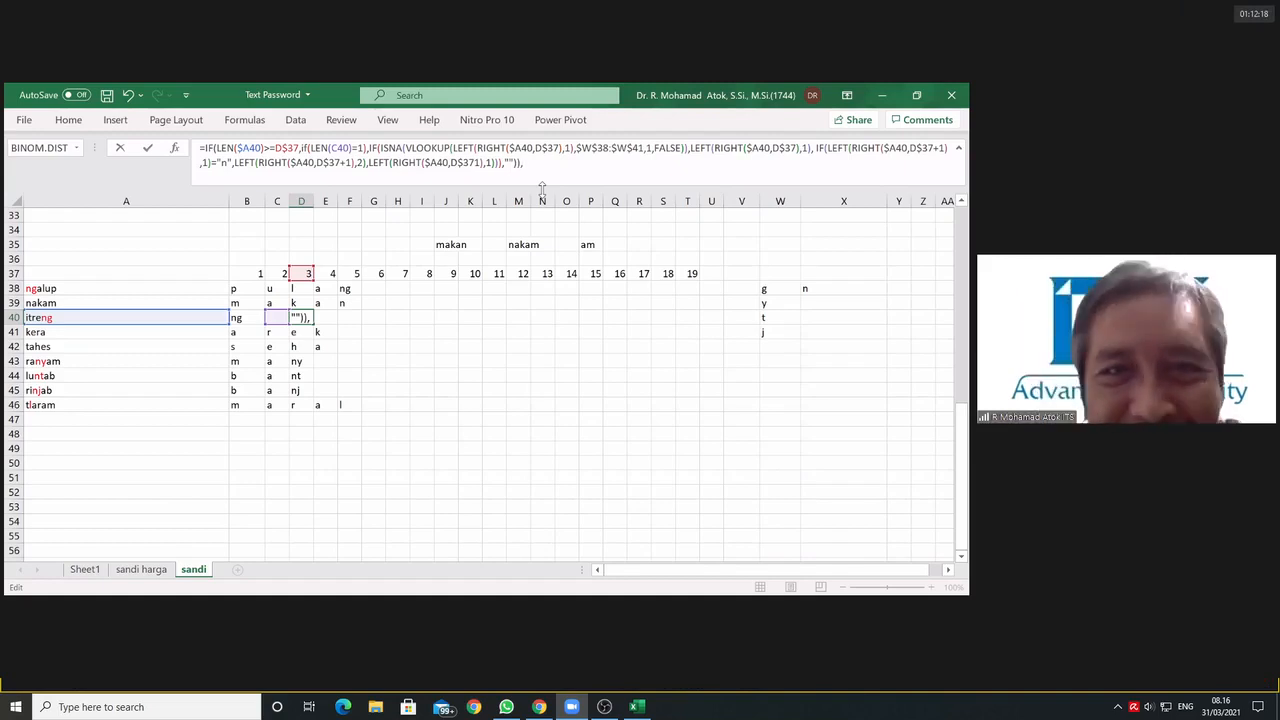
pyautogui.press('BackSpace')
pyautogui.press('BackSpace')
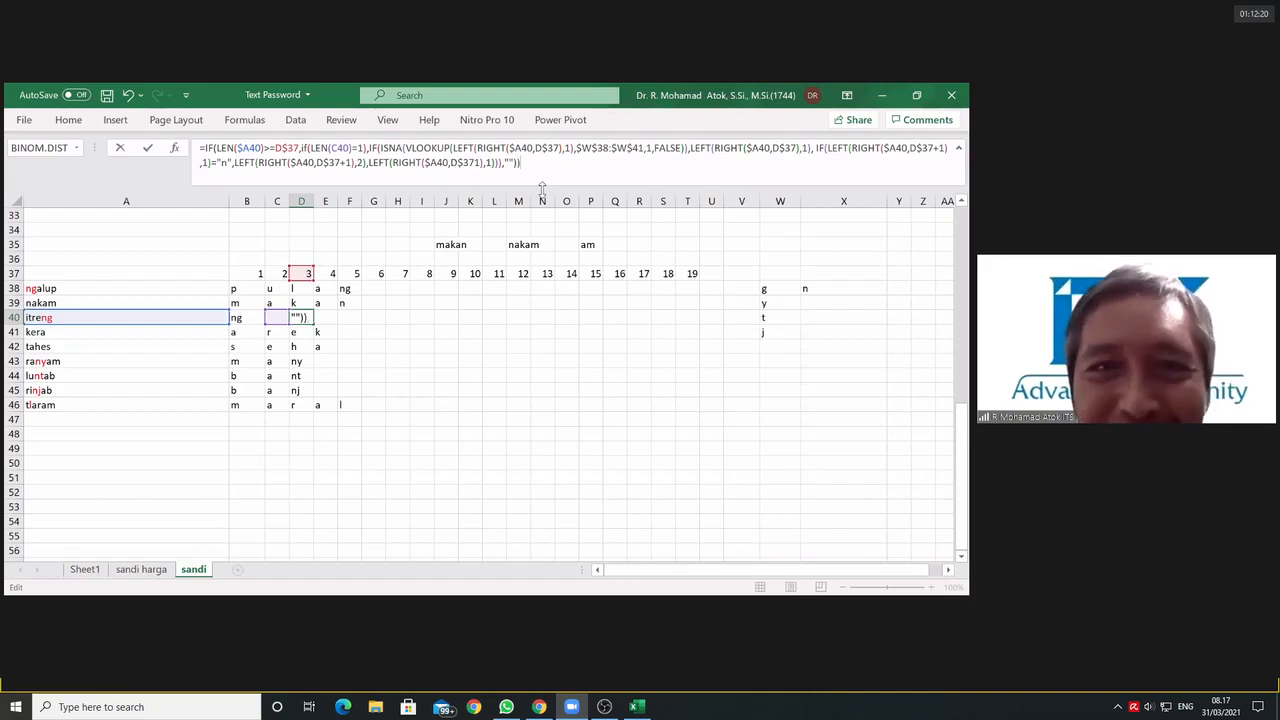
# Step: Put the AND back in place of the nested IF in D40's formula and discard the edit
pyautogui.click(363, 148)
pyautogui.write(')')
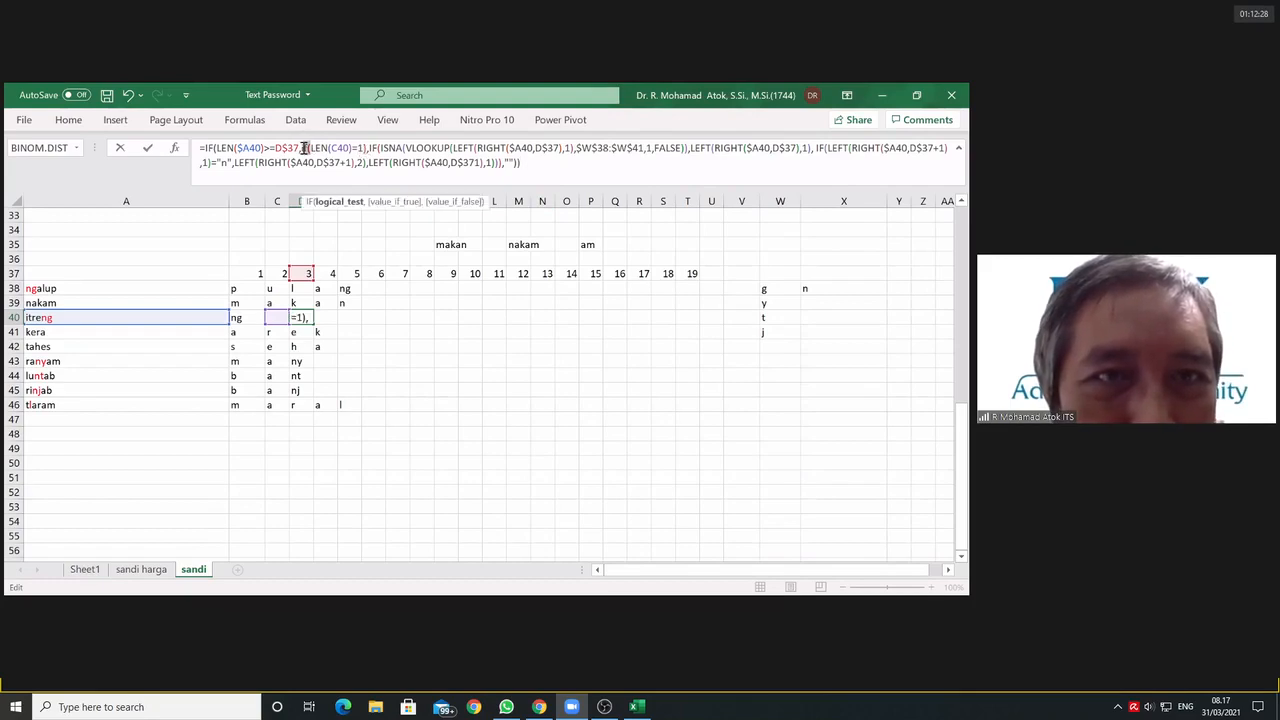
pyautogui.click(300, 148)
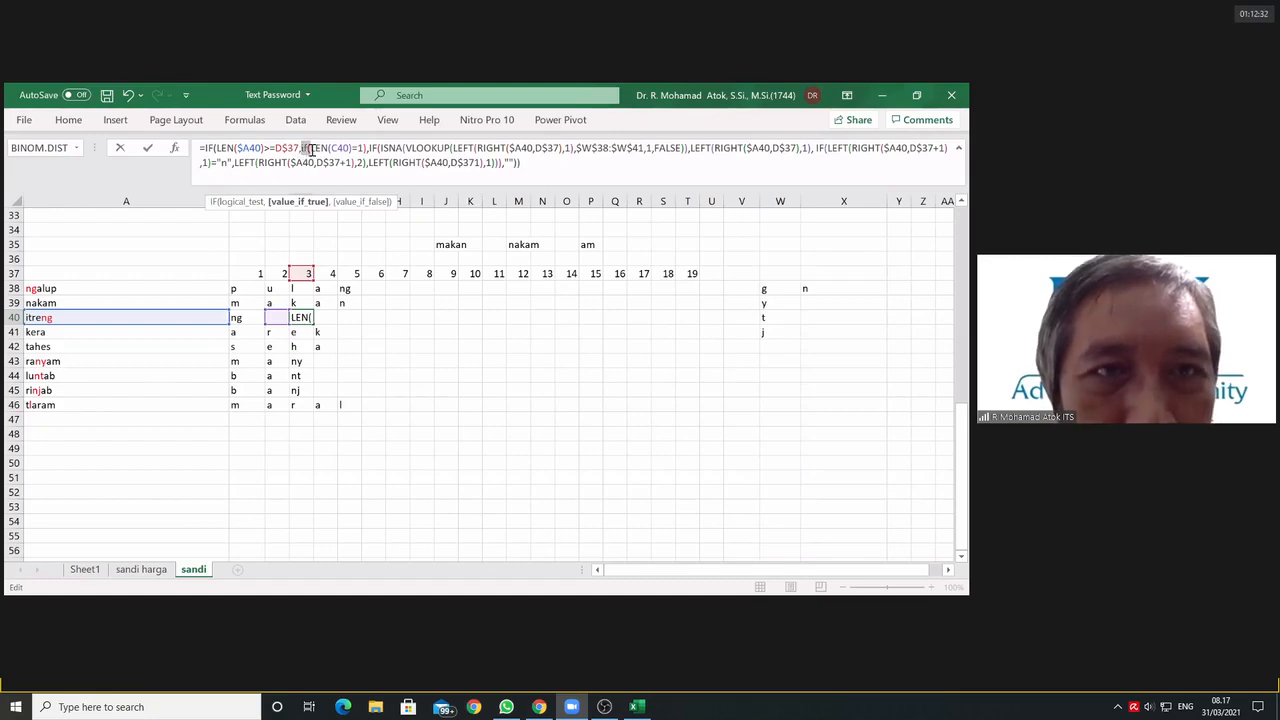
pyautogui.press('BackSpace')
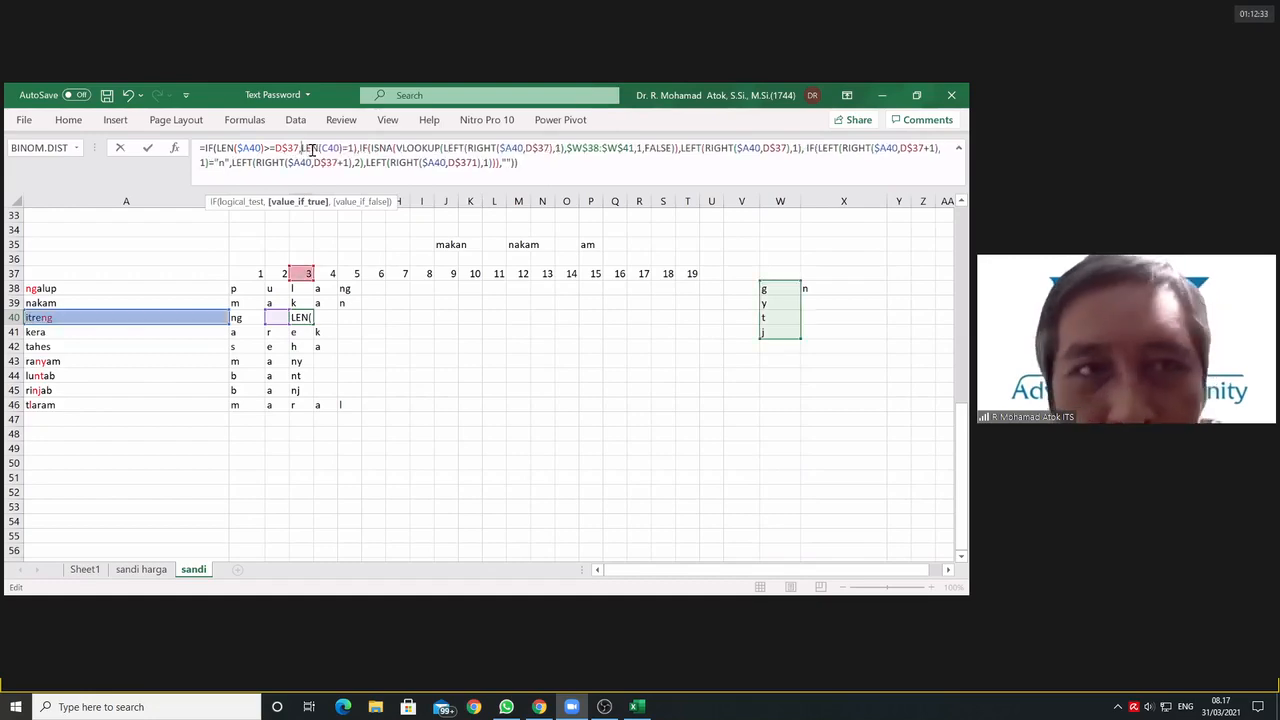
pyautogui.click(215, 147)
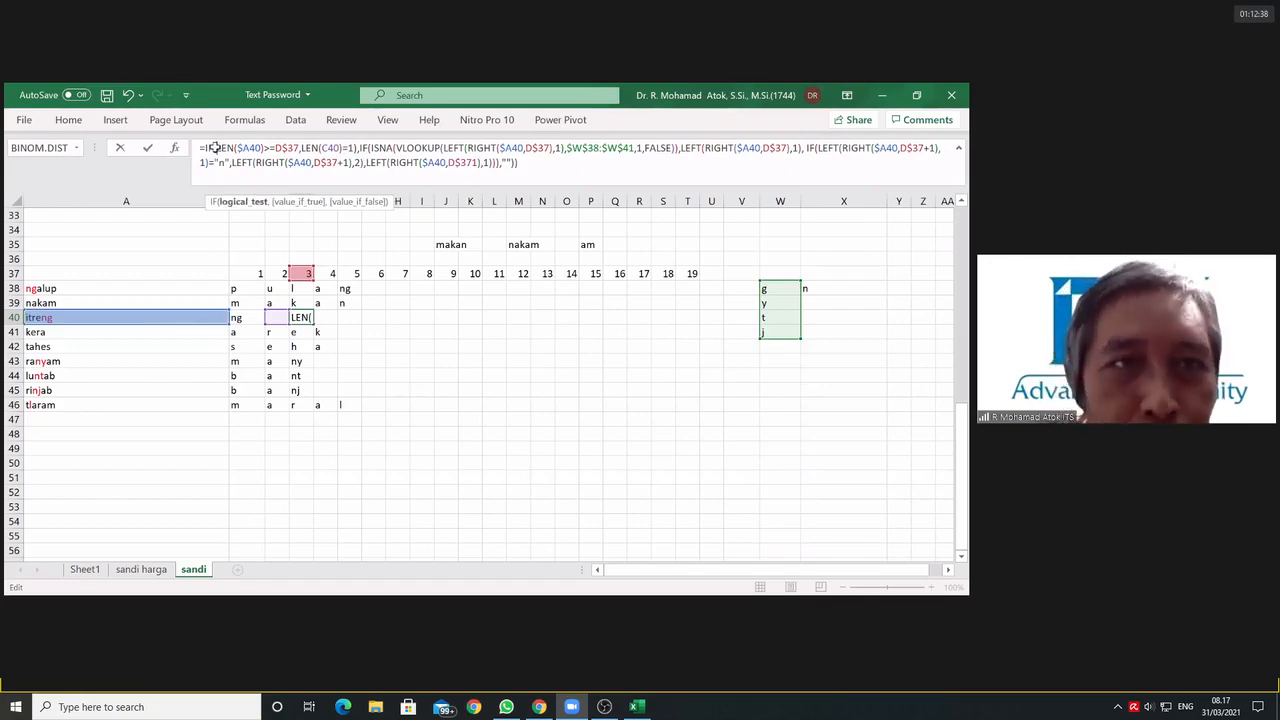
pyautogui.write('AND(')
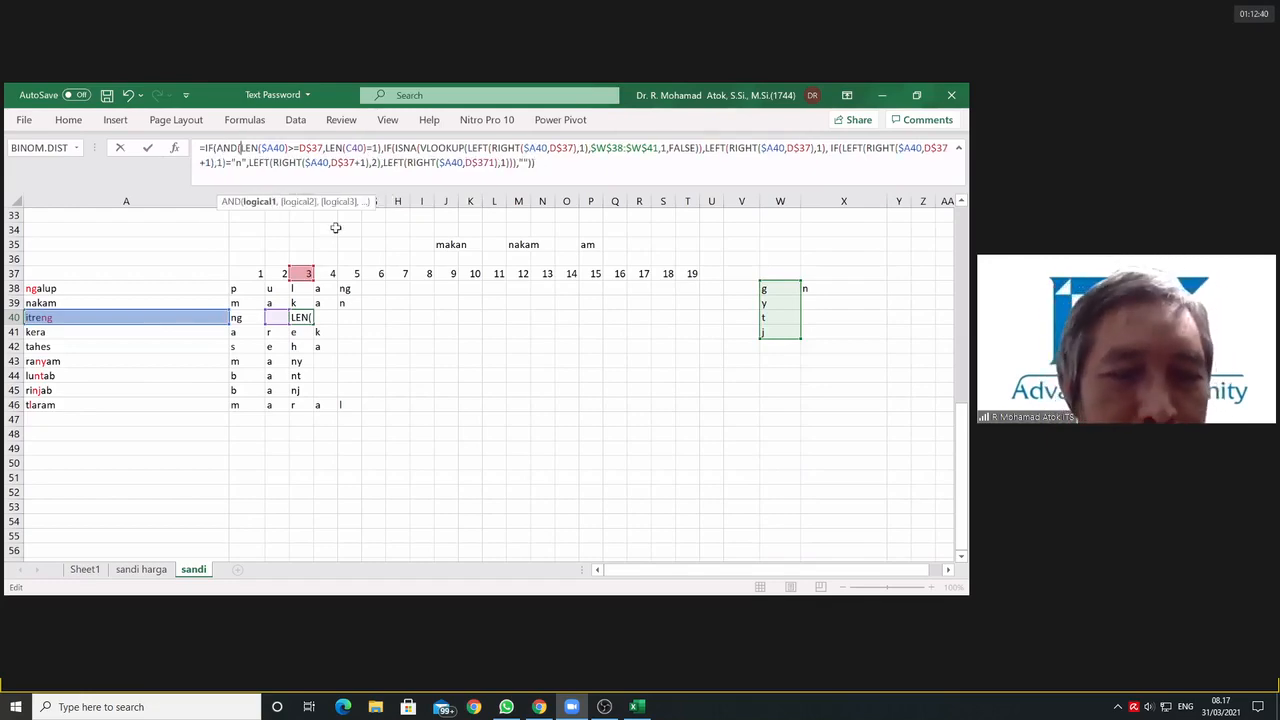
pyautogui.press('Escape')
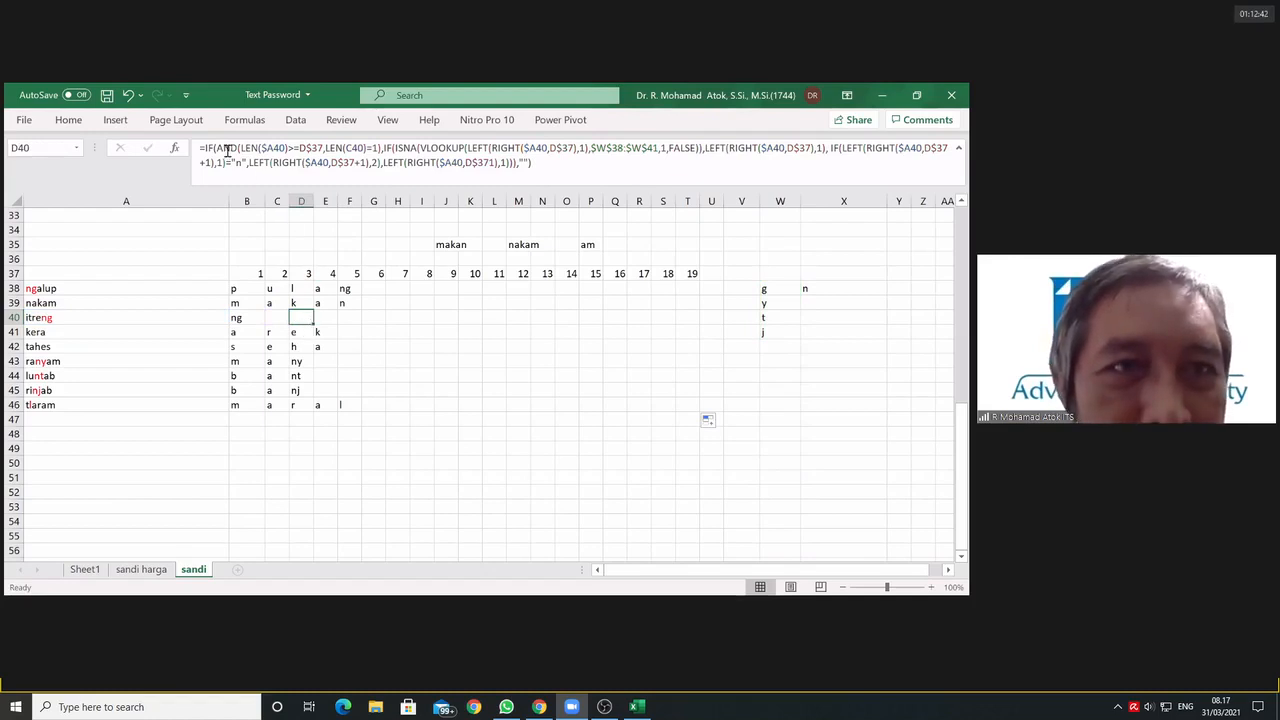
# Step: Try to remove the AND from D40's formula, leaving LEN($A40)>=D$37 as the outer test and a parenthesis before LEN(C40)=1
pyautogui.moveTo(216, 148); pyautogui.dragTo(383, 148)
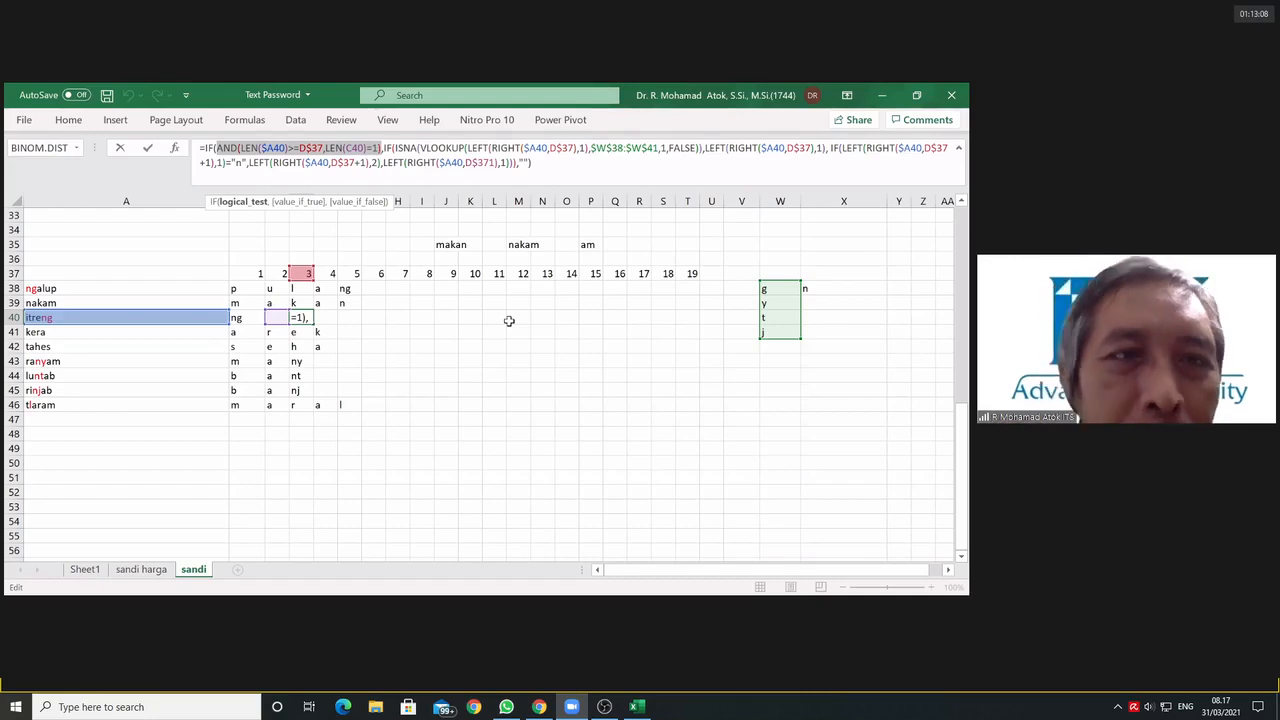
pyautogui.click(241, 148)
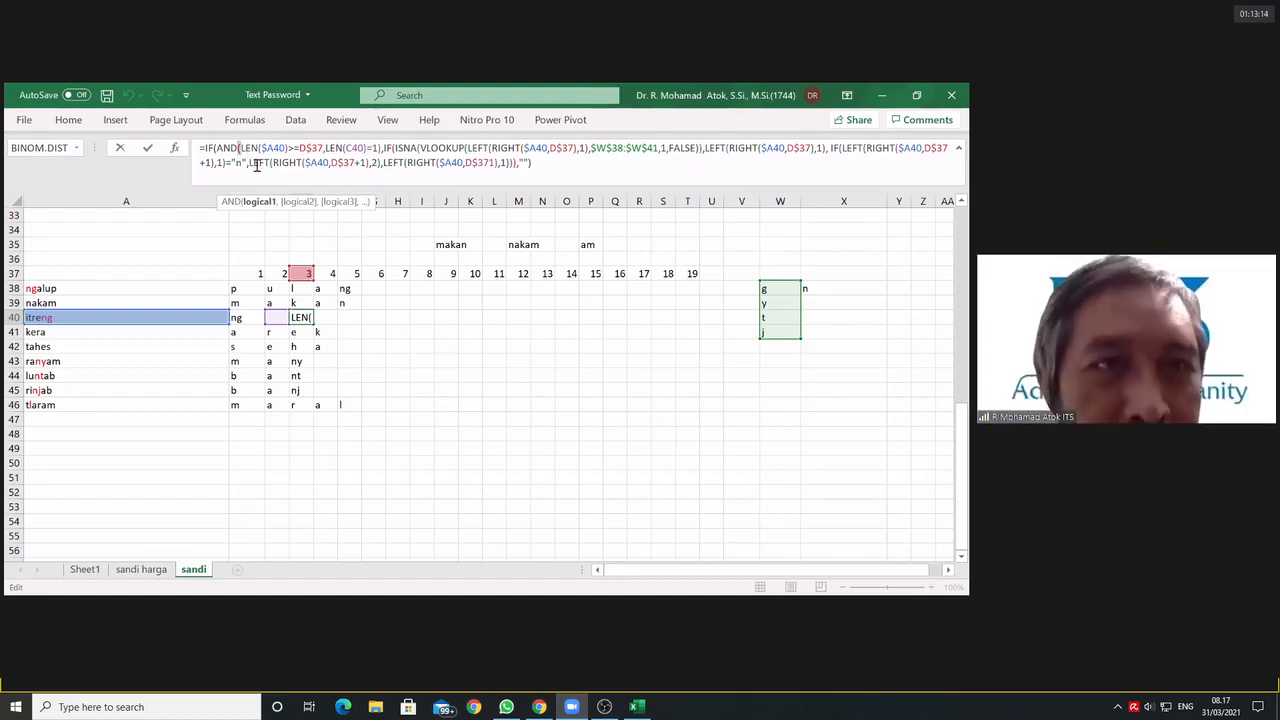
pyautogui.press('BackSpace')
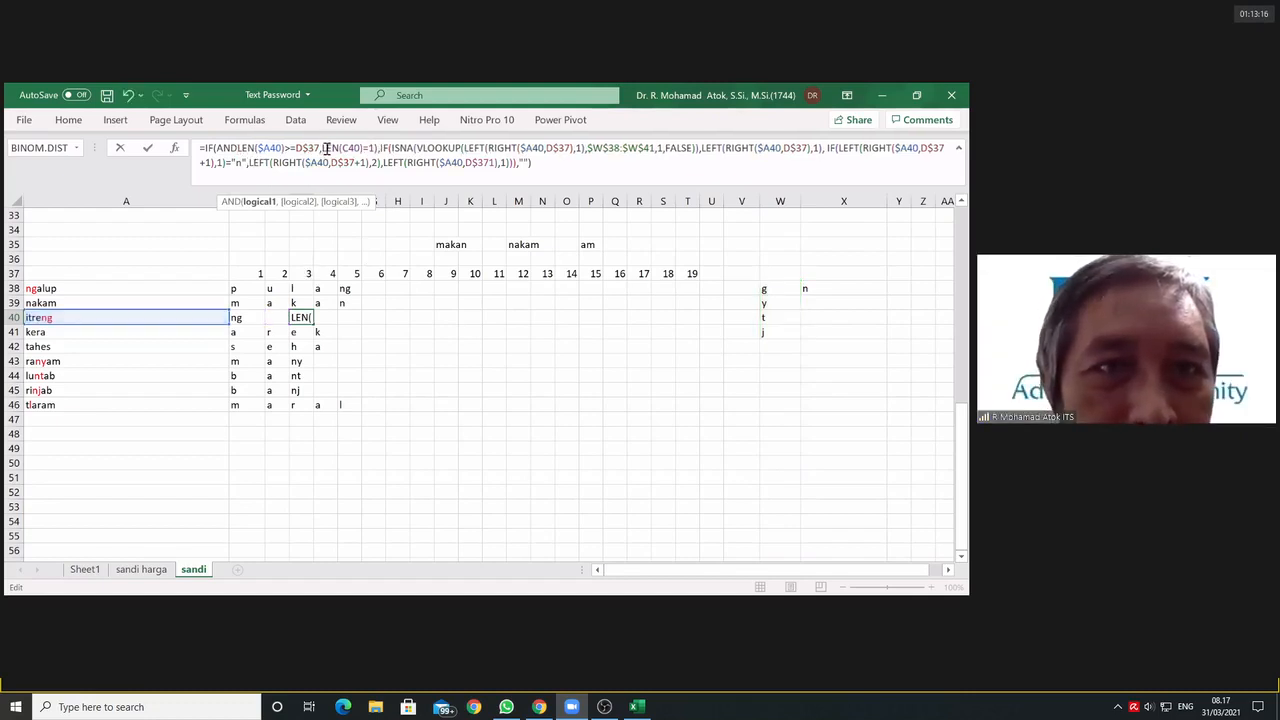
pyautogui.click(322, 148)
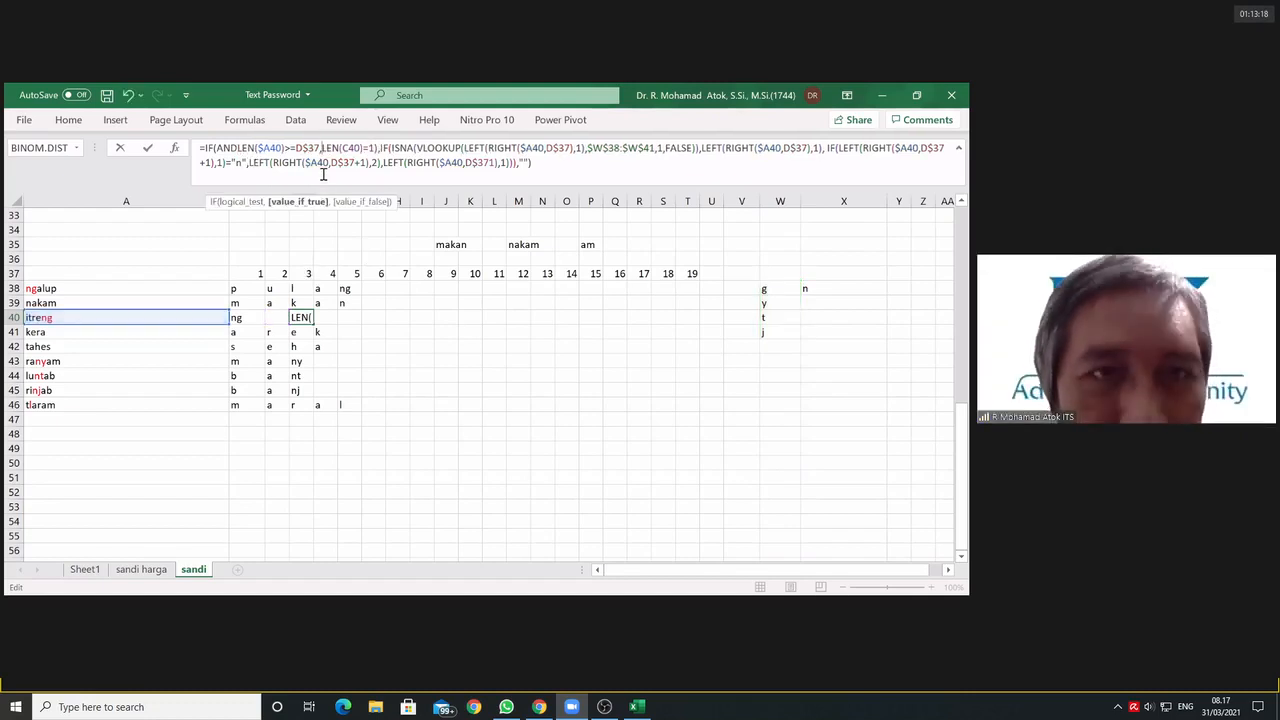
pyautogui.write('(')
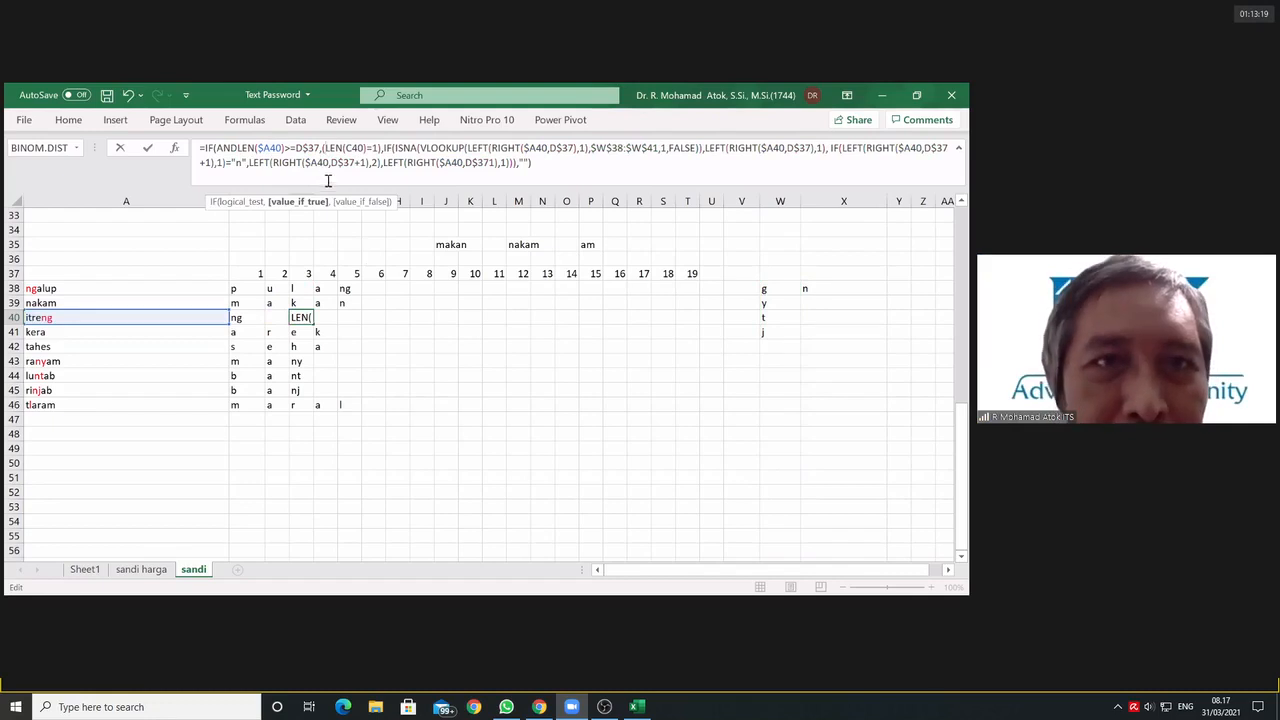
pyautogui.click(238, 147)
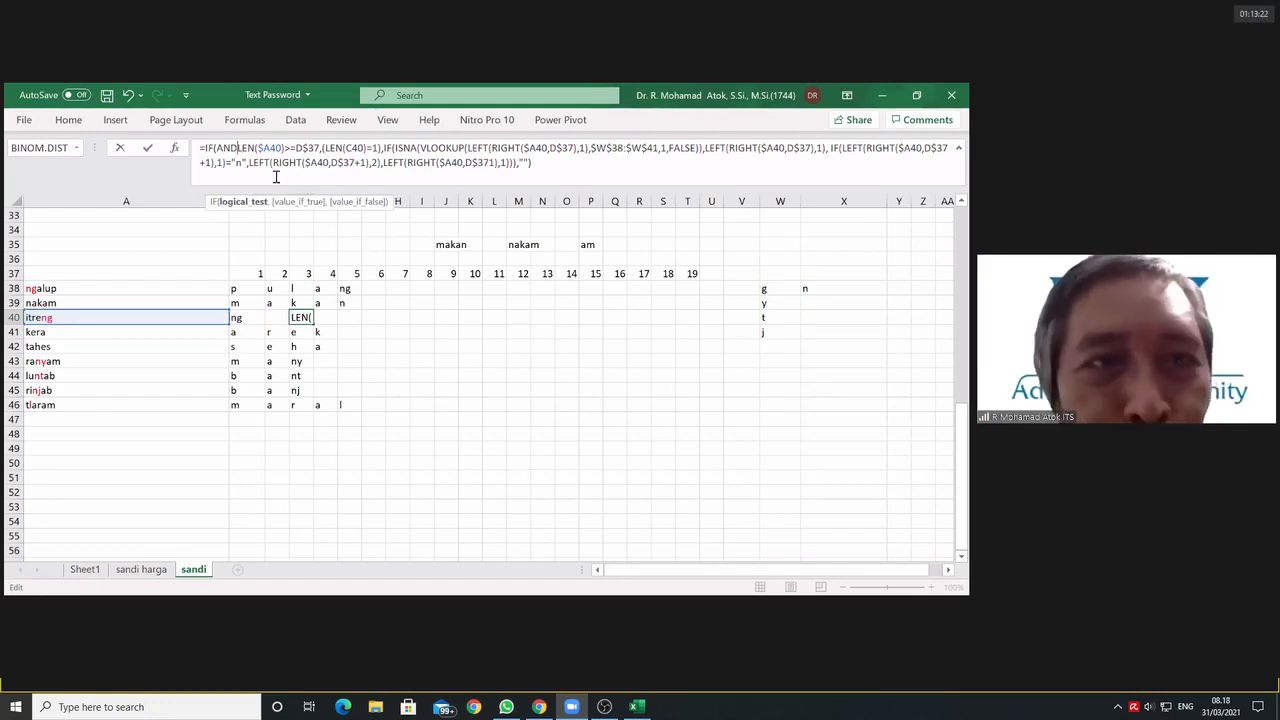
pyautogui.press('BackSpace')
pyautogui.press('BackSpace')
pyautogui.press('BackSpace')
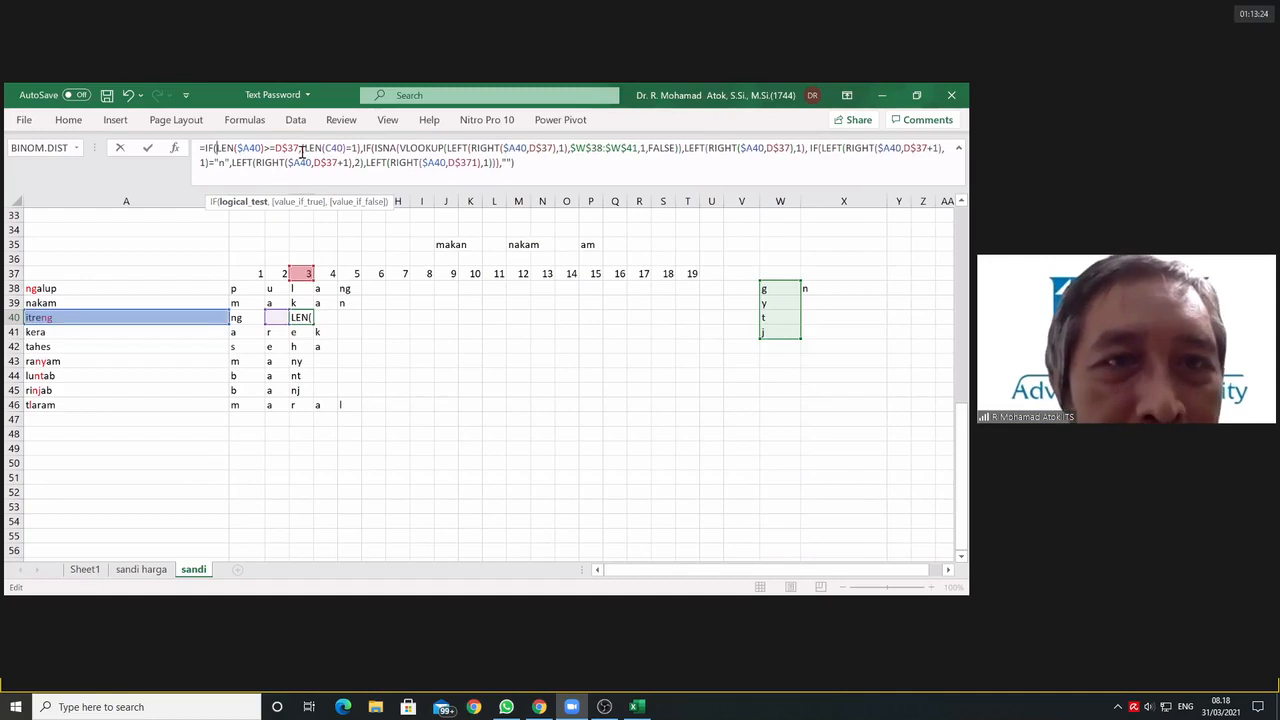
# Step: Try to put LEN(C40)=1 in a nested IF with an added empty-text fallback in D40's formula, and discard the edit
pyautogui.click(302, 148)
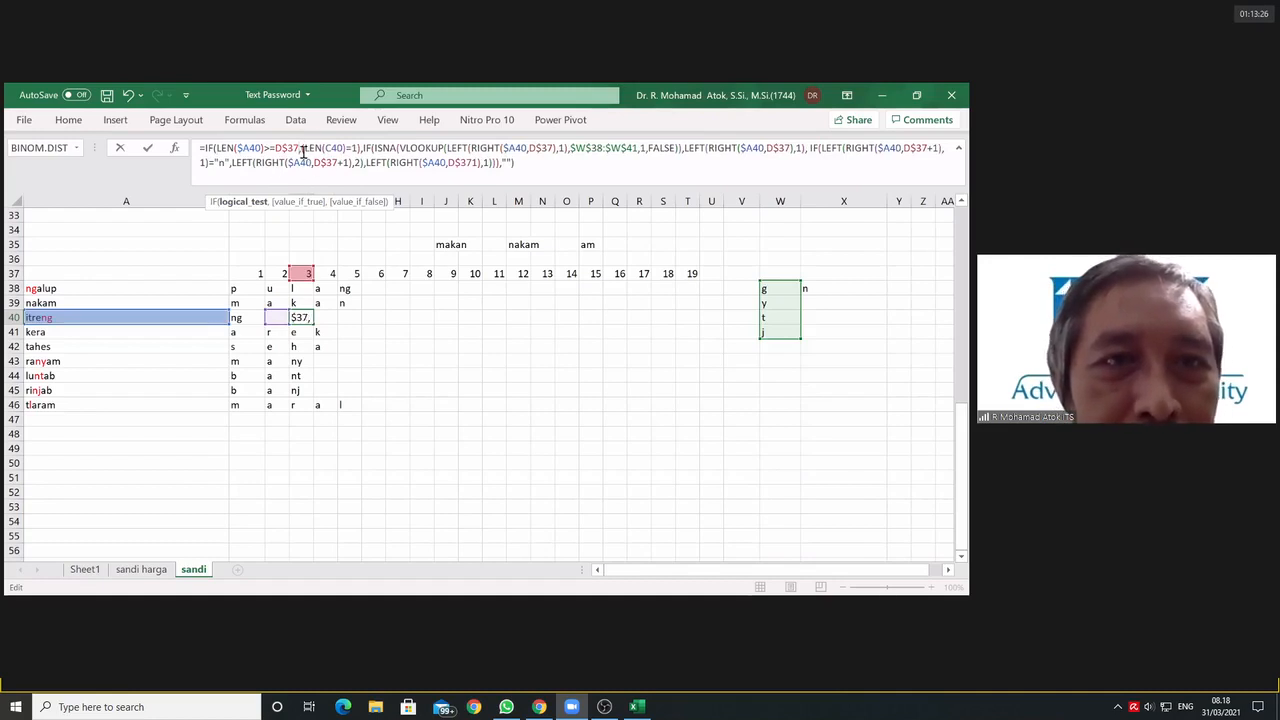
pyautogui.press('Right')
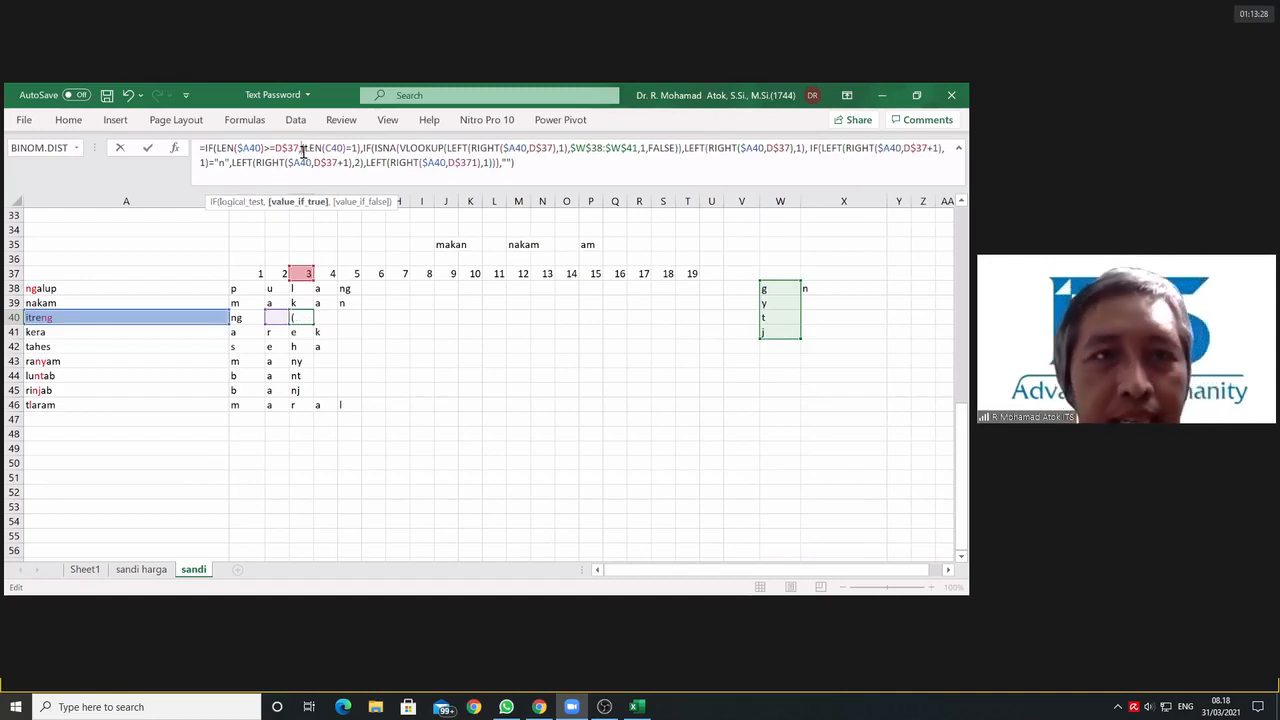
pyautogui.write('if')
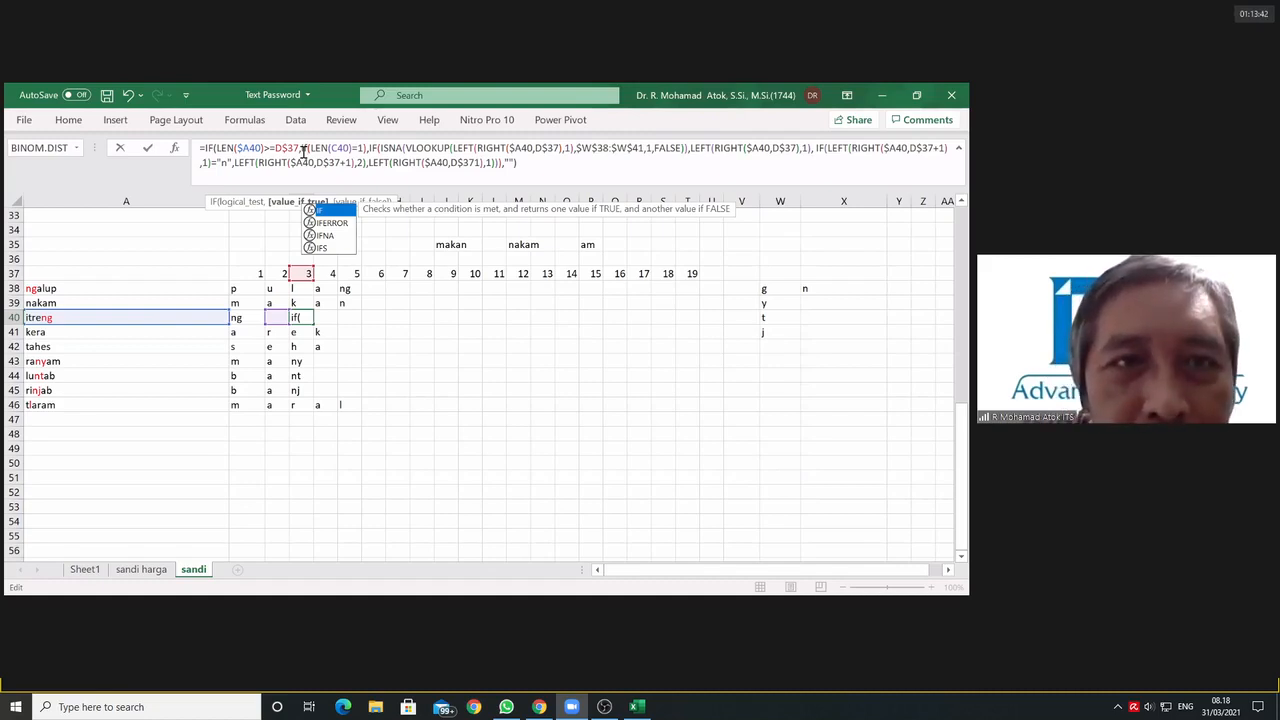
pyautogui.write('(')
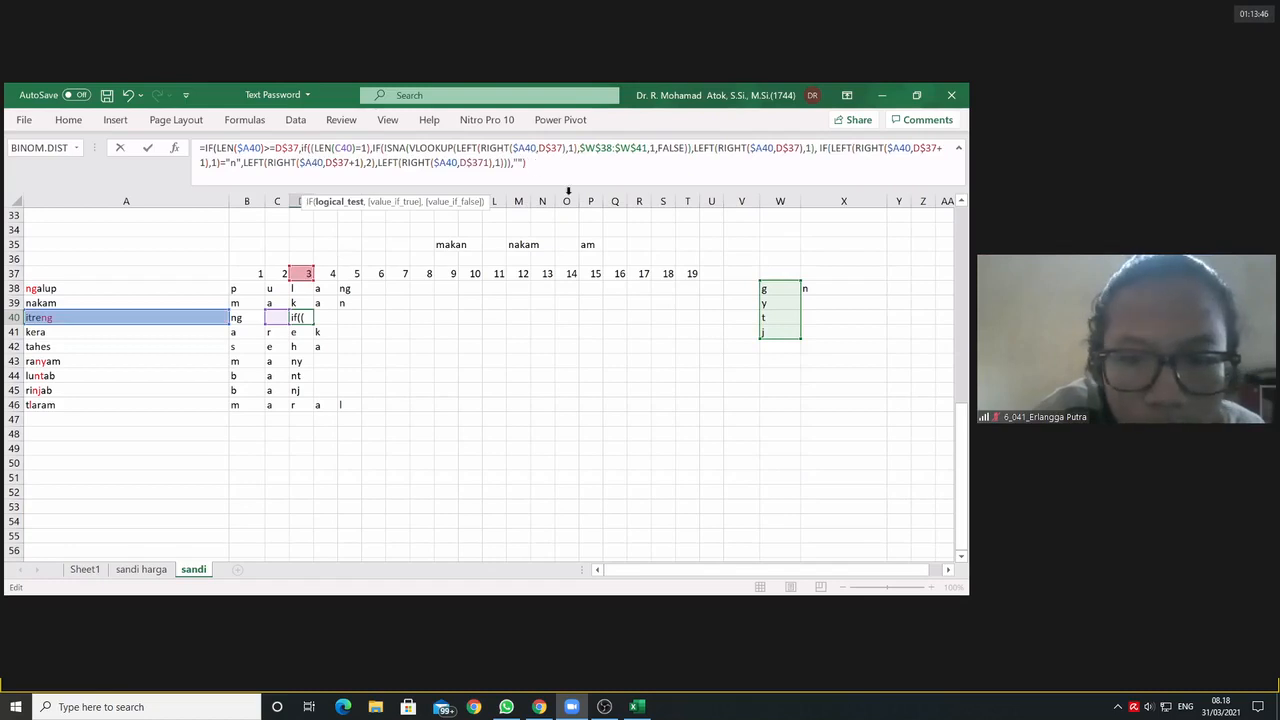
pyautogui.press('End')
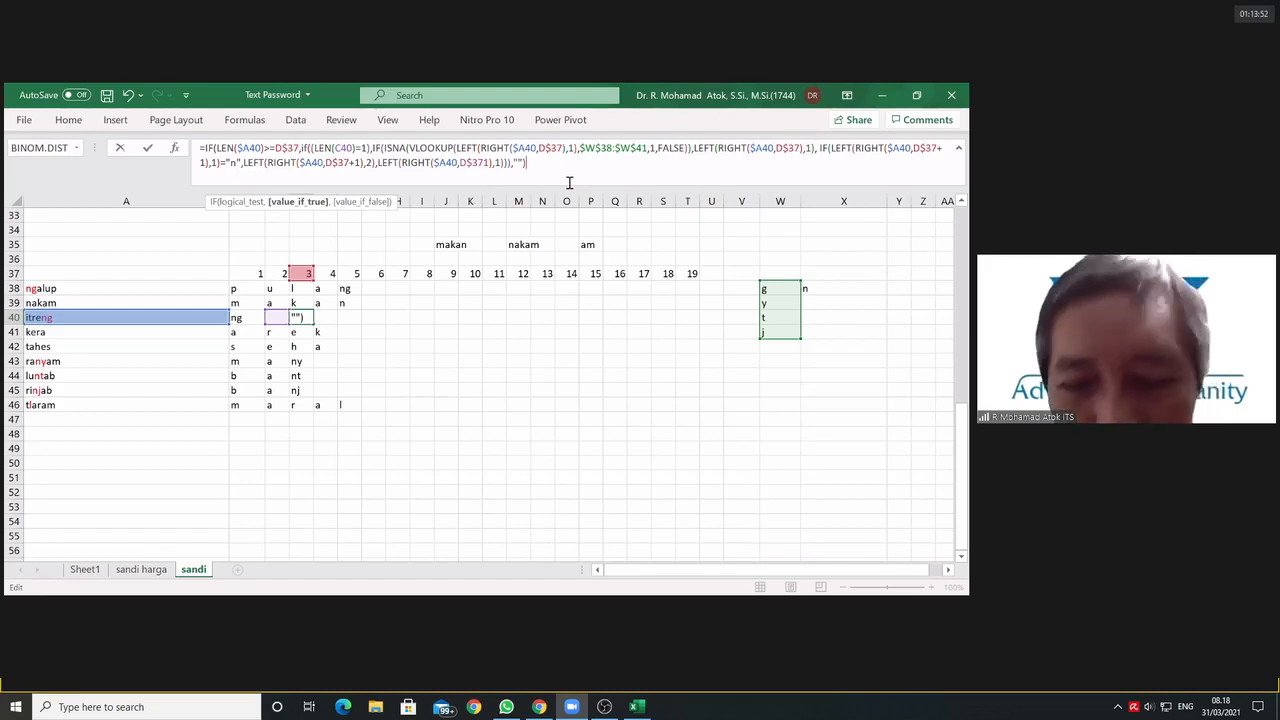
pyautogui.write(',')
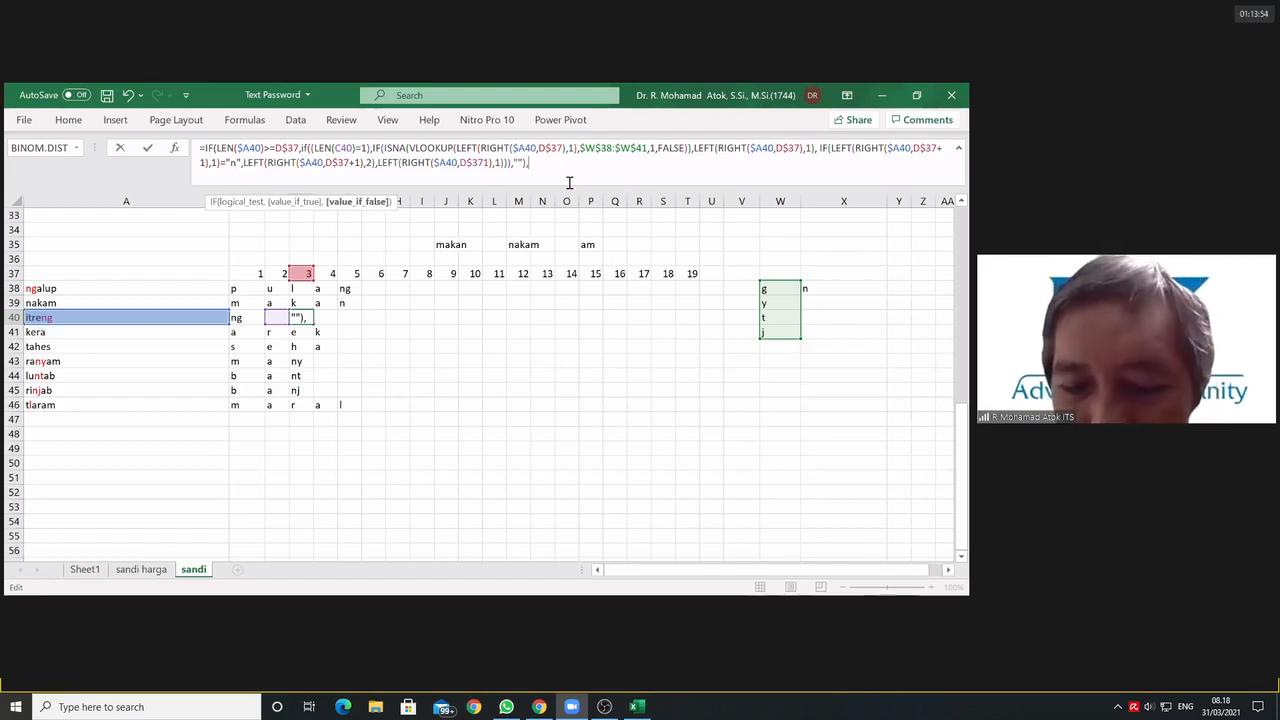
pyautogui.write('"")')
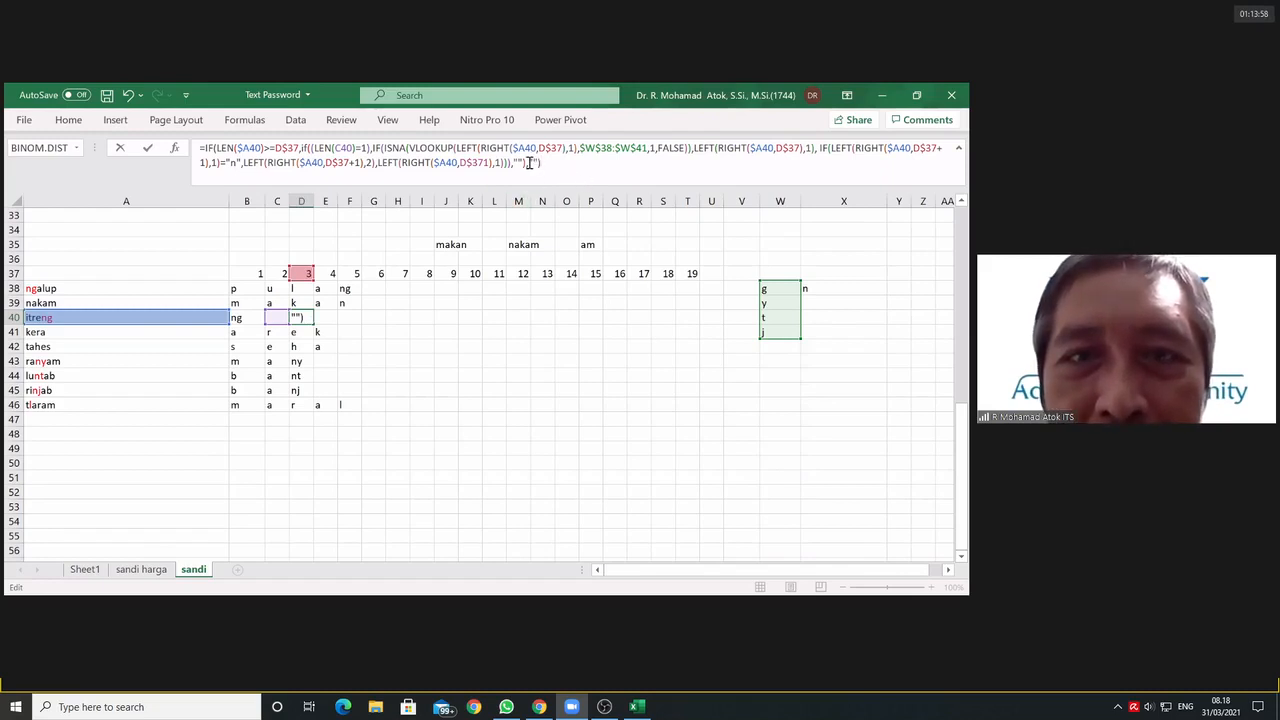
pyautogui.moveTo(530, 163); pyautogui.dragTo(538, 163)
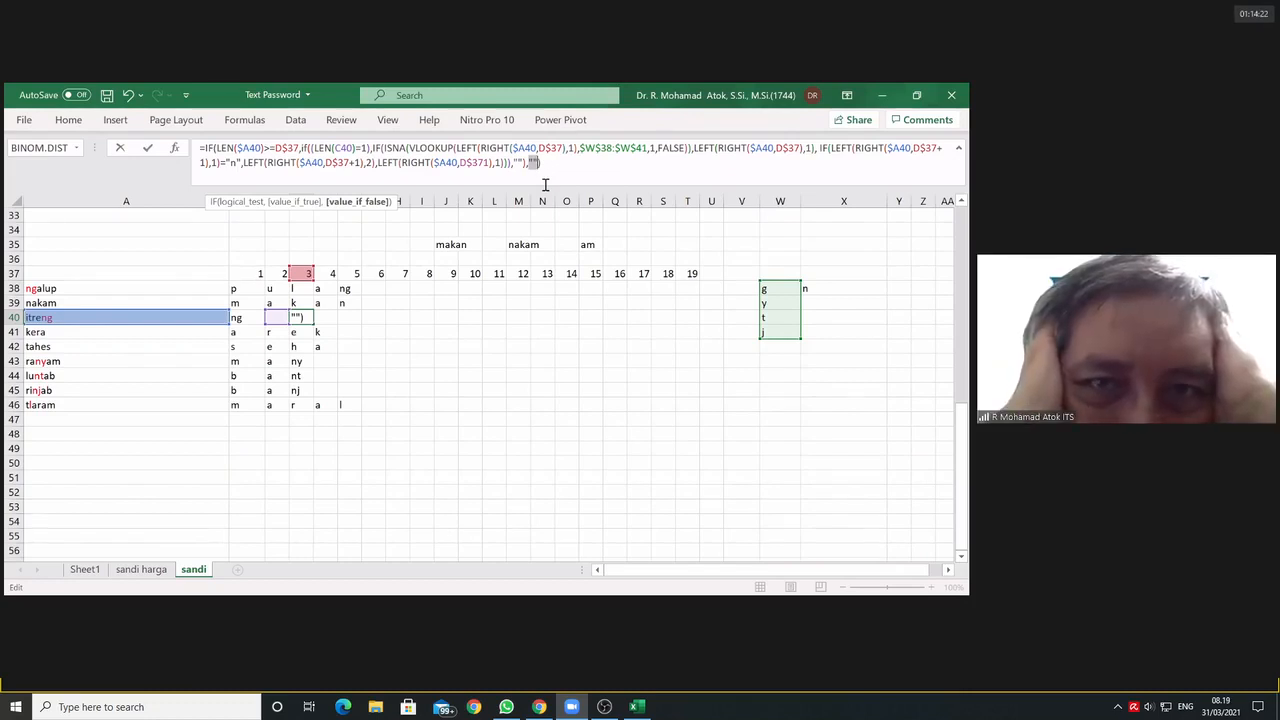
pyautogui.press('Escape')
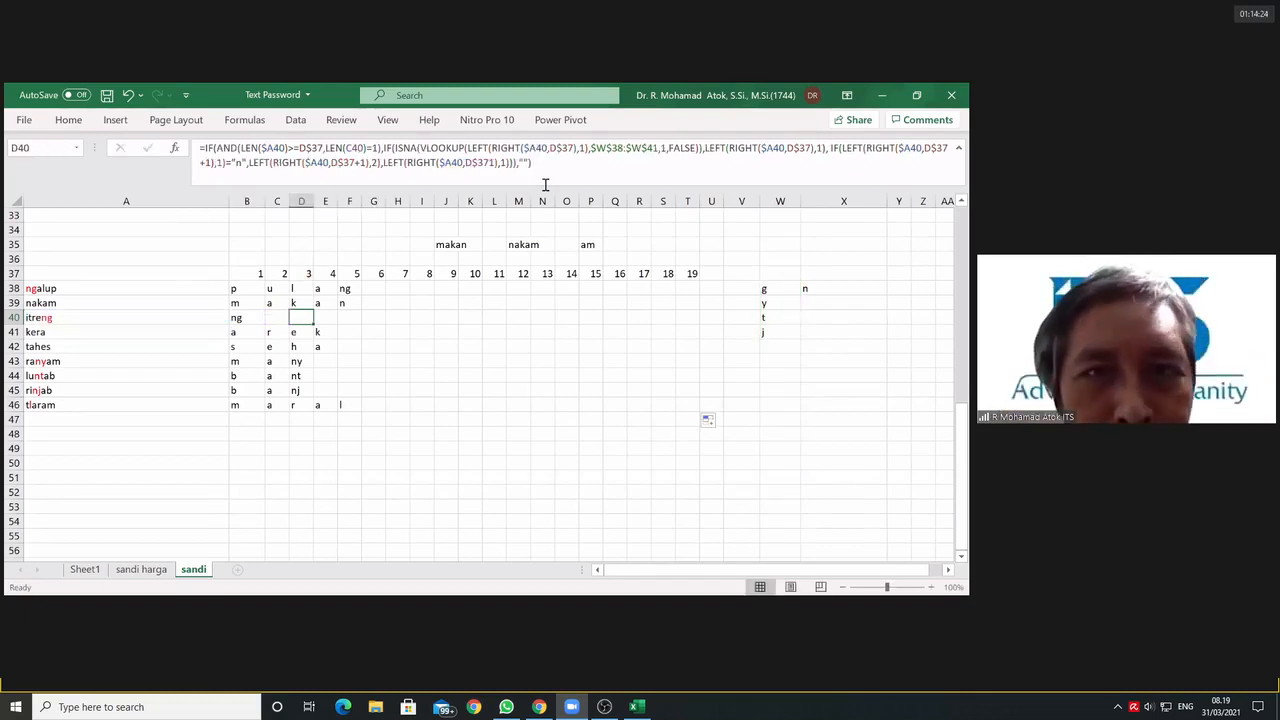
# Step: Move the LEN(C40)=1 condition out of the AND in D40's formula to become the outer IF's test, followed by a comma
pyautogui.click(226, 148)
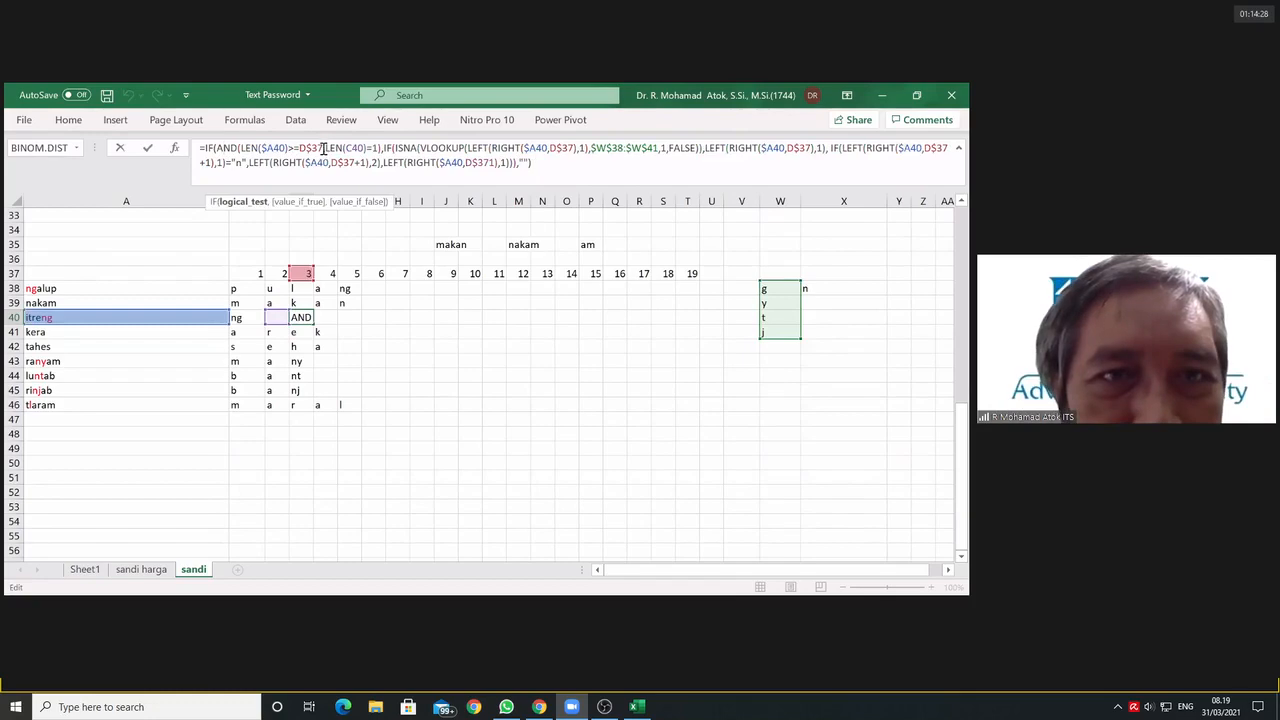
pyautogui.moveTo(326, 148); pyautogui.dragTo(381, 150)
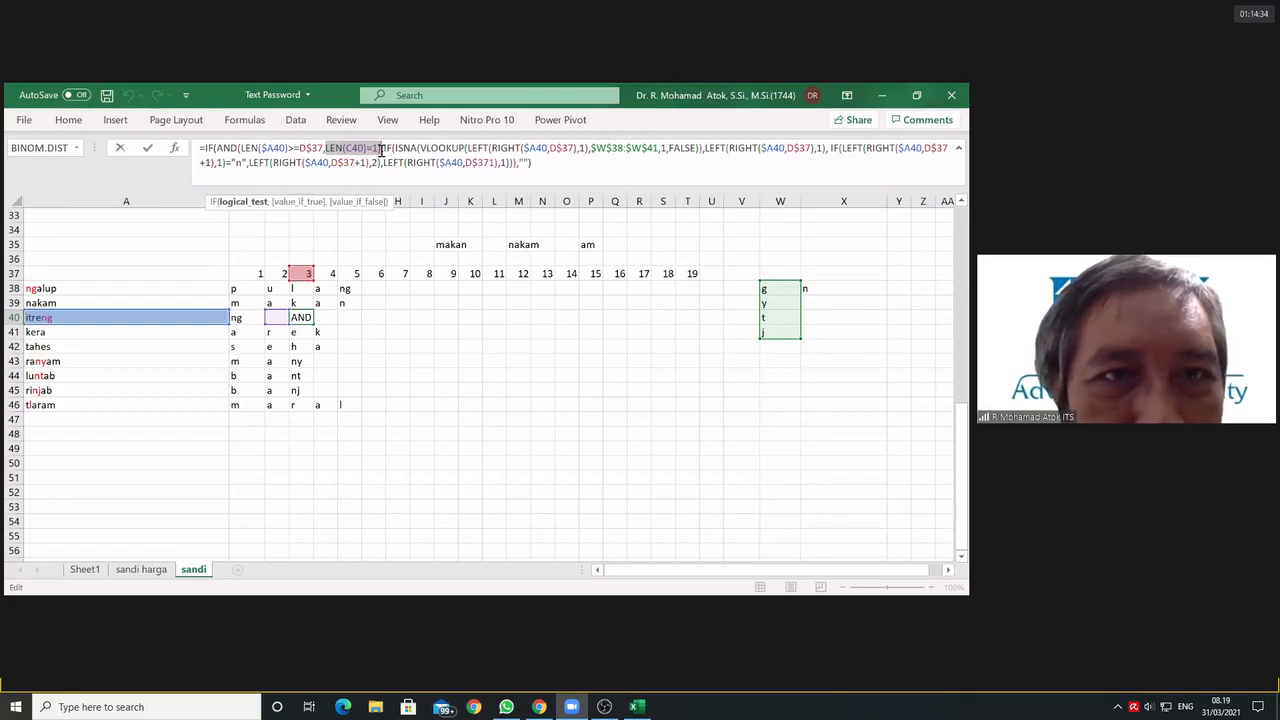
pyautogui.moveTo(381, 150); pyautogui.dragTo(380, 150)
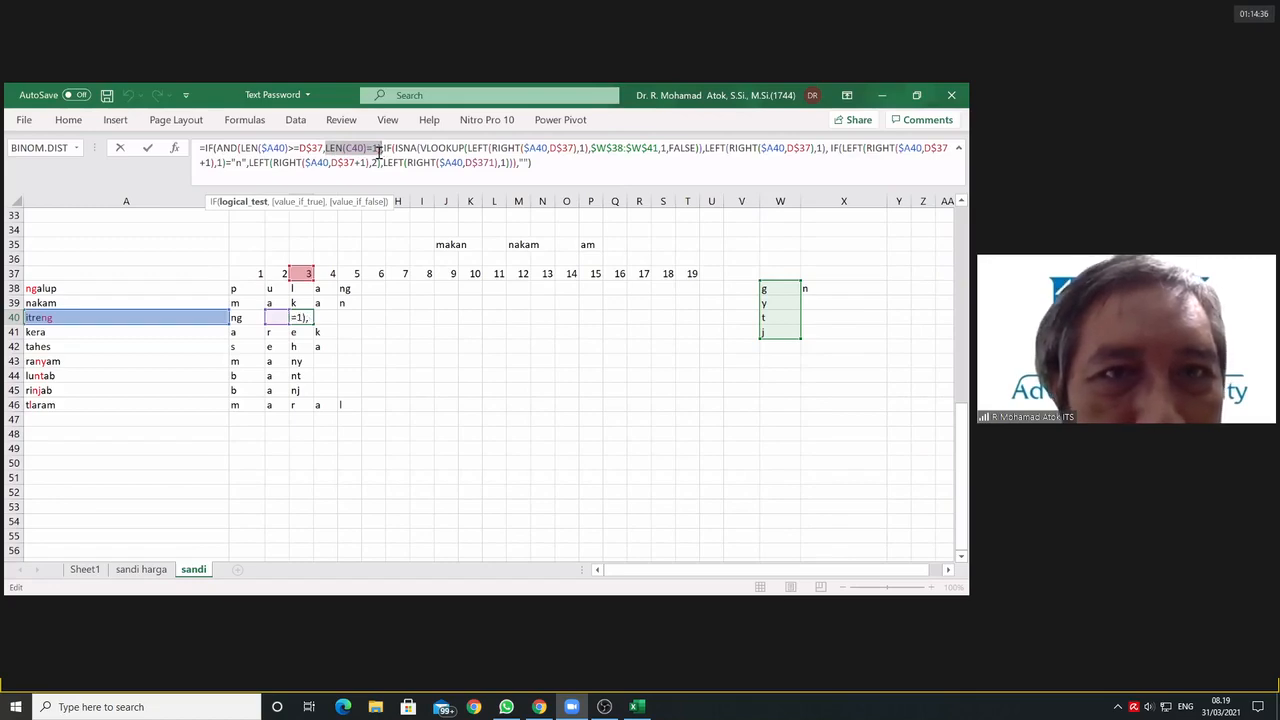
pyautogui.click(328, 151)
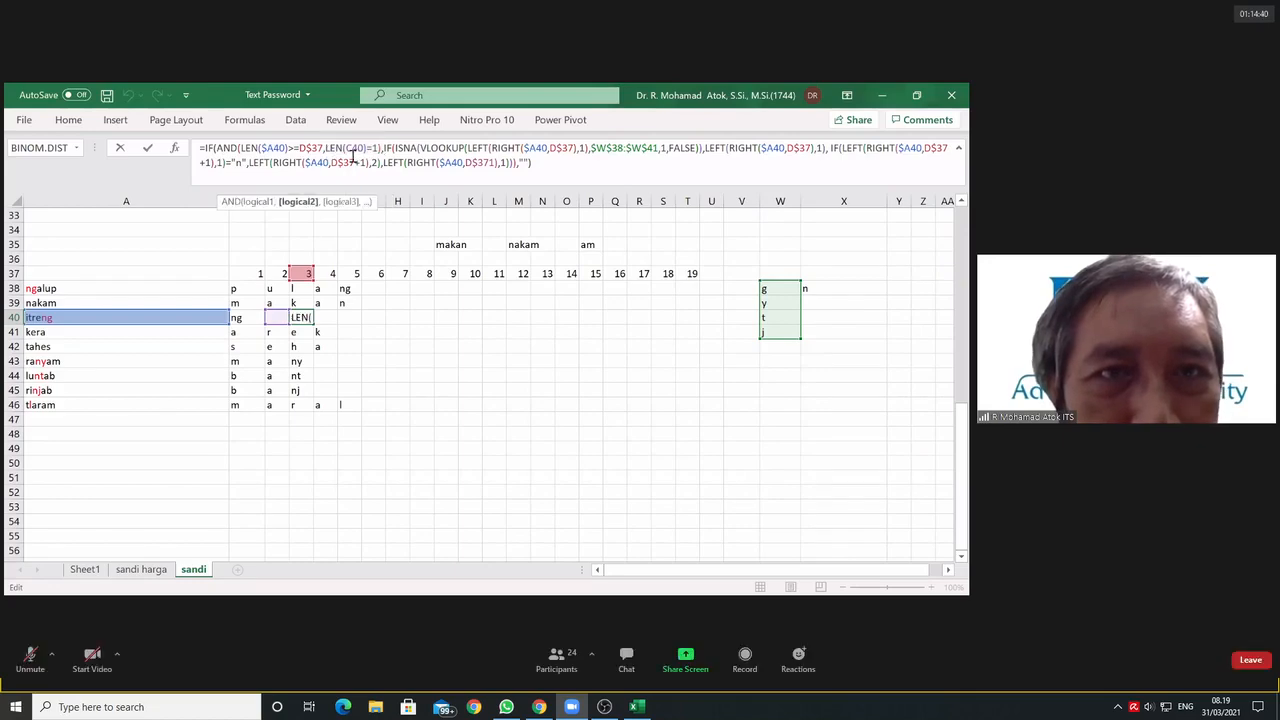
pyautogui.click(381, 150)
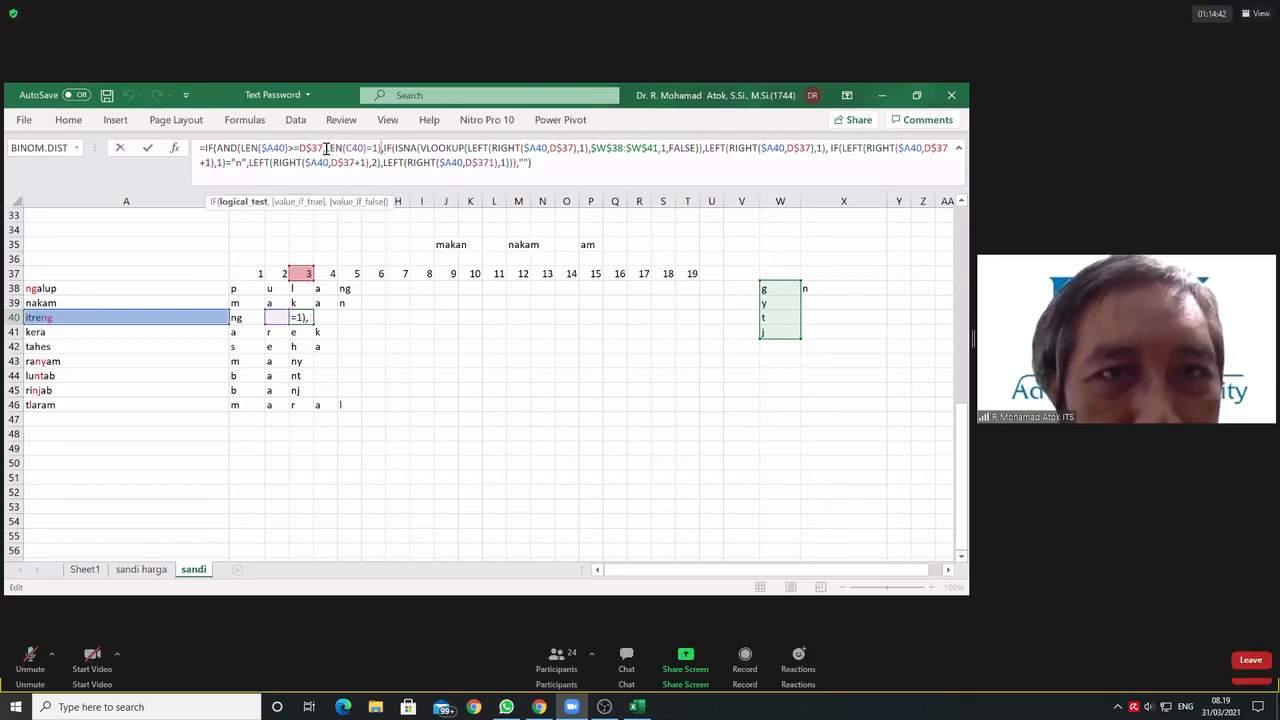
pyautogui.moveTo(325, 149); pyautogui.dragTo(379, 150)
pyautogui.hotkey('ctrl', 'c')
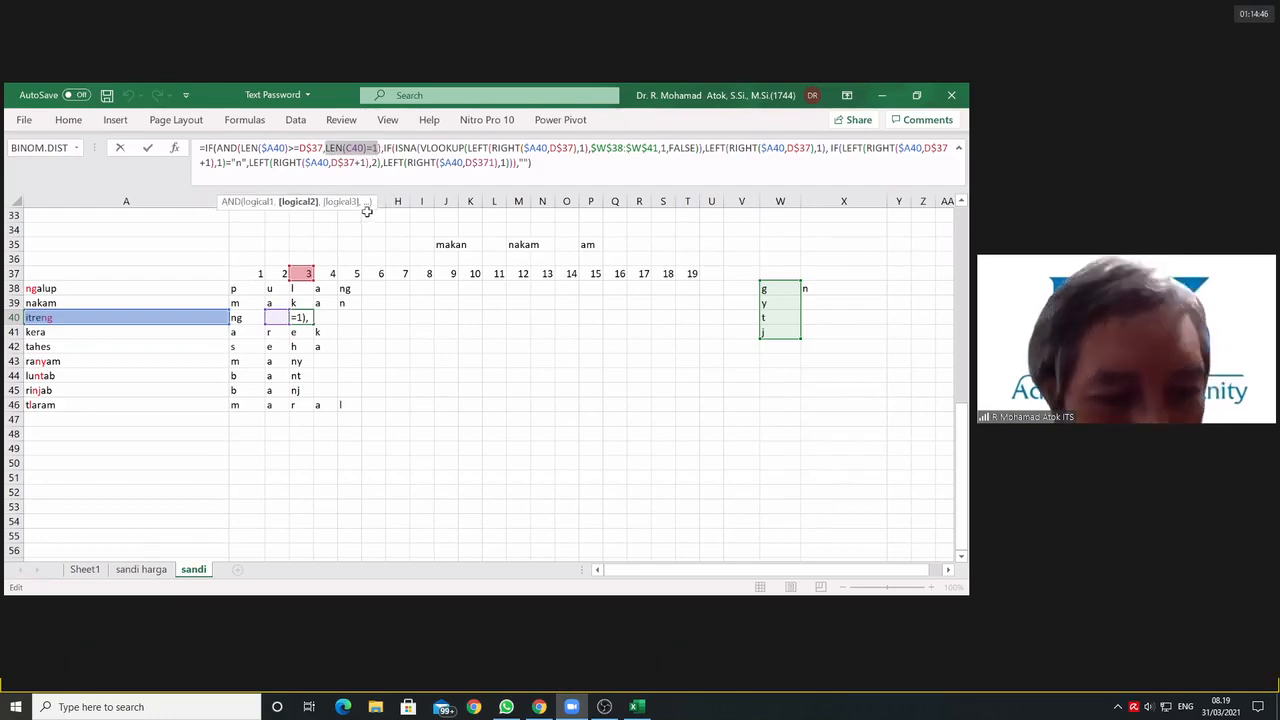
pyautogui.press('BackSpace')
pyautogui.press('BackSpace')
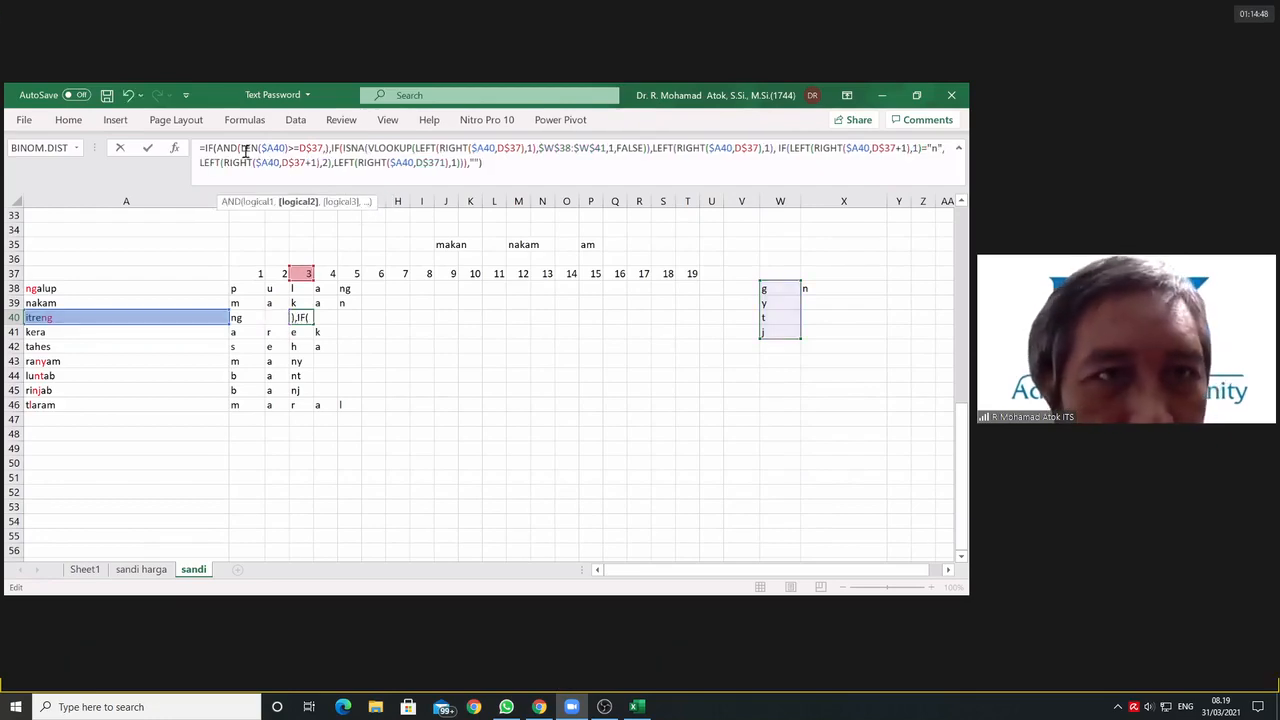
pyautogui.click(216, 147)
pyautogui.hotkey('ctrl', 'v')
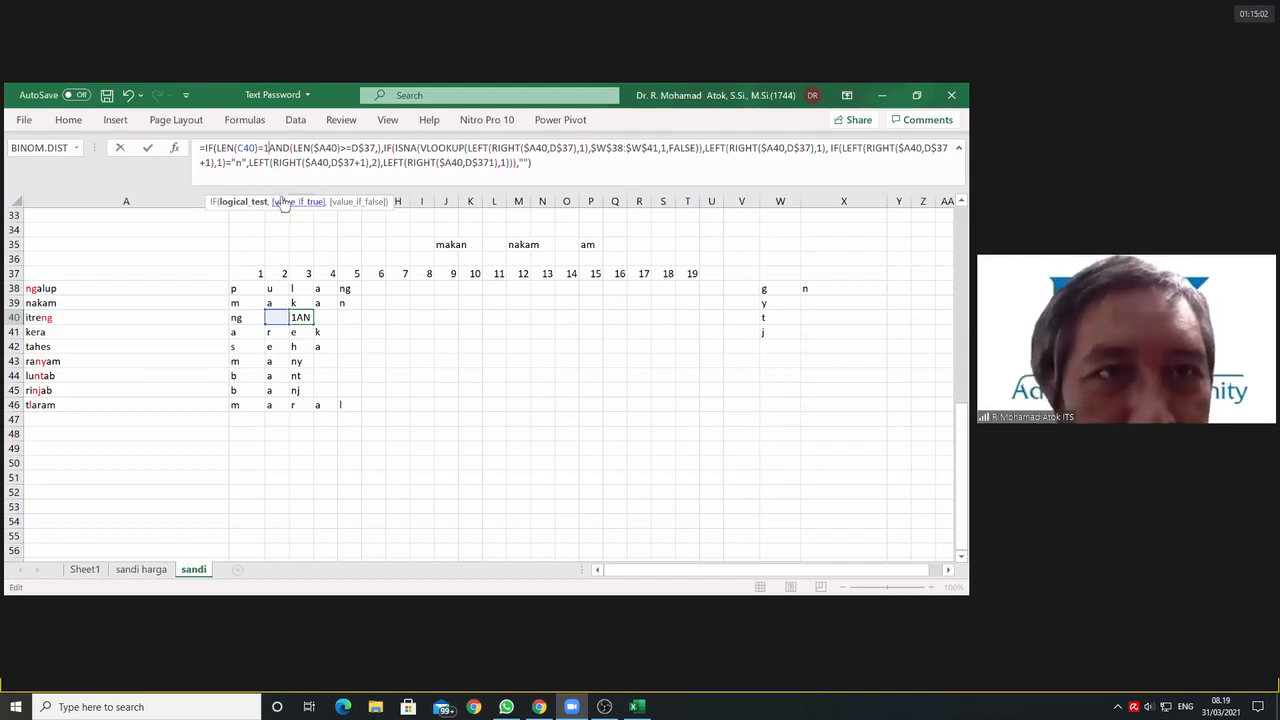
pyautogui.write(',')
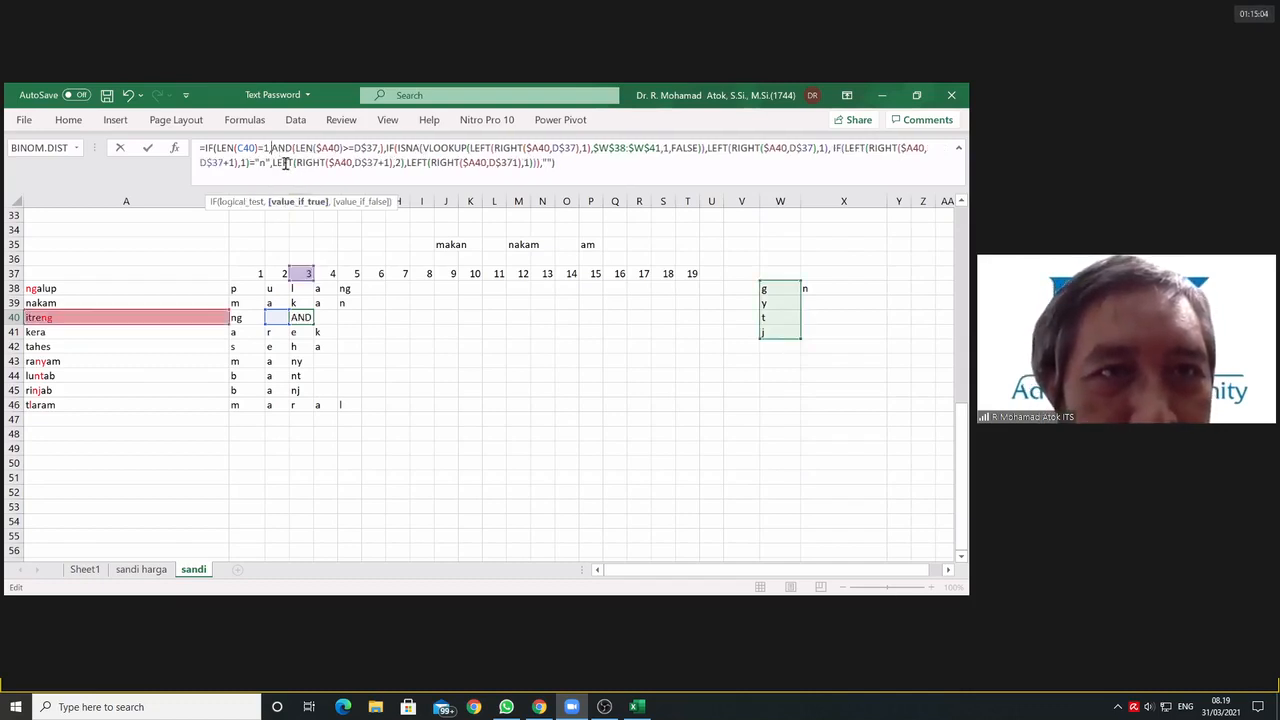
# Step: Replace the AND in D40's formula with a nested IF testing LEN($A40)>=D$37, using the ISNA lookup extraction as its true value
pyautogui.doubleClick(281, 148)
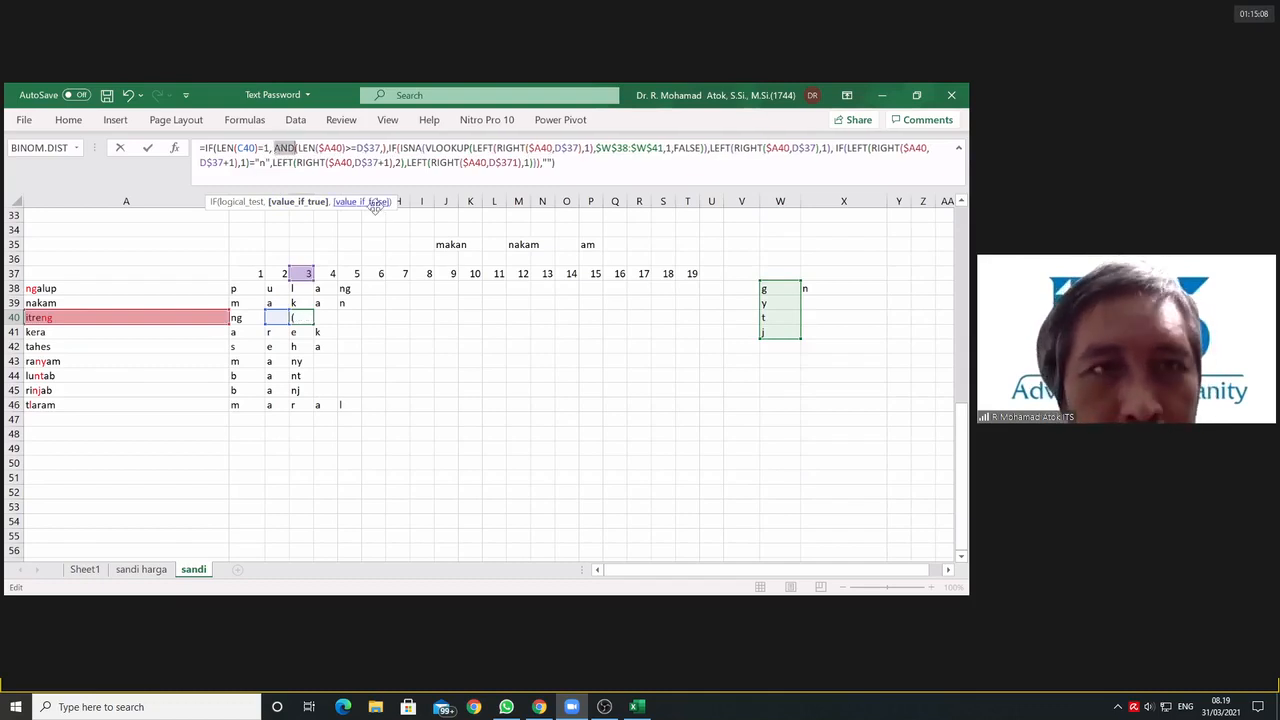
pyautogui.write('if')
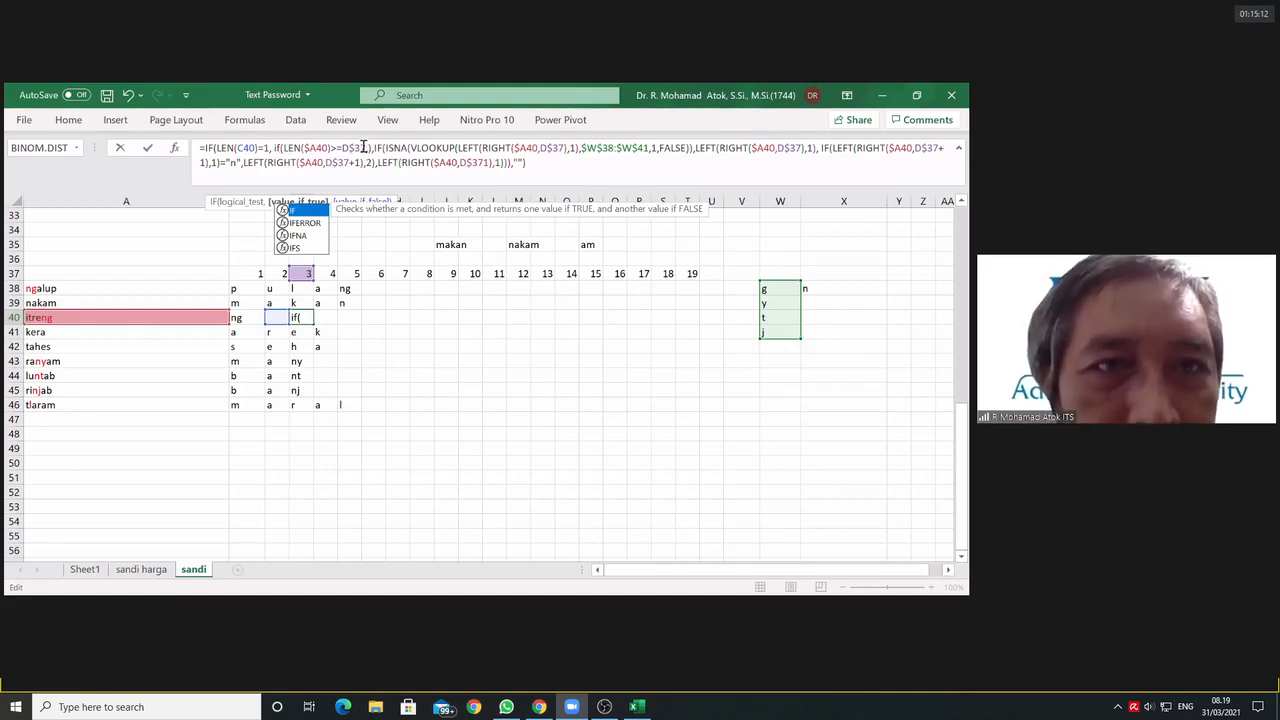
pyautogui.click(363, 147)
pyautogui.click(365, 147)
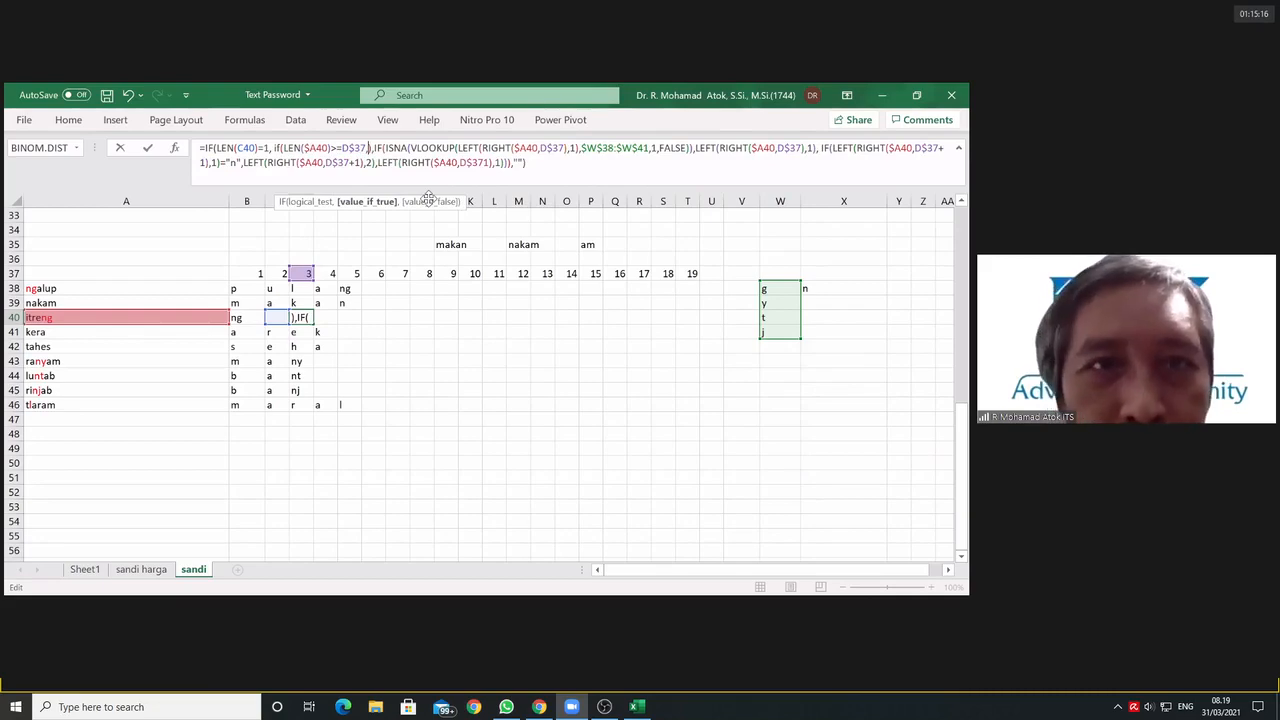
pyautogui.write(')')
pyautogui.press('BackSpace')
pyautogui.write(',')
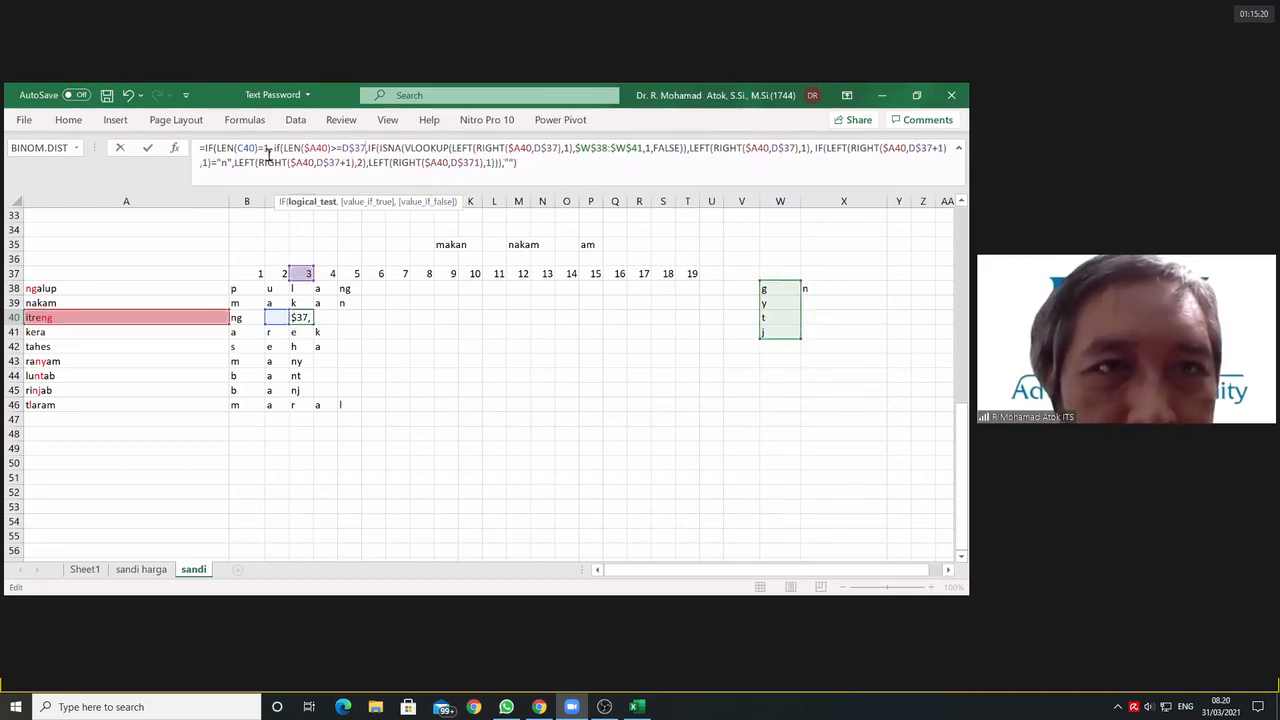
# Step: Complete D40's outer IF with an empty-text false value and a closing parenthesis
pyautogui.click(519, 163)
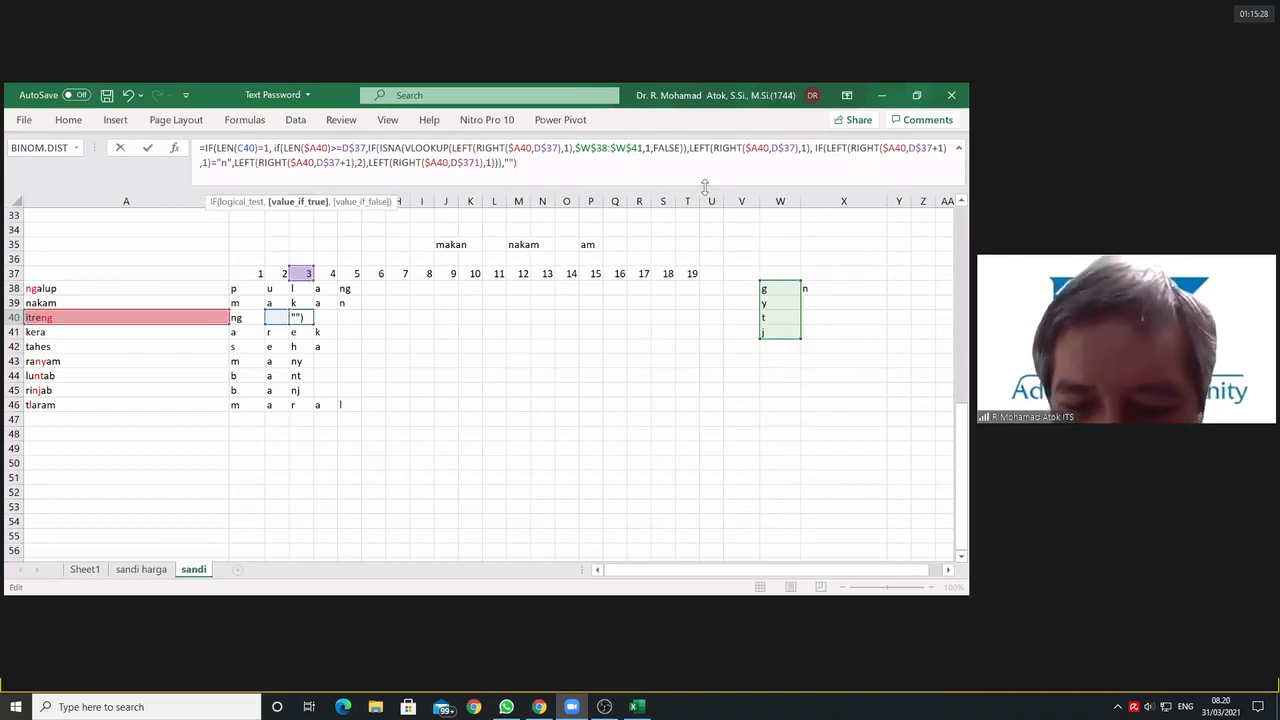
pyautogui.write(',1')
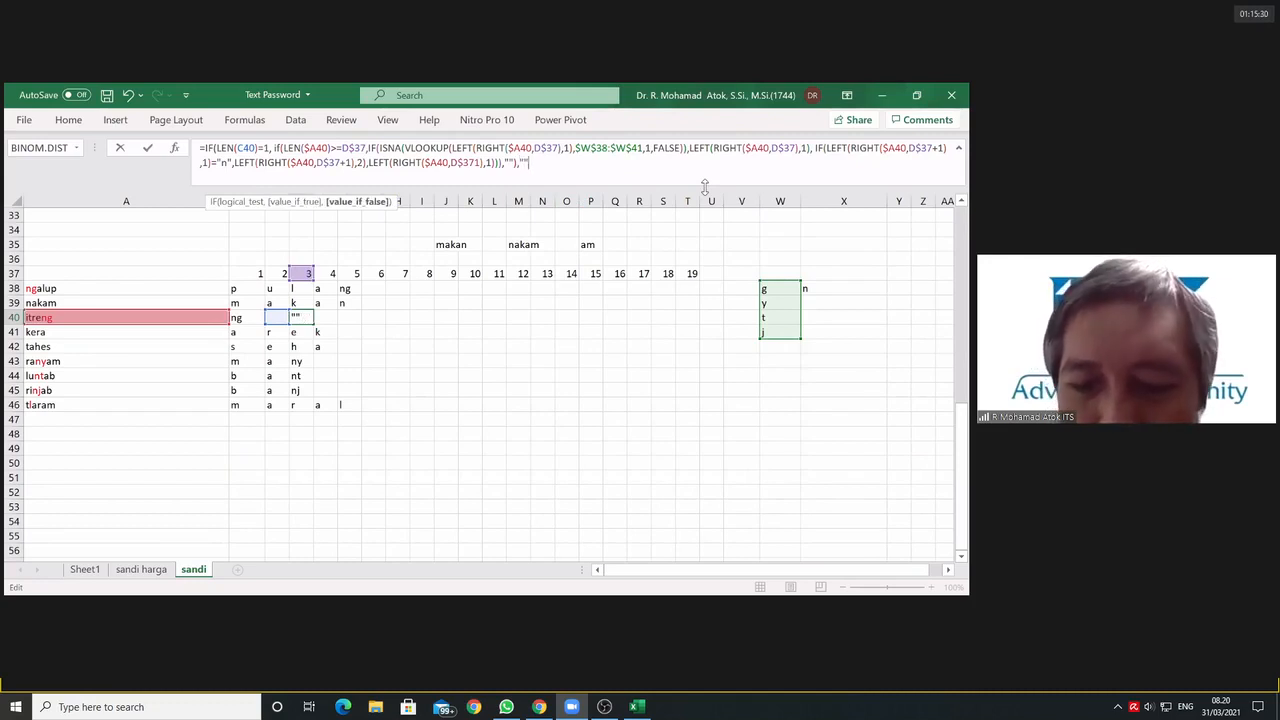
pyautogui.write(')')
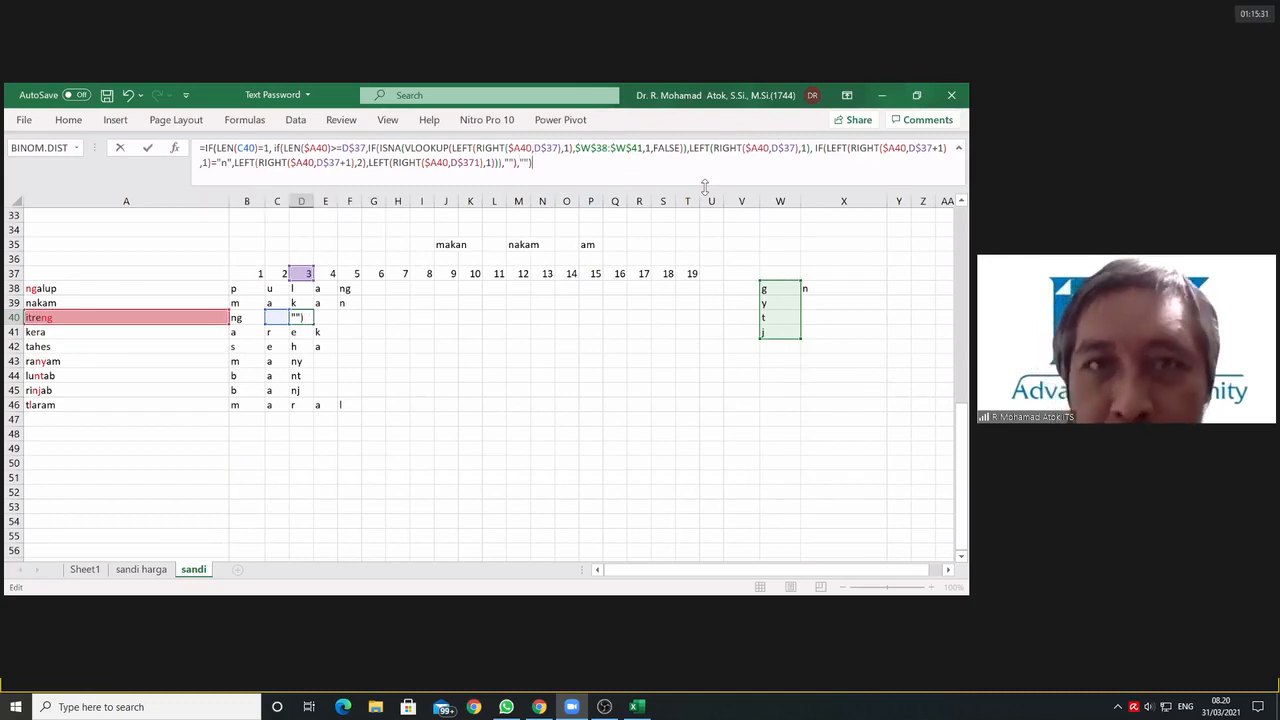
# Step: Replace the outer IF's empty-text false value in D40's formula with a nested IF testing C40="", followed by a comma
pyautogui.click(530, 165)
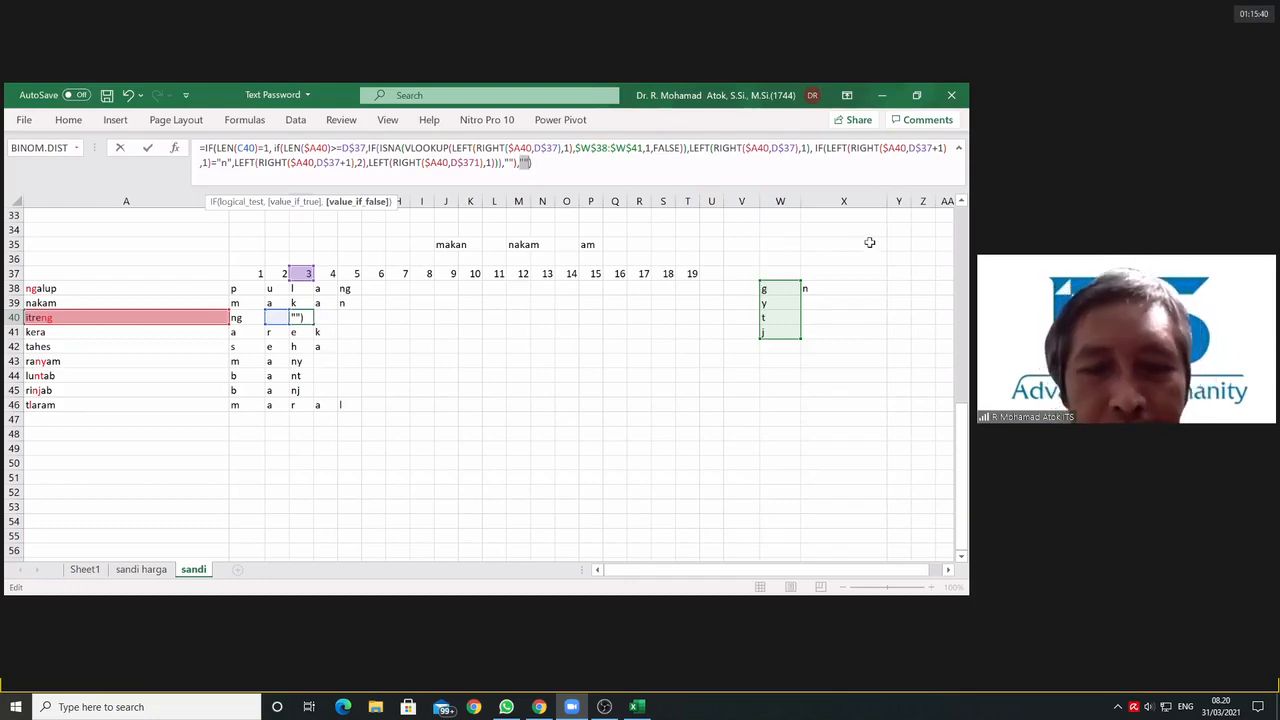
pyautogui.write('if(')
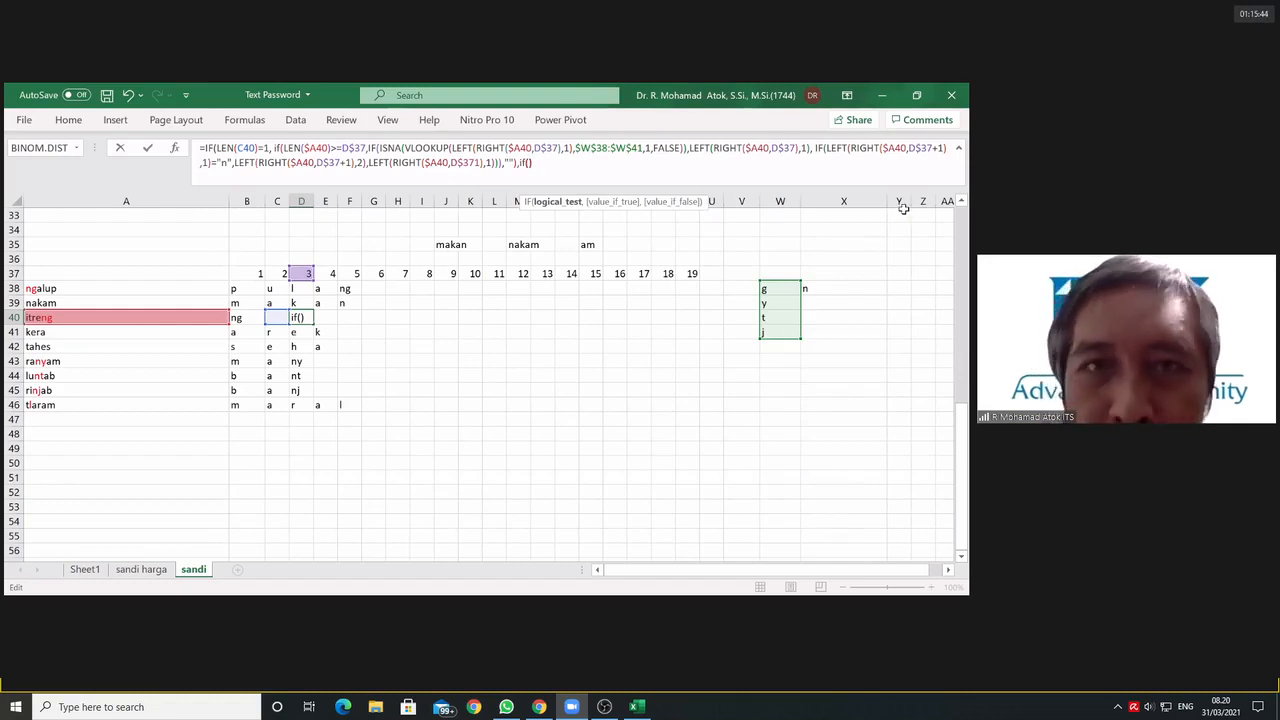
pyautogui.write(')')
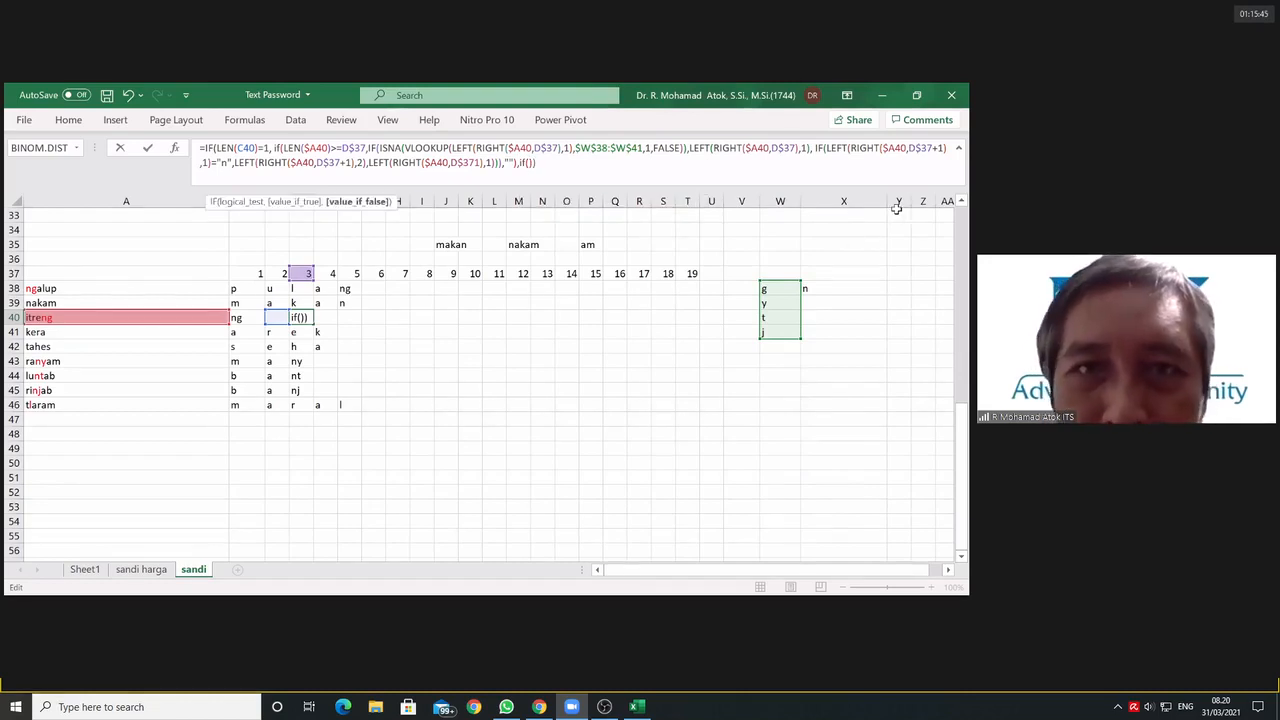
pyautogui.click(529, 163)
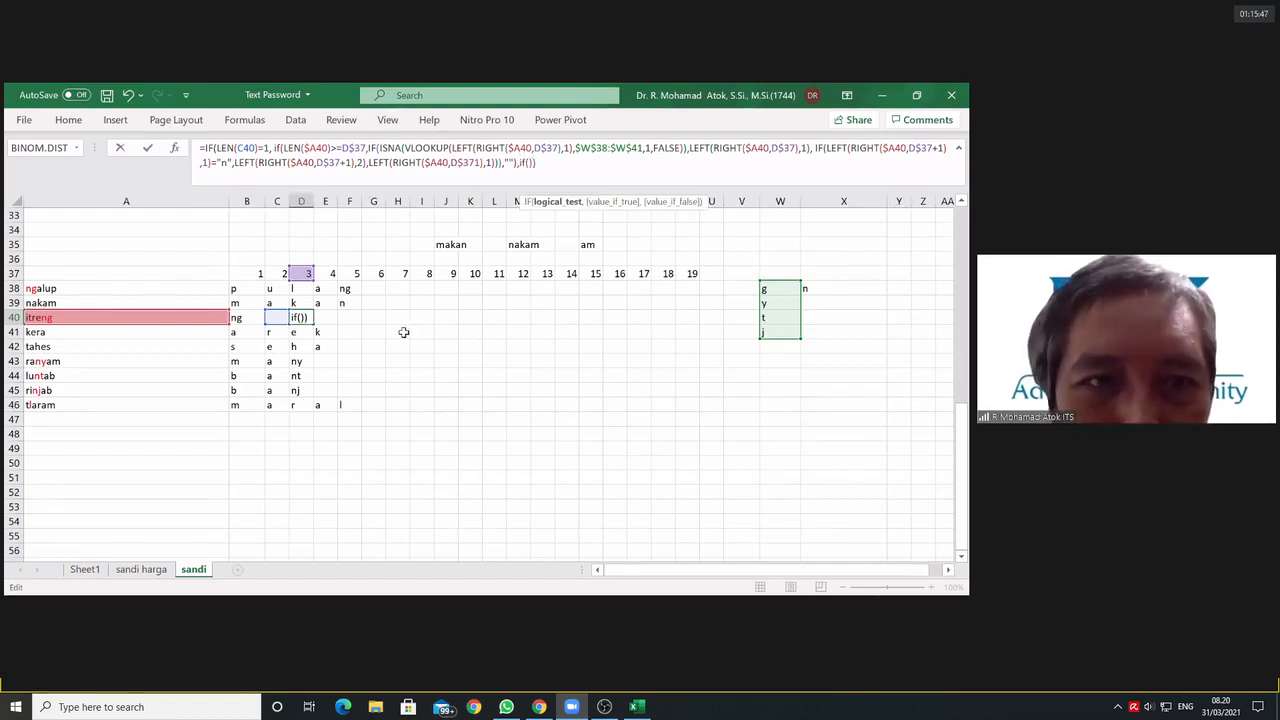
pyautogui.click(276, 317)
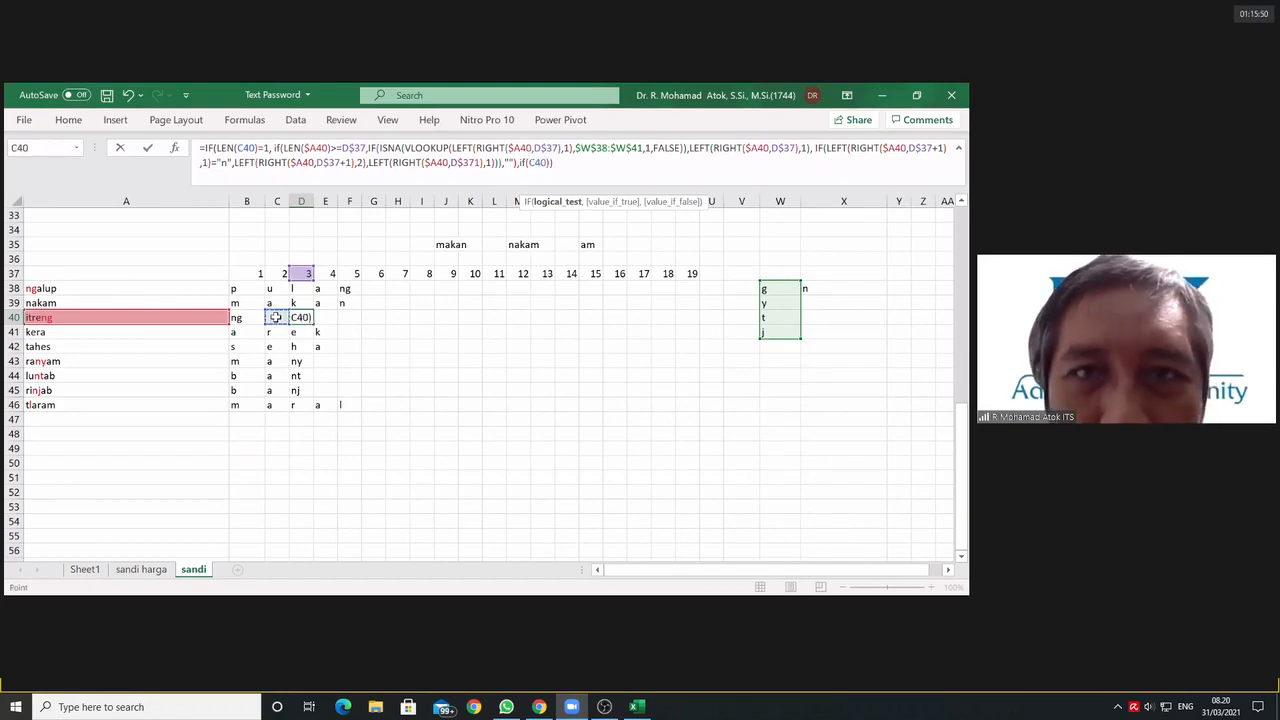
pyautogui.write('=')
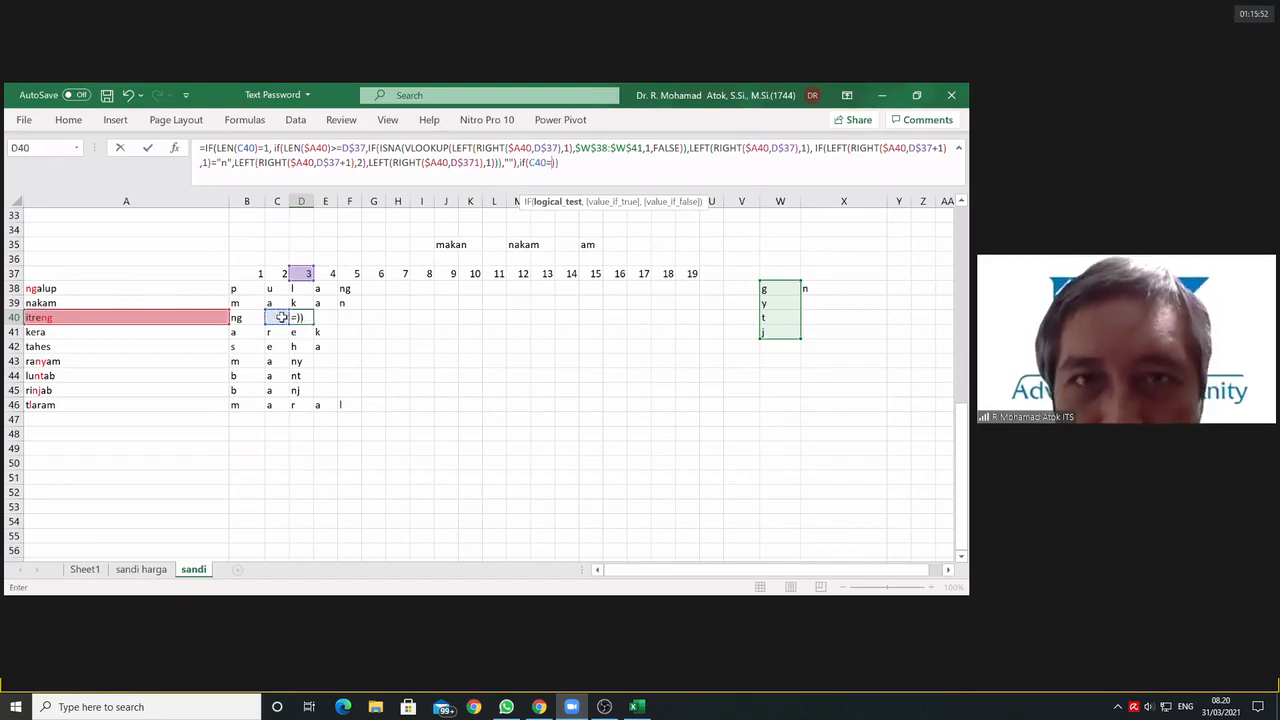
pyautogui.write('""')
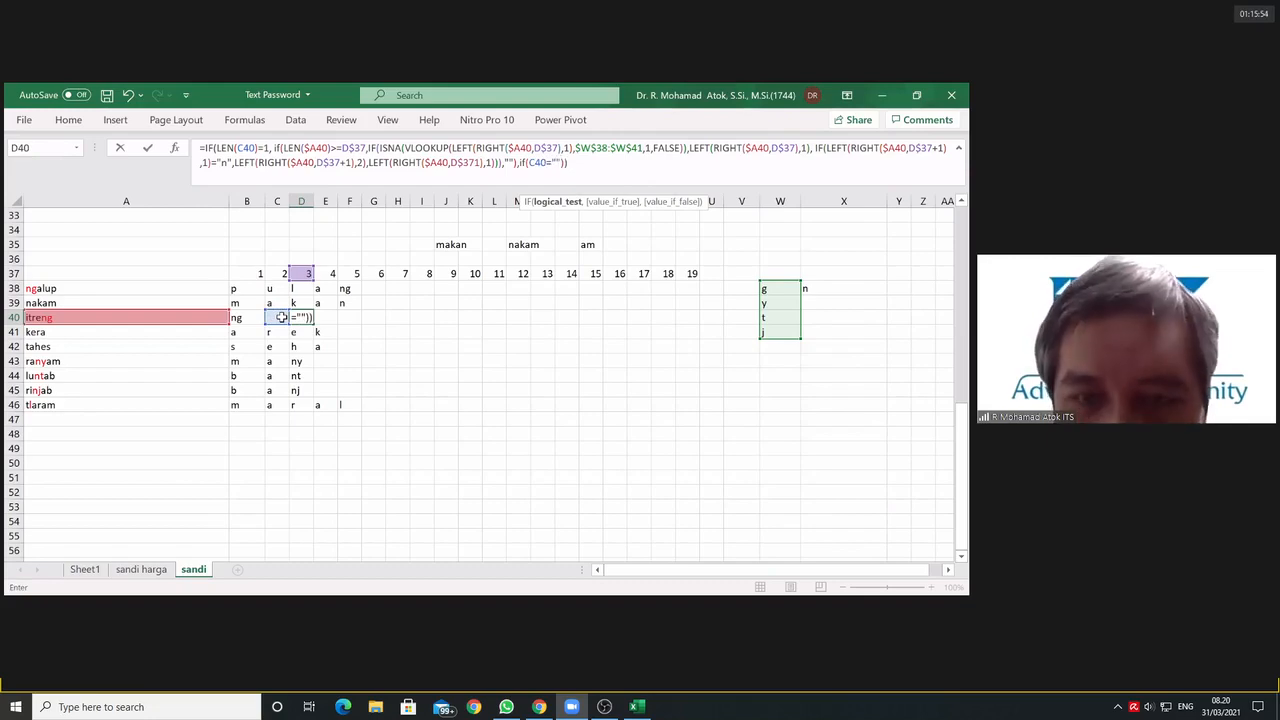
pyautogui.write(',')
# Step: Add the condition LEN(B40)=2 after C40="" in D40's nested IF and close the parenthesis
pyautogui.click(243, 316)
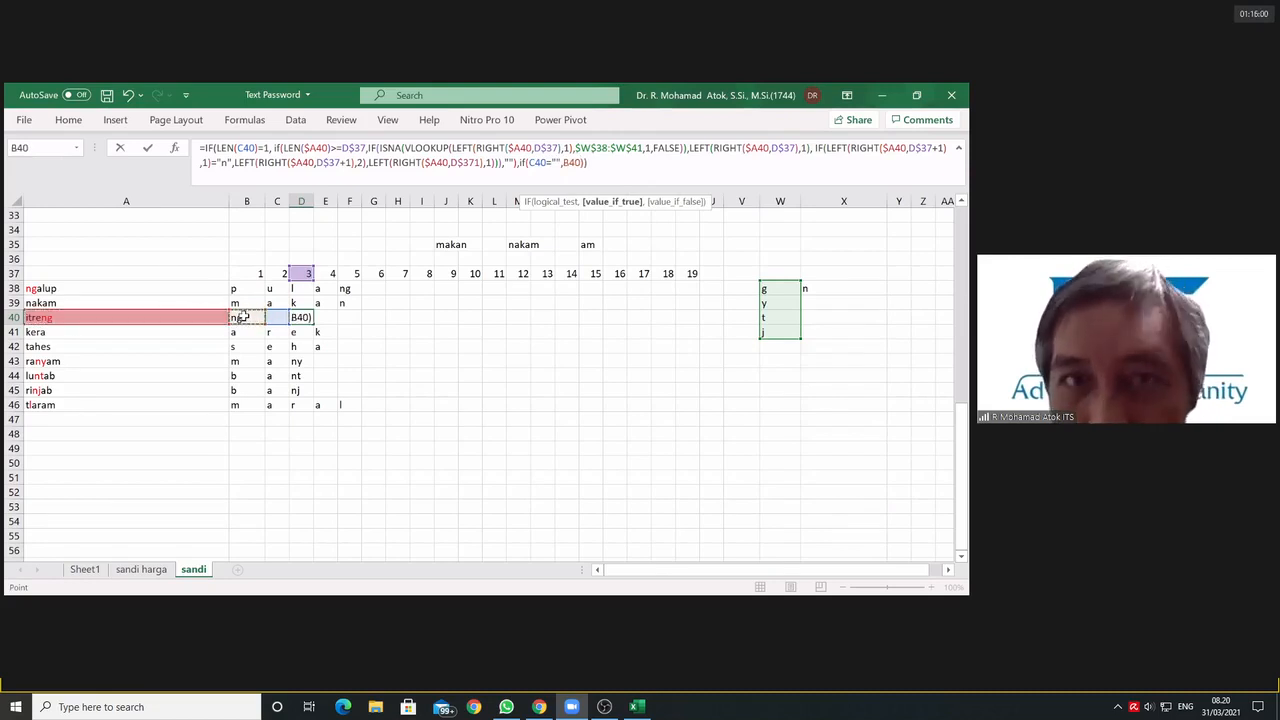
pyautogui.click(563, 165)
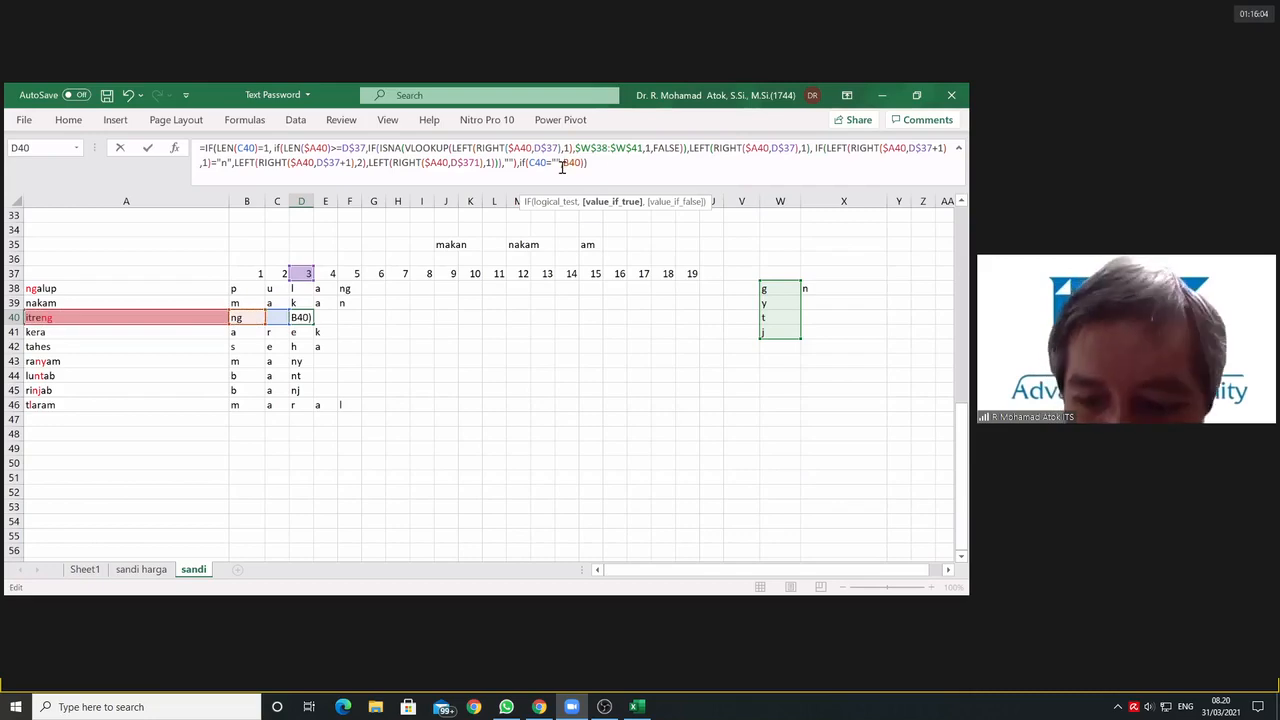
pyautogui.write('len(B40')
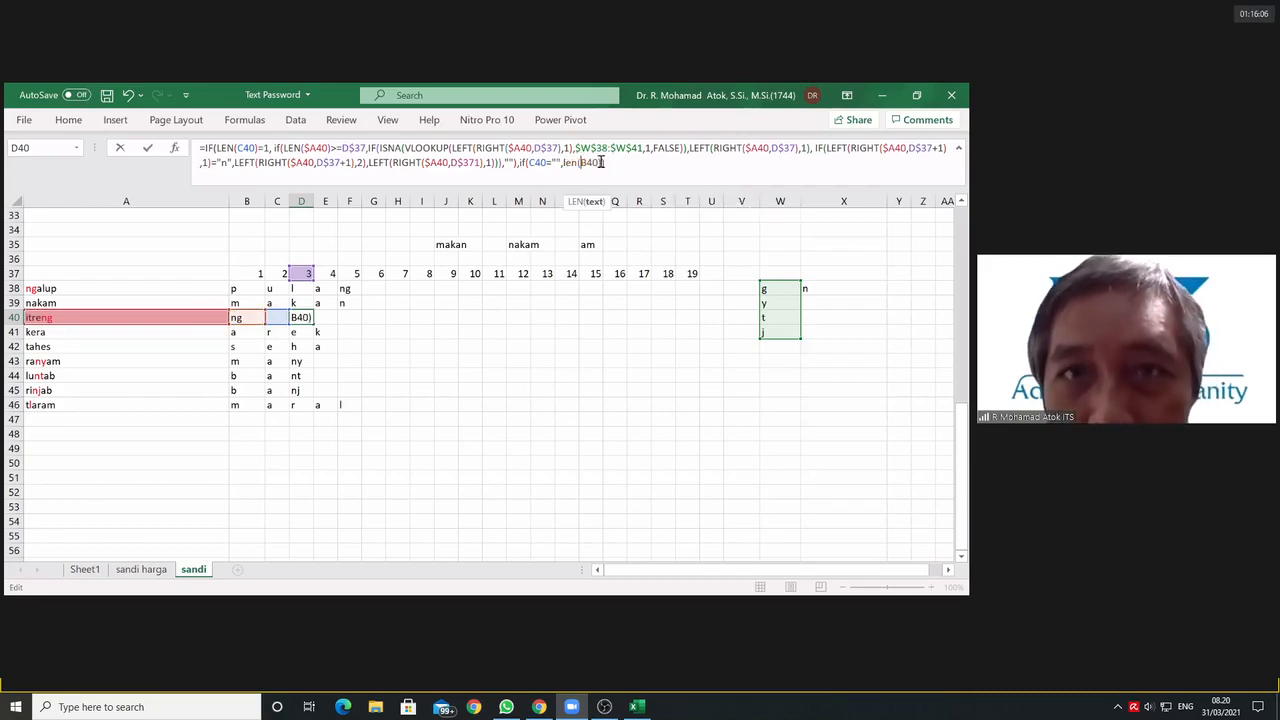
pyautogui.write(')=2')
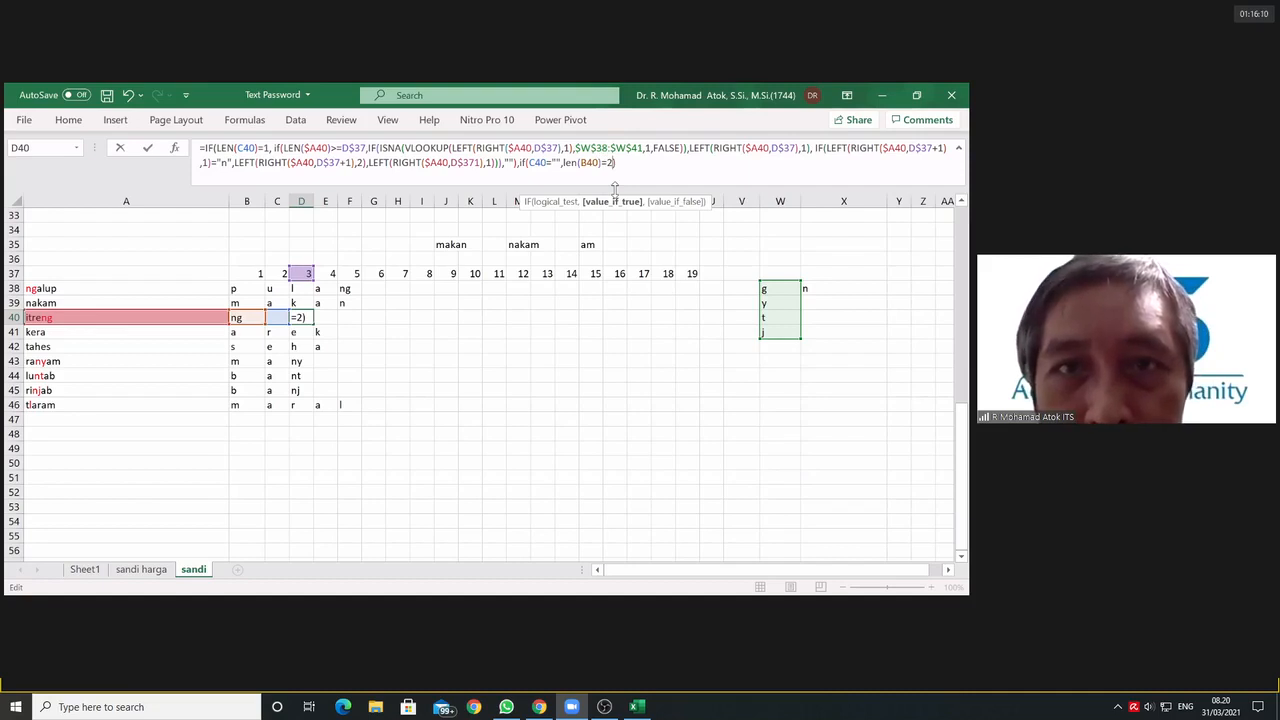
pyautogui.write(',')
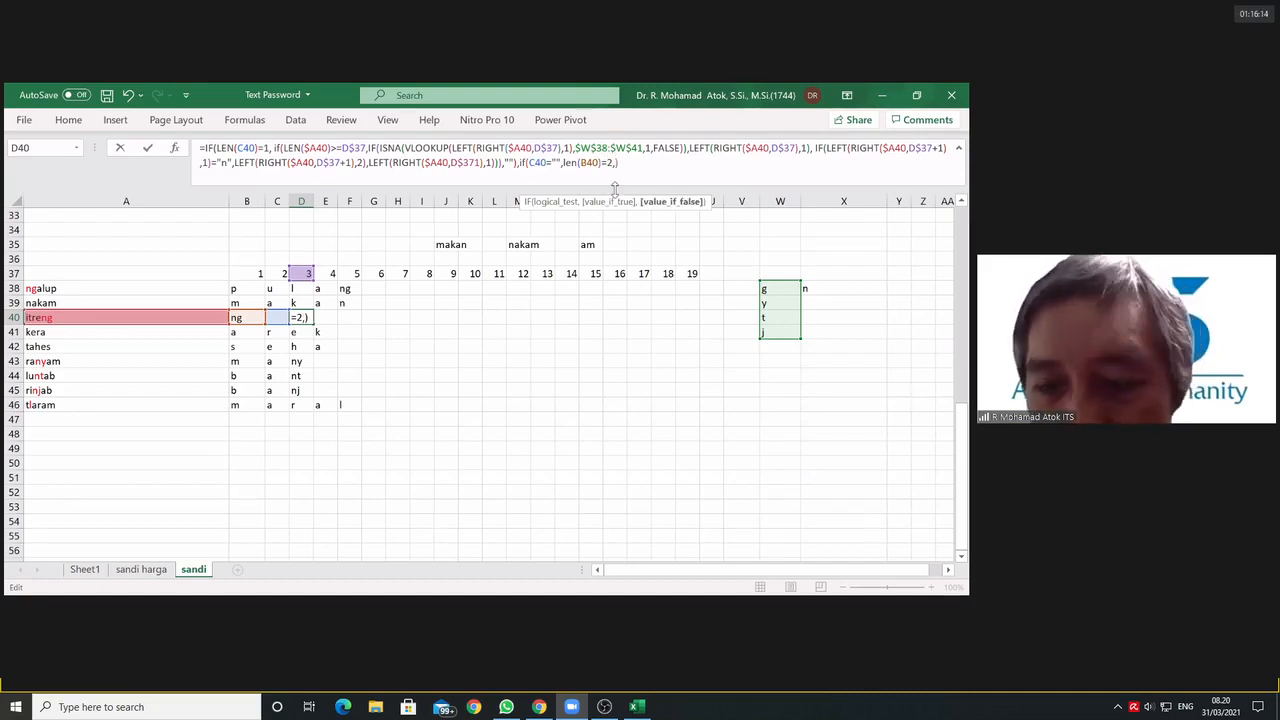
pyautogui.press('BackSpace')
pyautogui.write(')')
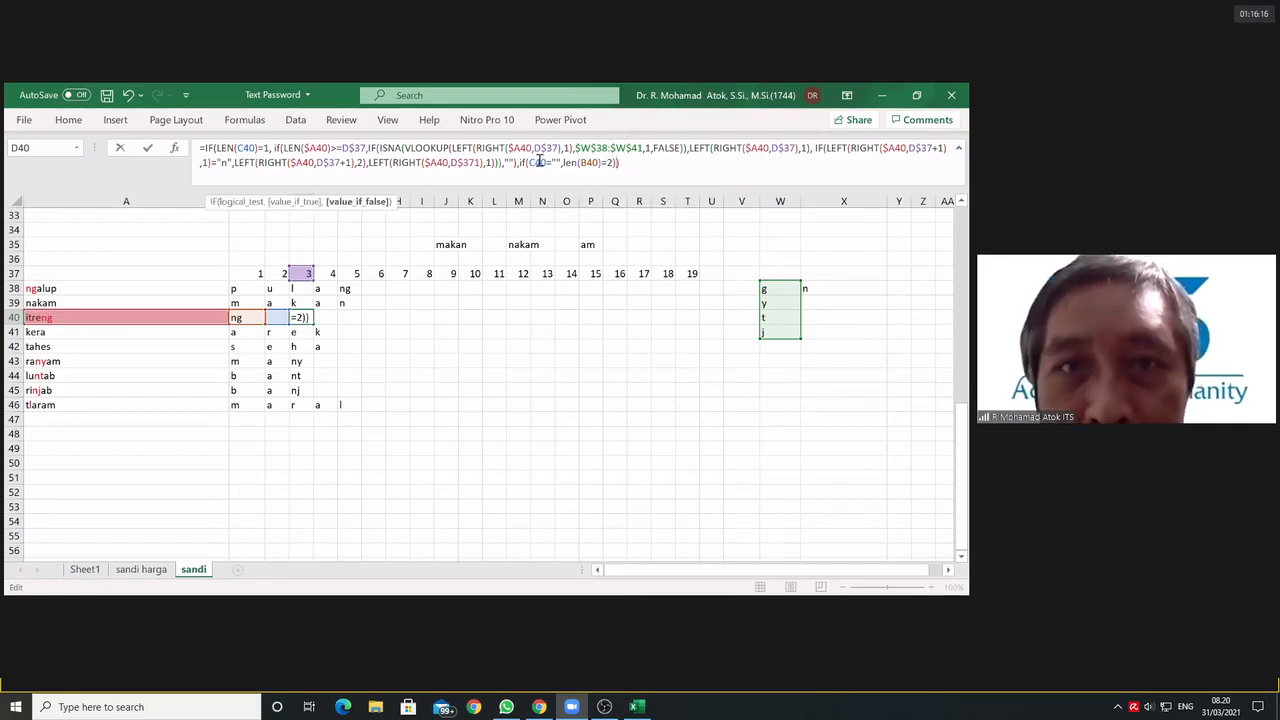
# Step: Wrap C40="" and LEN(B40)=2 in an AND as the nested IF's test, with an empty-text false value
pyautogui.click(528, 162)
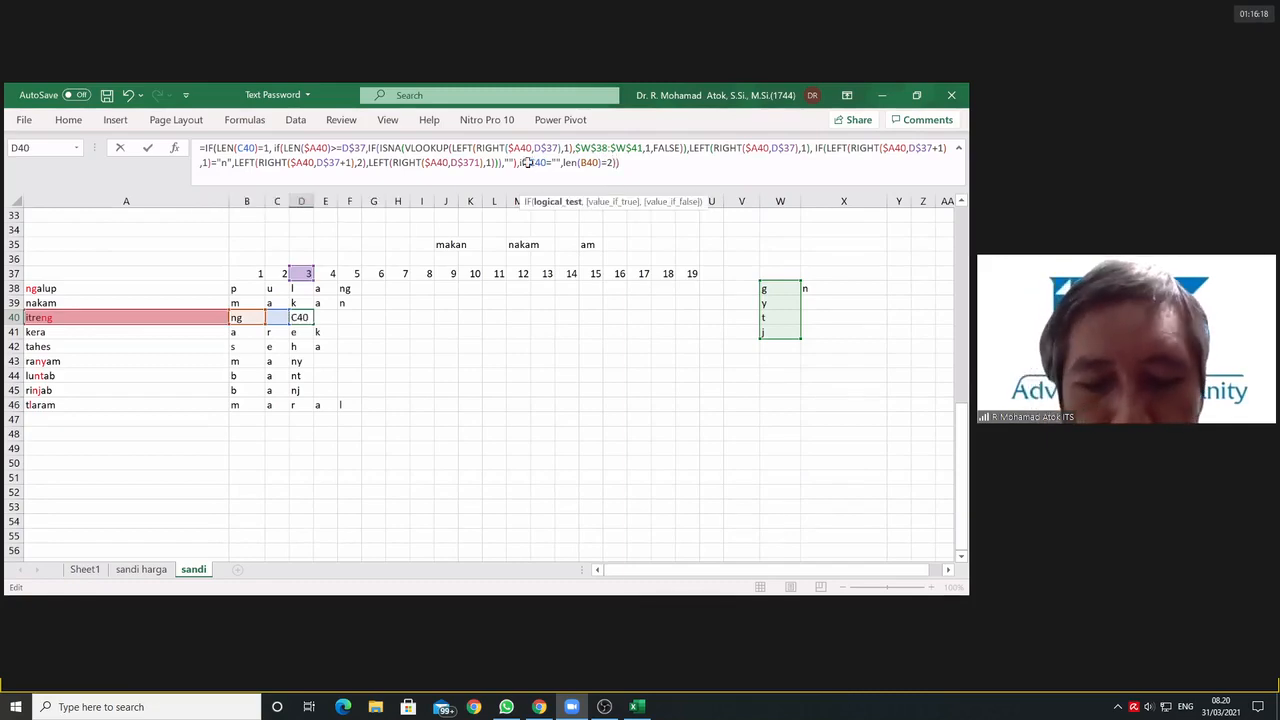
pyautogui.write('AND(')
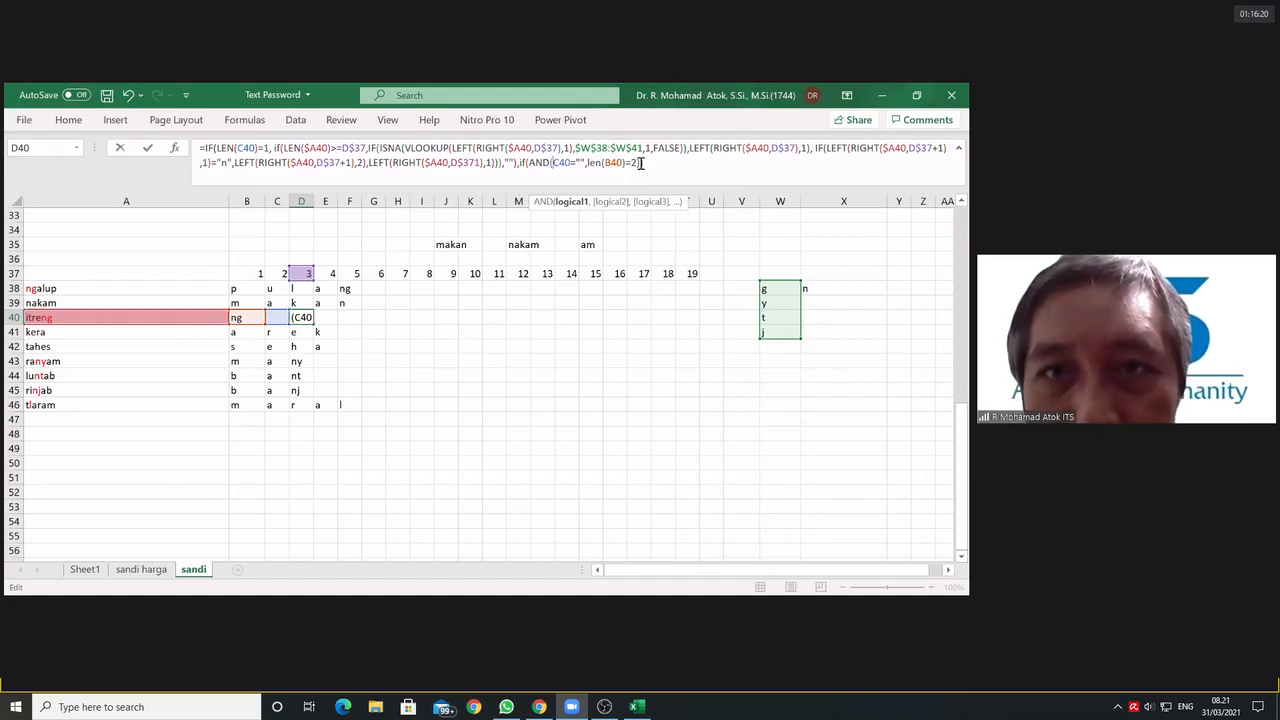
pyautogui.write(')')
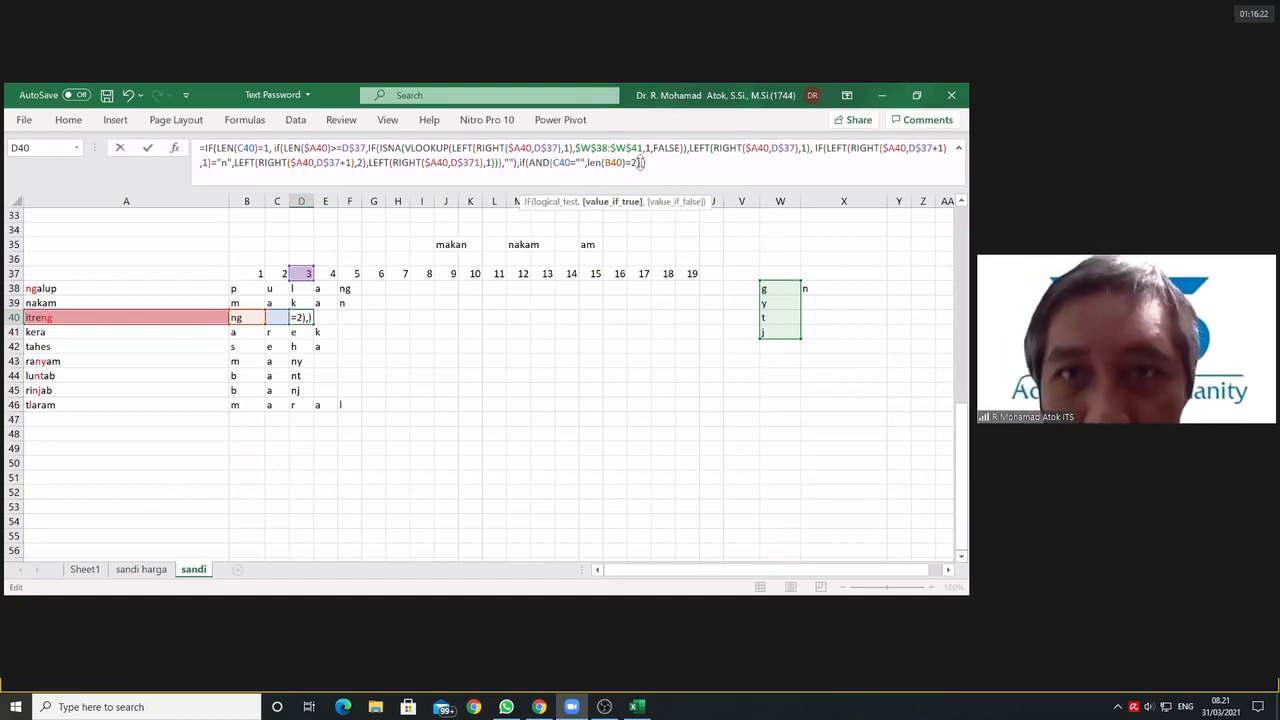
pyautogui.write(',')
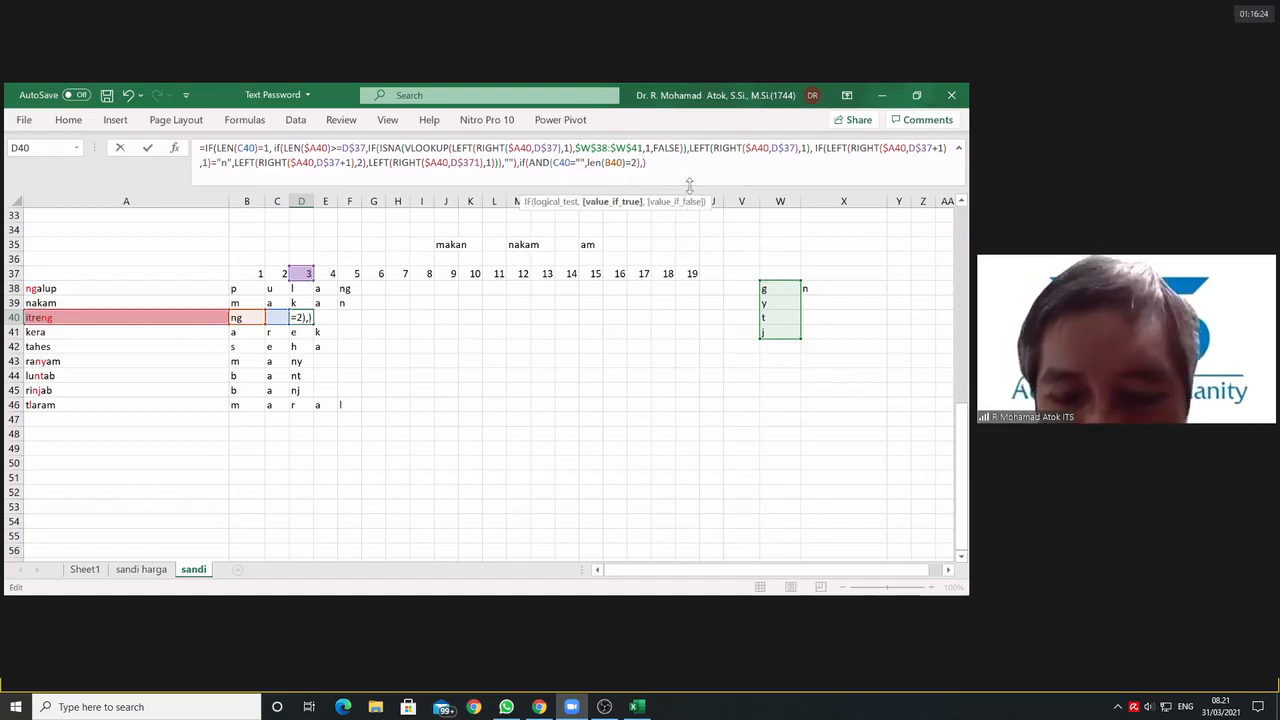
pyautogui.write(',""')
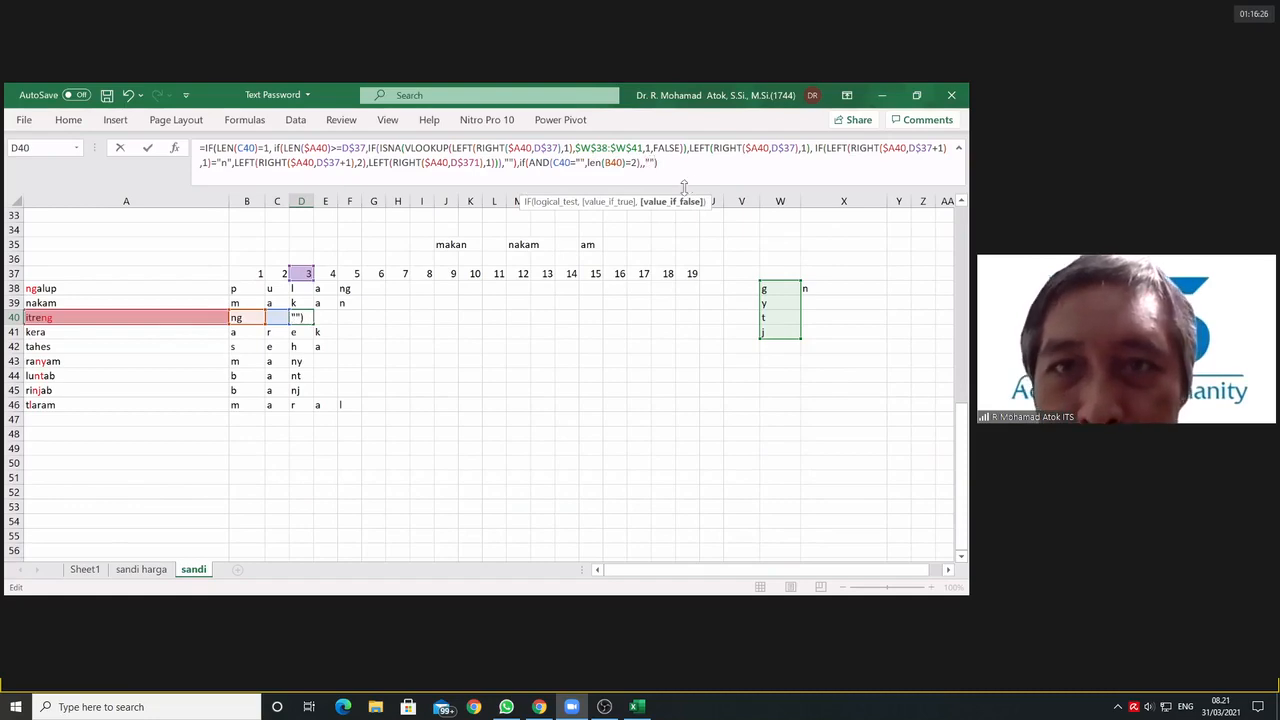
# Step: Copy the IF(LEN($A40)>=D$37,...) extraction block into the nested IF's true value, and commit D40's formula with the suggested parenthesis correction
pyautogui.press('Left')
pyautogui.press('Left')
pyautogui.press('Left')
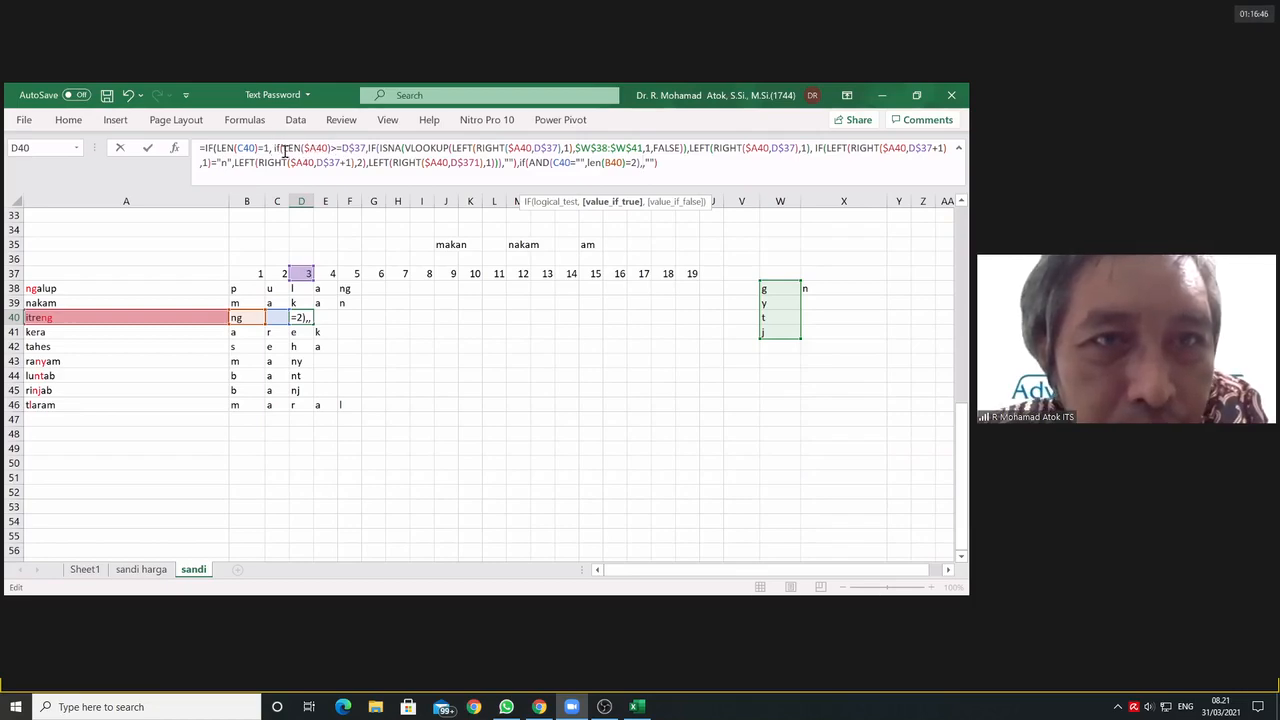
pyautogui.moveTo(275, 147); pyautogui.dragTo(518, 167)
pyautogui.hotkey('ctrl', 'c')
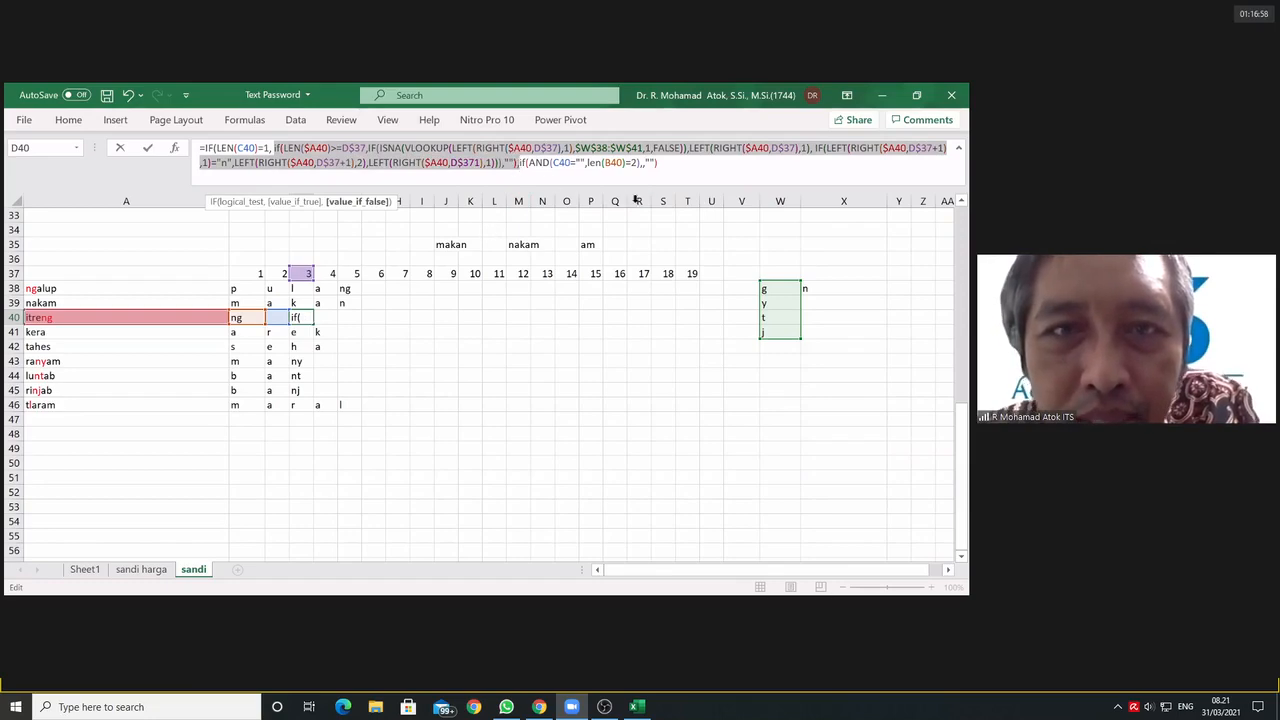
pyautogui.hotkey('shift', 'Left')
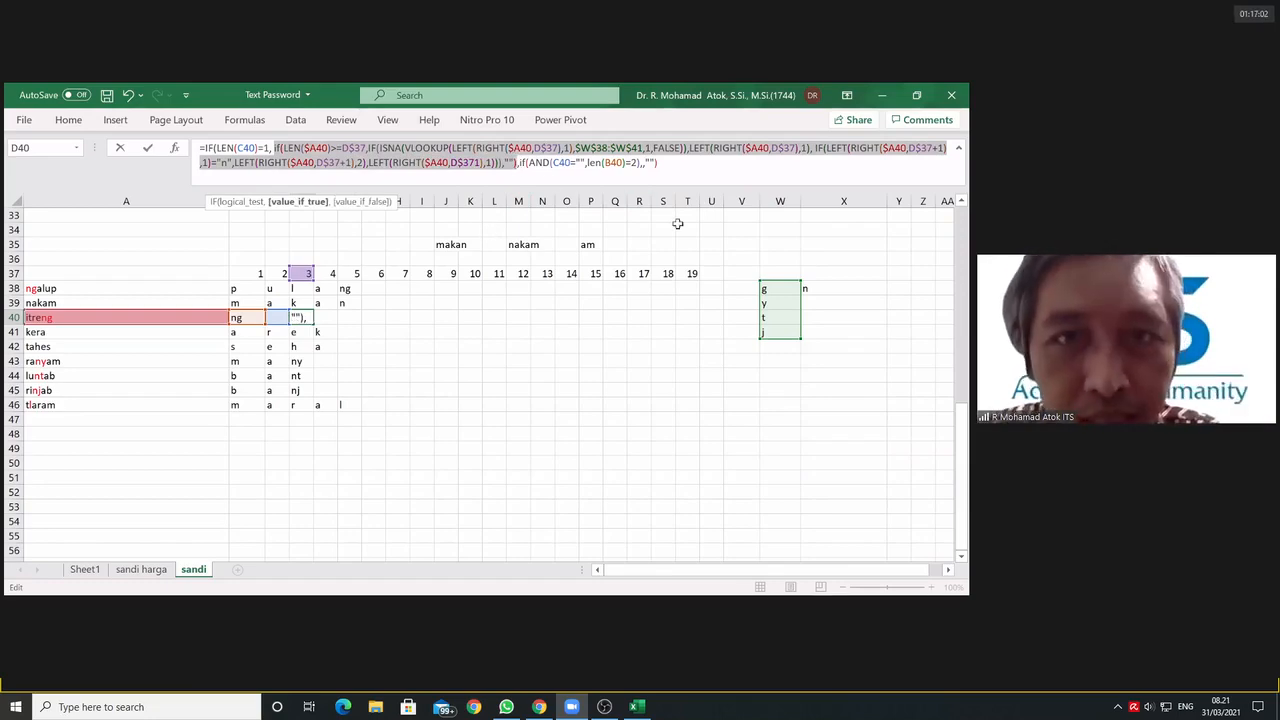
pyautogui.click(642, 163)
pyautogui.write(')')
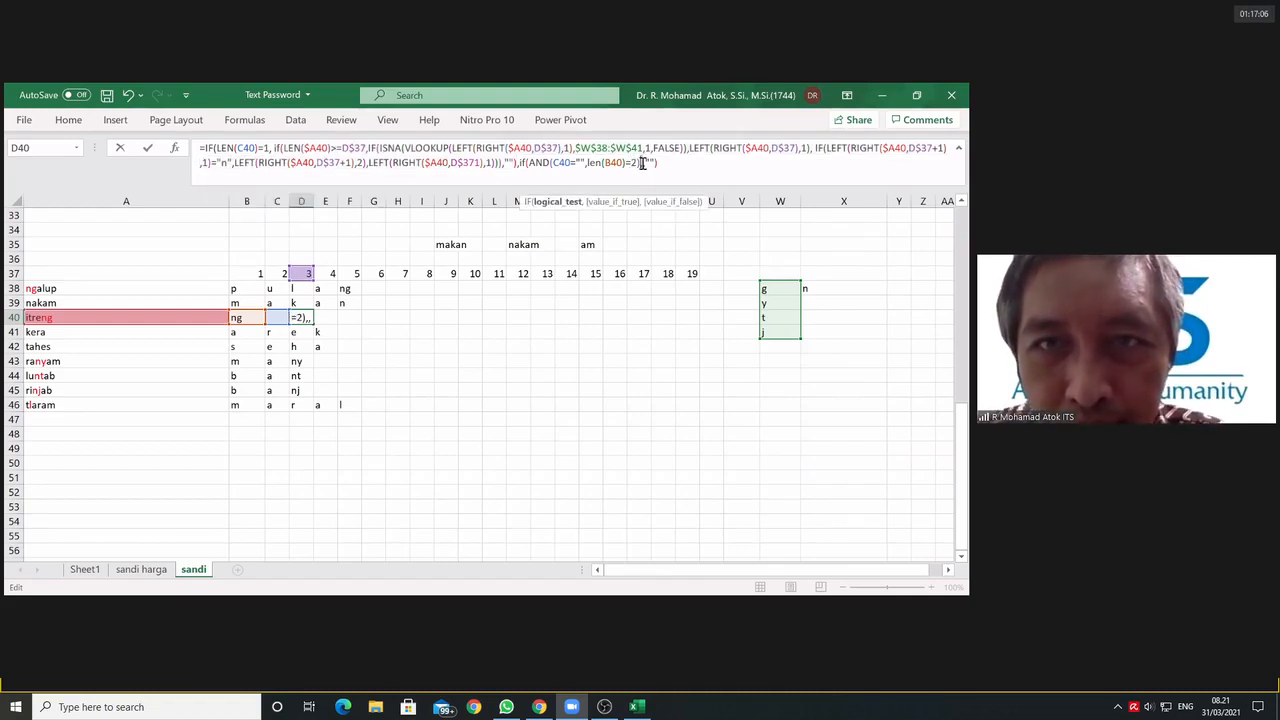
pyautogui.write(',')
pyautogui.hotkey('ctrl', 'v')
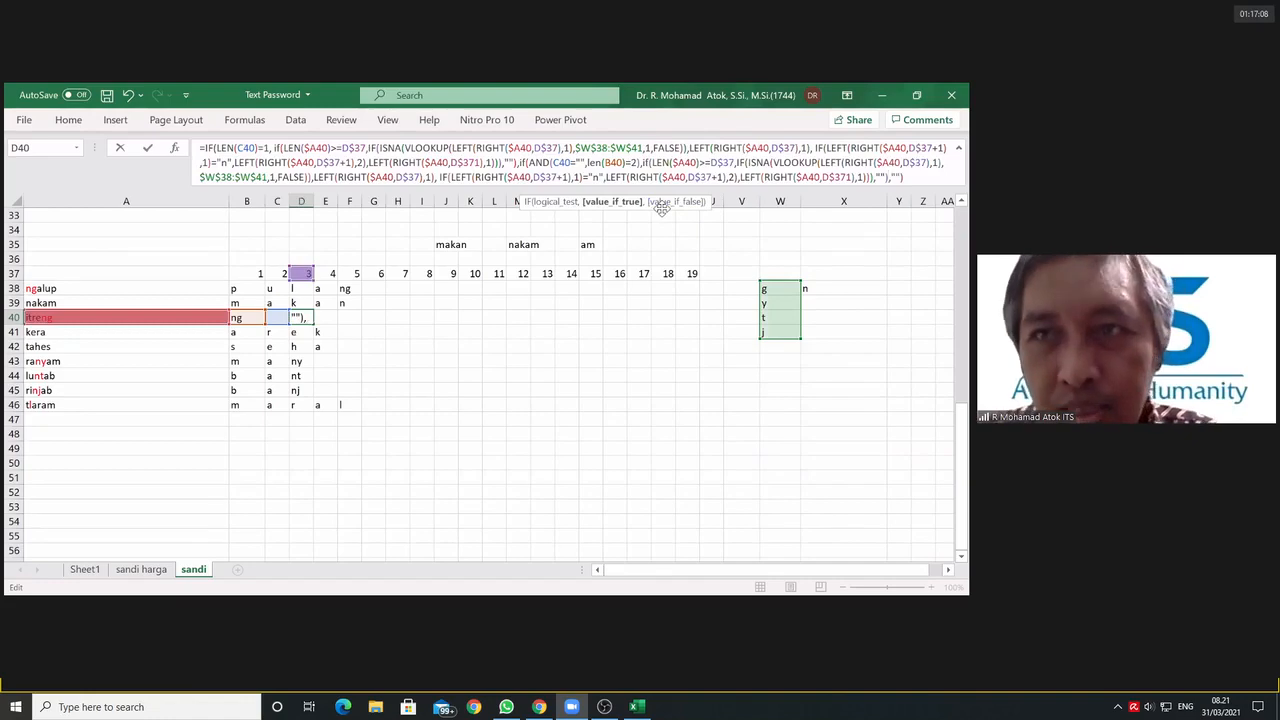
pyautogui.press('Return')
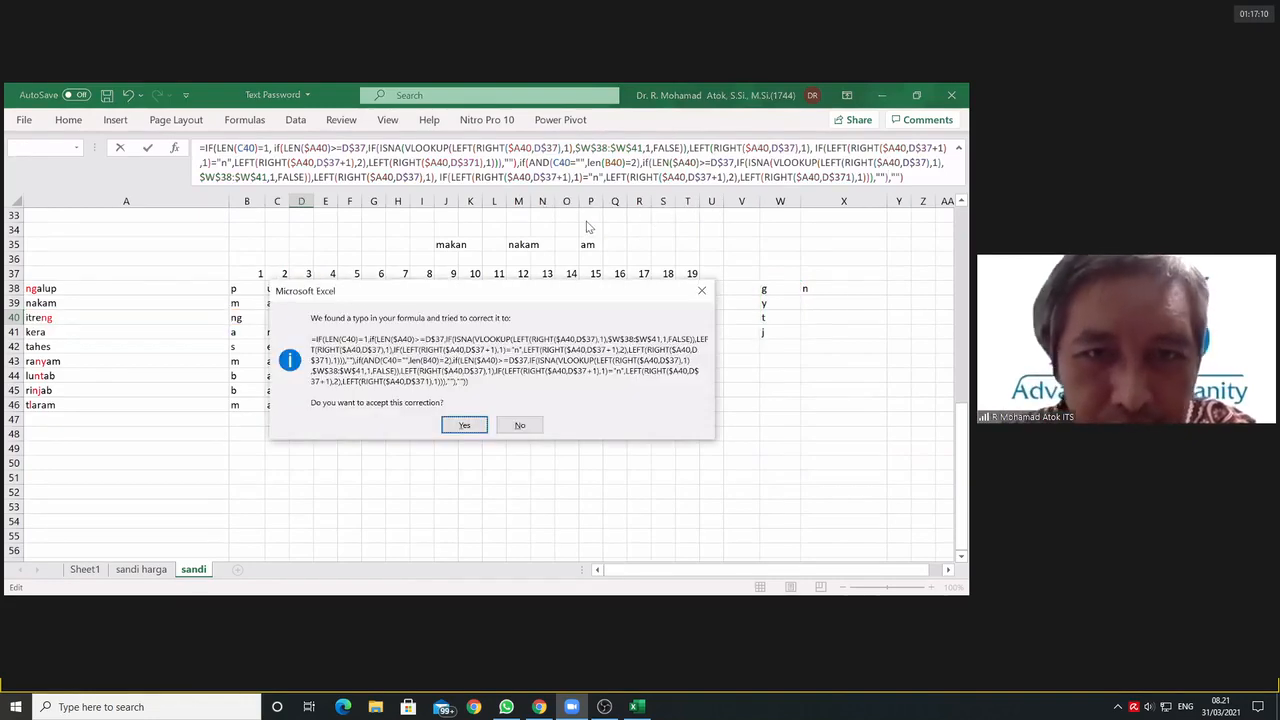
pyautogui.click(465, 426)
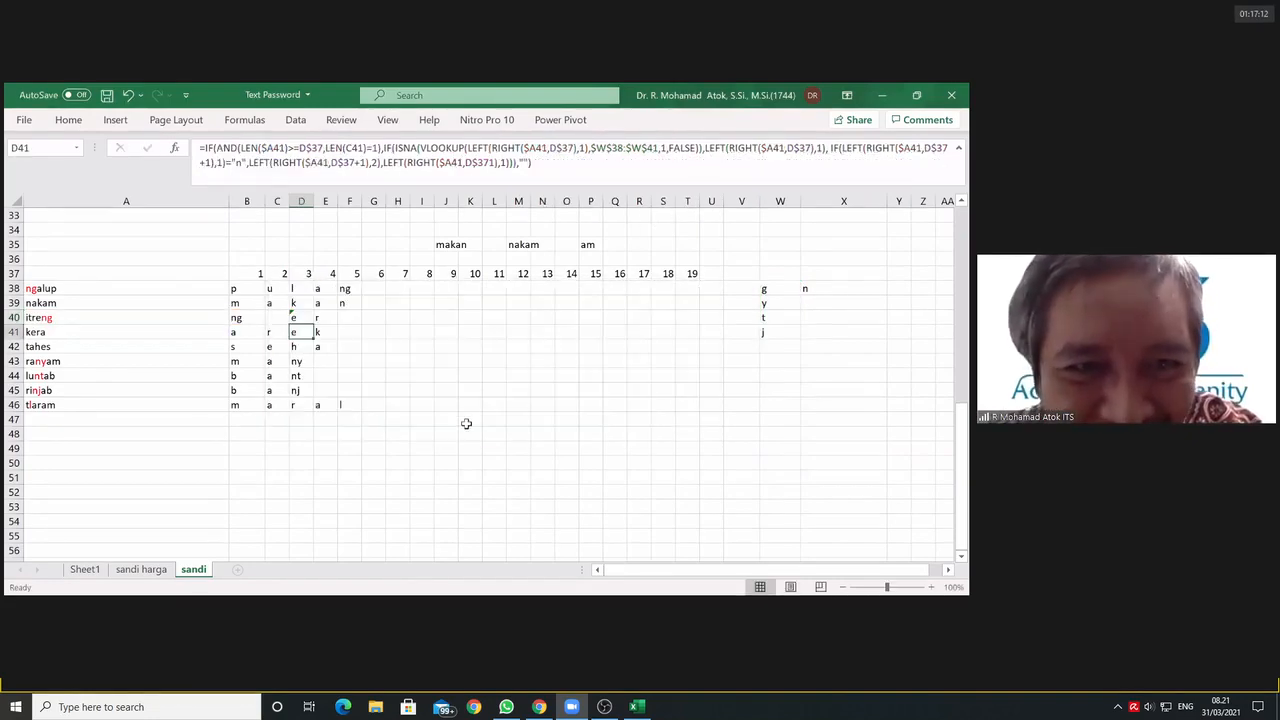
# Step: Fill D40's formula across row 40 through T40 and reselect D40
pyautogui.click(304, 318)
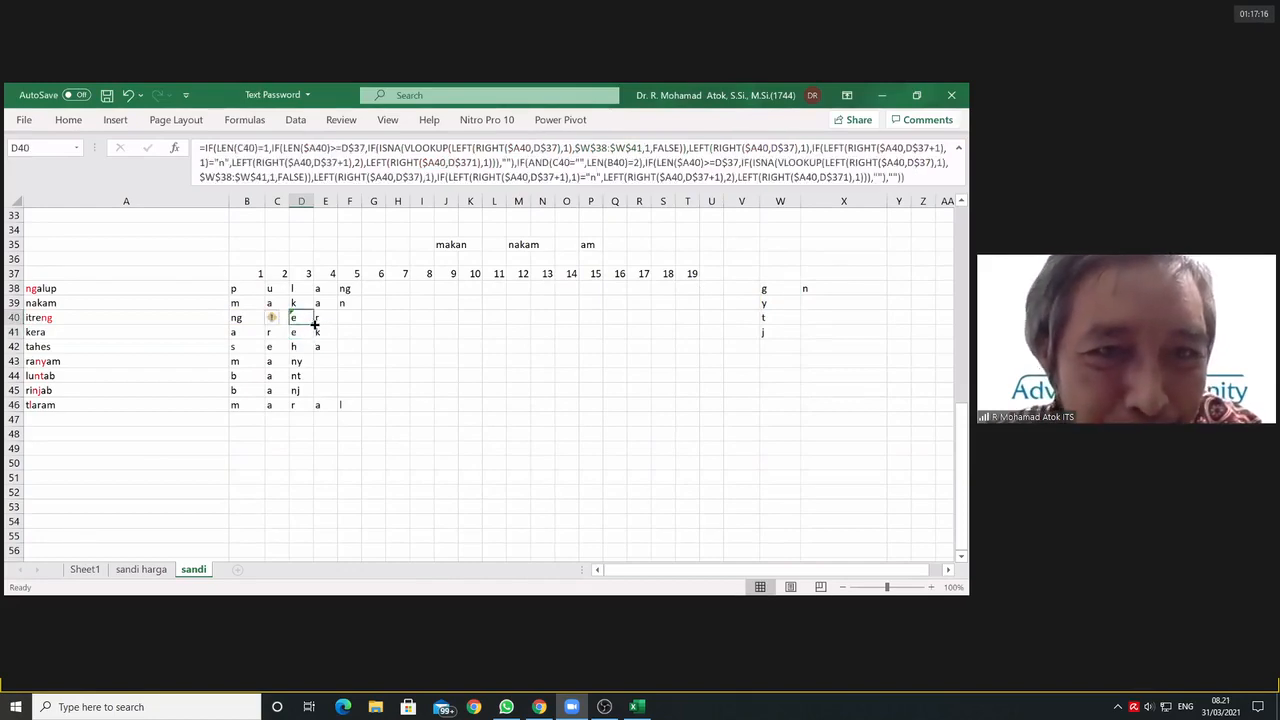
pyautogui.moveTo(314, 323); pyautogui.dragTo(689, 330)
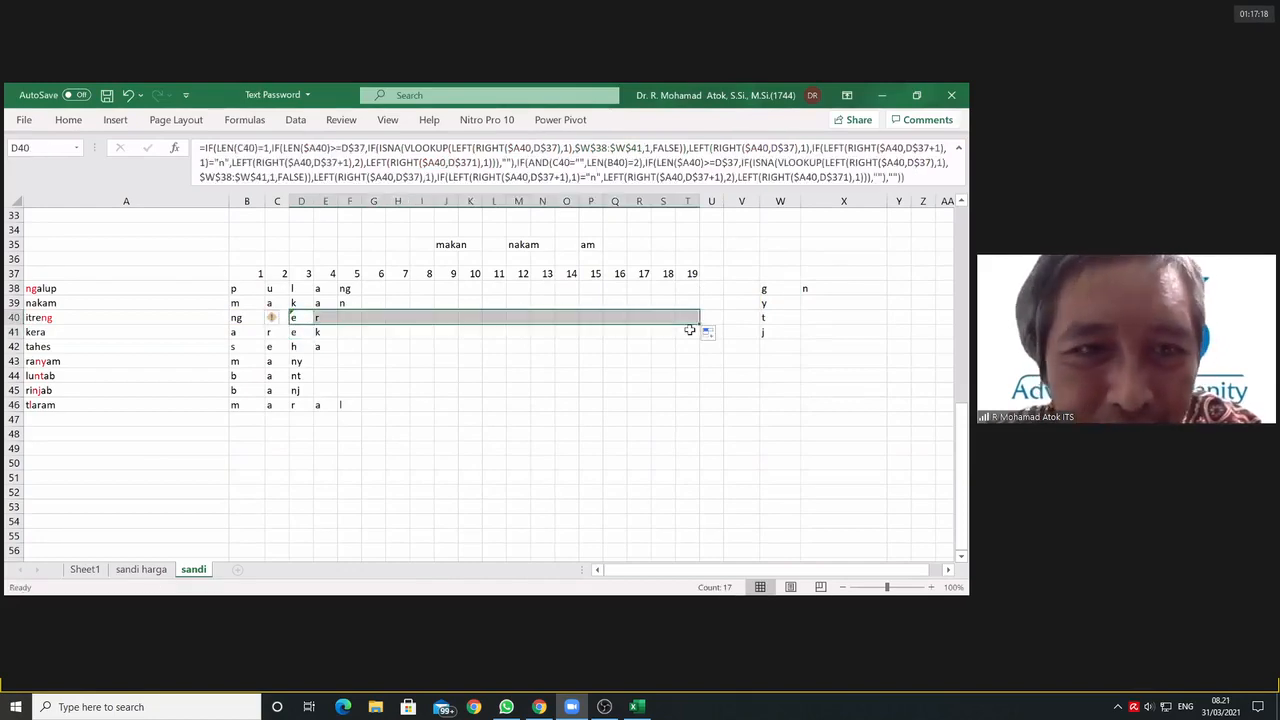
pyautogui.click(303, 319)
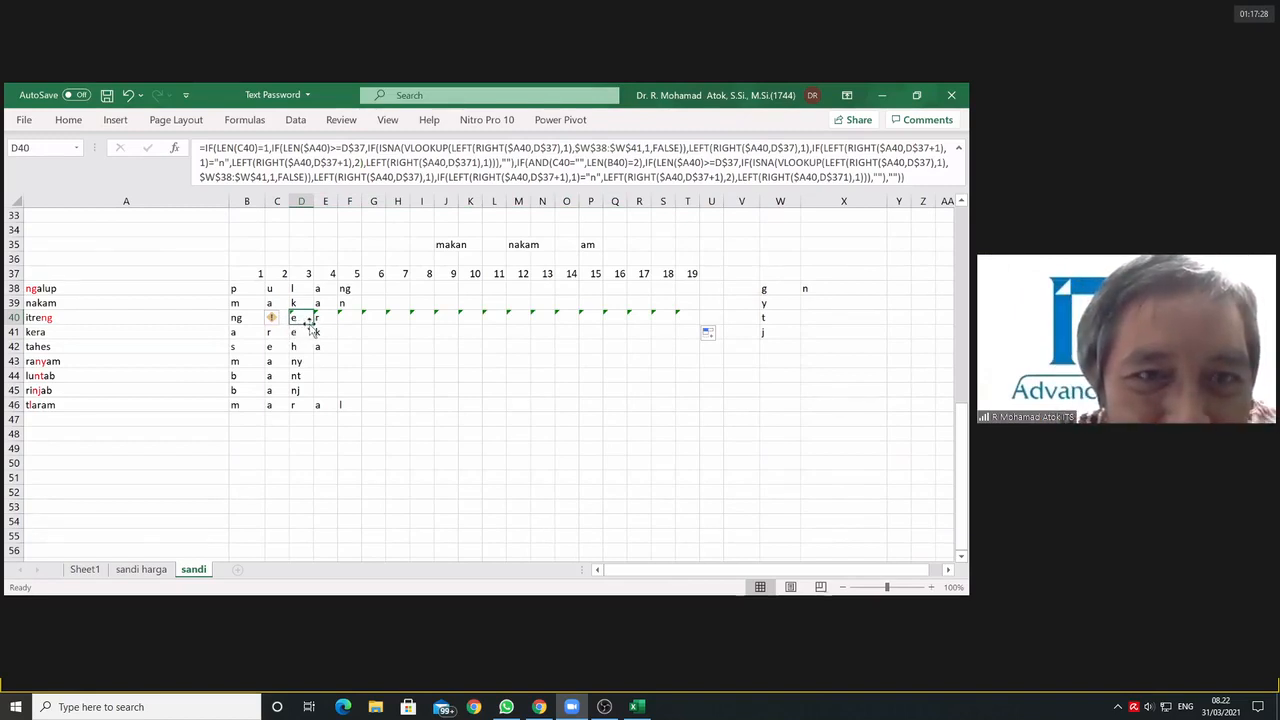
pyautogui.moveTo(313, 325); pyautogui.dragTo(706, 323)
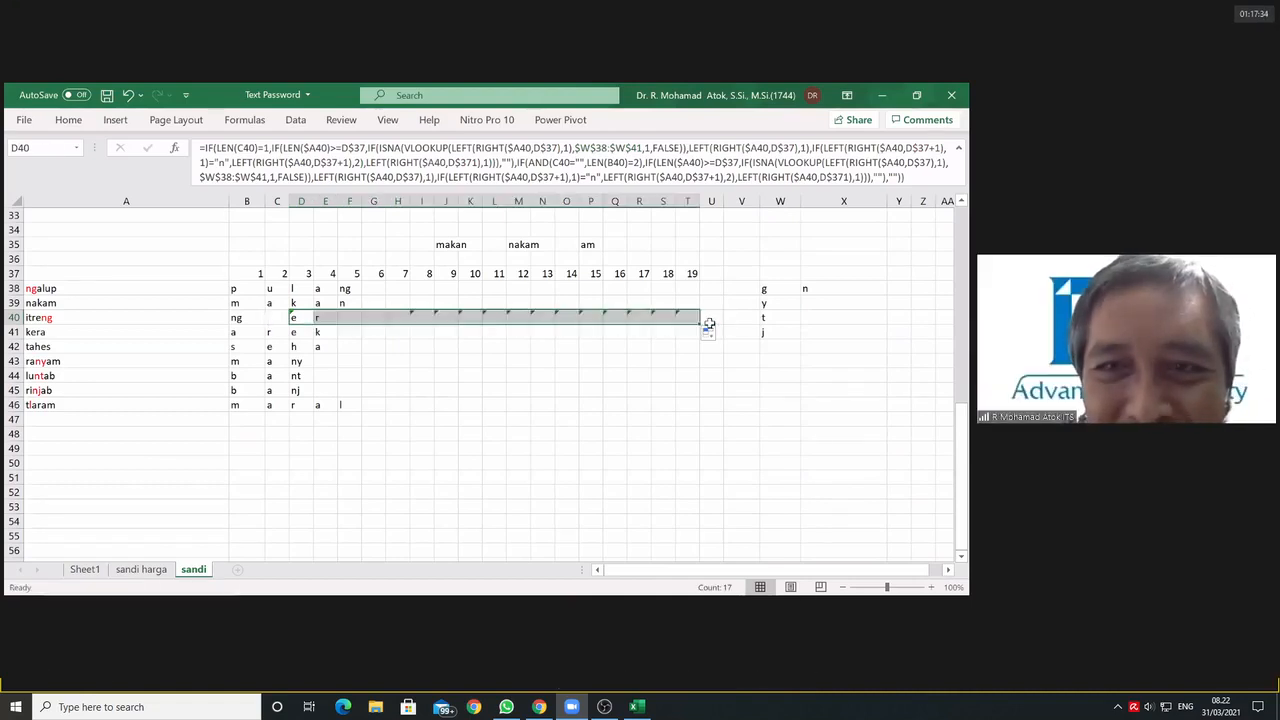
pyautogui.click(345, 332)
pyautogui.click(299, 318)
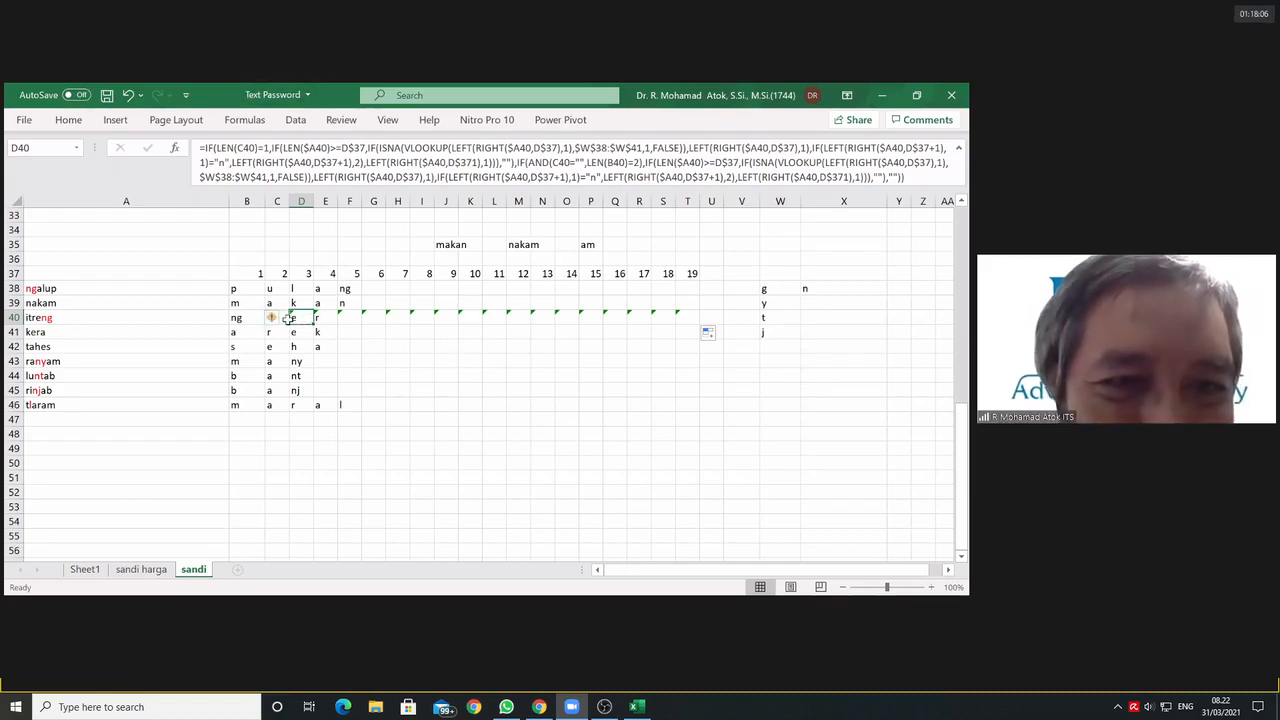
# Step: Restore row 40's earlier AND-based formula by filling D39 down into D40 and across to T40
pyautogui.click(303, 302)
pyautogui.moveTo(313, 310); pyautogui.dragTo(322, 326)
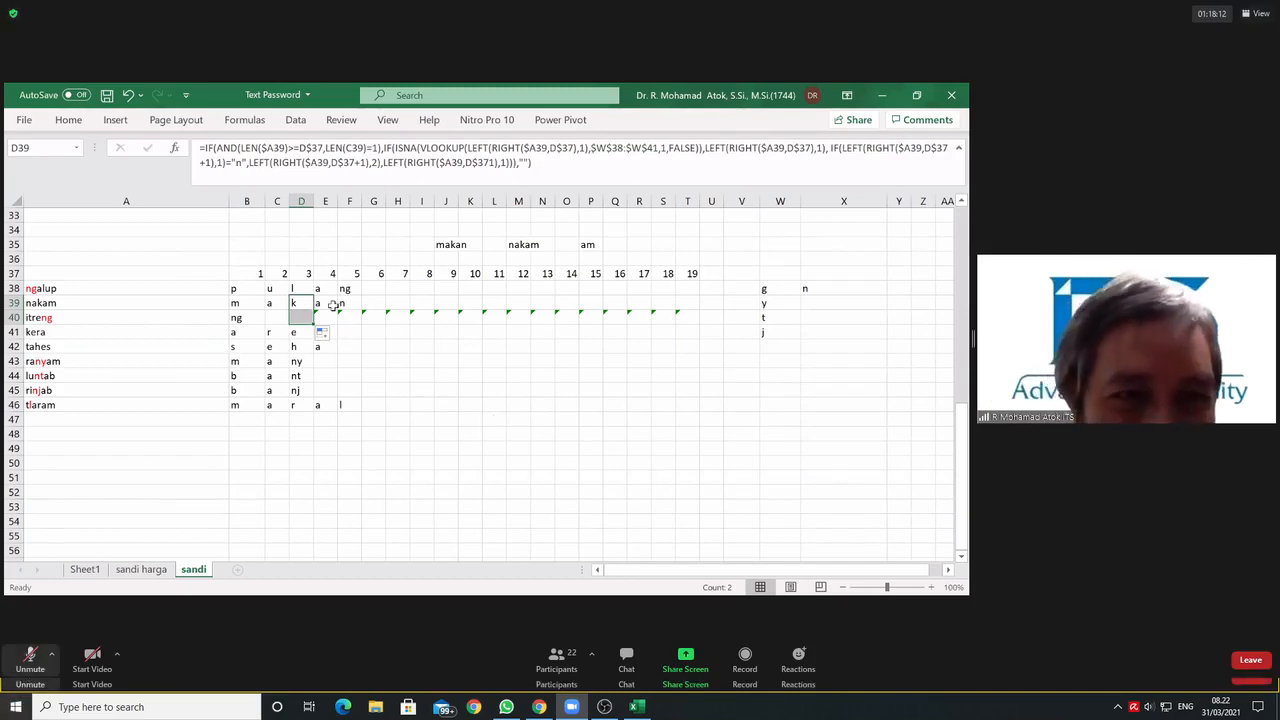
pyautogui.click(302, 318)
pyautogui.moveTo(314, 325); pyautogui.dragTo(706, 310)
pyautogui.click(302, 318)
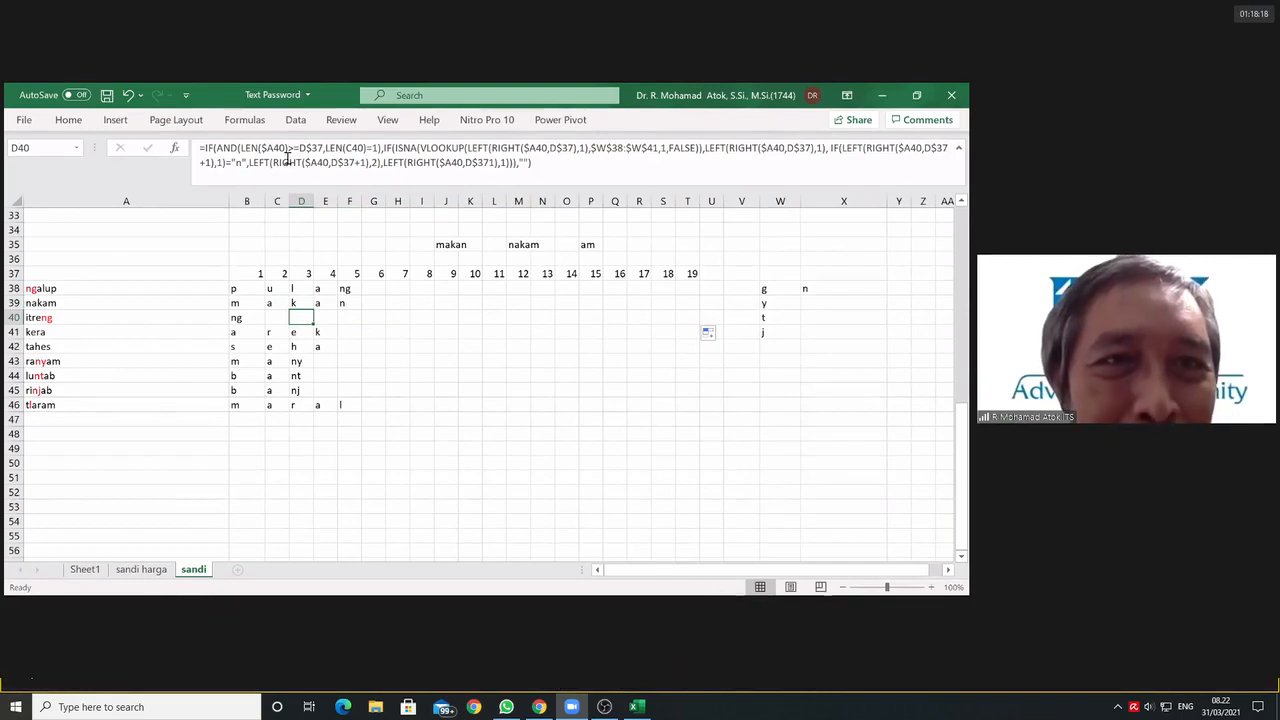
# Step: Try to wrap LEN(C40)=1 in D40's condition in an OR with an empty AND() as its second test
pyautogui.moveTo(324, 148); pyautogui.dragTo(376, 148)
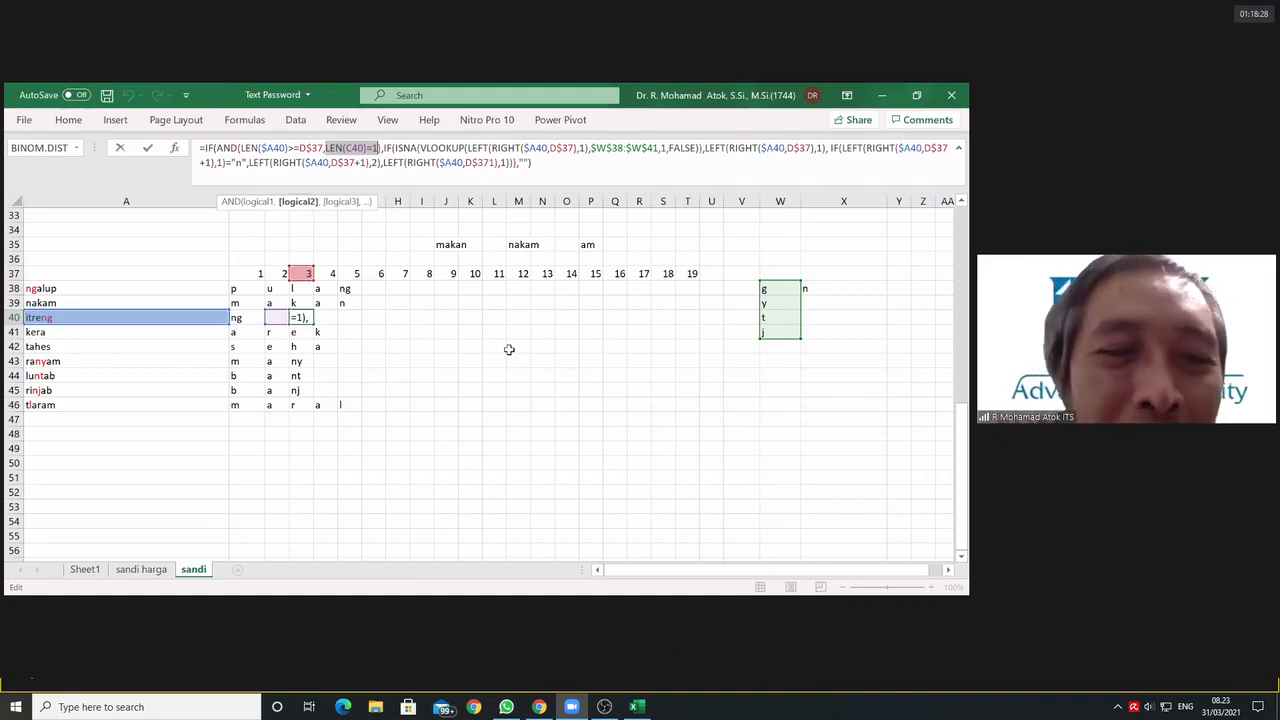
pyautogui.click(325, 148)
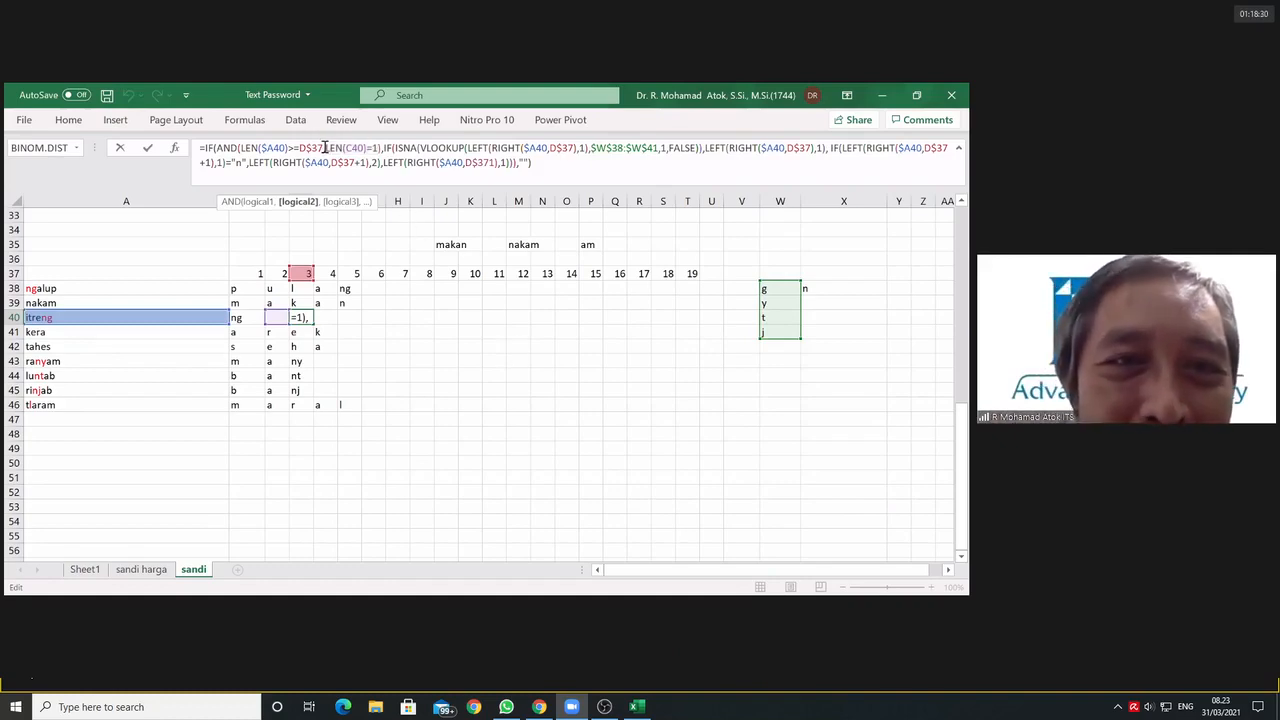
pyautogui.click(327, 148)
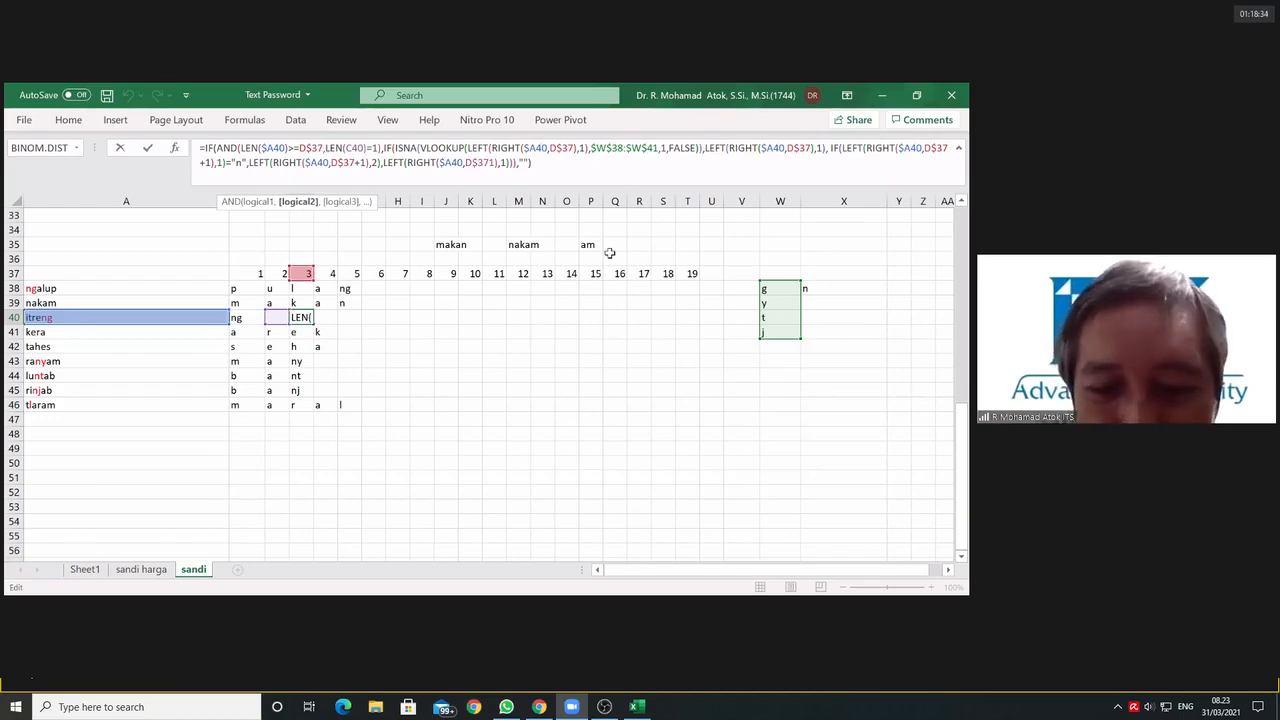
pyautogui.write('OR(')
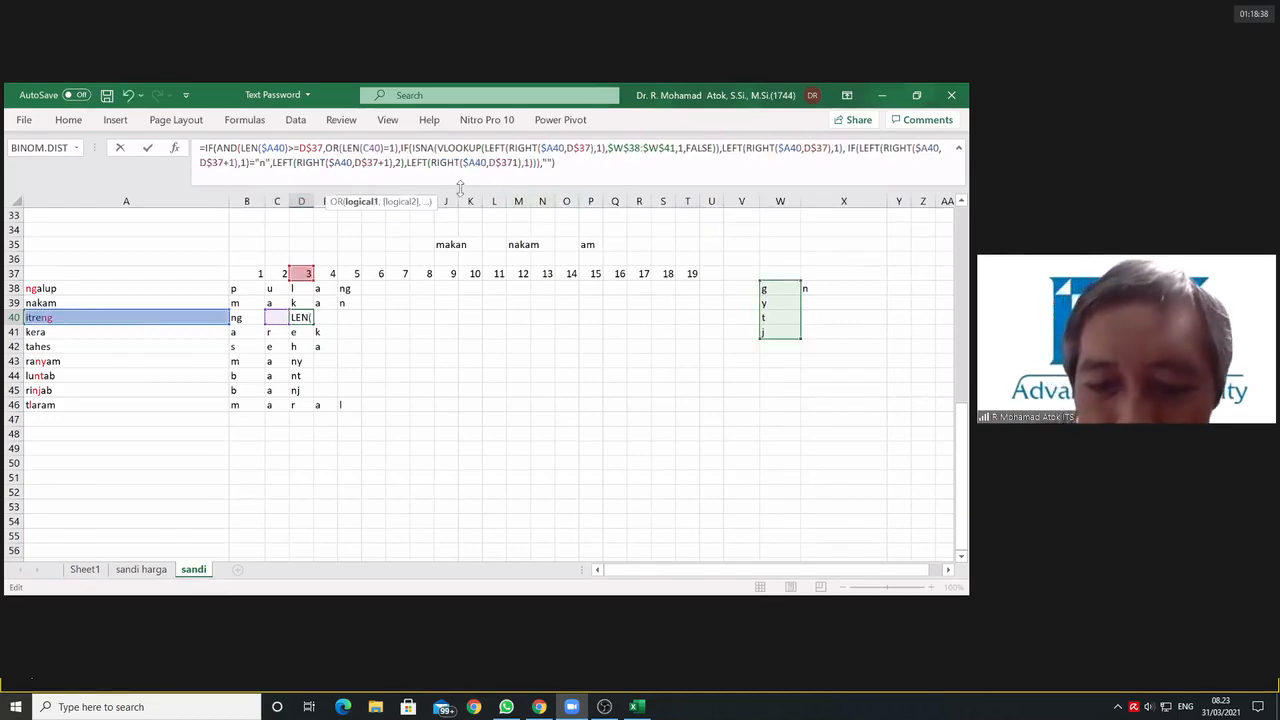
pyautogui.write('(')
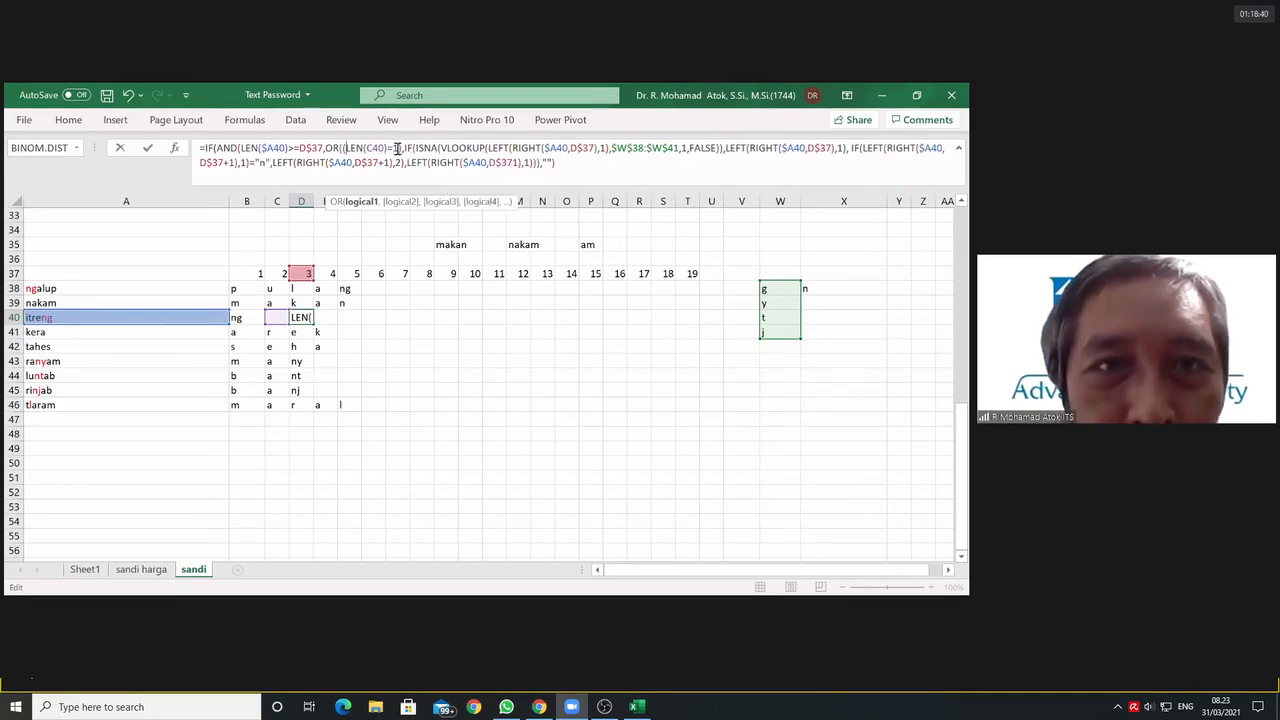
pyautogui.click(399, 149)
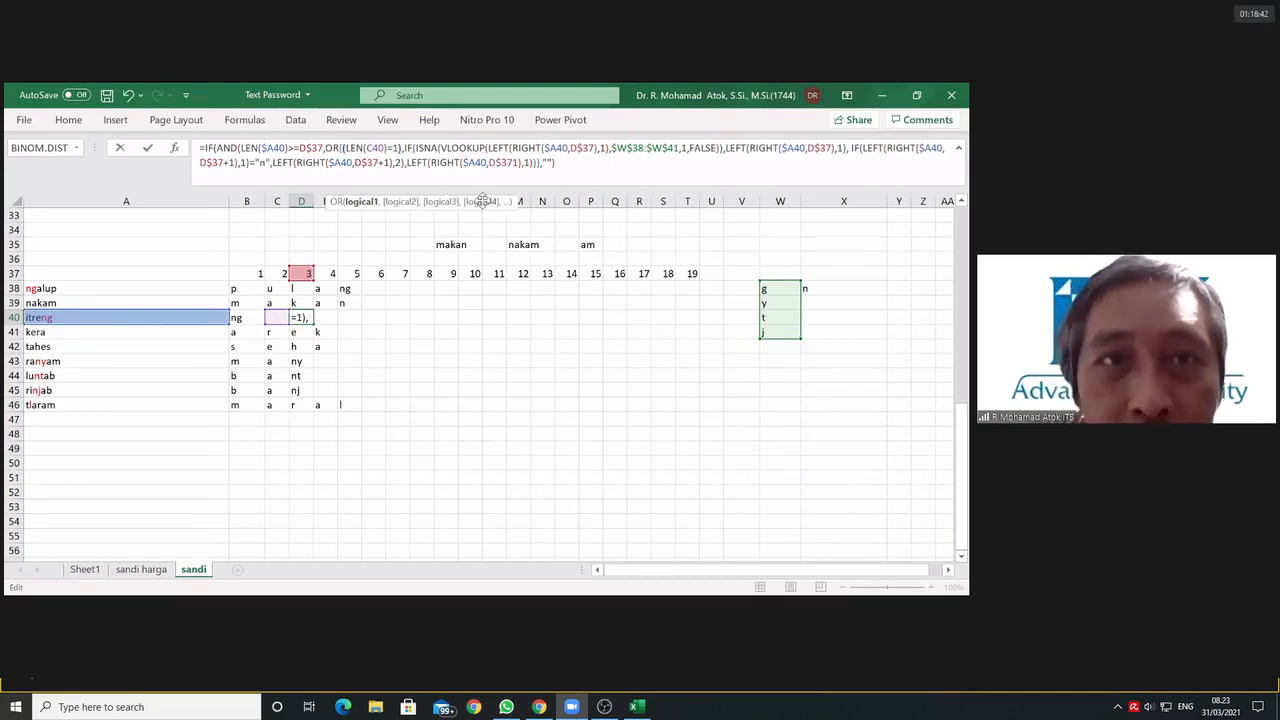
pyautogui.write('),')
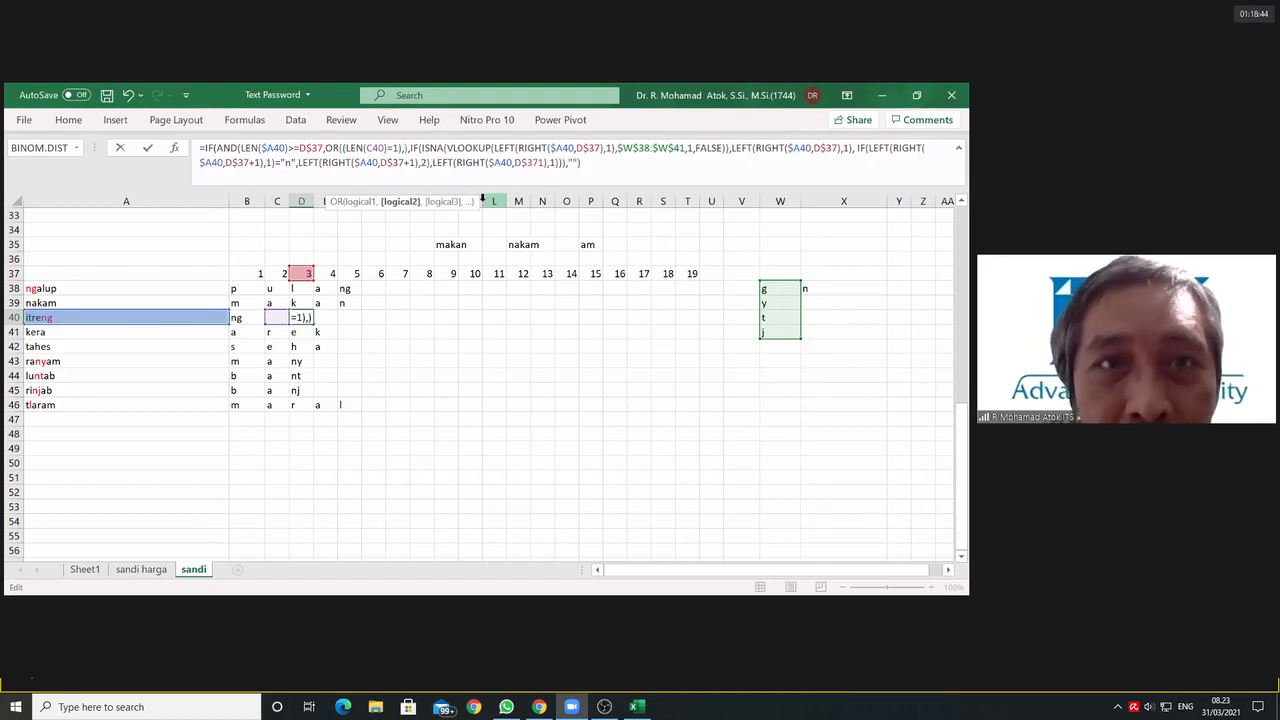
pyautogui.write('AND()')
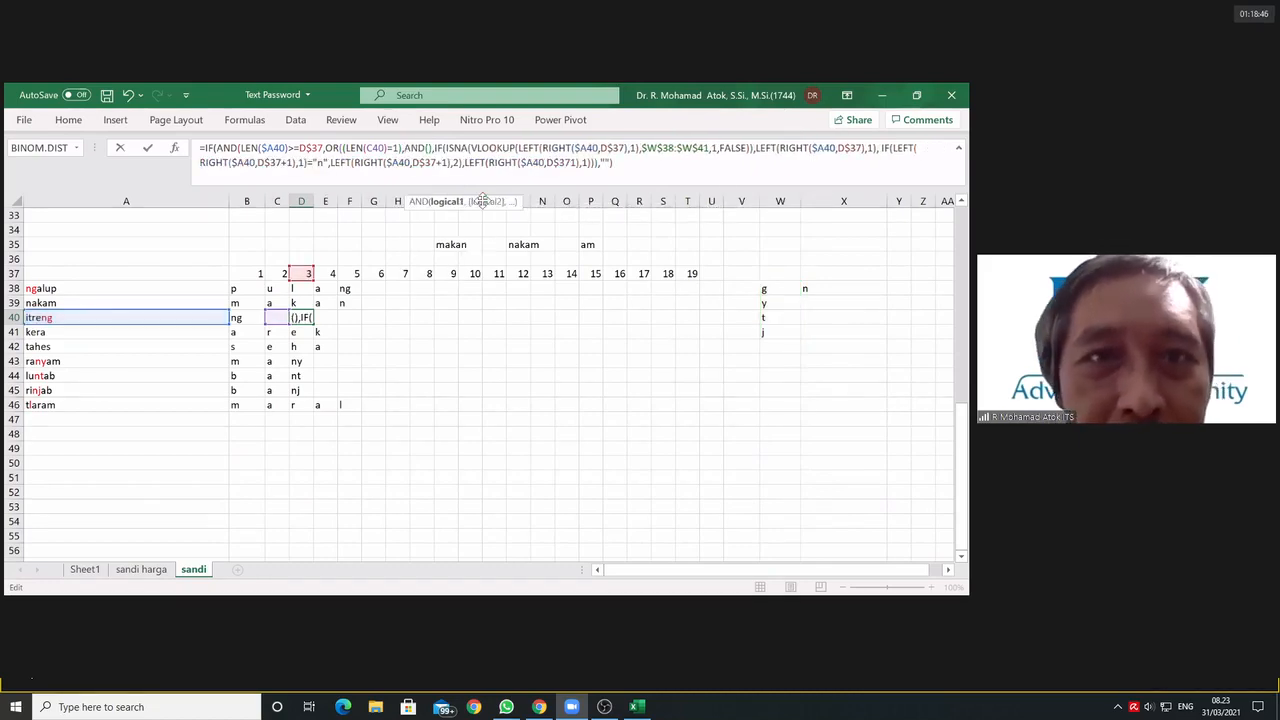
pyautogui.write(')')
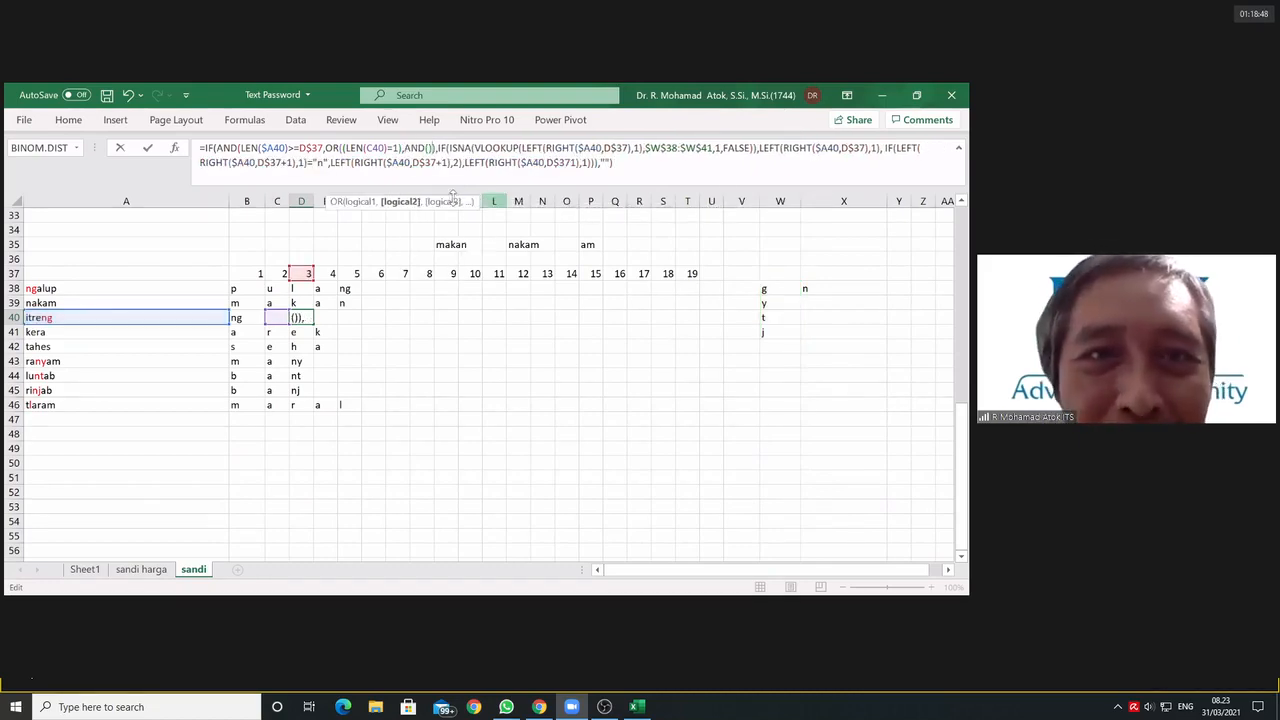
# Step: Try to commit D40's formula with C40="" and LEN(B40)=2 inside the OR's AND test, and discard the edit
pyautogui.click(428, 148)
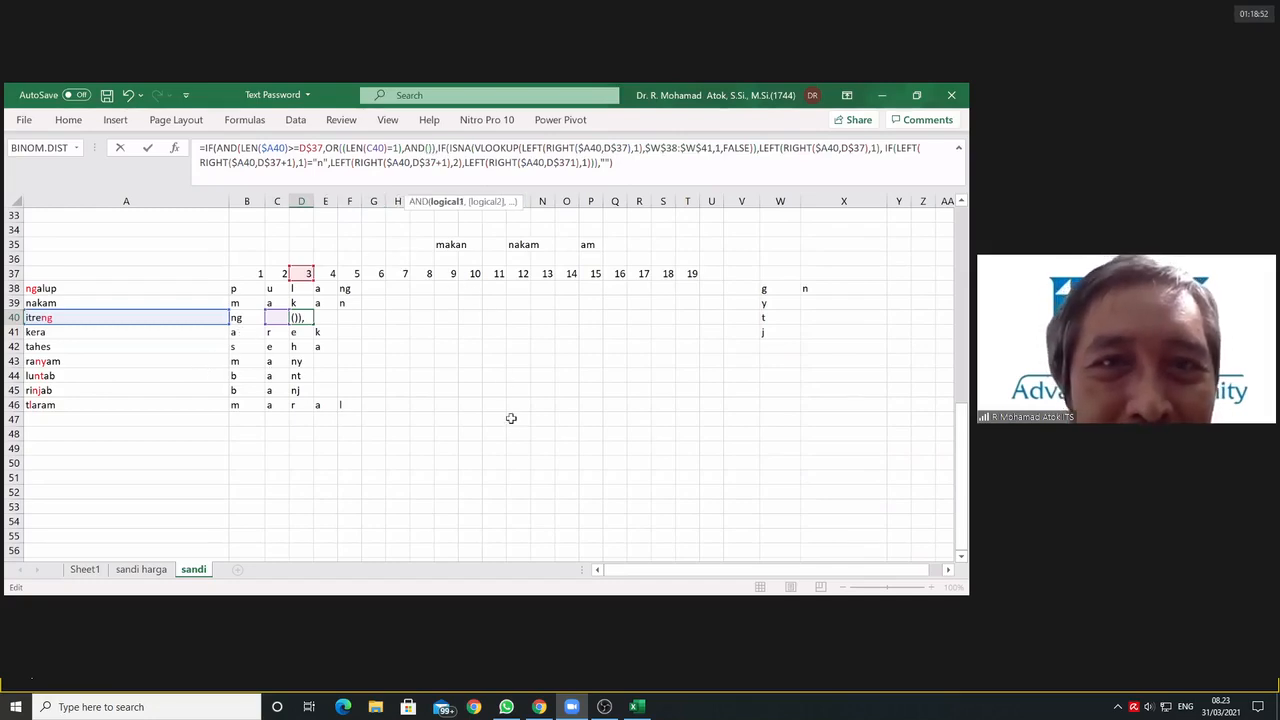
pyautogui.click(273, 317)
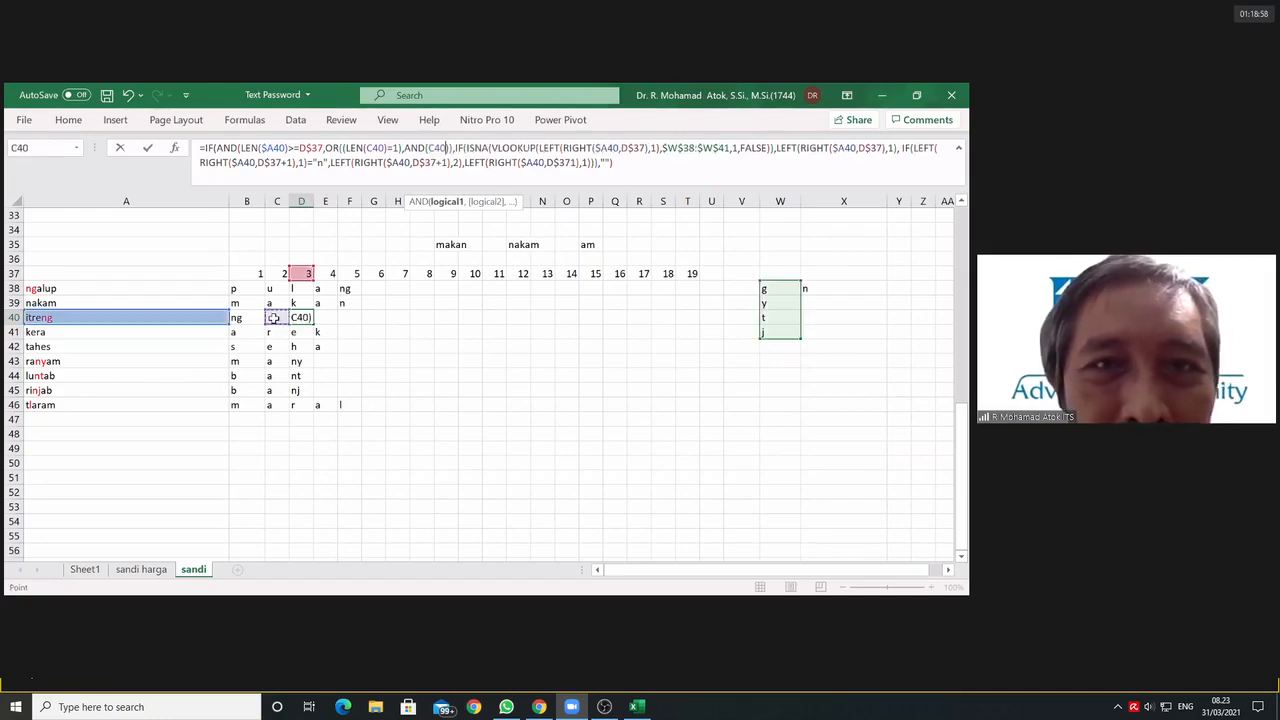
pyautogui.write('=""')
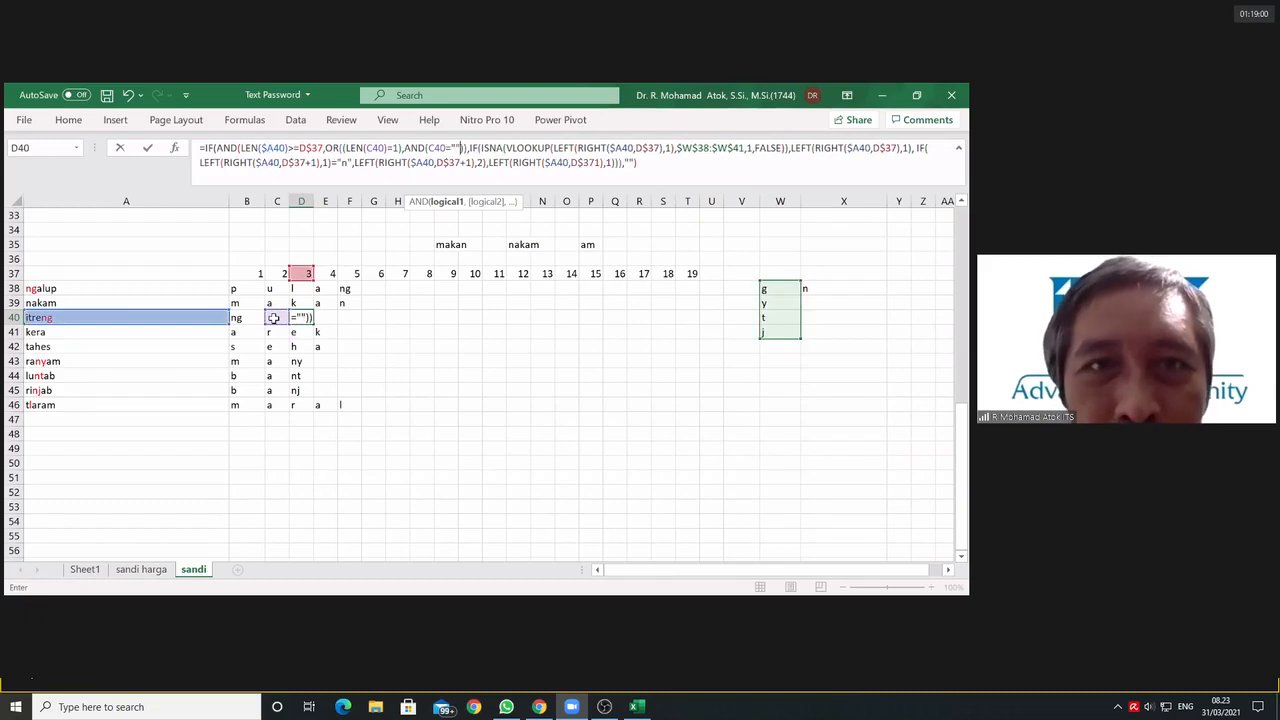
pyautogui.write(',')
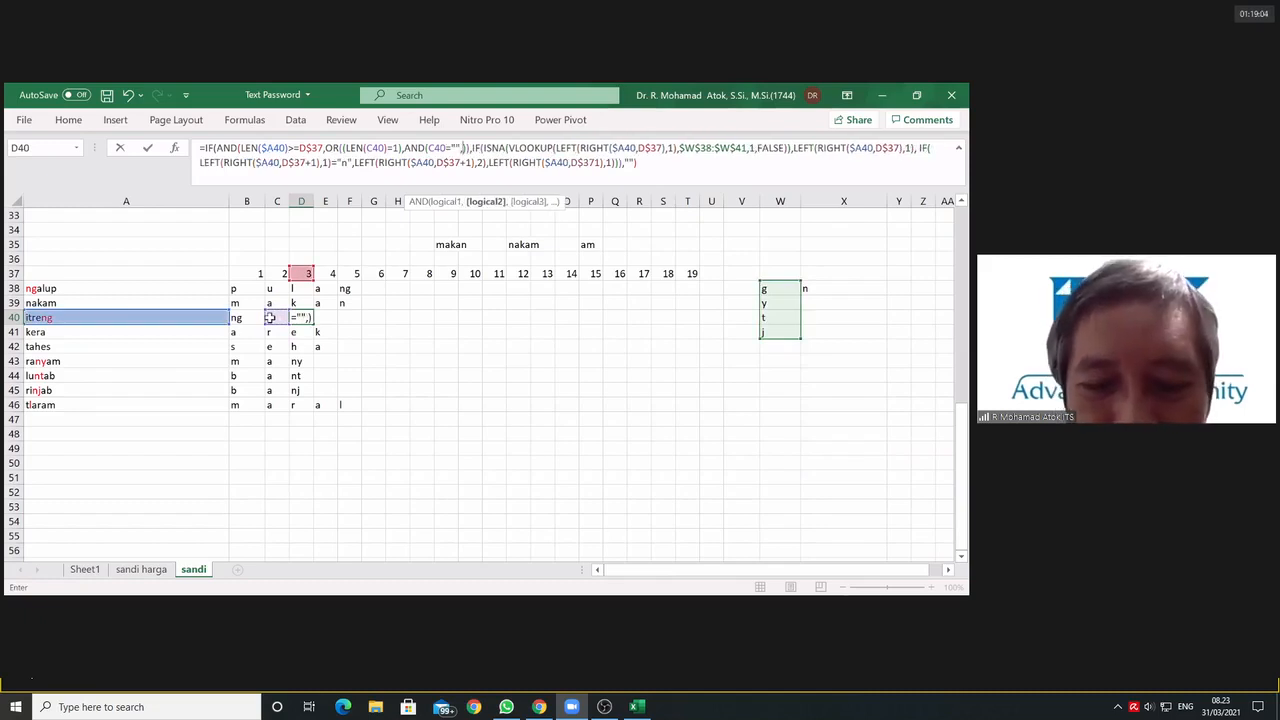
pyautogui.write('len(')
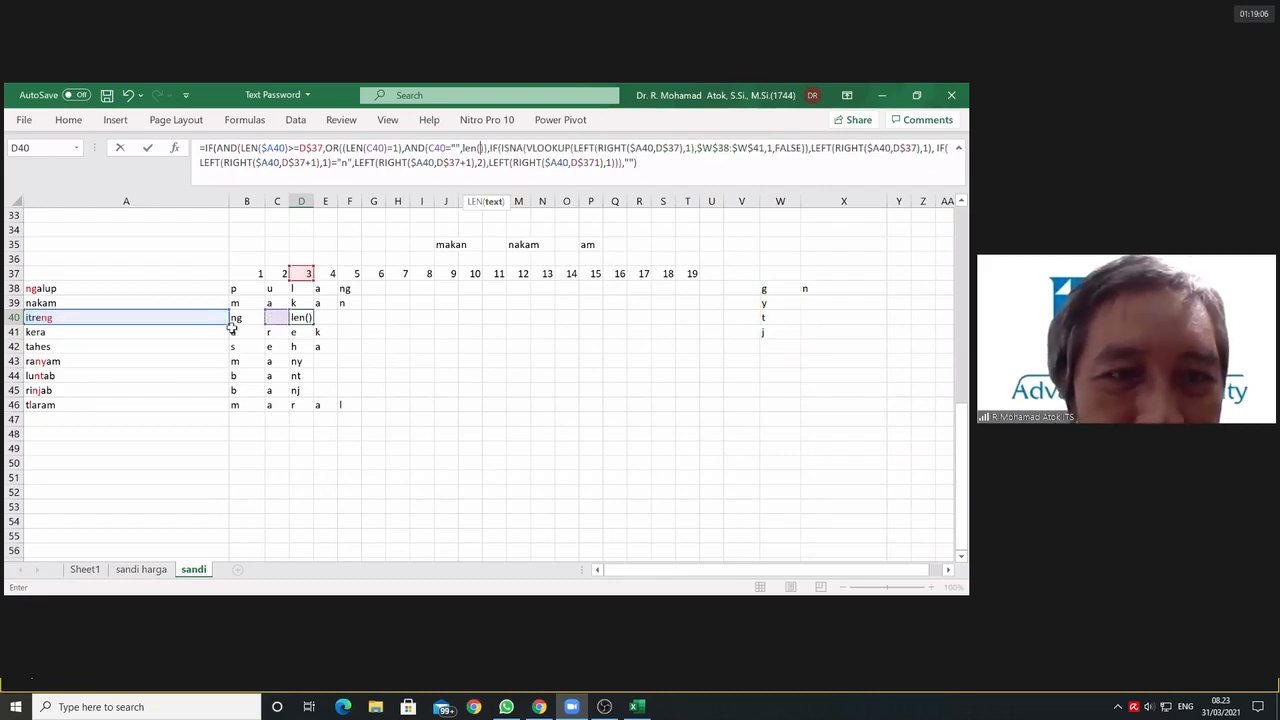
pyautogui.click(247, 317)
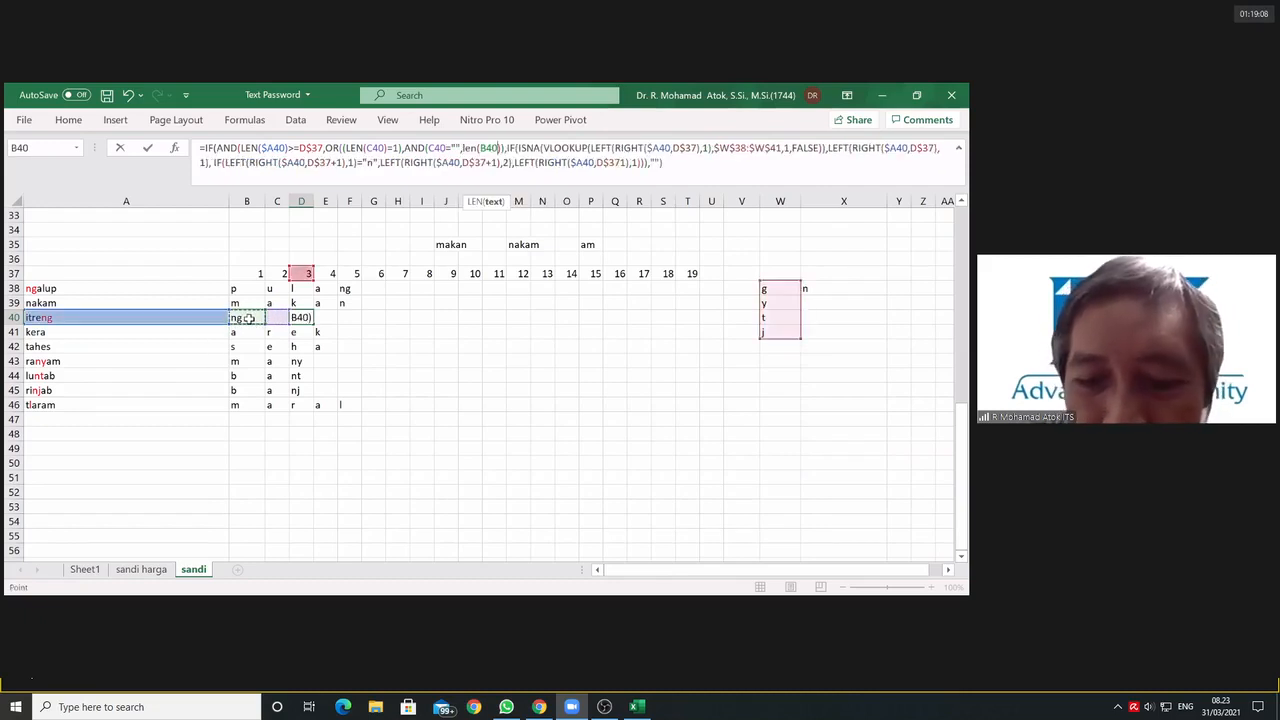
pyautogui.write(')=2')
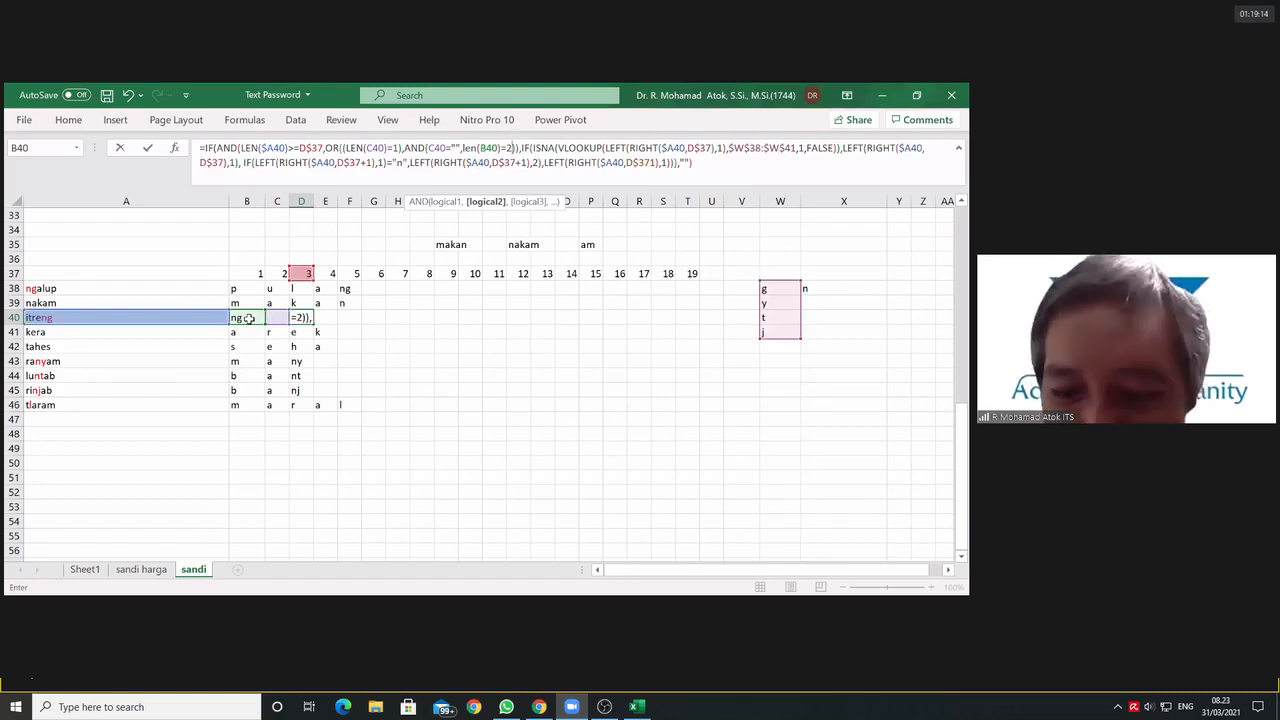
pyautogui.press('Return')
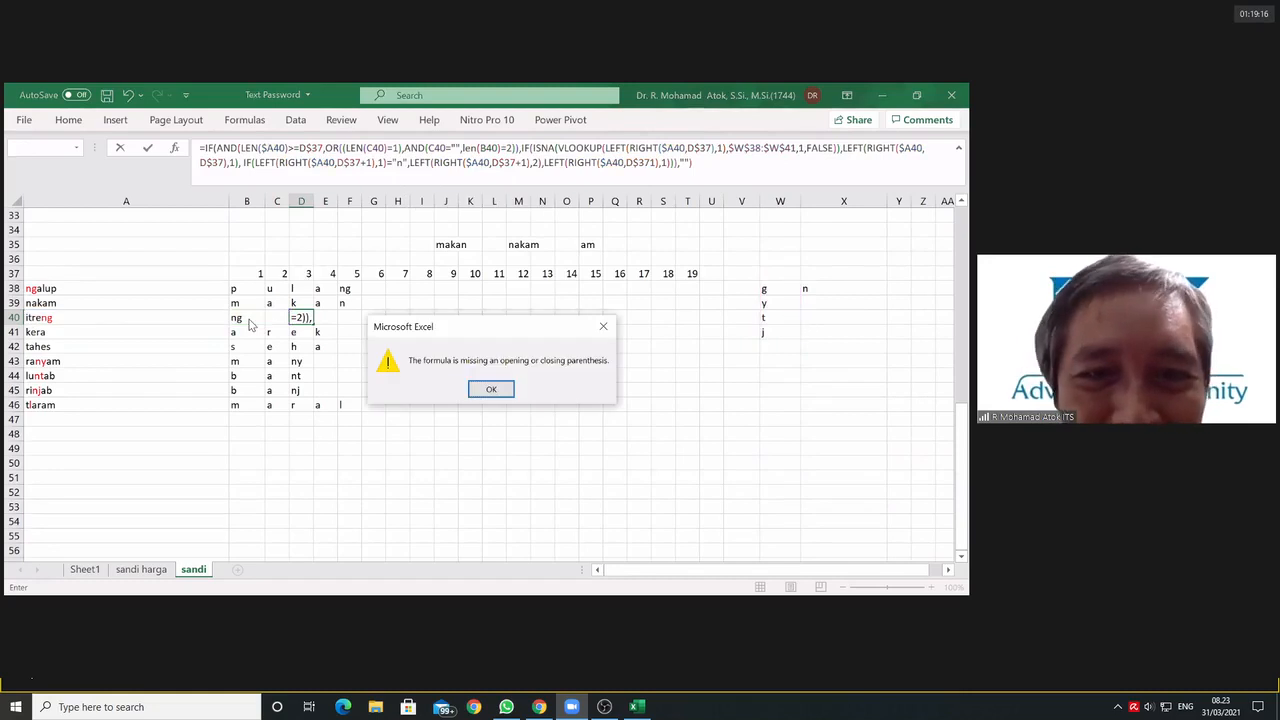
pyautogui.click(482, 395)
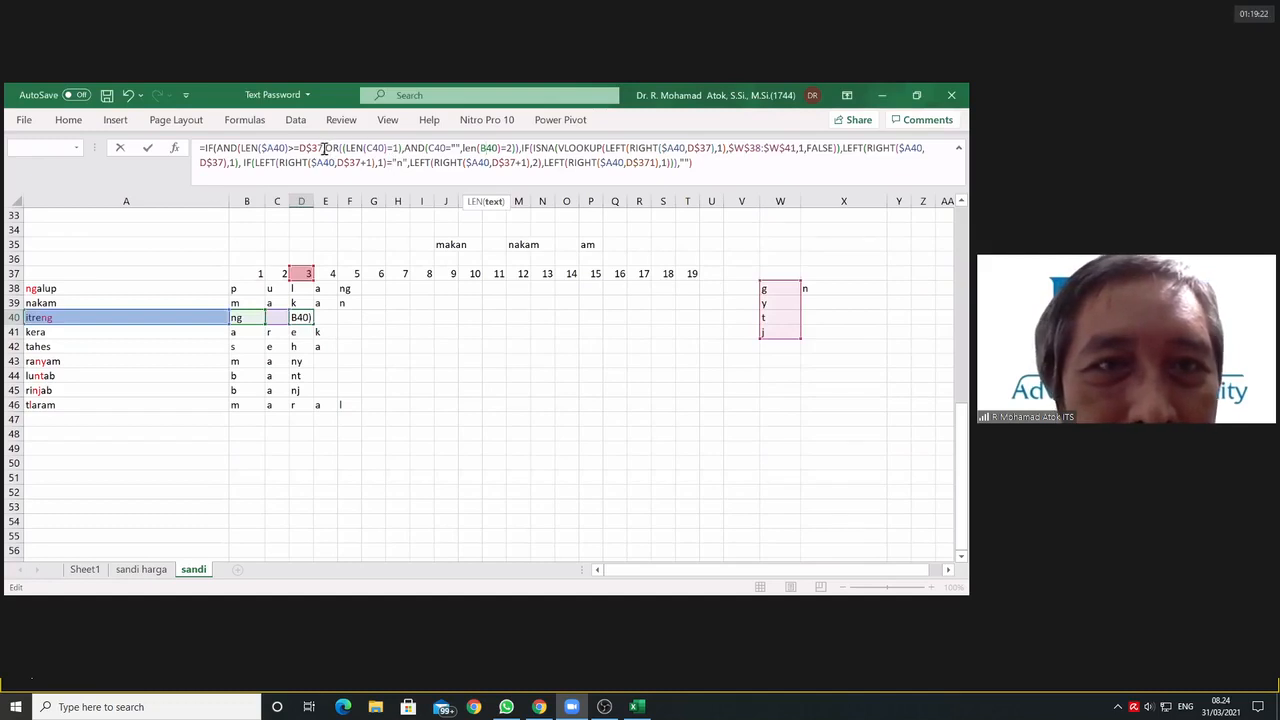
pyautogui.press('Escape')
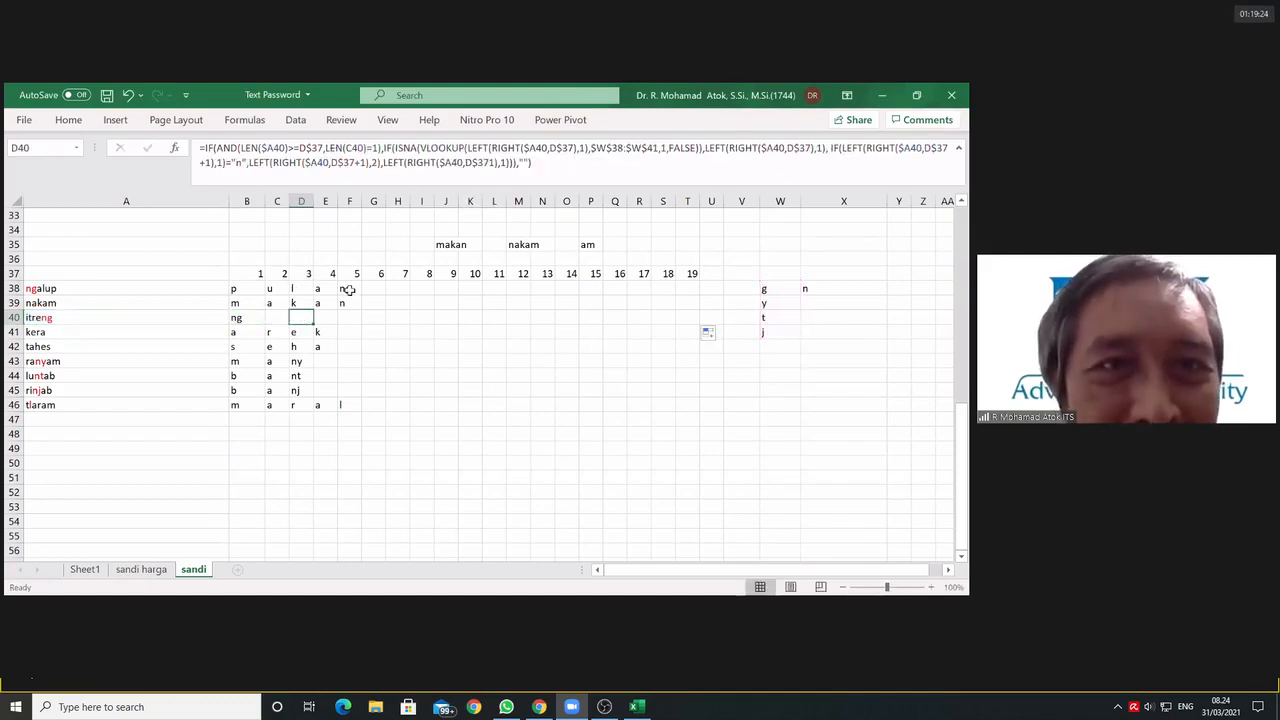
# Step: Try to enclose only LEN(C40)=1 in an OR within the AND condition of D40's formula
pyautogui.click(330, 149)
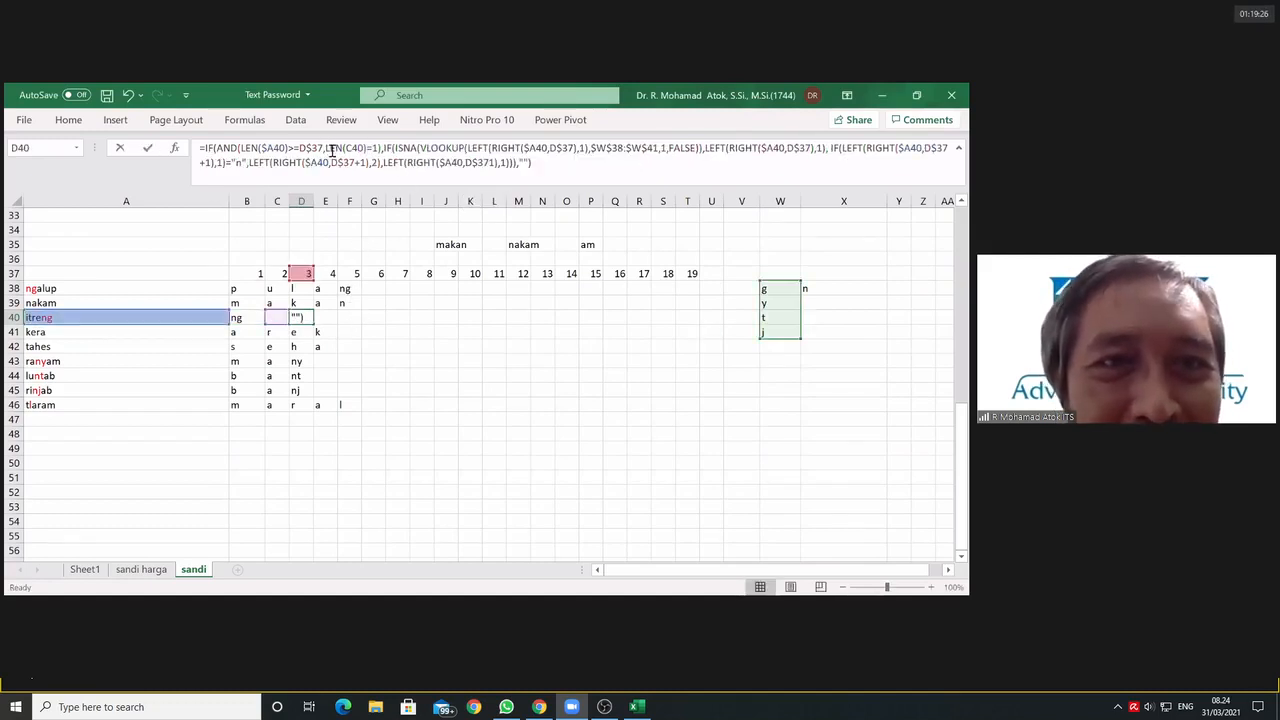
pyautogui.click(378, 150)
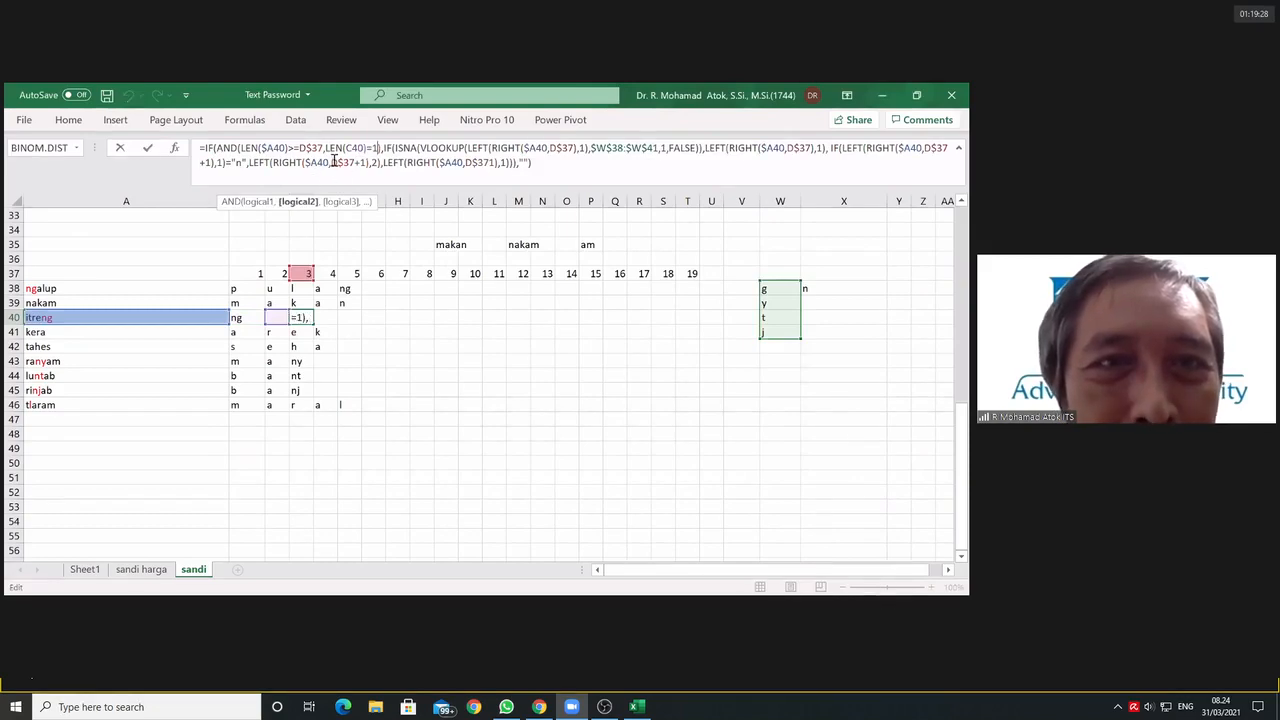
pyautogui.click(326, 149)
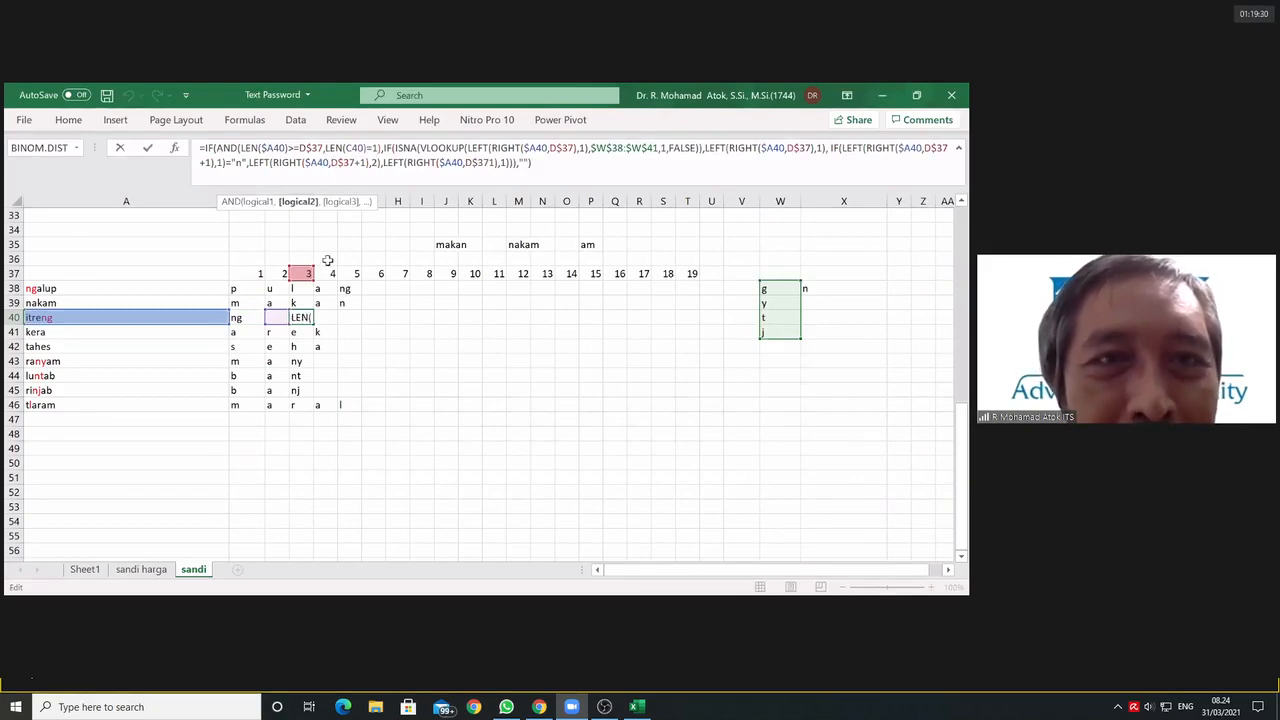
pyautogui.click(378, 150)
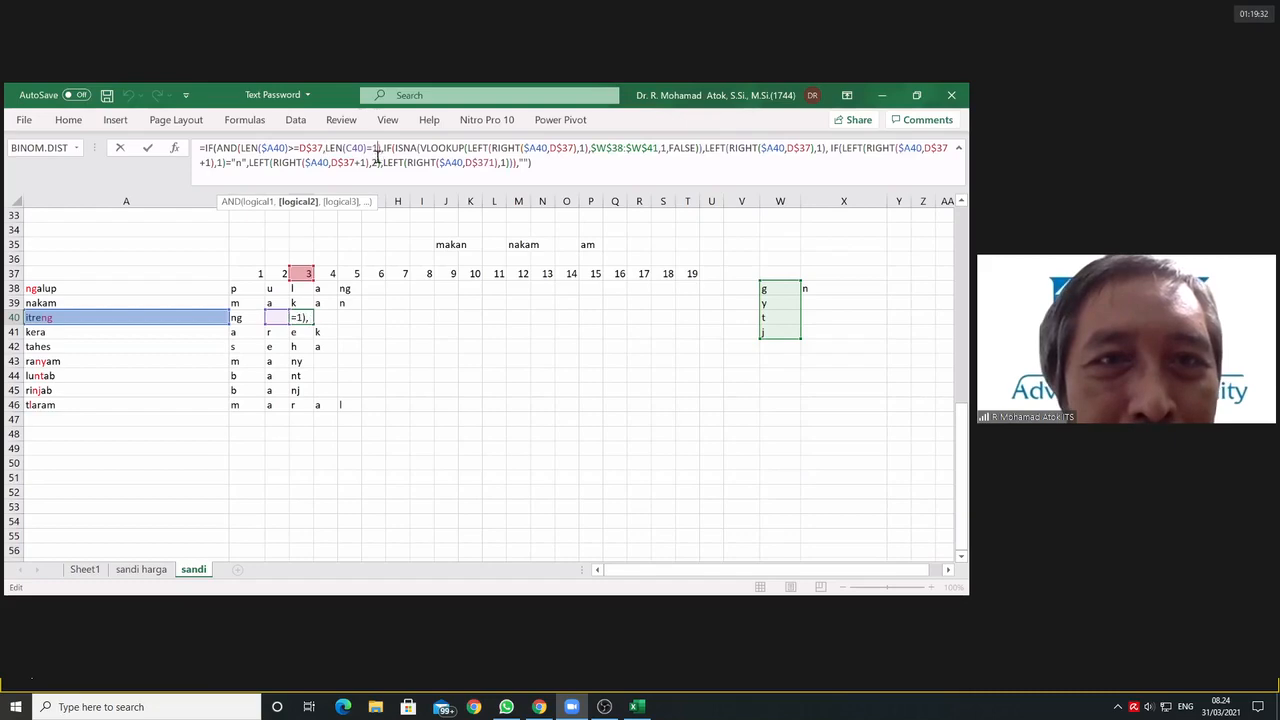
pyautogui.click(325, 149)
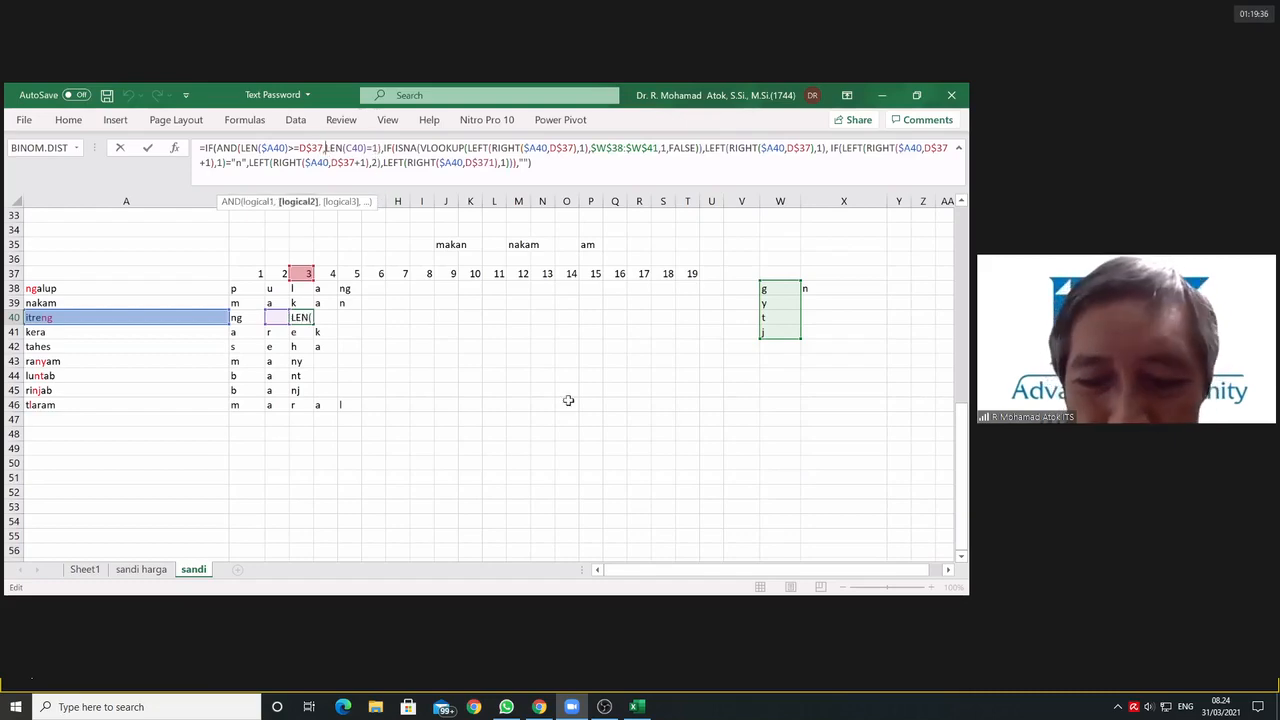
pyautogui.write('OR(LEN')
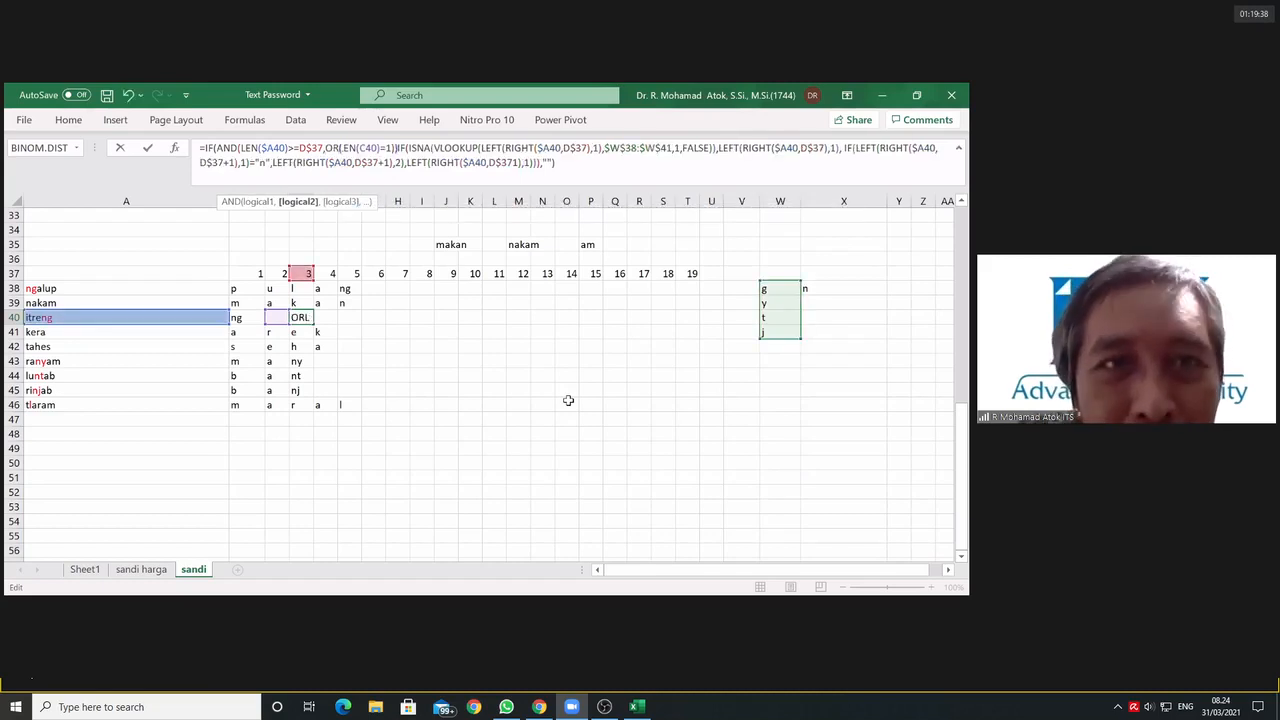
pyautogui.write('(')
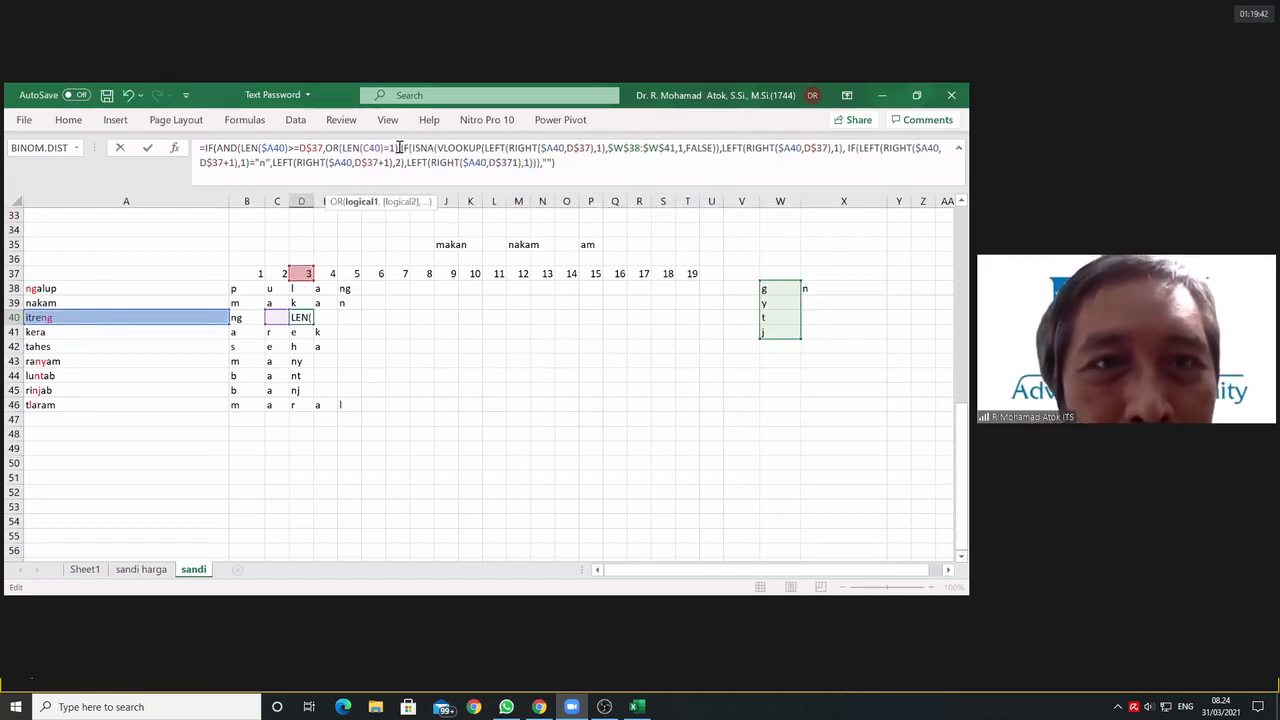
pyautogui.click(398, 147)
pyautogui.write(')')
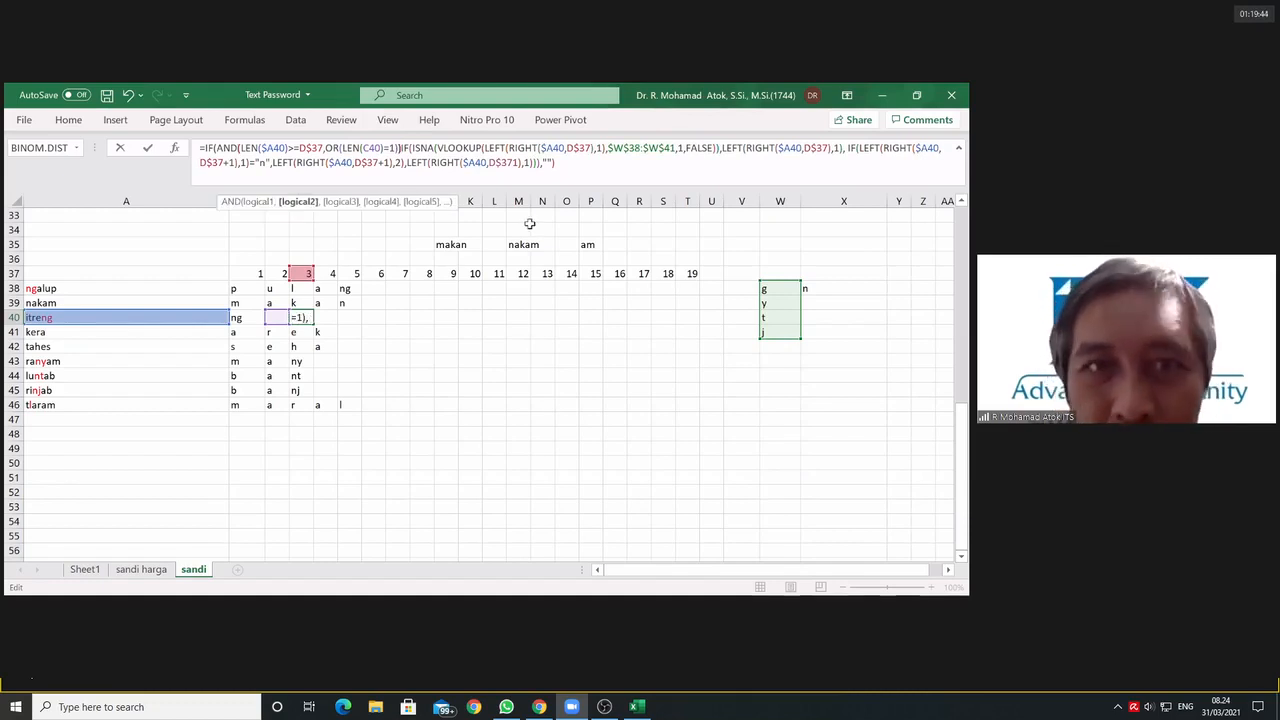
pyautogui.write(')')
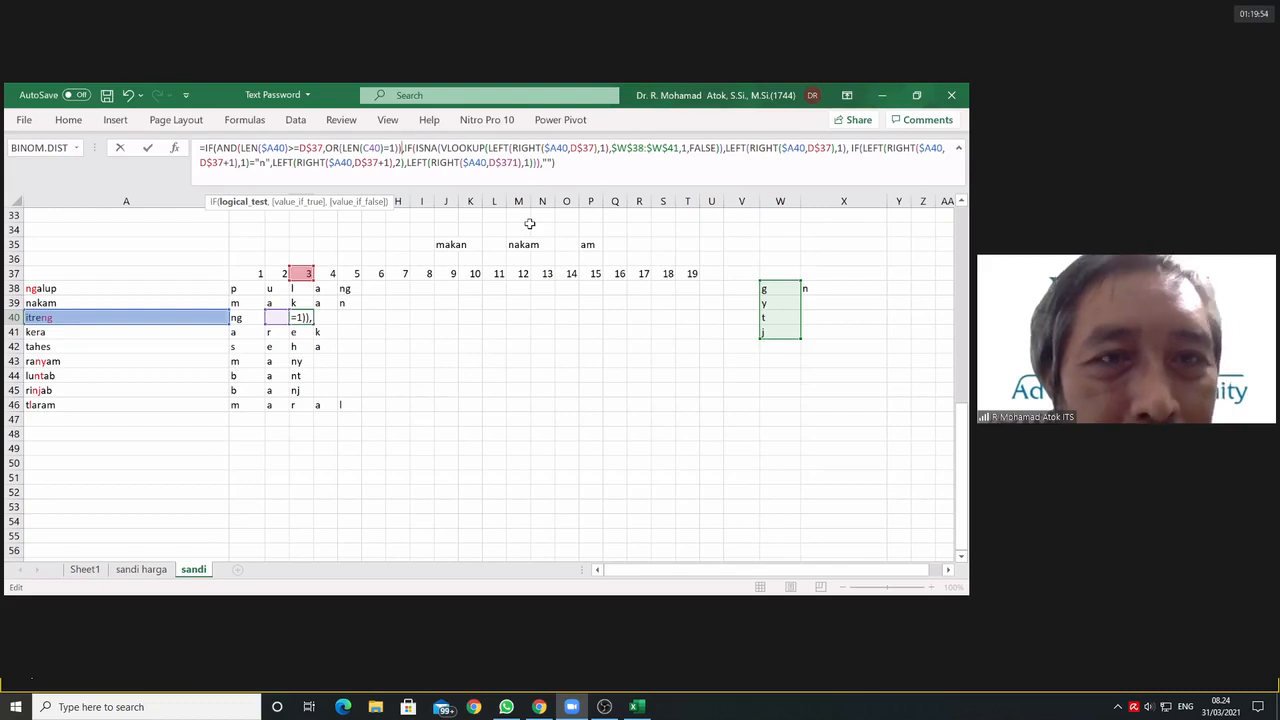
pyautogui.hotkey('ctrl', 'Return')
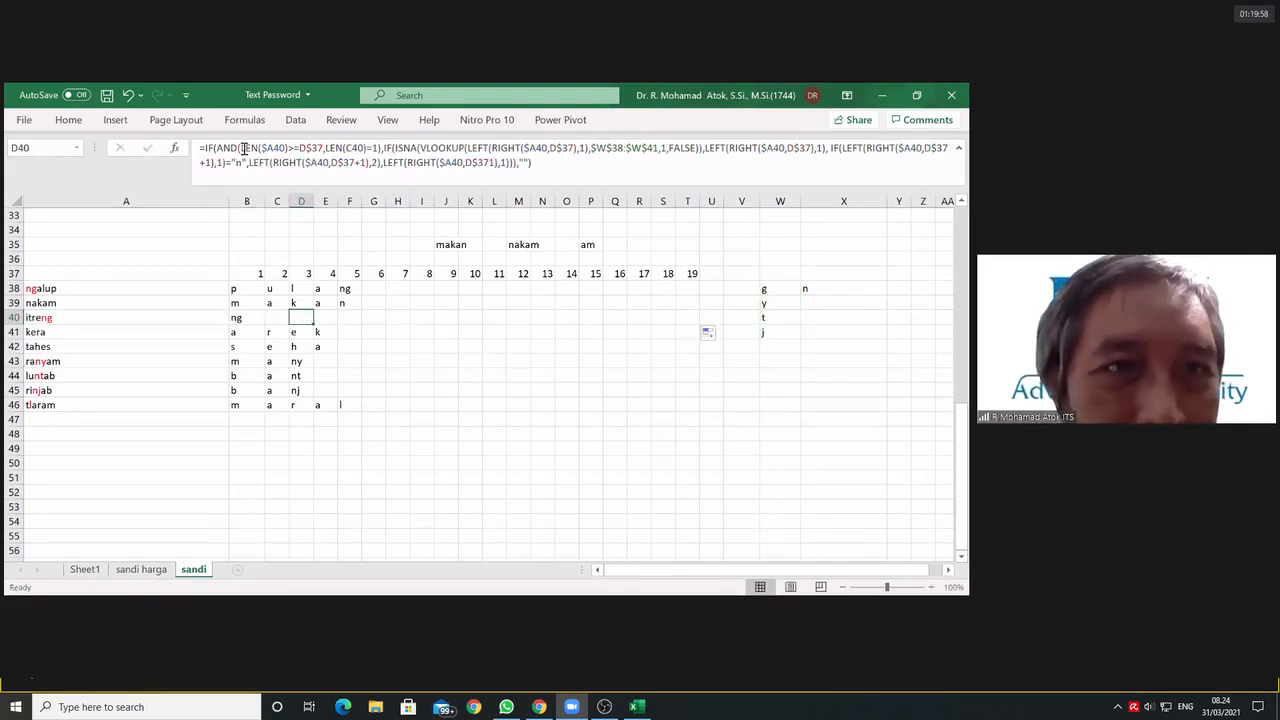
# Step: Wrap the LEN(C40)=1 test in D40's formula in an OR function within the outer AND condition
pyautogui.click(378, 148)
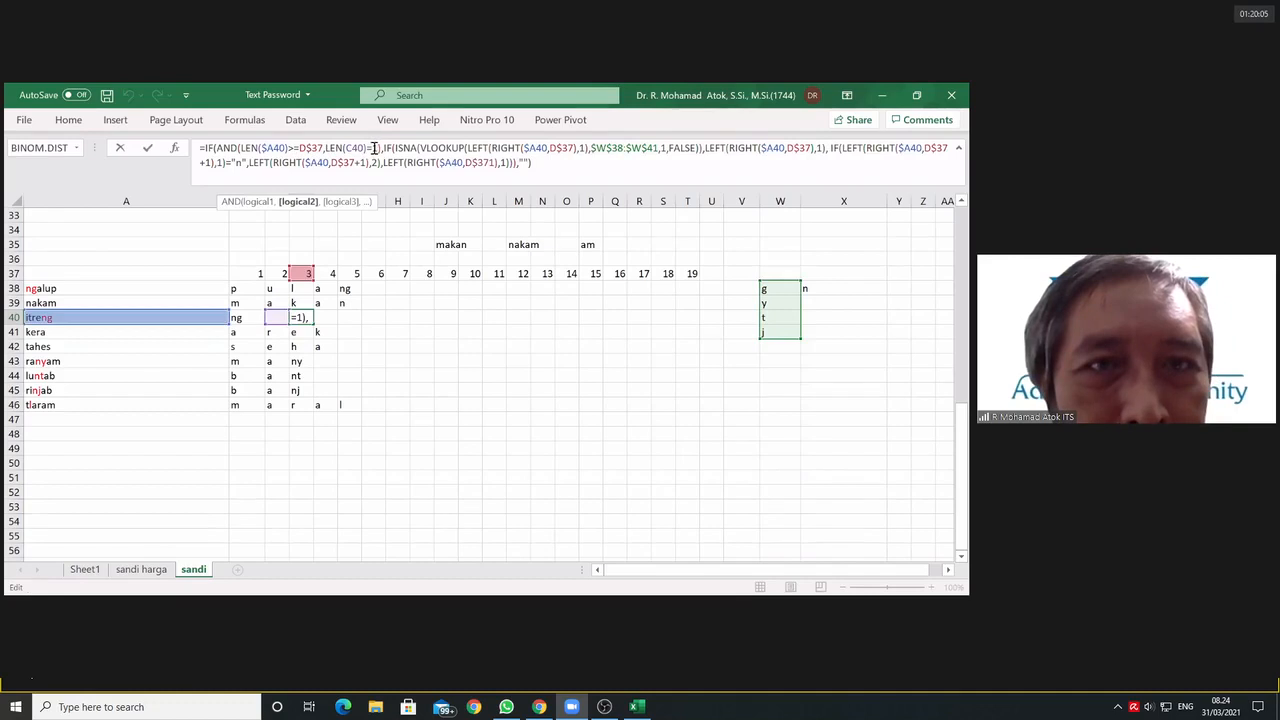
pyautogui.moveTo(375, 148); pyautogui.dragTo(325, 148)
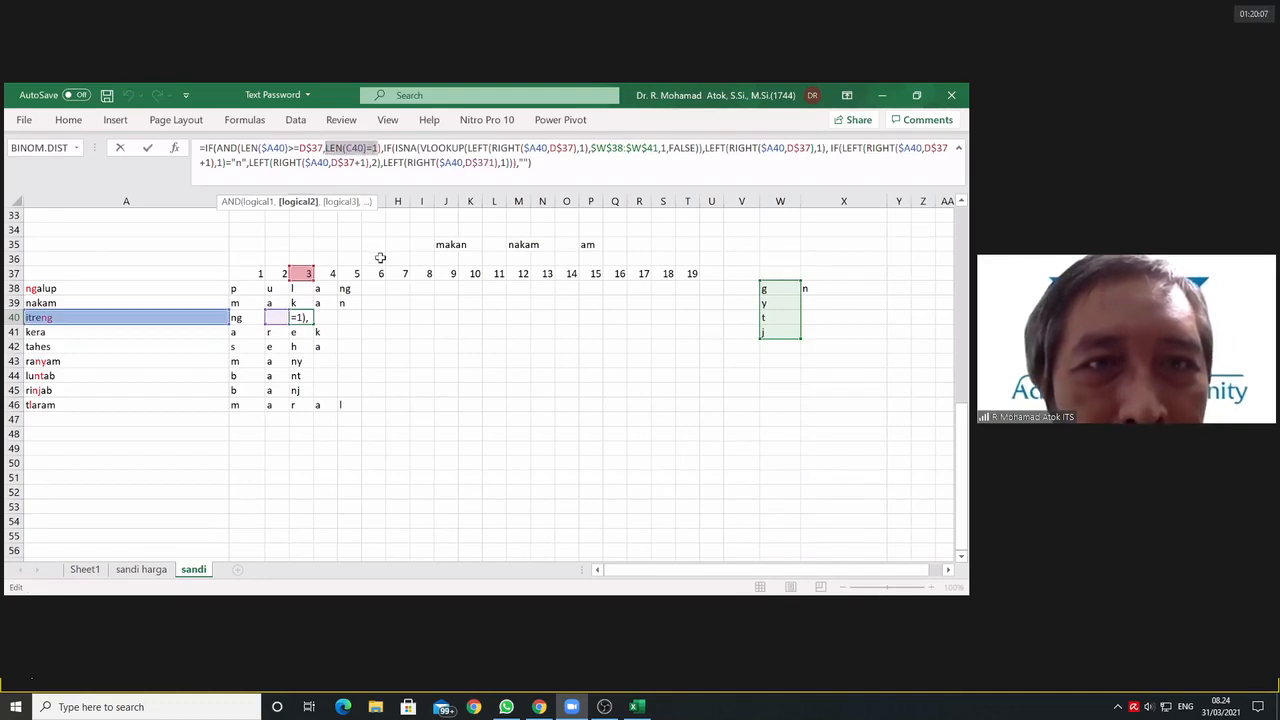
pyautogui.click(325, 148)
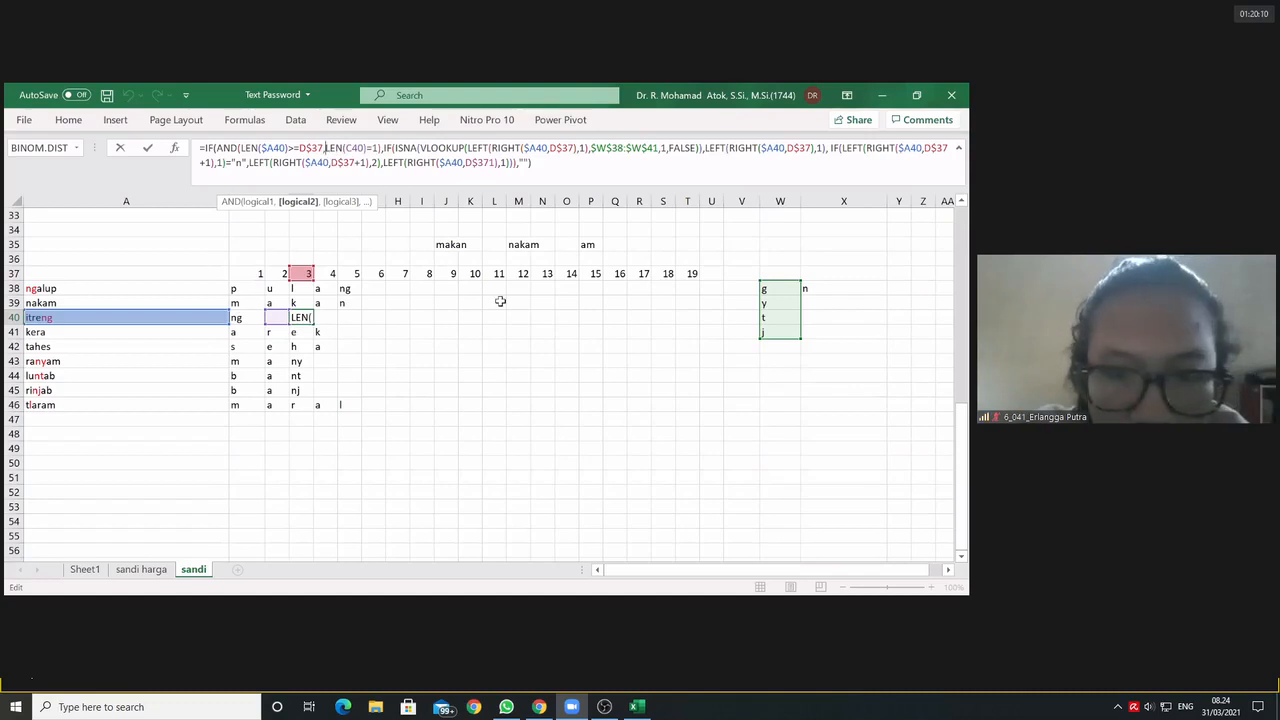
pyautogui.write('(')
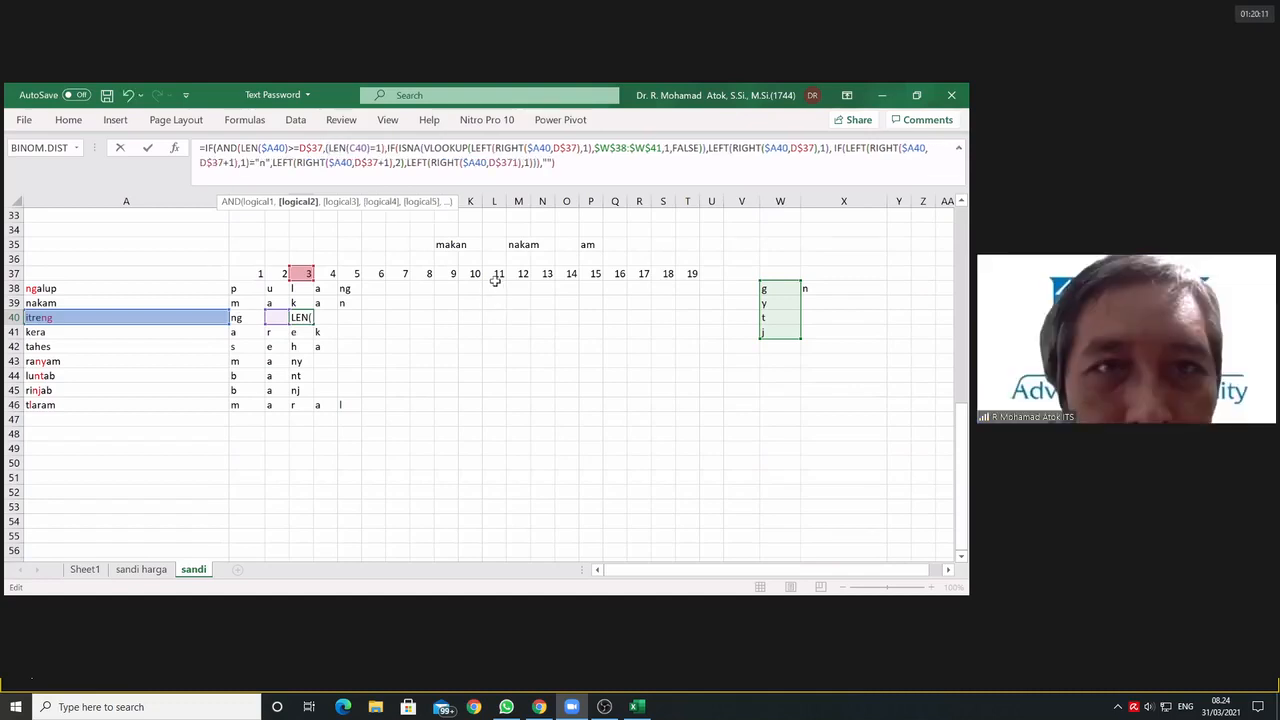
pyautogui.click(381, 148)
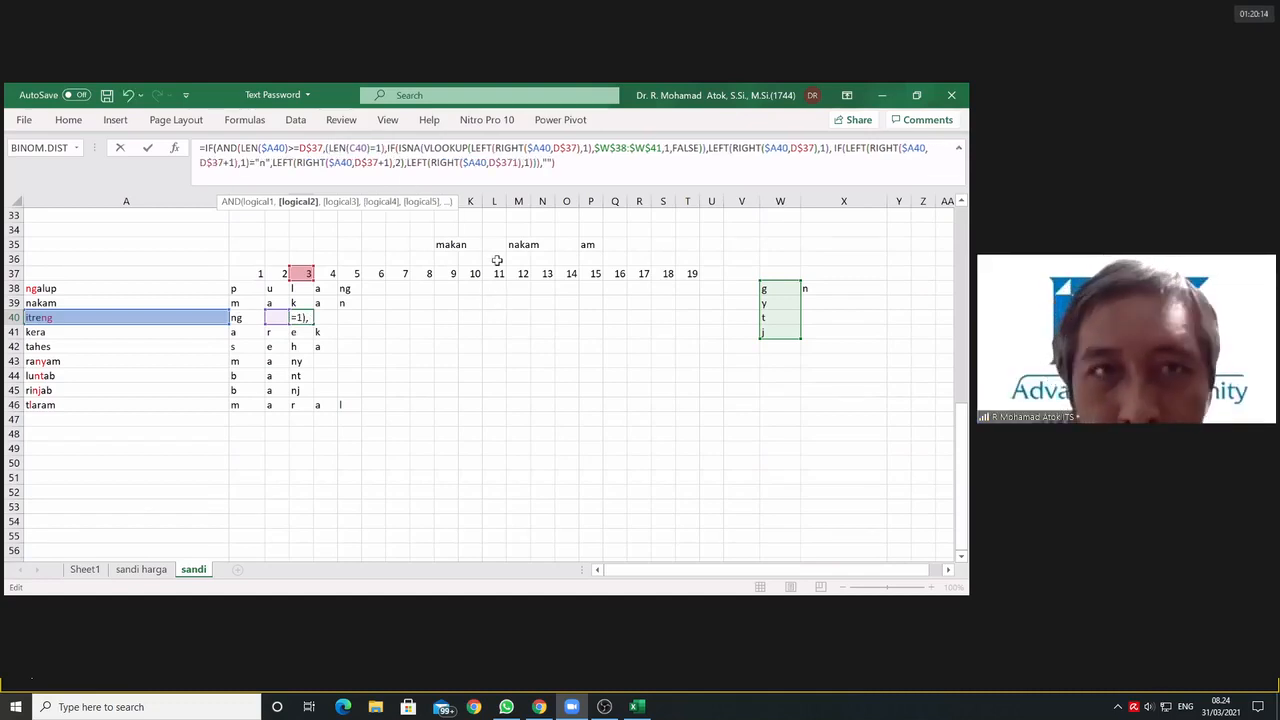
pyautogui.write(')')
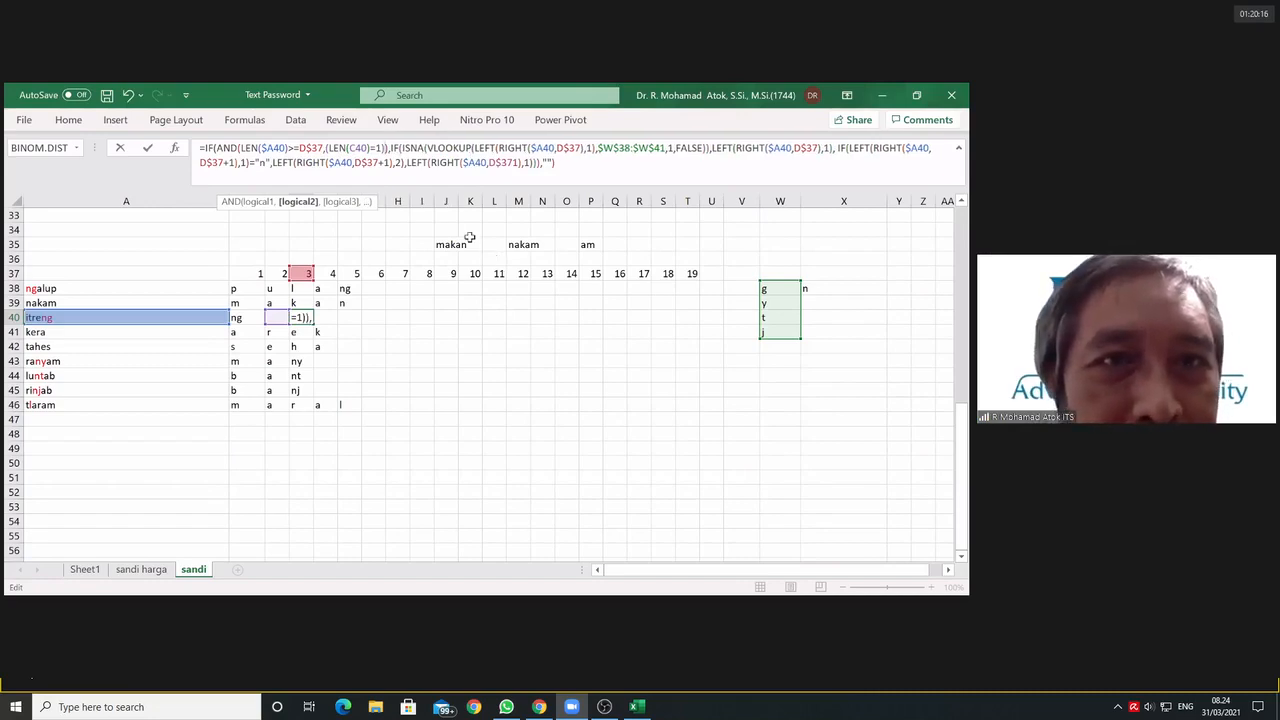
pyautogui.click(325, 148)
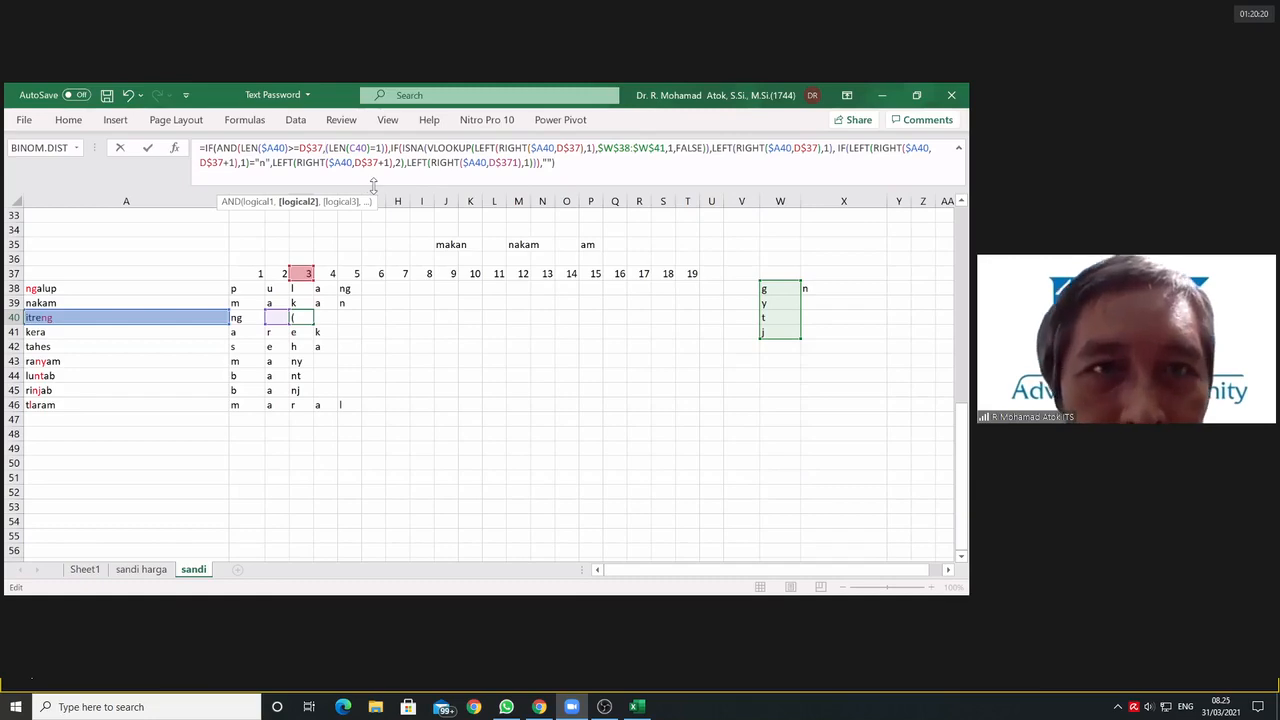
pyautogui.write('OR')
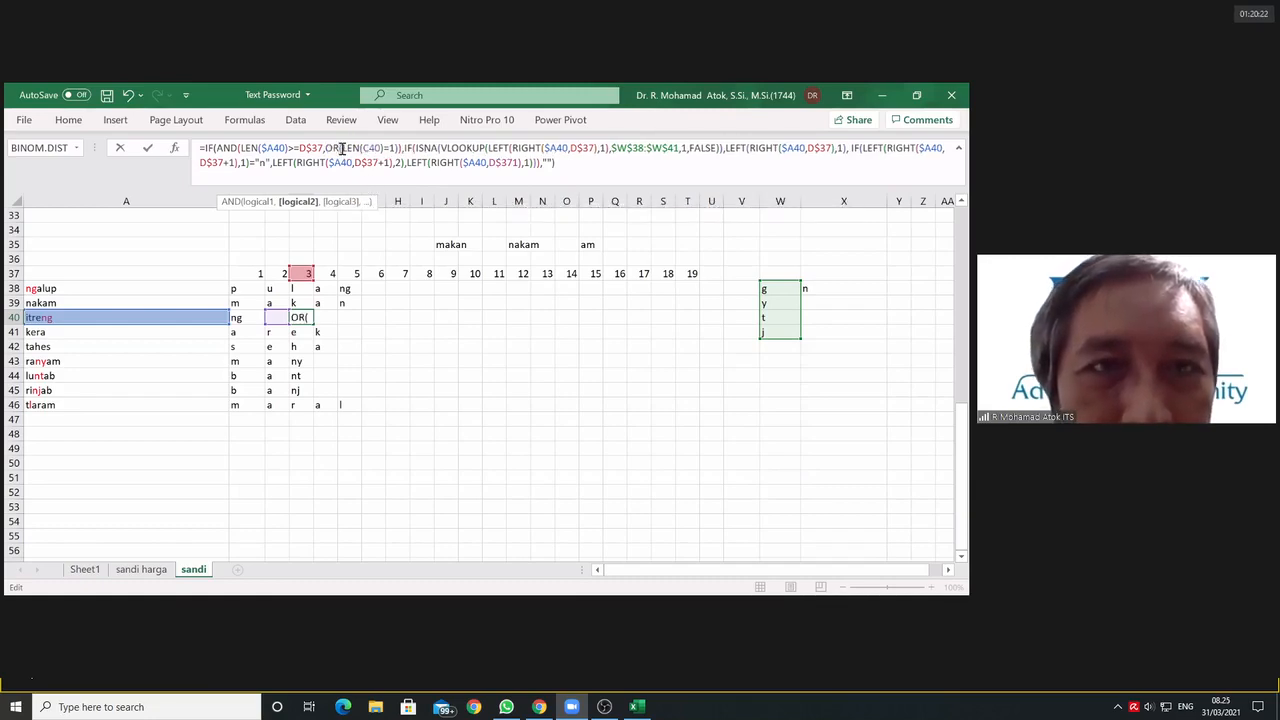
# Step: Add an empty AND() as the second test of the OR, following LEN(C40)=1 in D40's formula
pyautogui.moveTo(342, 148); pyautogui.dragTo(393, 148)
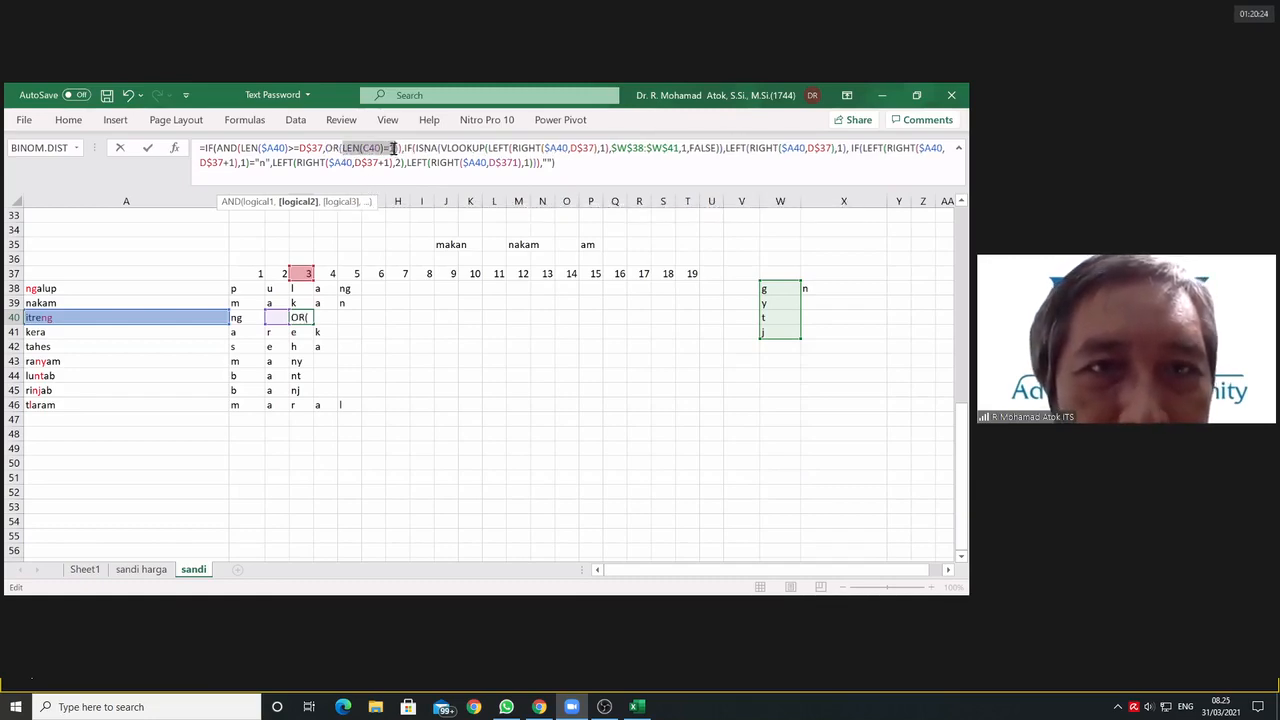
pyautogui.click(393, 148)
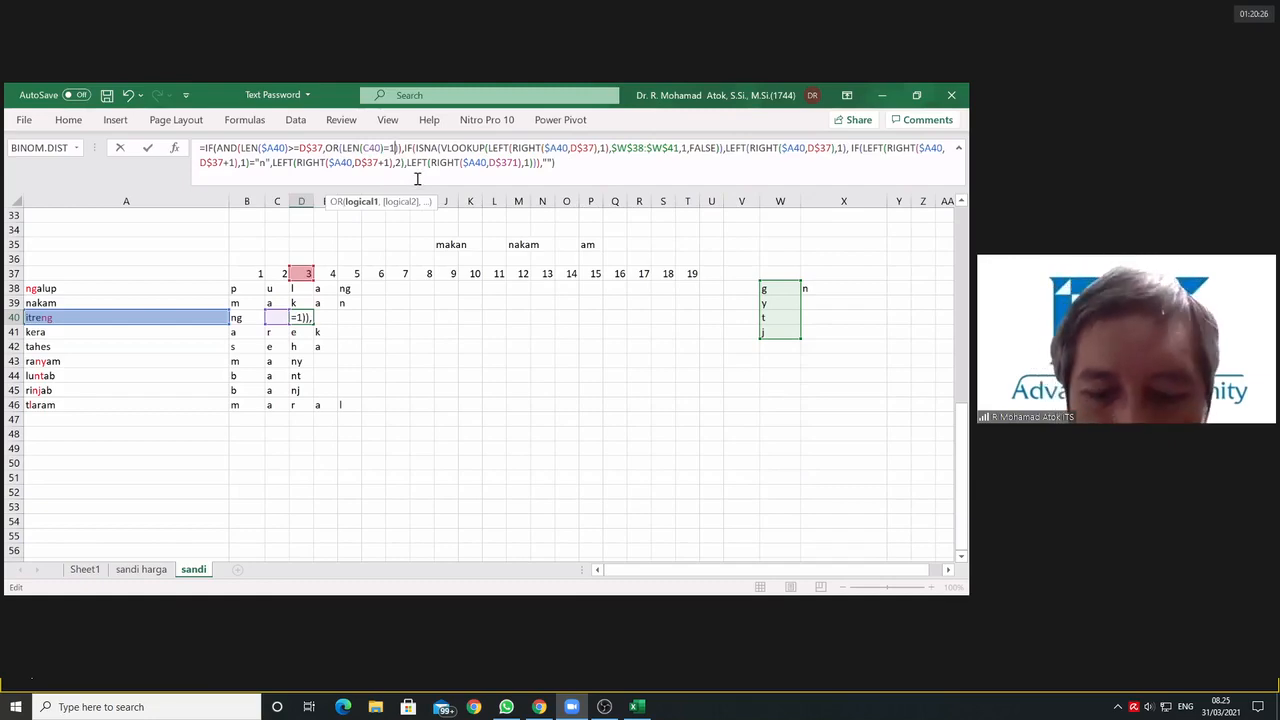
pyautogui.write(',')
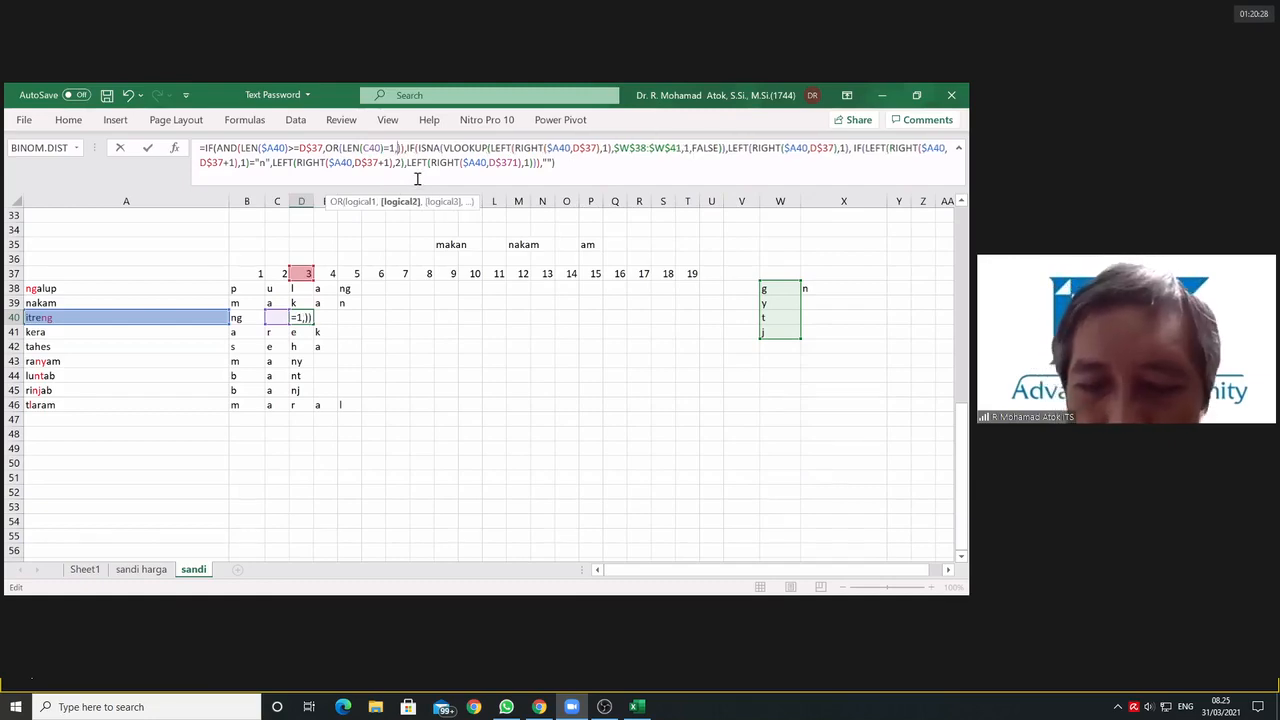
pyautogui.write('()')
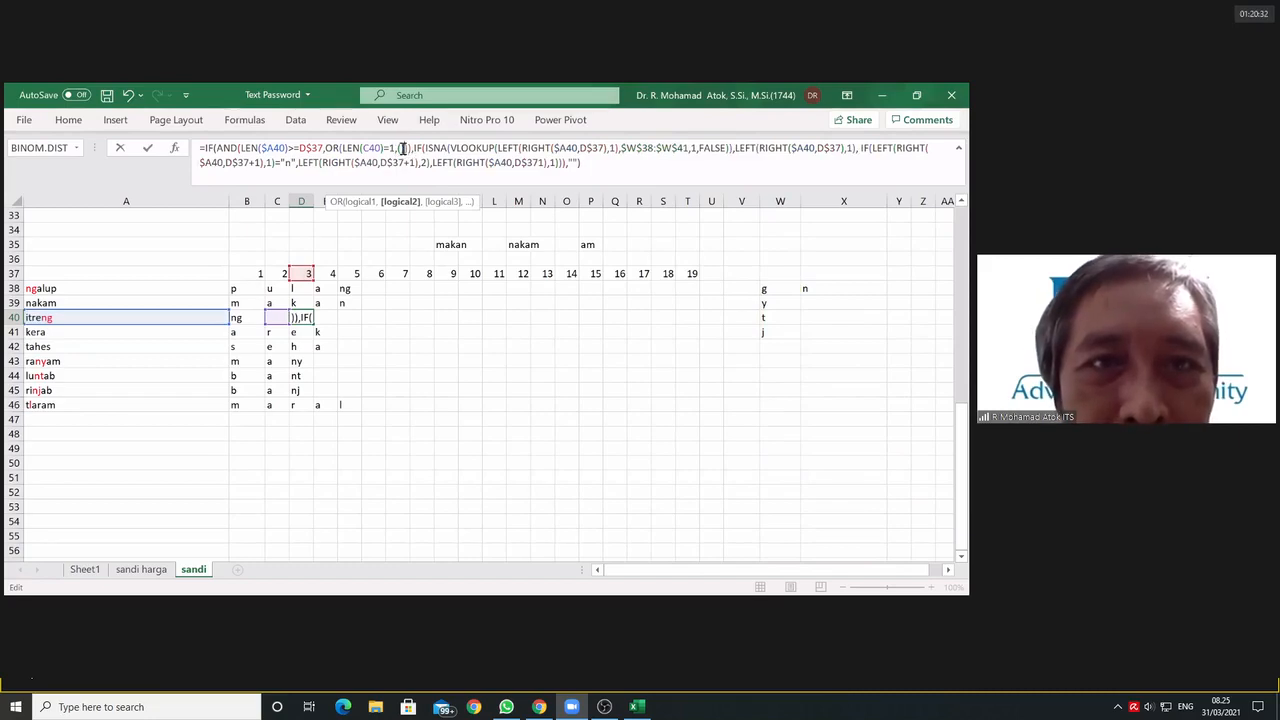
pyautogui.click(403, 149)
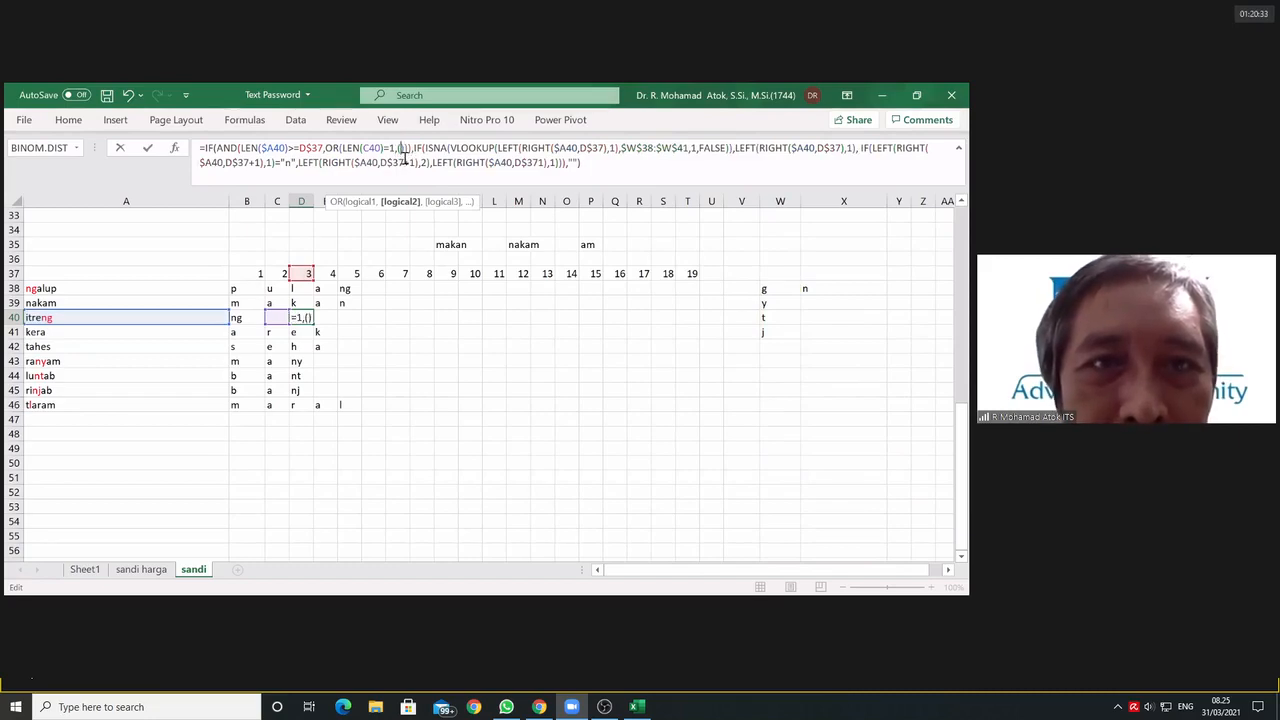
pyautogui.click(396, 149)
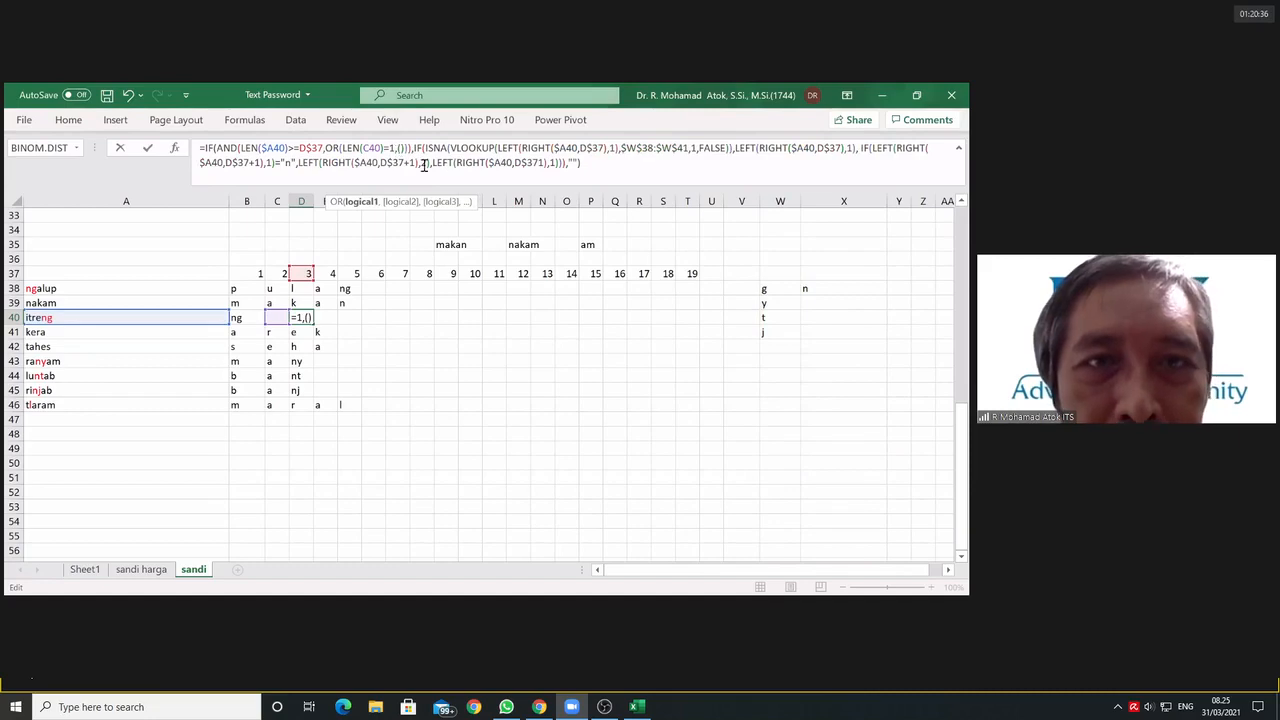
pyautogui.press('Right')
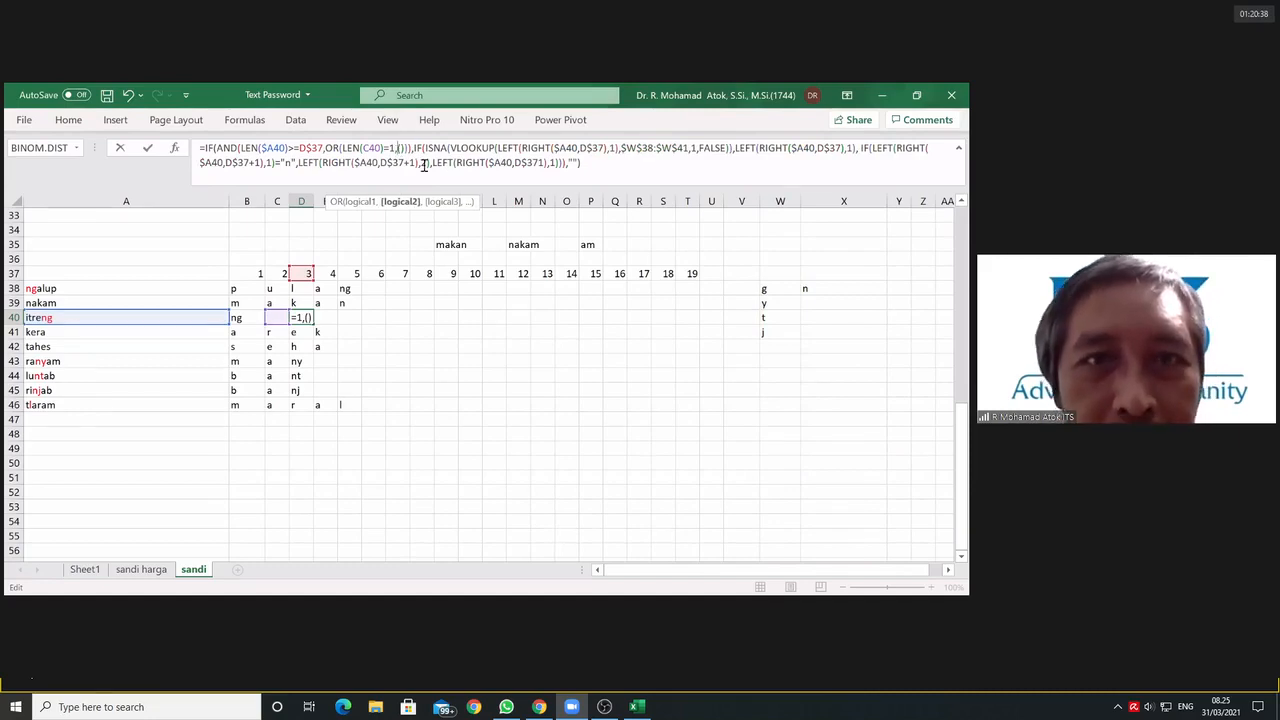
pyautogui.write('AND')
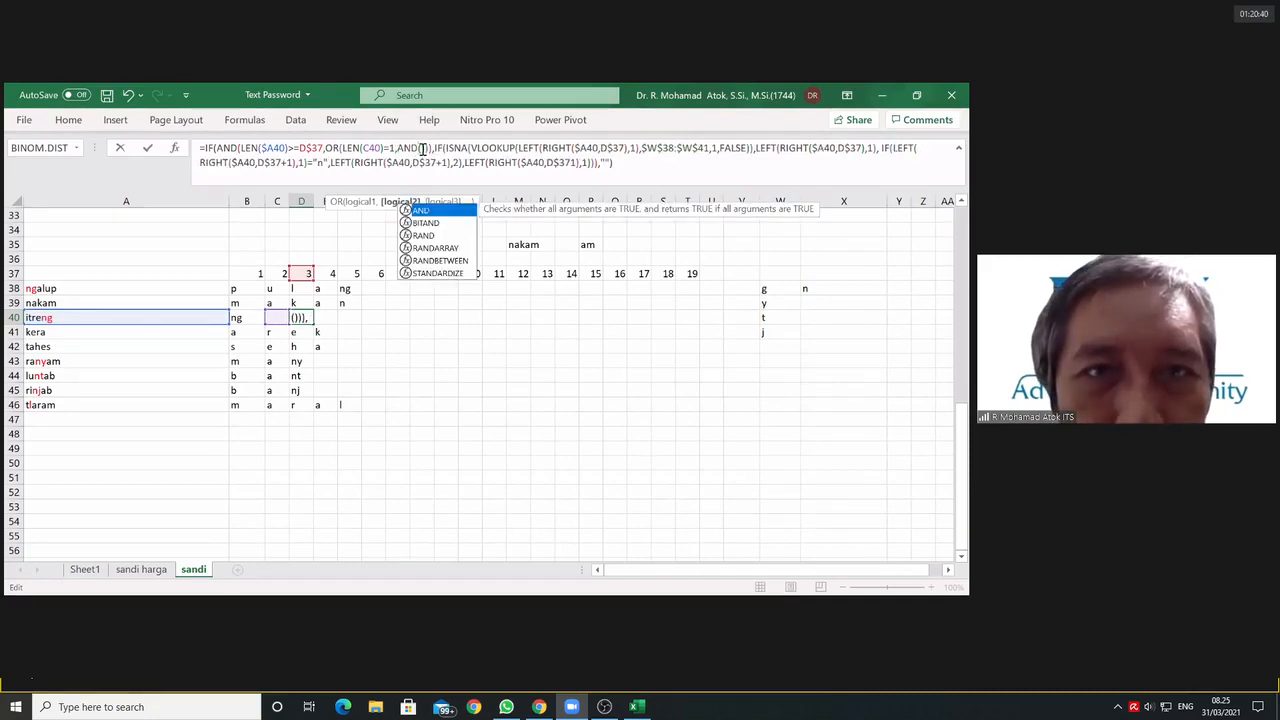
pyautogui.press('Escape')
pyautogui.click(422, 148)
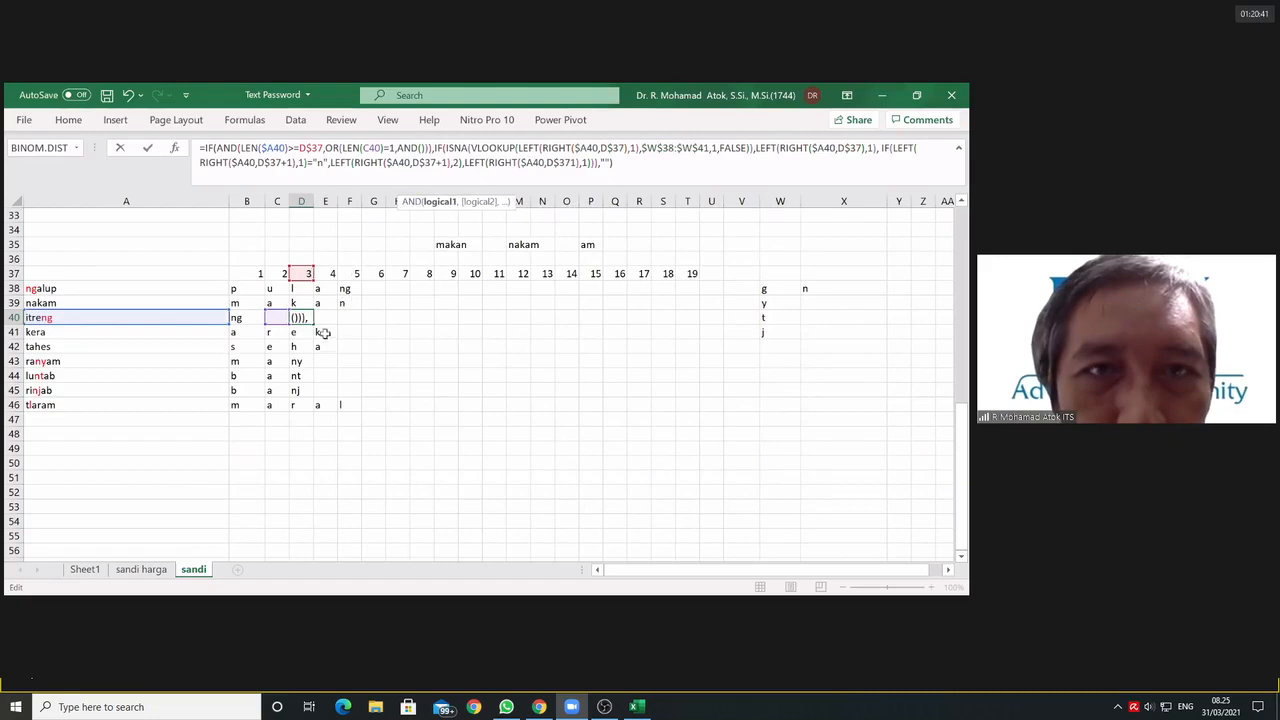
# Step: Enter C40="" as the first test of the inner AND in D40's formula
pyautogui.click(271, 317)
pyautogui.write('=')
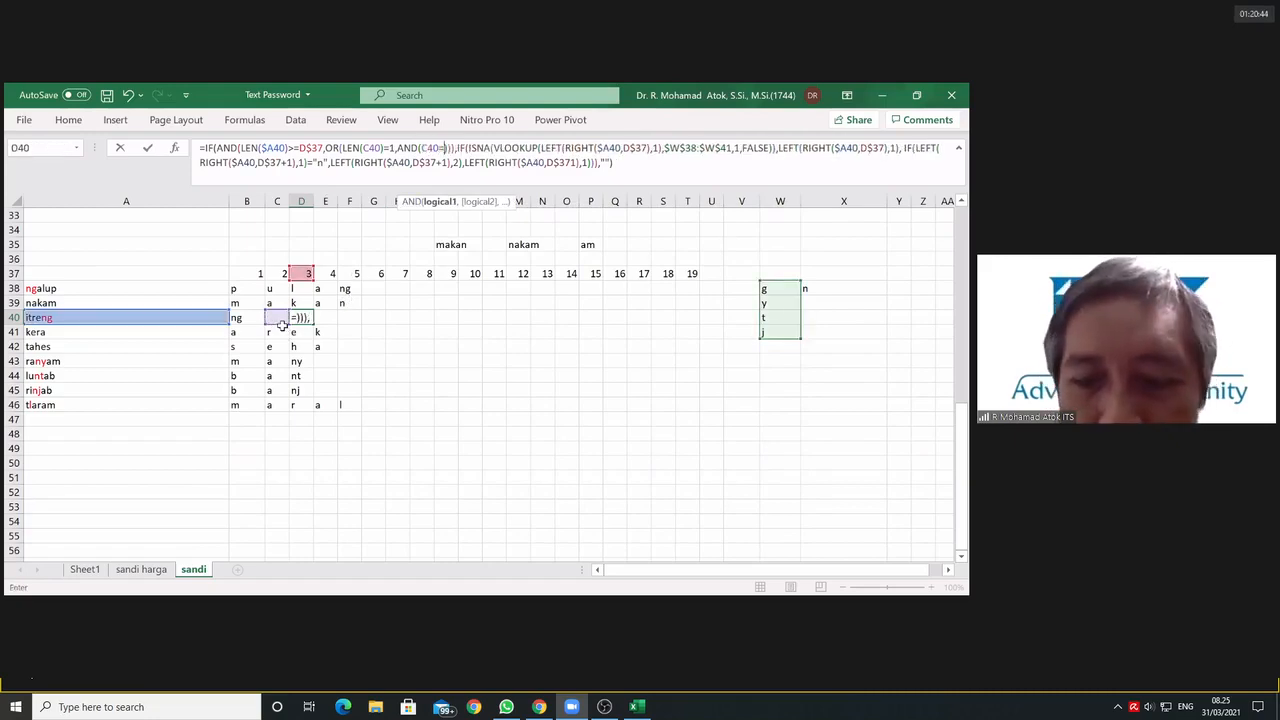
pyautogui.write('""')
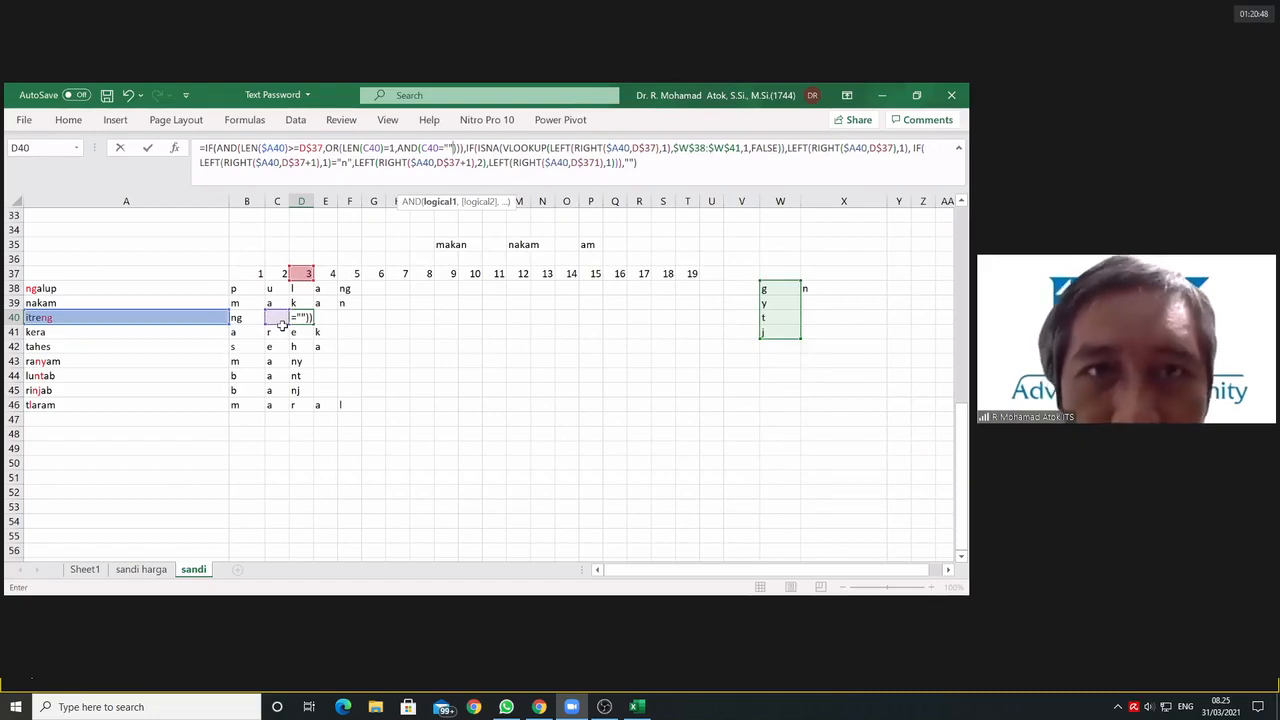
pyautogui.write(',')
# Step: Add LEN(B40)=2 as the inner AND's second test and commit D40's formula
pyautogui.click(247, 318)
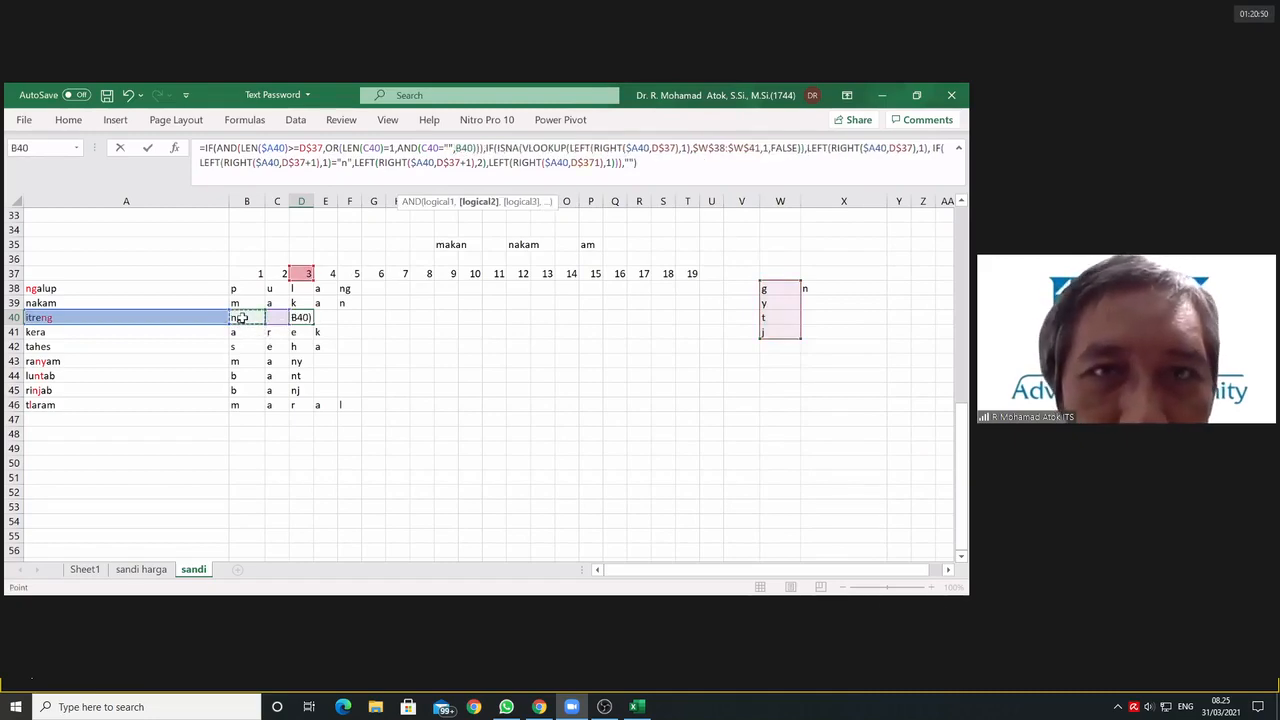
pyautogui.click(458, 148)
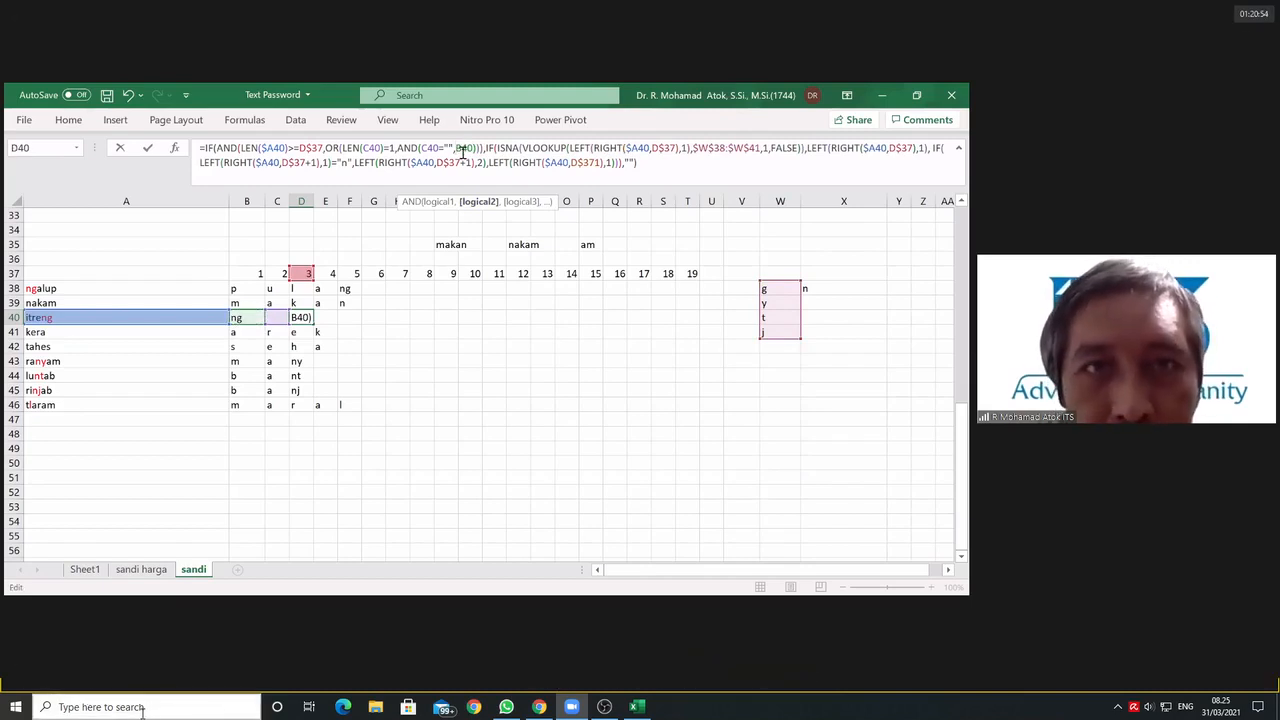
pyautogui.write('len')
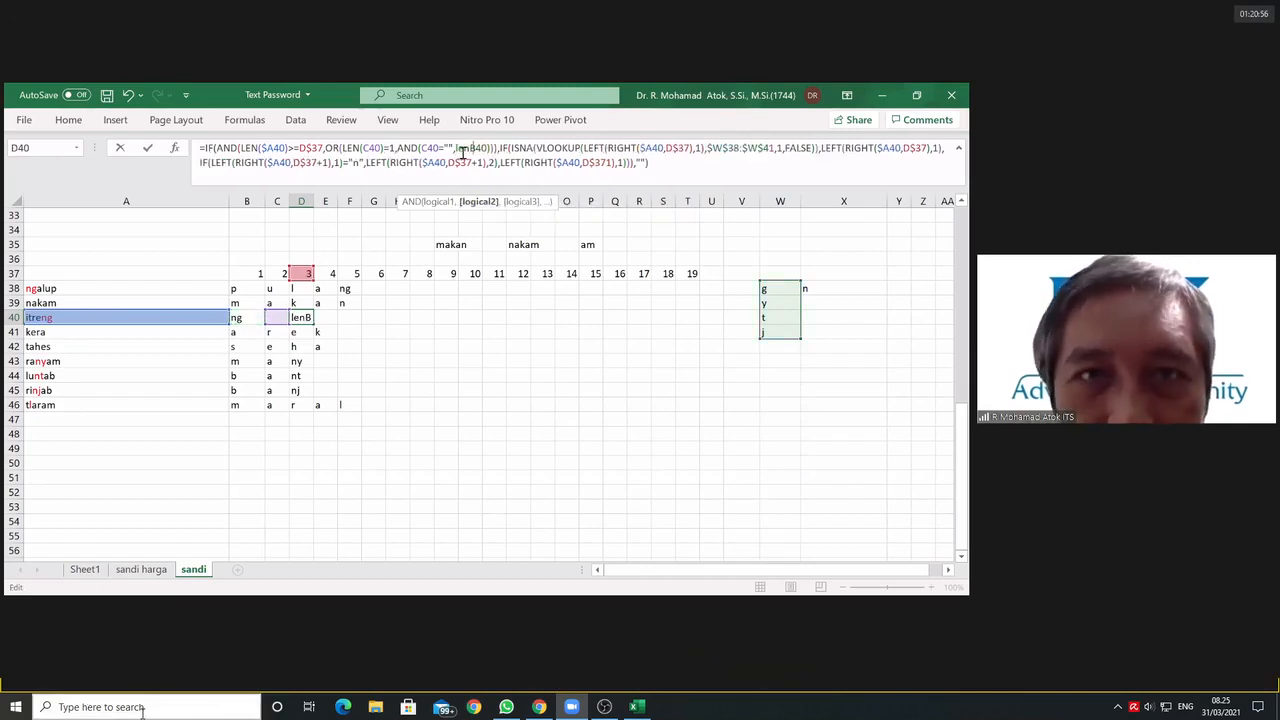
pyautogui.write('(B40')
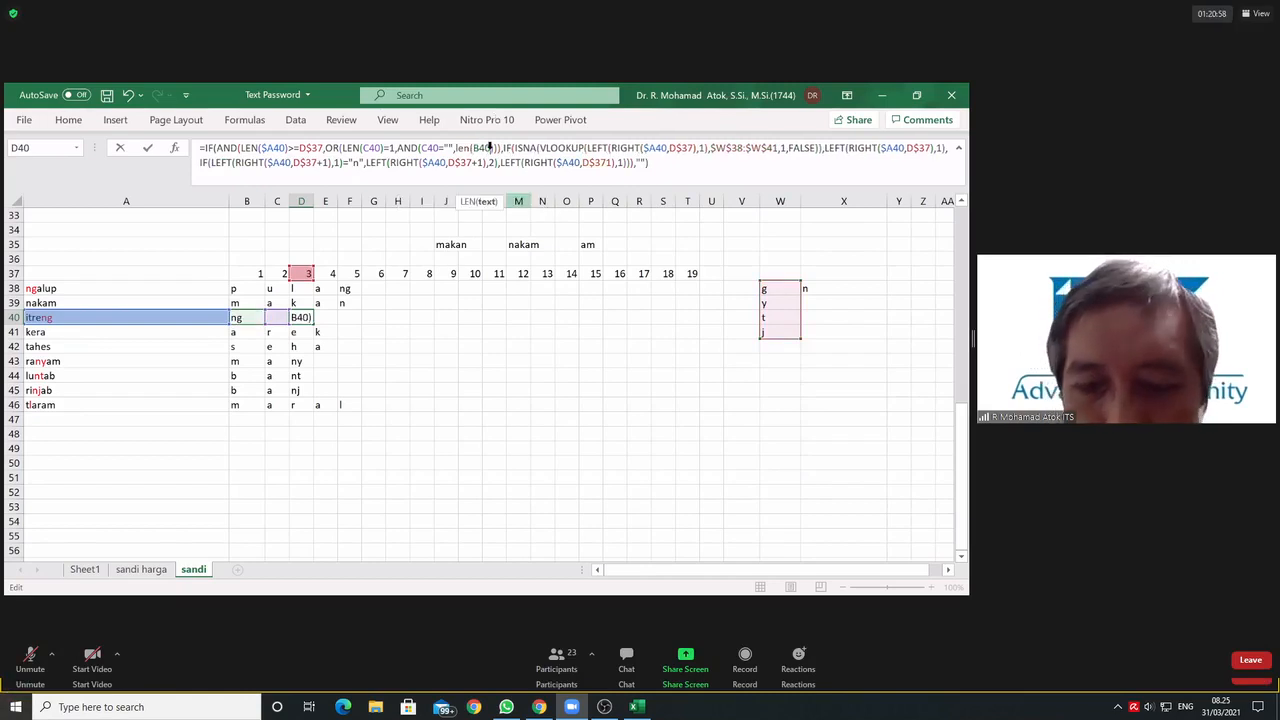
pyautogui.write(')')
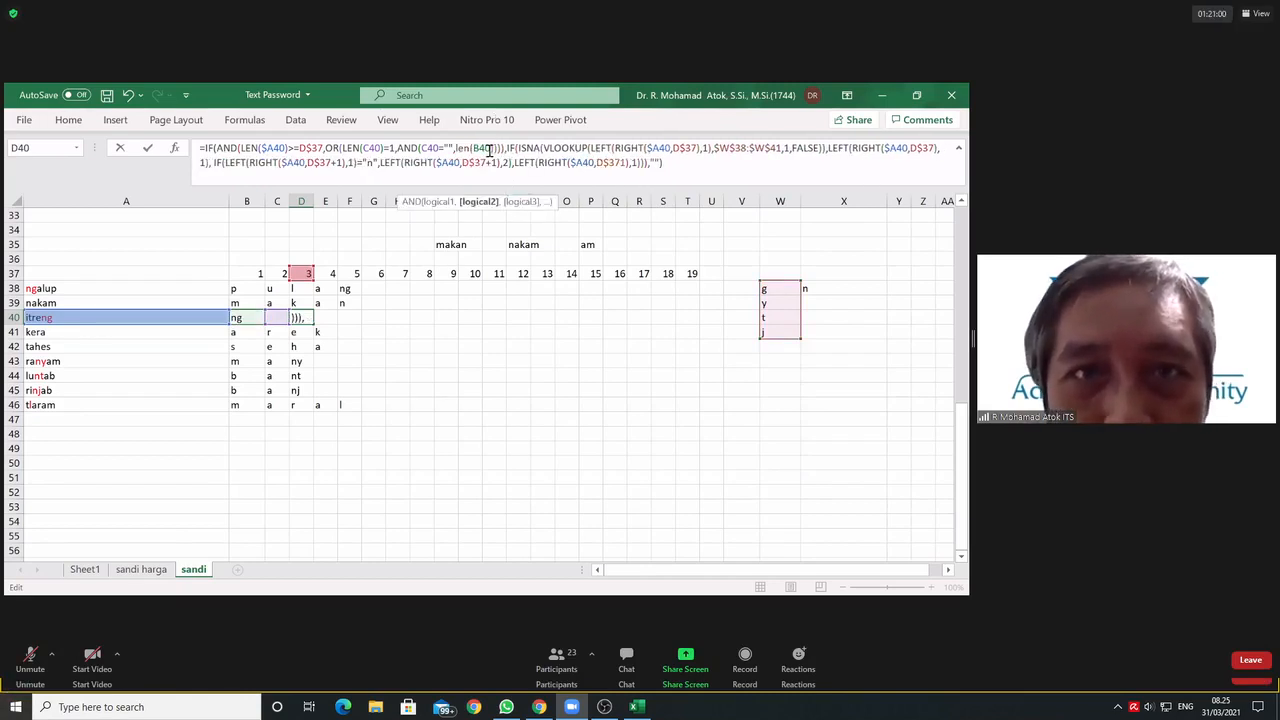
pyautogui.click(491, 148)
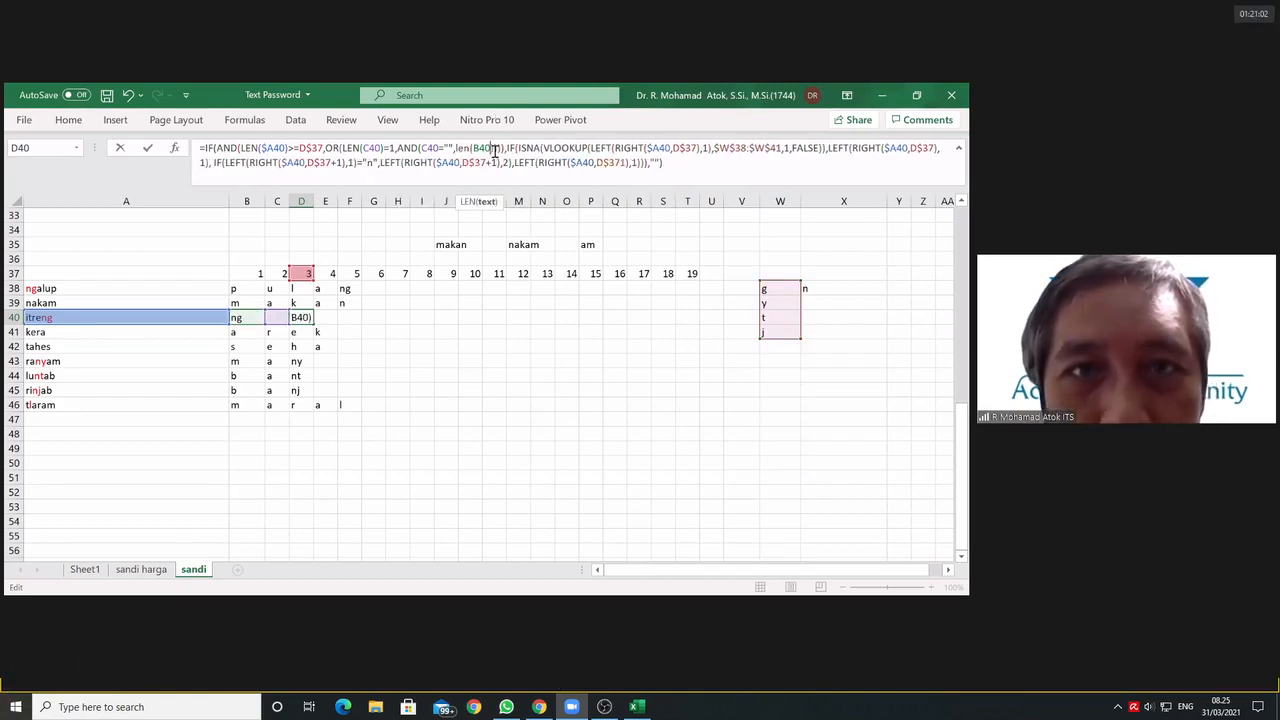
pyautogui.click(495, 149)
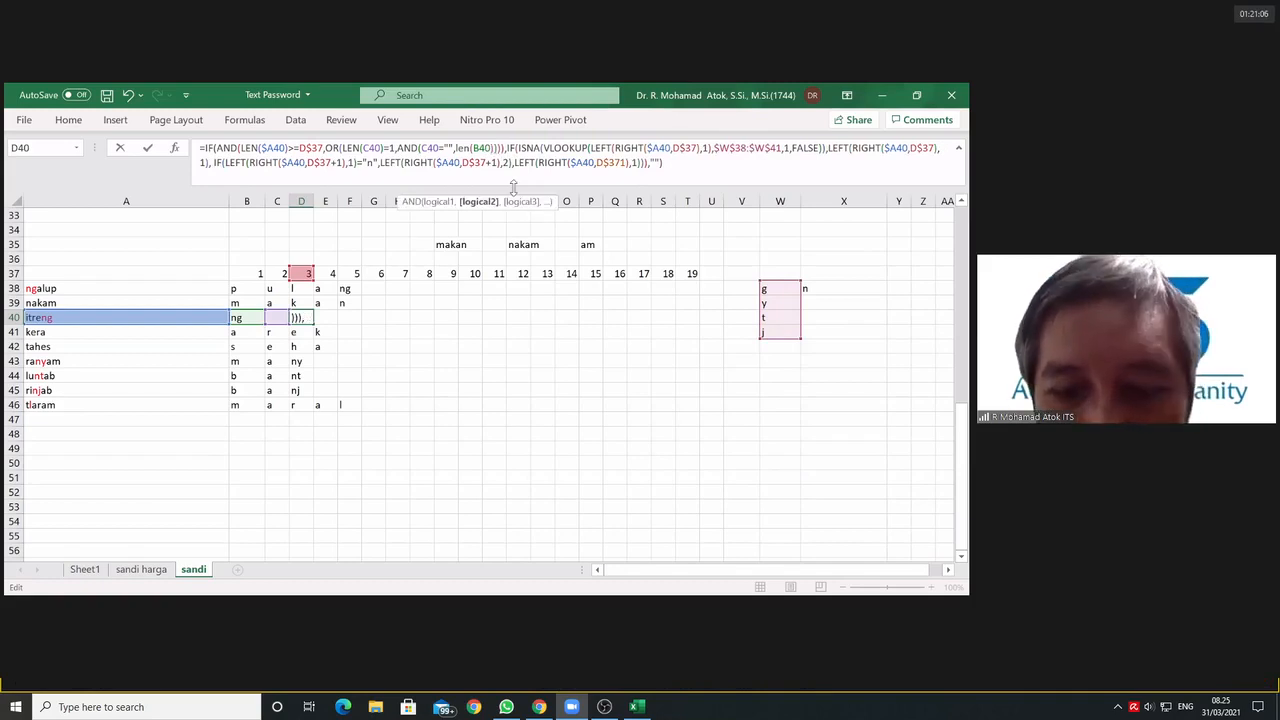
pyautogui.write('=2')
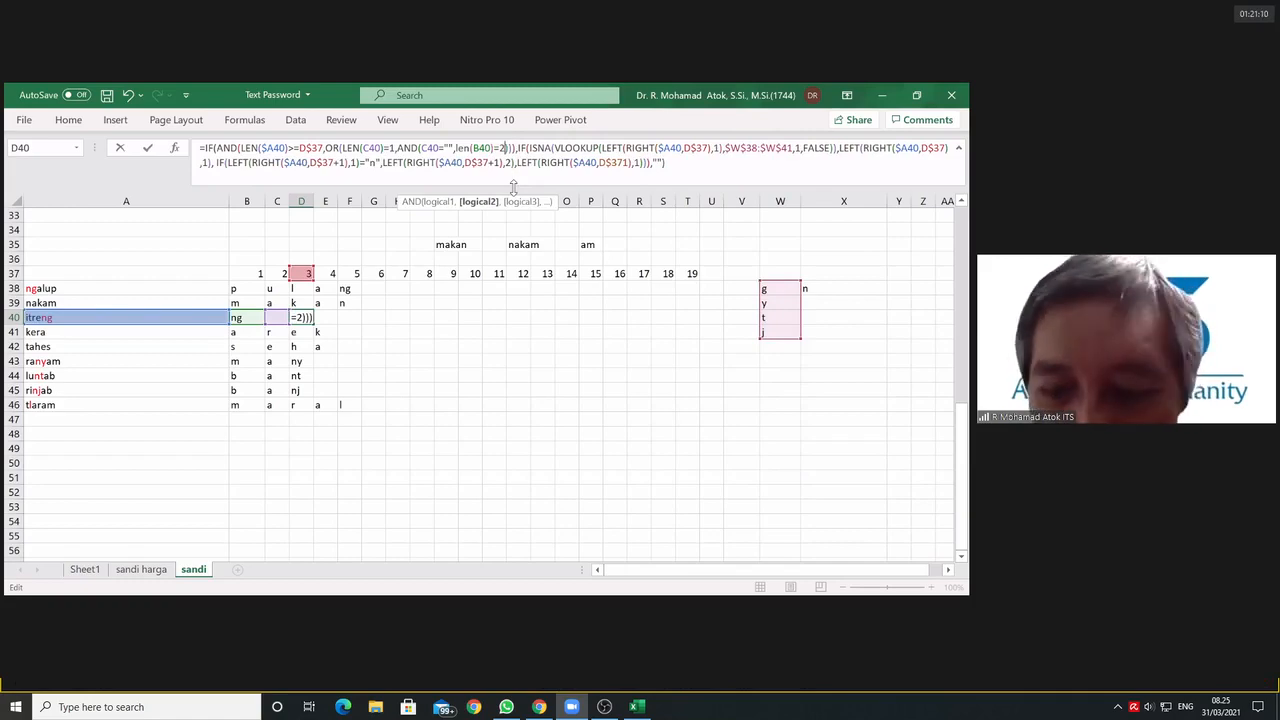
pyautogui.press('Return')
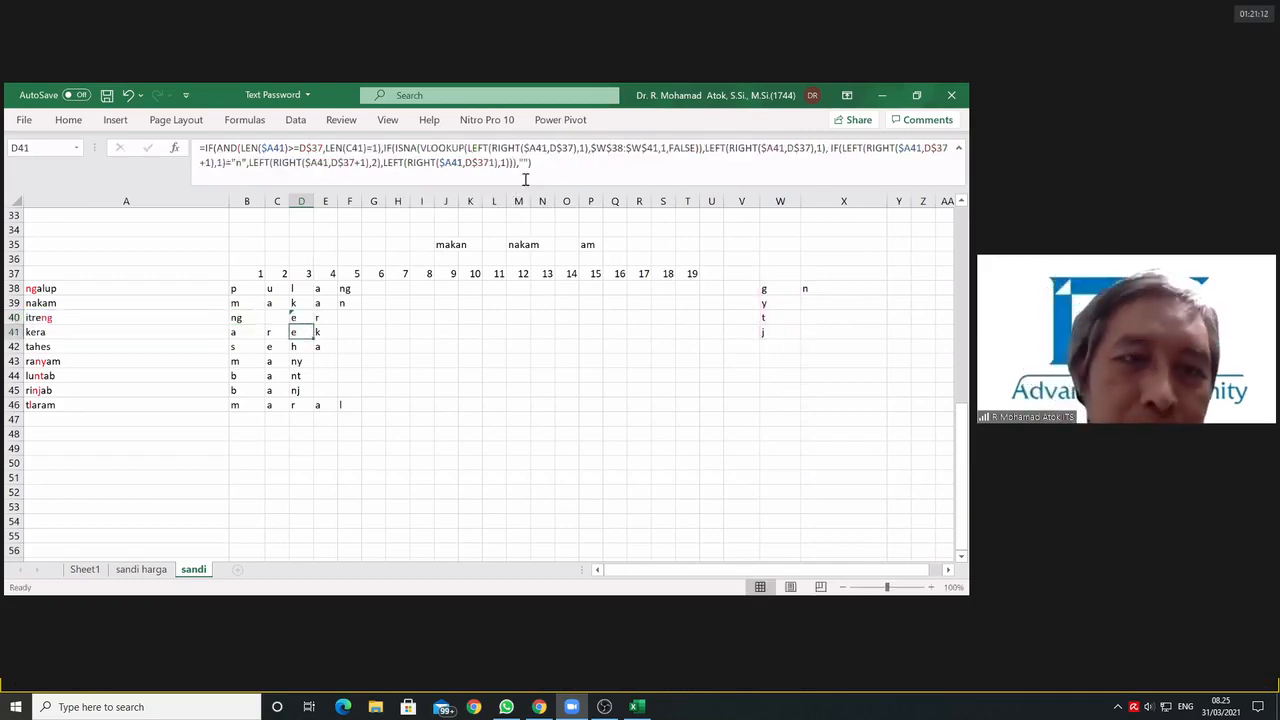
# Step: Fill D40's revised formula across to T40 and down through row 46
pyautogui.click(300, 317)
pyautogui.moveTo(313, 324); pyautogui.dragTo(695, 342)
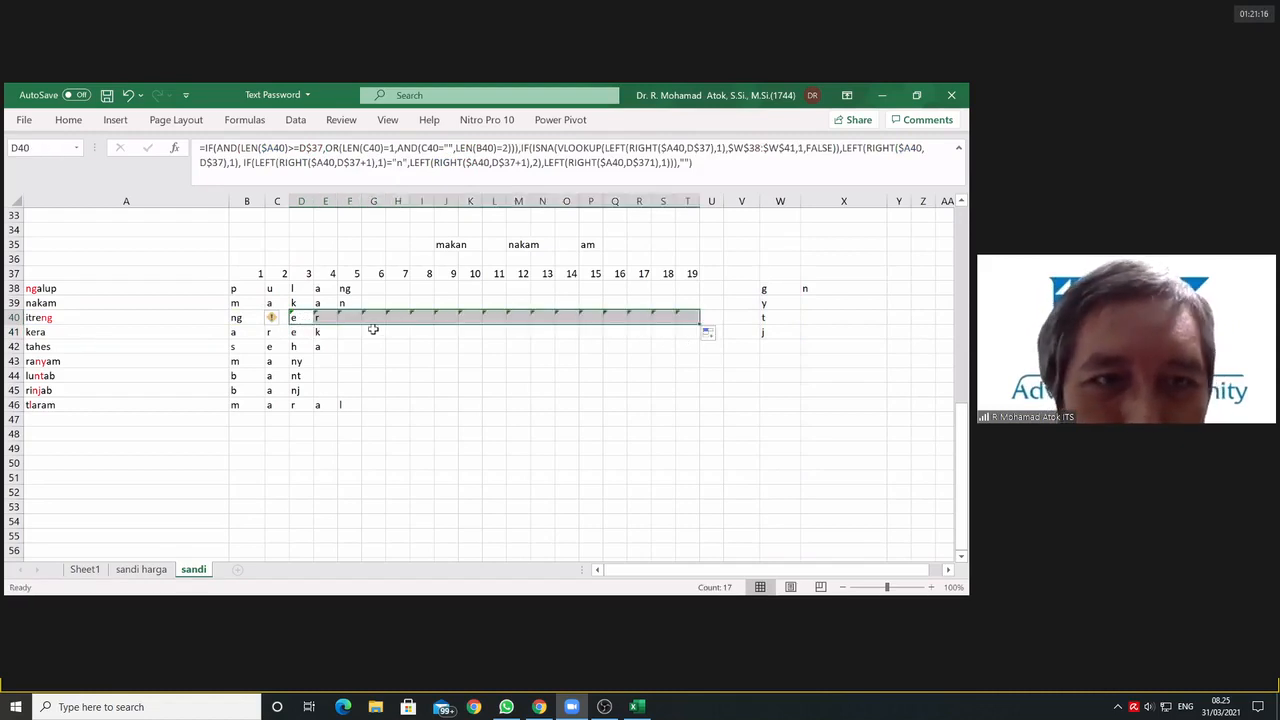
pyautogui.click(301, 317)
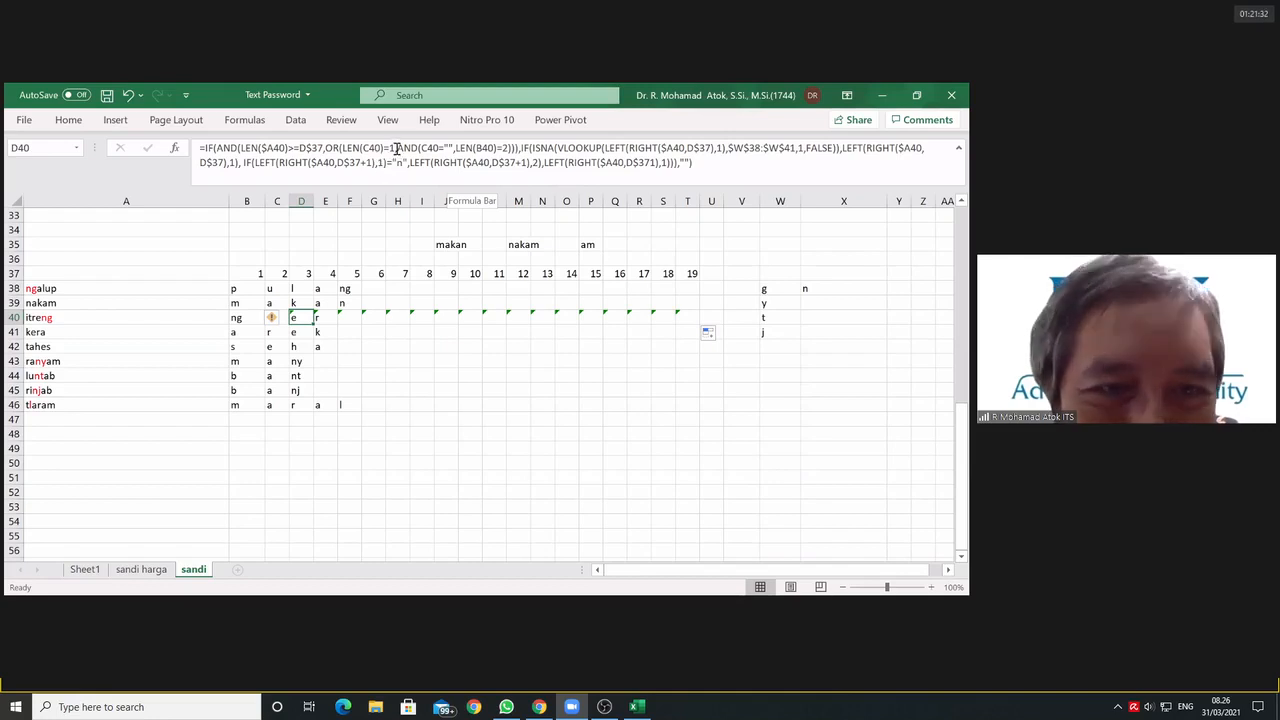
pyautogui.moveTo(305, 317); pyautogui.dragTo(695, 385)
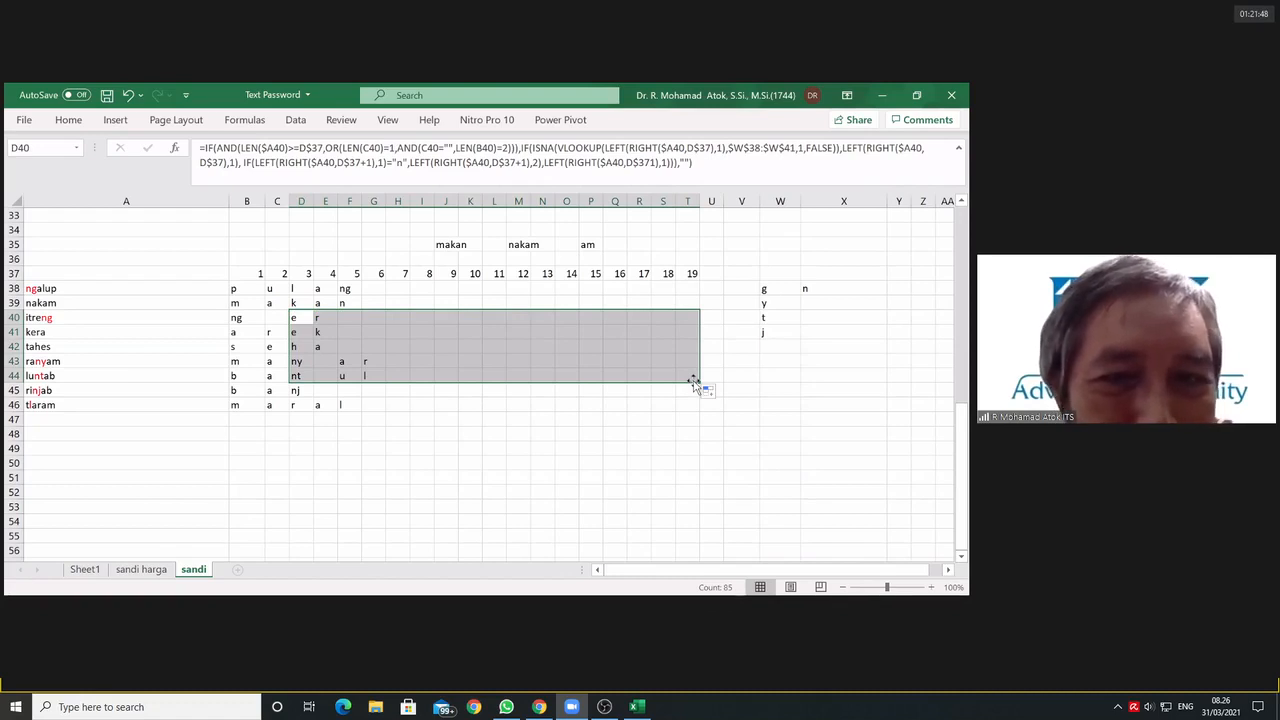
pyautogui.moveTo(694, 383); pyautogui.dragTo(708, 420)
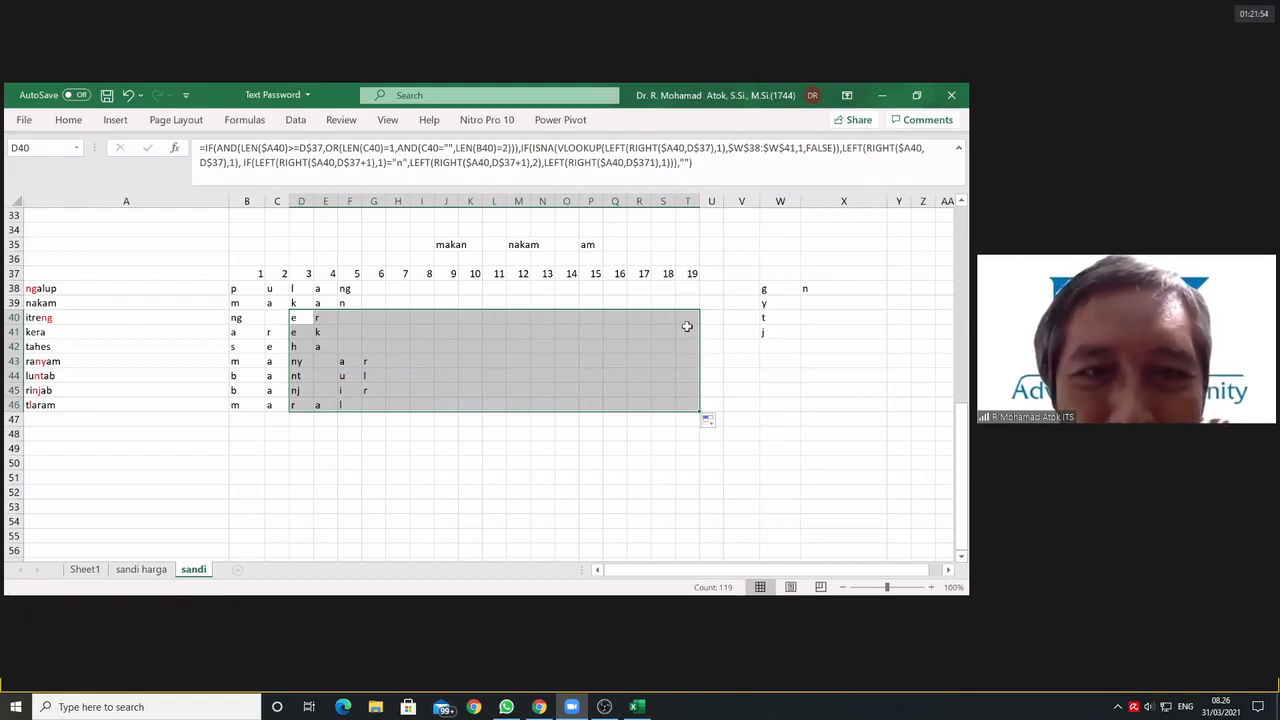
# Step: Fill D40's formula across to T40 again and examine the letters extracted in B40 to F40
pyautogui.click(640, 332)
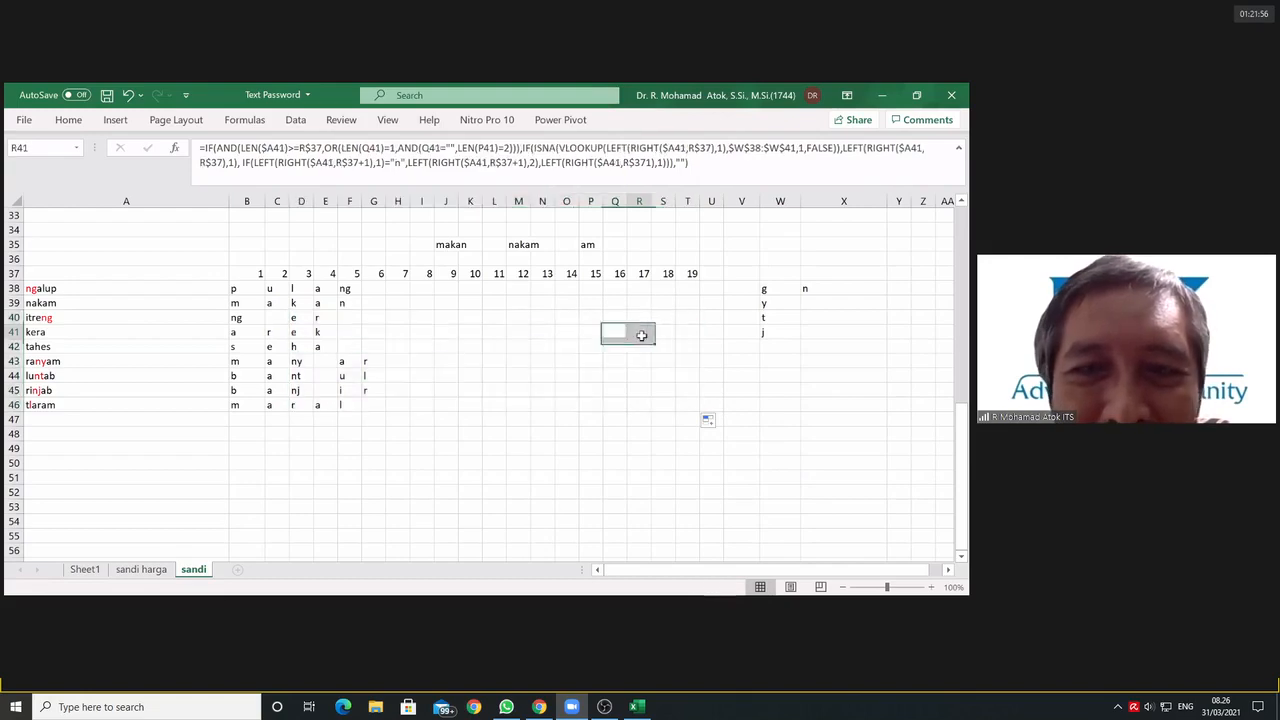
pyautogui.moveTo(296, 318); pyautogui.dragTo(685, 283)
pyautogui.click(343, 321)
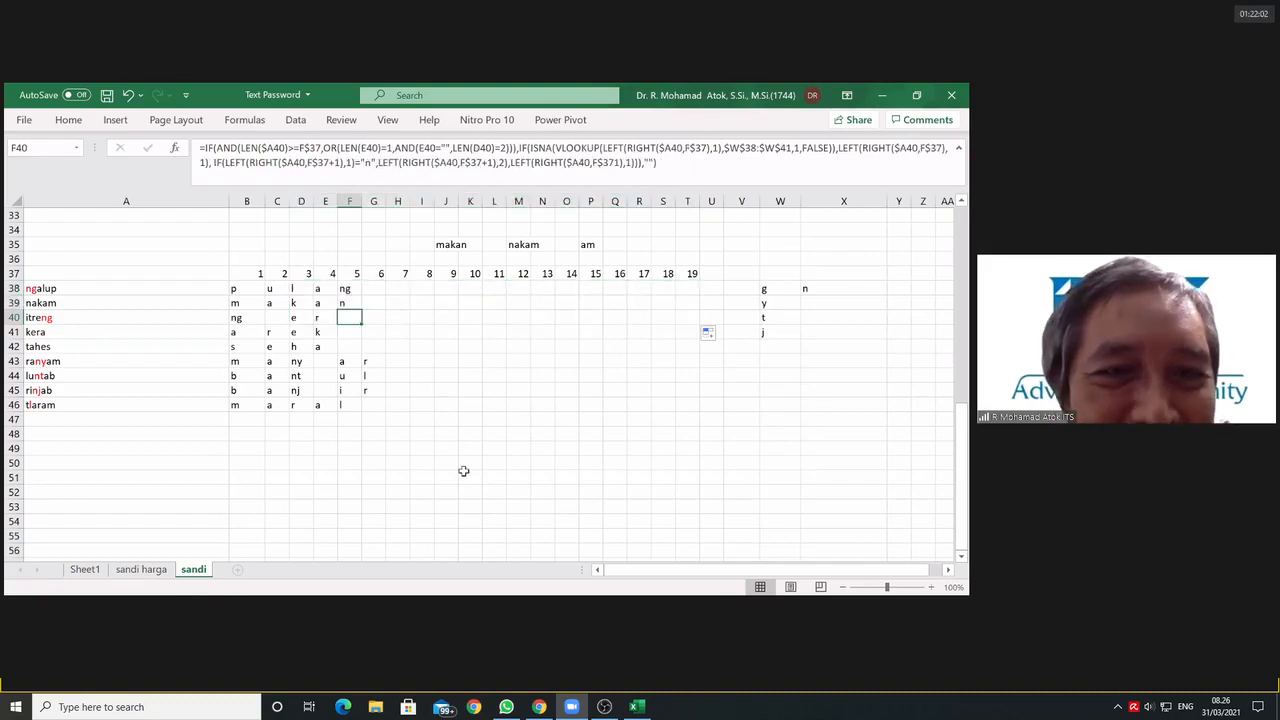
pyautogui.moveTo(235, 319); pyautogui.dragTo(333, 321)
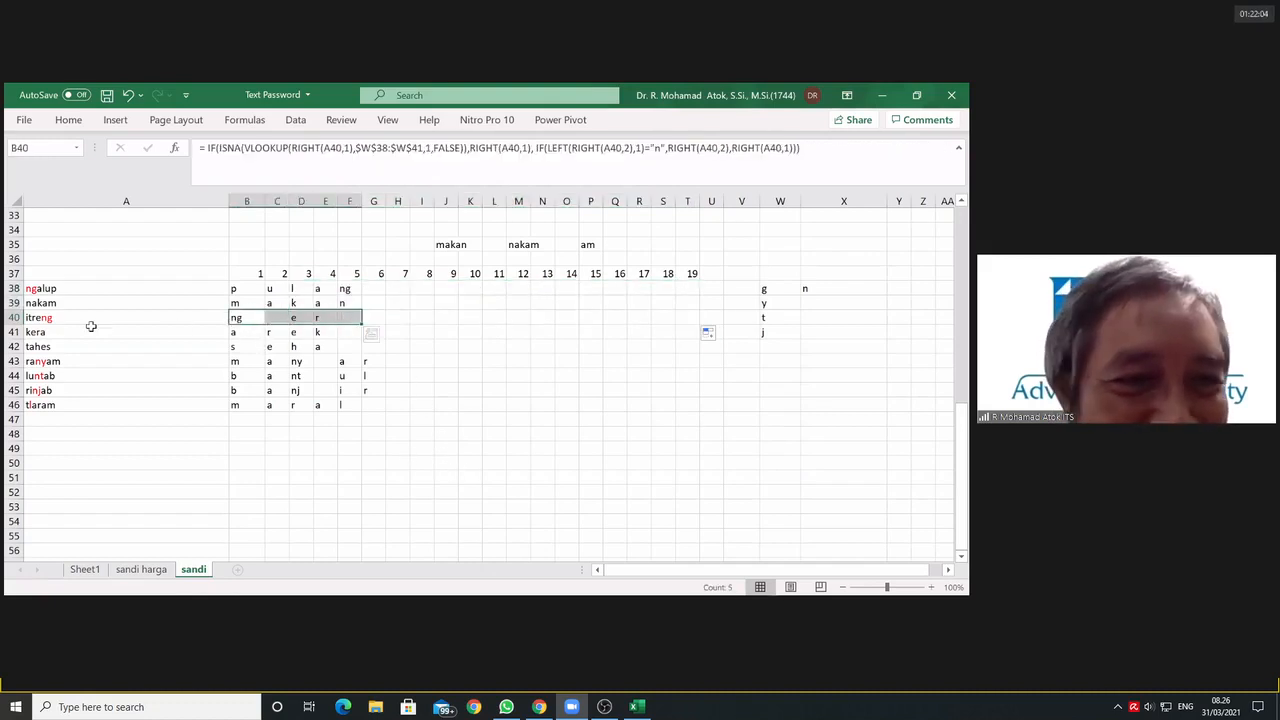
# Step: Highlight all of row 40, the itreng row, with a yellow fill to mark its incomplete letter extraction
pyautogui.click(14, 317)
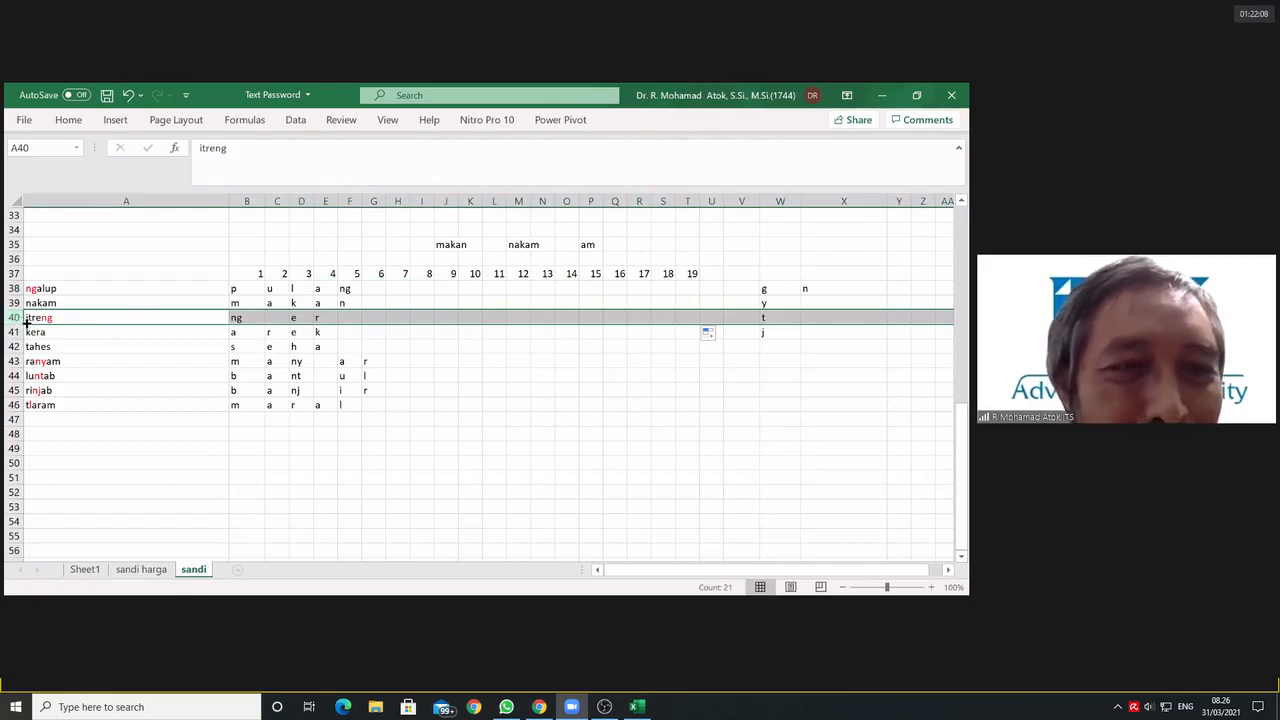
pyautogui.click(50, 318)
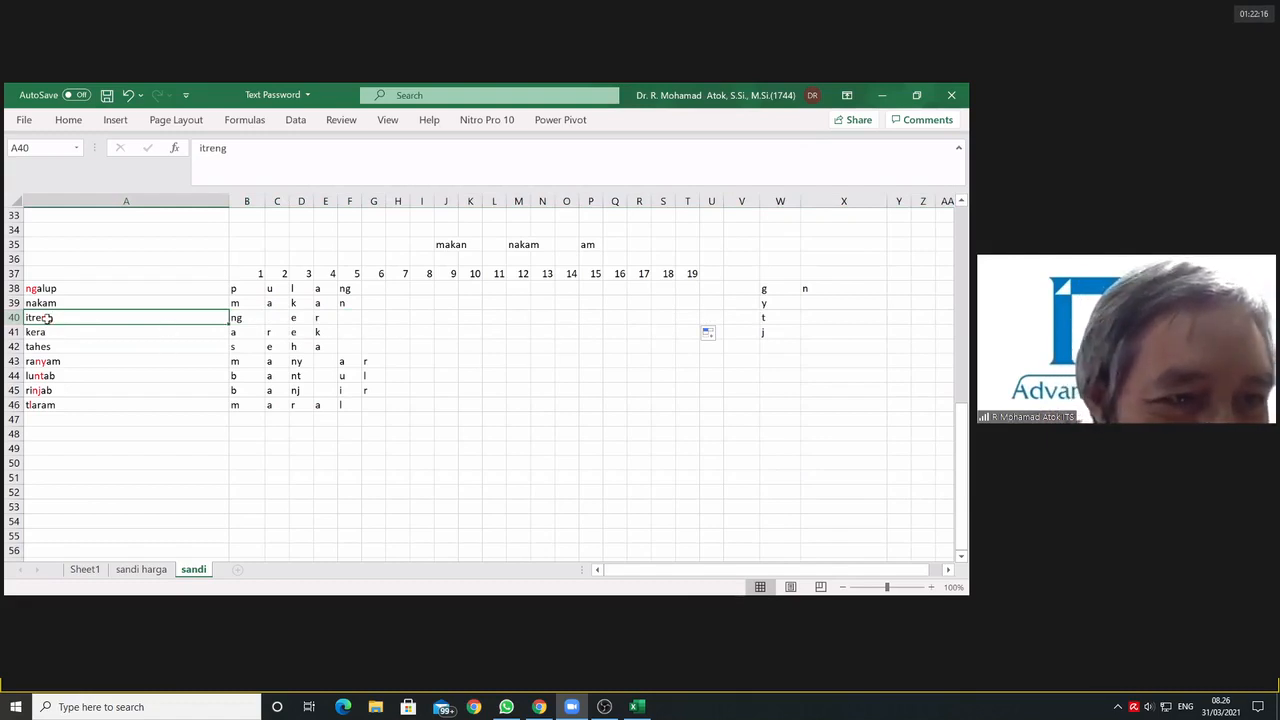
pyautogui.click(350, 318)
pyautogui.click(372, 318)
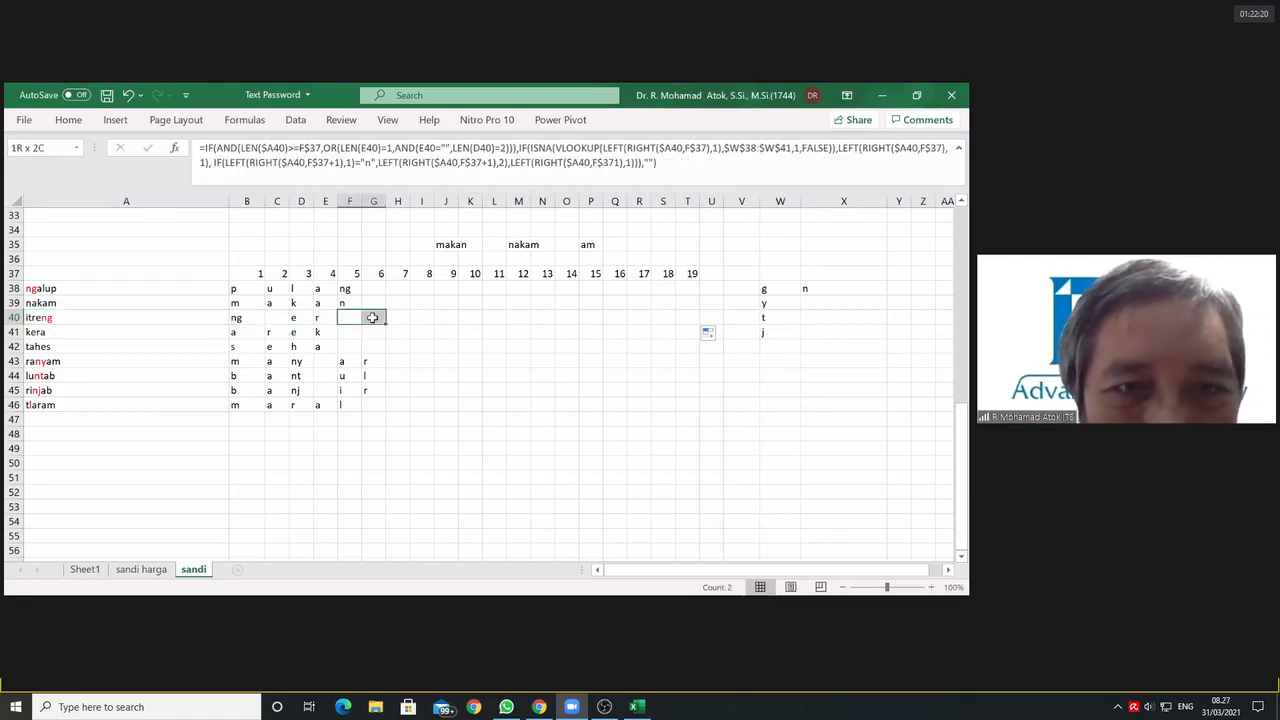
pyautogui.click(389, 373)
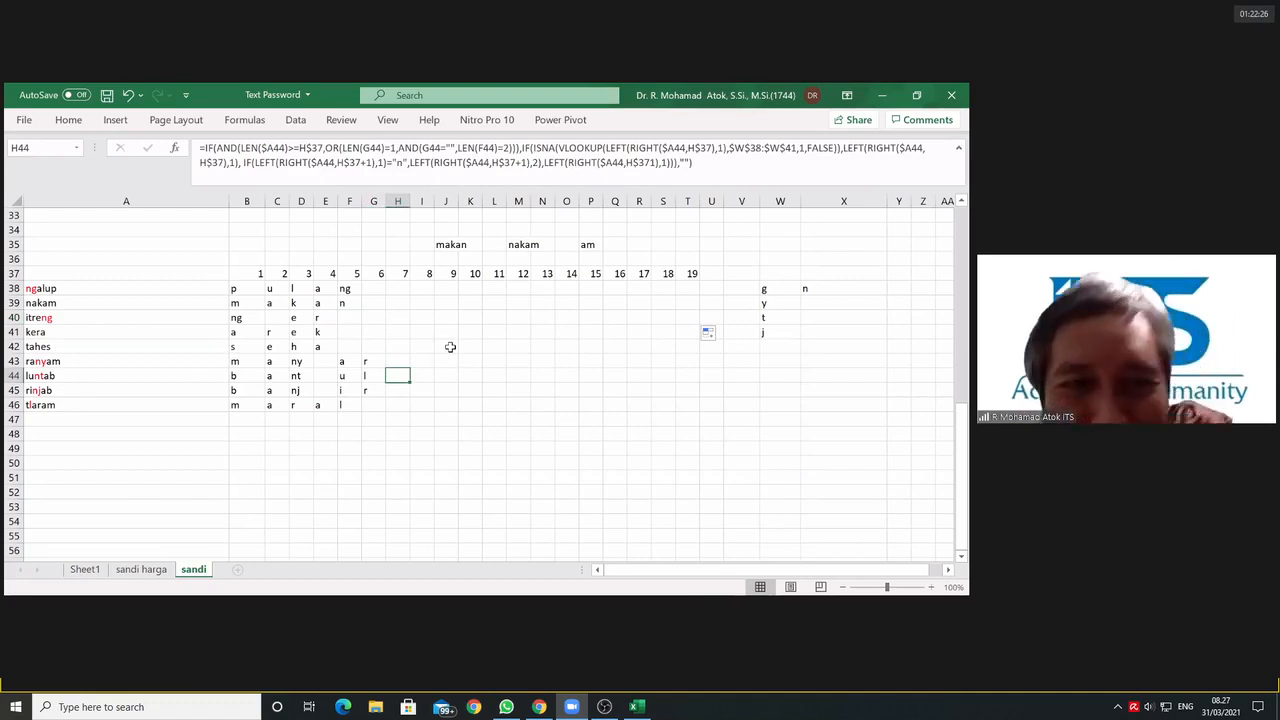
pyautogui.click(14, 317)
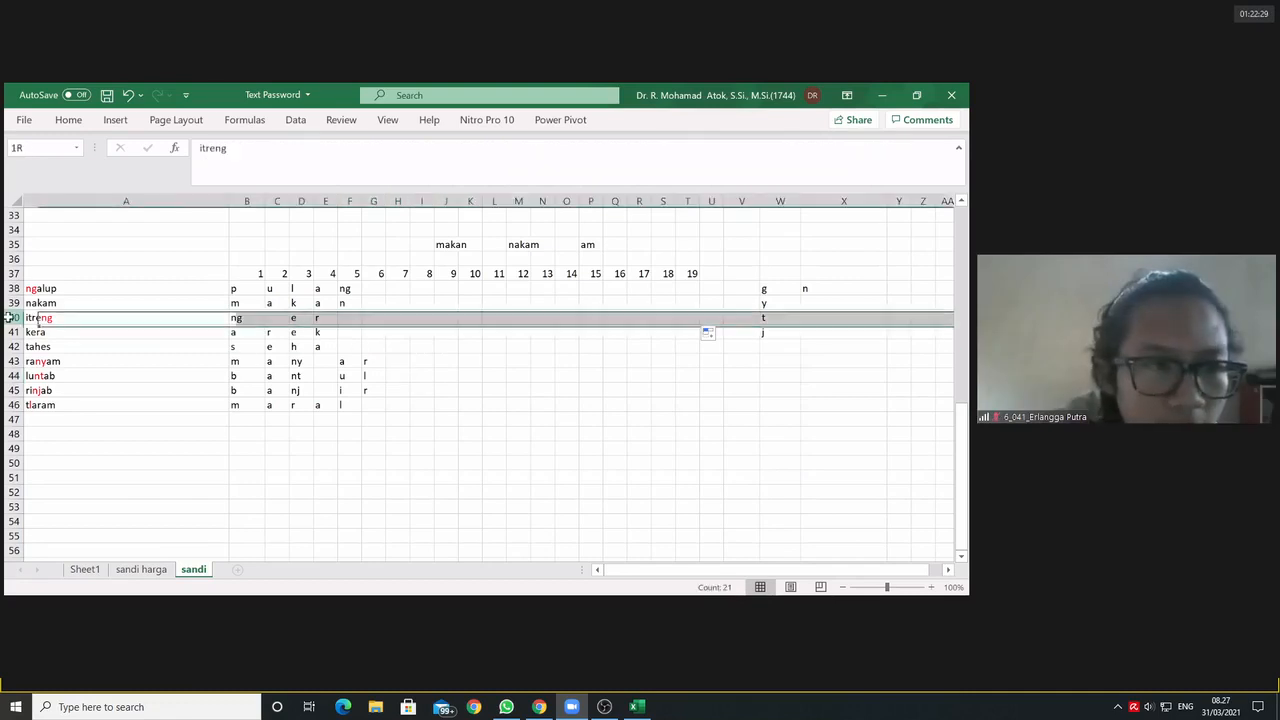
pyautogui.click(68, 120)
pyautogui.click(185, 173)
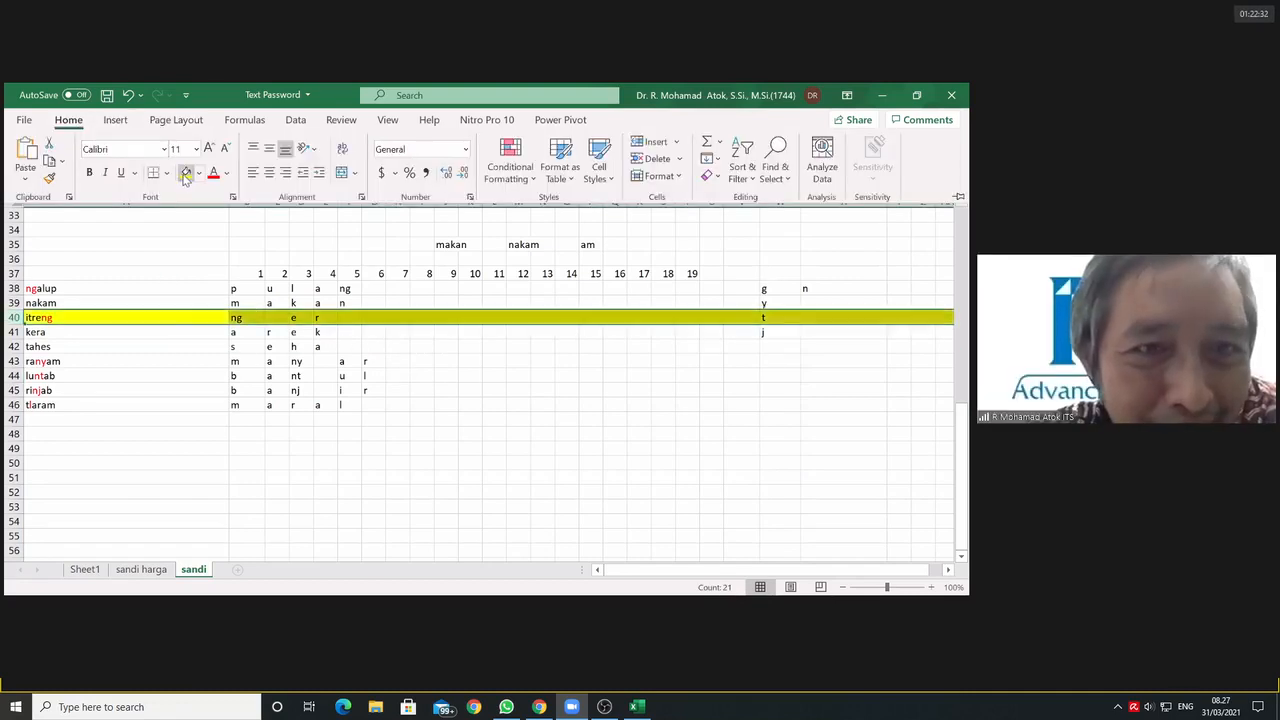
# Step: Highlight all of row 46, the tlaram row, with the same yellow fill
pyautogui.click(13, 405)
pyautogui.click(13, 405)
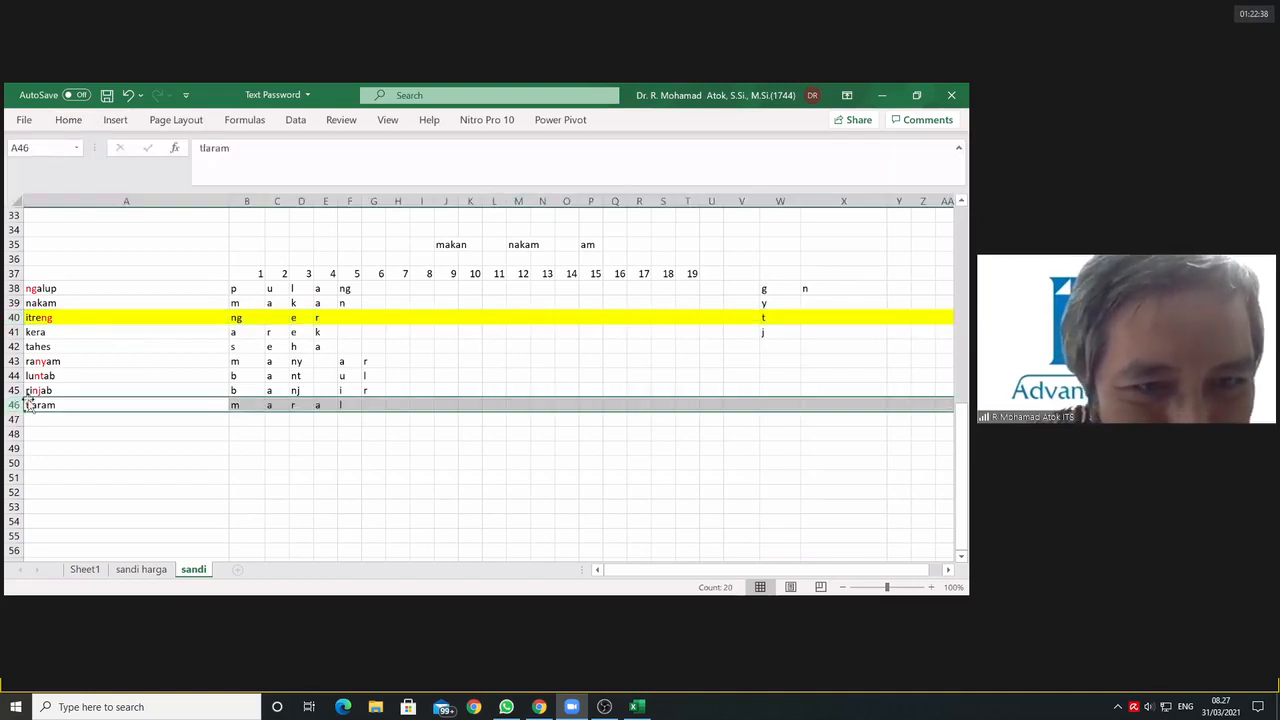
pyautogui.click(69, 120)
pyautogui.click(185, 172)
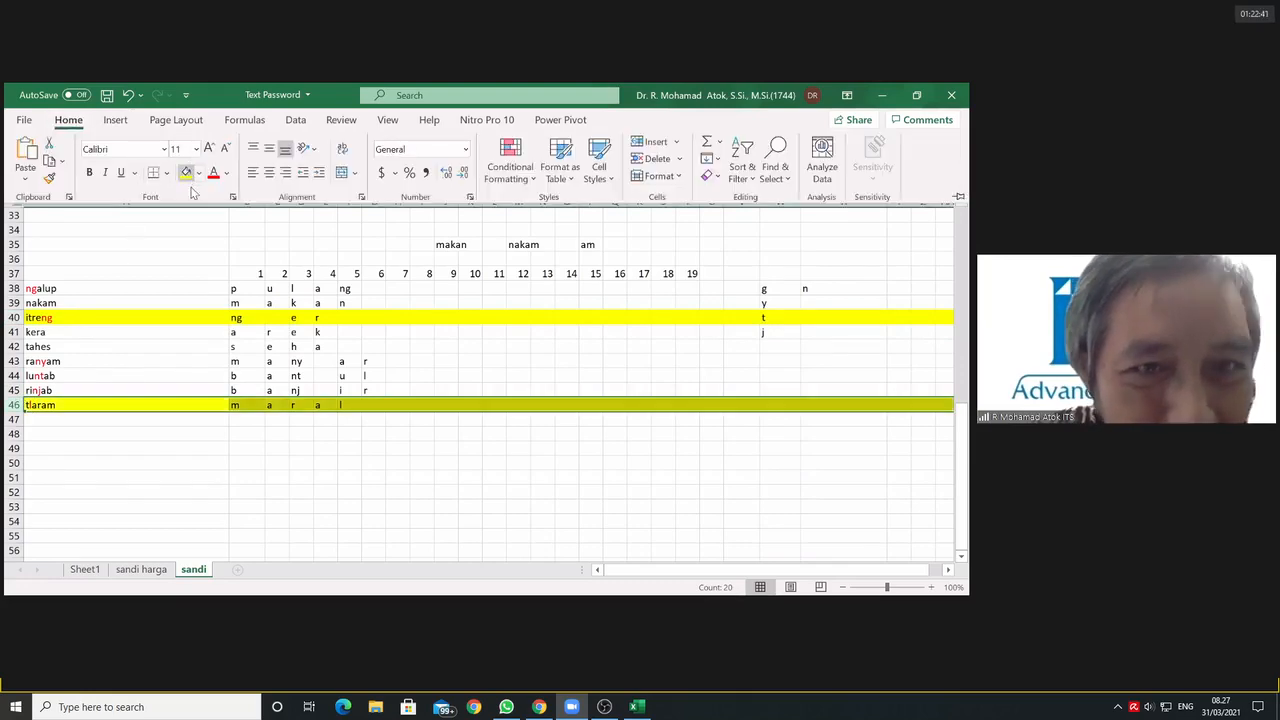
pyautogui.click(310, 400)
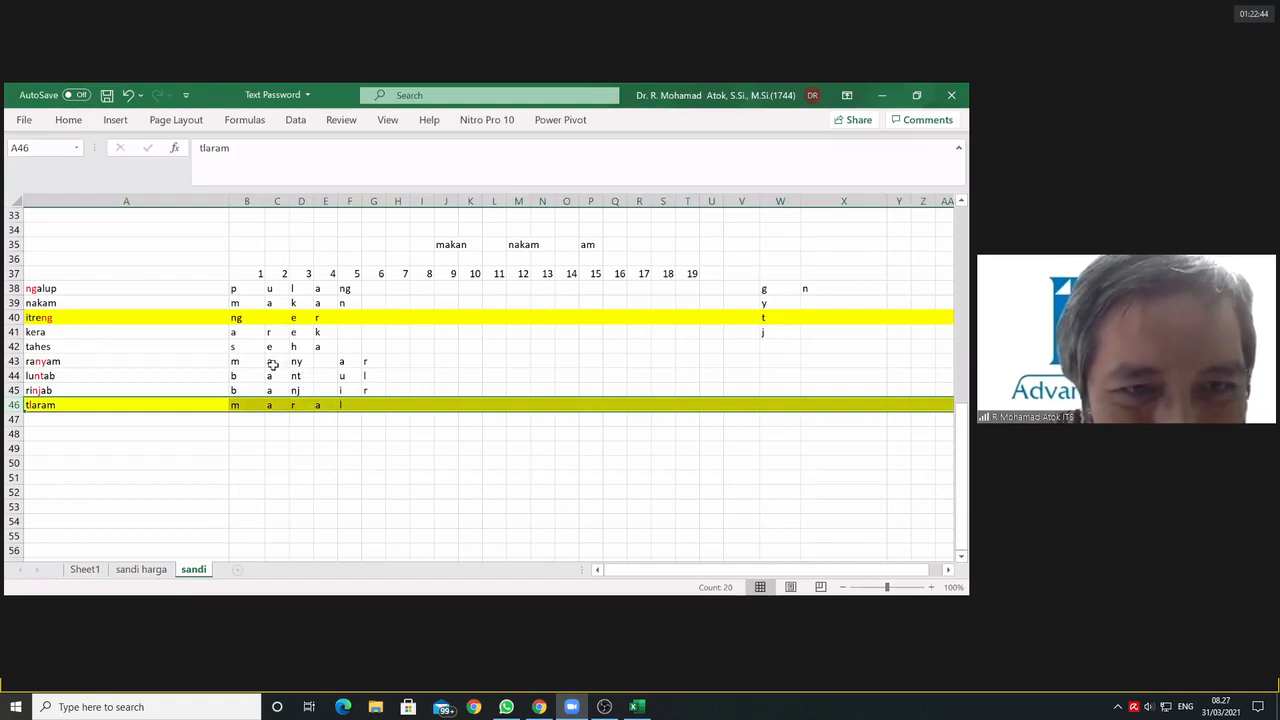
# Step: Apply the yellow fill to the entire tahes row, row 42, and deselect it
pyautogui.click(14, 346)
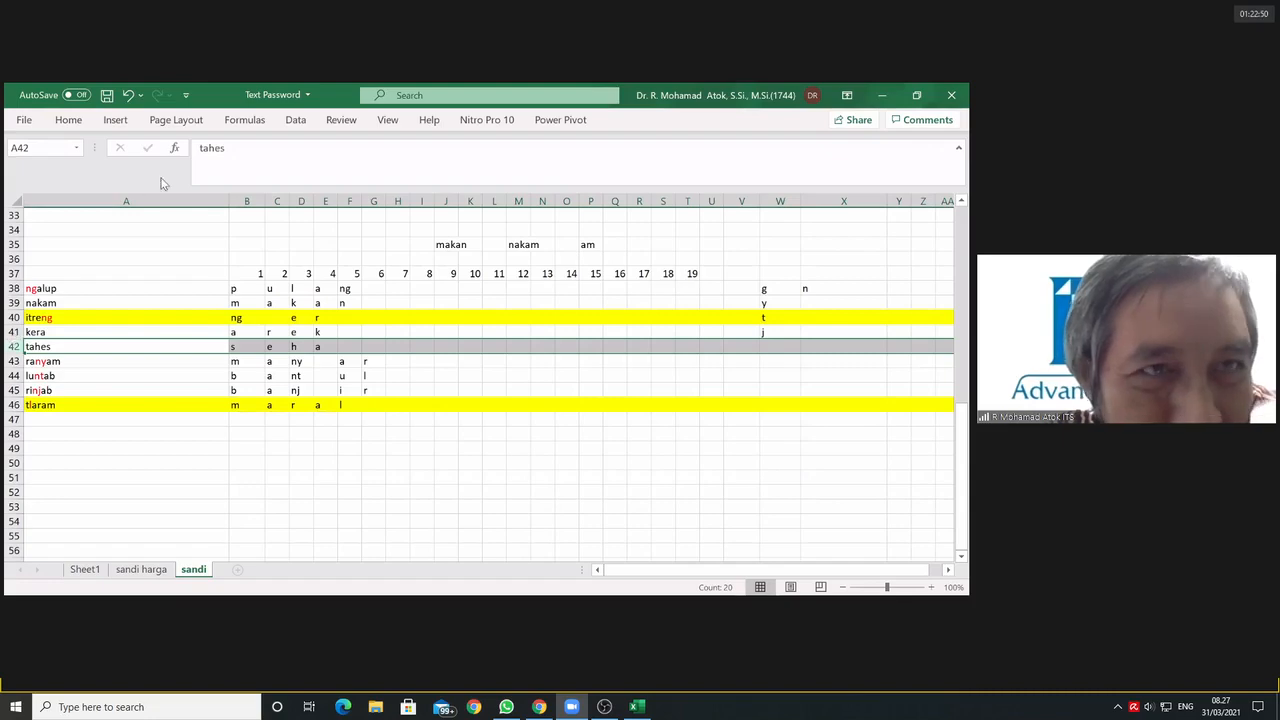
pyautogui.click(69, 120)
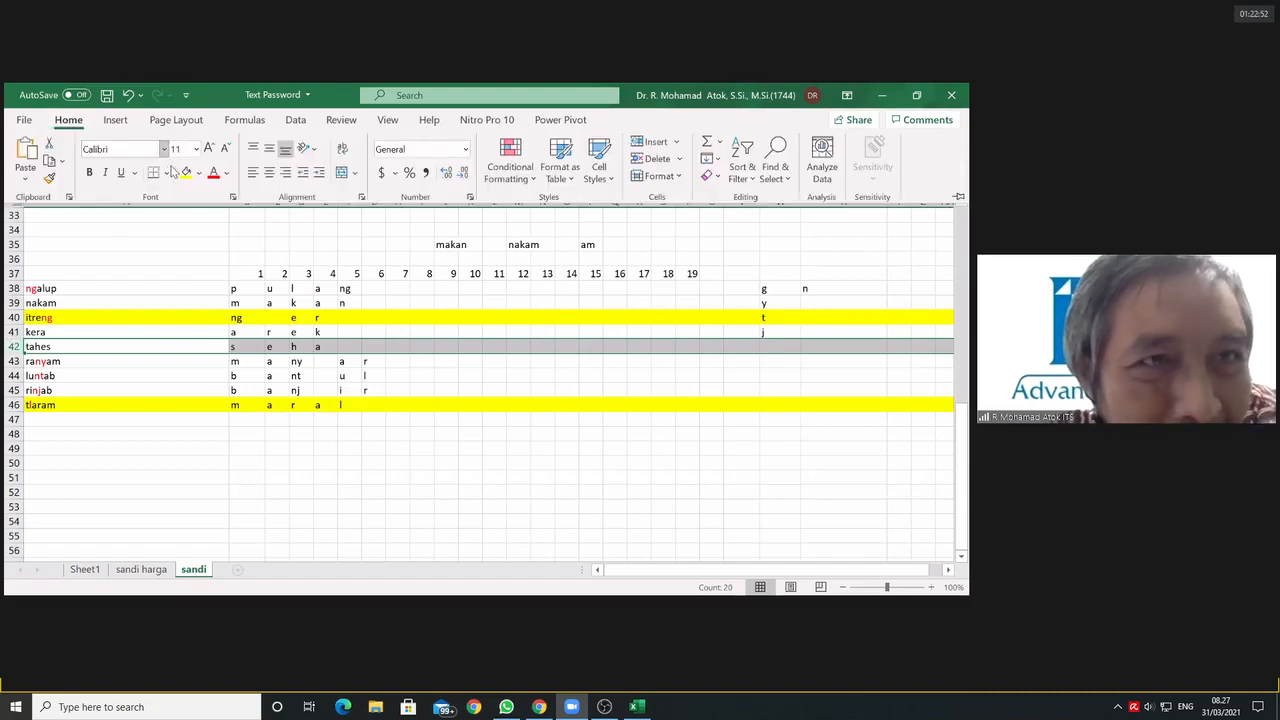
pyautogui.click(185, 172)
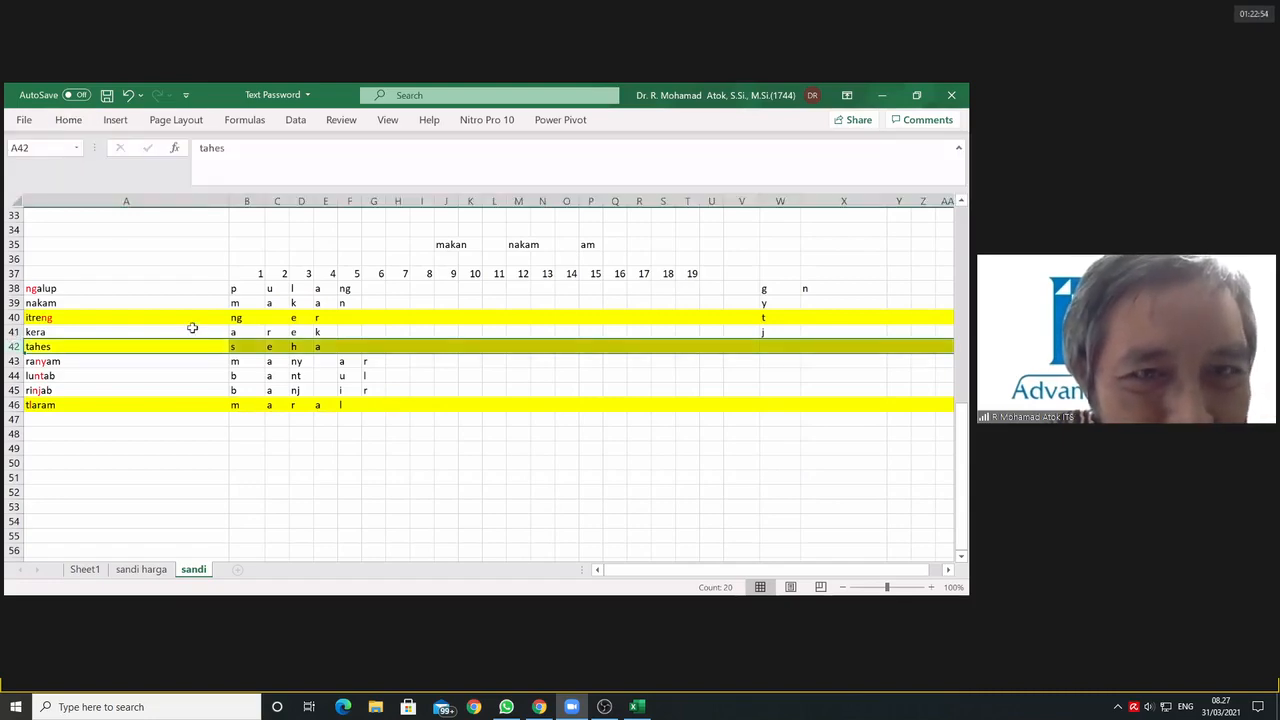
pyautogui.click(450, 477)
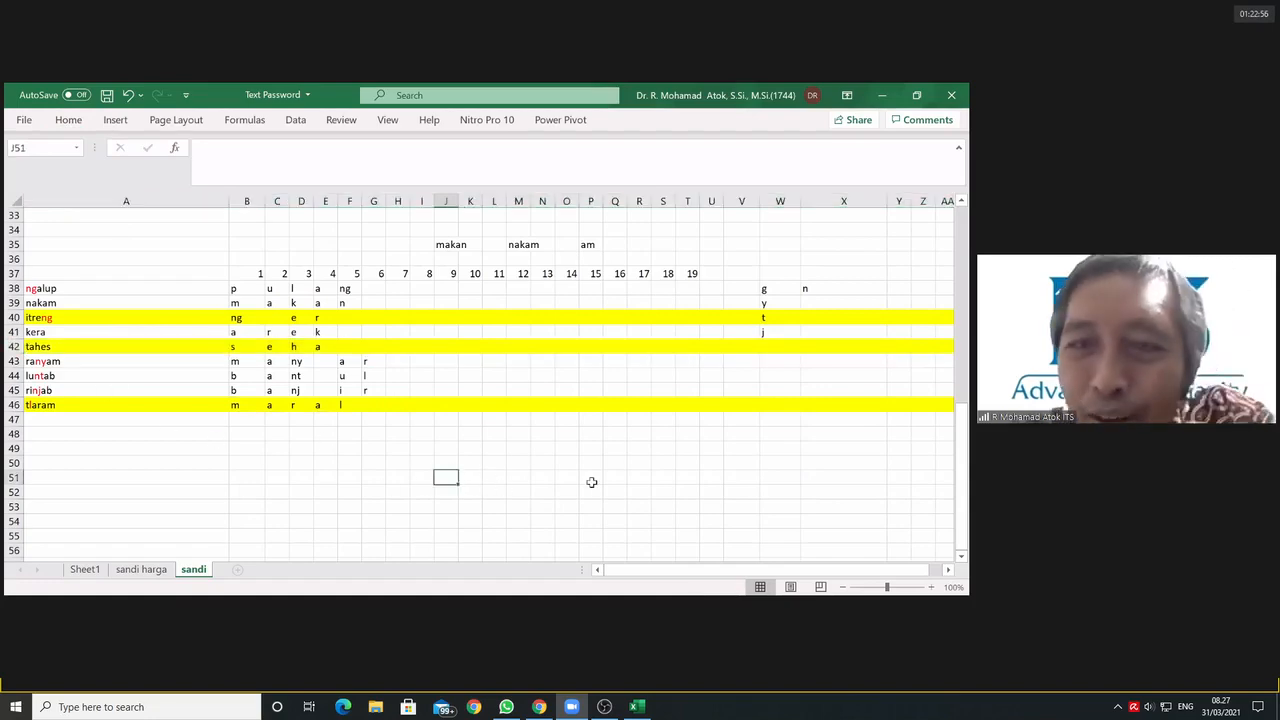
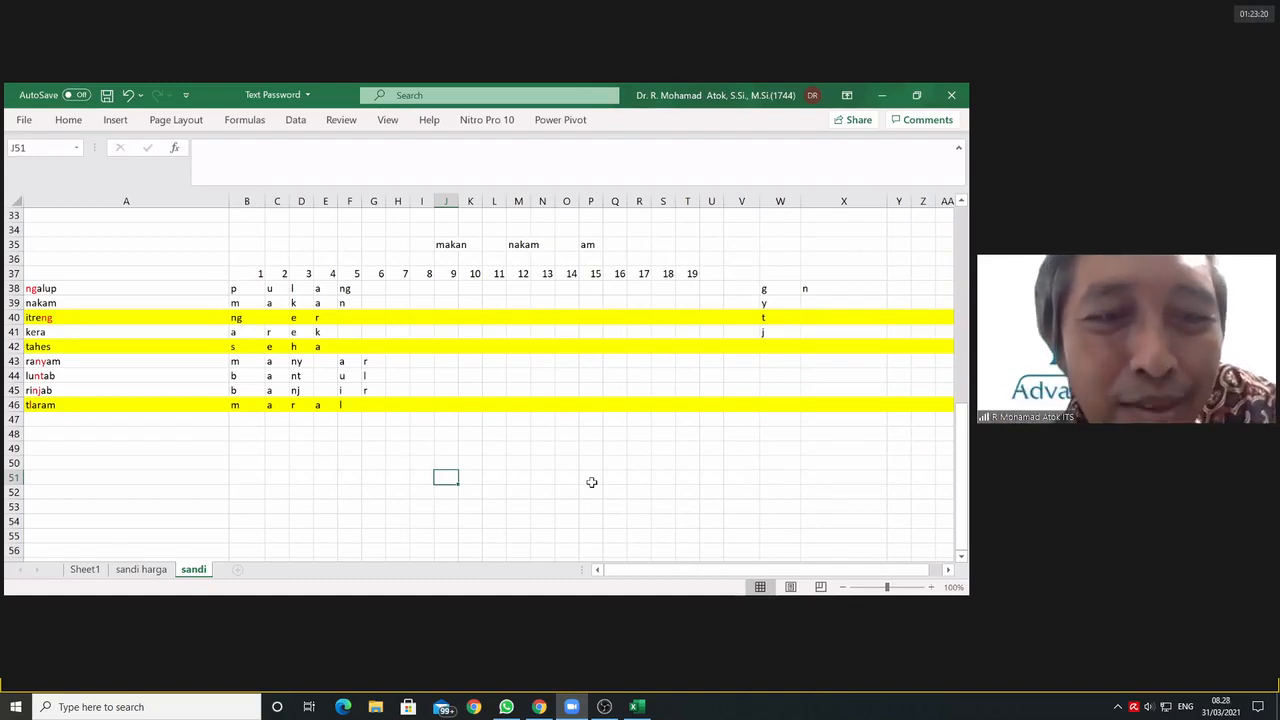
# Step: Change the fill of the entire tlaram row, row 46, to green and deselect it
pyautogui.click(32, 405)
pyautogui.click(14, 405)
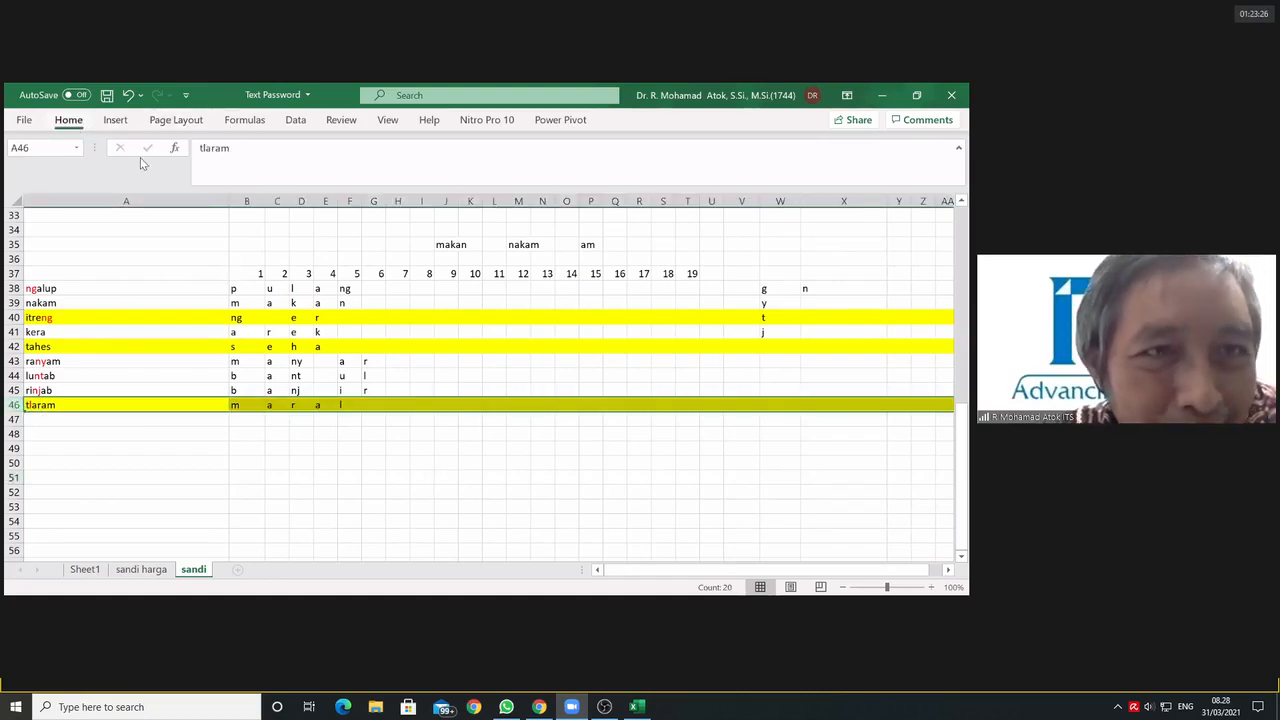
pyautogui.click(200, 173)
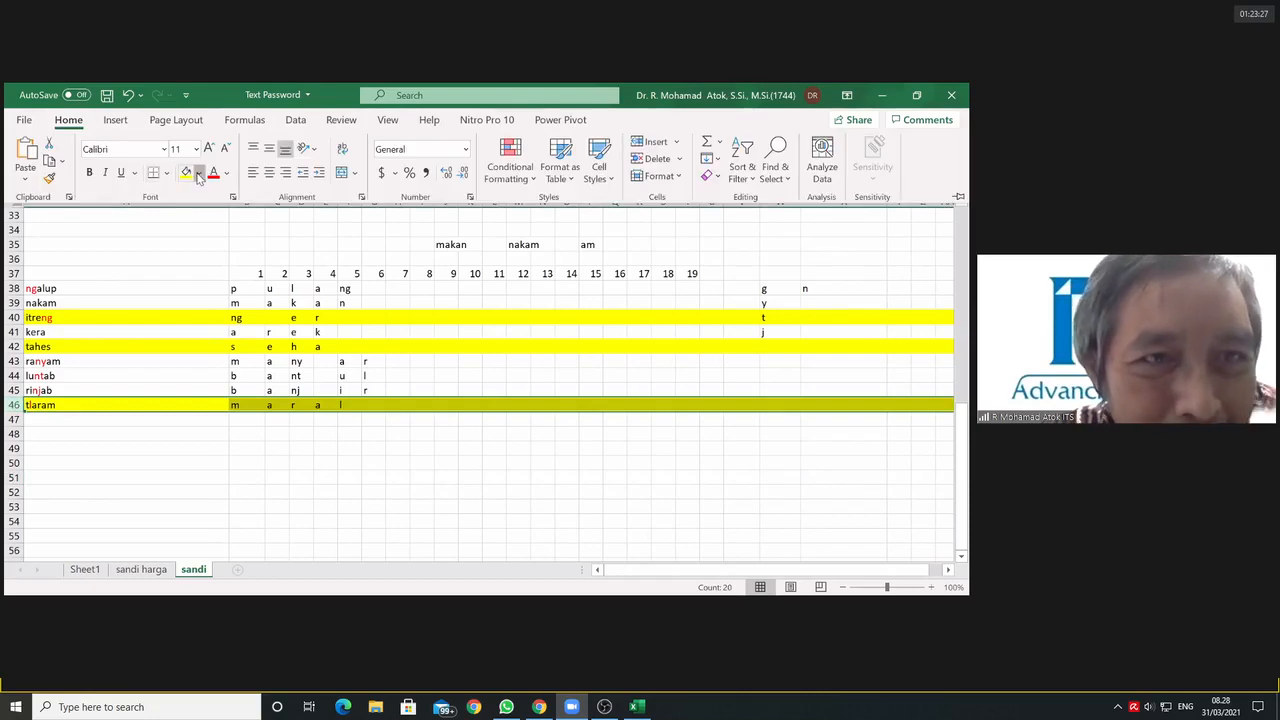
pyautogui.click(241, 318)
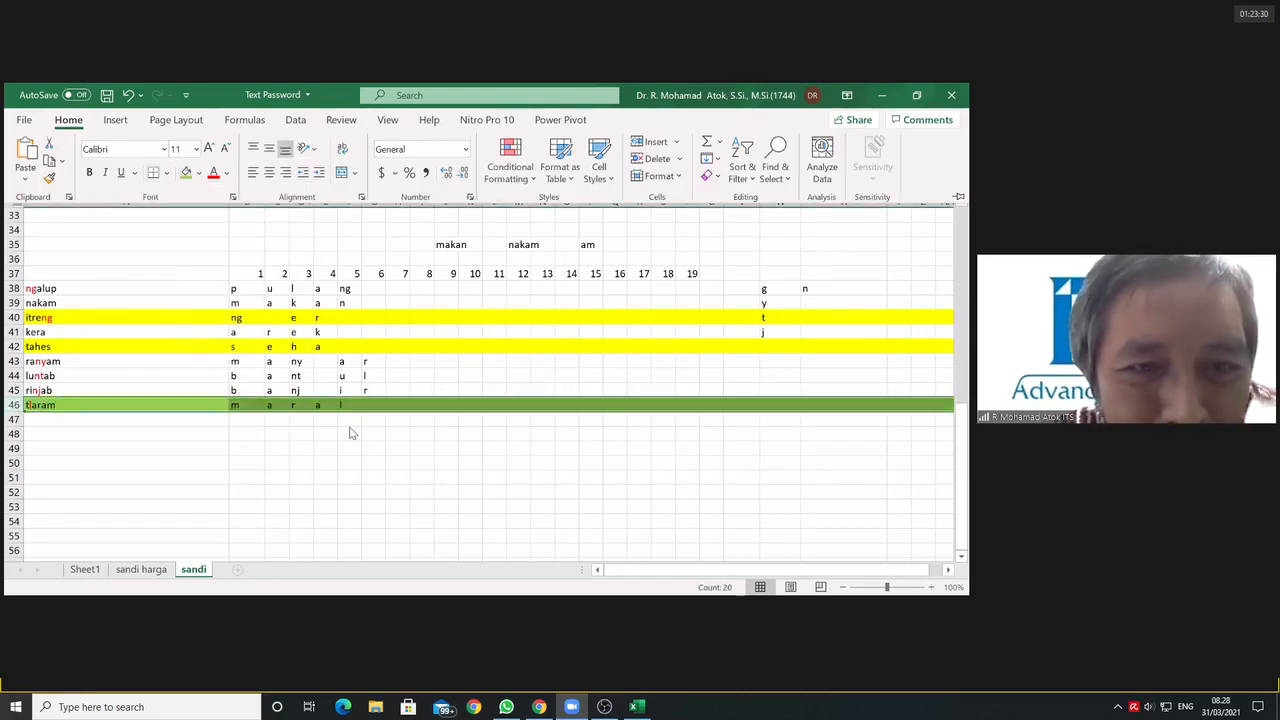
pyautogui.click(30, 404)
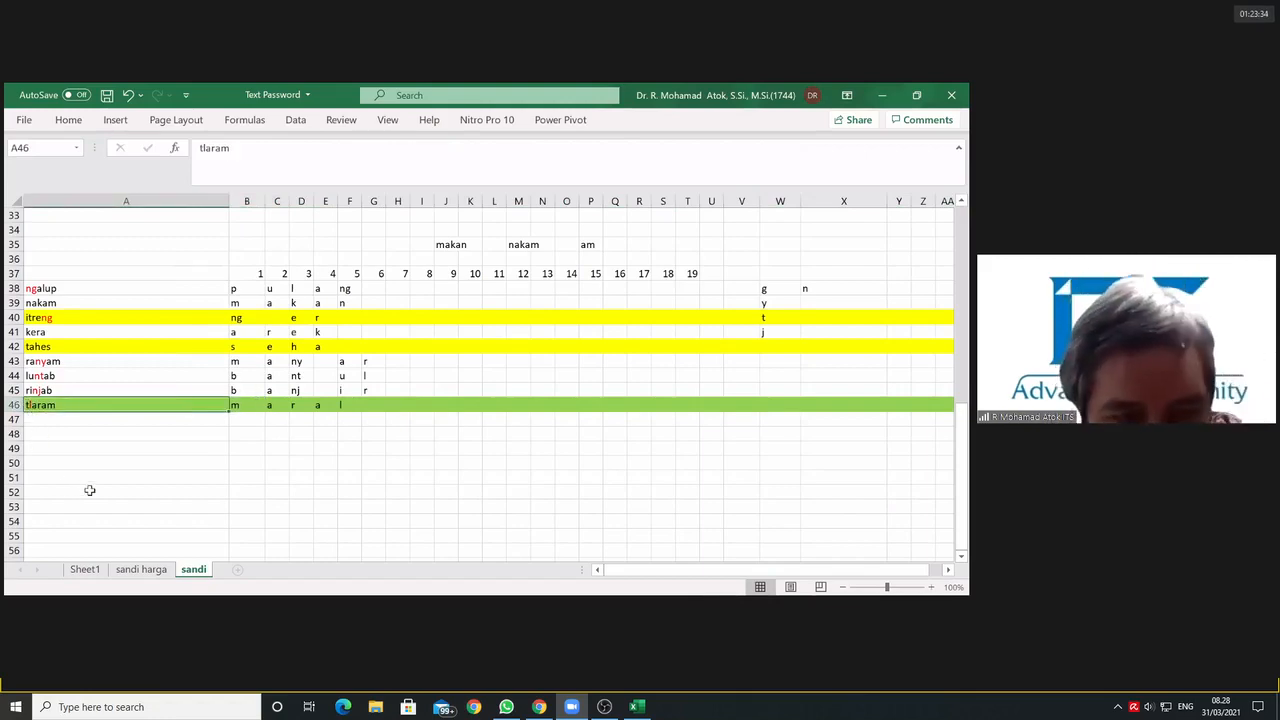
# Step: Compare the two yellow rows, itreng and tahes, including the extraction formulas in F40 and F42
pyautogui.click(12, 317)
pyautogui.click(12, 332)
pyautogui.click(12, 346)
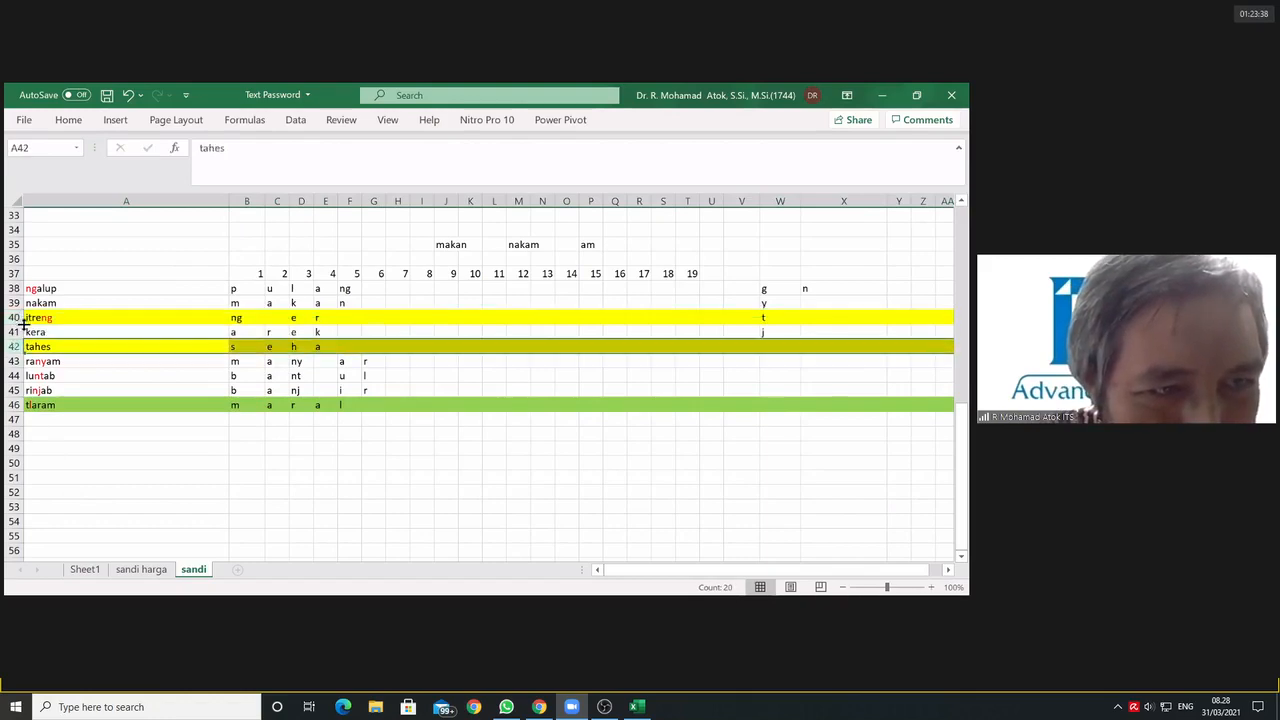
pyautogui.click(20, 318)
pyautogui.click(22, 346)
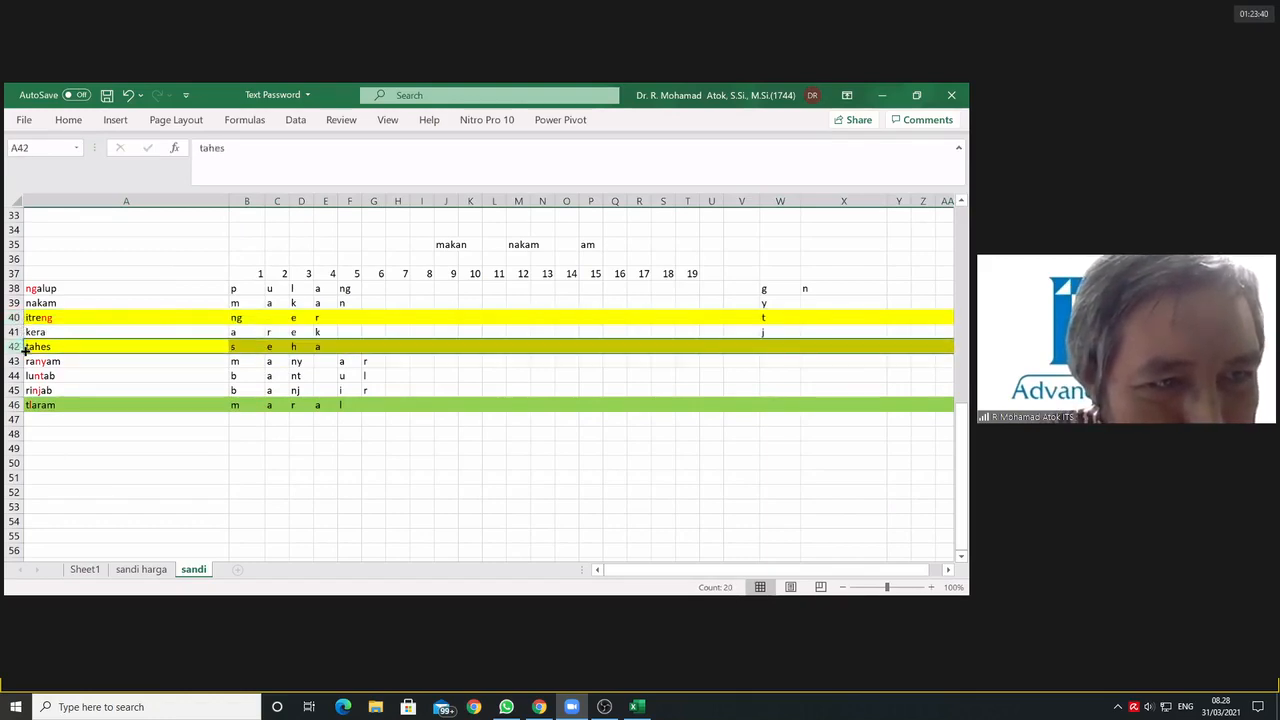
pyautogui.click(26, 317)
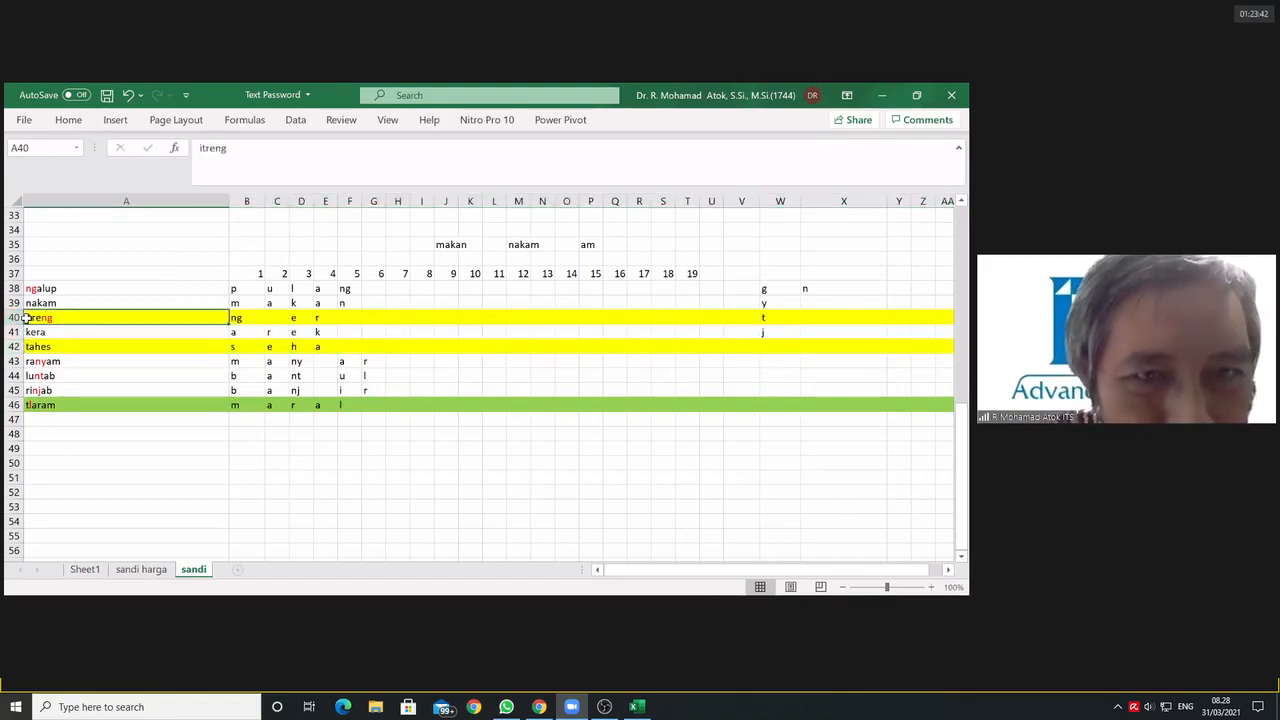
pyautogui.click(344, 348)
pyautogui.click(350, 318)
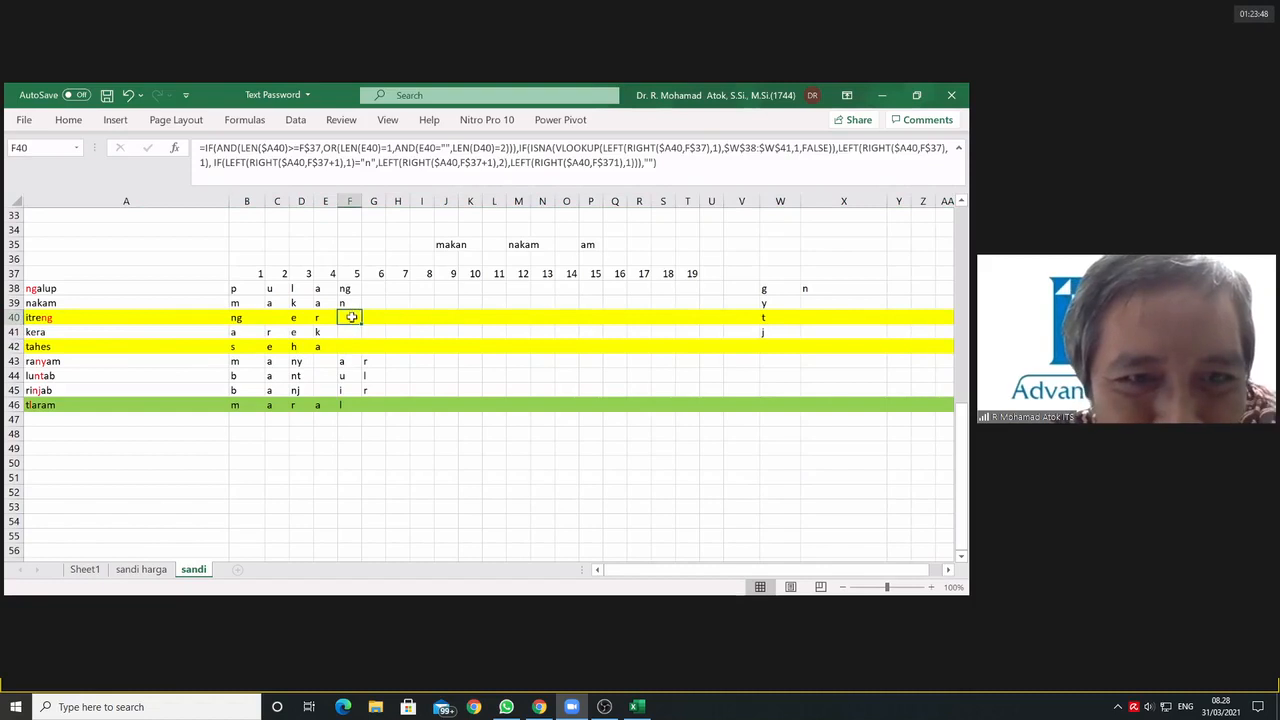
pyautogui.click(350, 348)
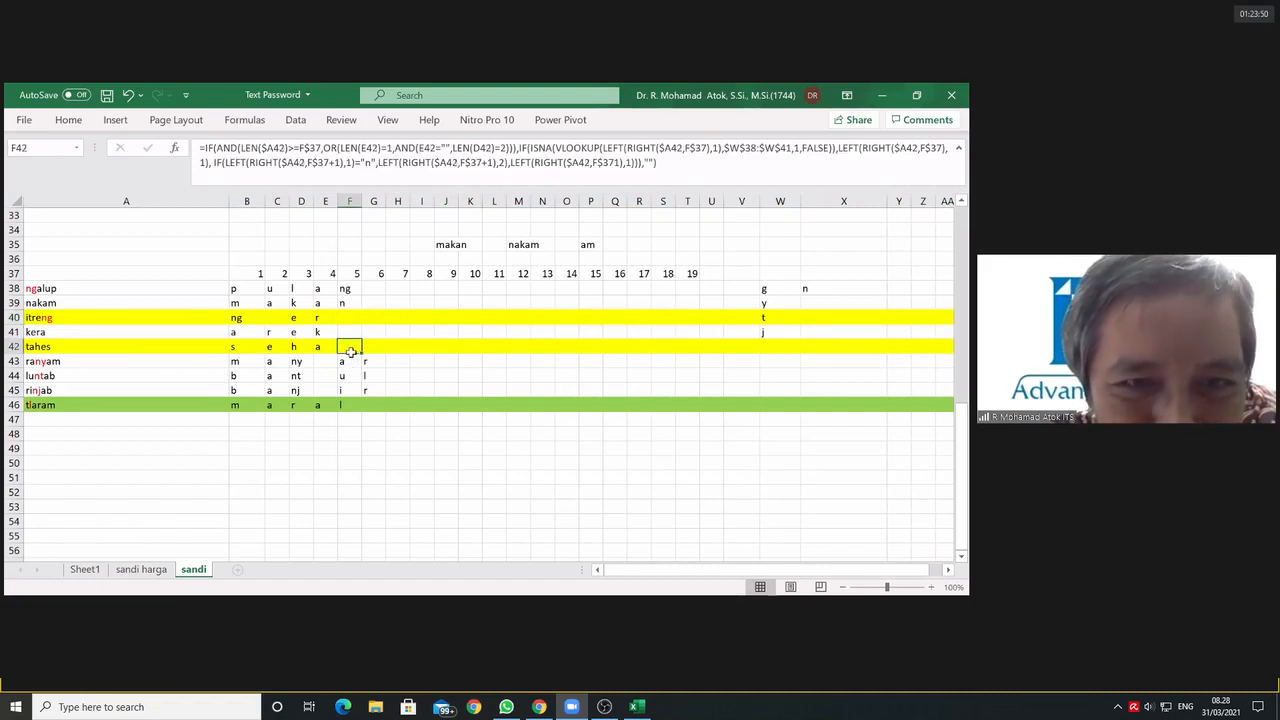
pyautogui.click(350, 318)
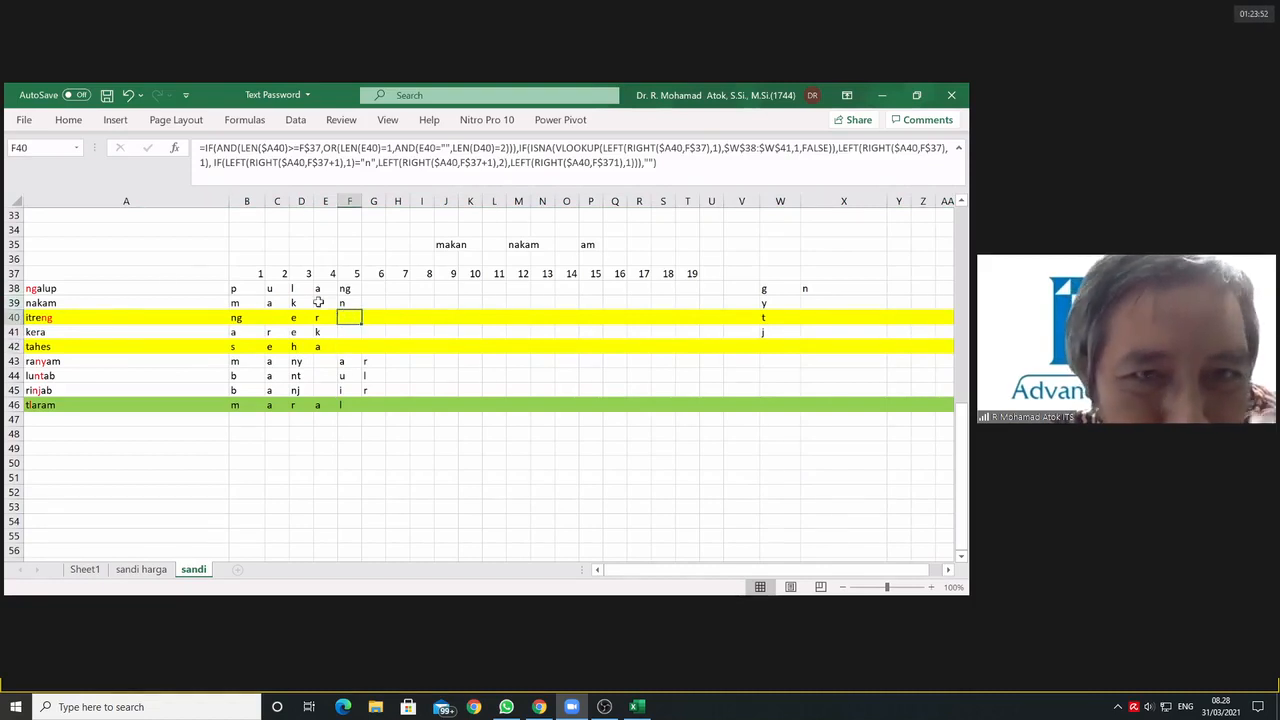
# Step: Examine the column F formulas in rows 39 and 43 to 46, plus those in G43 to G45
pyautogui.click(345, 302)
pyautogui.click(345, 360)
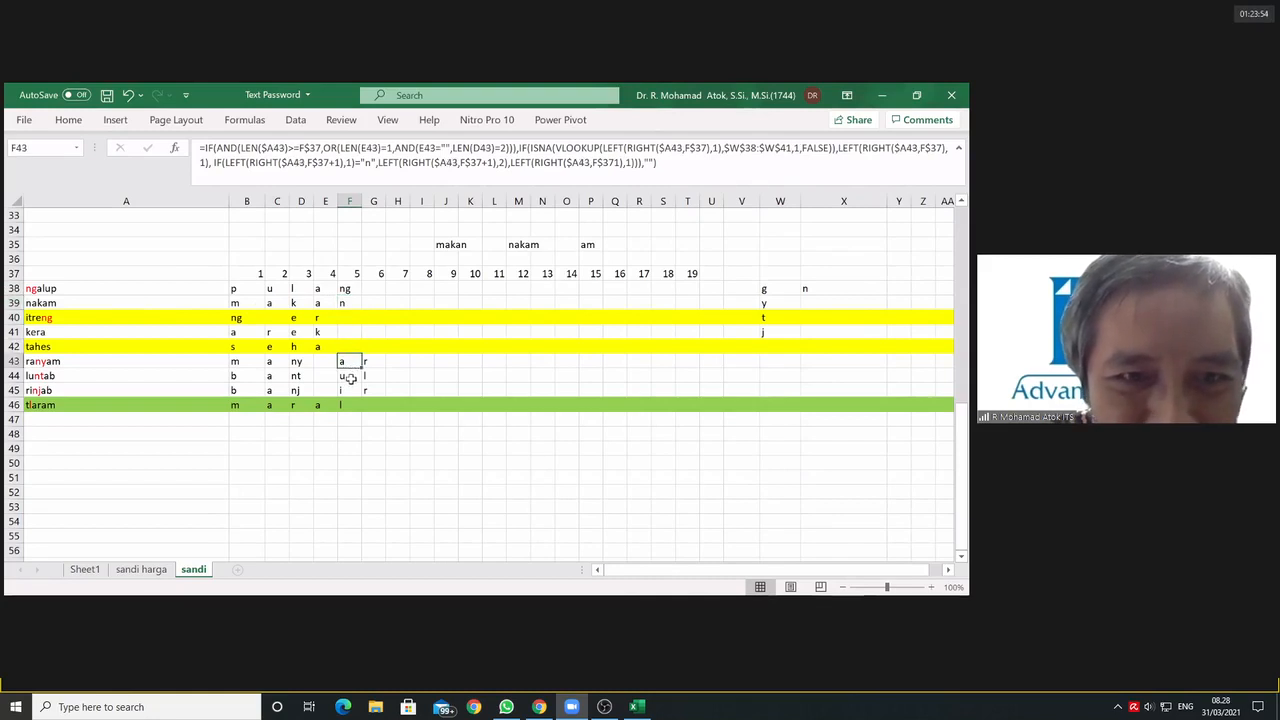
pyautogui.click(346, 376)
pyautogui.click(347, 390)
pyautogui.click(355, 405)
pyautogui.click(367, 389)
pyautogui.click(367, 376)
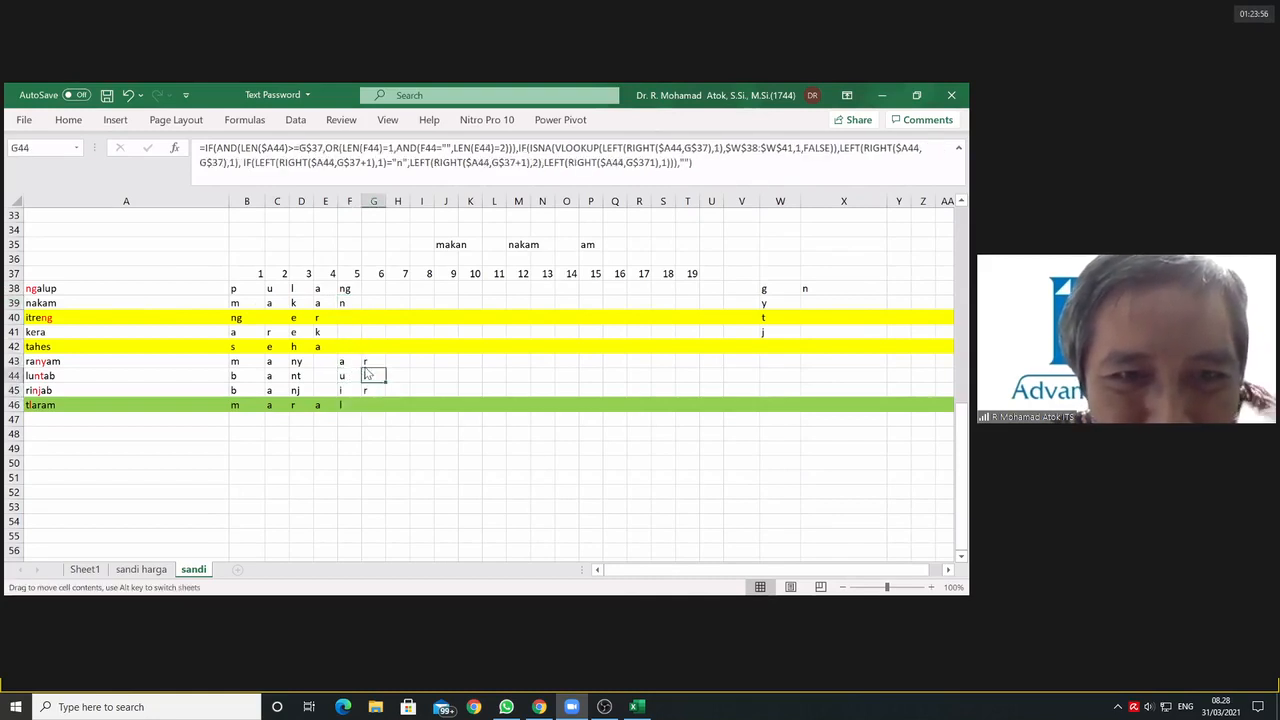
pyautogui.click(369, 362)
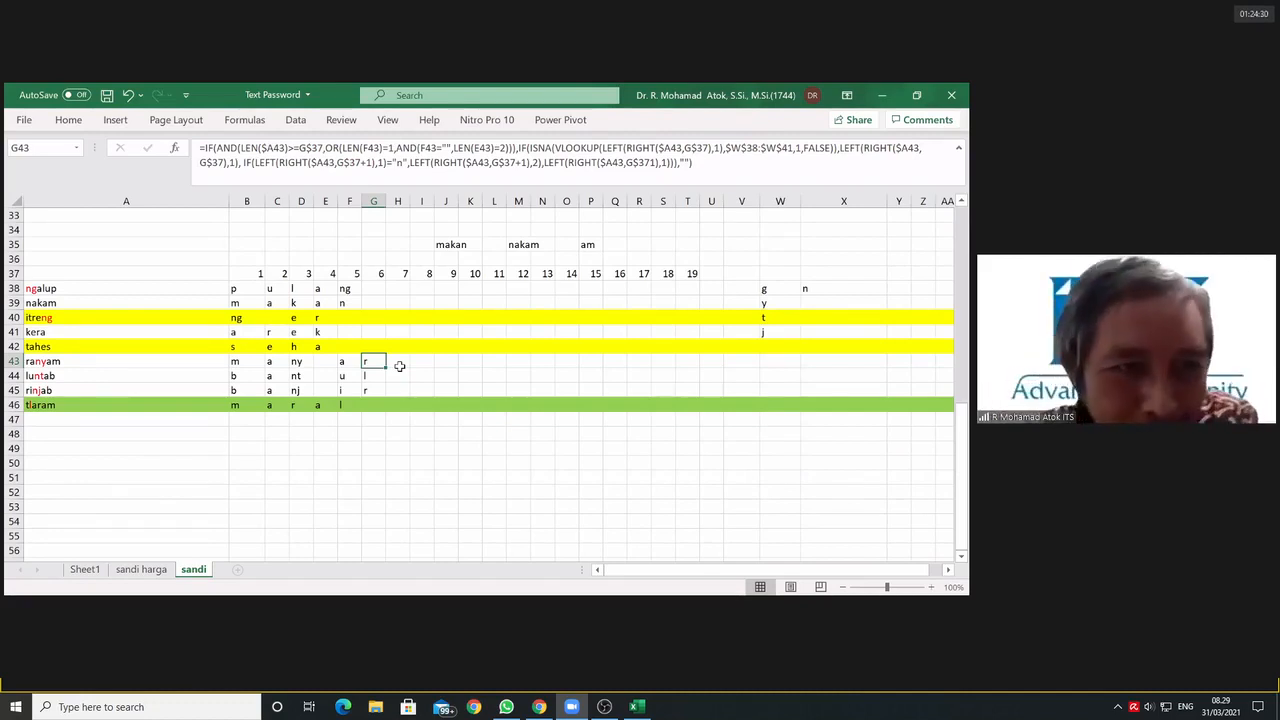
# Step: Inspect the extraction formulas in E42 and F42 for the word tahes
pyautogui.click(349, 347)
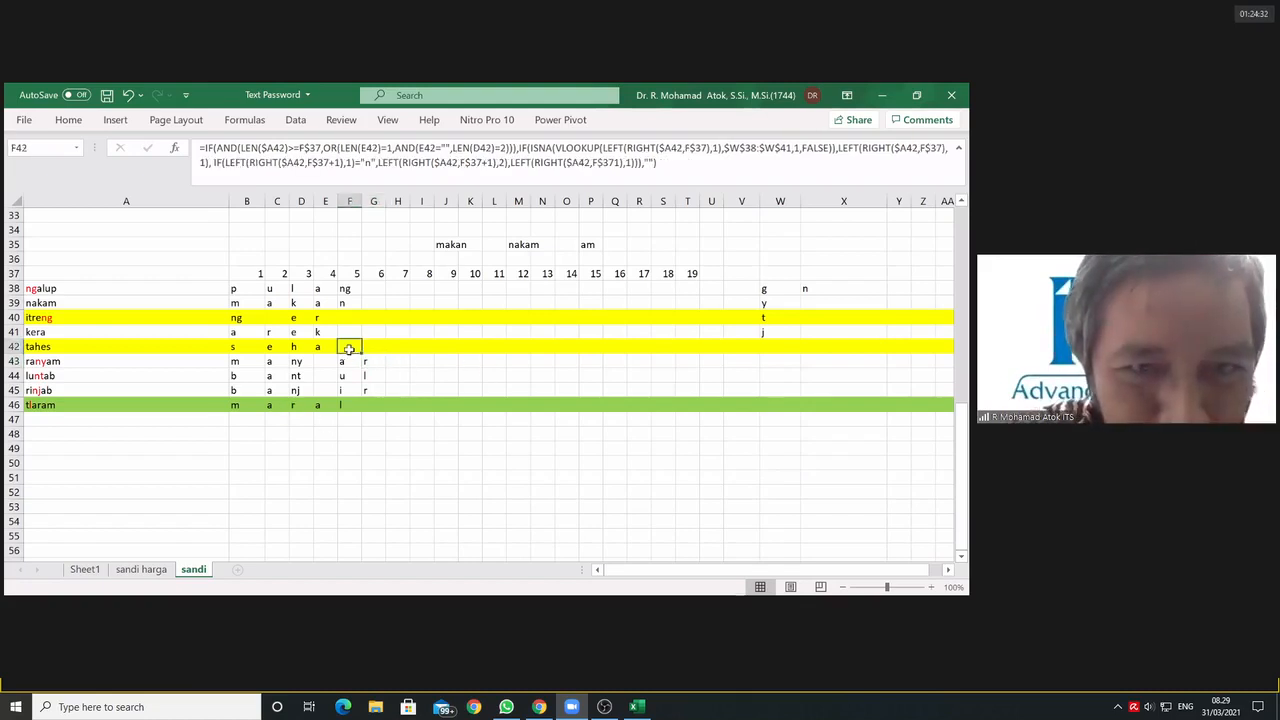
pyautogui.click(318, 346)
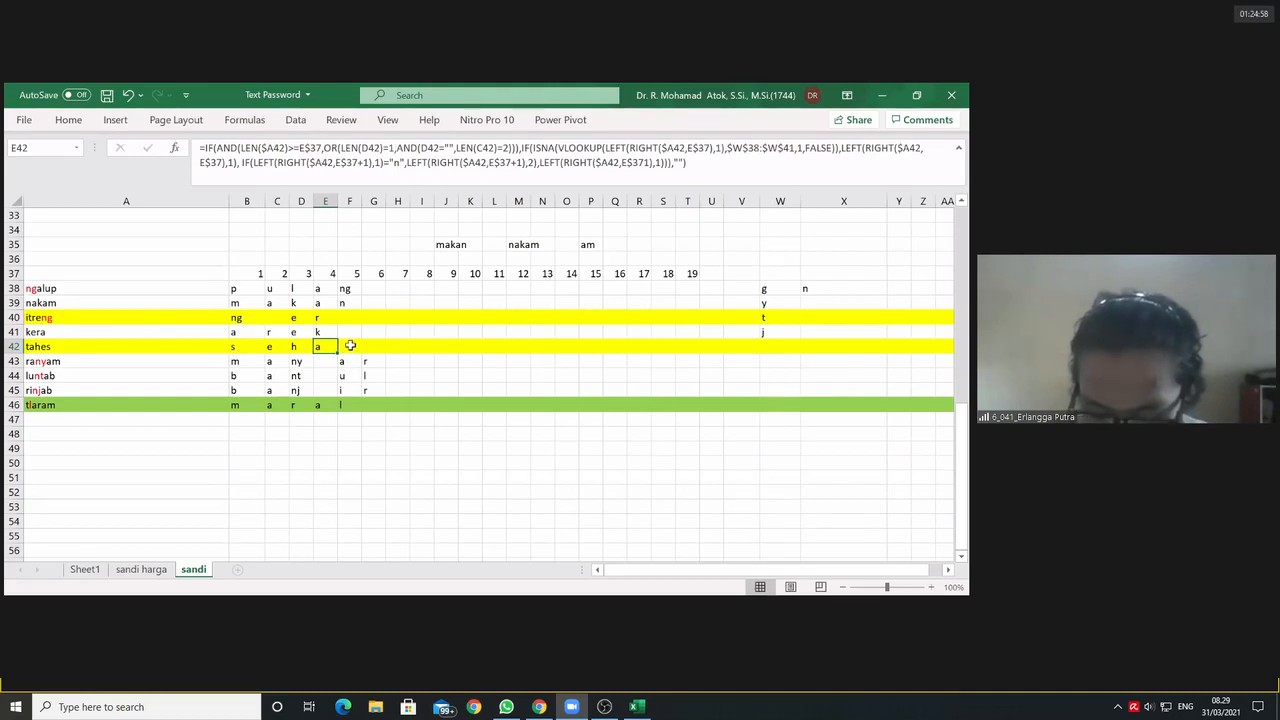
pyautogui.click(350, 345)
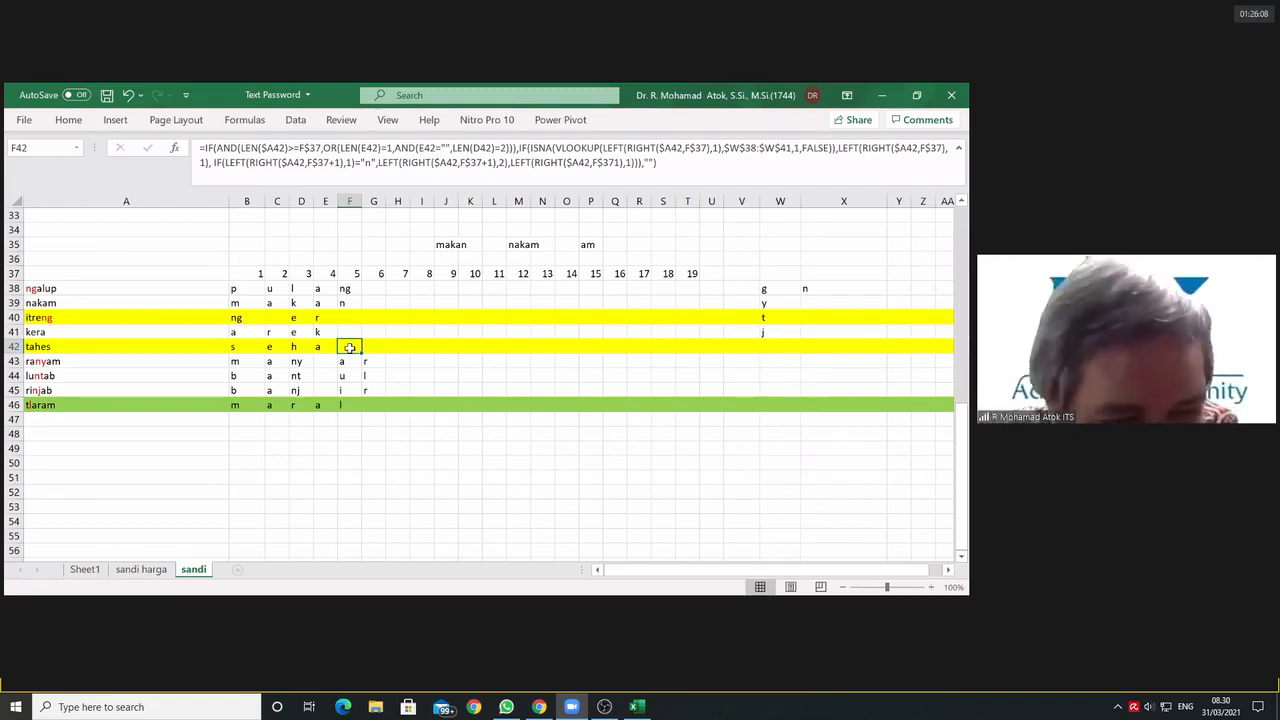
pyautogui.hotkey('alt', 'Tab')
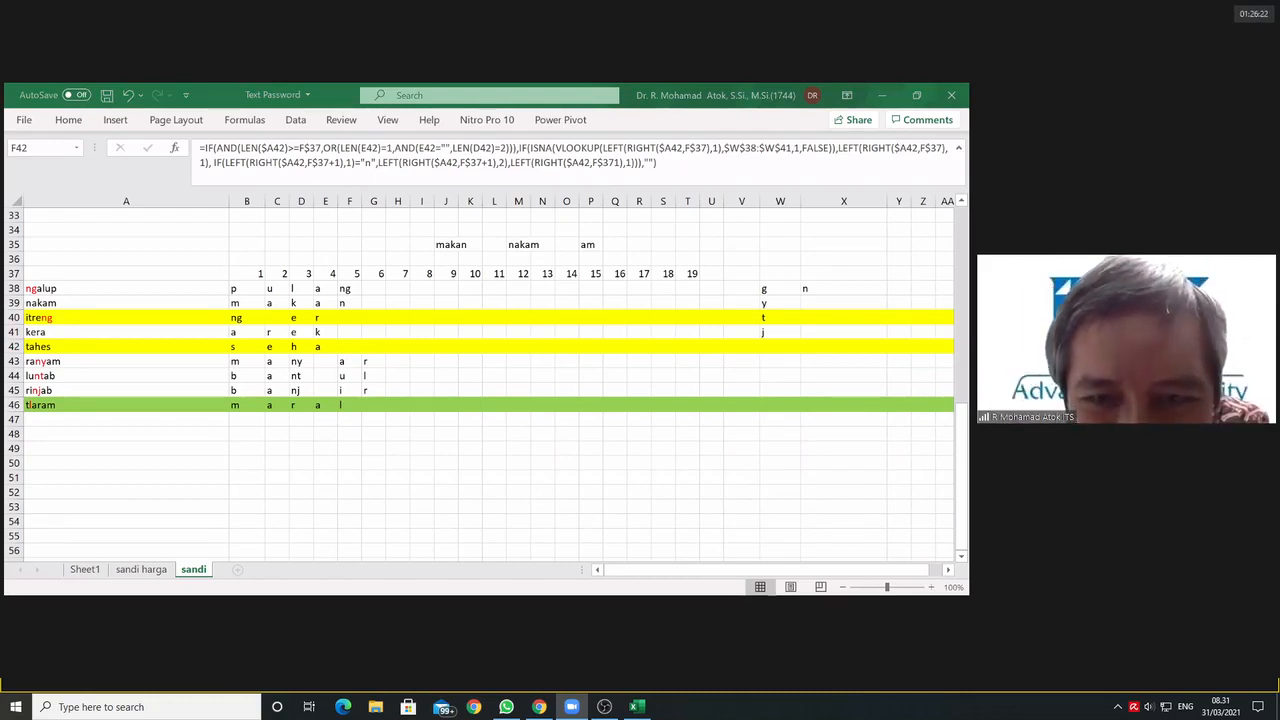
pyautogui.click(362, 505)
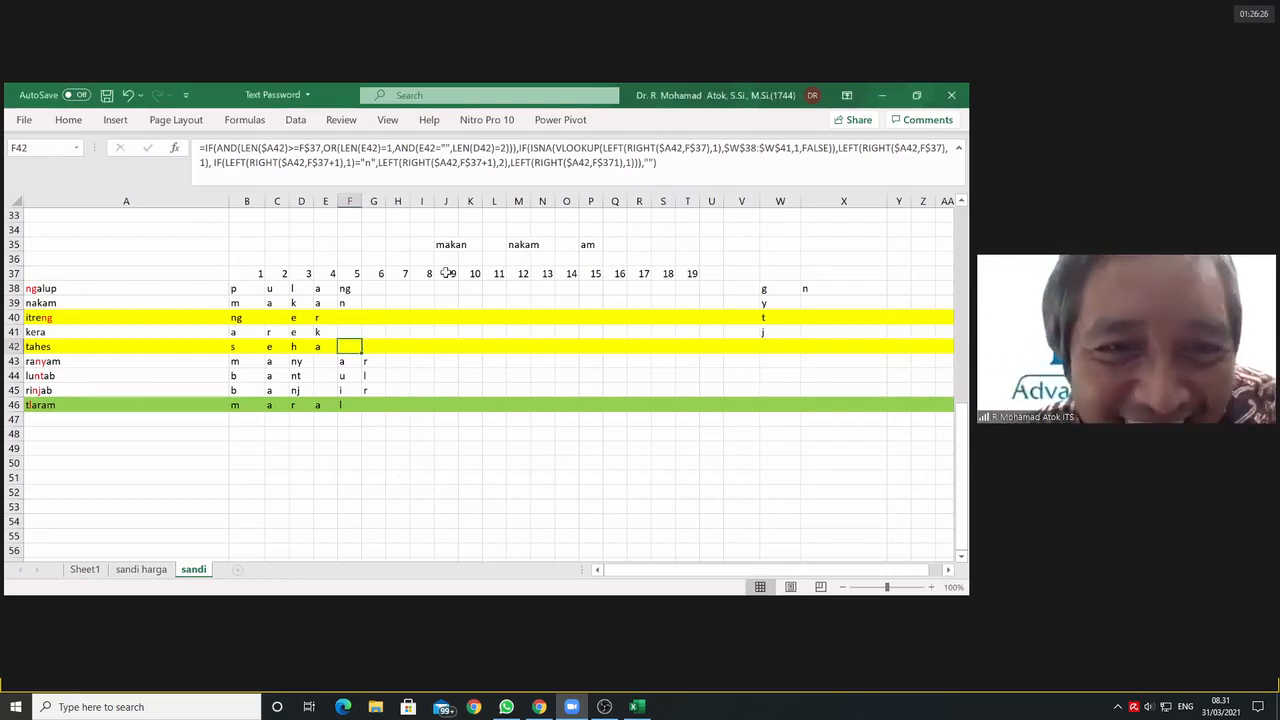
# Step: Check the formulas in F38 and G38 and the source words in A38 and A41
pyautogui.click(345, 290)
pyautogui.click(368, 288)
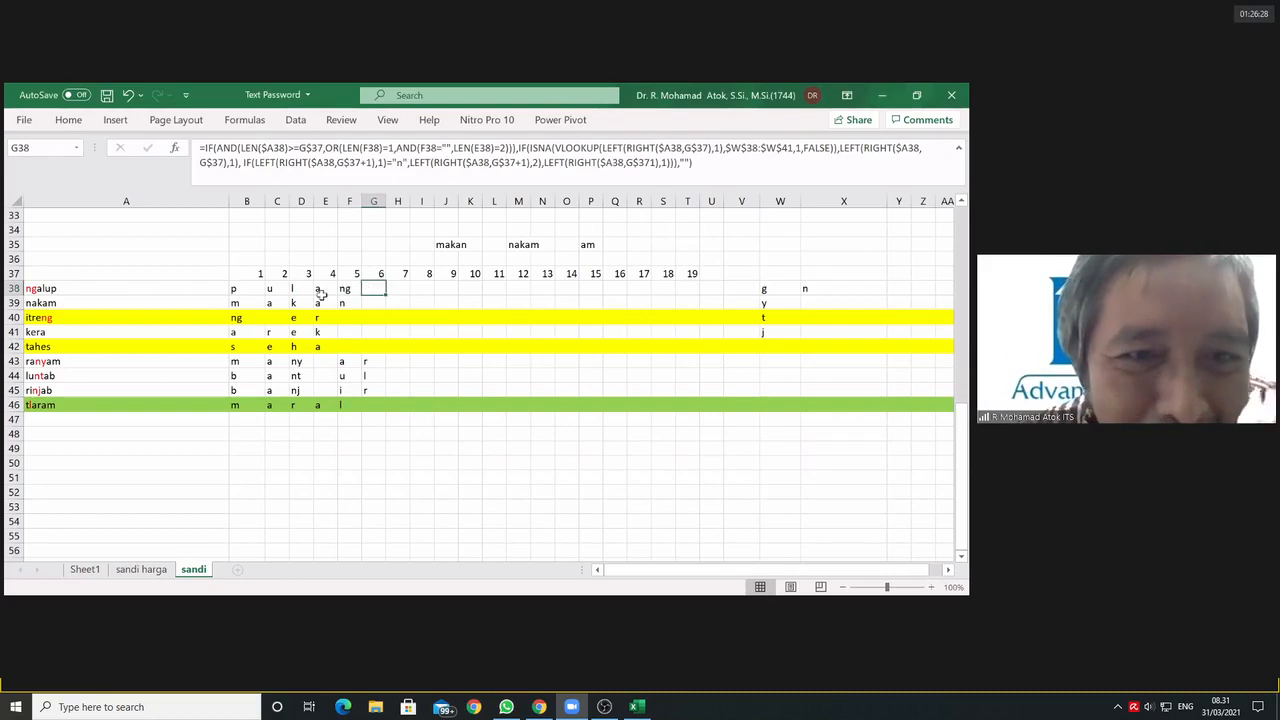
pyautogui.click(50, 288)
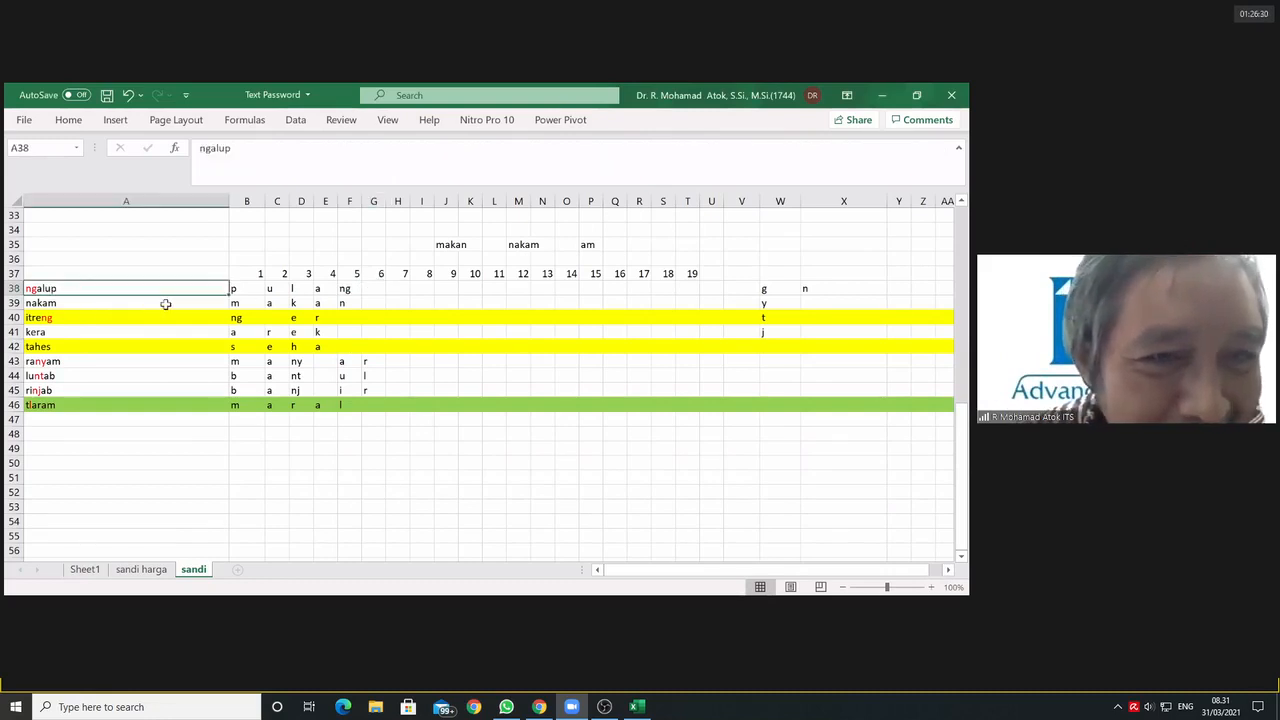
pyautogui.click(58, 331)
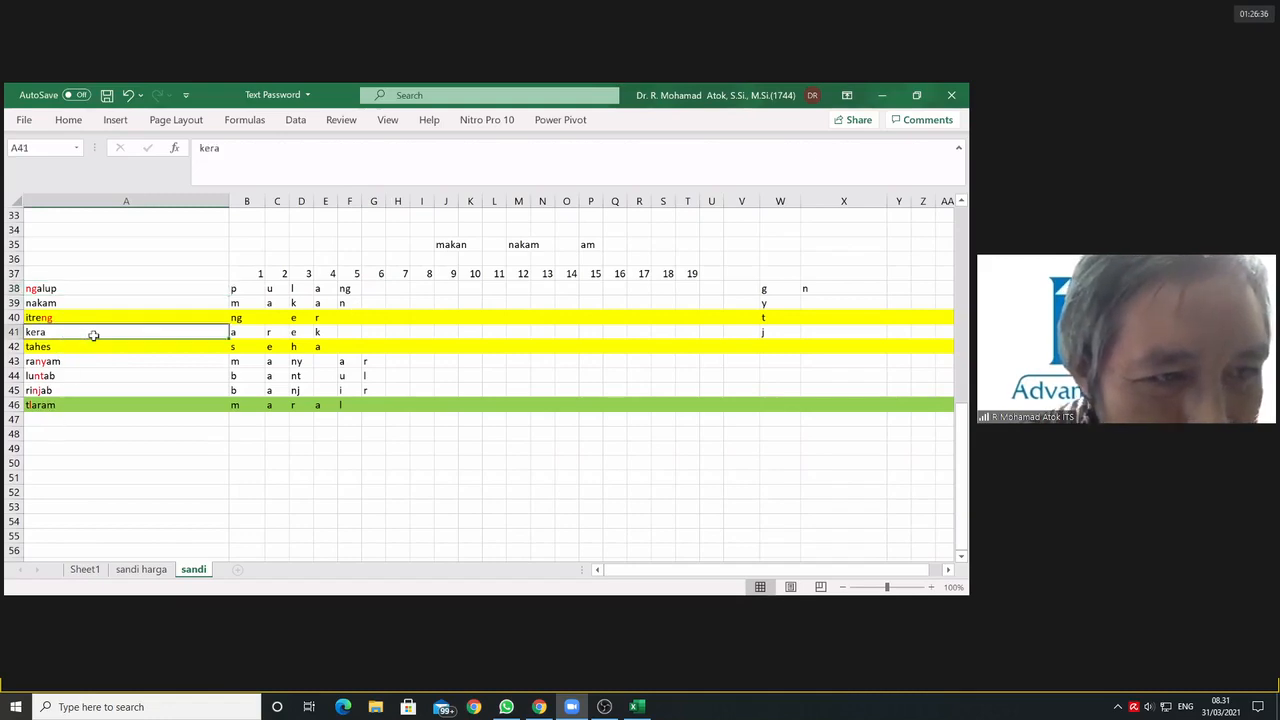
# Step: Compare the formulas in B42 to D42 of the tahes row with those in D40 to F40 of the itreng row
pyautogui.click(308, 347)
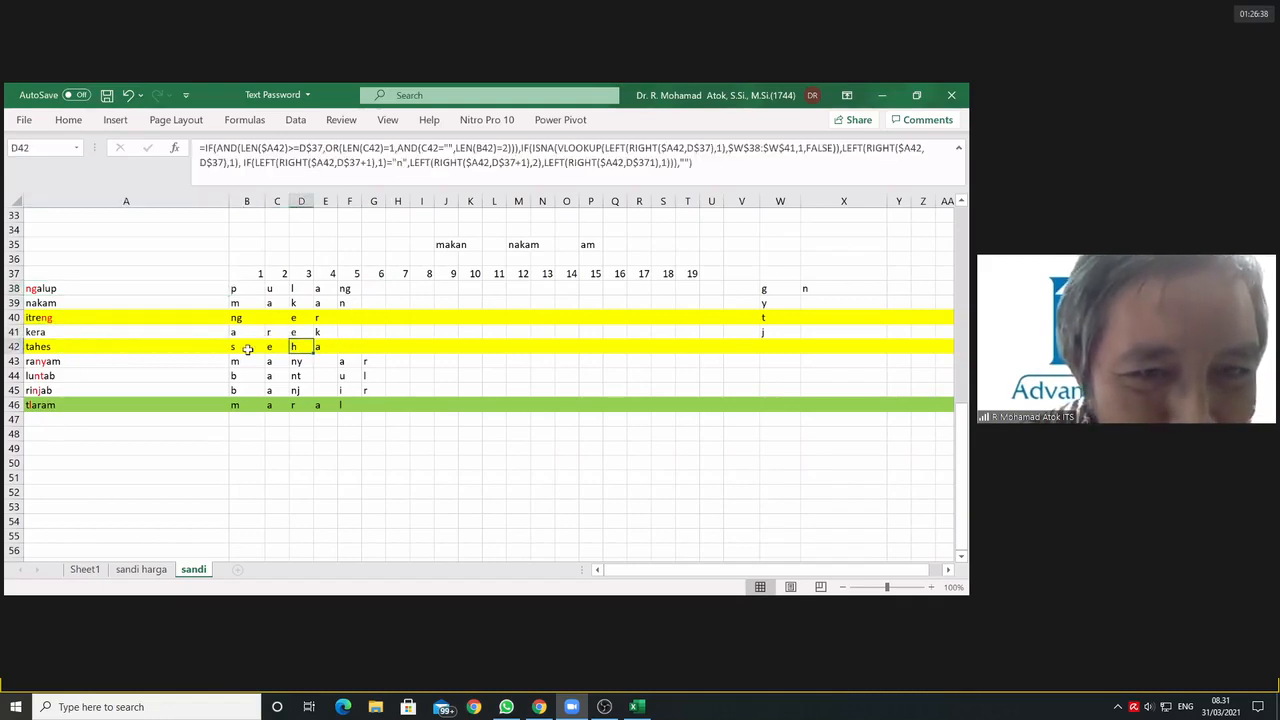
pyautogui.click(250, 349)
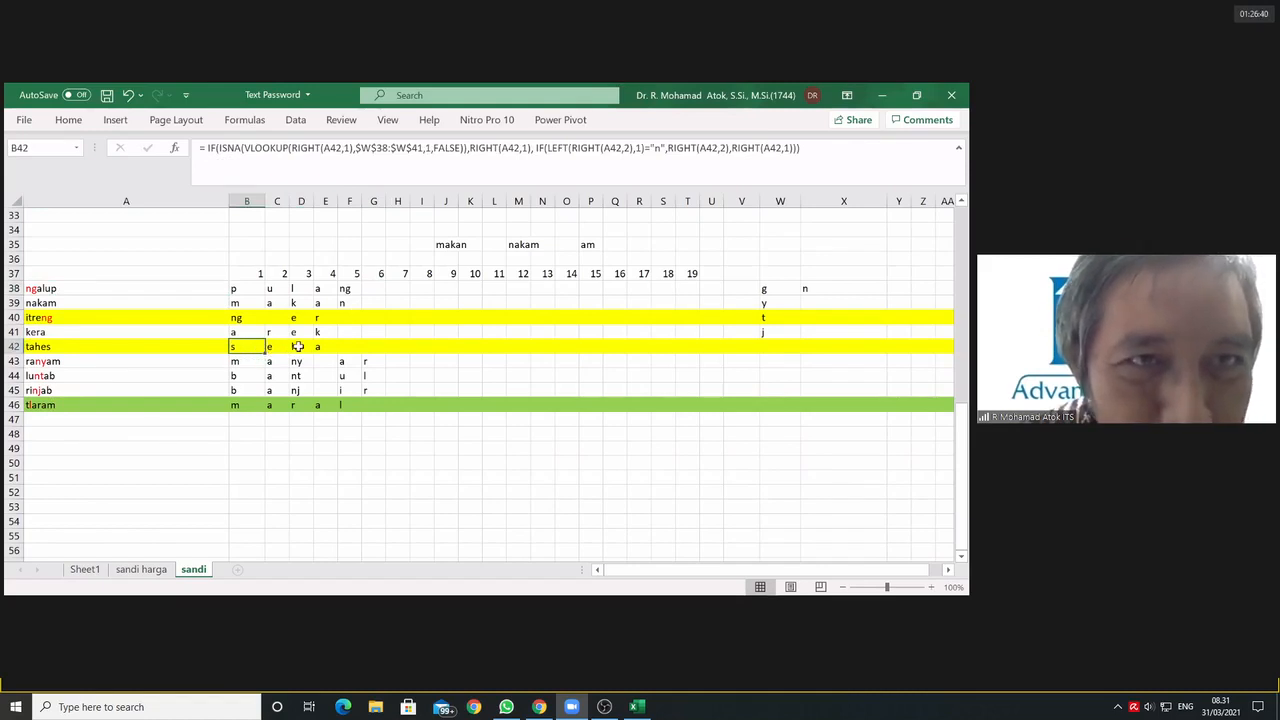
pyautogui.click(275, 347)
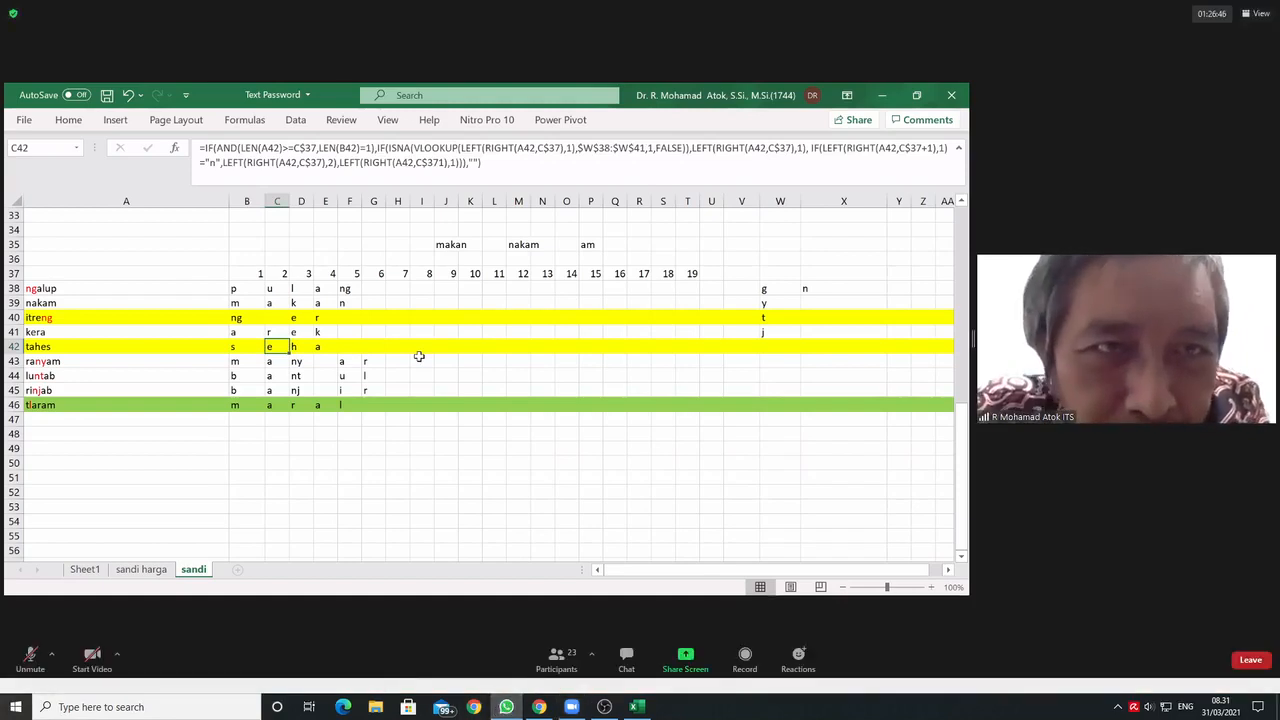
pyautogui.moveTo(604, 714)
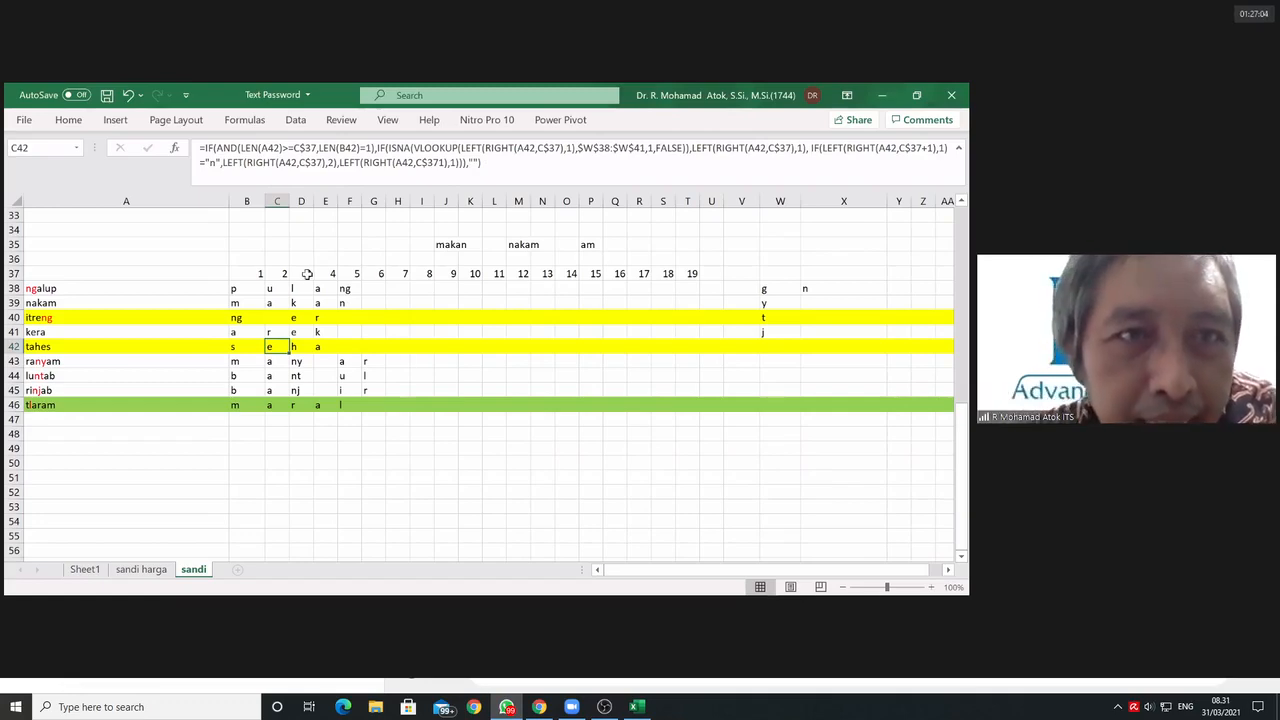
pyautogui.click(295, 345)
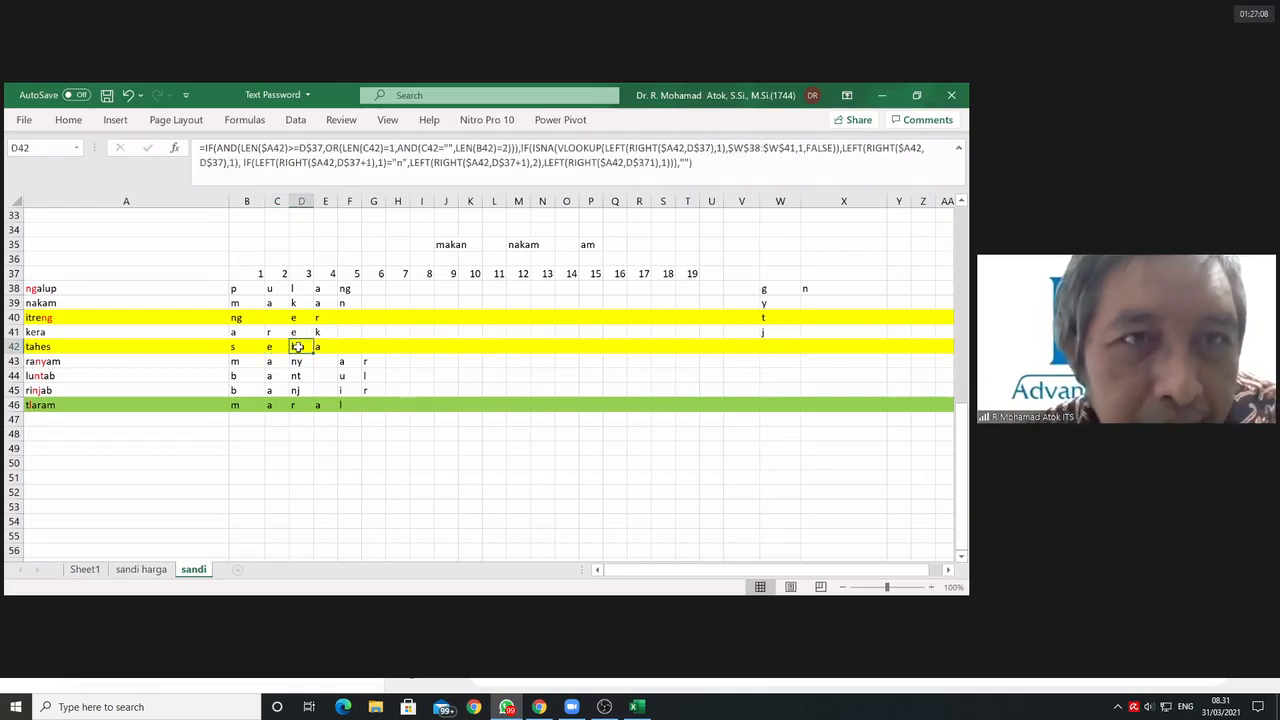
pyautogui.click(298, 318)
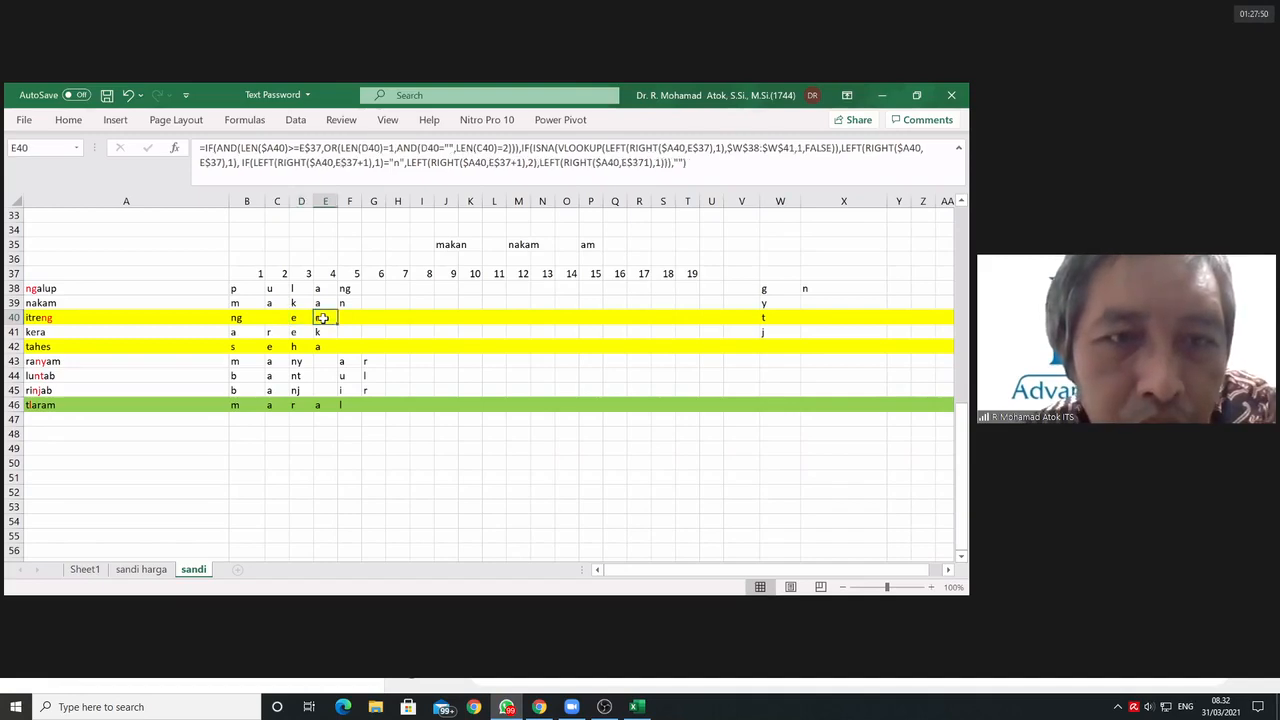
pyautogui.moveTo(313, 318); pyautogui.dragTo(349, 318)
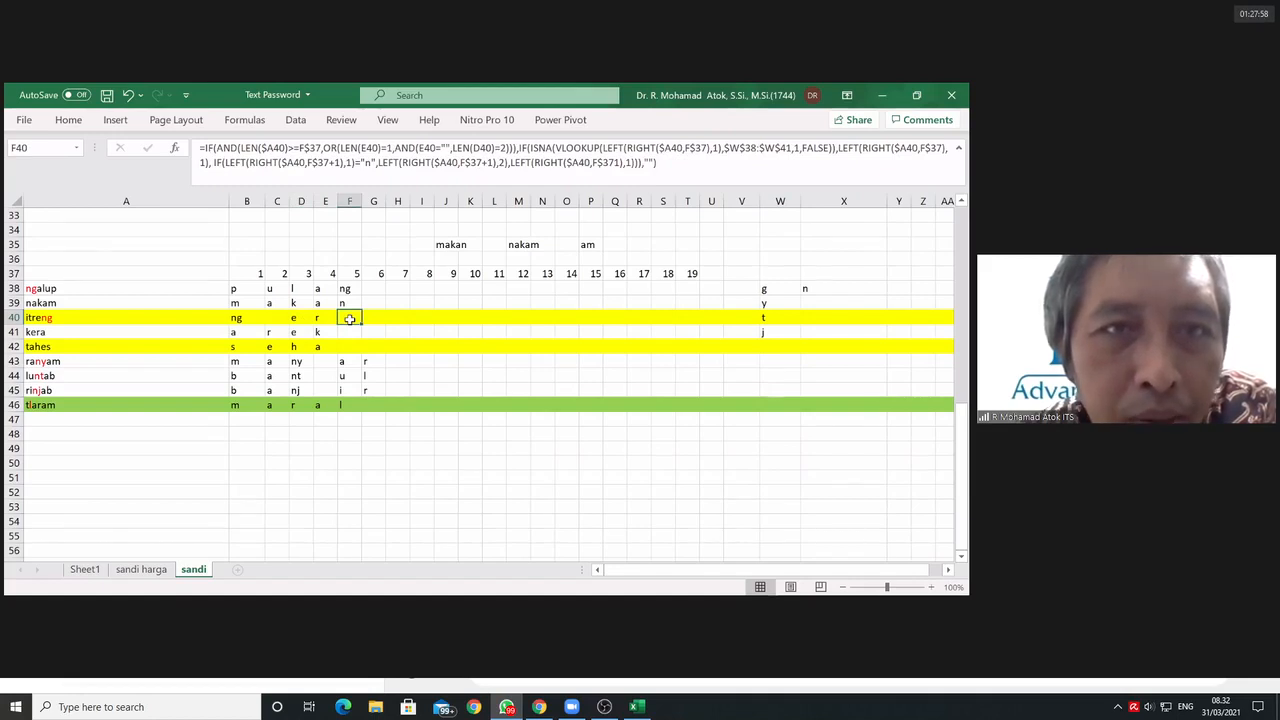
# Step: Enter the test value 1 in both E49 and F49 below the word table
pyautogui.click(322, 448)
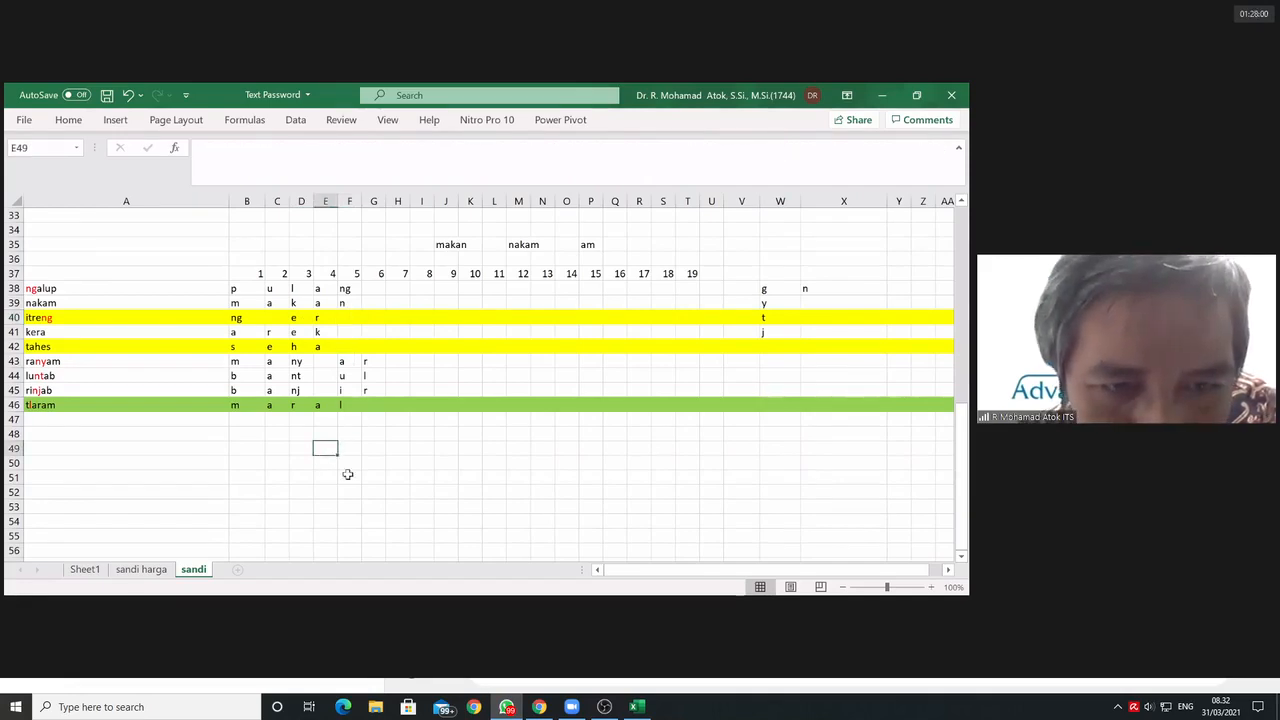
pyautogui.write('1')
pyautogui.press('Tab')
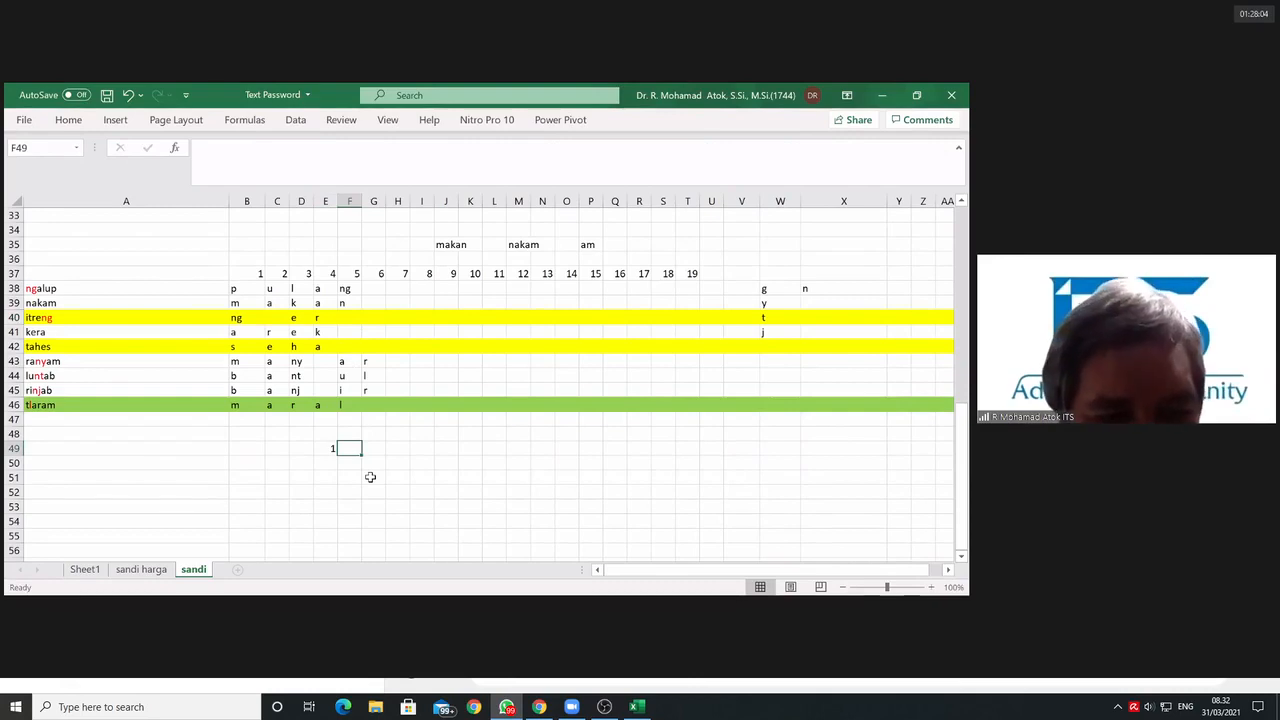
pyautogui.write('1')
pyautogui.press('Tab')
# Step: Enter the formula =OR(F49=1,E49=1) in G49 to test OR on the two sample values
pyautogui.write('=')
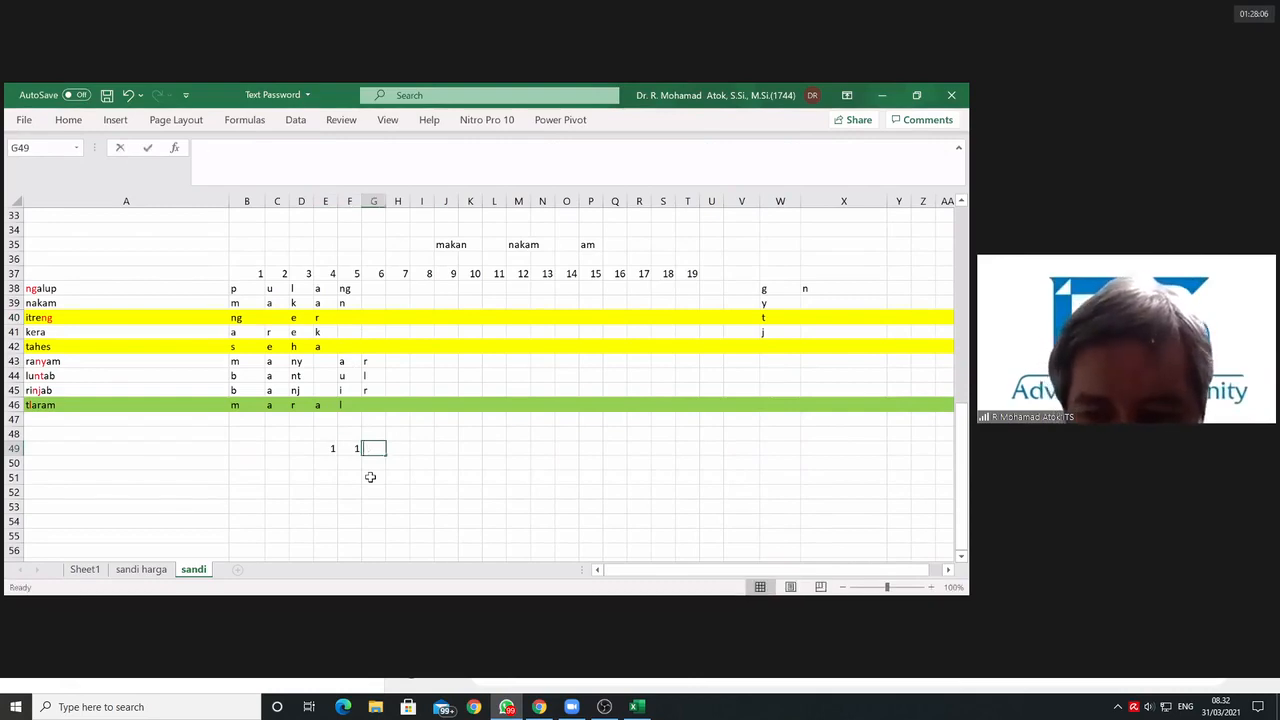
pyautogui.write('or(')
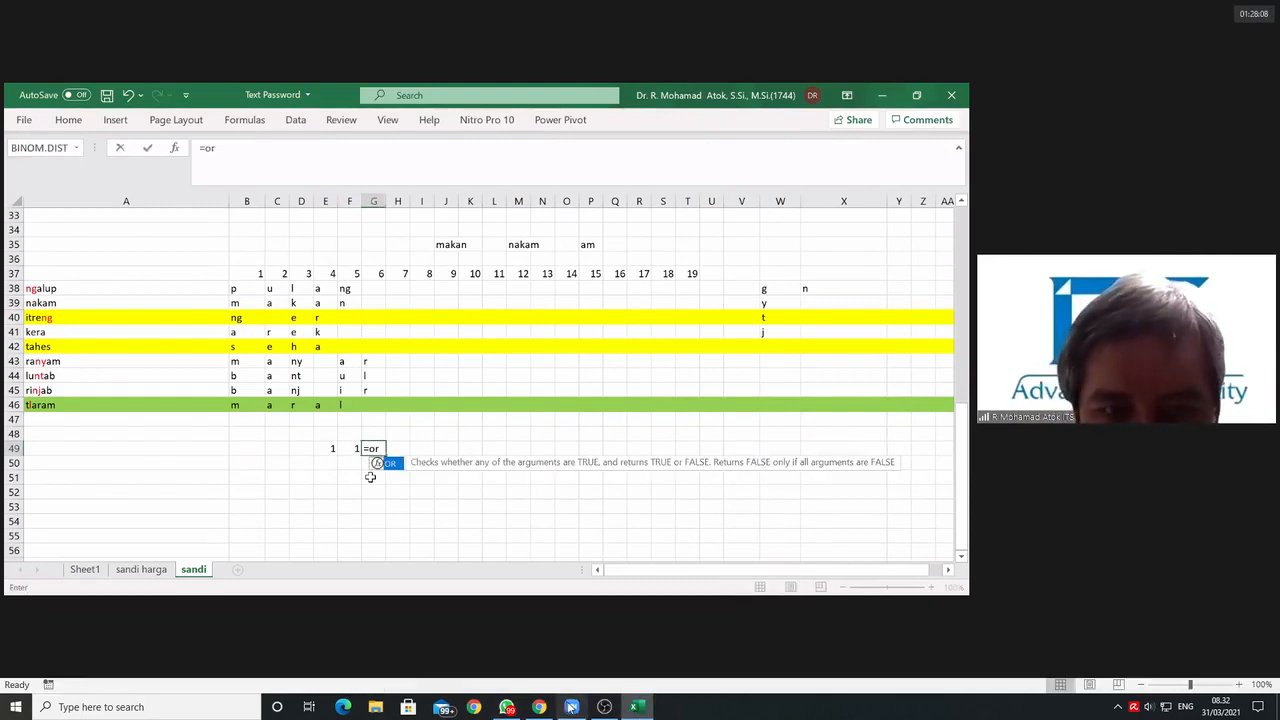
pyautogui.click(357, 449)
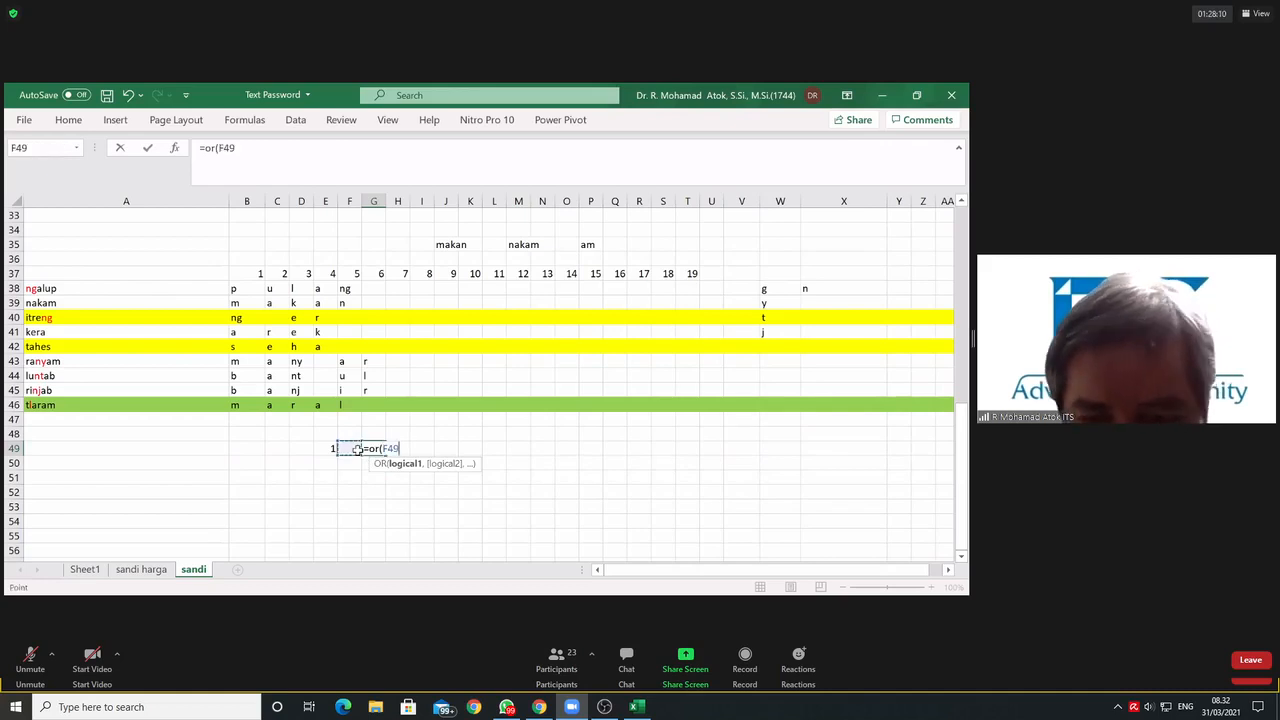
pyautogui.write('=1')
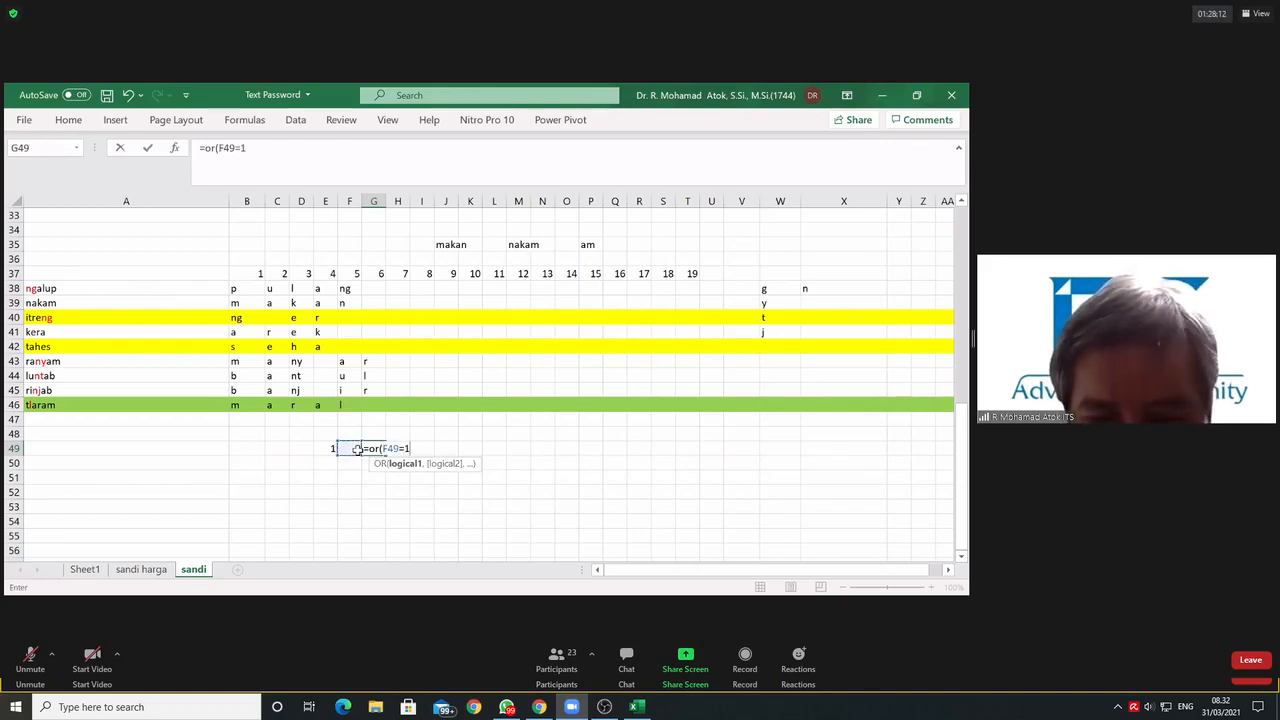
pyautogui.write(',')
pyautogui.click(330, 448)
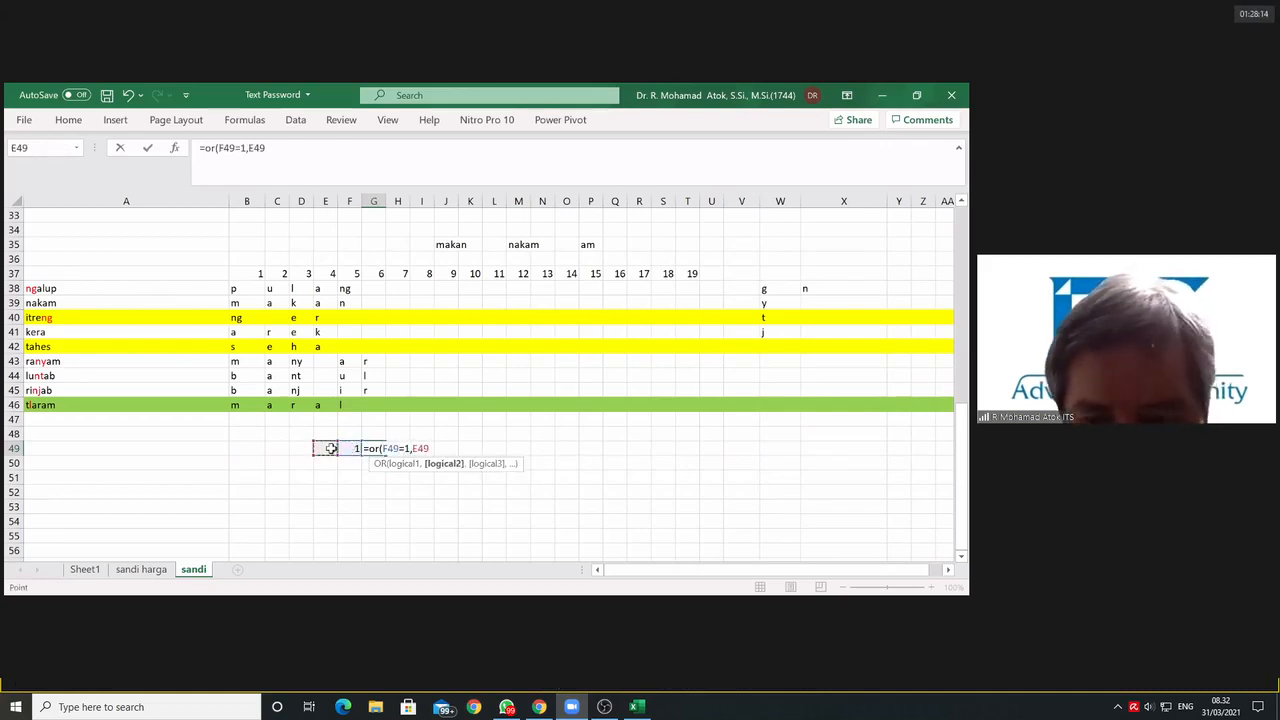
pyautogui.write('=1')
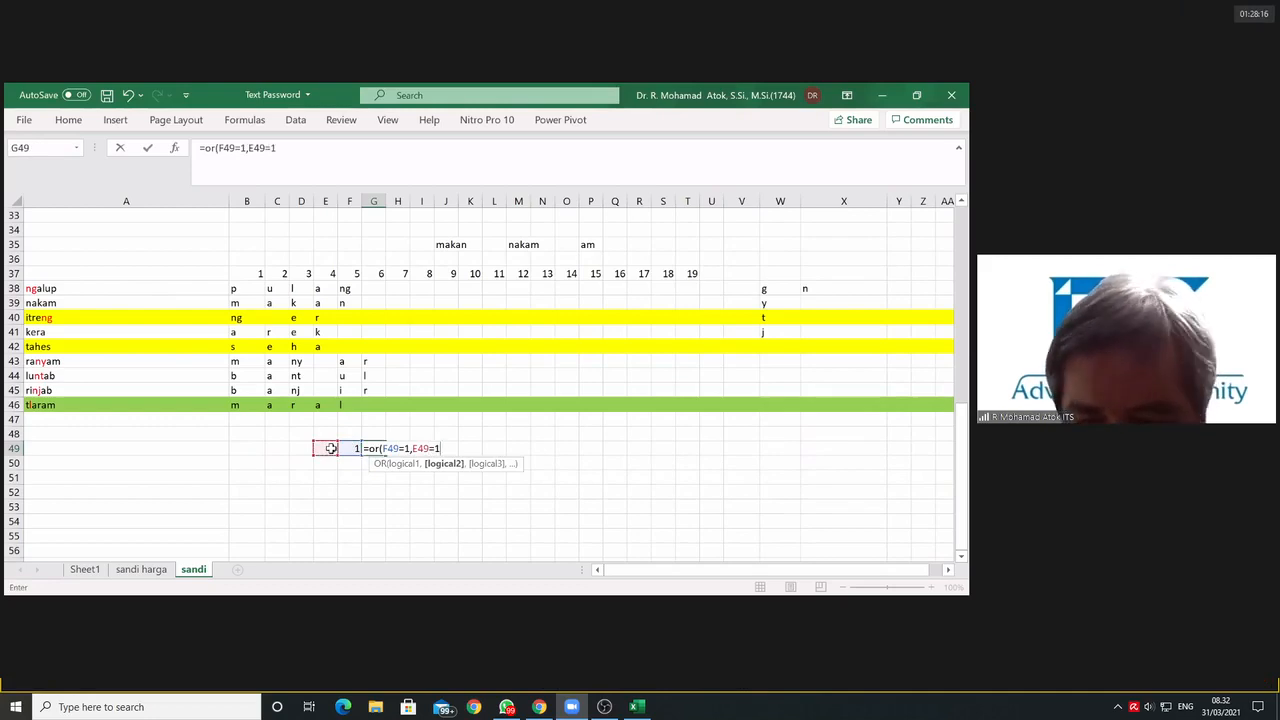
pyautogui.write(')')
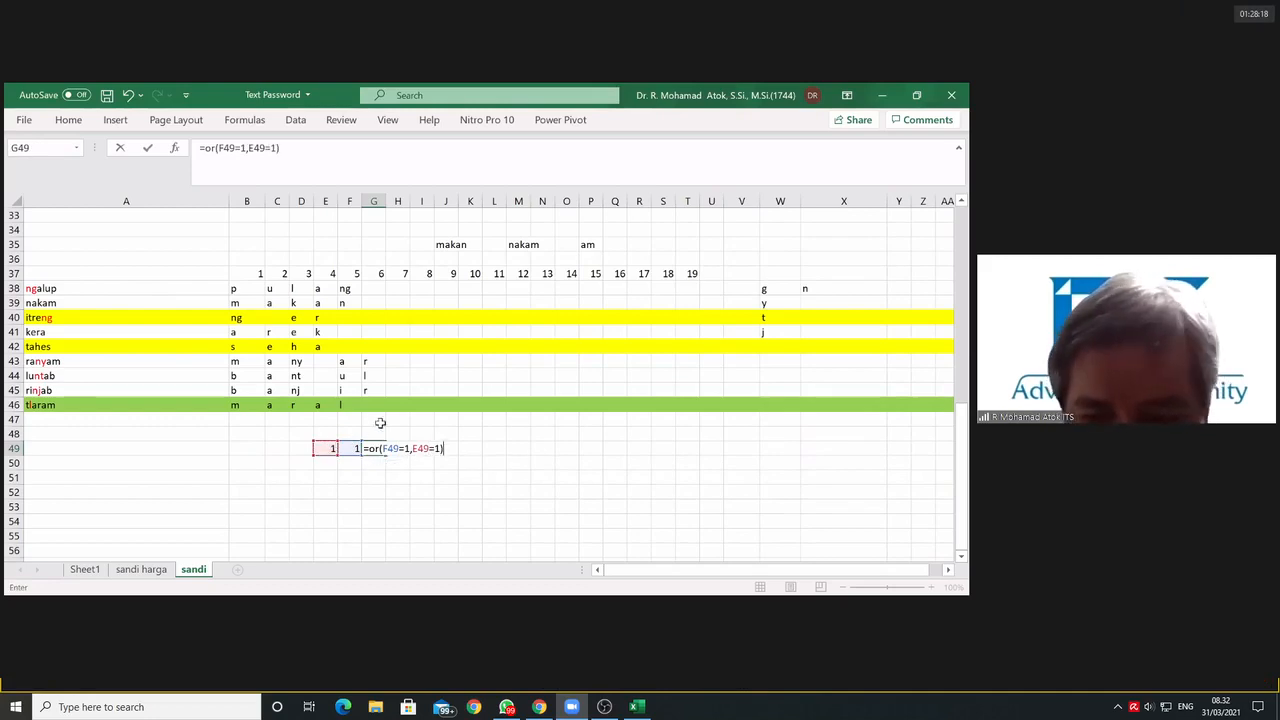
pyautogui.press('Return')
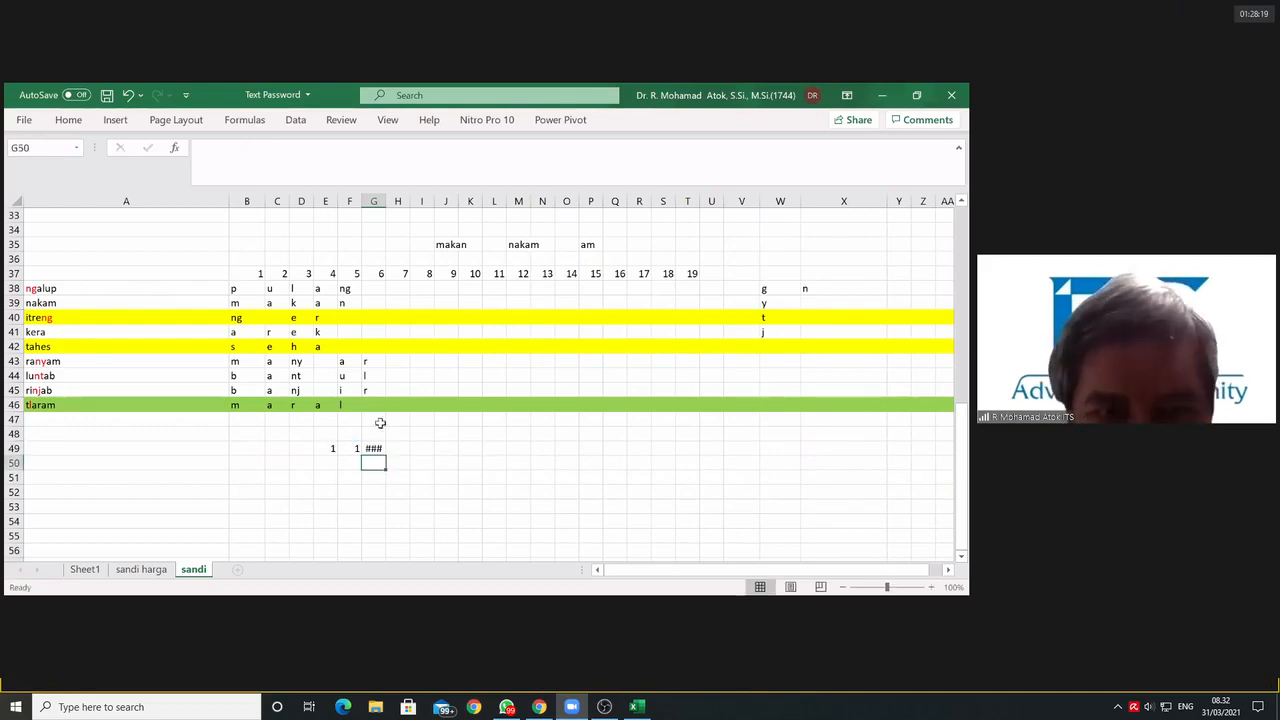
# Step: Fit column G to its contents to read the OR result, and narrow the column again
pyautogui.doubleClick(386, 202)
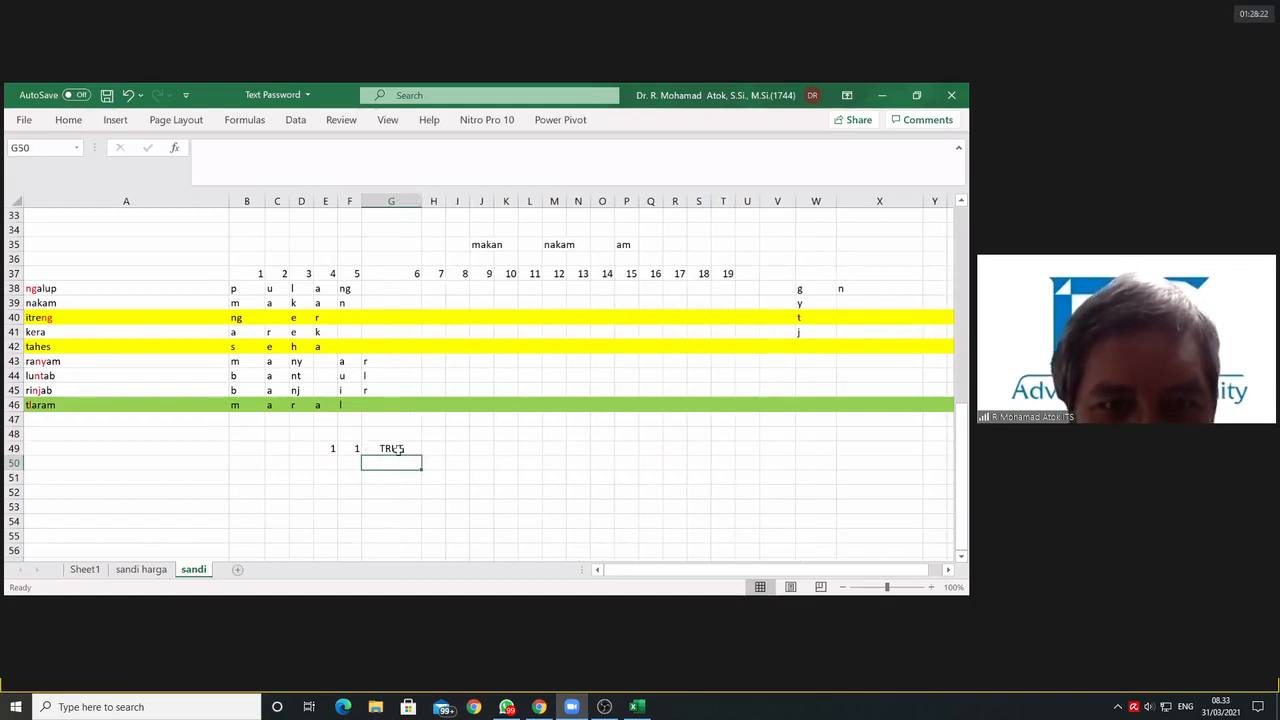
pyautogui.click(392, 449)
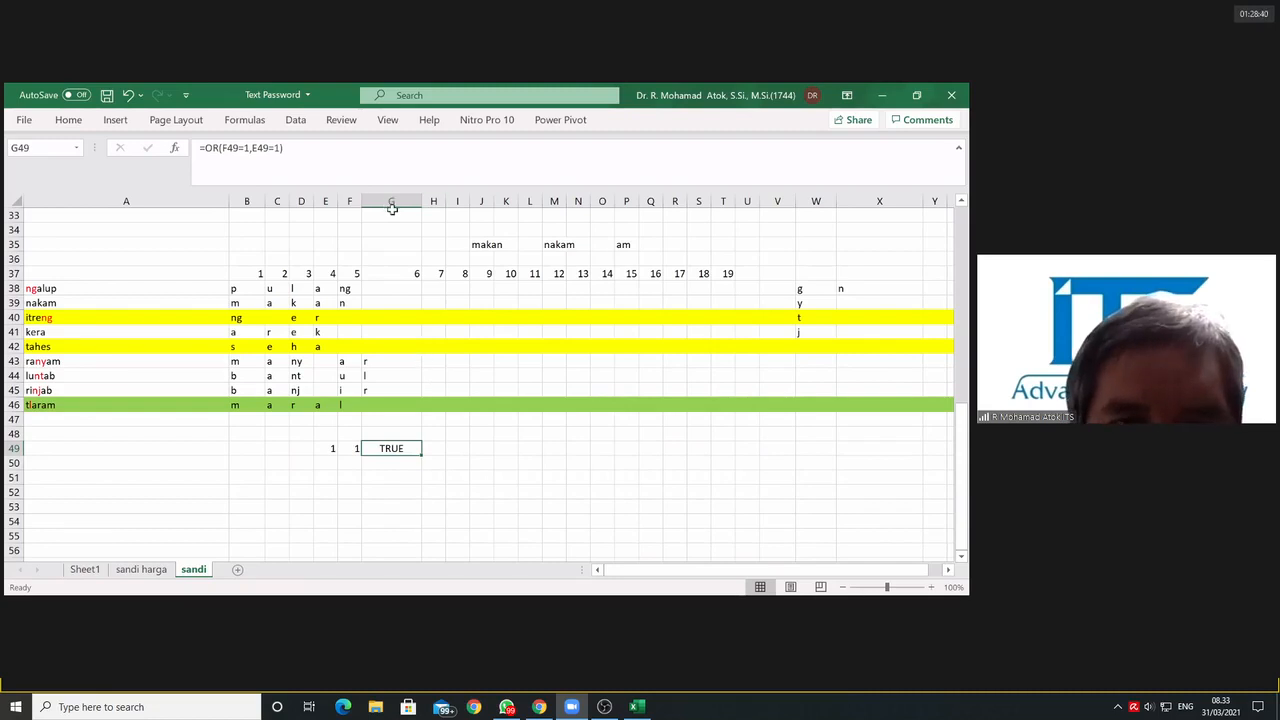
pyautogui.moveTo(391, 205); pyautogui.dragTo(327, 321)
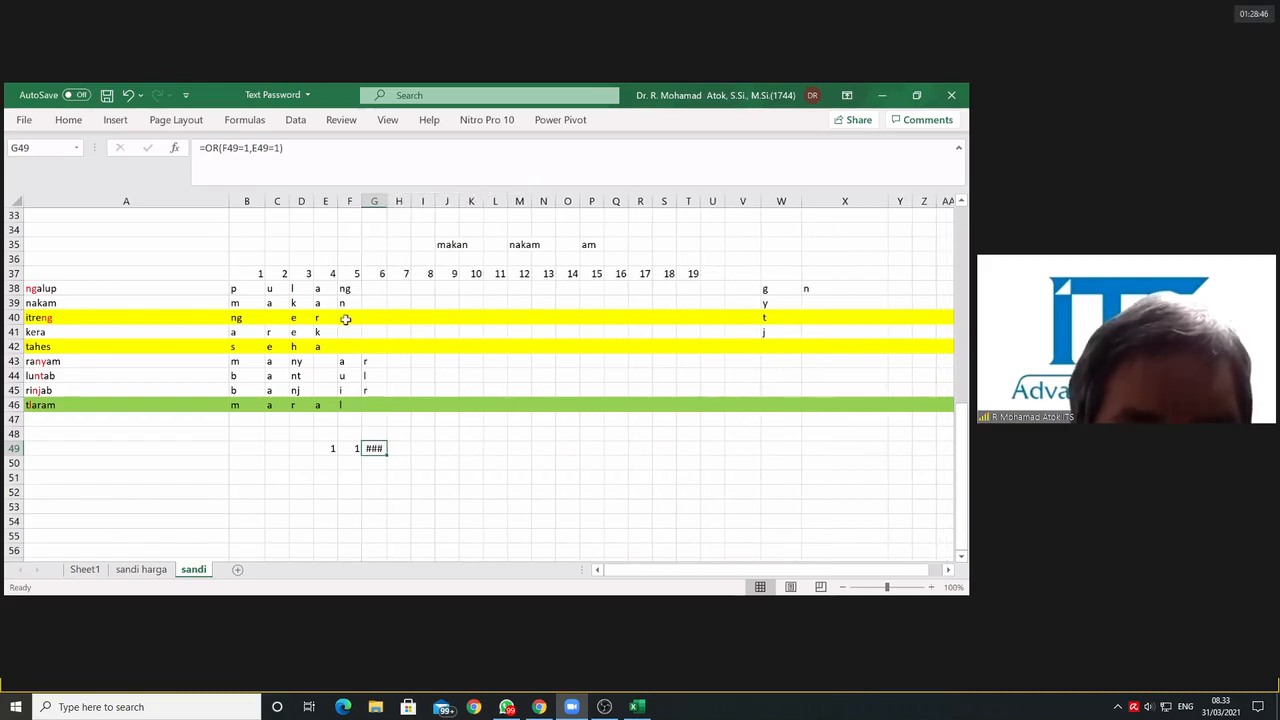
# Step: Compare the extraction formulas in D42 to F42 of the tahes row with those in E40 and F40 of the itreng row
pyautogui.click(334, 319)
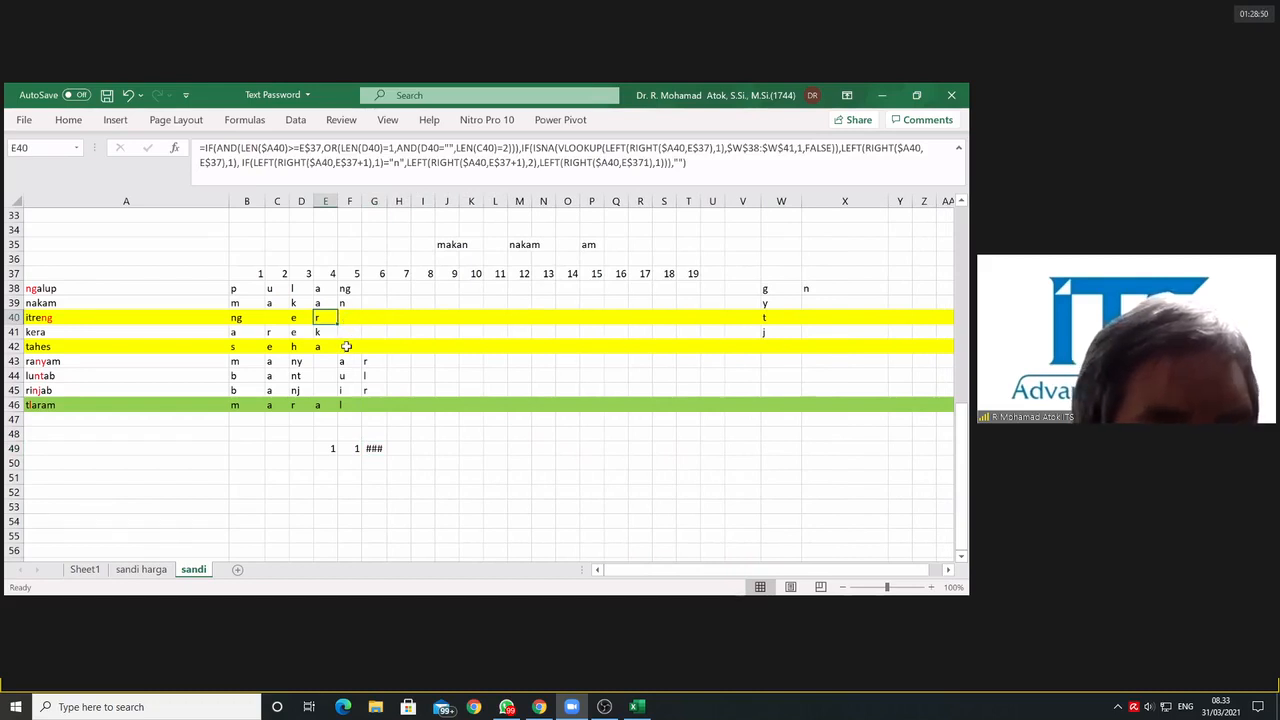
pyautogui.click(345, 347)
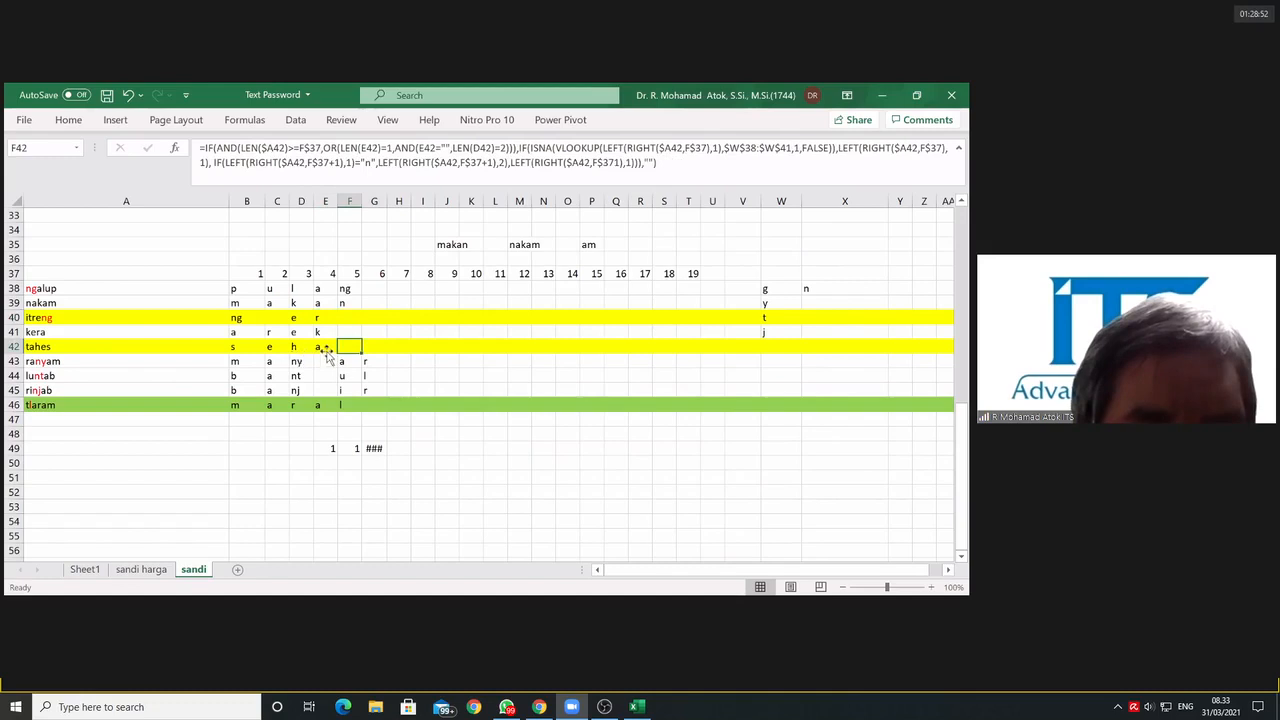
pyautogui.click(324, 350)
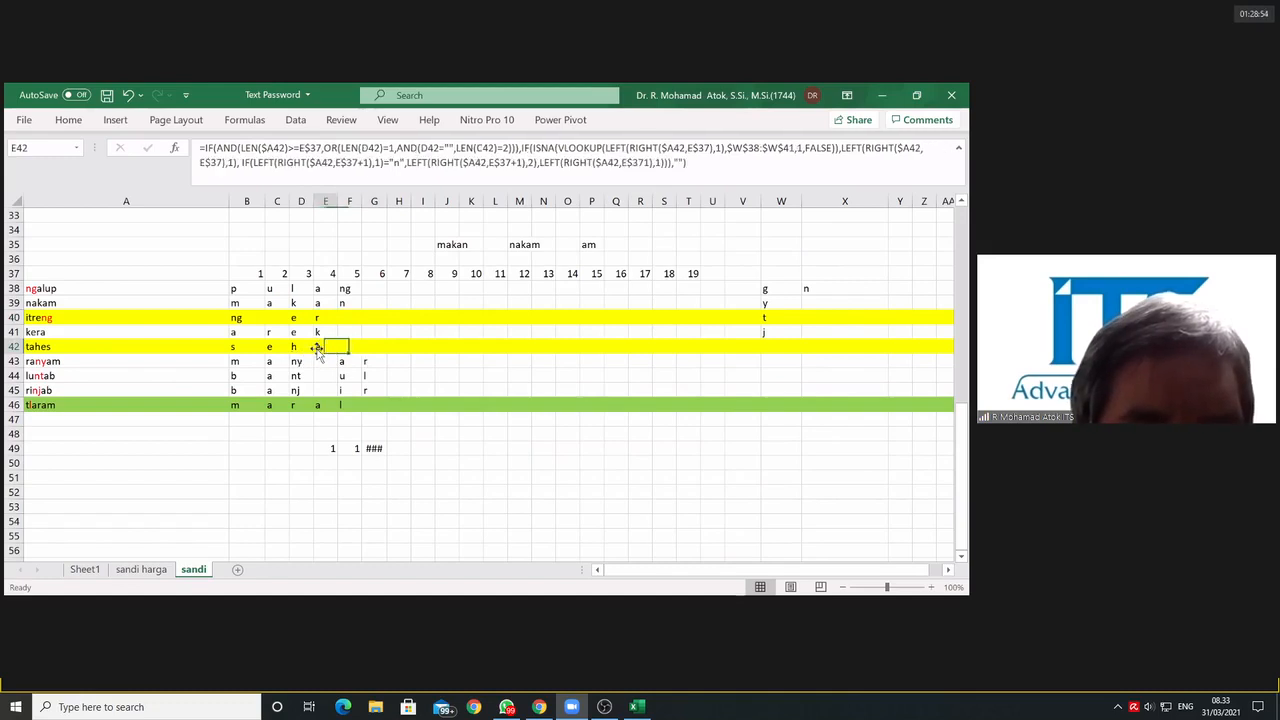
pyautogui.click(300, 349)
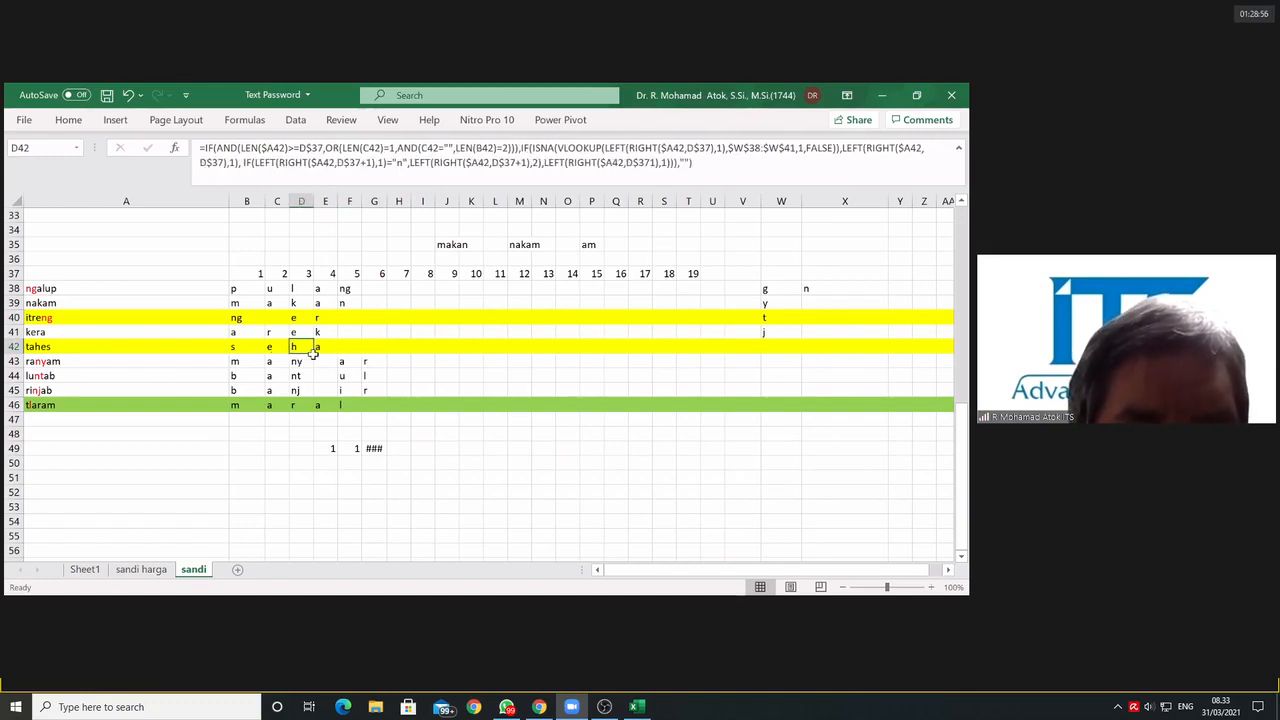
pyautogui.click(325, 347)
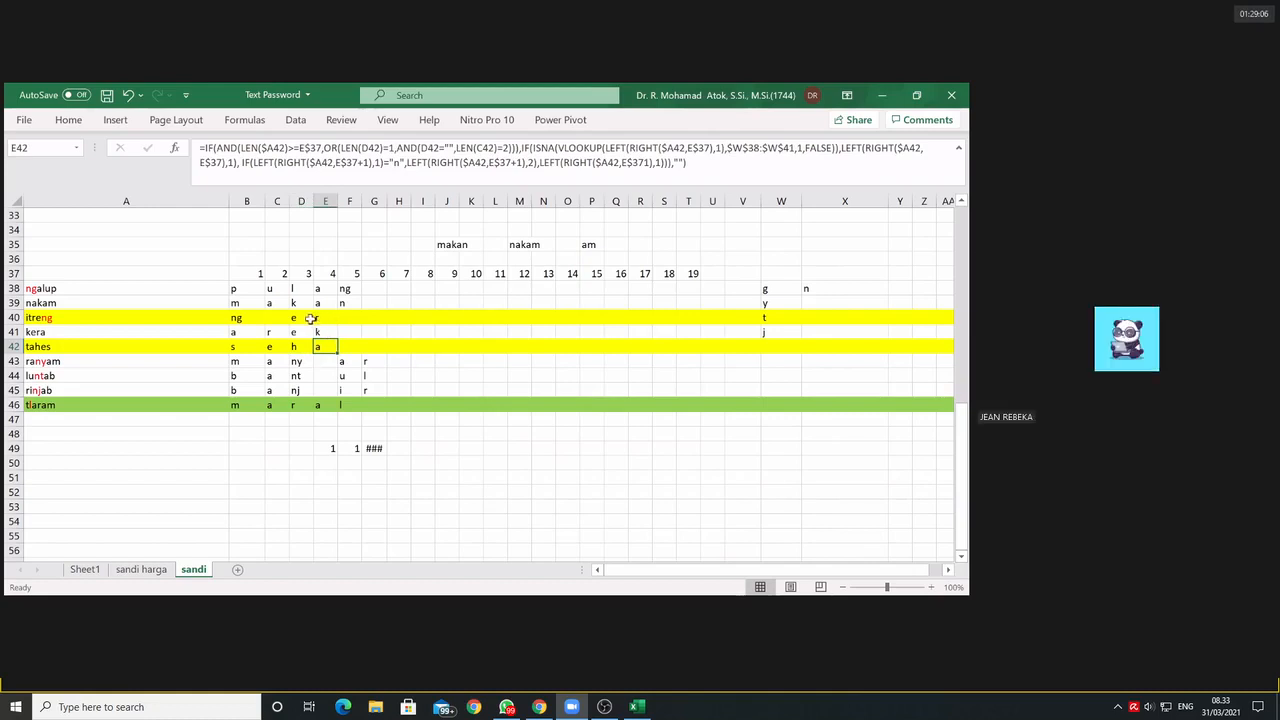
pyautogui.click(306, 318)
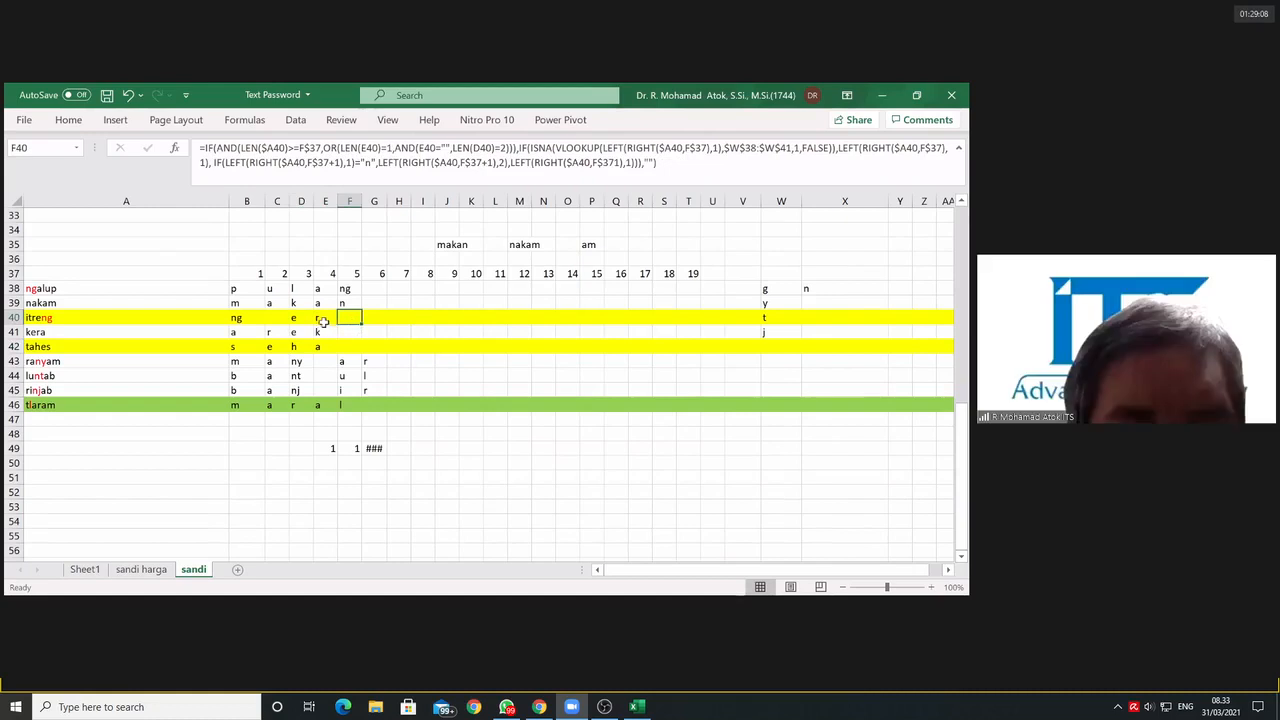
# Step: Correct the cell reference in the last RIGHT function of E40's formula to E$37
pyautogui.click(323, 319)
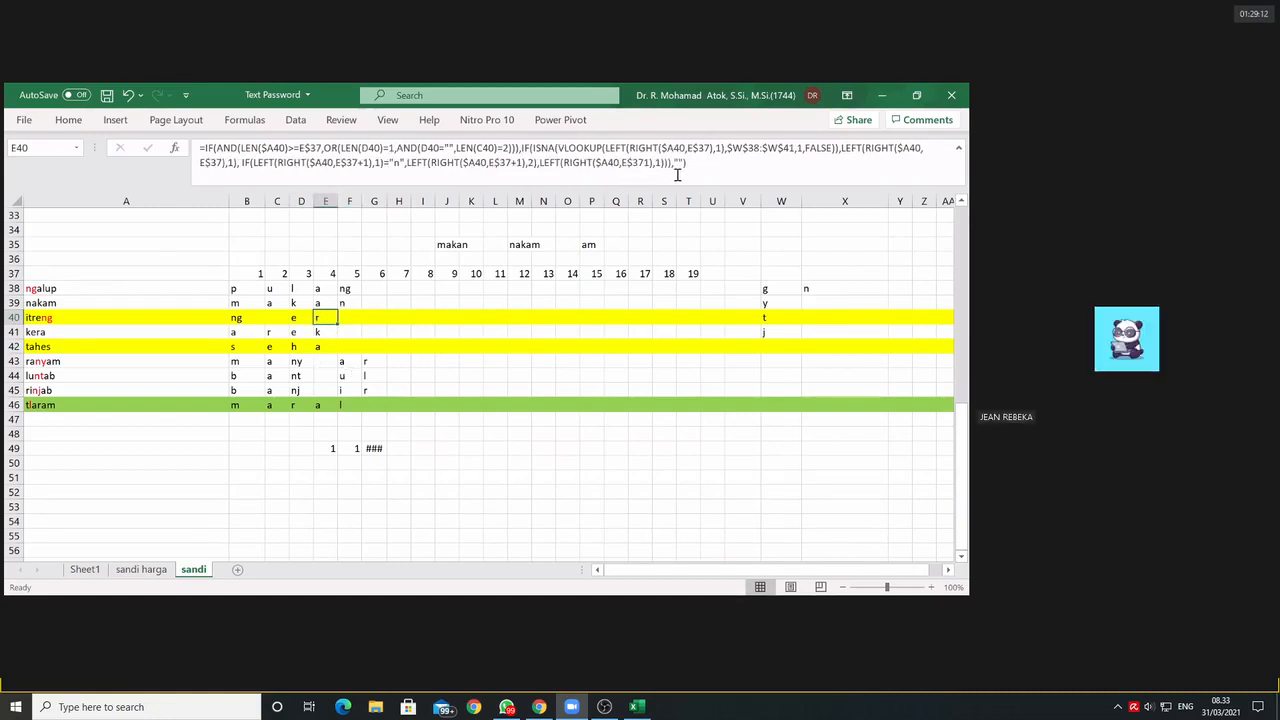
pyautogui.click(645, 167)
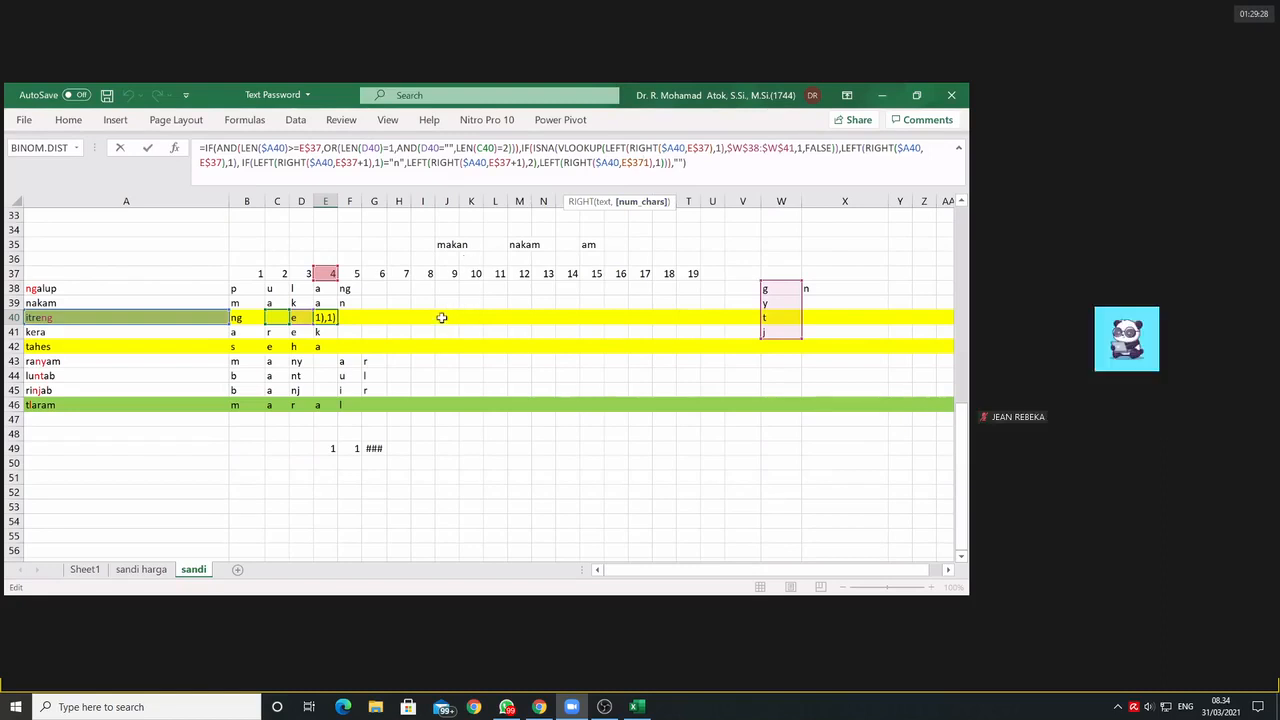
pyautogui.hotkey('ctrl', 'Return')
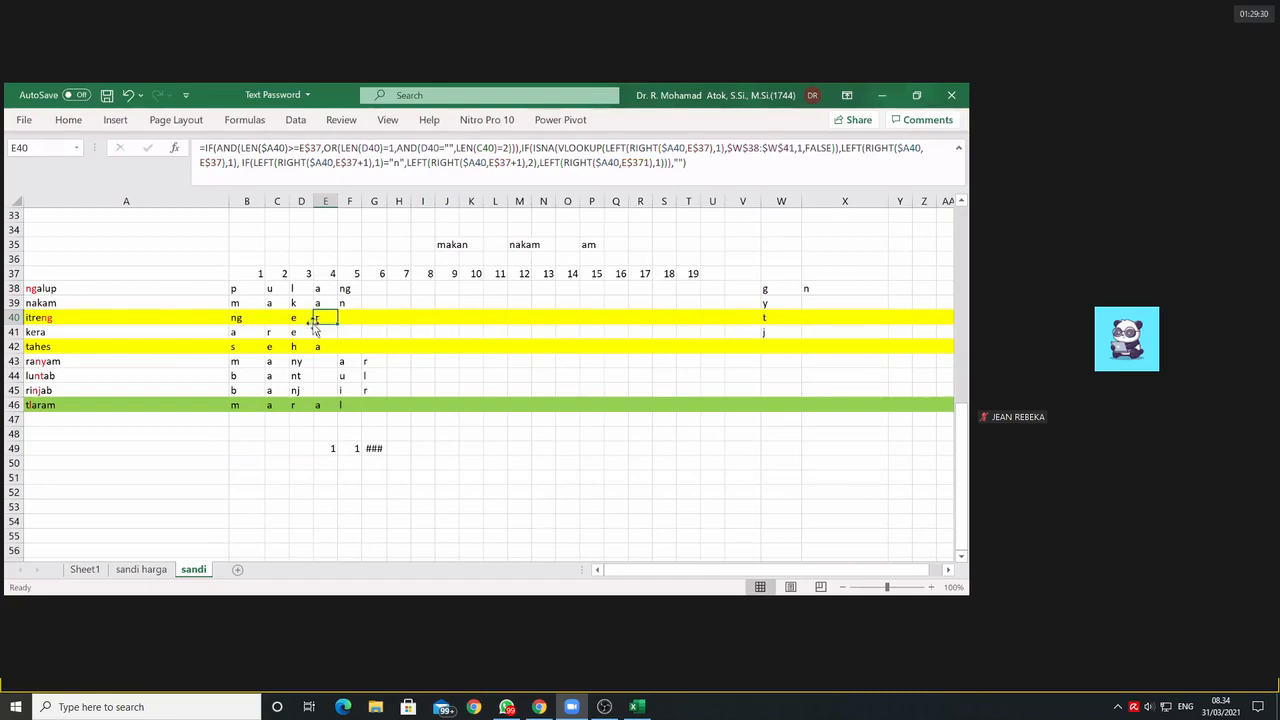
pyautogui.click(645, 166)
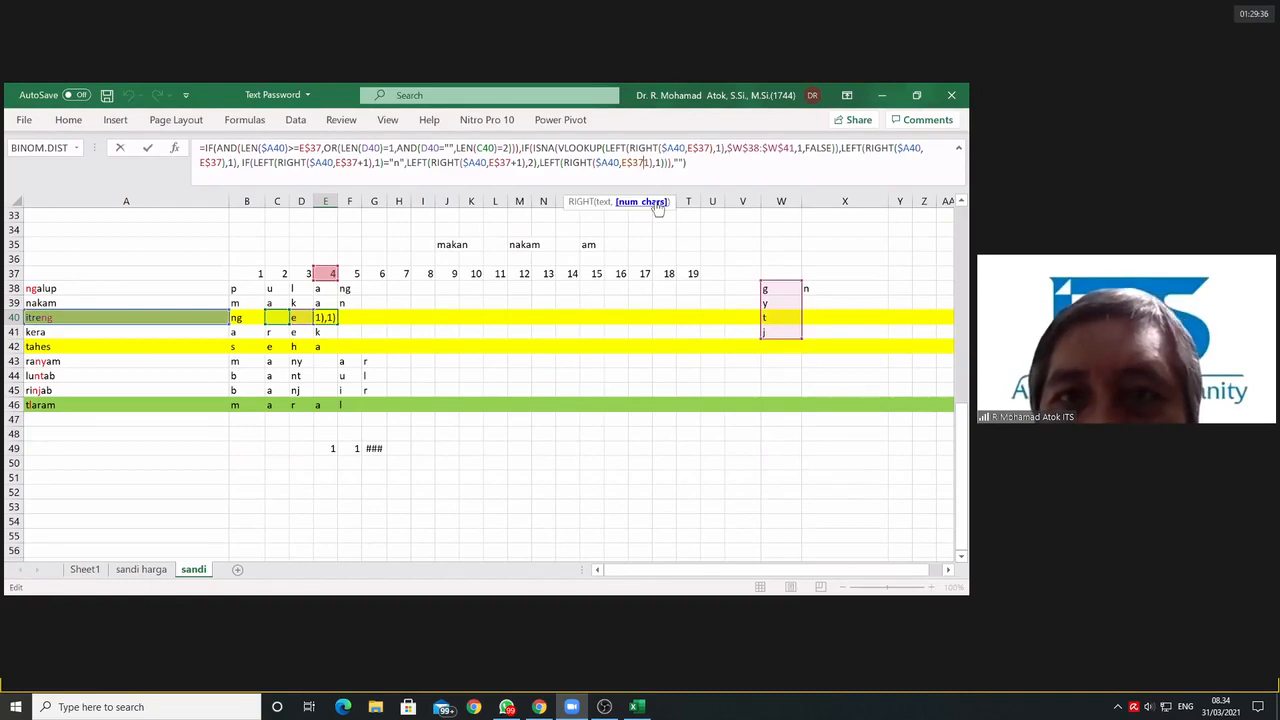
pyautogui.press('Delete')
pyautogui.press('Return')
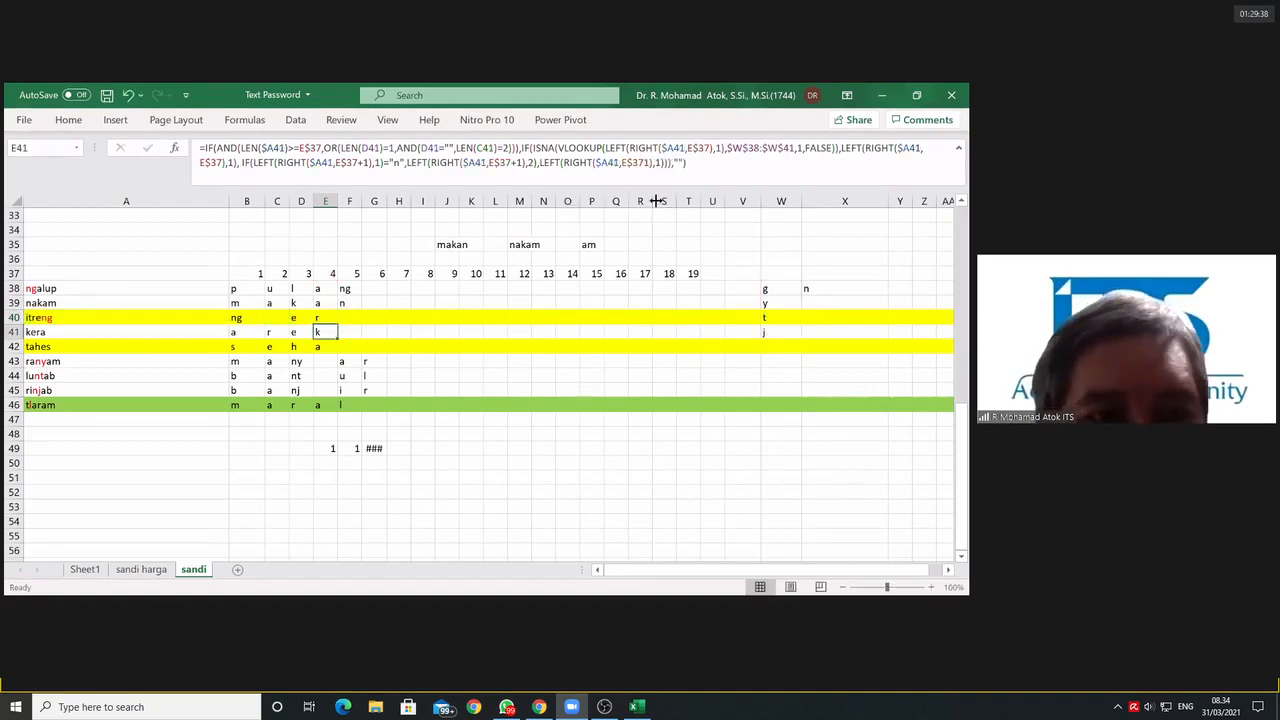
# Step: Copy the corrected E40 formula across columns D to T for all word rows, 38 to 46
pyautogui.click(332, 320)
pyautogui.moveTo(332, 322); pyautogui.dragTo(707, 322)
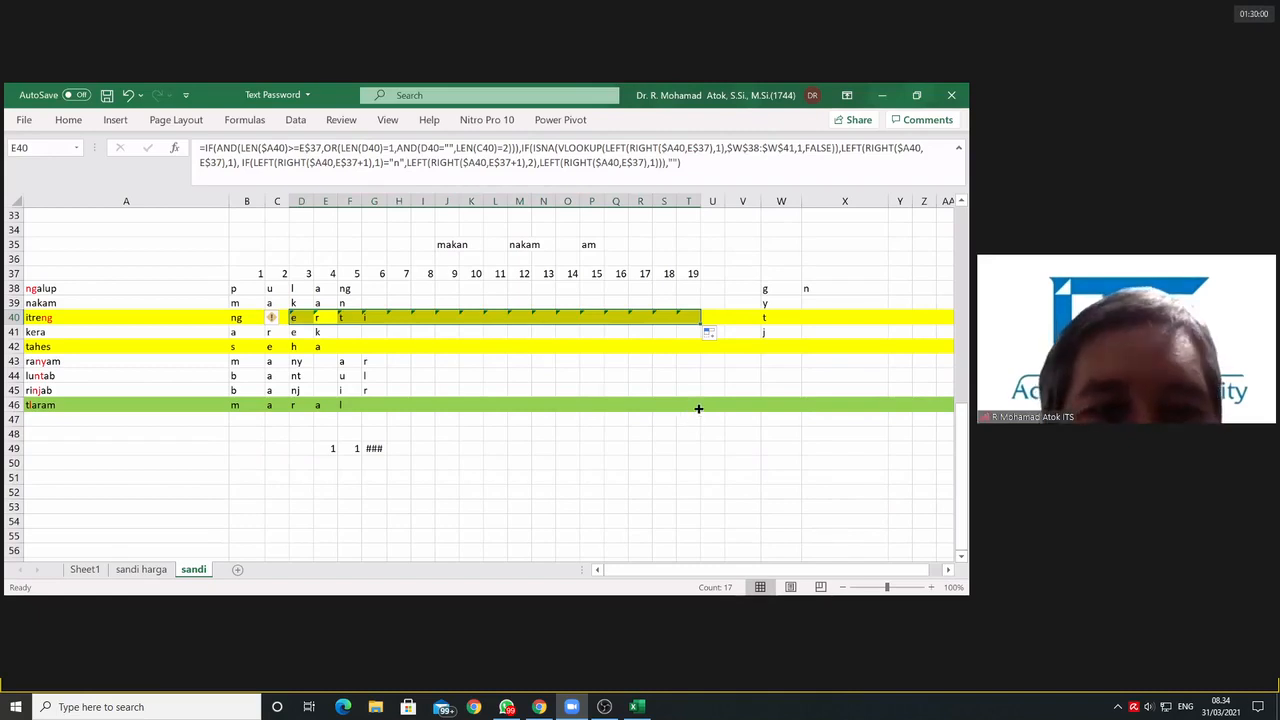
pyautogui.moveTo(700, 411); pyautogui.dragTo(683, 301)
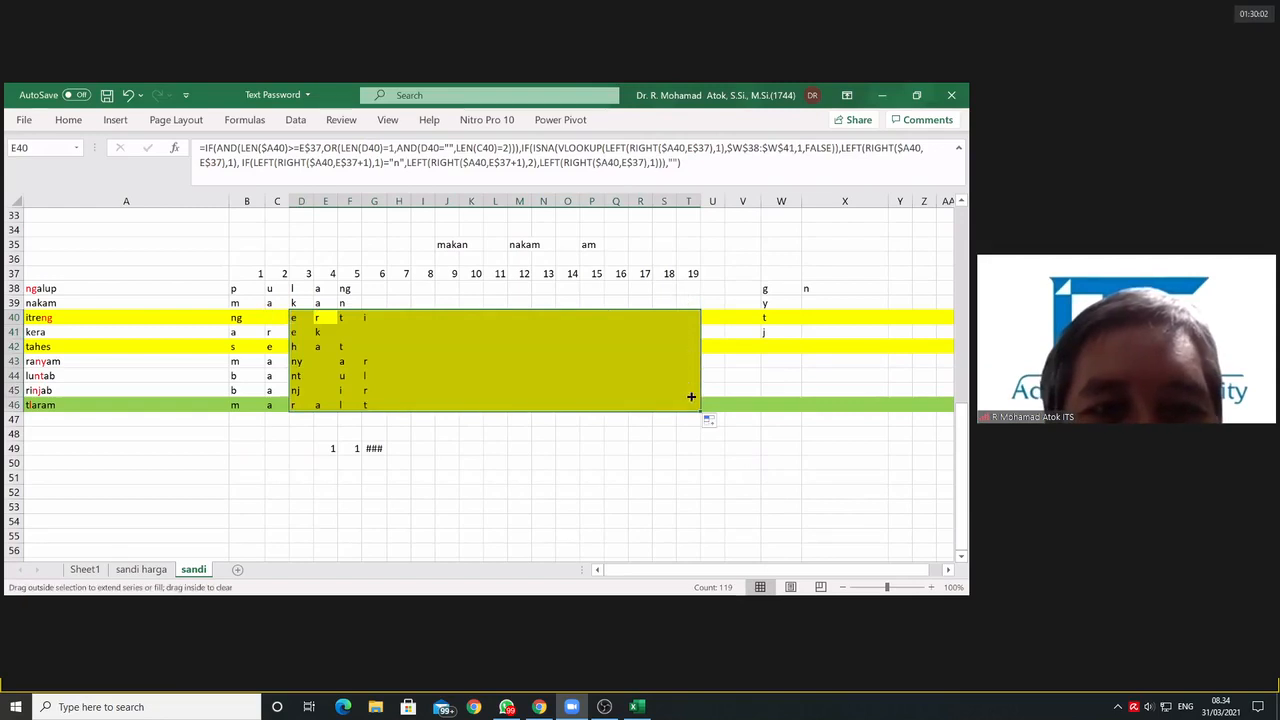
pyautogui.moveTo(691, 397); pyautogui.dragTo(685, 344)
pyautogui.click(687, 318)
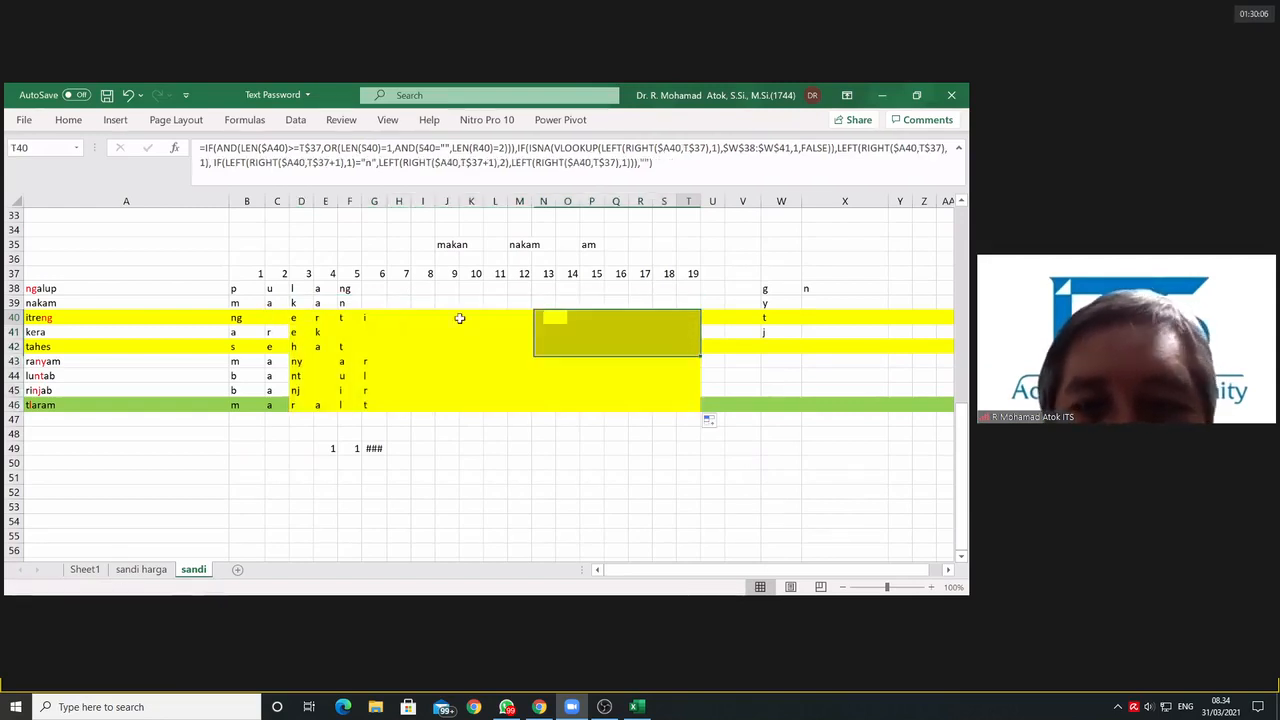
pyautogui.moveTo(301, 317); pyautogui.dragTo(704, 283)
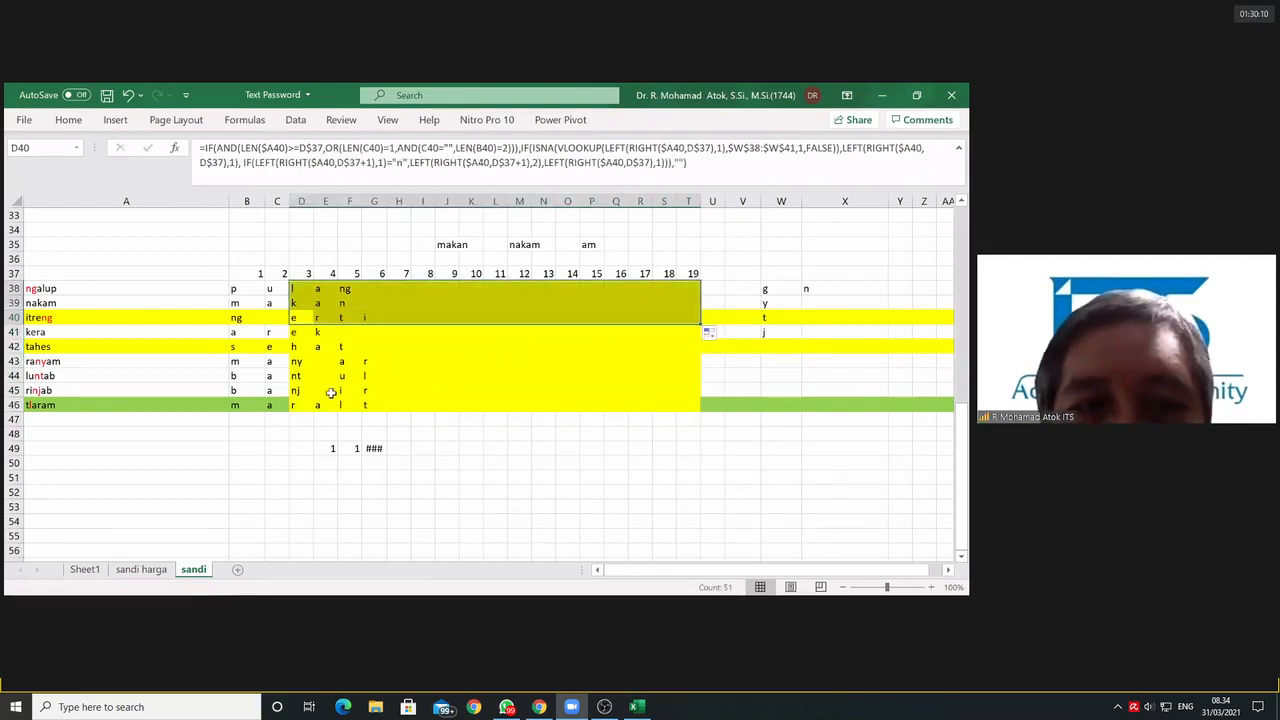
pyautogui.click(519, 346)
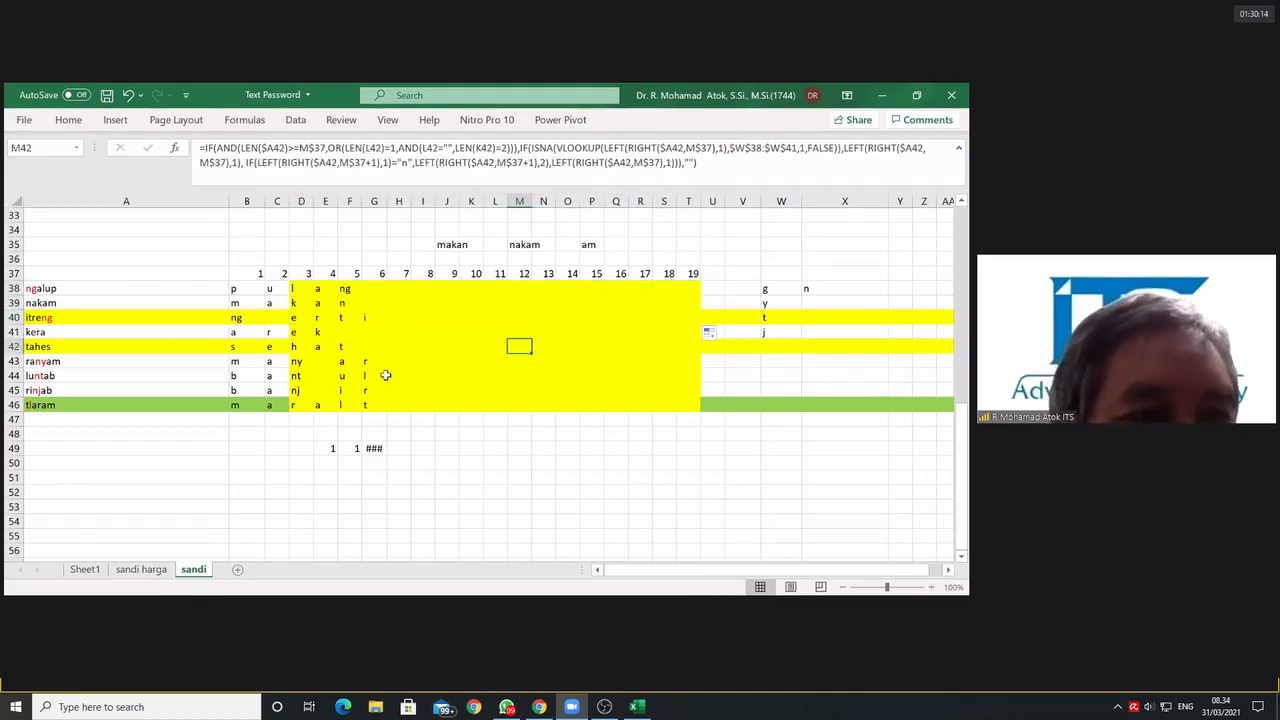
# Step: Remove the fill color from the entire rows 38 to 45
pyautogui.moveTo(90, 288); pyautogui.dragTo(566, 387)
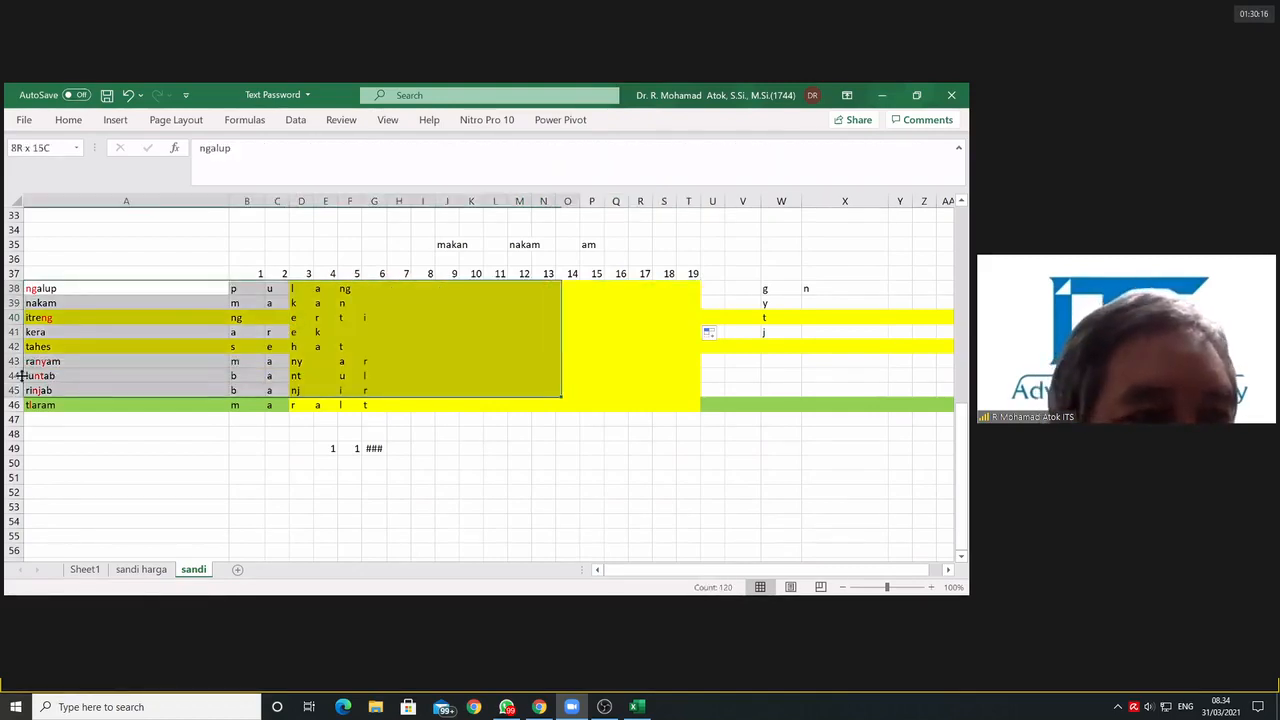
pyautogui.moveTo(14, 288); pyautogui.dragTo(14, 390)
pyautogui.click(62, 123)
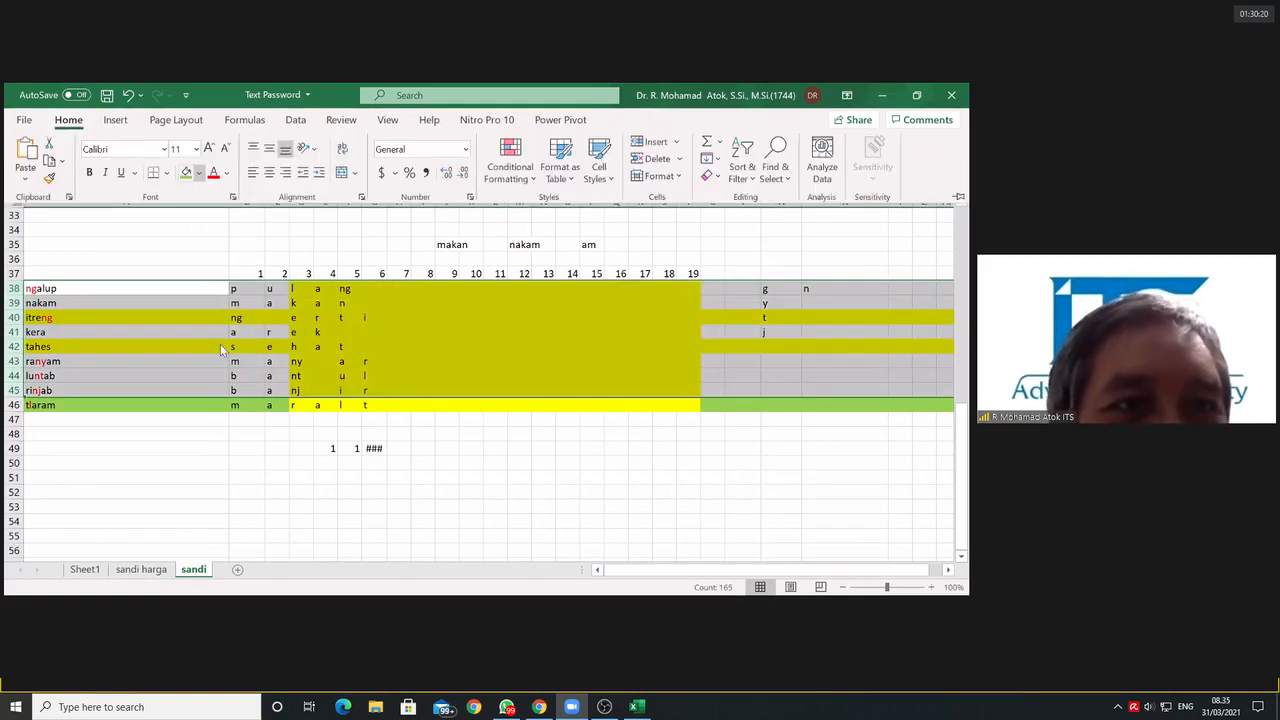
pyautogui.hotkey('alt', 'h')
pyautogui.press('h')
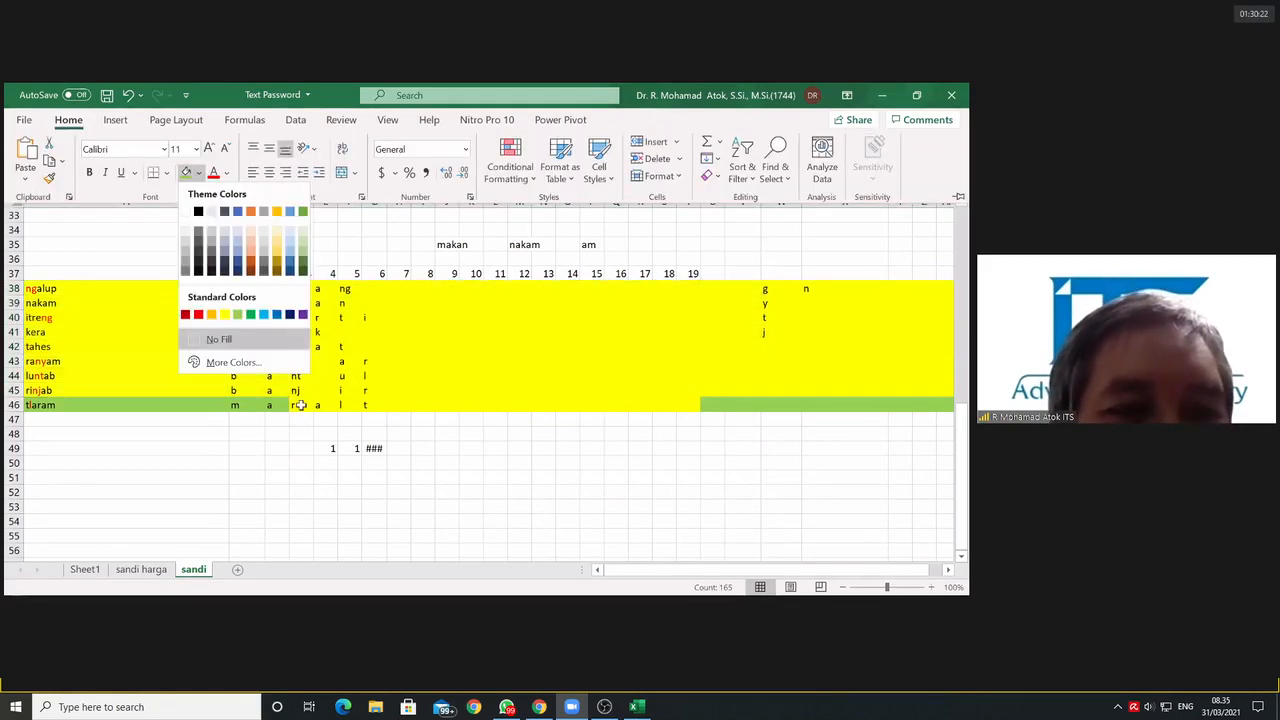
pyautogui.press('n')
# Step: Check the extraction formulas in D46 and C46 of the tlaram row
pyautogui.click(304, 406)
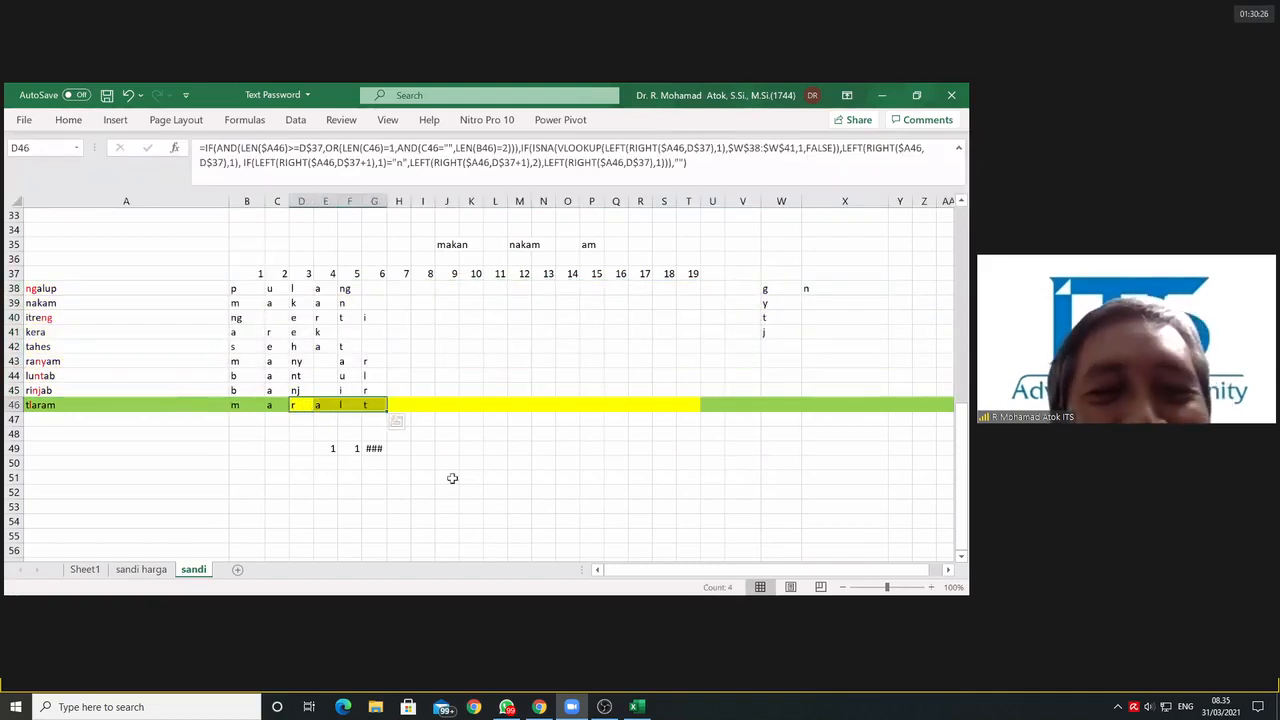
pyautogui.click(486, 480)
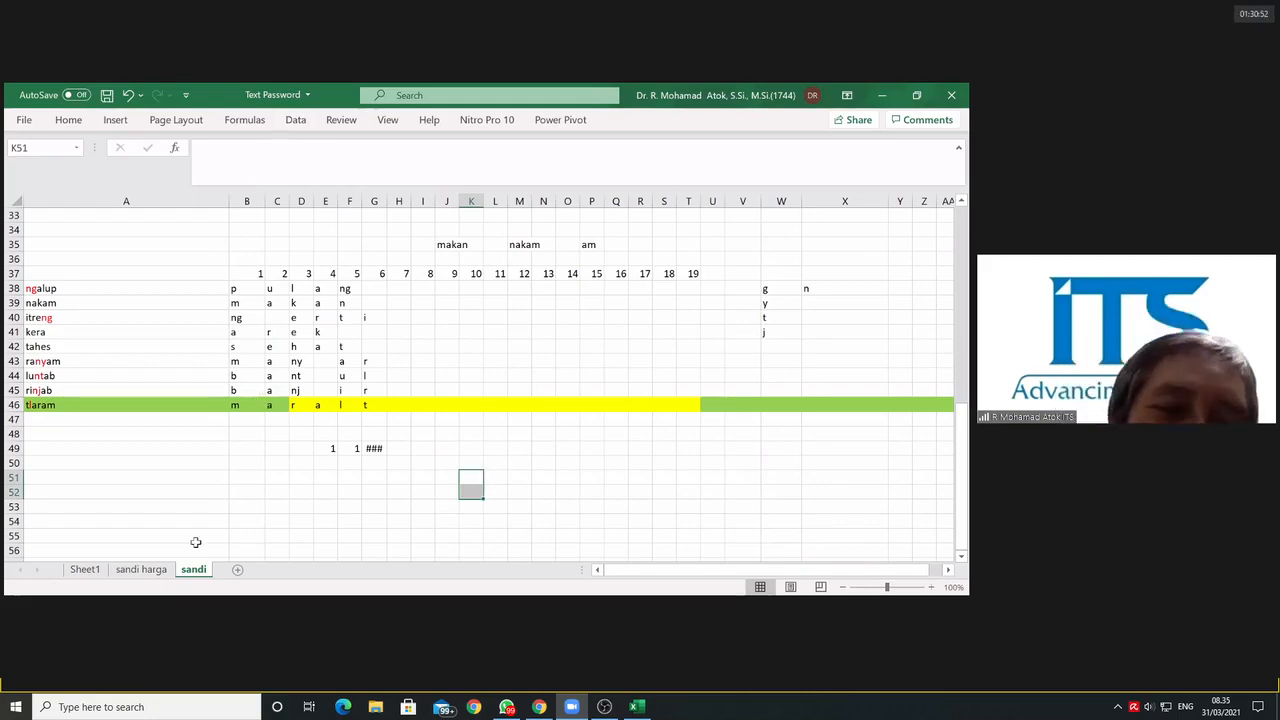
pyautogui.click(284, 404)
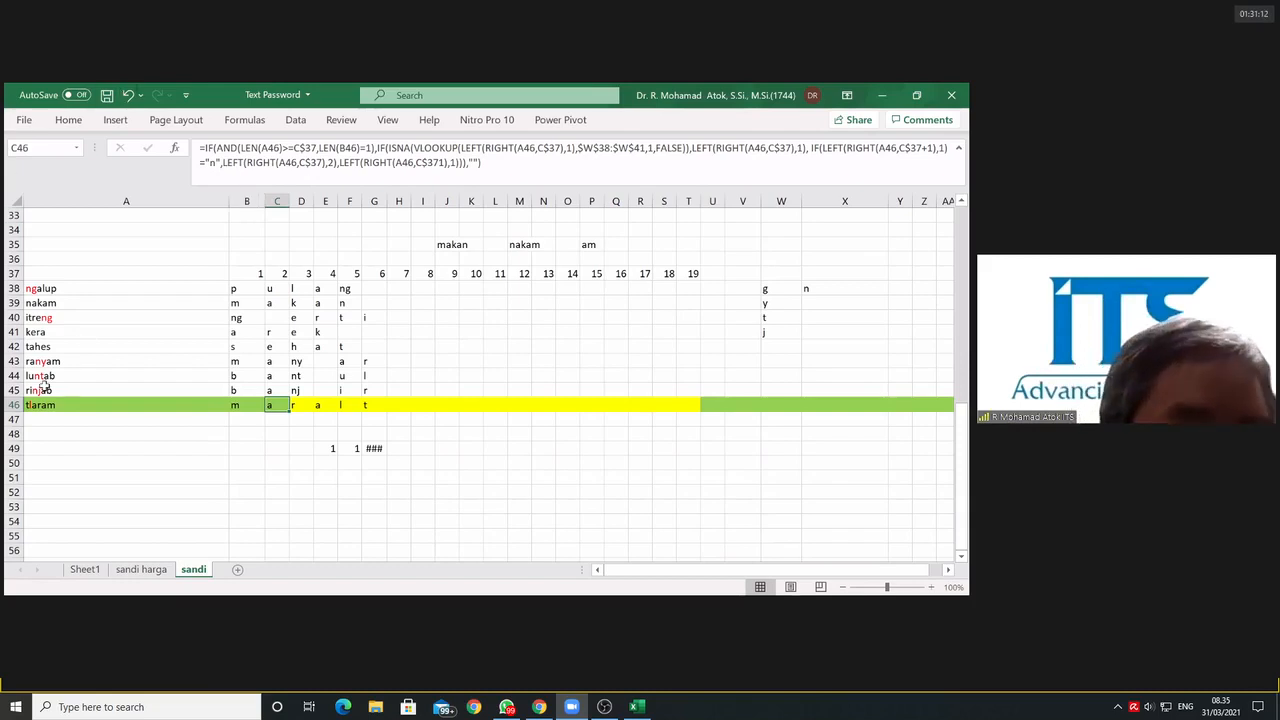
# Step: Fill the entire row 46 (the tlaram row) with the standard Green color
pyautogui.click(10, 405)
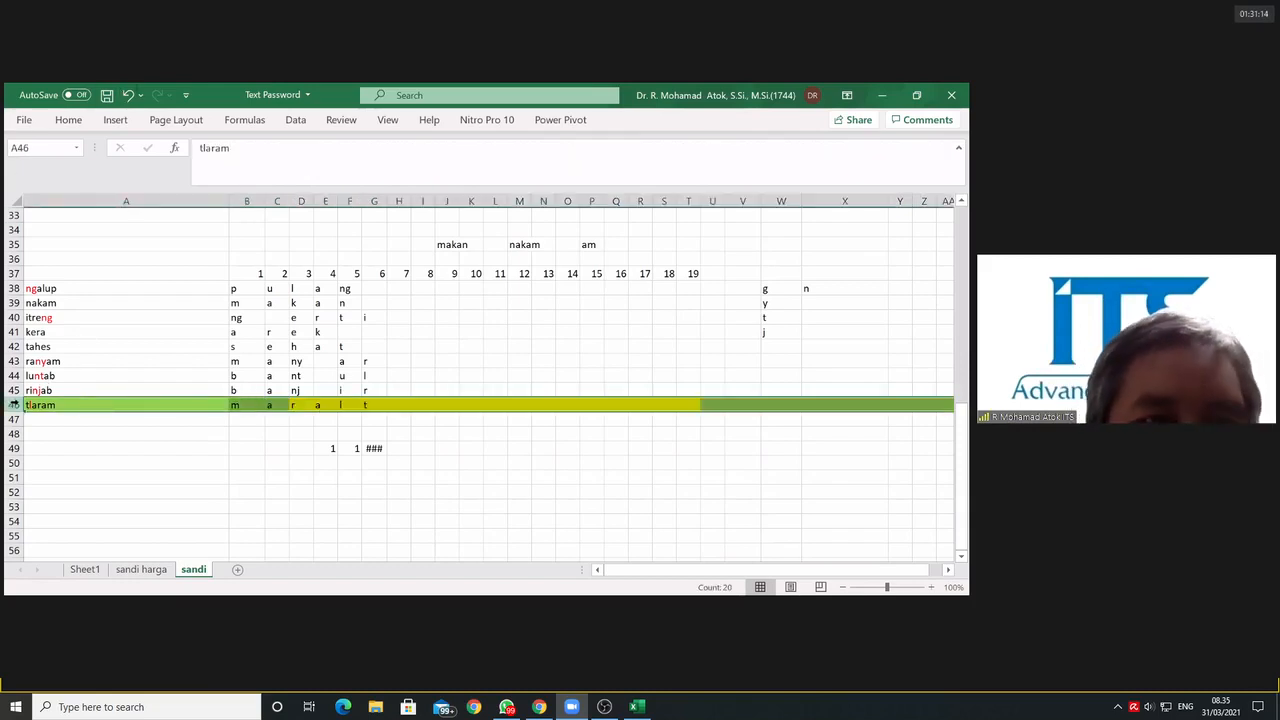
pyautogui.click(510, 404)
pyautogui.click(14, 405)
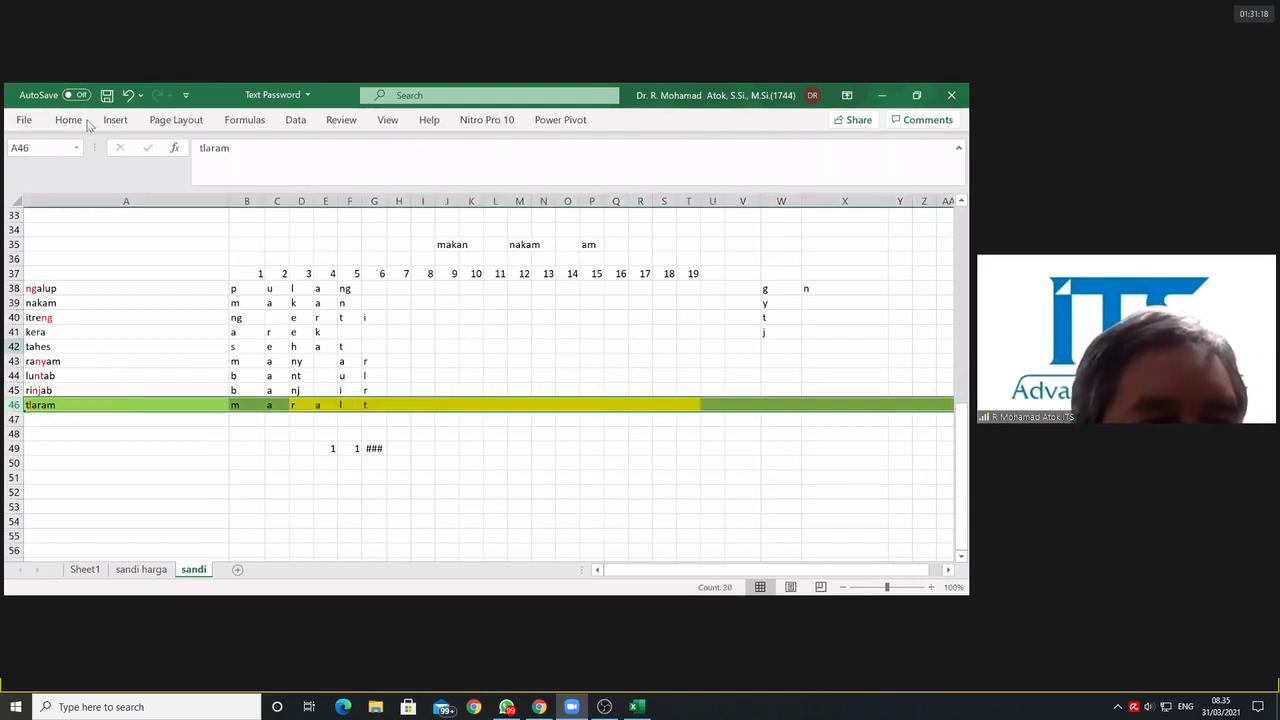
pyautogui.click(70, 120)
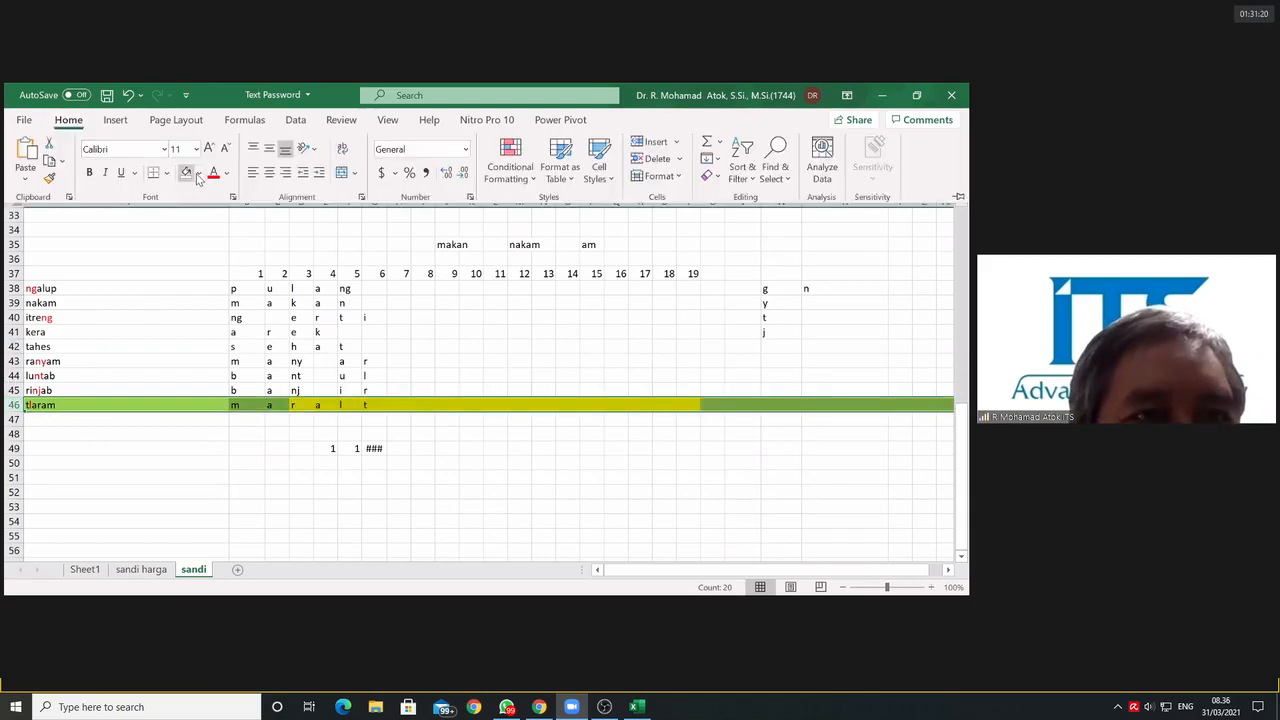
pyautogui.click(250, 318)
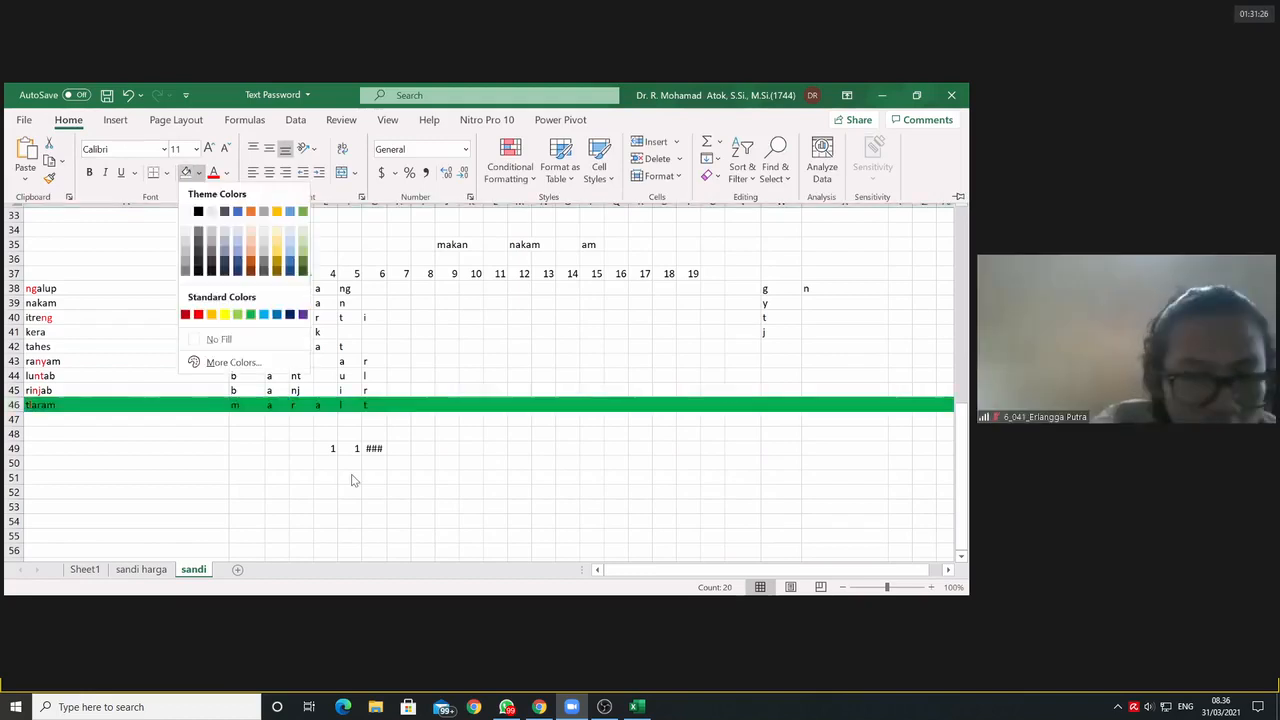
# Step: Delete the contents of cells E49:G50 below the word table
pyautogui.click(326, 434)
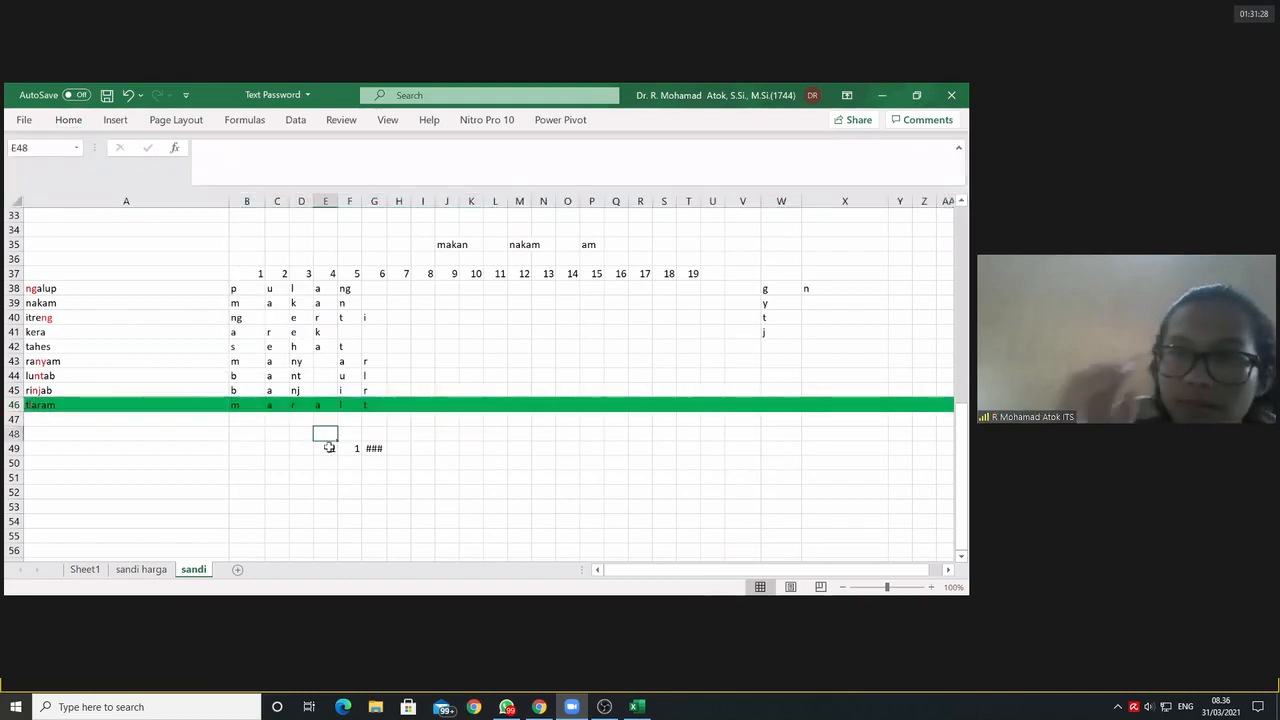
pyautogui.moveTo(329, 448); pyautogui.dragTo(375, 462)
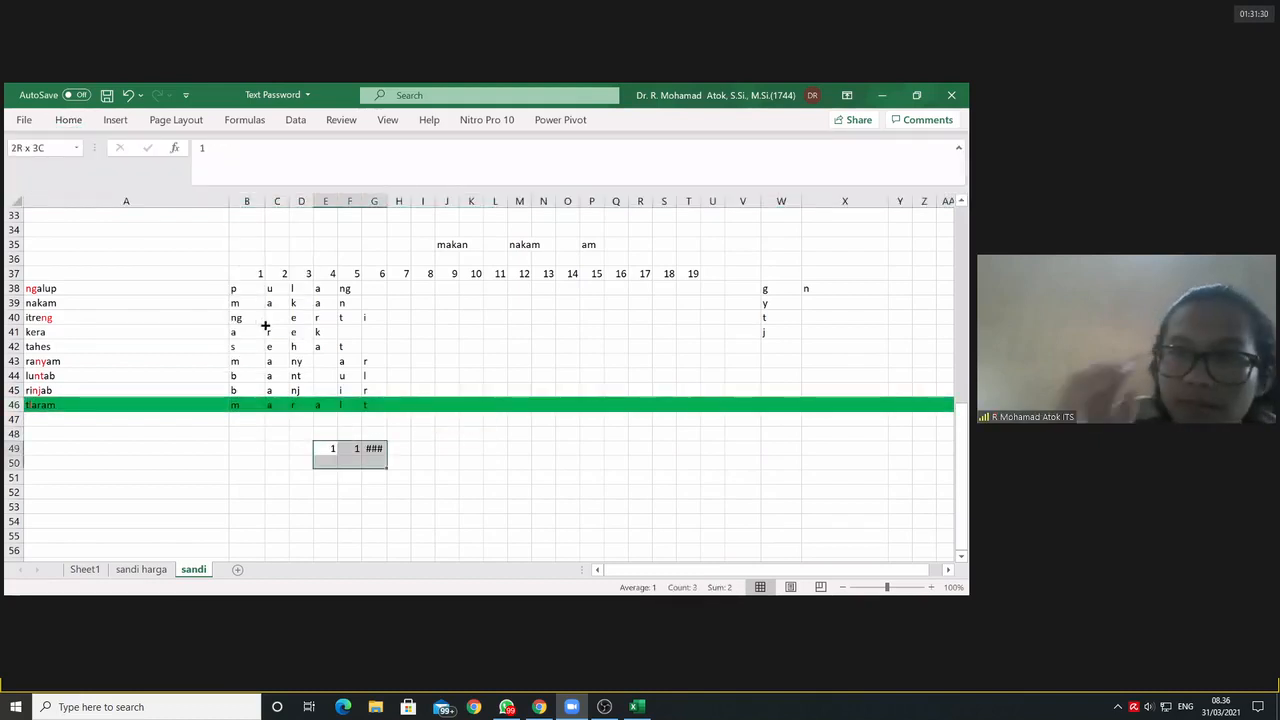
pyautogui.press('Delete')
# Step: Enter the note "Jika ada huruf kedua l maka posisi tetap di huruf kedua" in cell B48
pyautogui.scroll(-3, 265, 325)
pyautogui.click(262, 318)
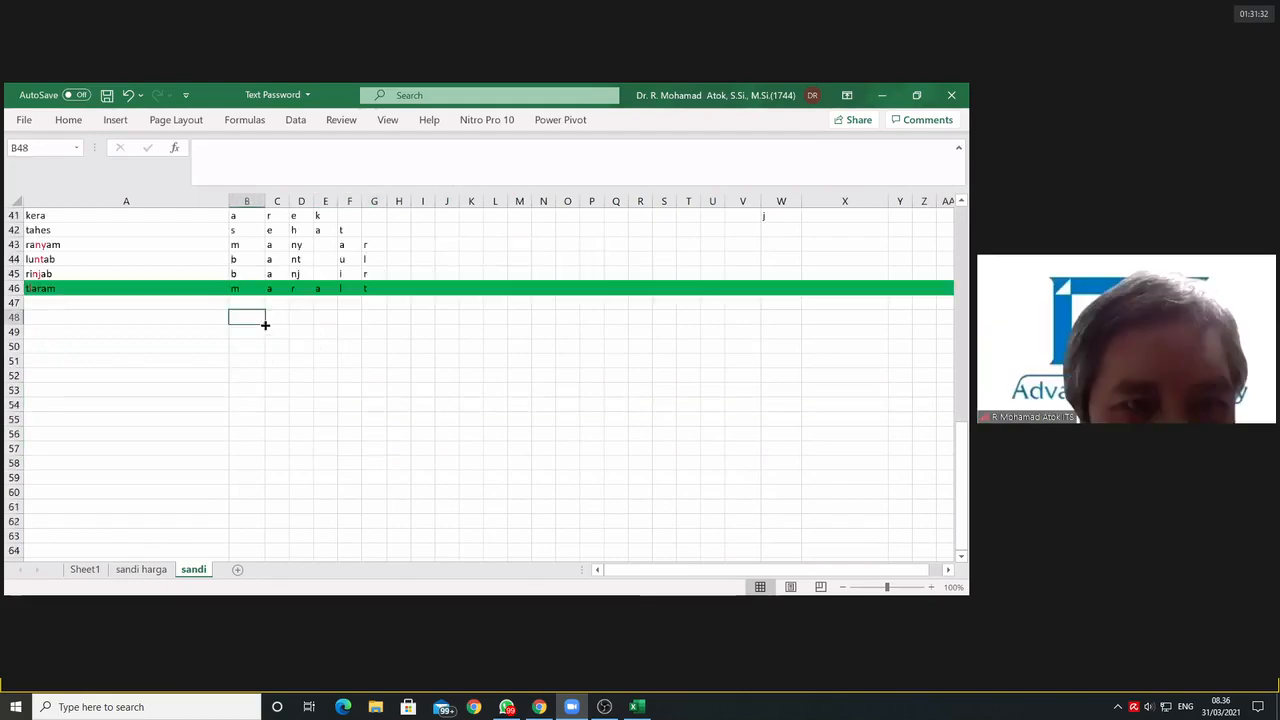
pyautogui.write('Jika ada huruf kedua')
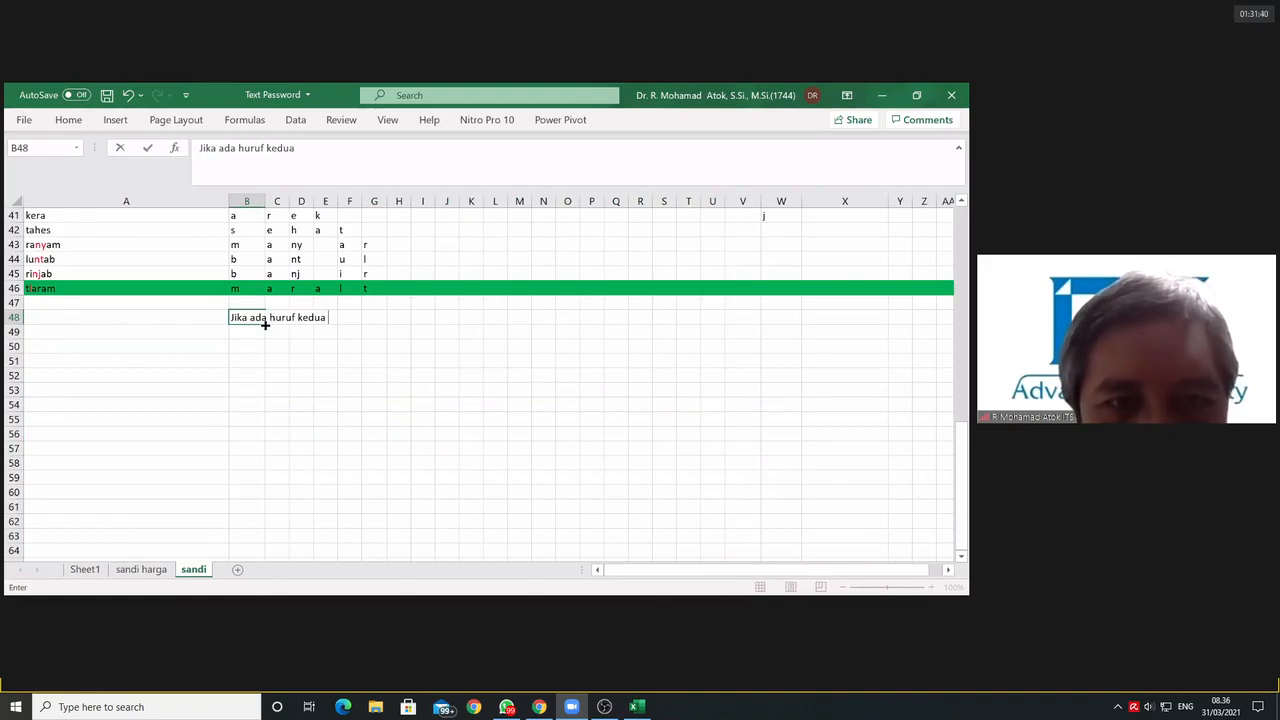
pyautogui.write('l maka posisi tetap di ')
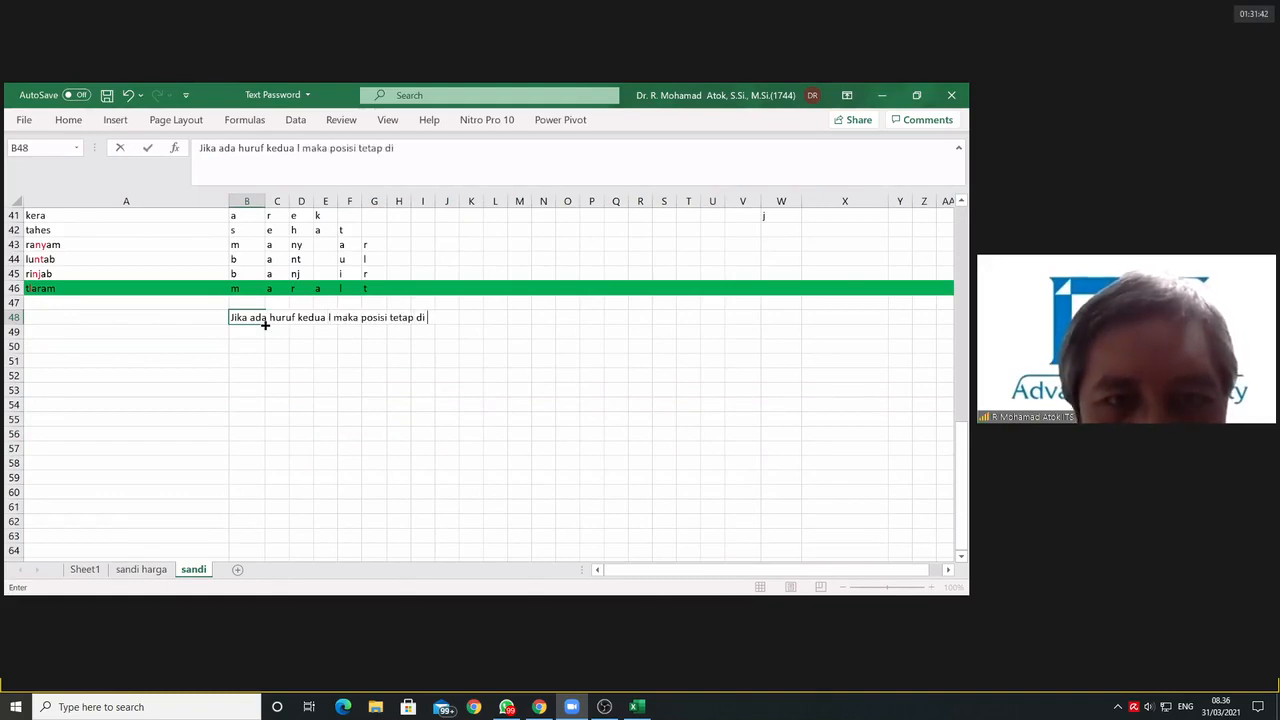
pyautogui.write('huruf kedua')
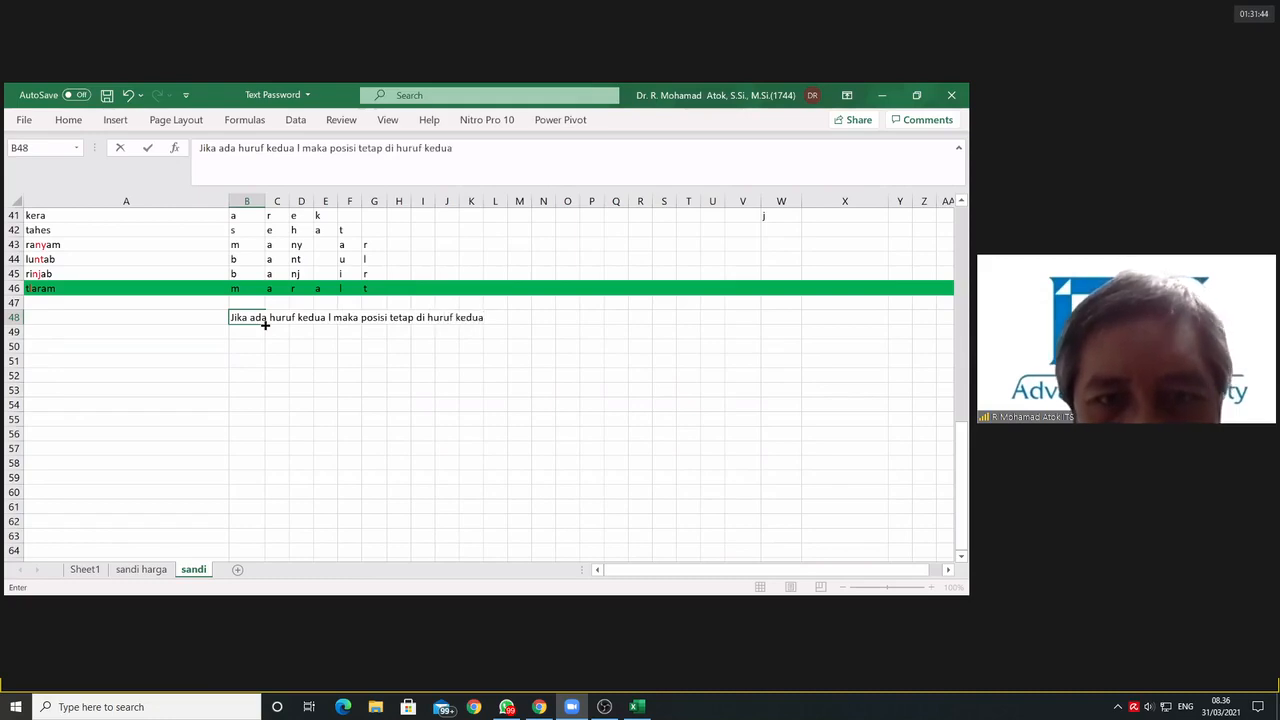
pyautogui.press('Return')
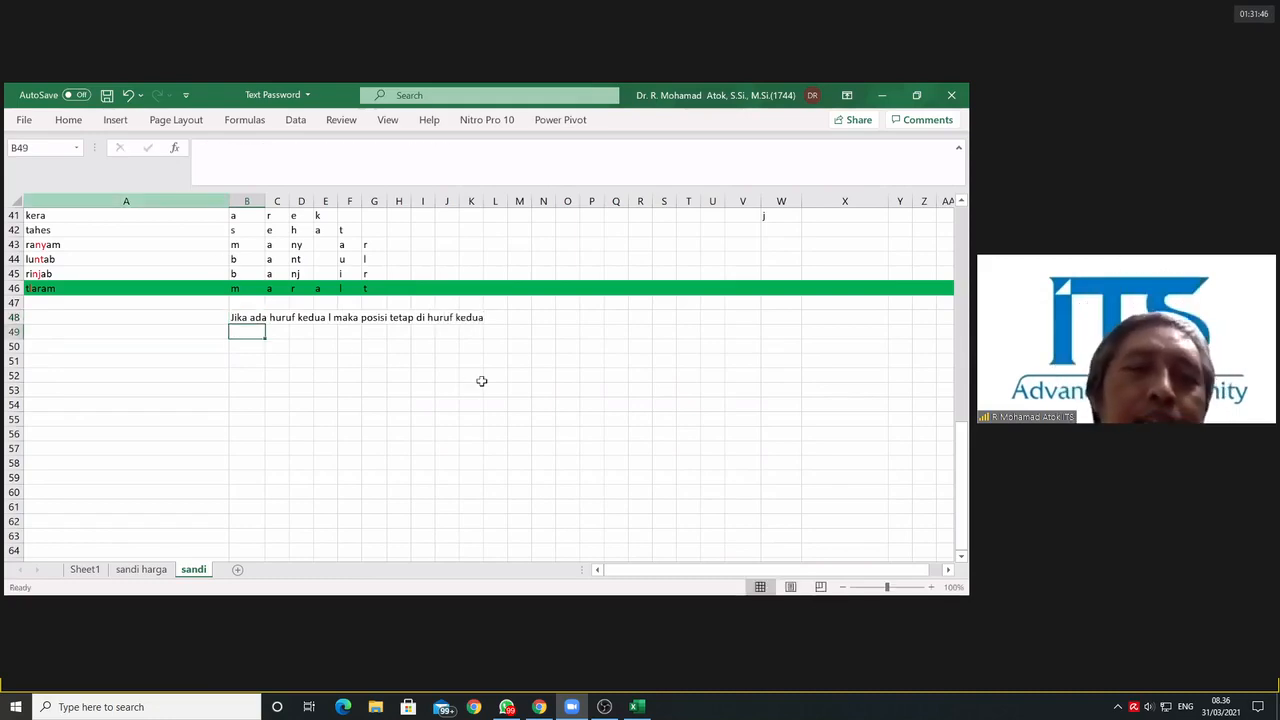
# Step: Save the workbook with the new note and highlighting
pyautogui.scroll(2, 494, 400)
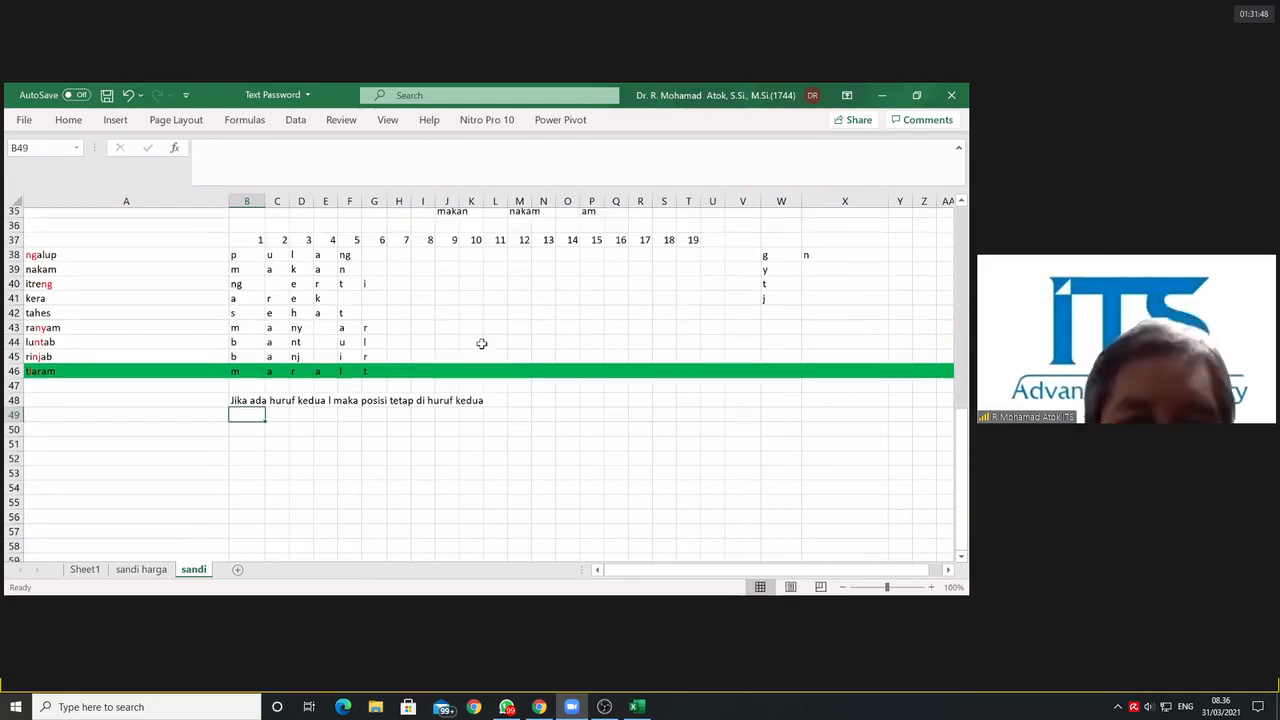
pyautogui.click(106, 96)
pyautogui.click(617, 446)
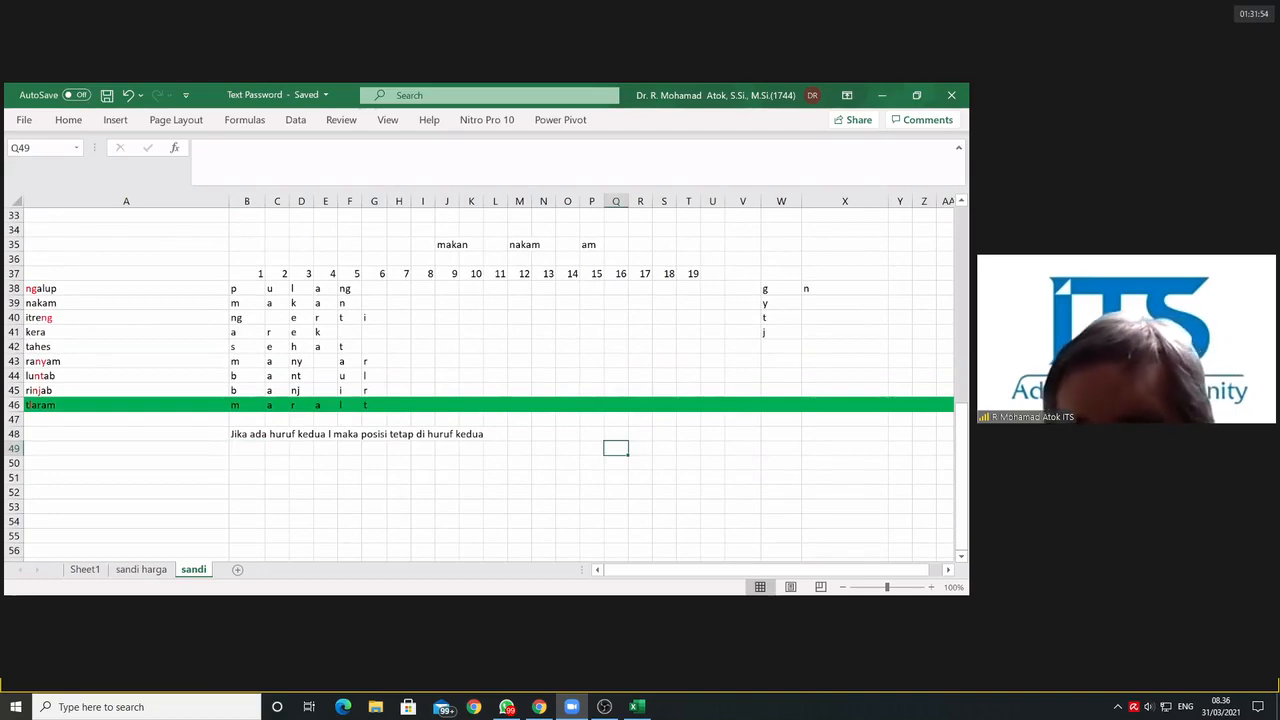
pyautogui.click(700, 520)
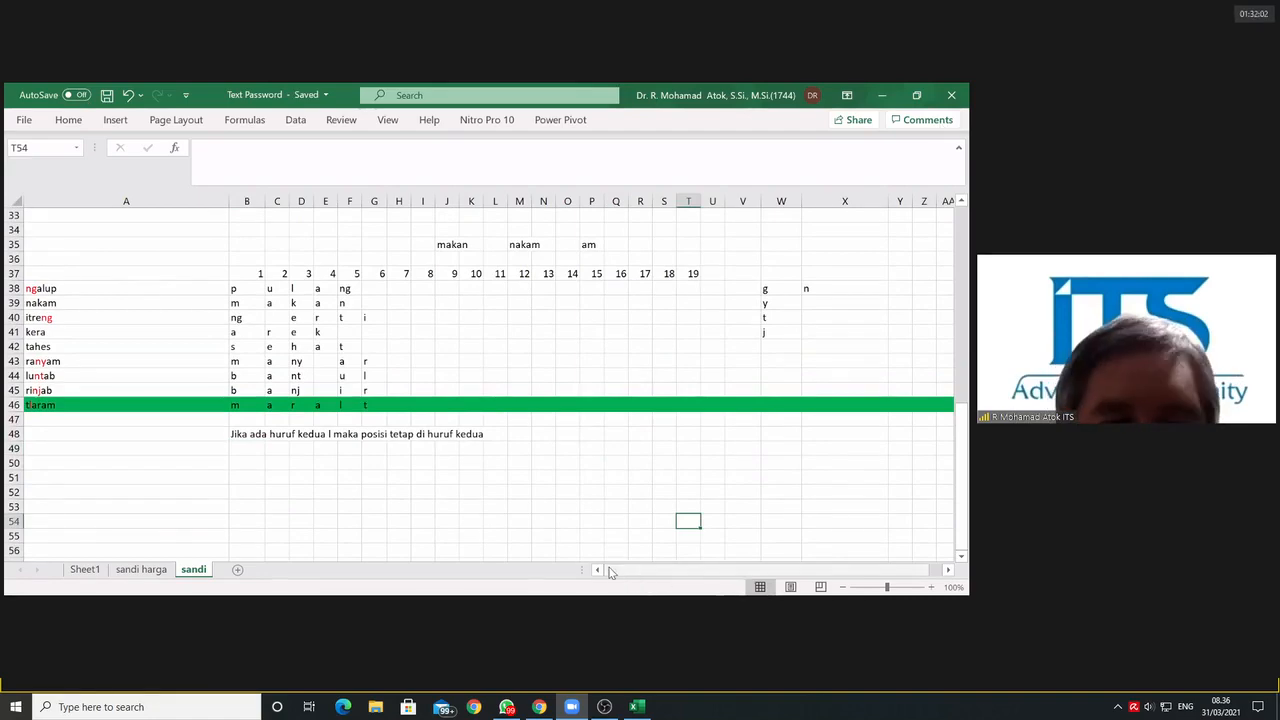
pyautogui.moveTo(611, 571); pyautogui.dragTo(671, 580)
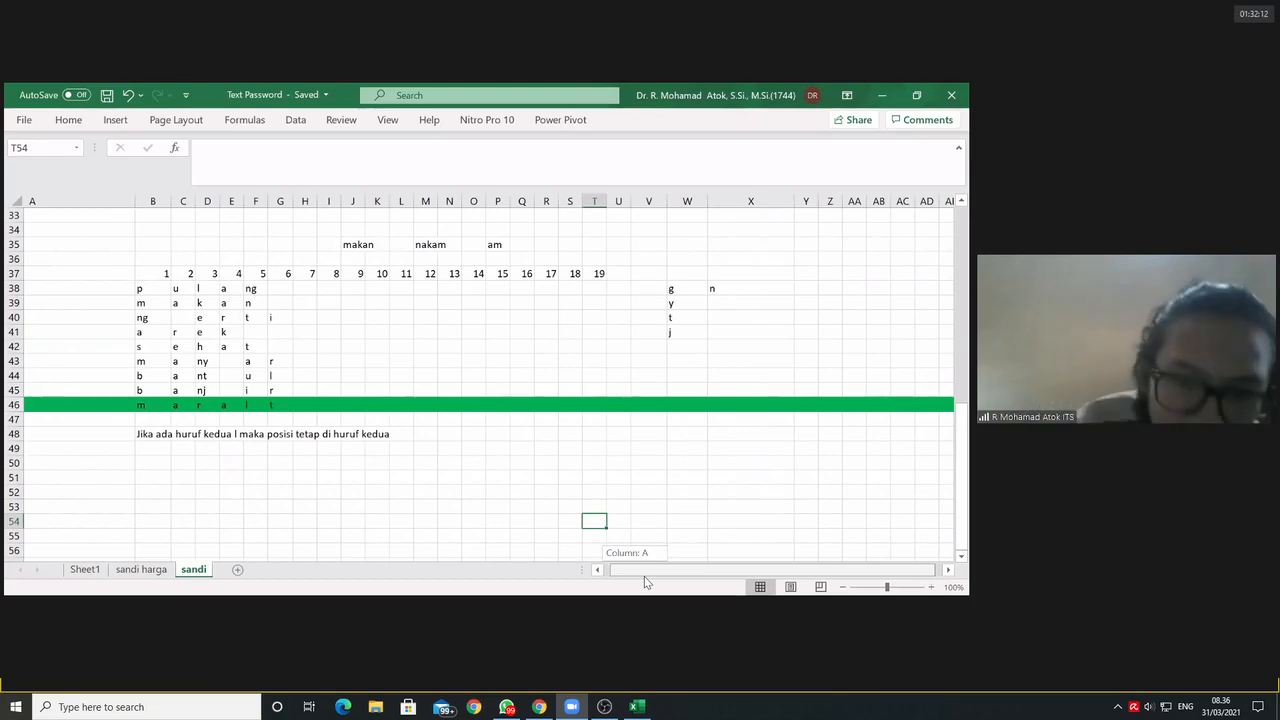
pyautogui.moveTo(644, 576); pyautogui.dragTo(644, 576)
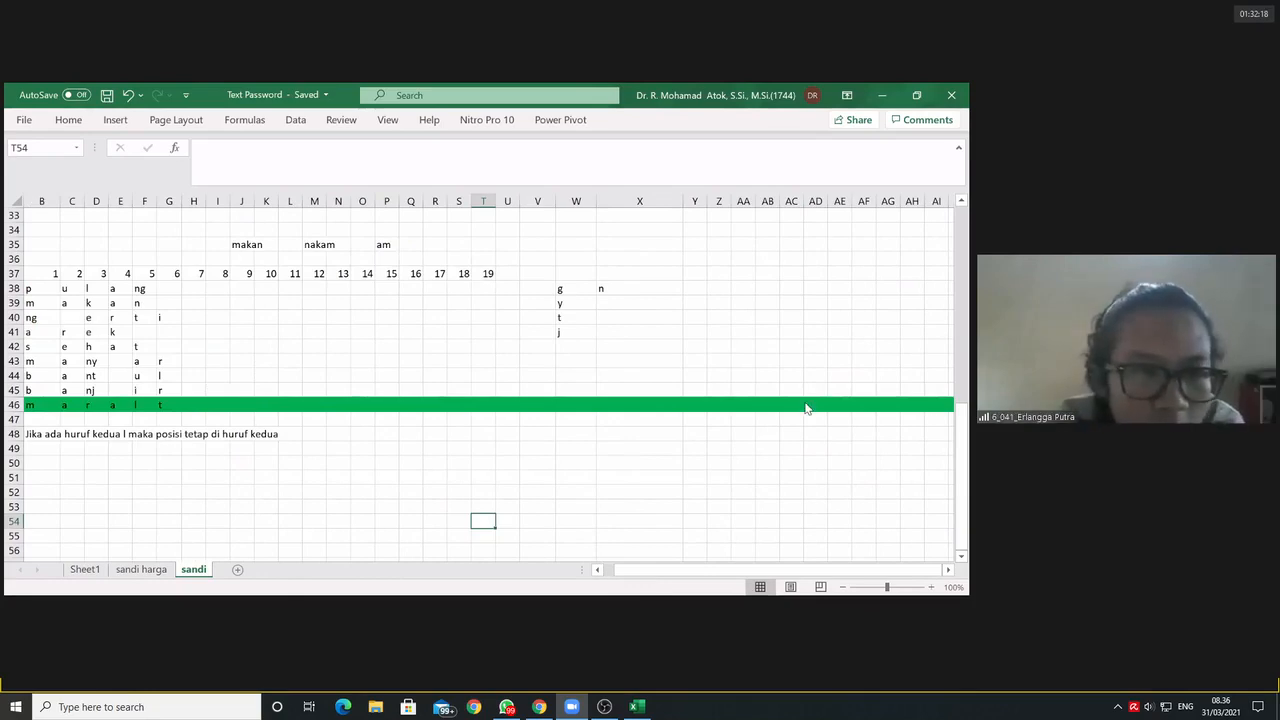
pyautogui.click(695, 288)
pyautogui.write('=')
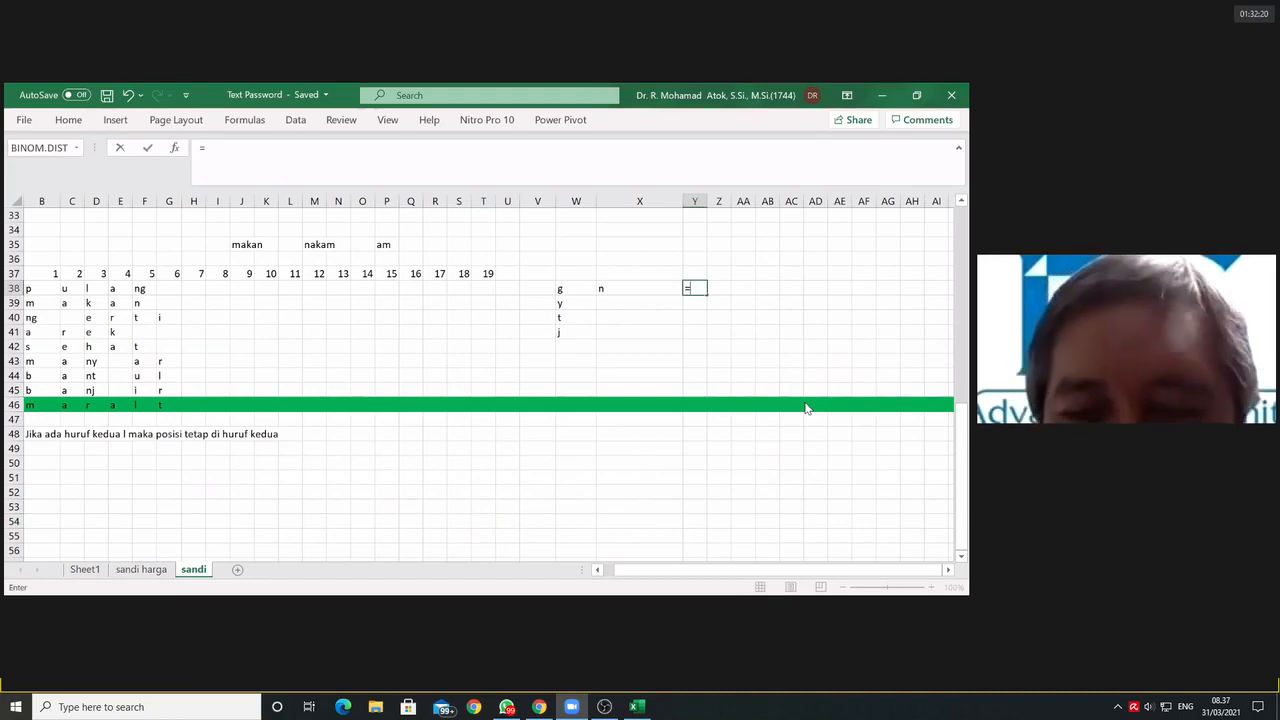
pyautogui.write('concatenate(')
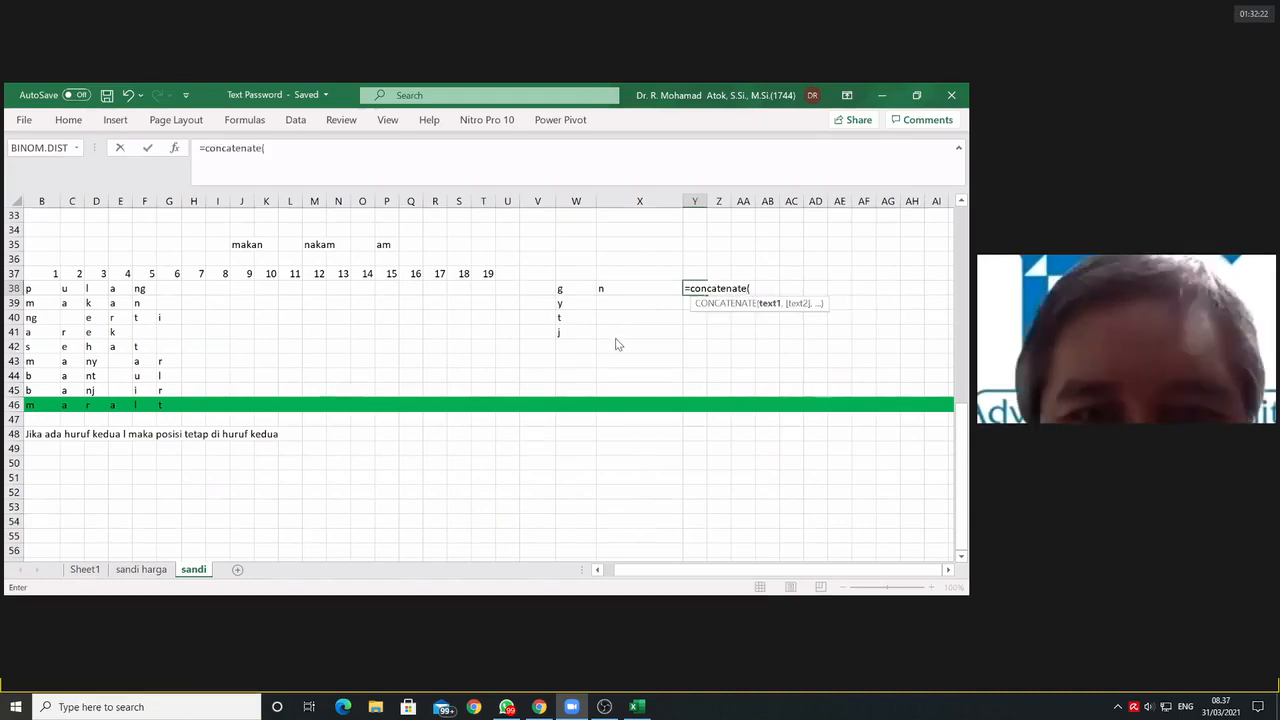
pyautogui.click(483, 290)
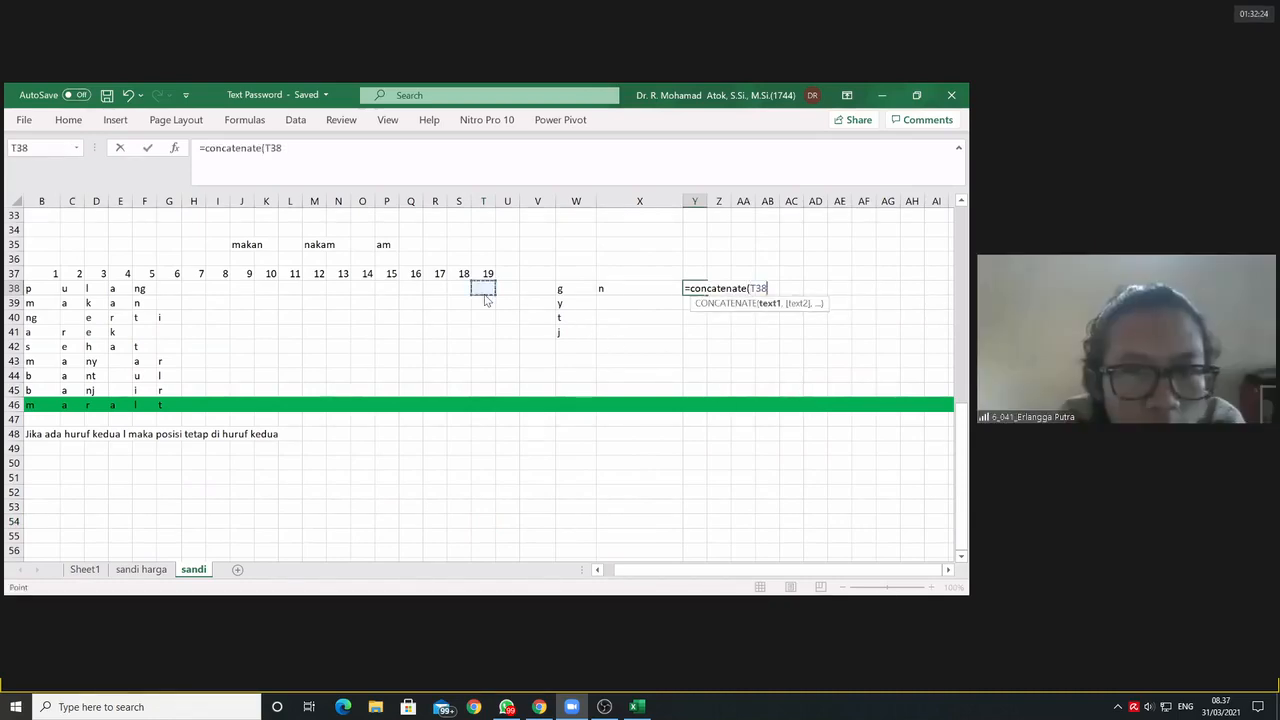
pyautogui.write(',')
pyautogui.click(457, 289)
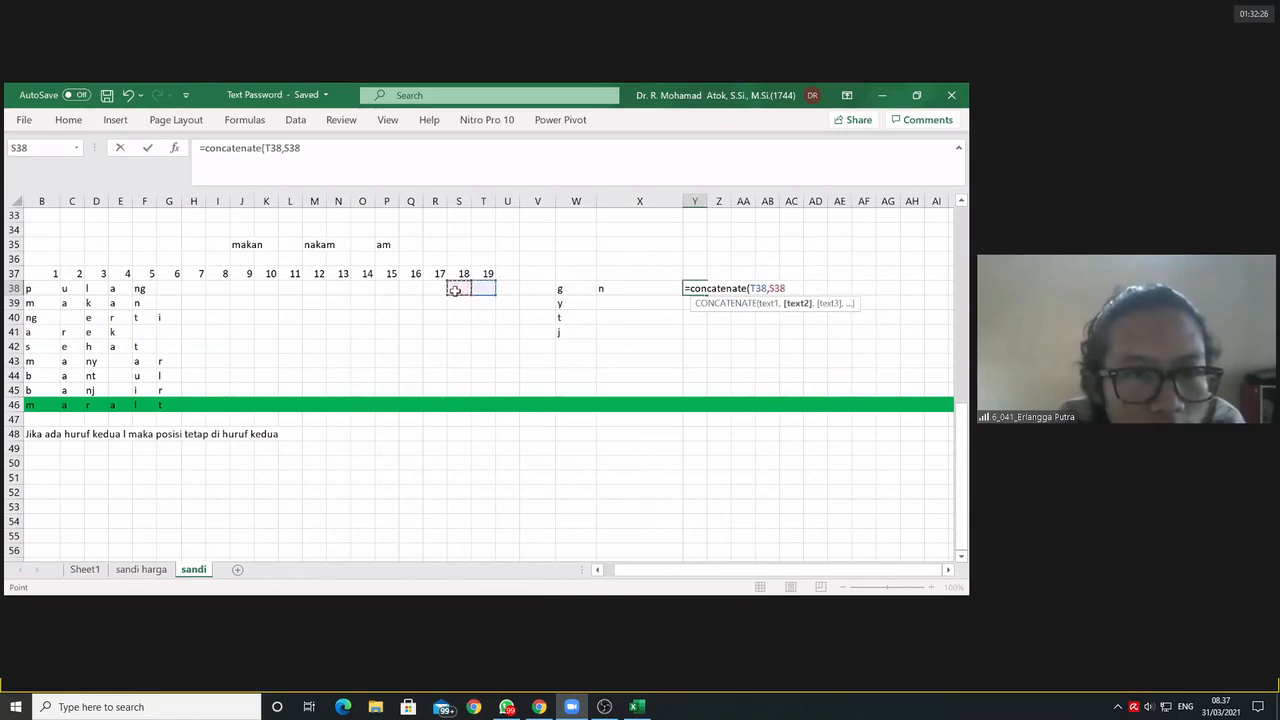
pyautogui.write(',')
pyautogui.click(438, 287)
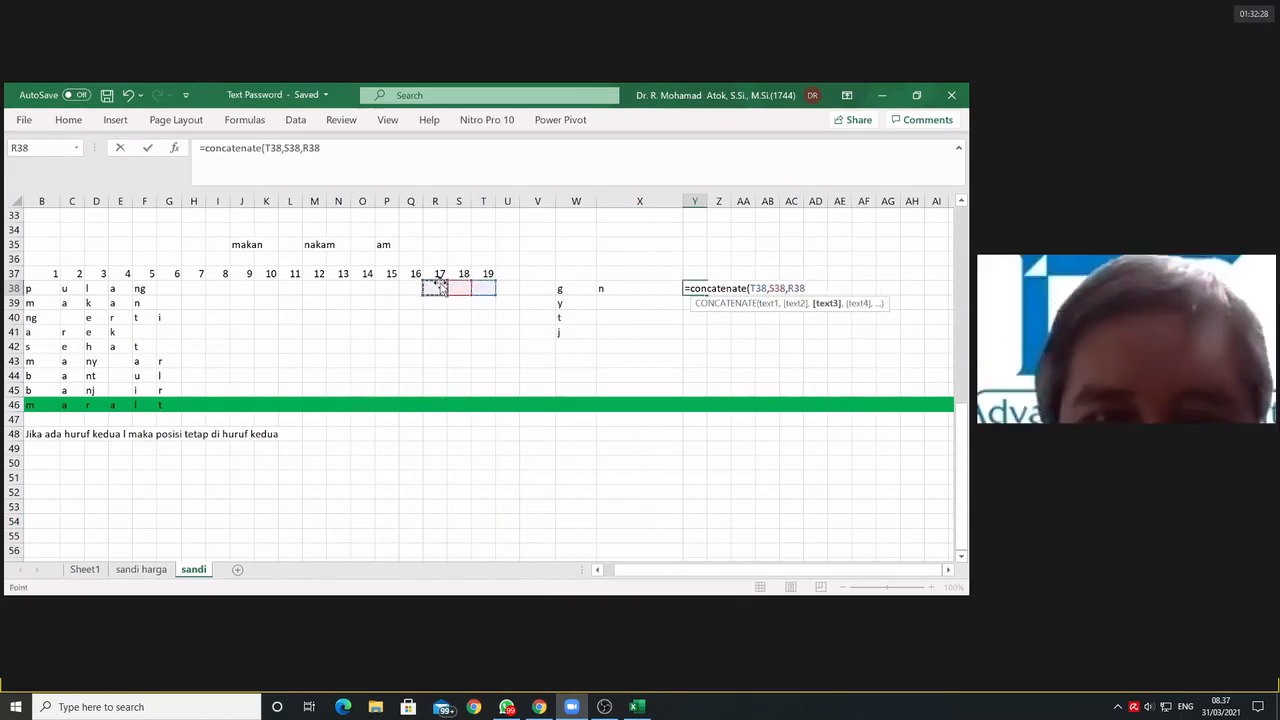
pyautogui.write(',')
pyautogui.click(409, 289)
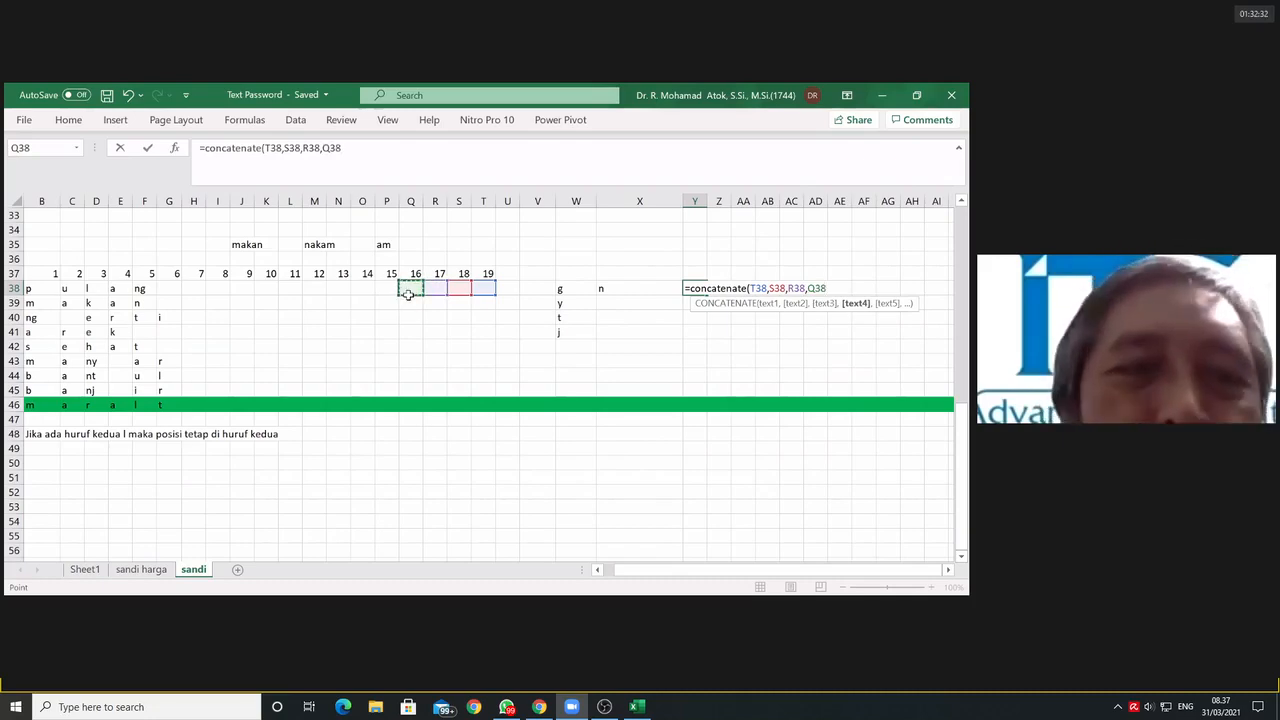
pyautogui.press('Escape')
# Step: Enter a CONCATENATE formula in Y38 that joins the individual cells B38 through T38 in order
pyautogui.write('=')
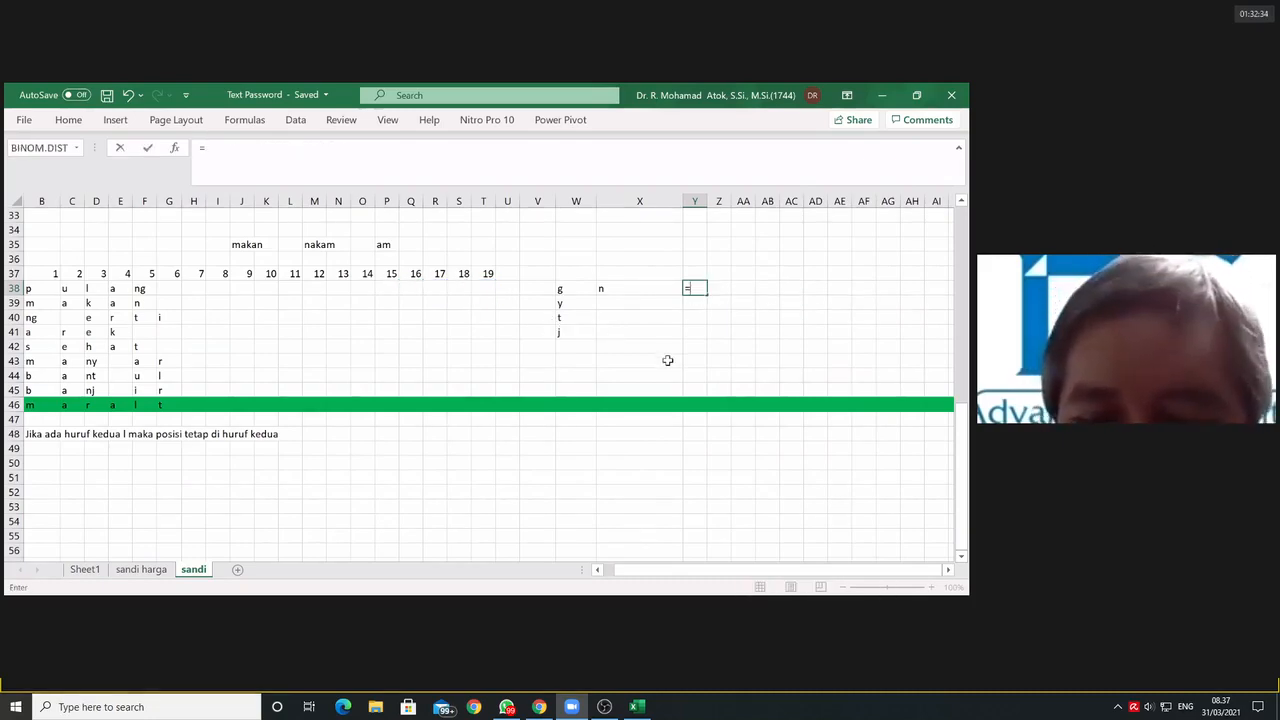
pyautogui.write('concatenat')
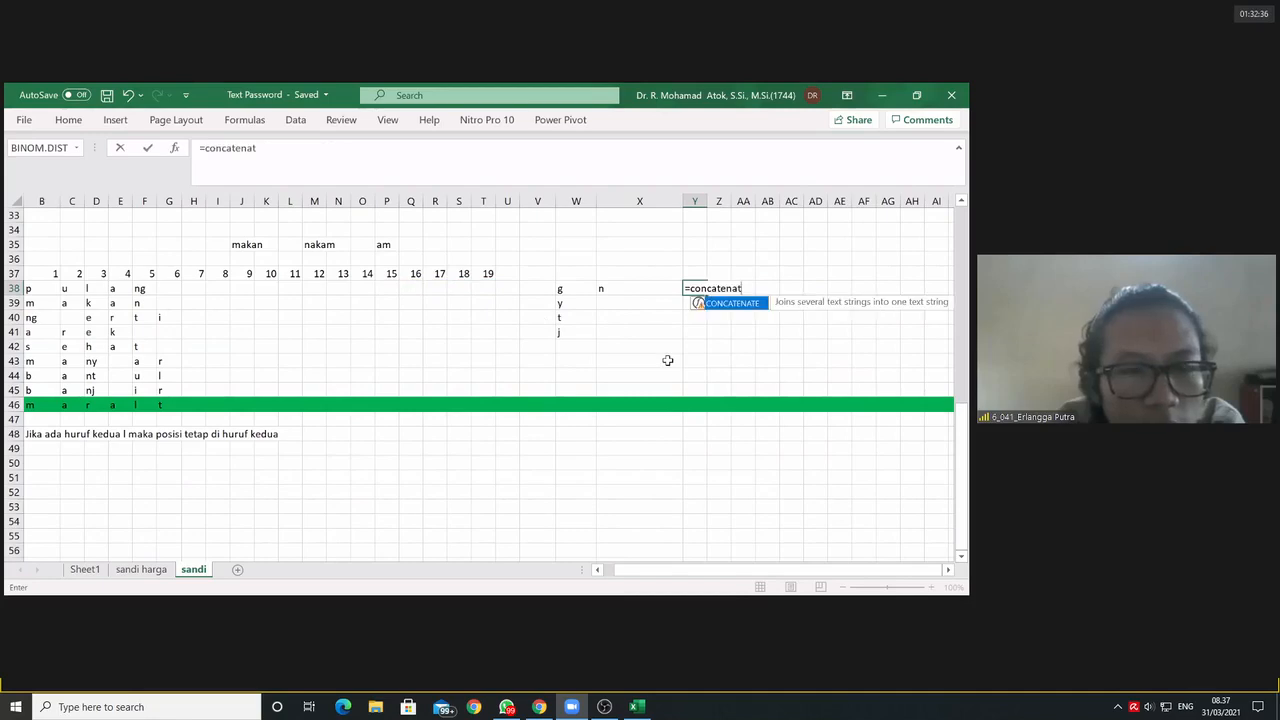
pyautogui.write('e(')
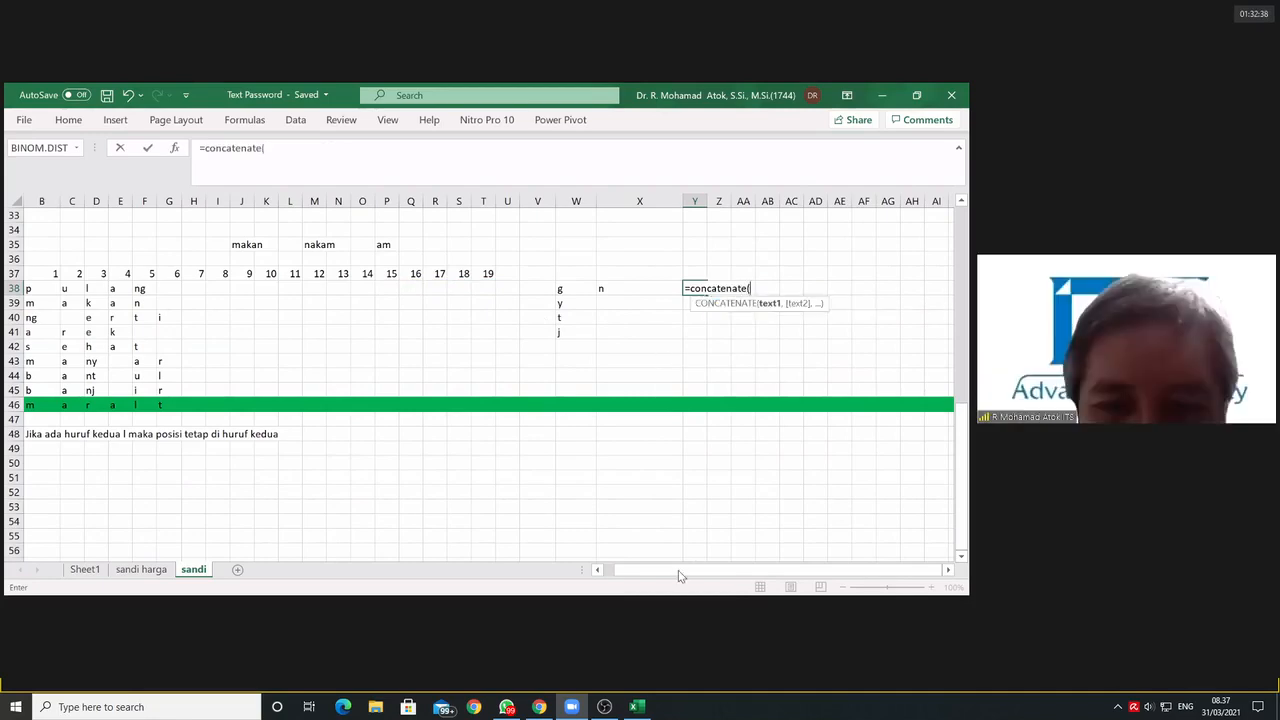
pyautogui.click(242, 287)
pyautogui.write(',')
pyautogui.click(272, 288)
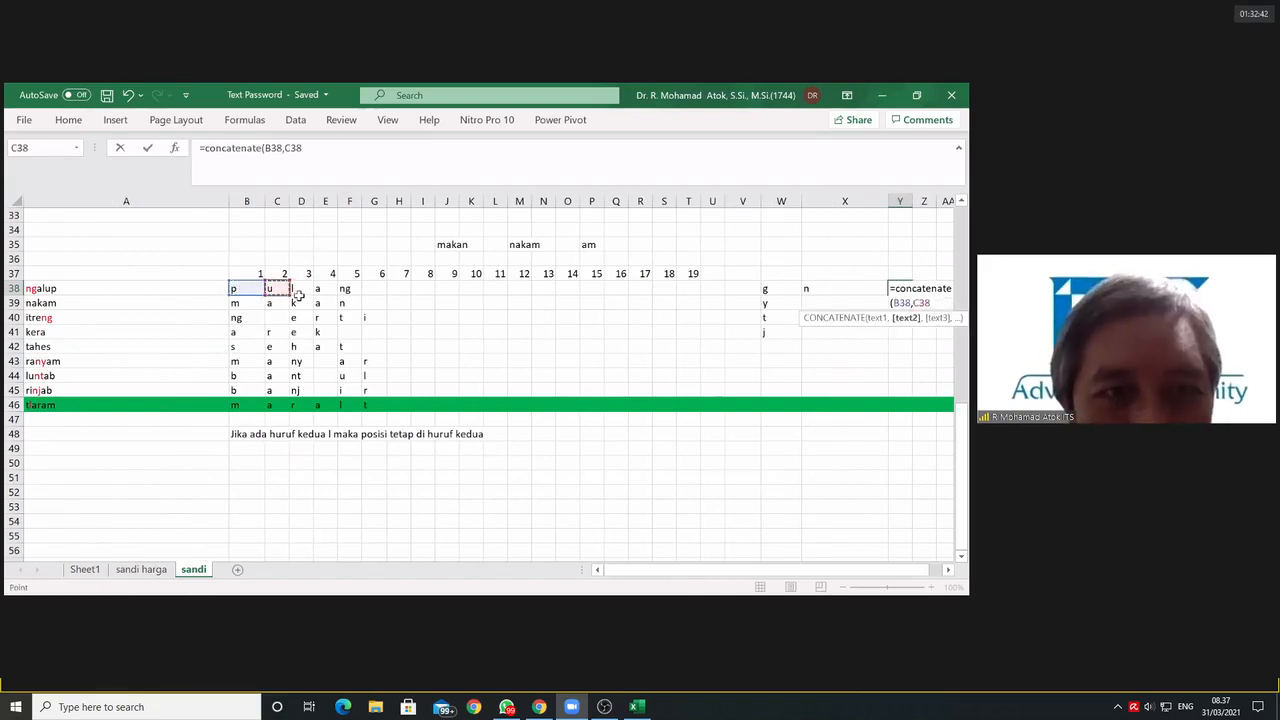
pyautogui.write(',')
pyautogui.click(299, 289)
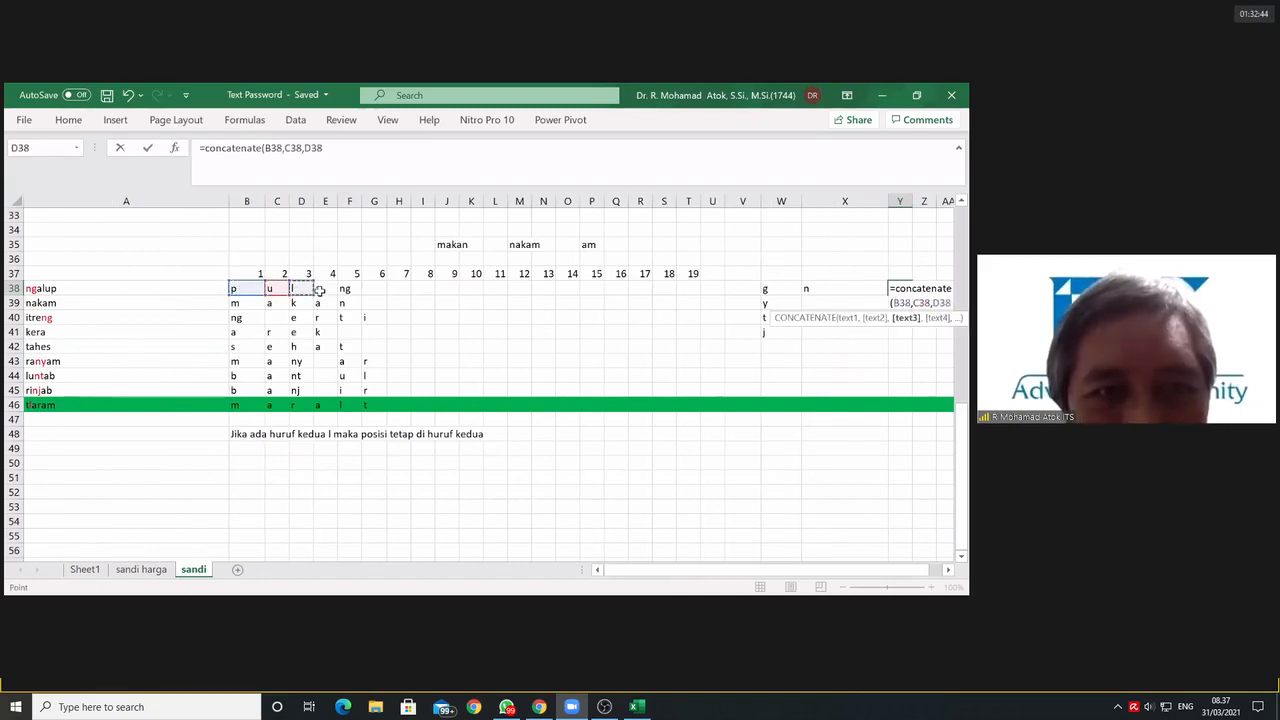
pyautogui.keyDown('ctrl'); pyautogui.click(325, 289); pyautogui.keyUp('ctrl')
pyautogui.keyDown('ctrl'); pyautogui.click(349, 289); pyautogui.keyUp('ctrl')
pyautogui.keyDown('ctrl'); pyautogui.click(374, 289); pyautogui.keyUp('ctrl')
pyautogui.keyDown('ctrl'); pyautogui.click(400, 290); pyautogui.keyUp('ctrl')
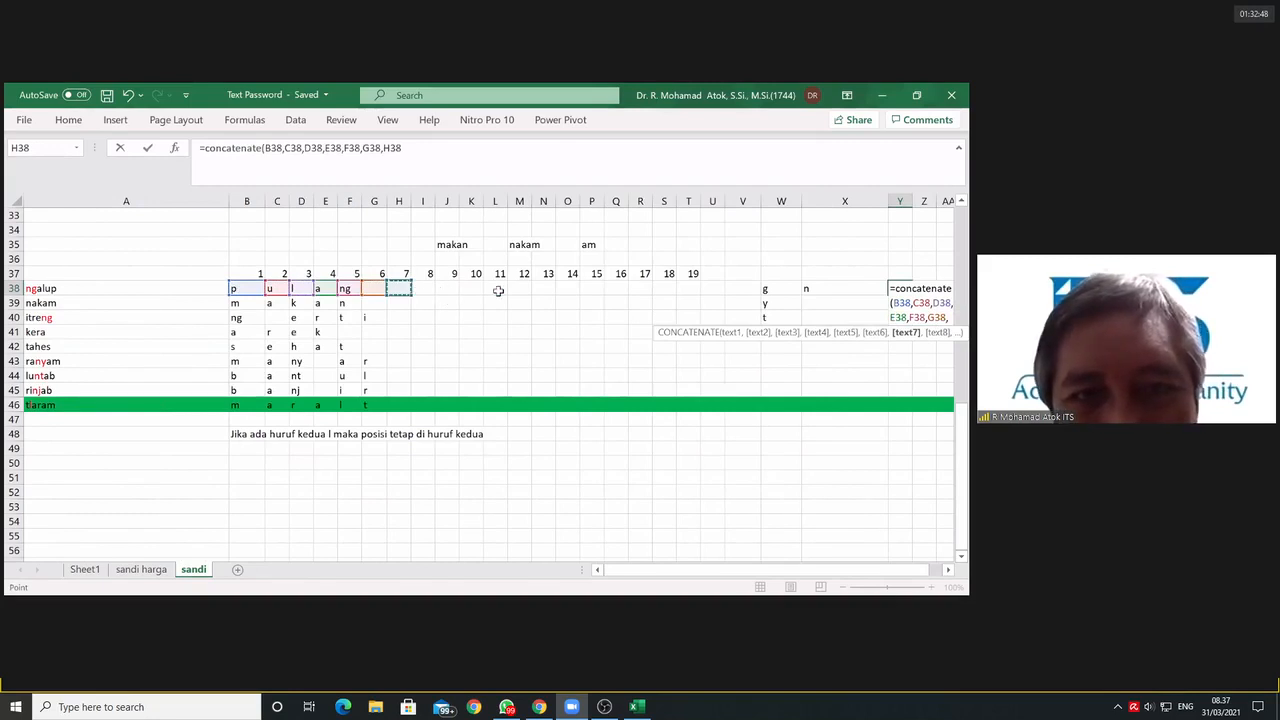
pyautogui.keyDown('ctrl'); pyautogui.click(422, 289); pyautogui.keyUp('ctrl')
pyautogui.keyDown('ctrl'); pyautogui.click(447, 289); pyautogui.keyUp('ctrl')
pyautogui.keyDown('ctrl'); pyautogui.click(471, 289); pyautogui.keyUp('ctrl')
pyautogui.keyDown('ctrl'); pyautogui.click(495, 289); pyautogui.keyUp('ctrl')
pyautogui.keyDown('ctrl'); pyautogui.click(520, 289); pyautogui.keyUp('ctrl')
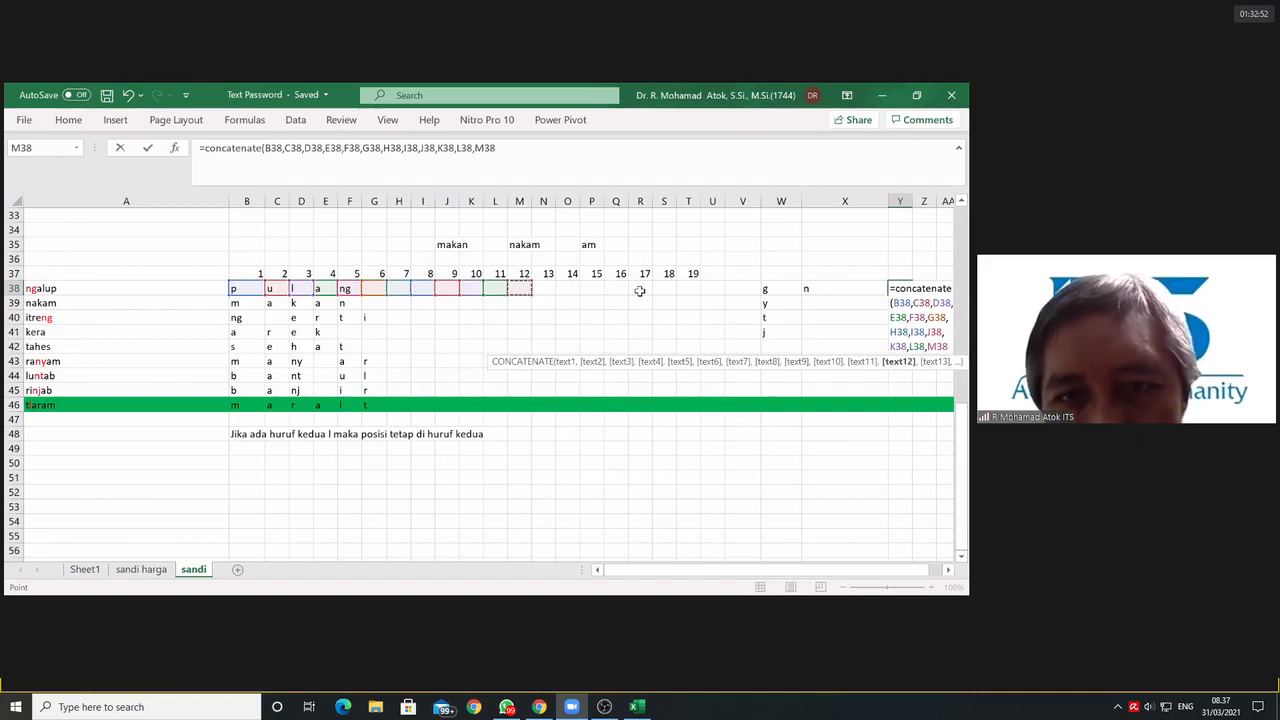
pyautogui.keyDown('ctrl'); pyautogui.click(544, 289); pyautogui.keyUp('ctrl')
pyautogui.keyDown('ctrl'); pyautogui.click(568, 289); pyautogui.keyUp('ctrl')
pyautogui.keyDown('ctrl'); pyautogui.click(592, 289); pyautogui.keyUp('ctrl')
pyautogui.keyDown('ctrl'); pyautogui.click(616, 289); pyautogui.keyUp('ctrl')
pyautogui.keyDown('ctrl'); pyautogui.click(640, 289); pyautogui.keyUp('ctrl')
pyautogui.keyDown('ctrl'); pyautogui.click(665, 289); pyautogui.keyUp('ctrl')
pyautogui.keyDown('ctrl'); pyautogui.click(694, 289); pyautogui.keyUp('ctrl')
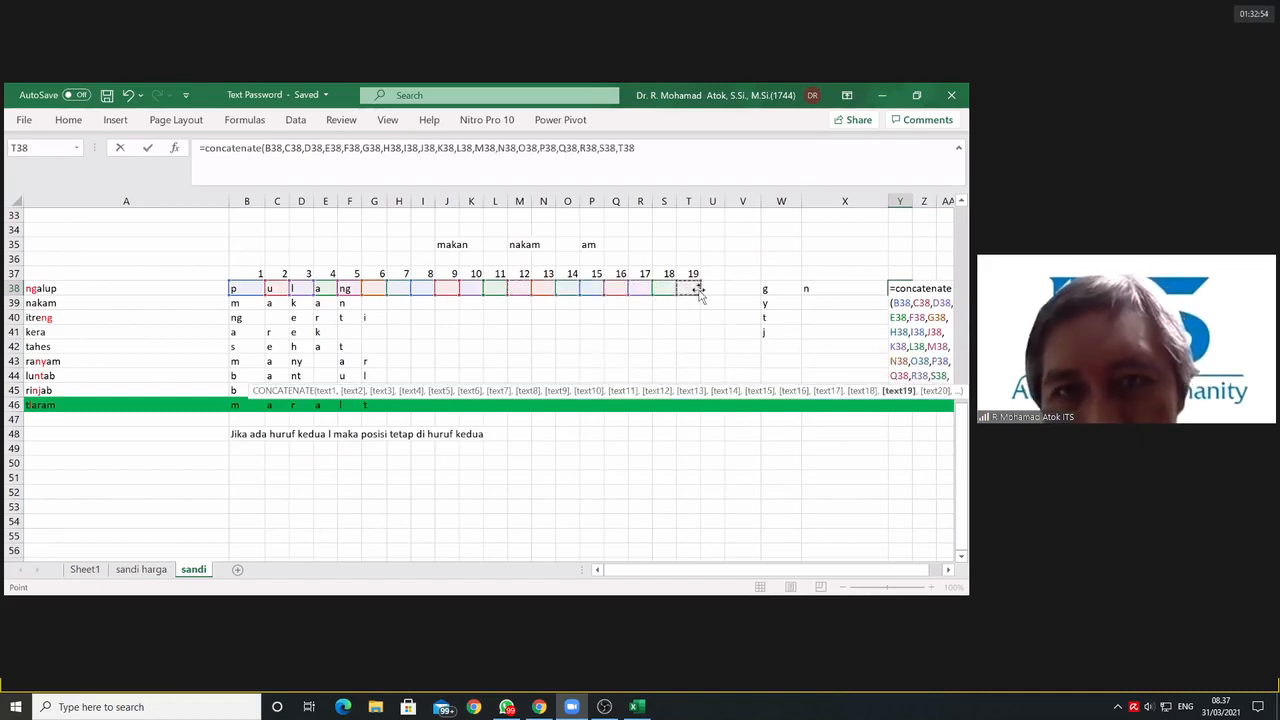
pyautogui.press('Return')
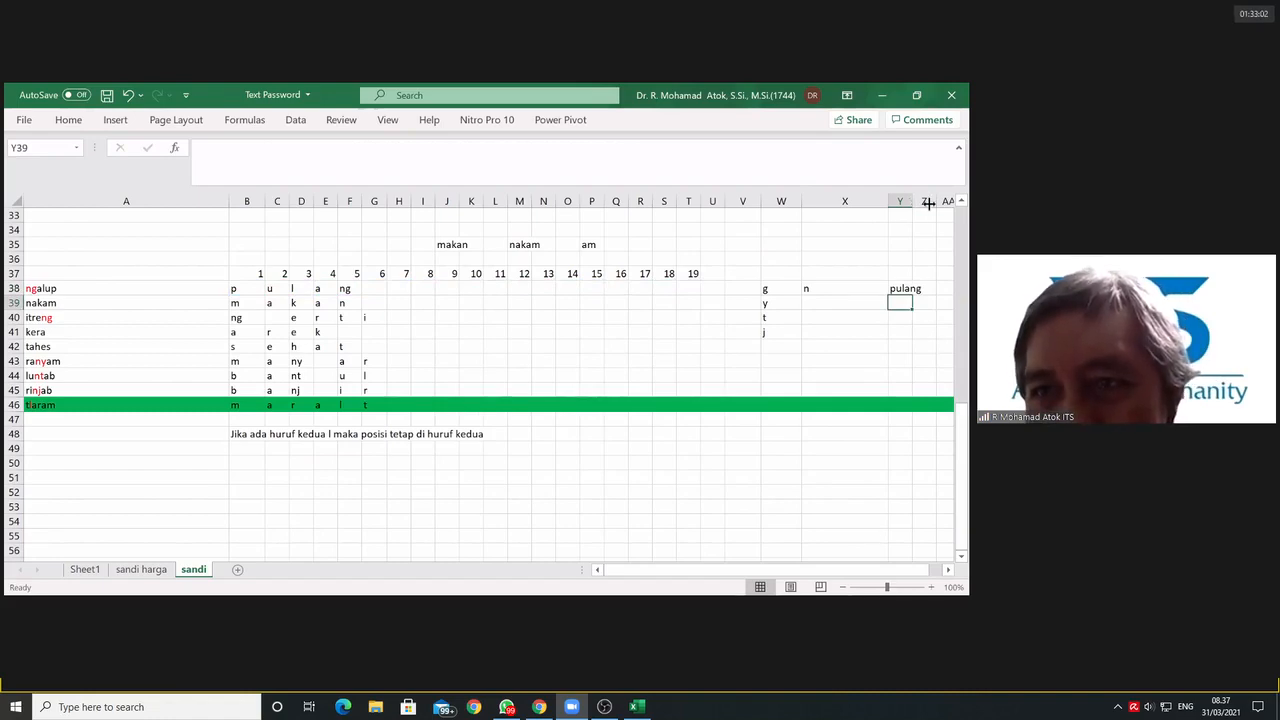
# Step: Widen column Y and copy the CONCATENATE formula from Y38 down to Y46
pyautogui.click(926, 288)
pyautogui.moveTo(929, 295); pyautogui.dragTo(931, 414)
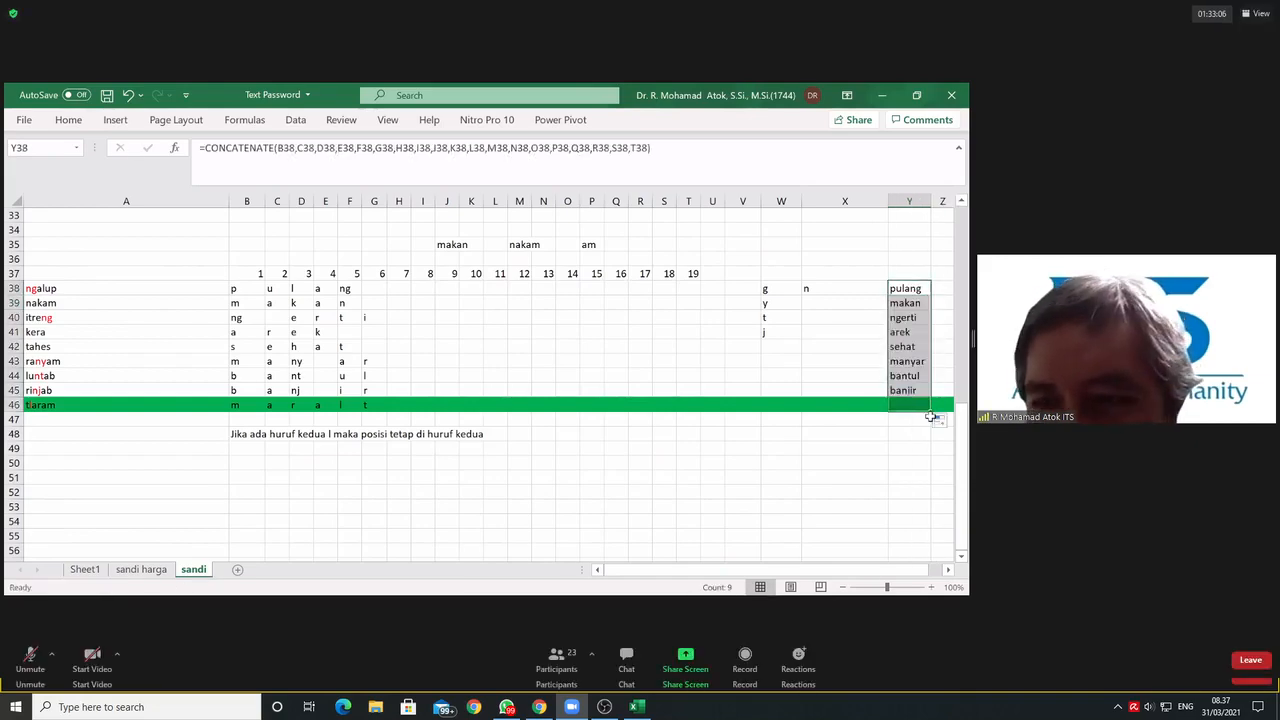
pyautogui.click(927, 419)
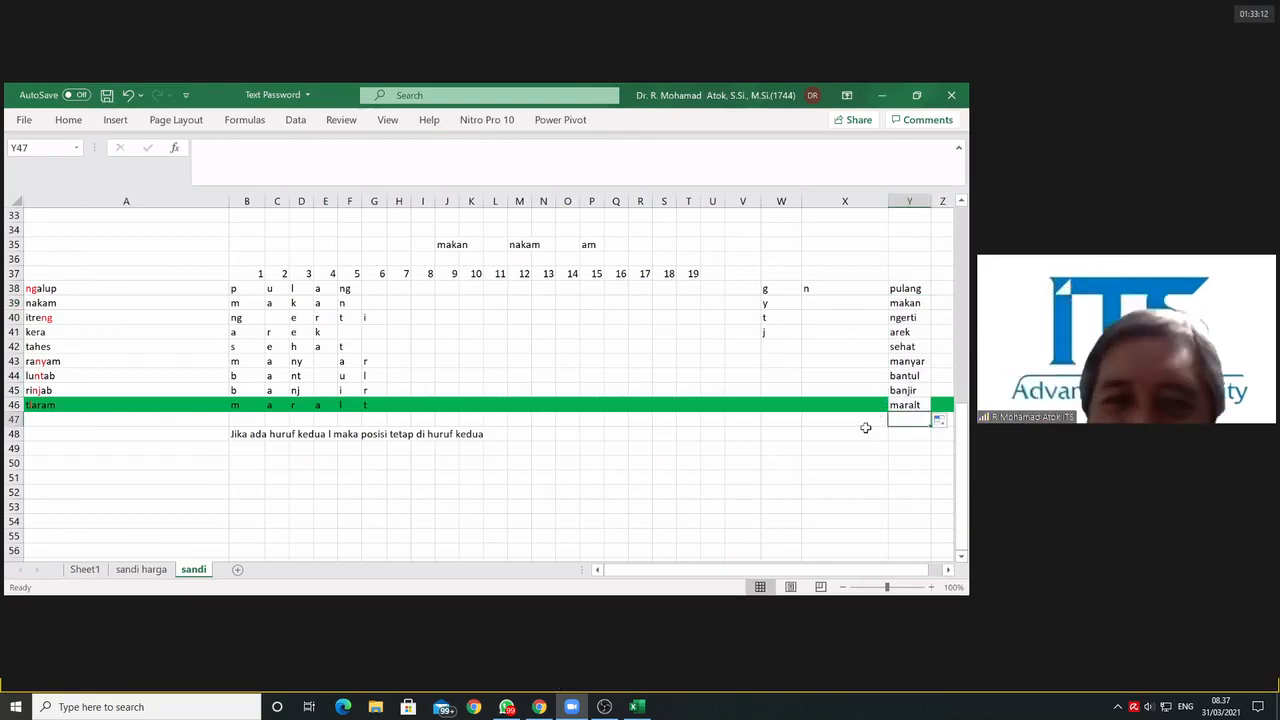
# Step: Save the workbook with the joined words in column Y
pyautogui.click(106, 95)
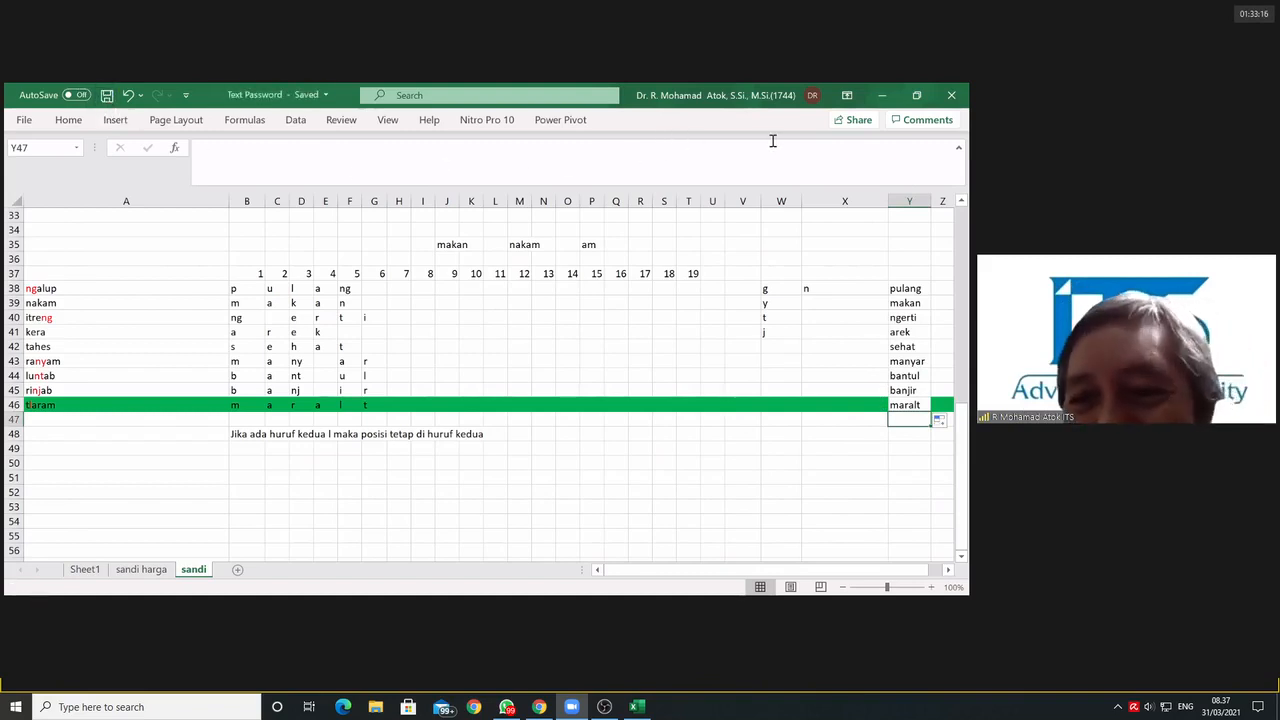
pyautogui.click(850, 333)
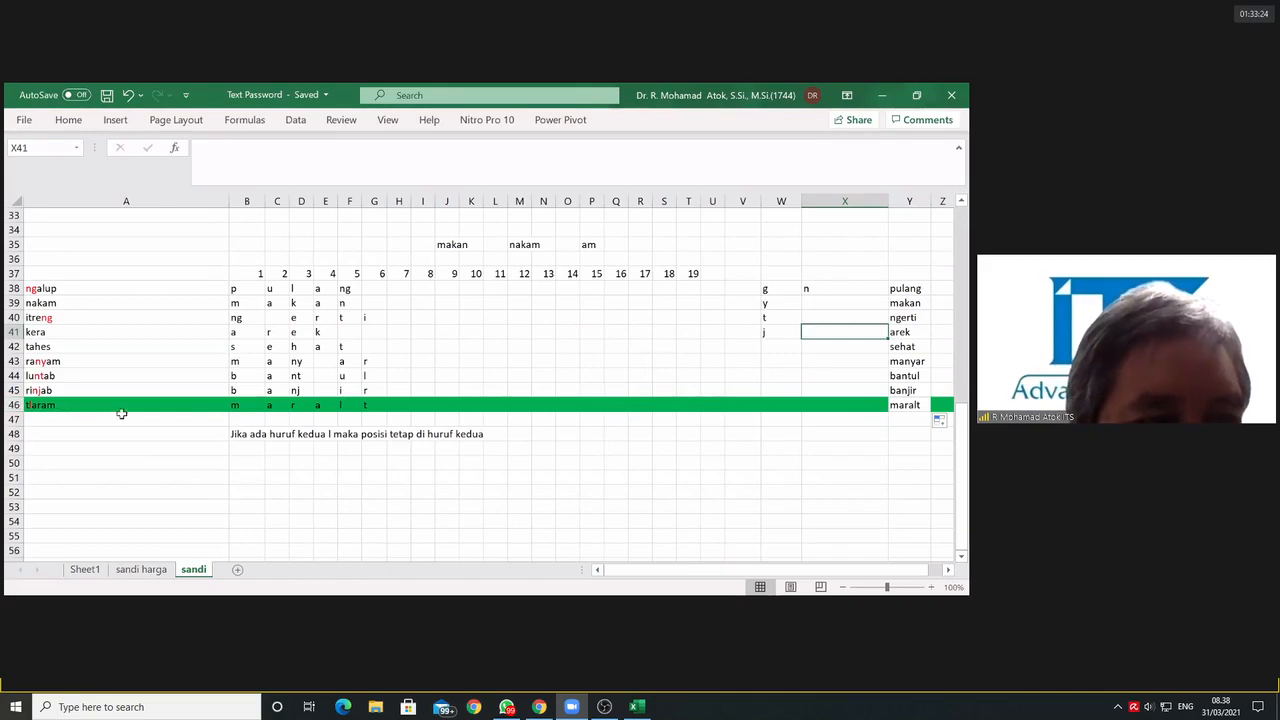
# Step: Change the font color of the note across B48:K48 to red and save the workbook
pyautogui.click(376, 405)
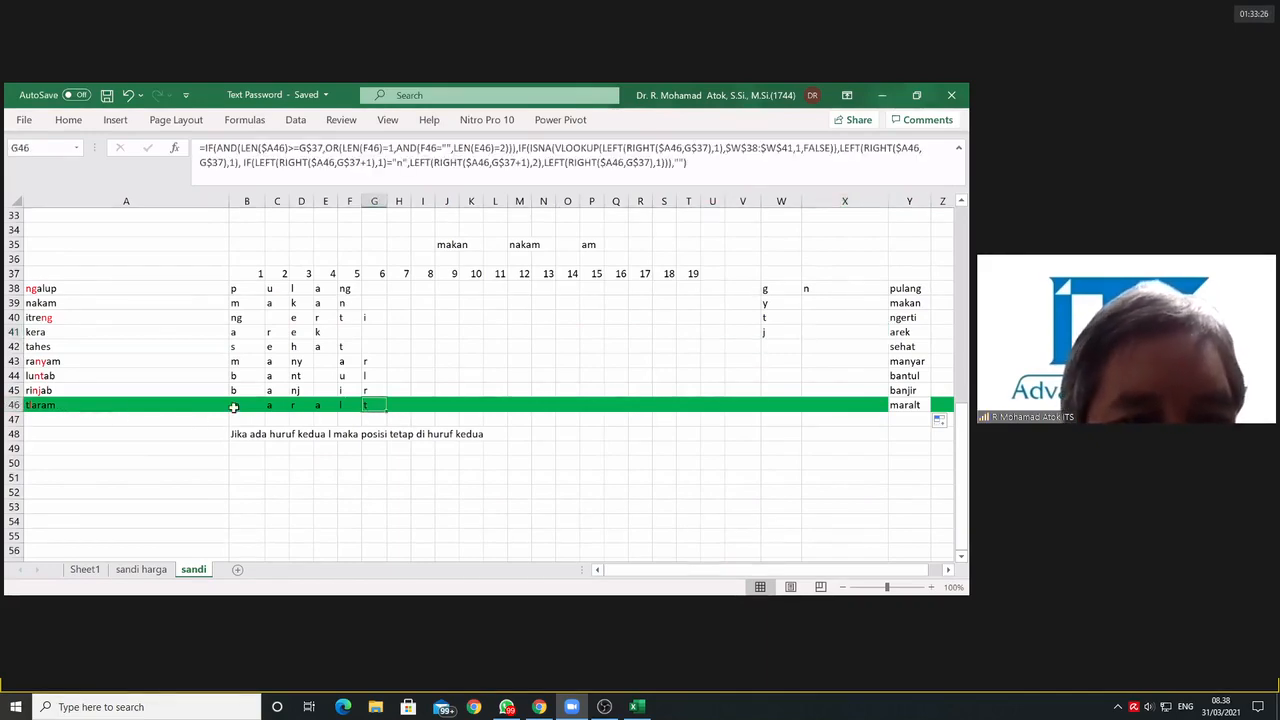
pyautogui.moveTo(236, 434); pyautogui.dragTo(480, 440)
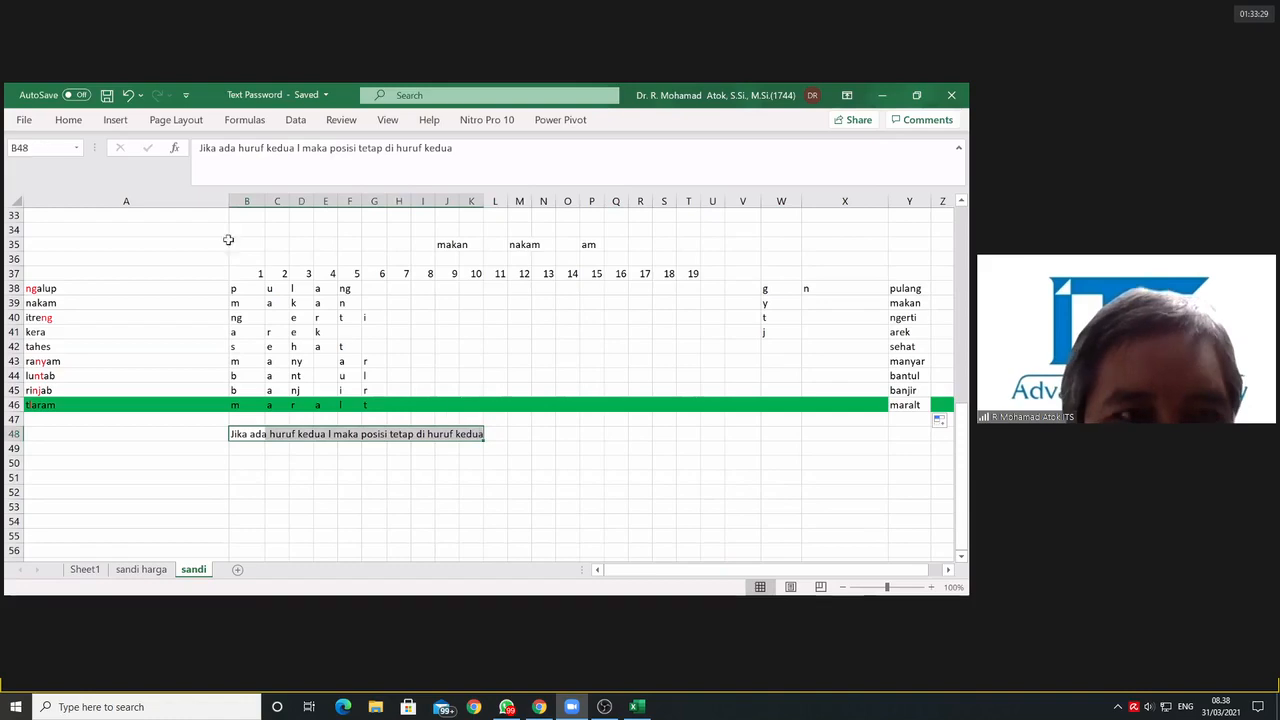
pyautogui.click(77, 120)
pyautogui.click(213, 172)
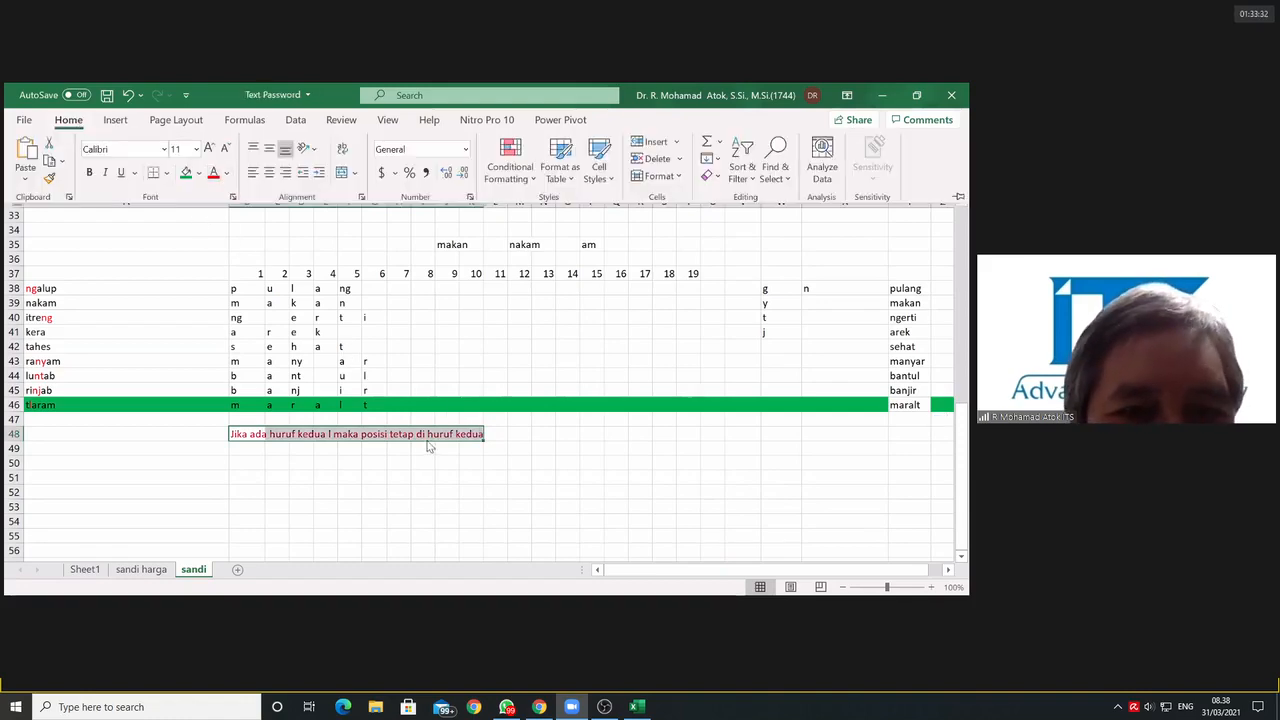
pyautogui.click(865, 243)
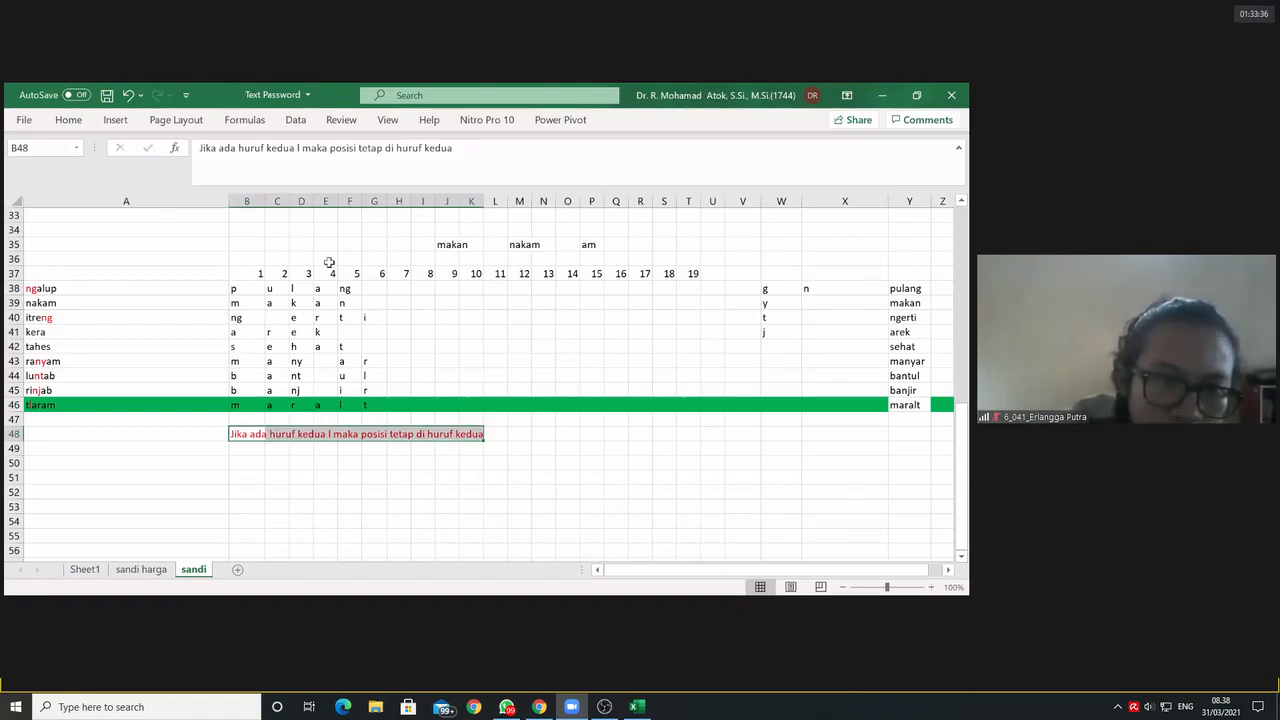
pyautogui.click(712, 376)
pyautogui.click(107, 96)
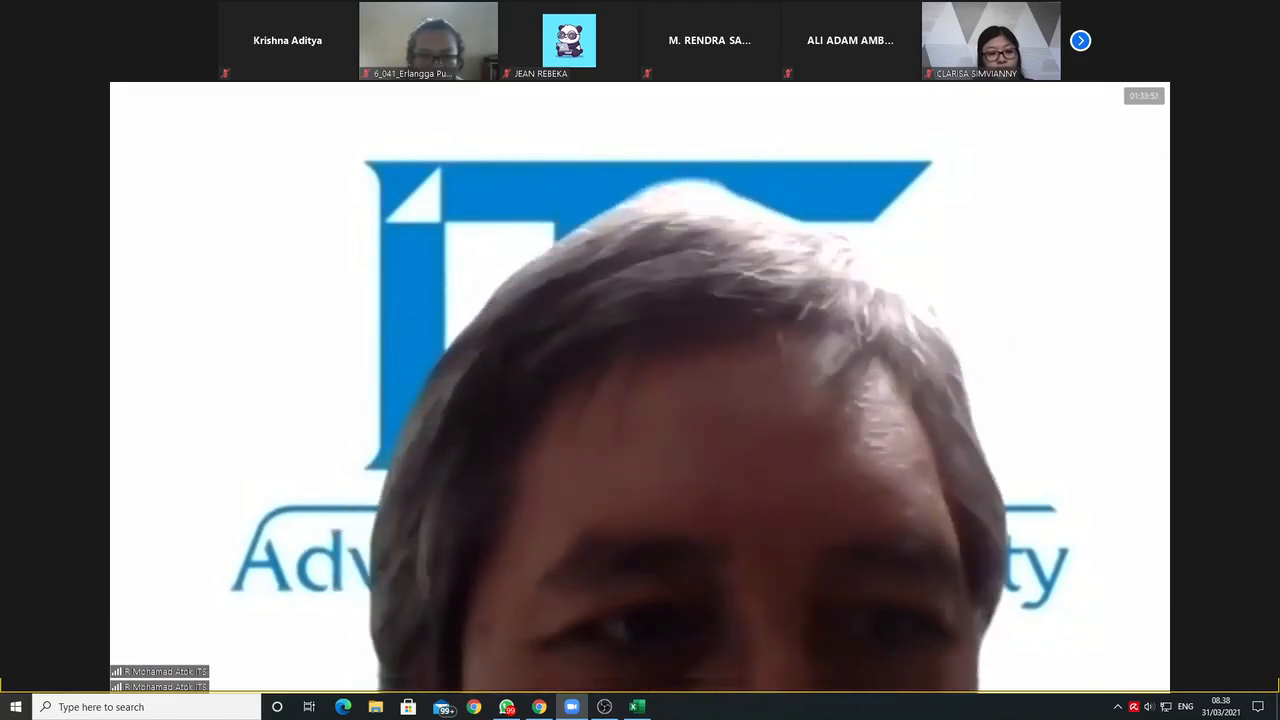
# Step: Switch to the Zoom meeting, unmute the microphone to speak, and mute it again
pyautogui.hotkey('alt', 'a')
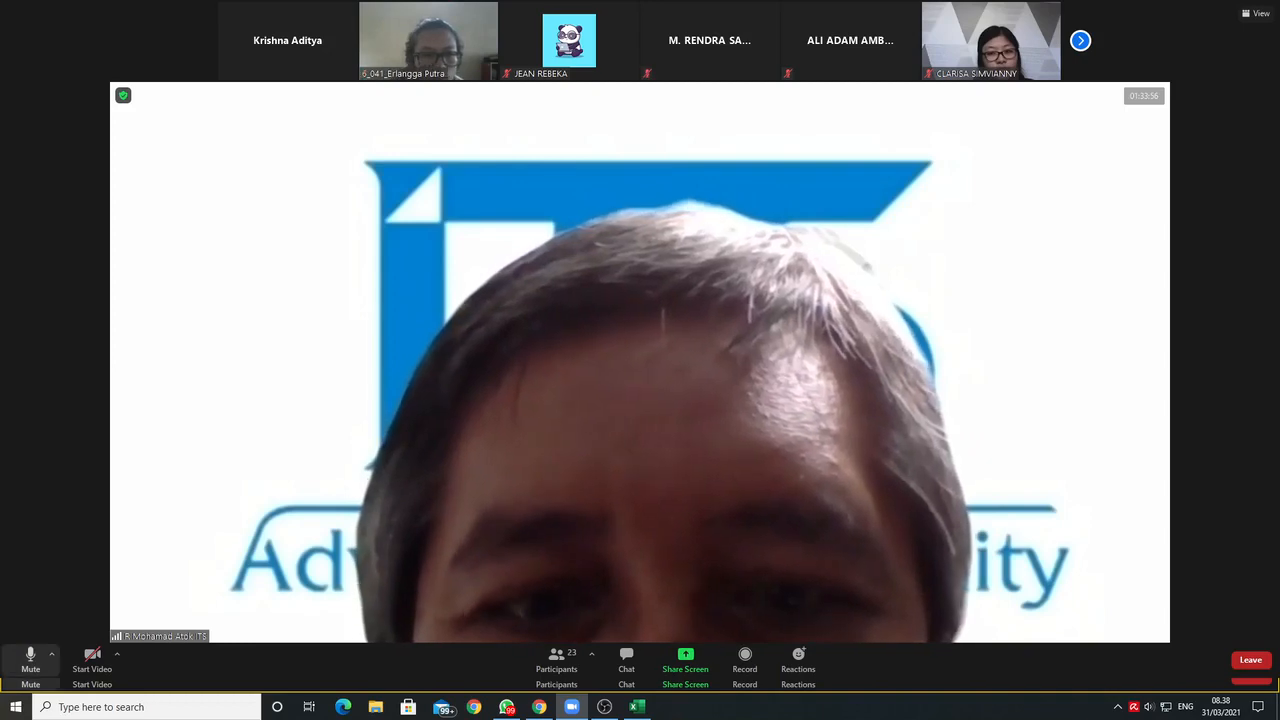
pyautogui.hotkey('alt', 'a')
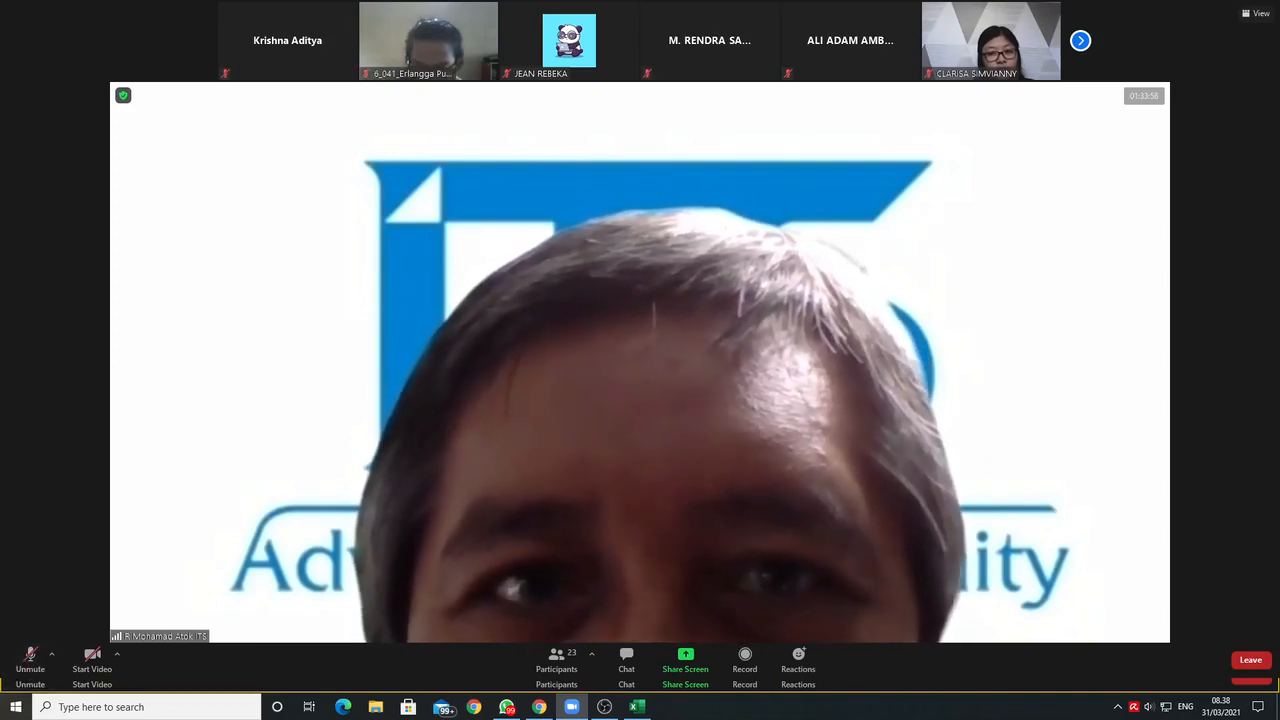